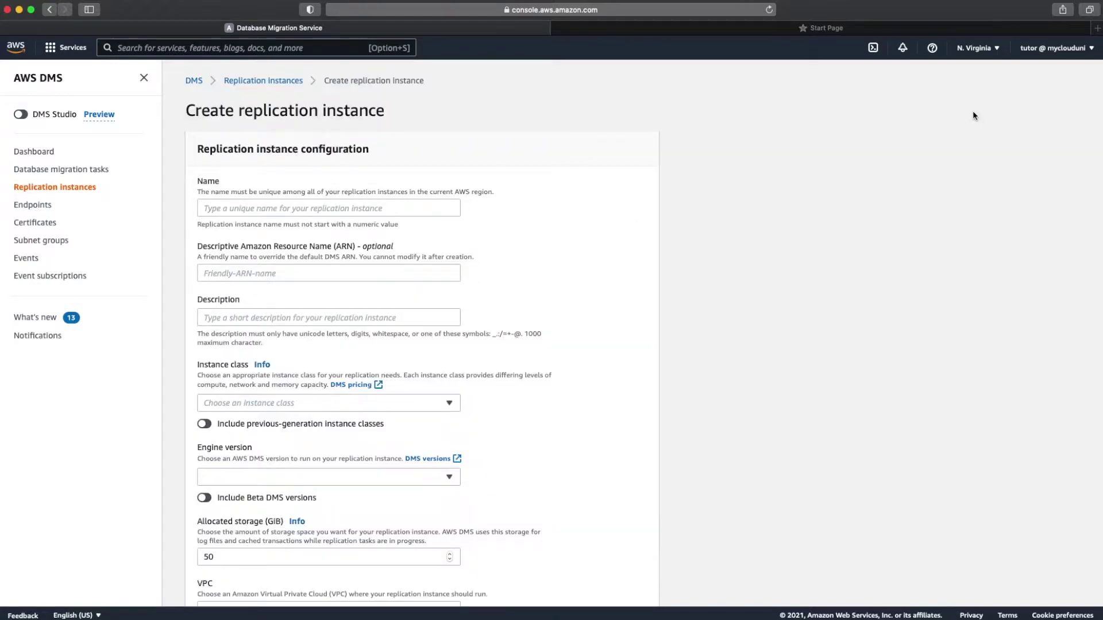
Step: Name the new replication instance my-dms-rep-instance
{"action": "left_click", "coordinate": [385, 205]}
{"action": "type", "text": "my"}
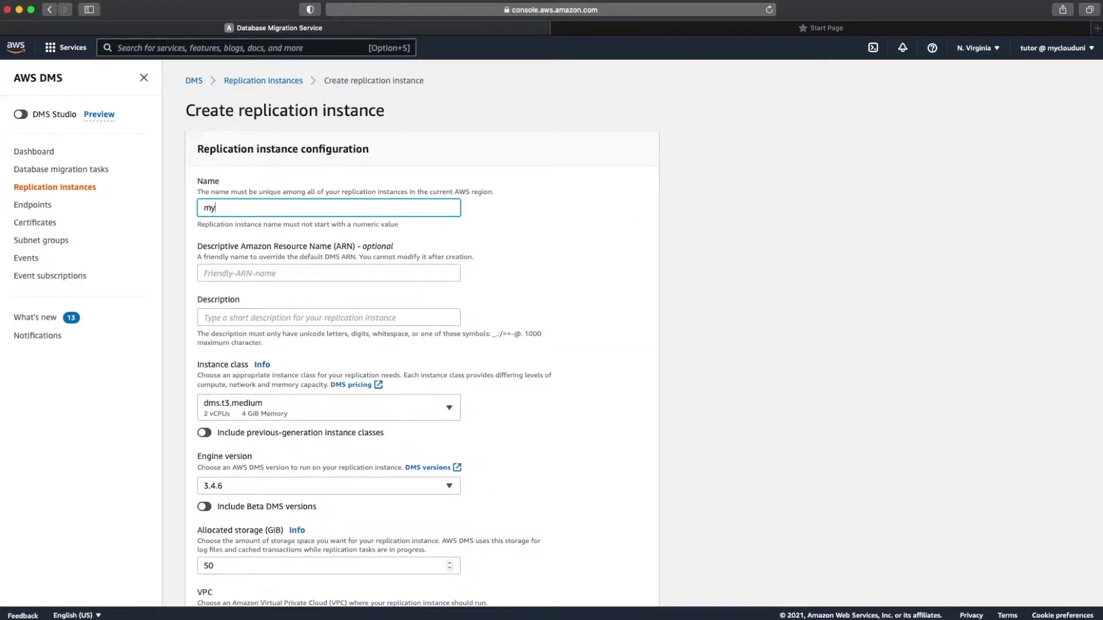
{"action": "type", "text": "-dms-rep-instance"}
{"action": "left_click", "coordinate": [352, 315]}
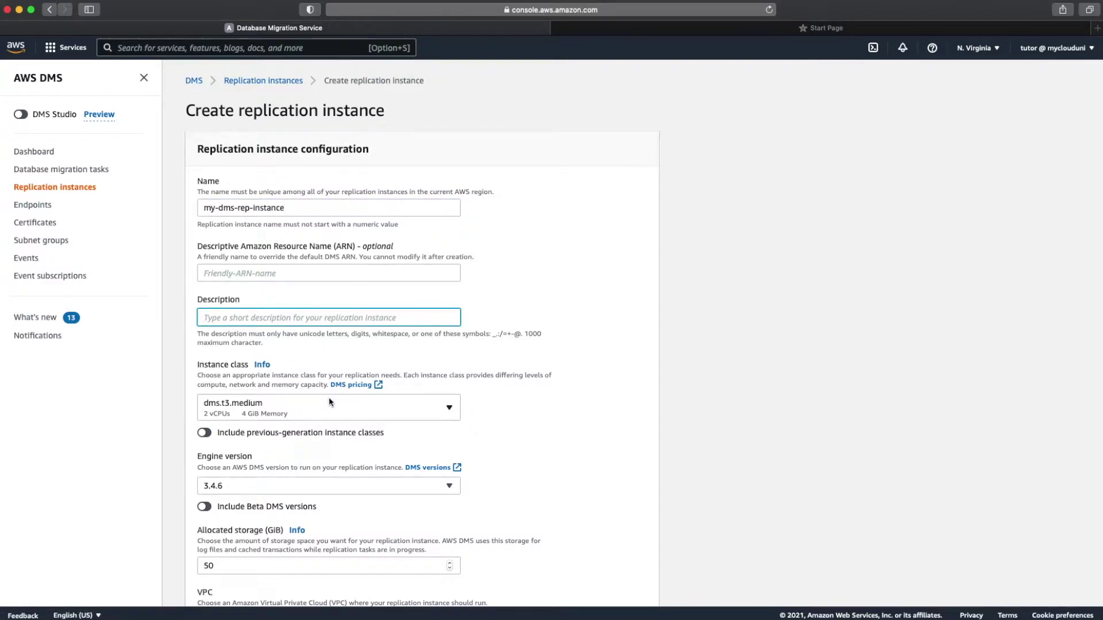
Step: Choose the dms.t3.micro instance class and keep engine version 3.4.6
{"action": "scroll", "coordinate": [298, 414], "scroll_direction": "down", "scroll_amount": 3}
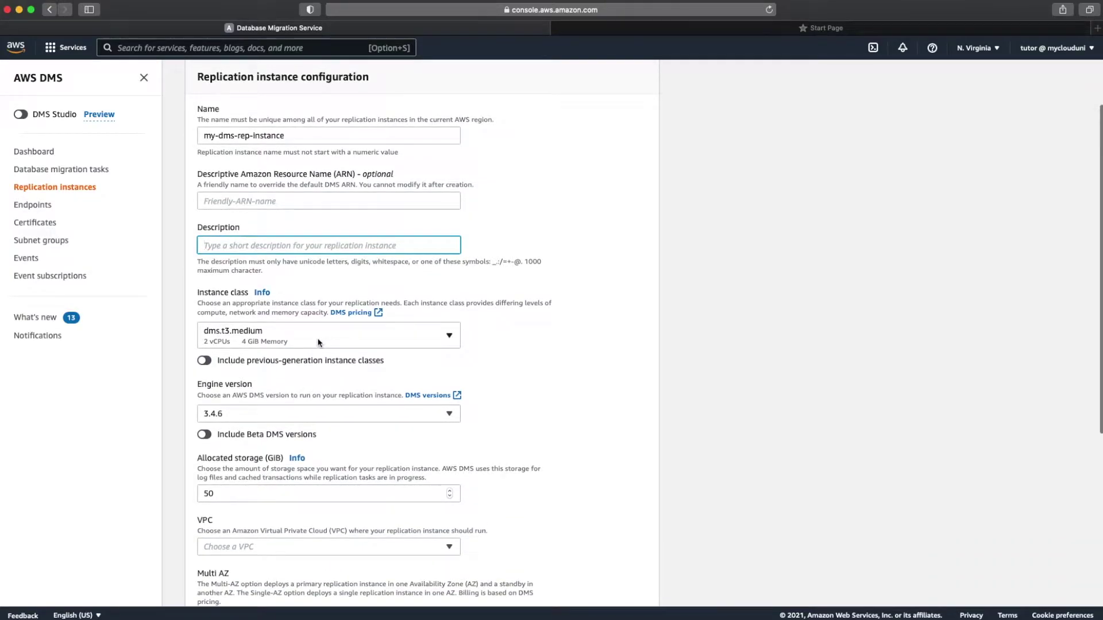
{"action": "left_click", "coordinate": [317, 342]}
{"action": "left_click", "coordinate": [290, 126]}
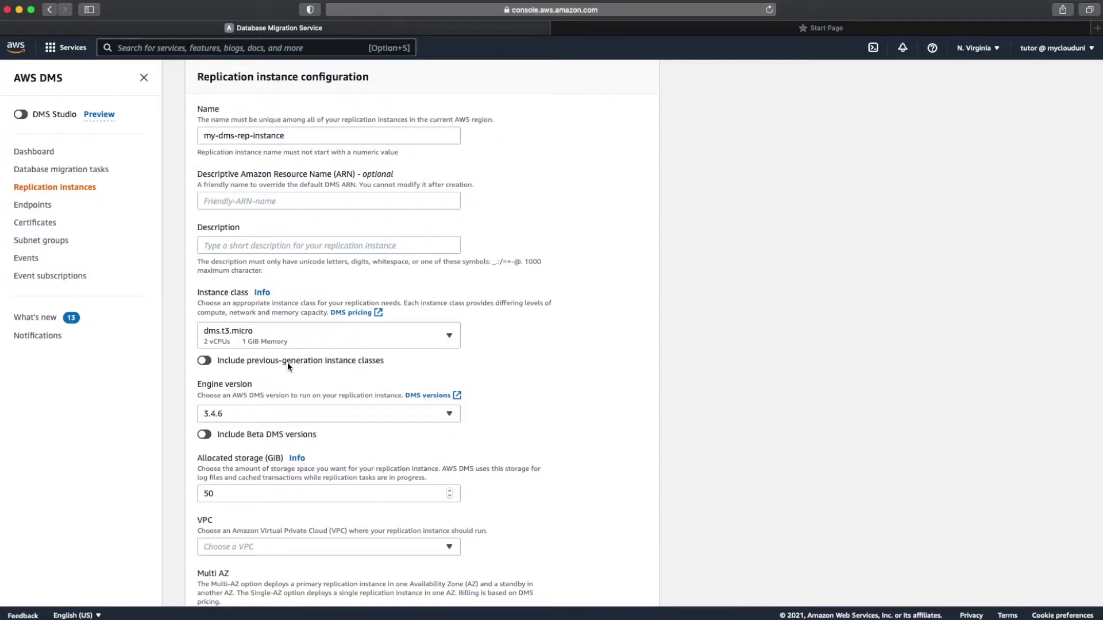
{"action": "left_click", "coordinate": [309, 336]}
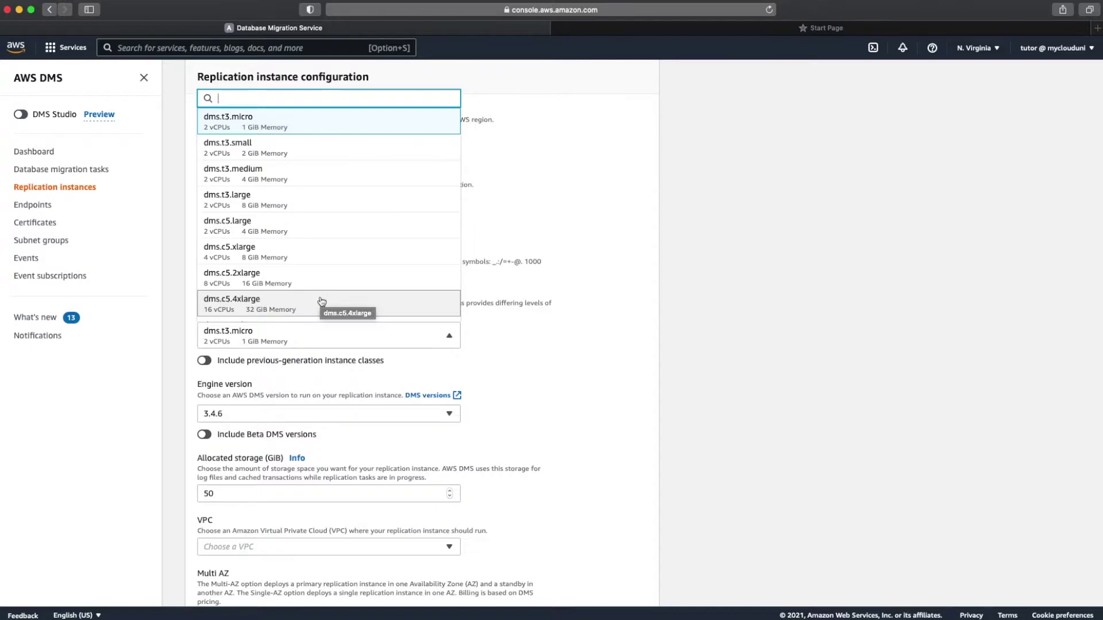
{"action": "left_click", "coordinate": [351, 127]}
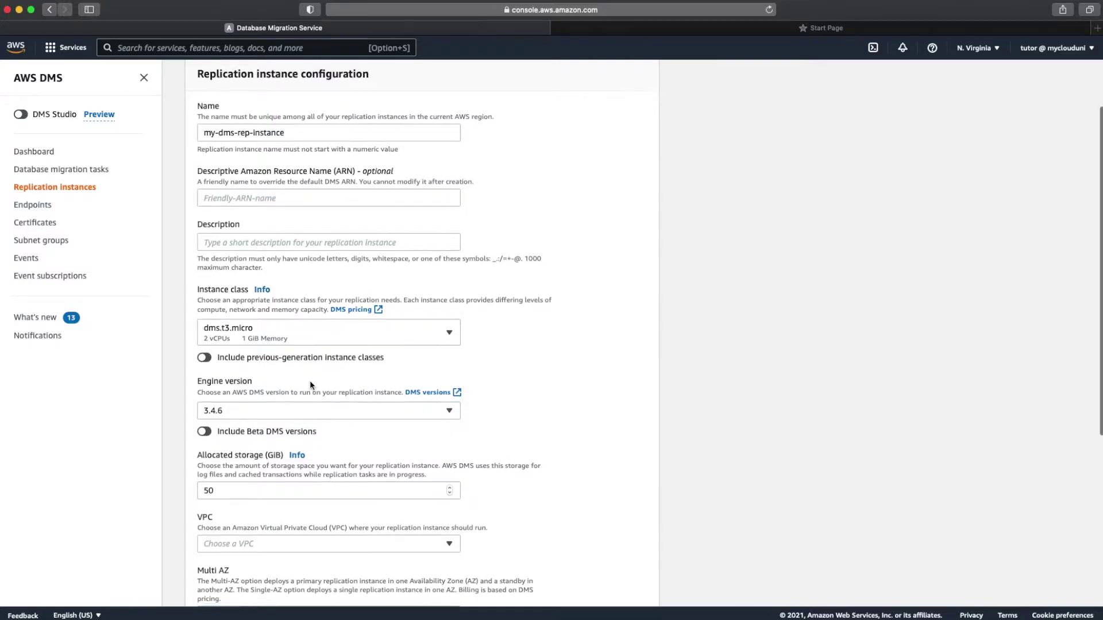
{"action": "scroll", "coordinate": [310, 384], "scroll_direction": "down", "scroll_amount": 2}
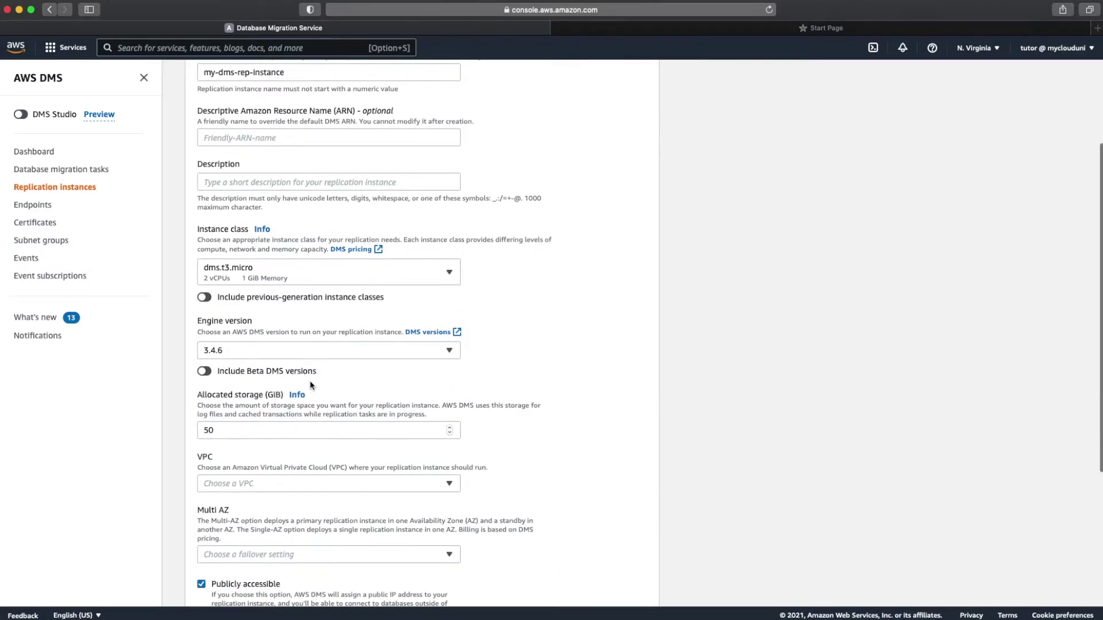
{"action": "left_click", "coordinate": [276, 355]}
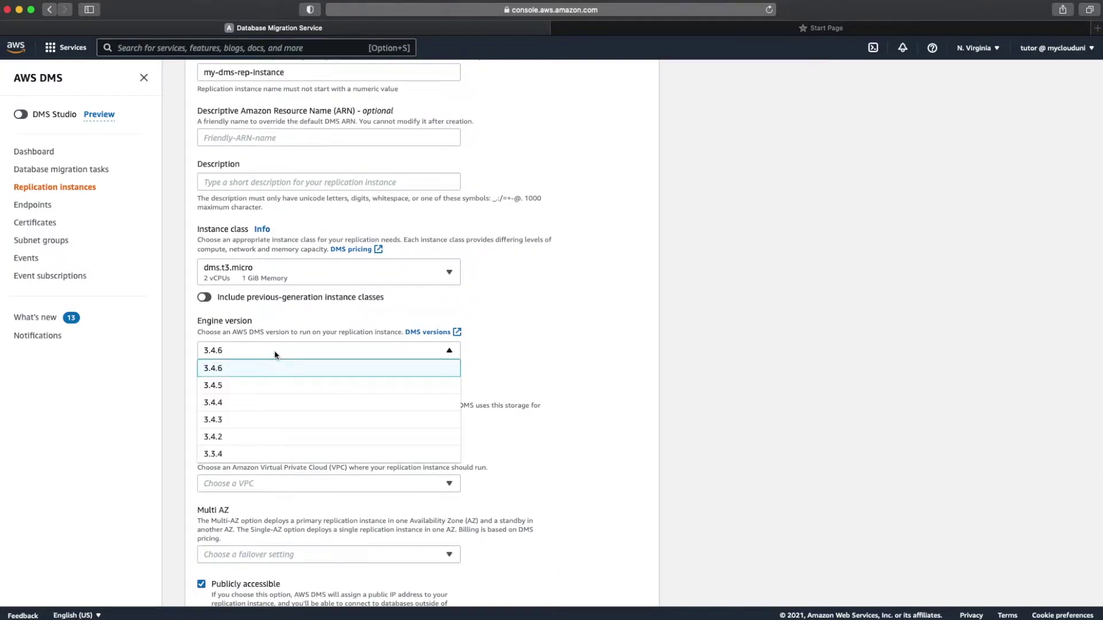
{"action": "left_click", "coordinate": [275, 355]}
{"action": "scroll", "coordinate": [276, 355], "scroll_direction": "down", "scroll_amount": 3}
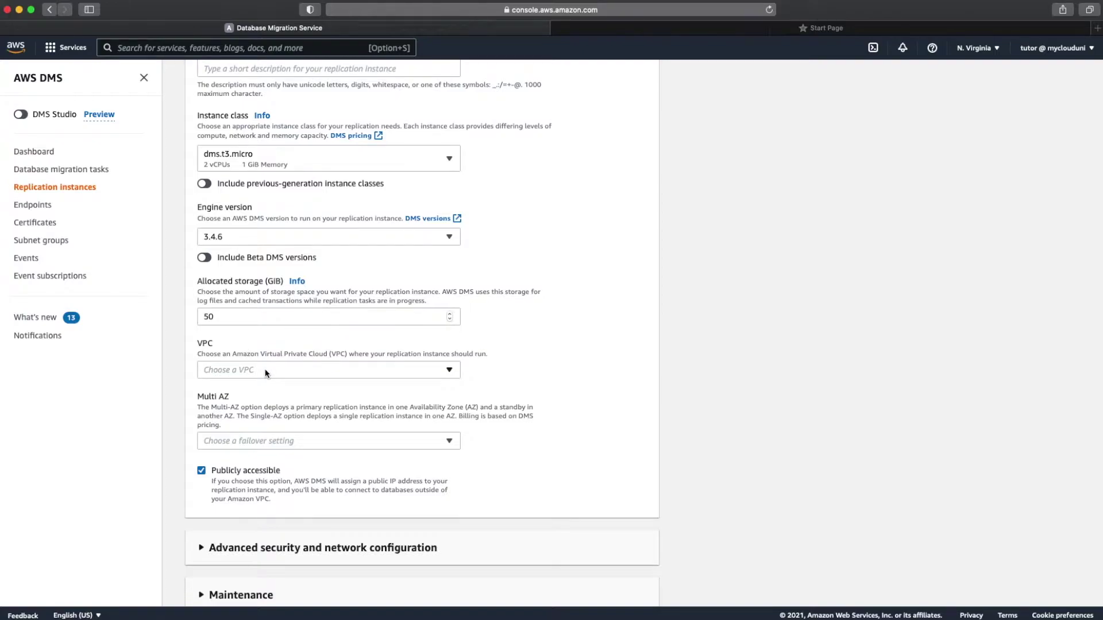
Step: Put the instance in vpc-ce7ef7b4 as a Single-AZ dev/test workload without public access
{"action": "left_click", "coordinate": [266, 371]}
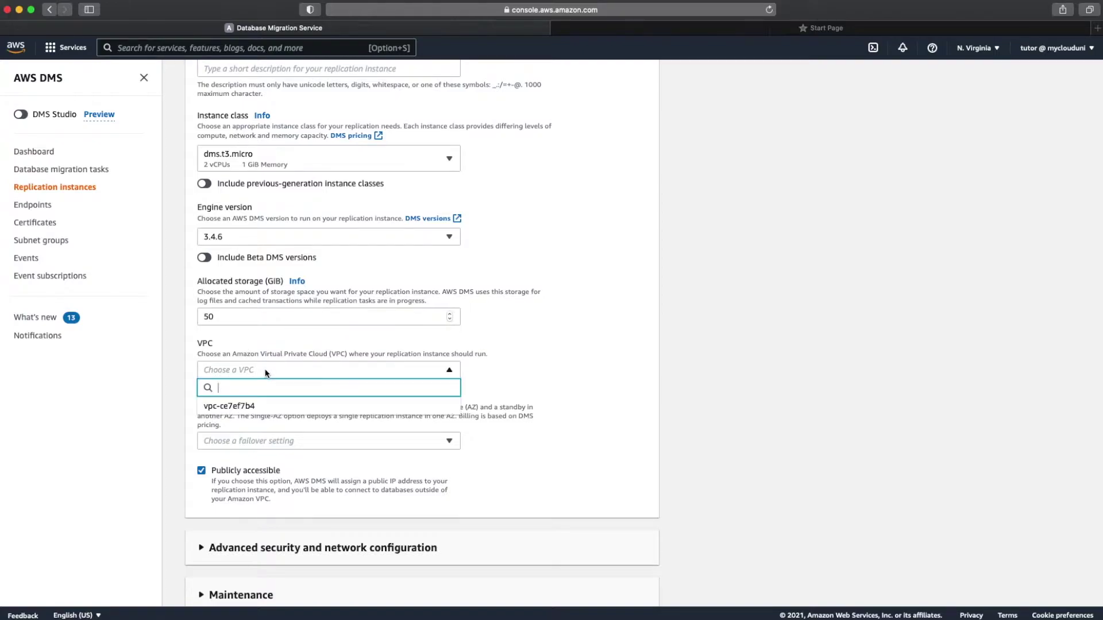
{"action": "left_click", "coordinate": [252, 408]}
{"action": "scroll", "coordinate": [251, 410], "scroll_direction": "down", "scroll_amount": 2}
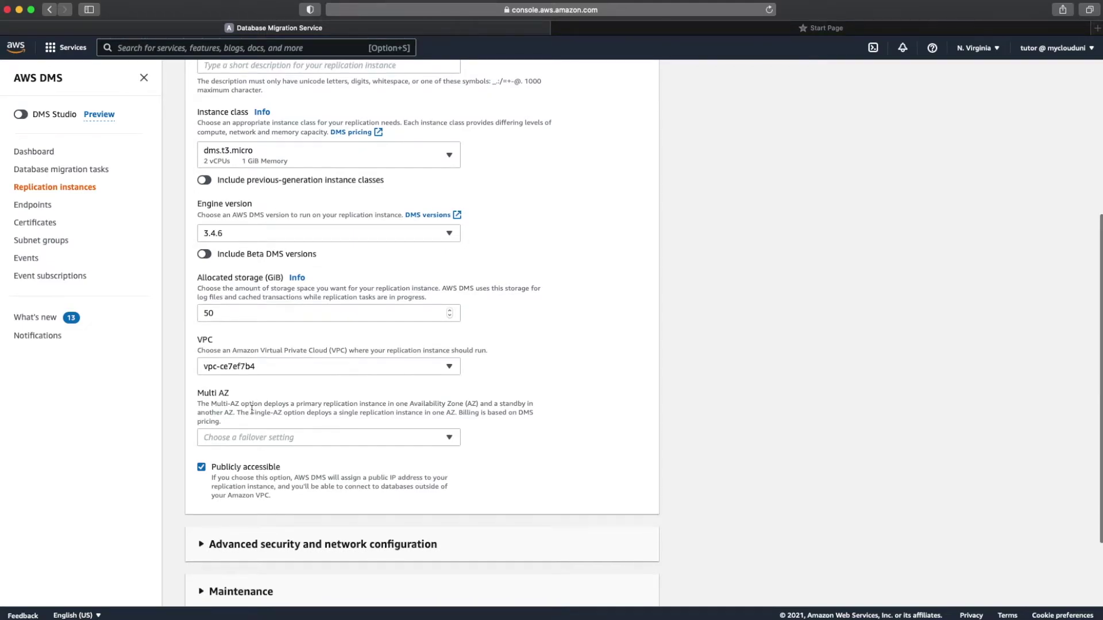
{"action": "scroll", "coordinate": [252, 411], "scroll_direction": "down", "scroll_amount": 4}
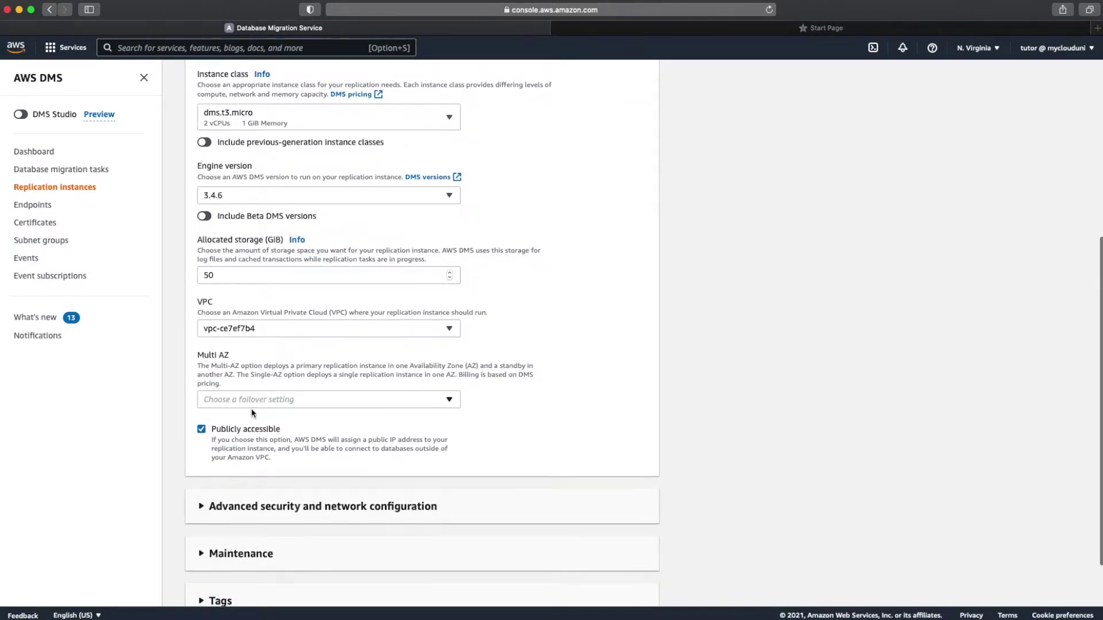
{"action": "left_click", "coordinate": [297, 339]}
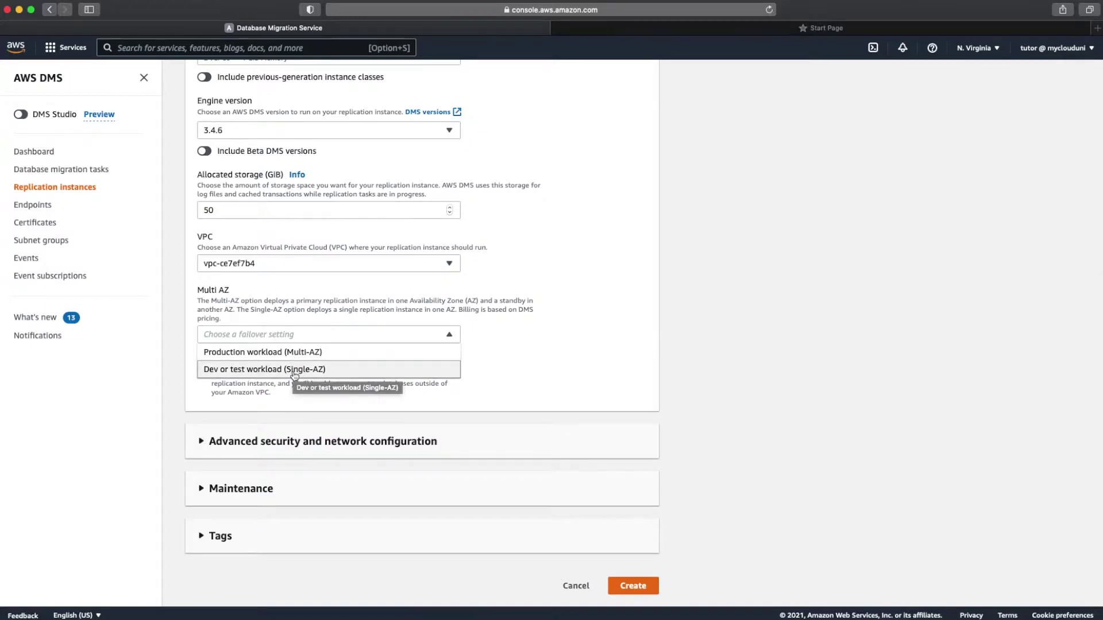
{"action": "left_click", "coordinate": [295, 371]}
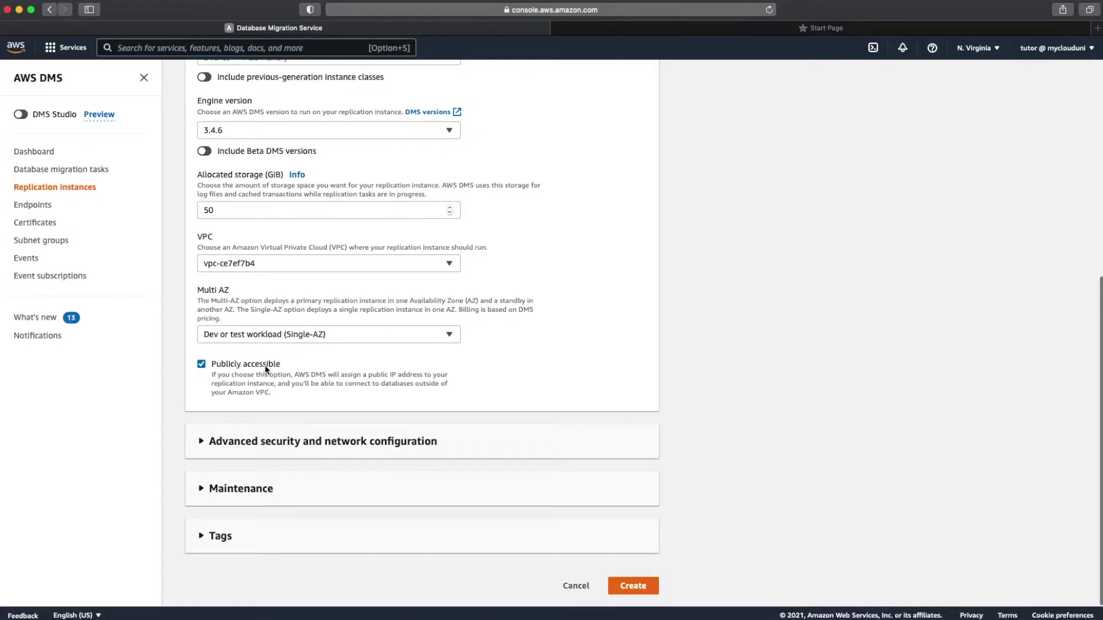
{"action": "left_click", "coordinate": [266, 370]}
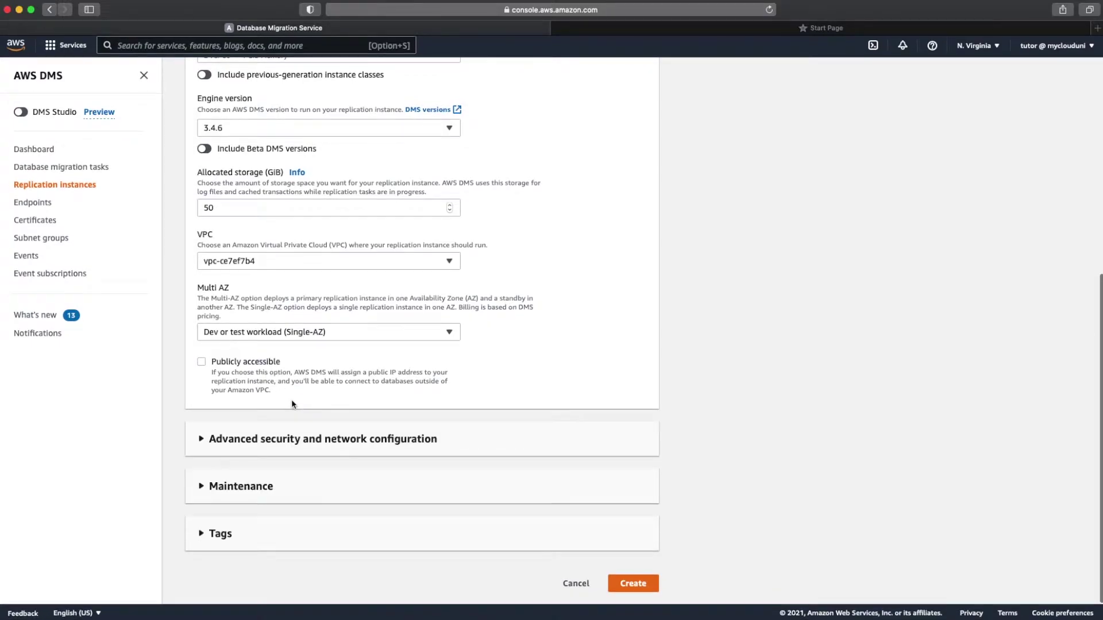
Step: Attach the default VPC security group under advanced security and network settings
{"action": "left_click", "coordinate": [302, 442]}
{"action": "scroll", "coordinate": [302, 442], "scroll_direction": "down", "scroll_amount": 5}
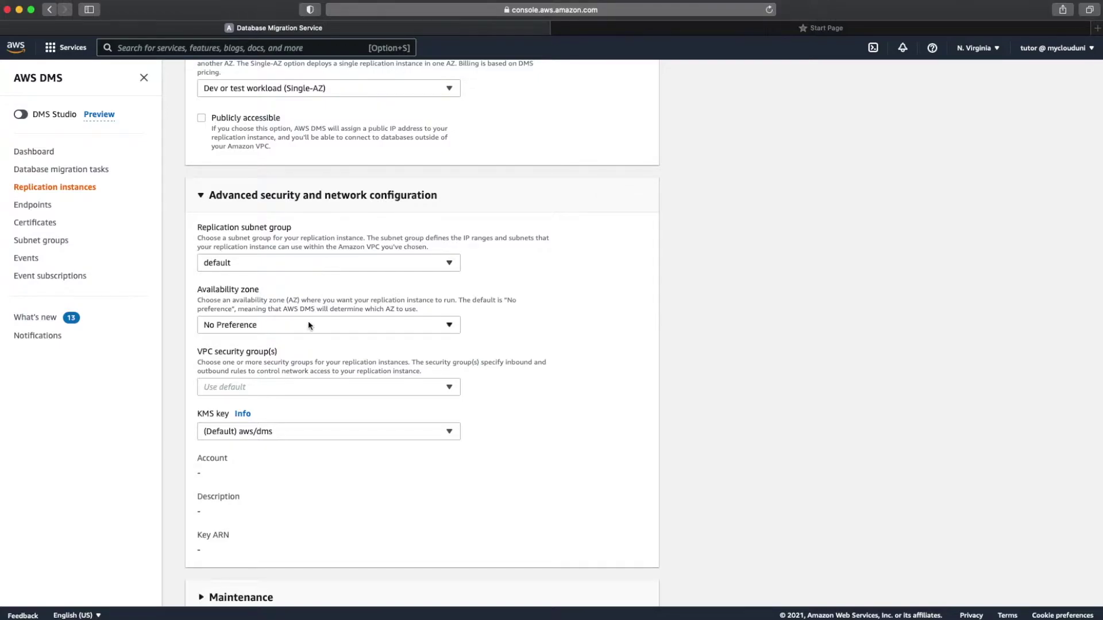
{"action": "left_click", "coordinate": [285, 386]}
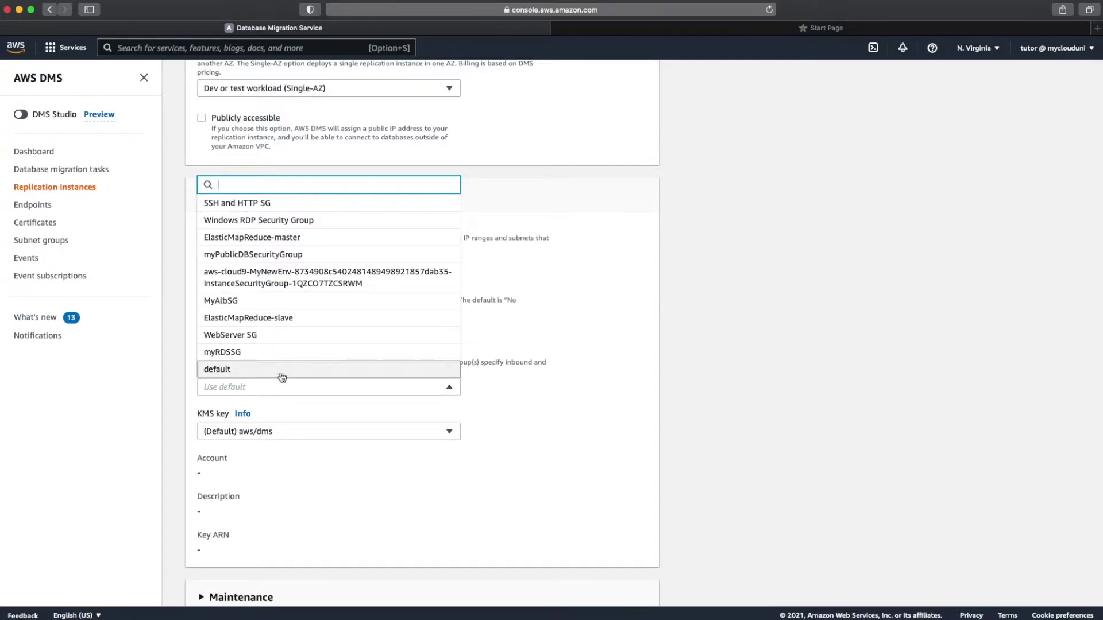
{"action": "left_click", "coordinate": [282, 377]}
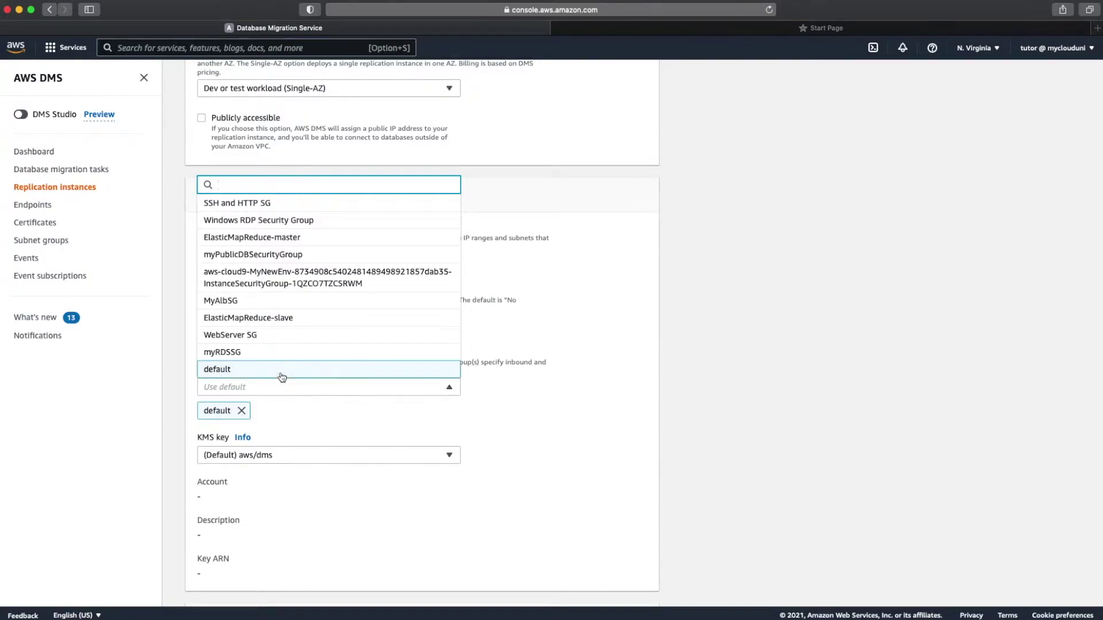
{"action": "left_click", "coordinate": [321, 429]}
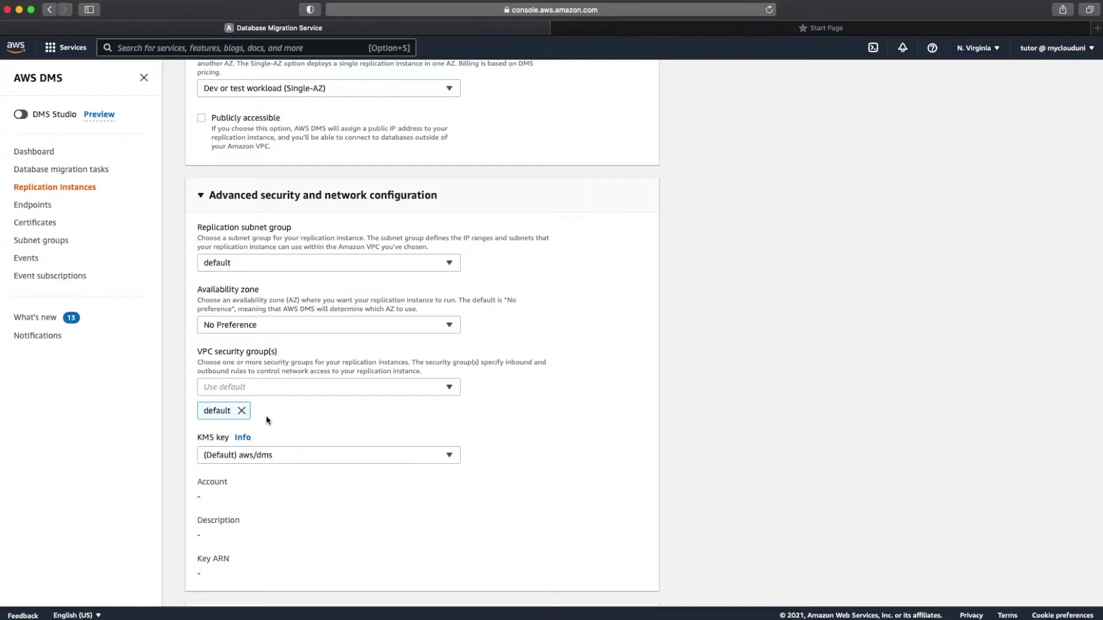
Step: Expand Maintenance to review the Saturday 08:21 UTC, 0.5-hour window with auto minor upgrades
{"action": "scroll", "coordinate": [266, 418], "scroll_direction": "down", "scroll_amount": 2}
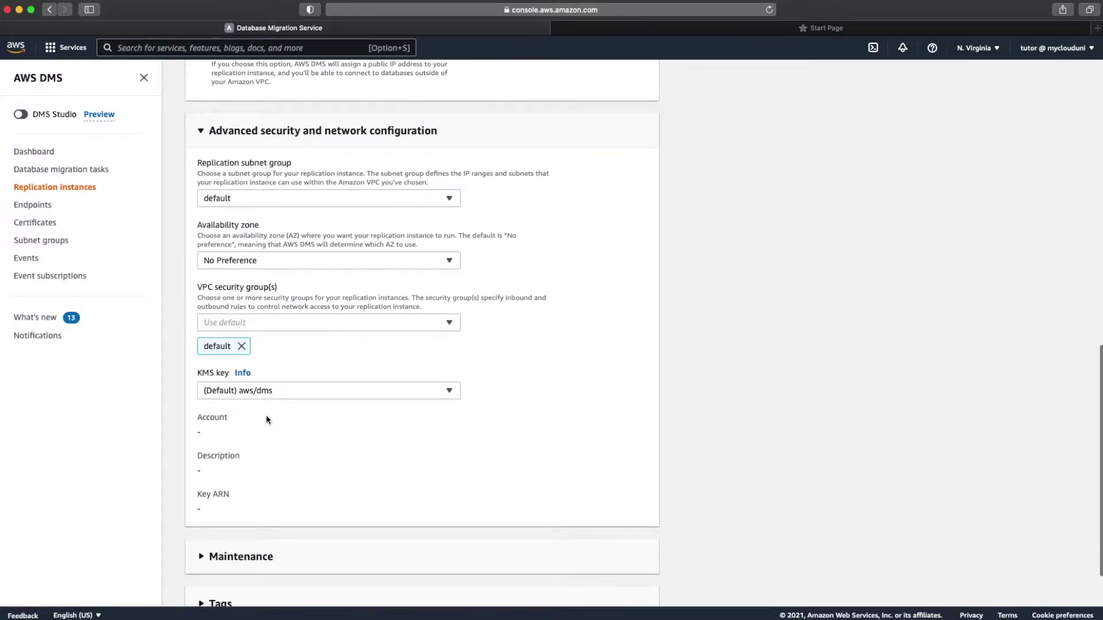
{"action": "scroll", "coordinate": [266, 420], "scroll_direction": "down", "scroll_amount": 2}
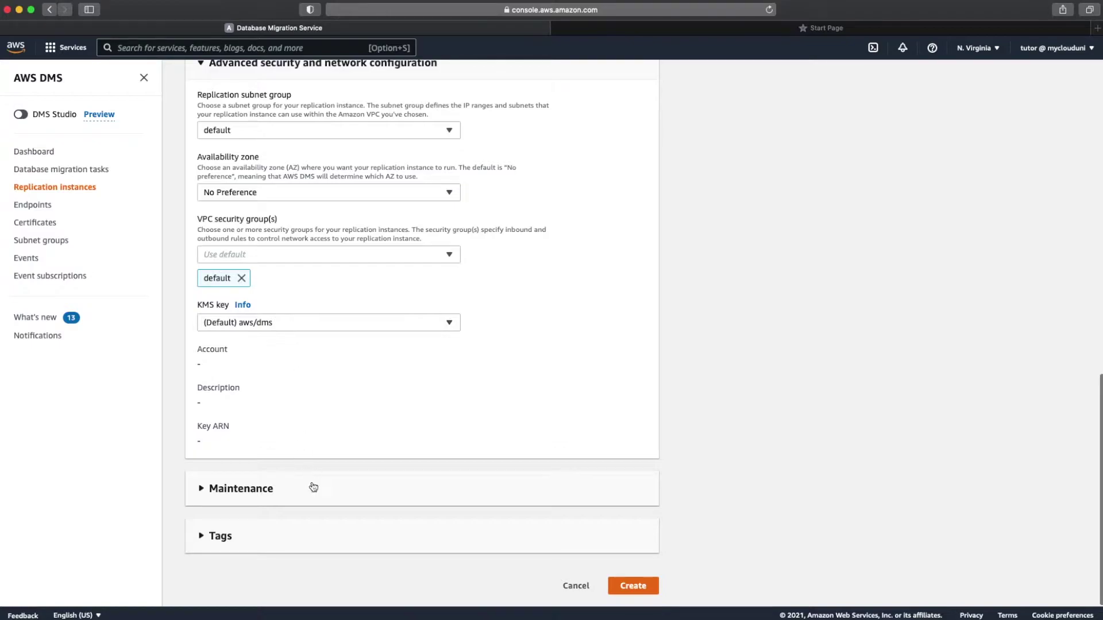
{"action": "left_click", "coordinate": [296, 503]}
{"action": "scroll", "coordinate": [297, 497], "scroll_direction": "down", "scroll_amount": 5}
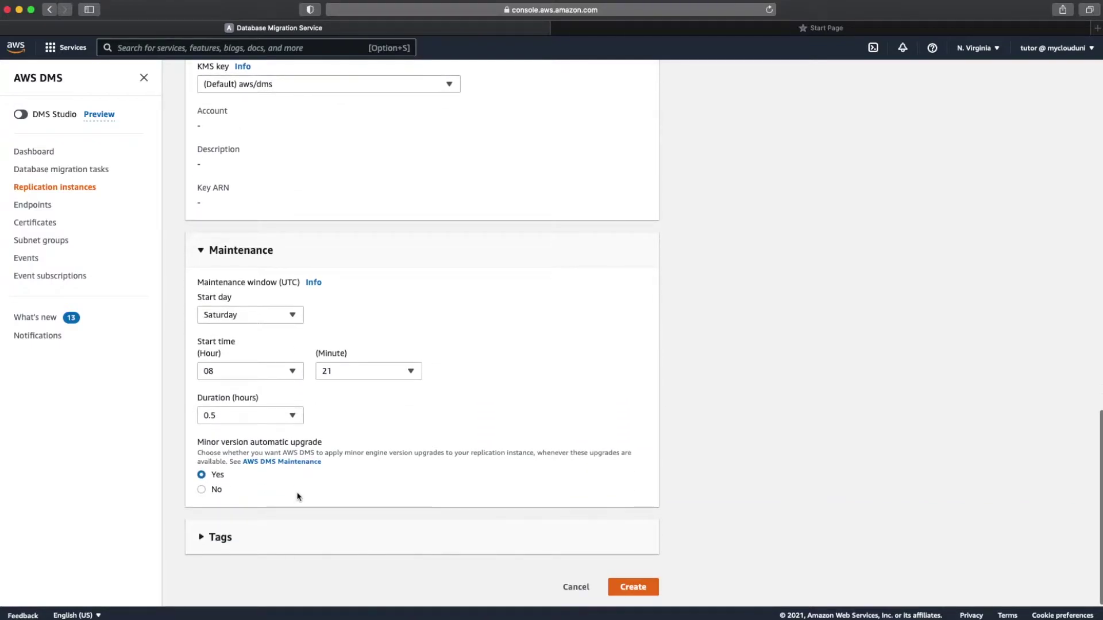
{"action": "scroll", "coordinate": [298, 497], "scroll_direction": "down", "scroll_amount": 1}
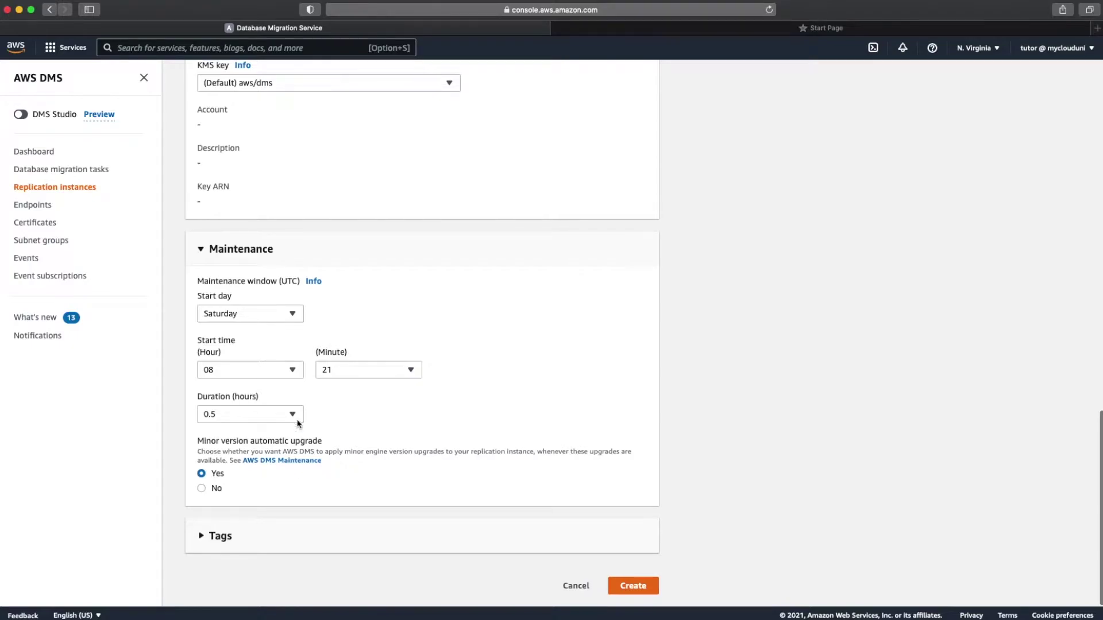
Step: Create my-dms-rep-instance, then open the RDS console through the service search
{"action": "left_click", "coordinate": [633, 585]}
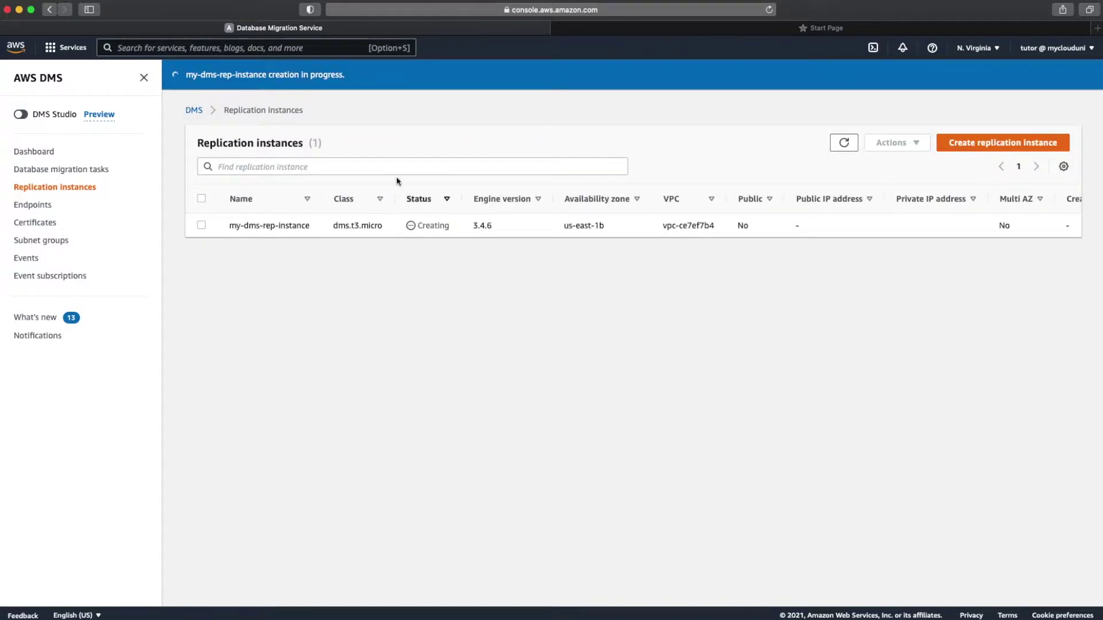
{"action": "left_click", "coordinate": [289, 49]}
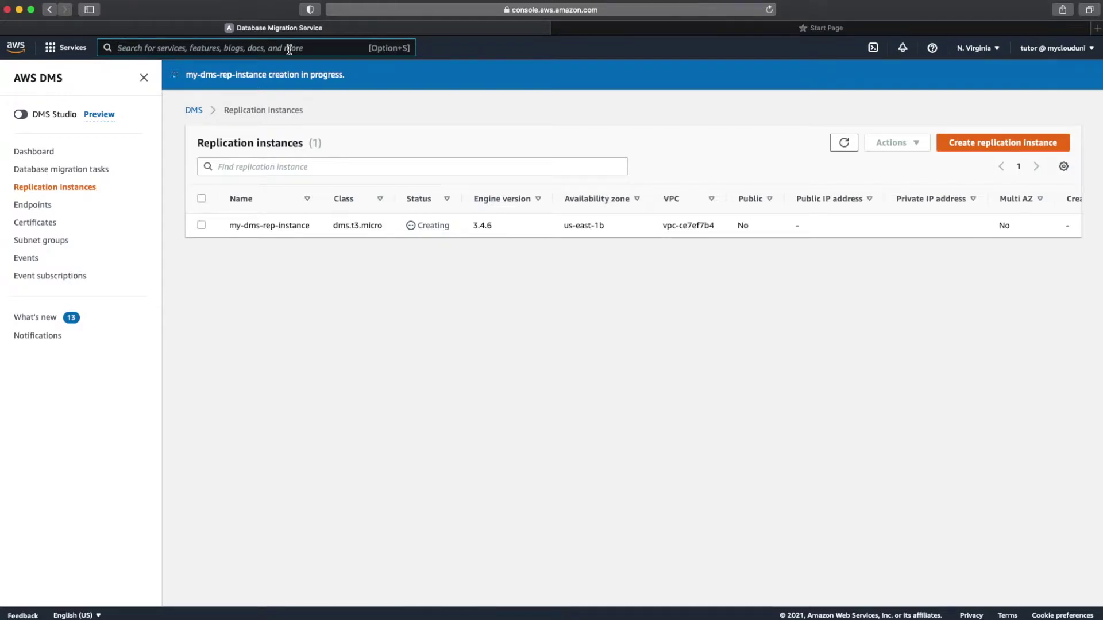
{"action": "type", "text": "rds"}
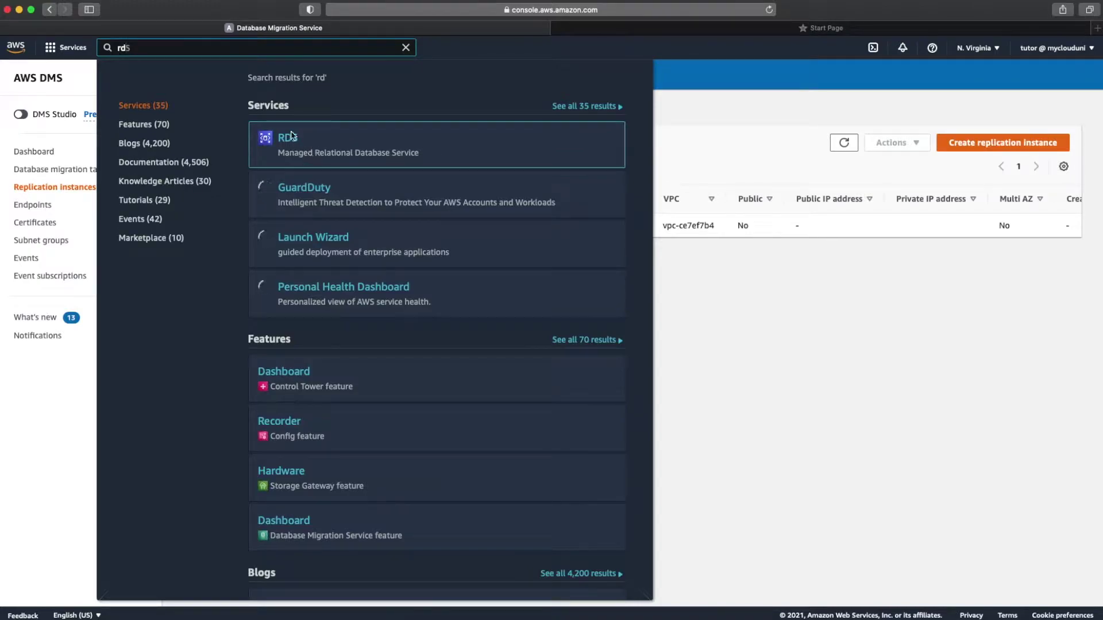
{"action": "left_click", "coordinate": [288, 142]}
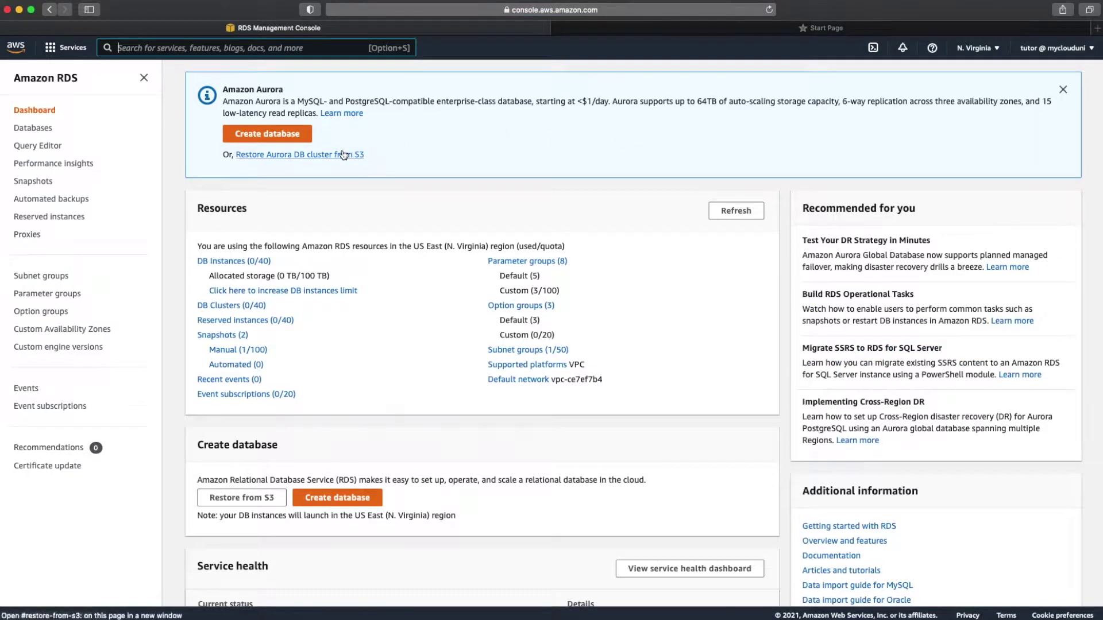
Step: Start a provisioned Aurora MySQL-Compatible database on Aurora (MySQL 5.7) 2.07.2
{"action": "left_click", "coordinate": [284, 141]}
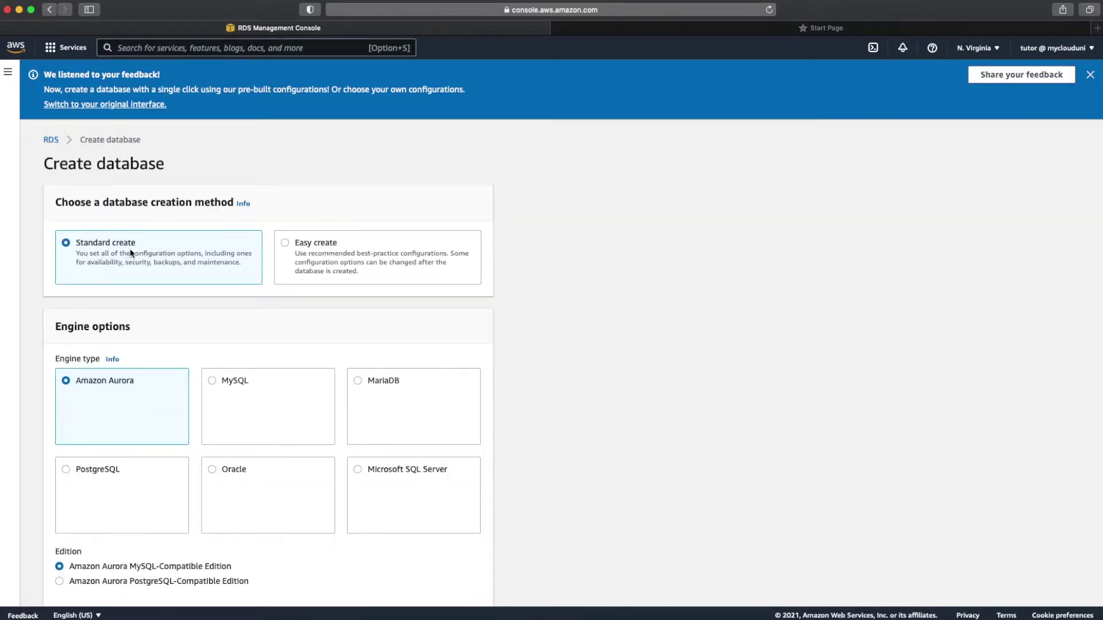
{"action": "scroll", "coordinate": [233, 327], "scroll_direction": "down", "scroll_amount": 4}
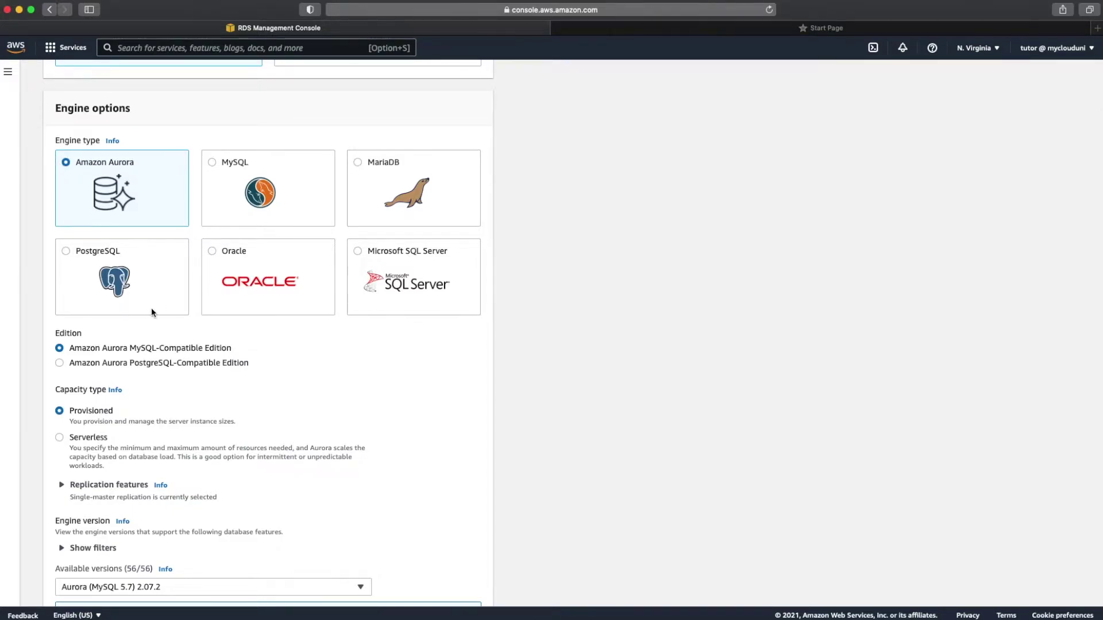
{"action": "scroll", "coordinate": [151, 309], "scroll_direction": "down", "scroll_amount": 1}
{"action": "scroll", "coordinate": [152, 312], "scroll_direction": "down", "scroll_amount": 1}
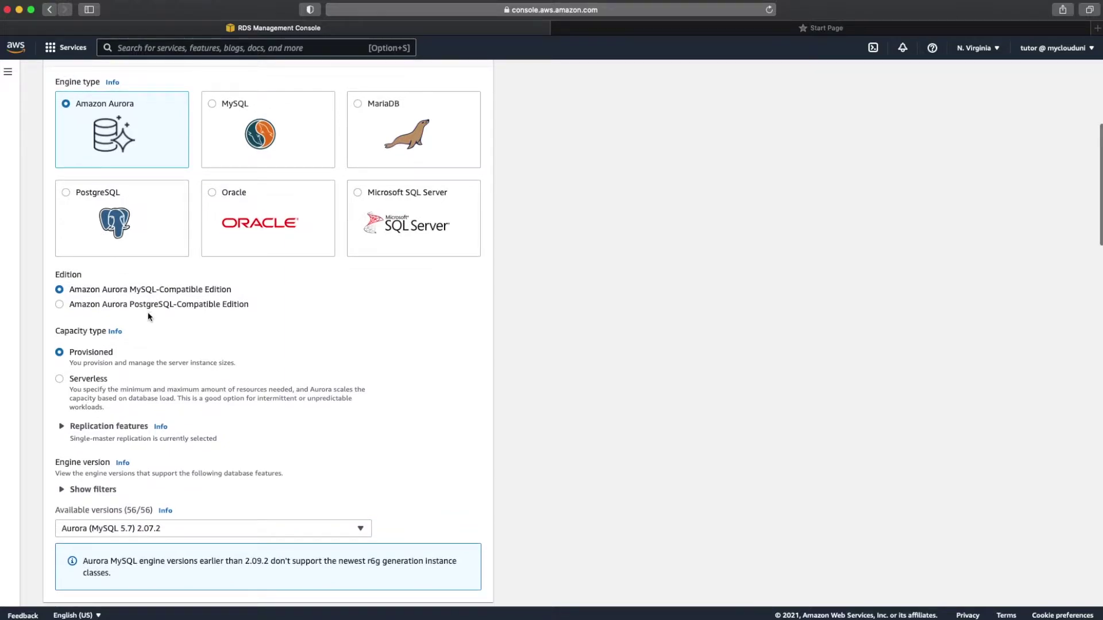
{"action": "scroll", "coordinate": [143, 319], "scroll_direction": "down", "scroll_amount": 3}
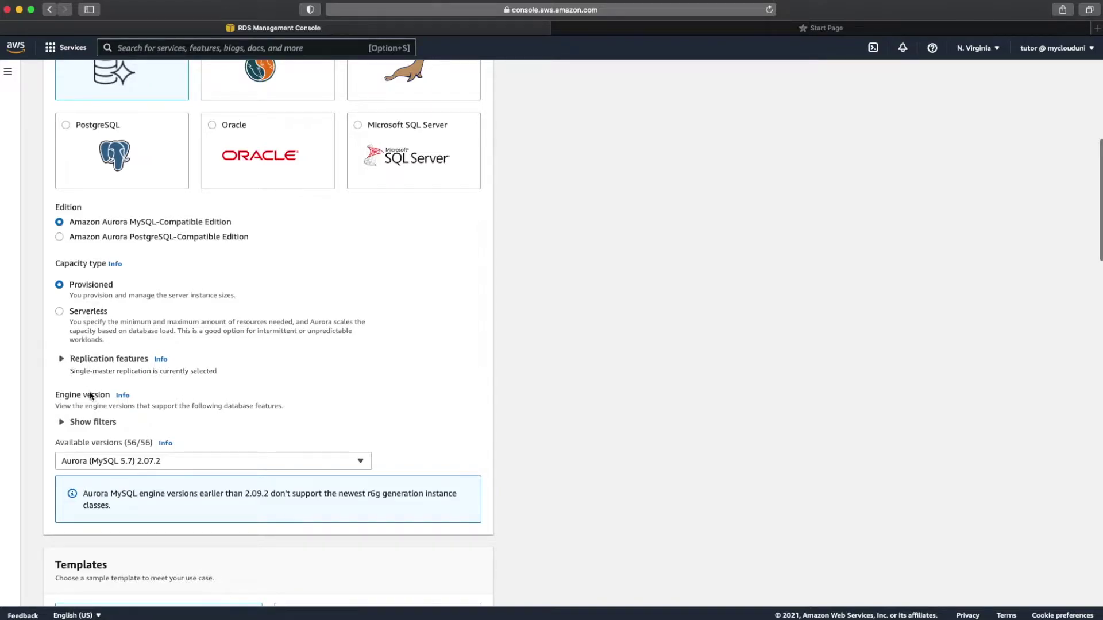
{"action": "scroll", "coordinate": [92, 394], "scroll_direction": "down", "scroll_amount": 5}
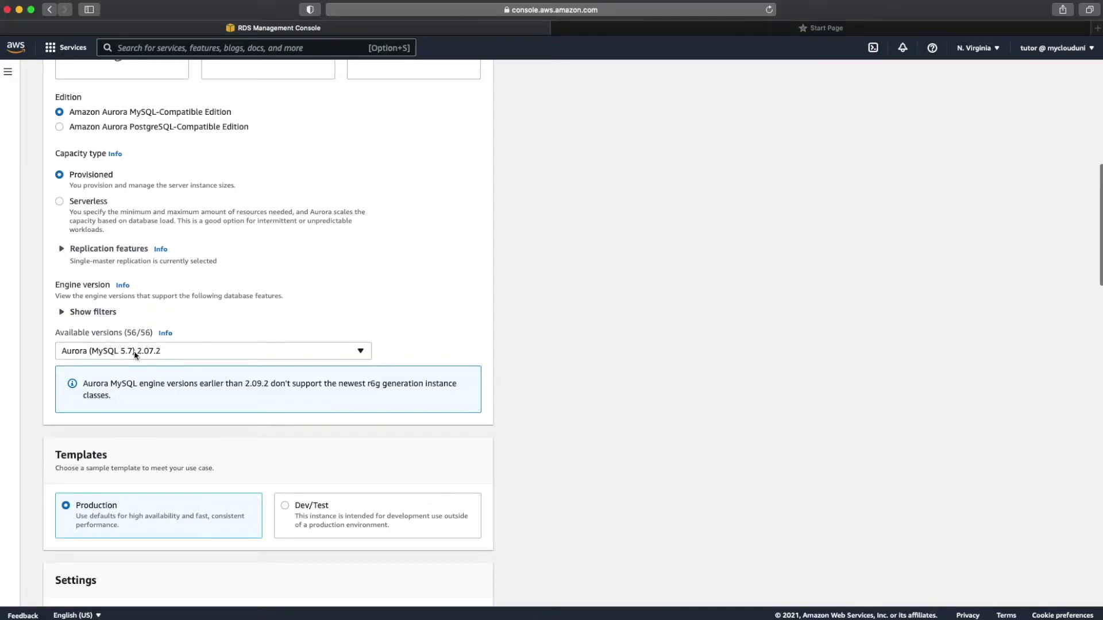
{"action": "scroll", "coordinate": [153, 371], "scroll_direction": "down", "scroll_amount": 3}
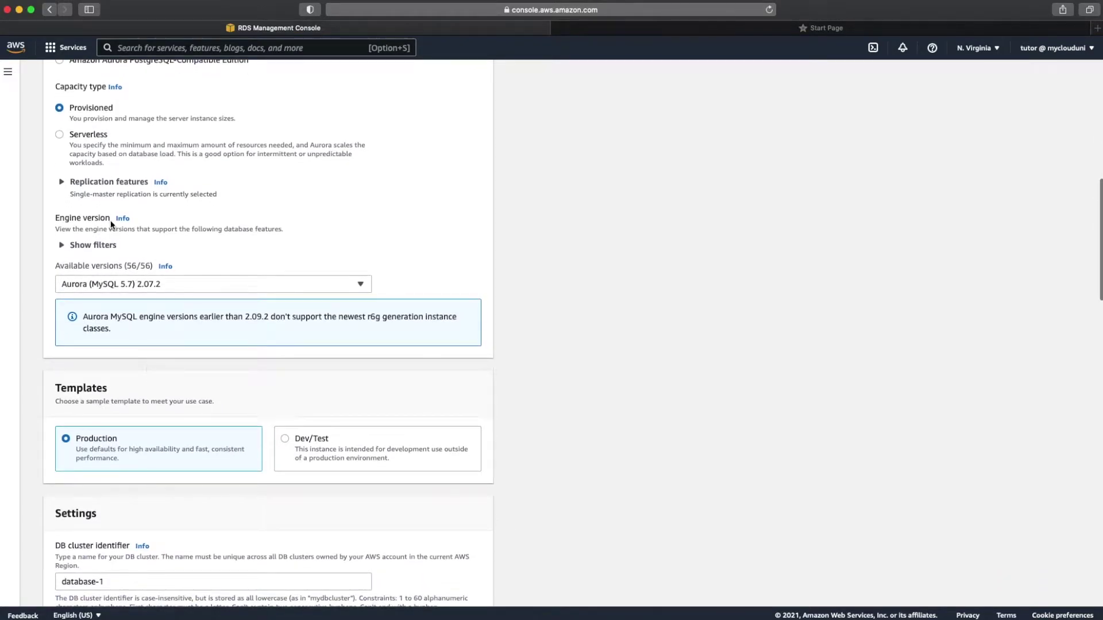
{"action": "scroll", "coordinate": [96, 280], "scroll_direction": "down", "scroll_amount": 3}
{"action": "scroll", "coordinate": [97, 278], "scroll_direction": "down", "scroll_amount": 2}
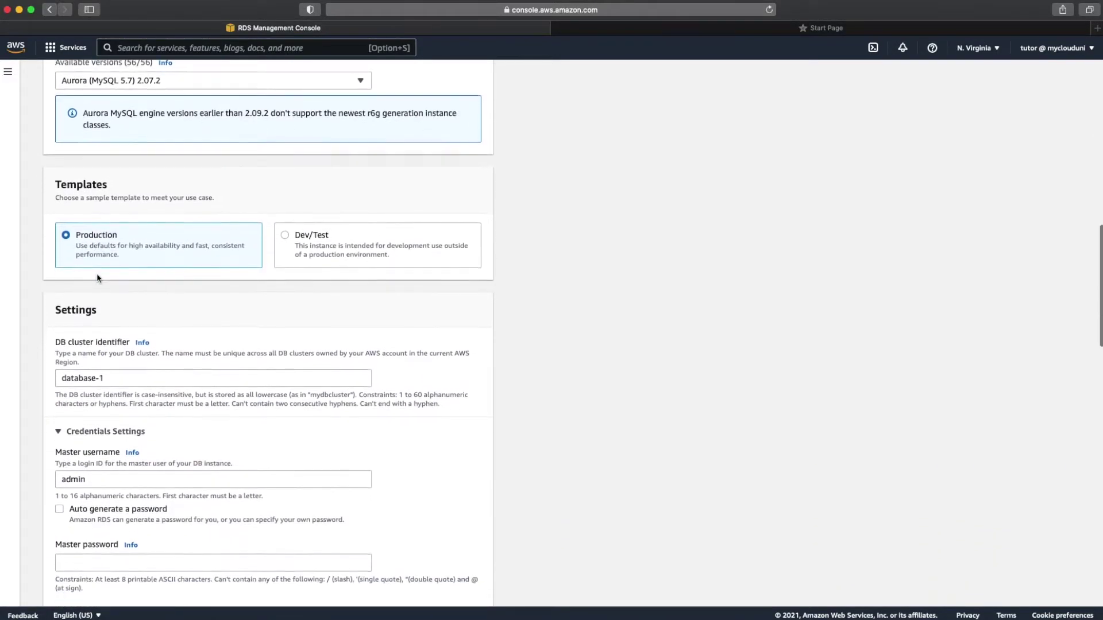
Step: Use the Dev/Test template and set the cluster identifier to my-source-rds
{"action": "left_click", "coordinate": [287, 234]}
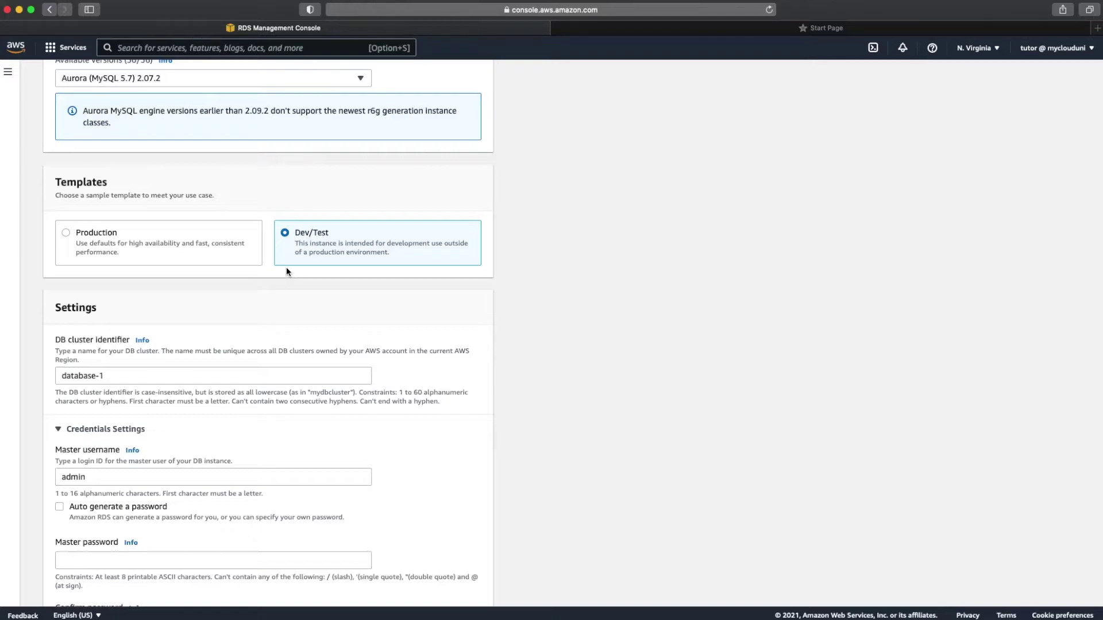
{"action": "scroll", "coordinate": [287, 272], "scroll_direction": "down", "scroll_amount": 3}
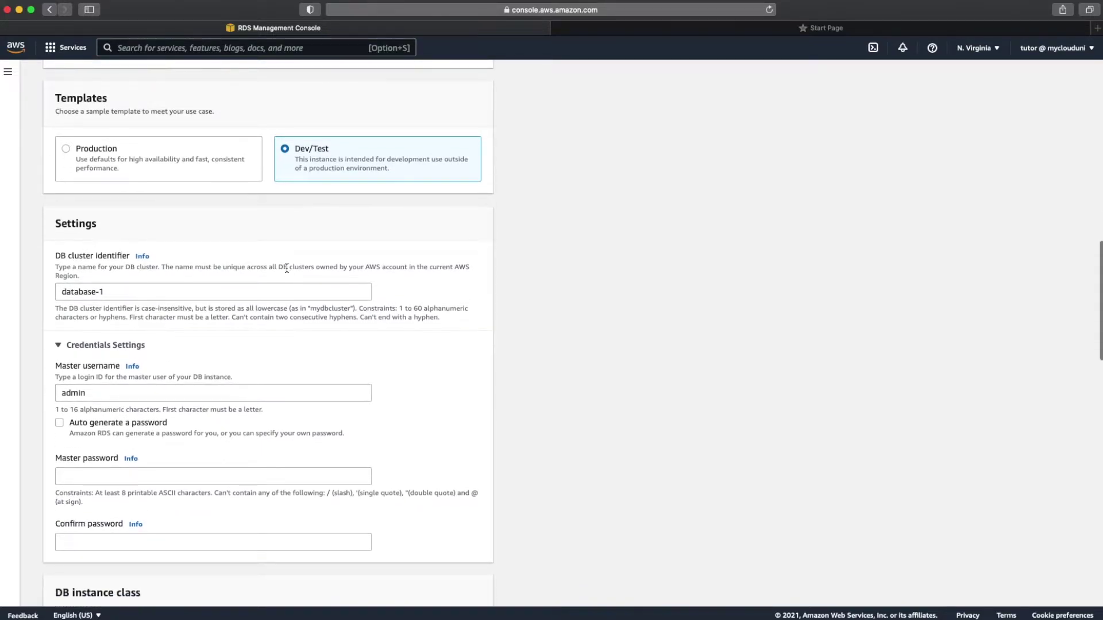
{"action": "scroll", "coordinate": [286, 267], "scroll_direction": "down", "scroll_amount": 3}
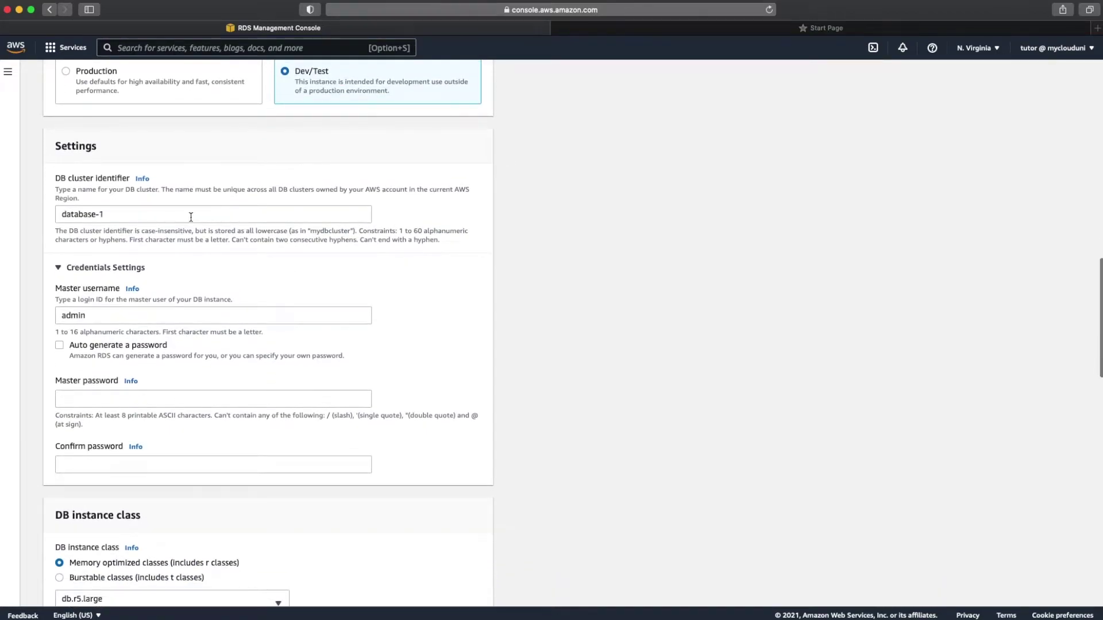
{"action": "triple_click", "coordinate": [190, 215]}
{"action": "type", "text": "my"}
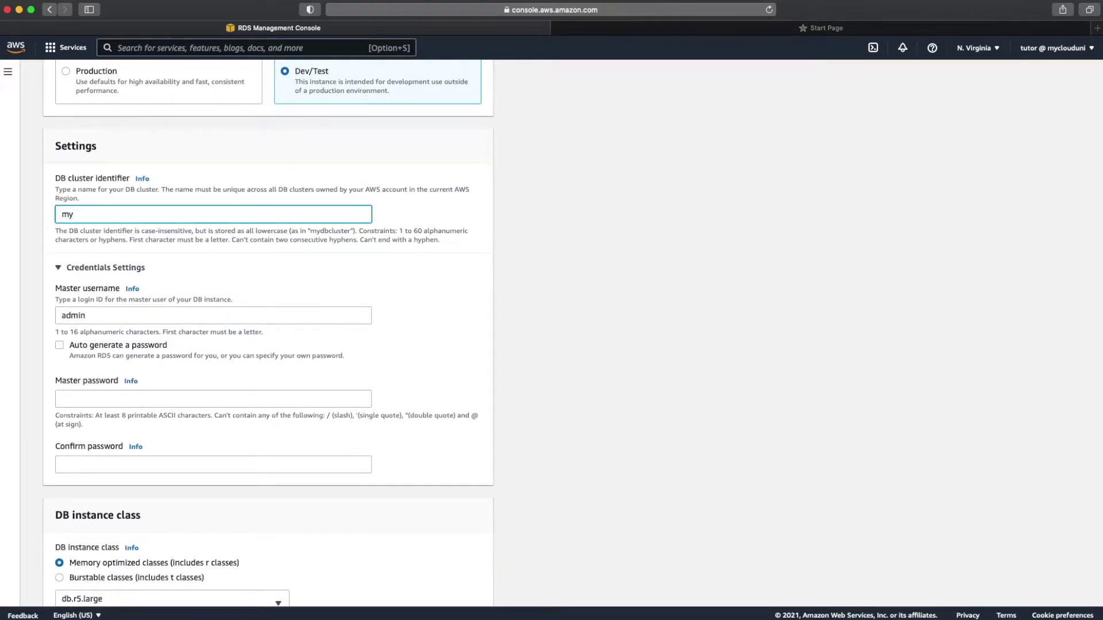
{"action": "type", "text": "-source-rds"}
Step: Enter and confirm the master password
{"action": "left_click", "coordinate": [109, 402]}
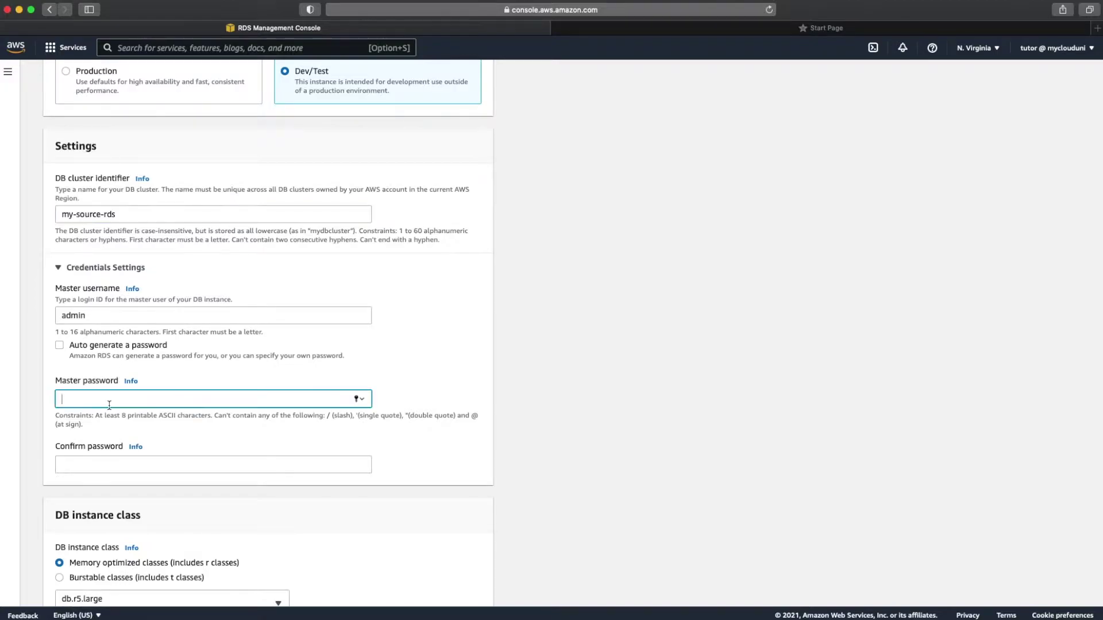
{"action": "type", "text": "password"}
{"action": "left_click", "coordinate": [213, 465]}
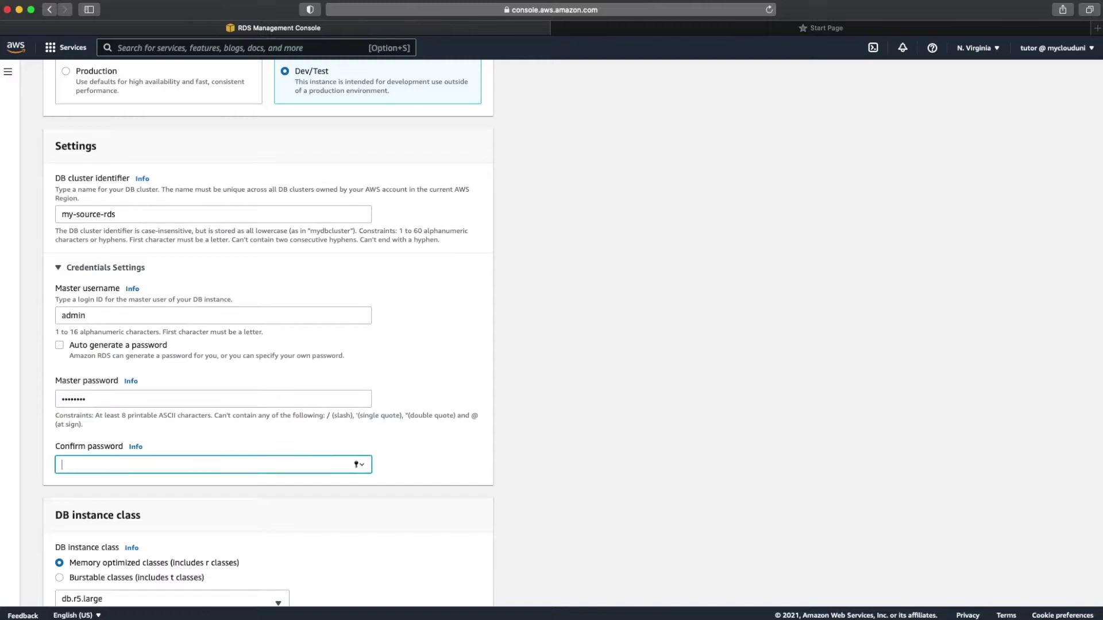
{"action": "type", "text": "password"}
Step: Choose the Burstable db.t3.small DB instance class
{"action": "scroll", "coordinate": [247, 413], "scroll_direction": "down", "scroll_amount": 5}
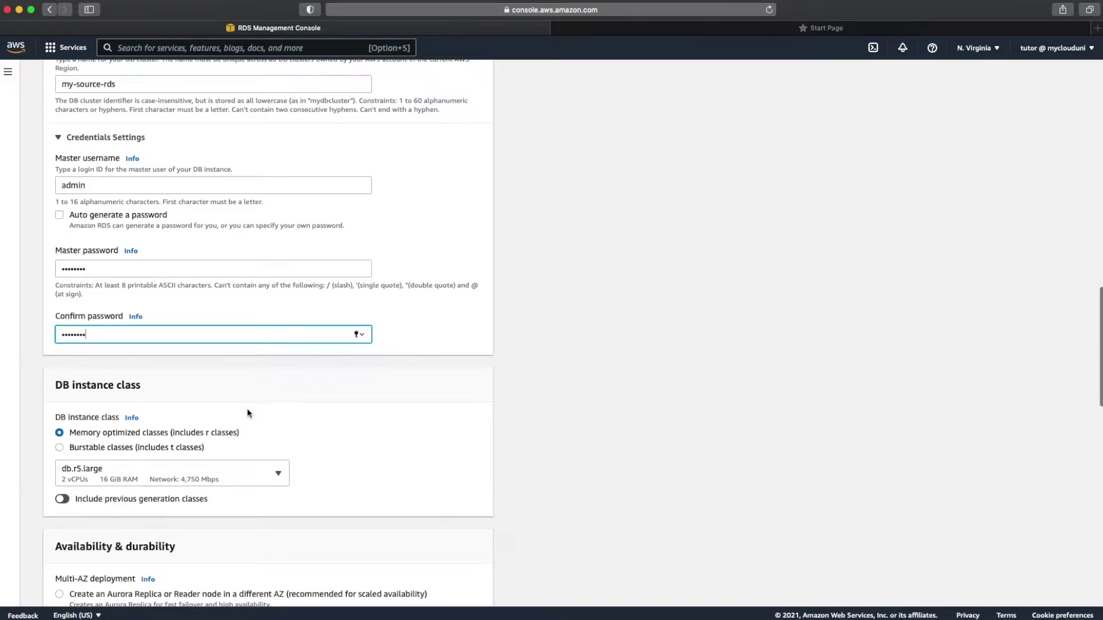
{"action": "left_click", "coordinate": [167, 448]}
{"action": "scroll", "coordinate": [167, 450], "scroll_direction": "down", "scroll_amount": 1}
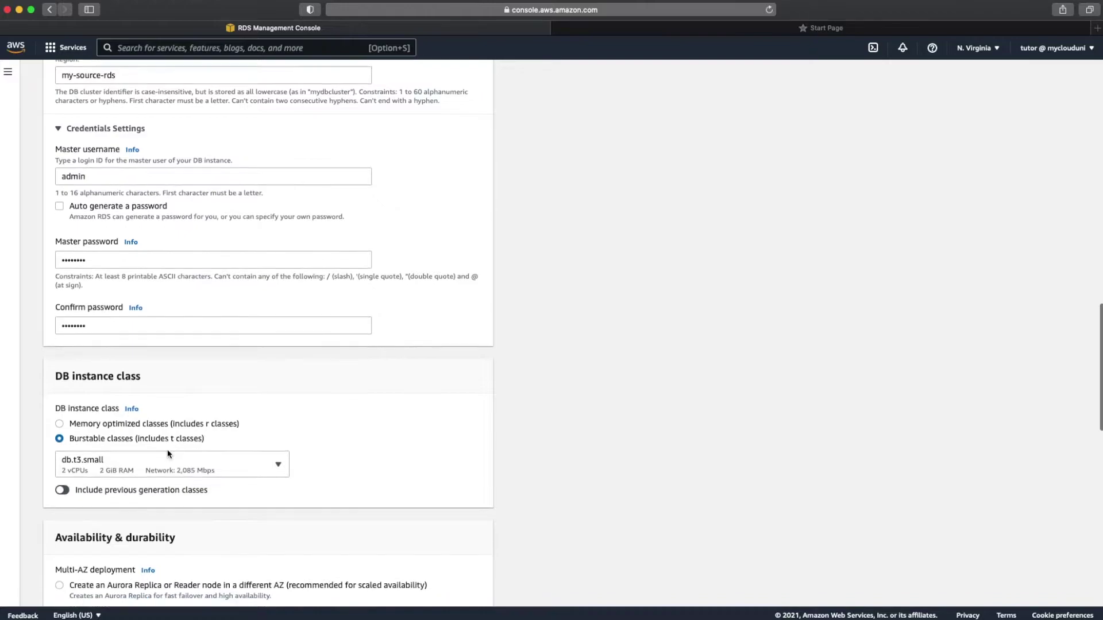
{"action": "scroll", "coordinate": [167, 449], "scroll_direction": "down", "scroll_amount": 4}
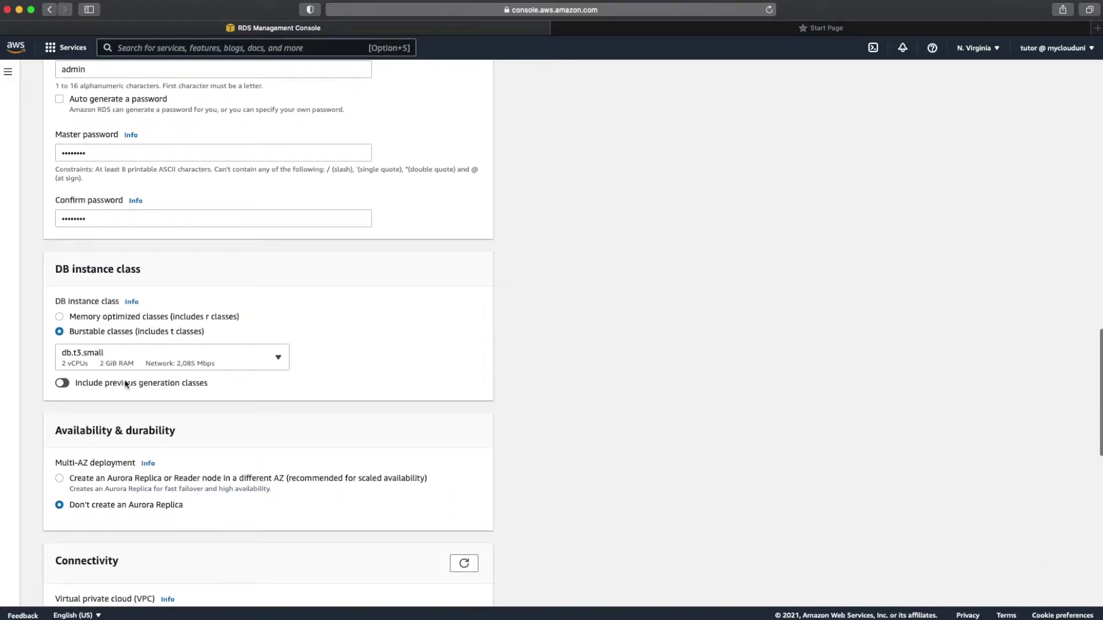
{"action": "left_click", "coordinate": [158, 359]}
{"action": "left_click", "coordinate": [142, 403]}
Step: Review the additional configuration and launch creation of the my-source-rds database
{"action": "scroll", "coordinate": [141, 404], "scroll_direction": "down", "scroll_amount": 2}
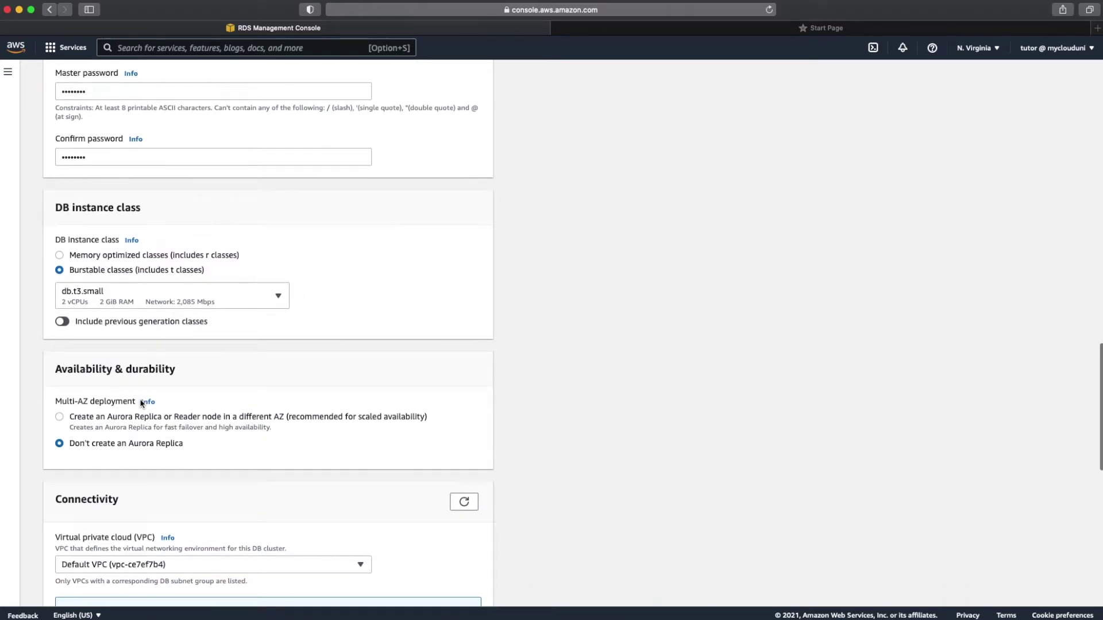
{"action": "scroll", "coordinate": [142, 404], "scroll_direction": "down", "scroll_amount": 1}
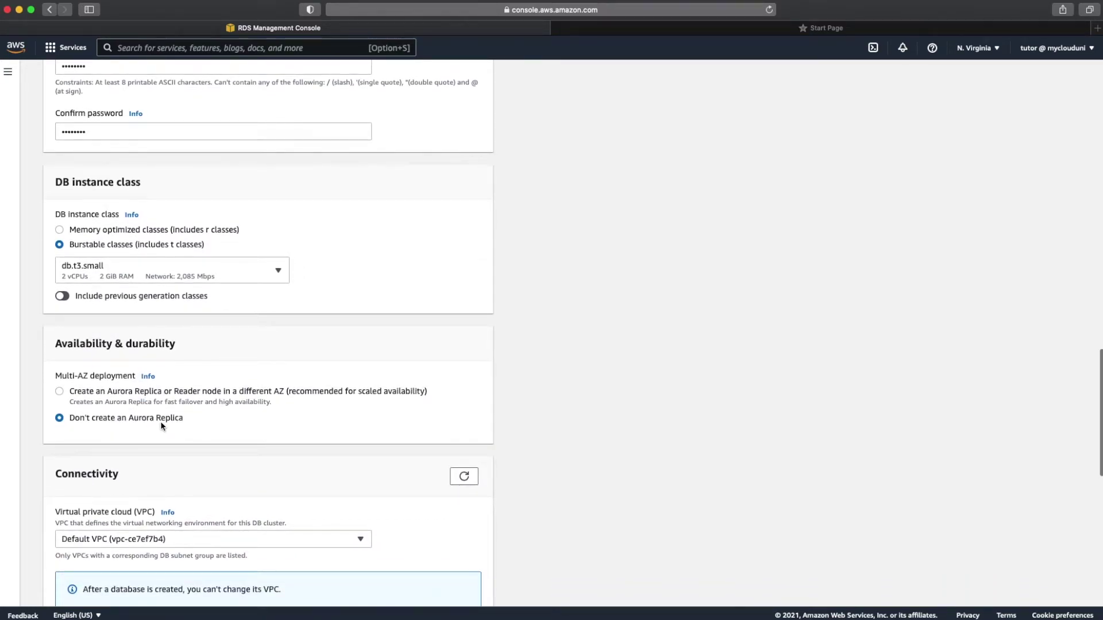
{"action": "scroll", "coordinate": [163, 424], "scroll_direction": "down", "scroll_amount": 3}
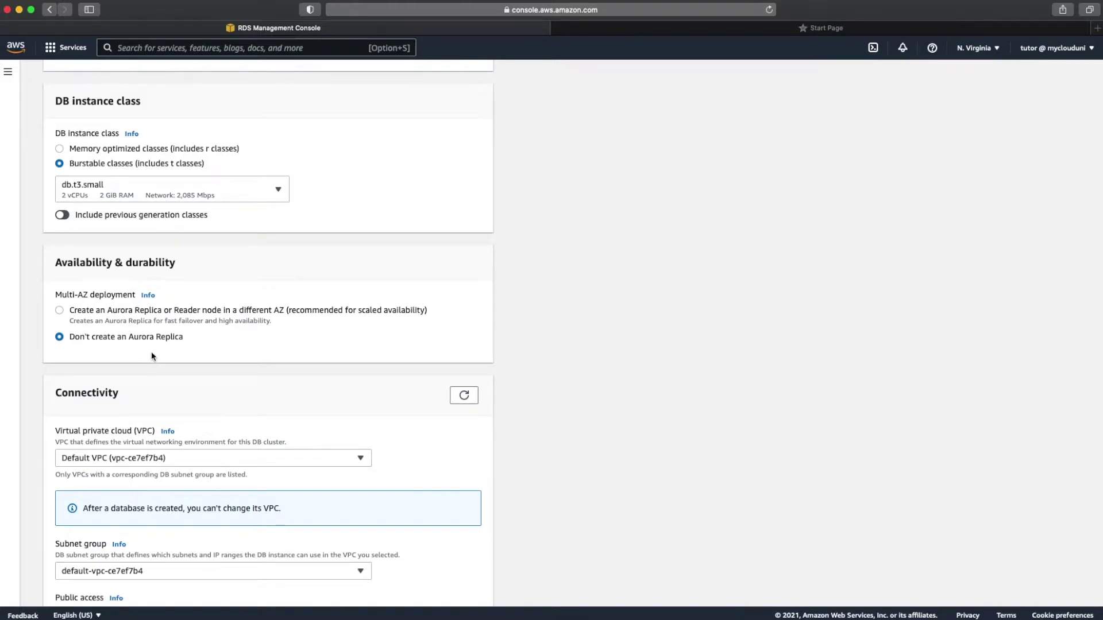
{"action": "scroll", "coordinate": [151, 351], "scroll_direction": "down", "scroll_amount": 6}
{"action": "scroll", "coordinate": [151, 353], "scroll_direction": "down", "scroll_amount": 2}
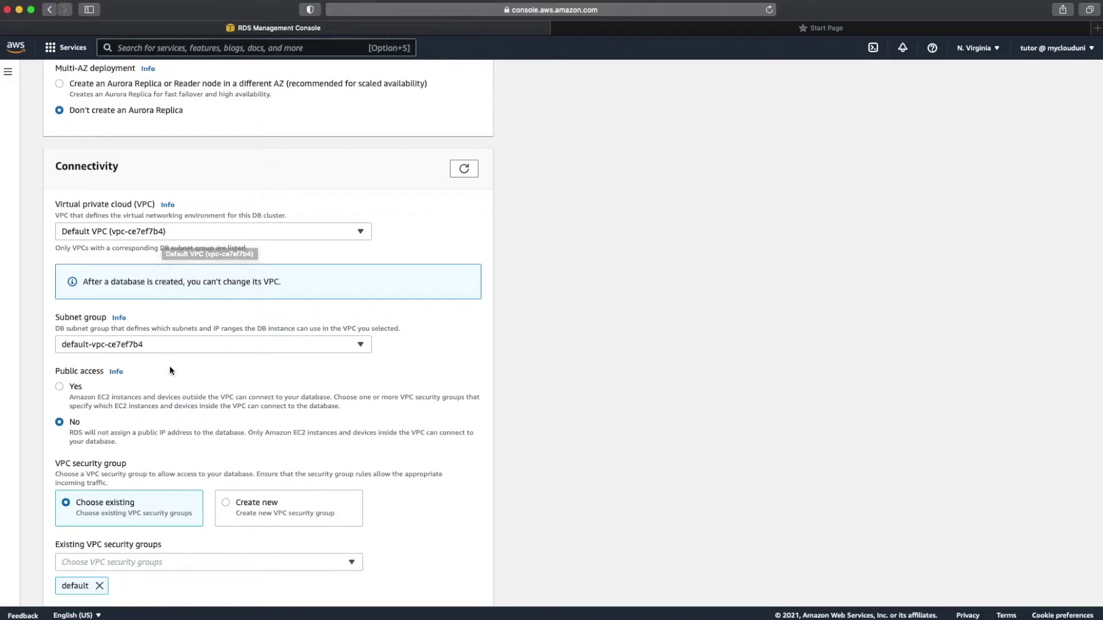
{"action": "scroll", "coordinate": [170, 368], "scroll_direction": "down", "scroll_amount": 2}
{"action": "scroll", "coordinate": [170, 368], "scroll_direction": "down", "scroll_amount": 2}
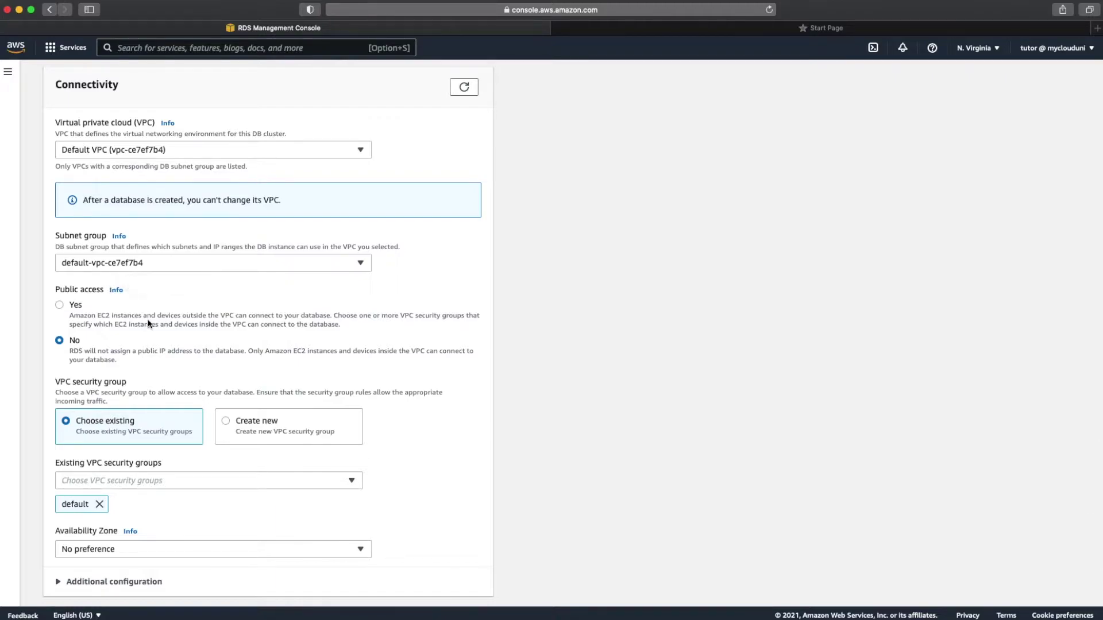
{"action": "scroll", "coordinate": [148, 320], "scroll_direction": "down", "scroll_amount": 3}
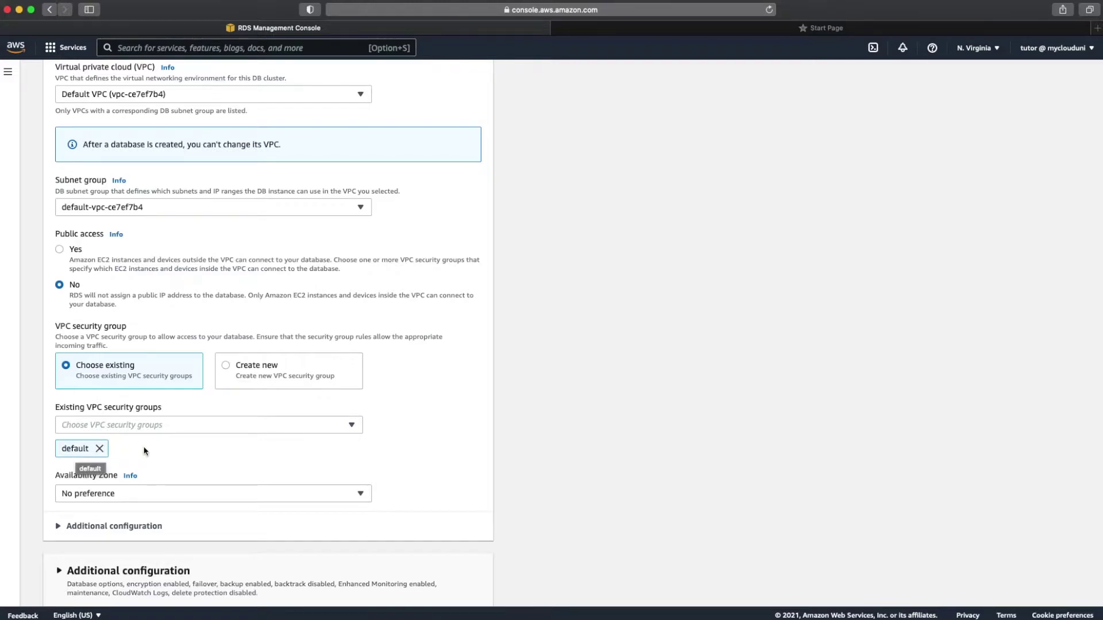
{"action": "scroll", "coordinate": [172, 465], "scroll_direction": "down", "scroll_amount": 1}
{"action": "scroll", "coordinate": [172, 466], "scroll_direction": "down", "scroll_amount": 1}
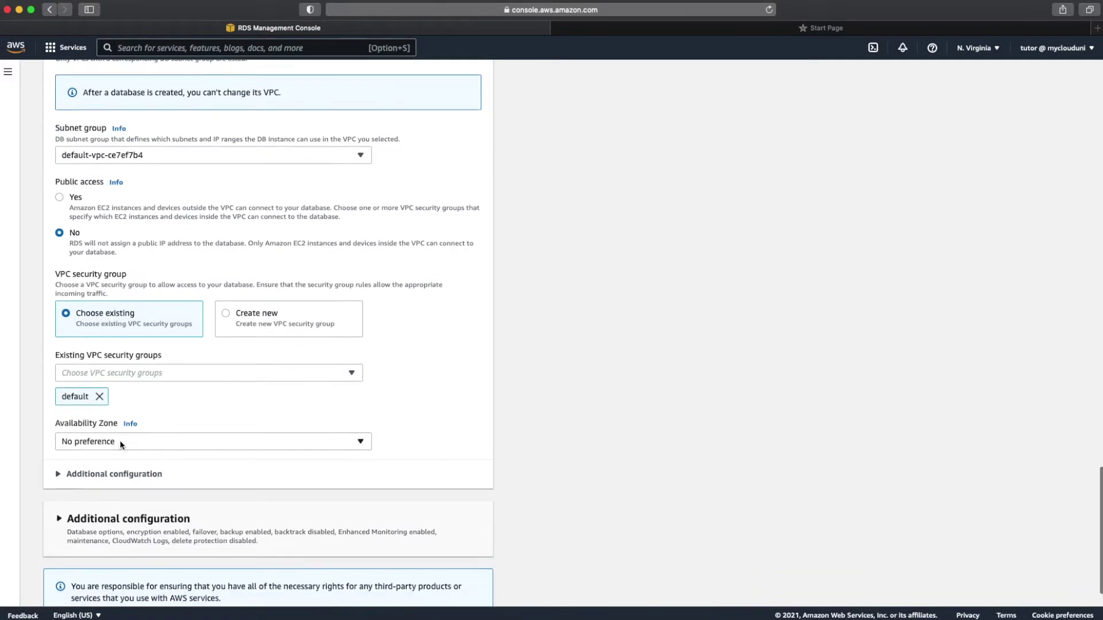
{"action": "scroll", "coordinate": [147, 448], "scroll_direction": "down", "scroll_amount": 2}
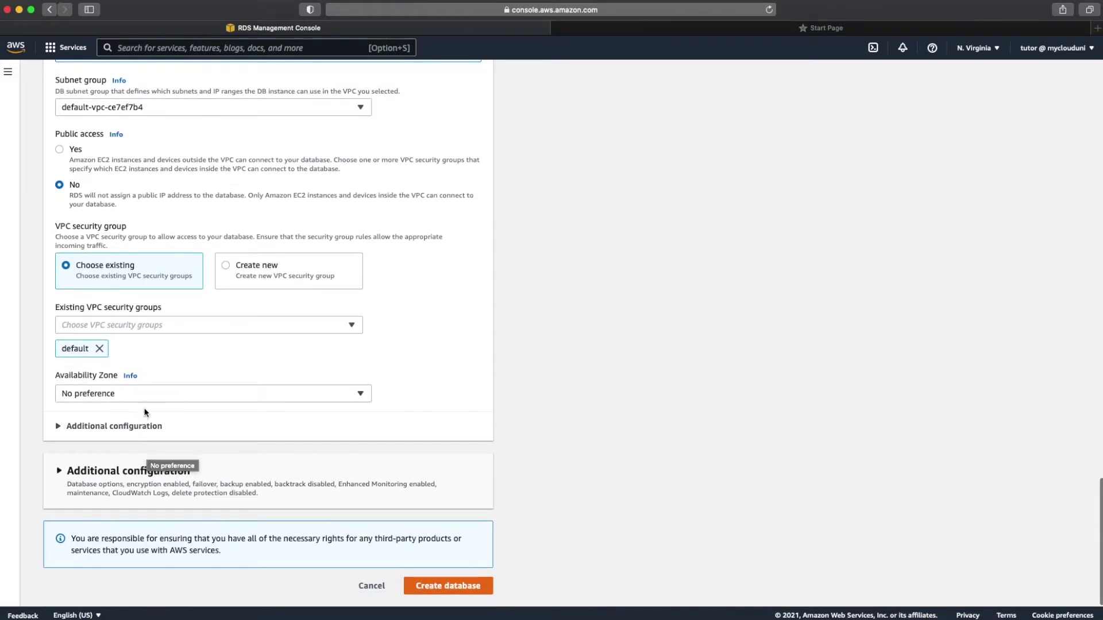
{"action": "left_click", "coordinate": [141, 427]}
{"action": "scroll", "coordinate": [142, 428], "scroll_direction": "down", "scroll_amount": 2}
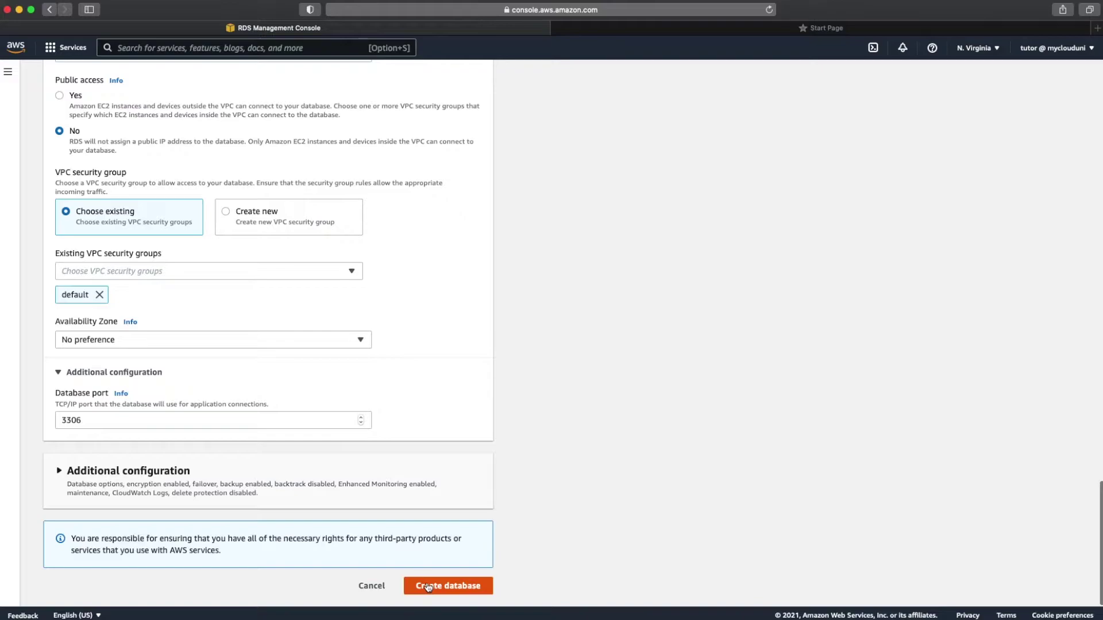
{"action": "left_click", "coordinate": [428, 586]}
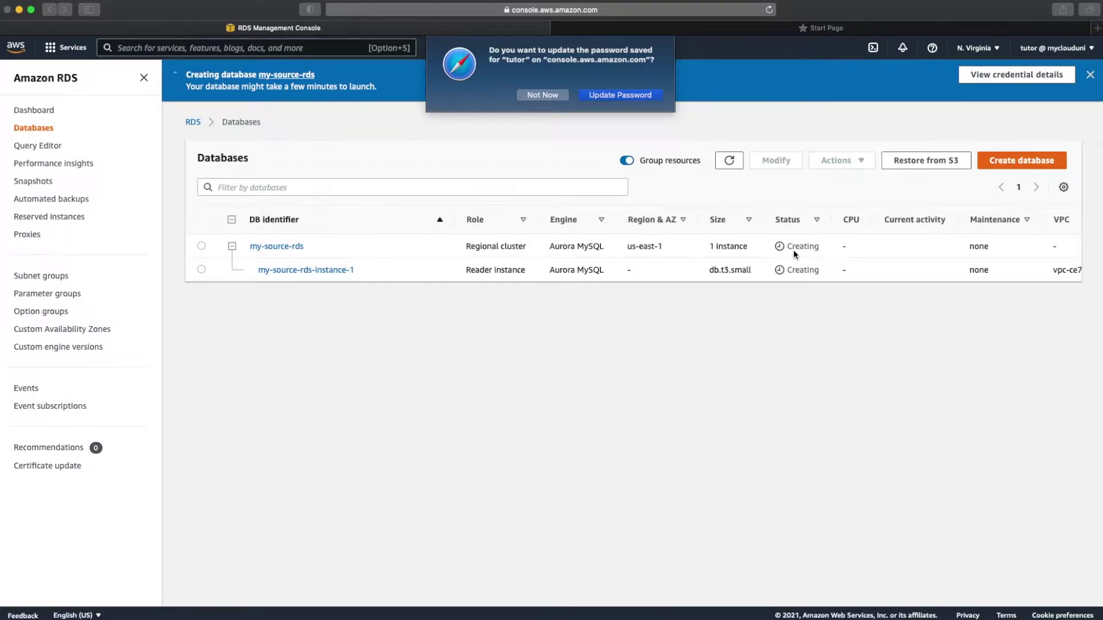
Step: Dismiss the browser's password prompt and view DMS Replication instances, where my-dms-rep-instance is creating
{"action": "left_click", "coordinate": [545, 98]}
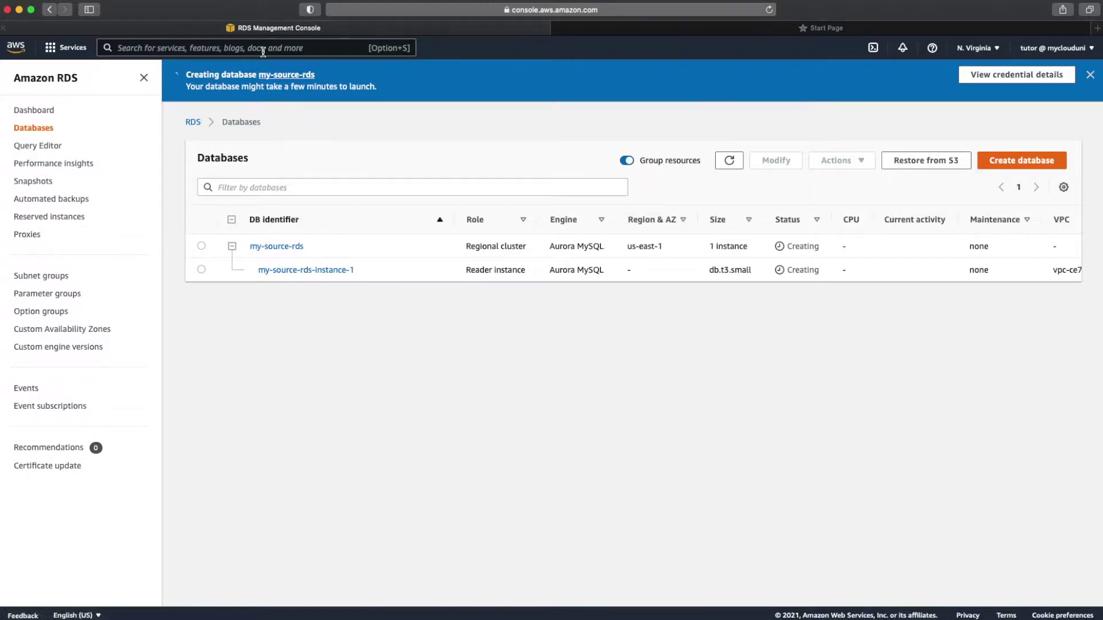
{"action": "left_click", "coordinate": [230, 49]}
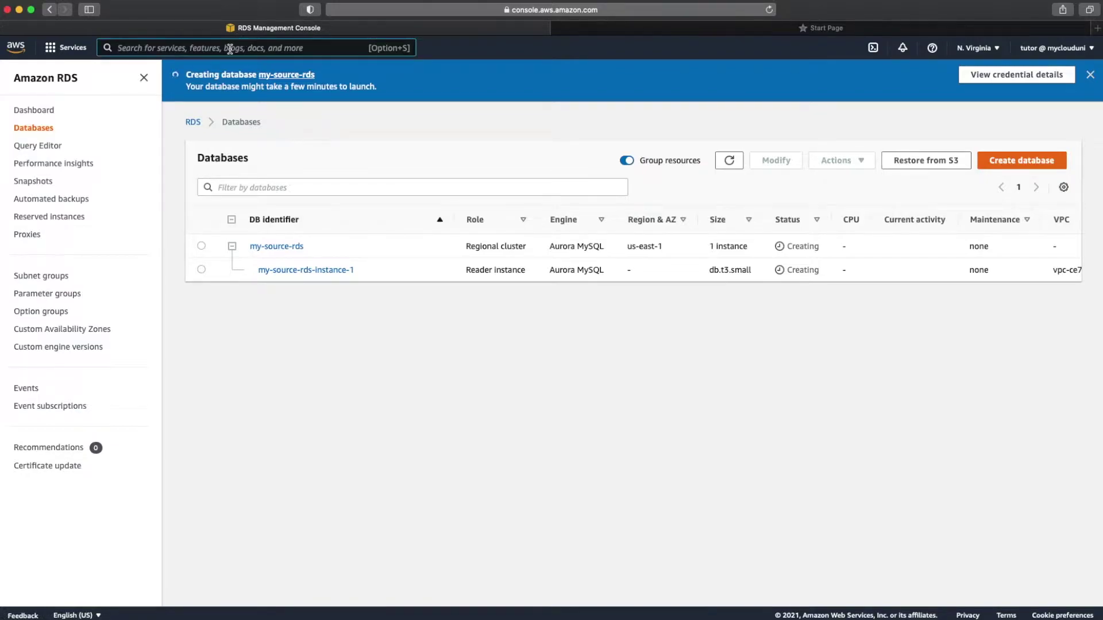
{"action": "type", "text": "dms"}
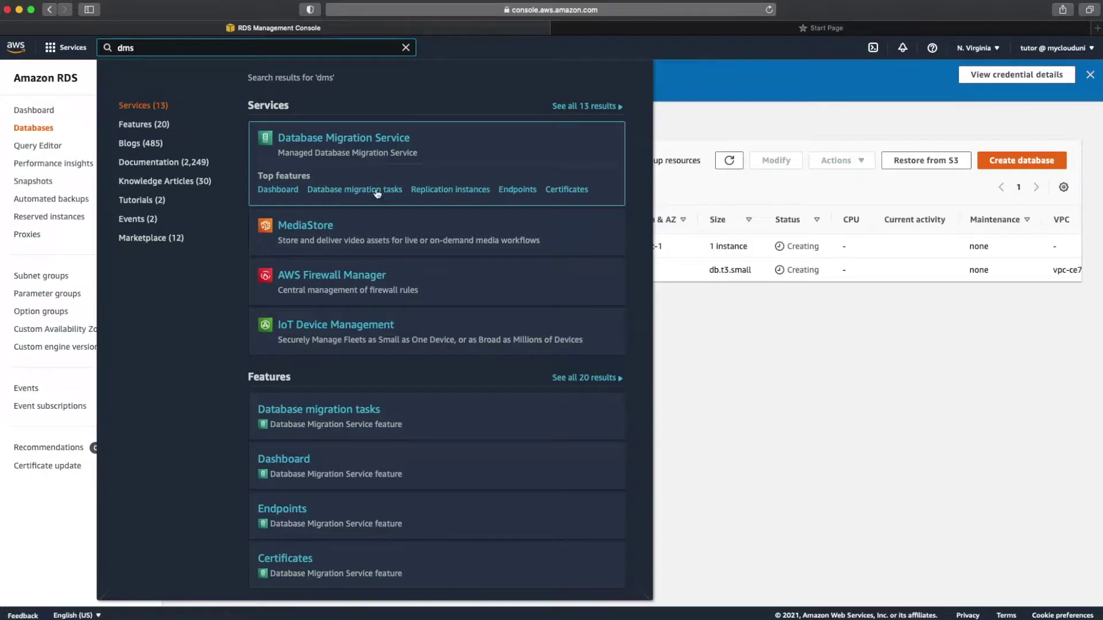
{"action": "left_click", "coordinate": [453, 192]}
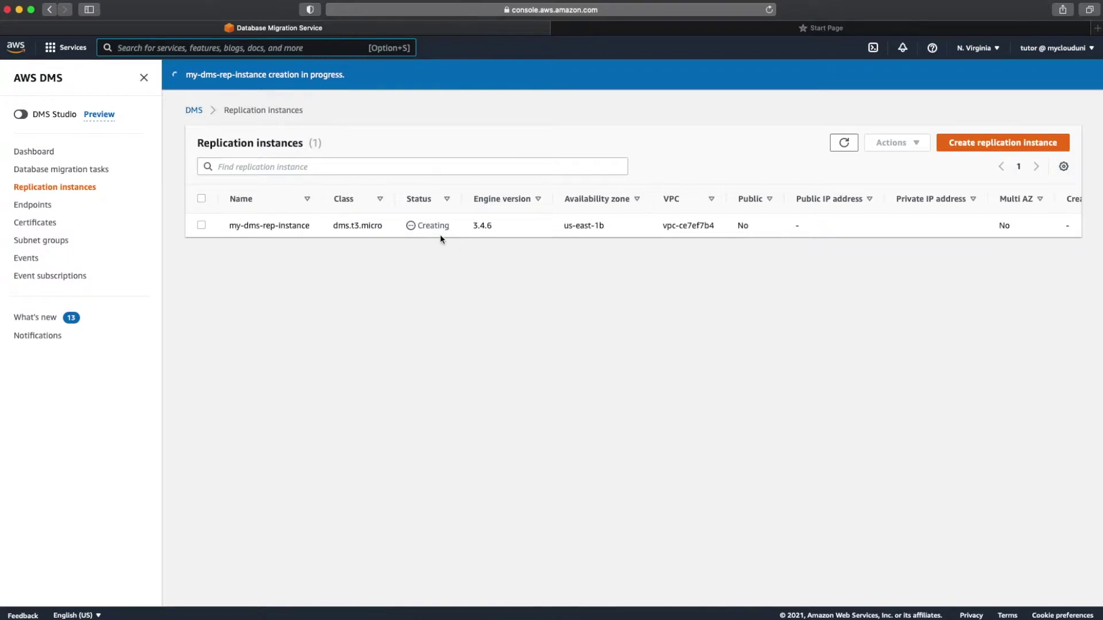
{"action": "mouse_move", "coordinate": [458, 618]}
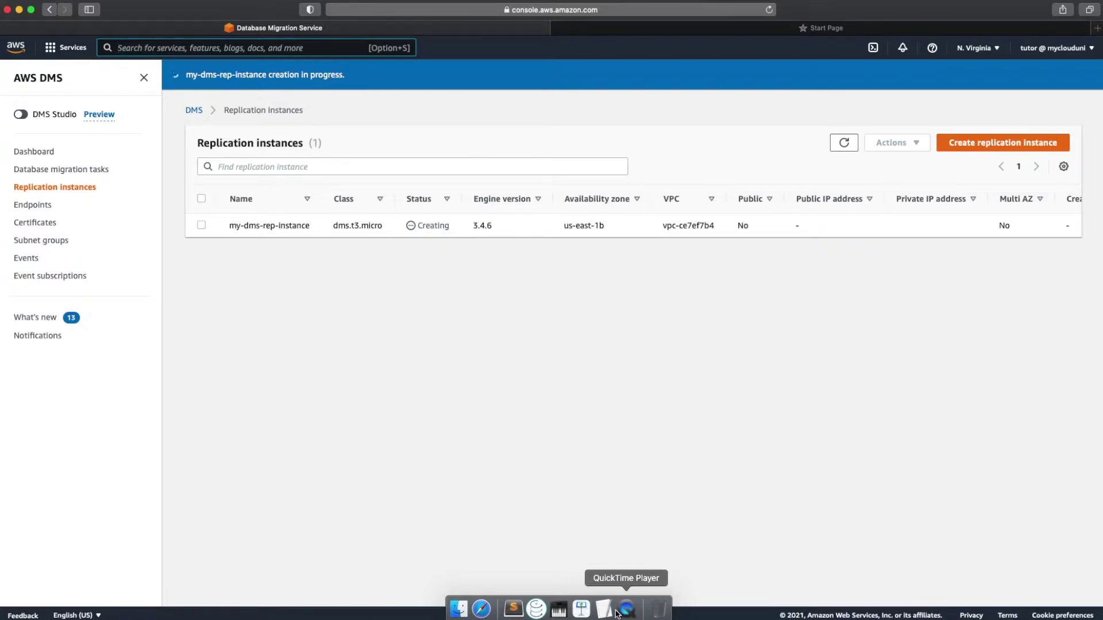
{"action": "left_click", "coordinate": [576, 612]}
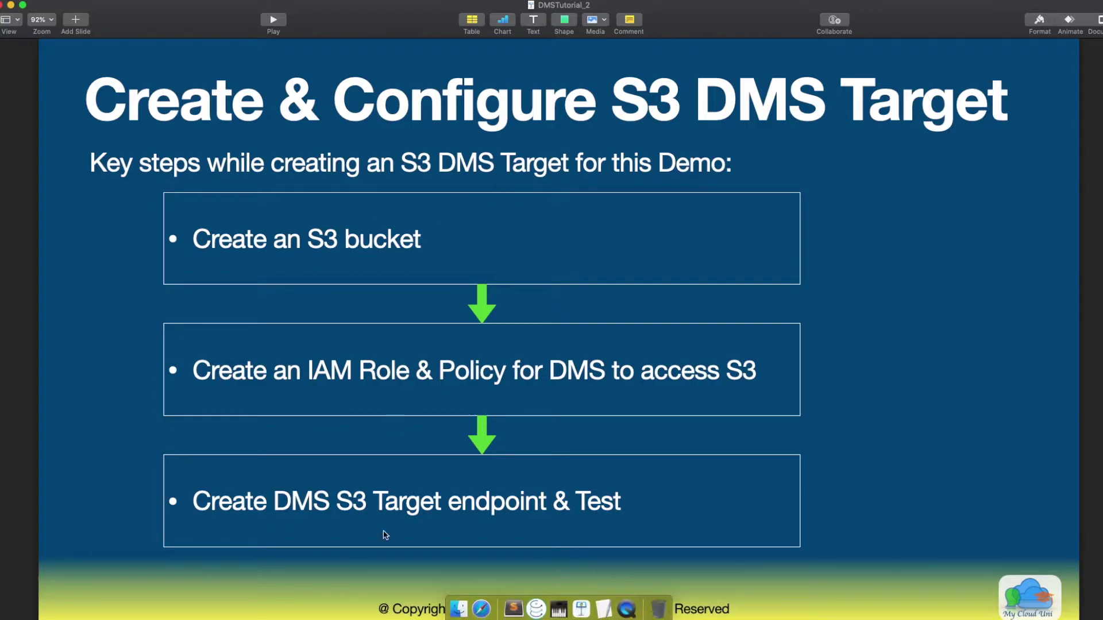
{"action": "left_click", "coordinate": [482, 609]}
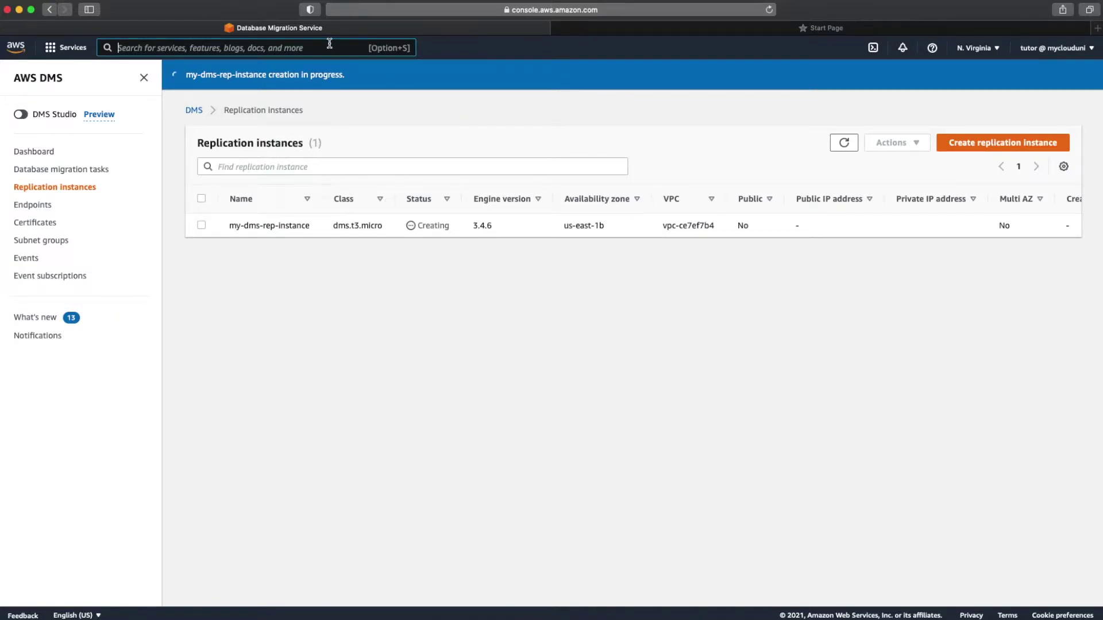
Step: Open the S3 buckets list through the service search
{"action": "type", "text": "s3"}
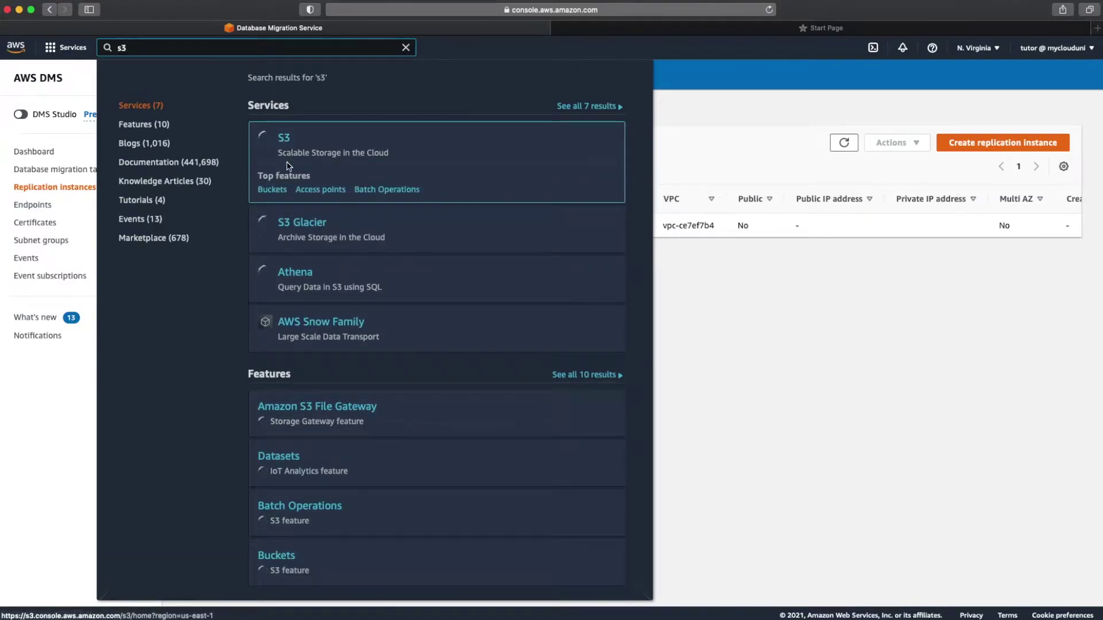
{"action": "left_click", "coordinate": [277, 191]}
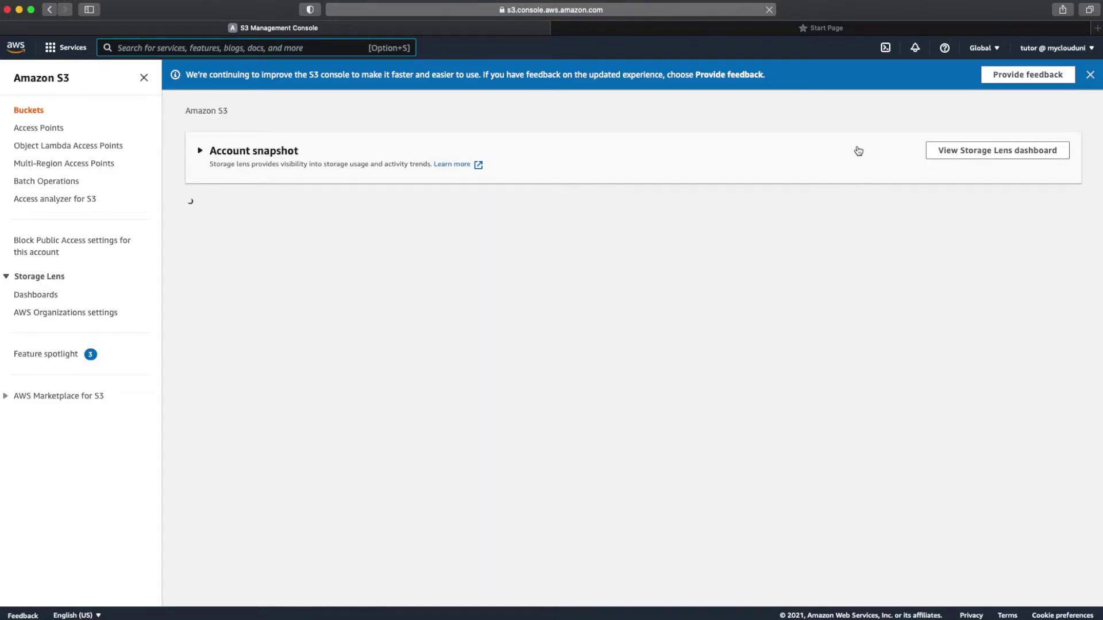
{"action": "left_click", "coordinate": [375, 207]}
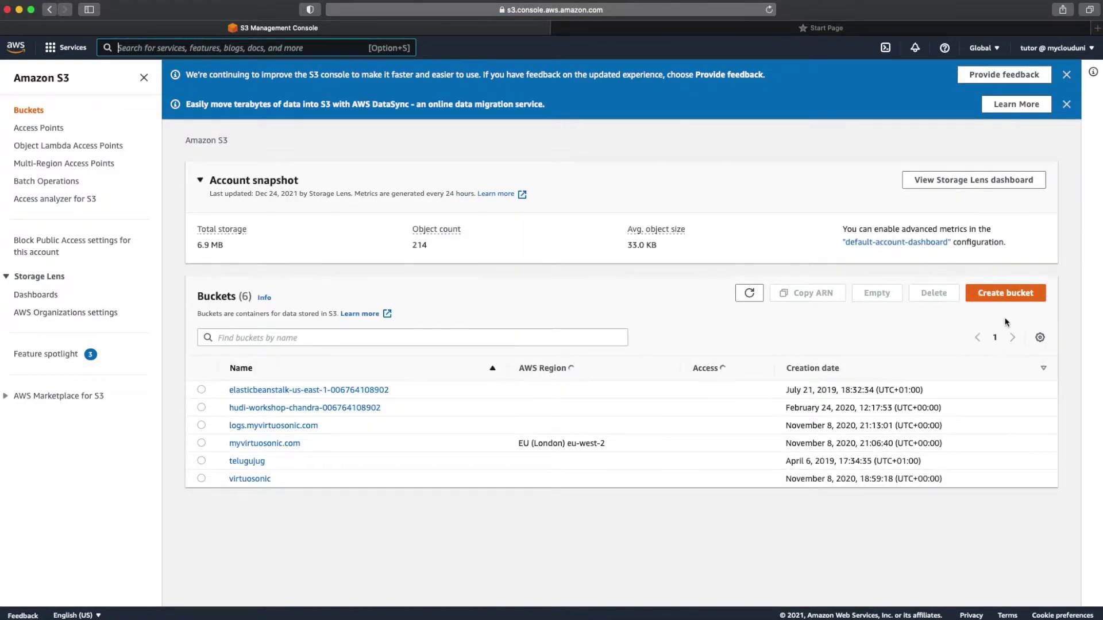
Step: Create bucket my-dms-demo-2021 with default settings
{"action": "left_click", "coordinate": [1004, 294]}
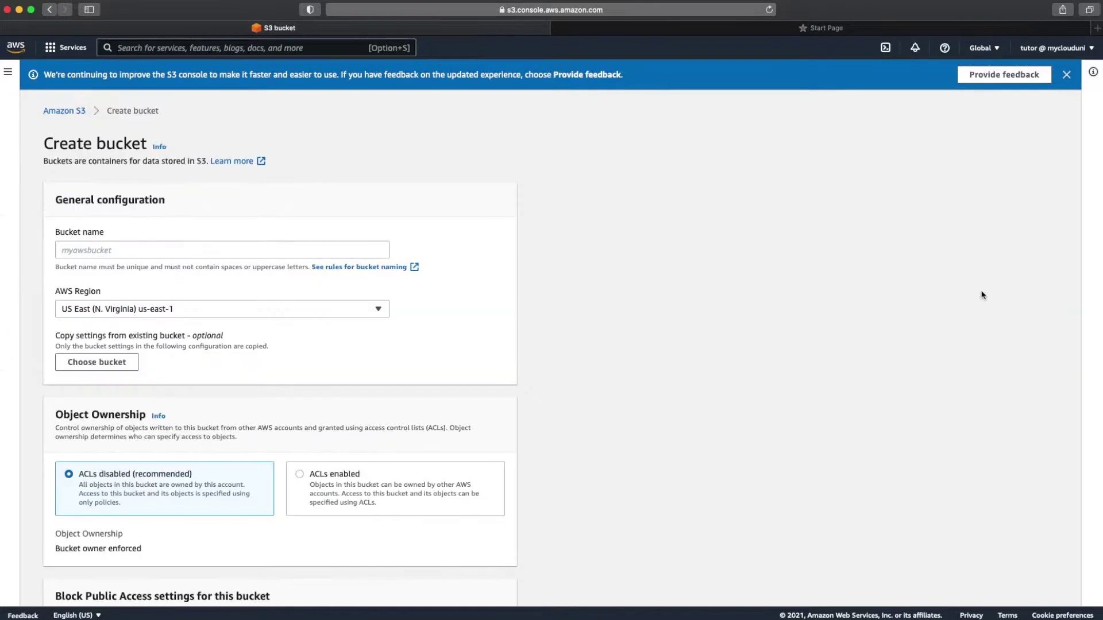
{"action": "left_click", "coordinate": [303, 254]}
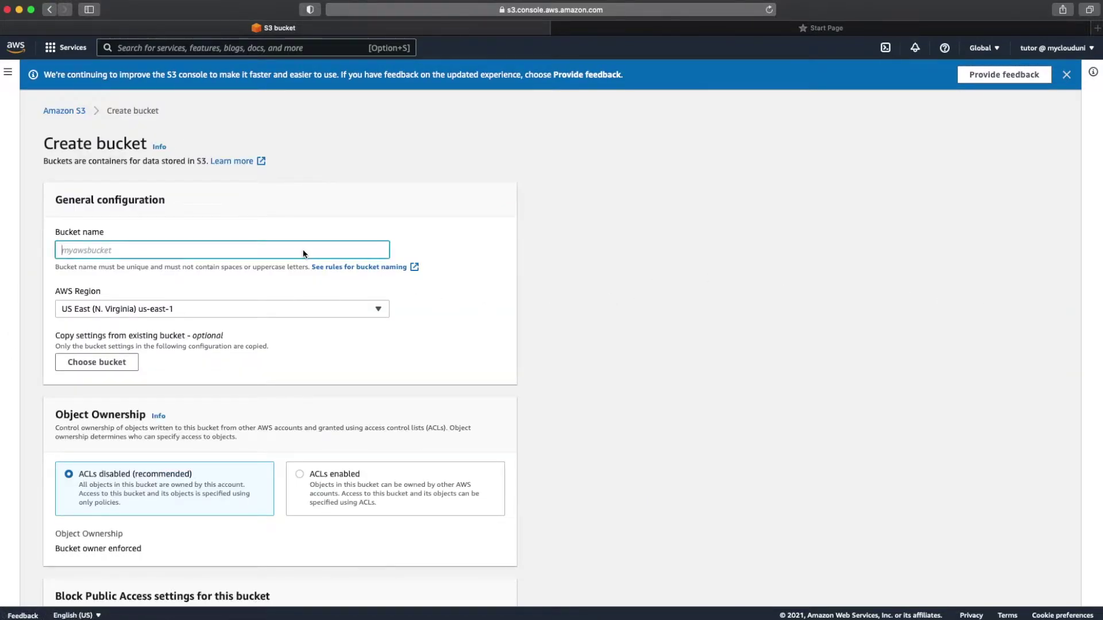
{"action": "type", "text": "my-dms-demo-2021"}
{"action": "scroll", "coordinate": [230, 361], "scroll_direction": "down", "scroll_amount": 5}
{"action": "scroll", "coordinate": [230, 360], "scroll_direction": "down", "scroll_amount": 3}
{"action": "scroll", "coordinate": [178, 394], "scroll_direction": "down", "scroll_amount": 10}
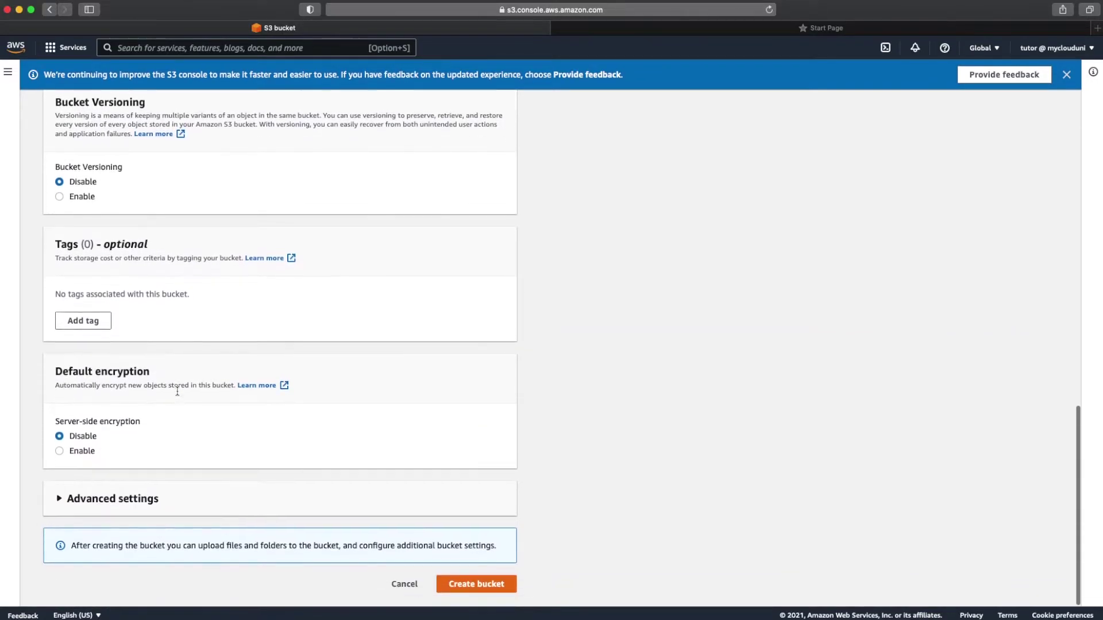
{"action": "left_click", "coordinate": [465, 584]}
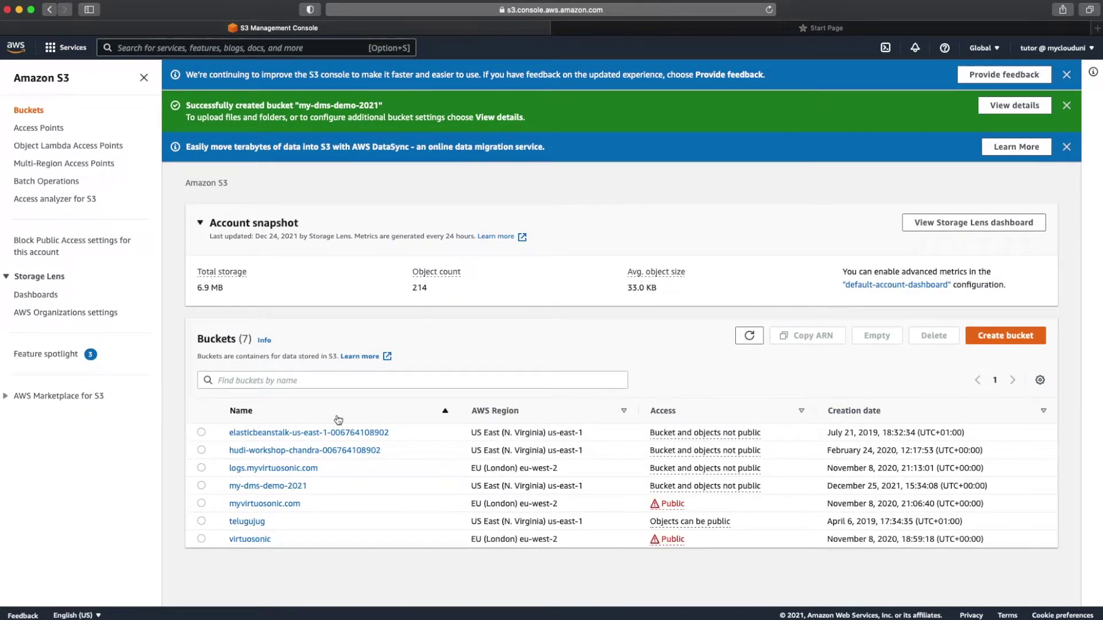
Step: Open bucket my-dms-demo-2021 and copy its name
{"action": "left_click", "coordinate": [274, 487]}
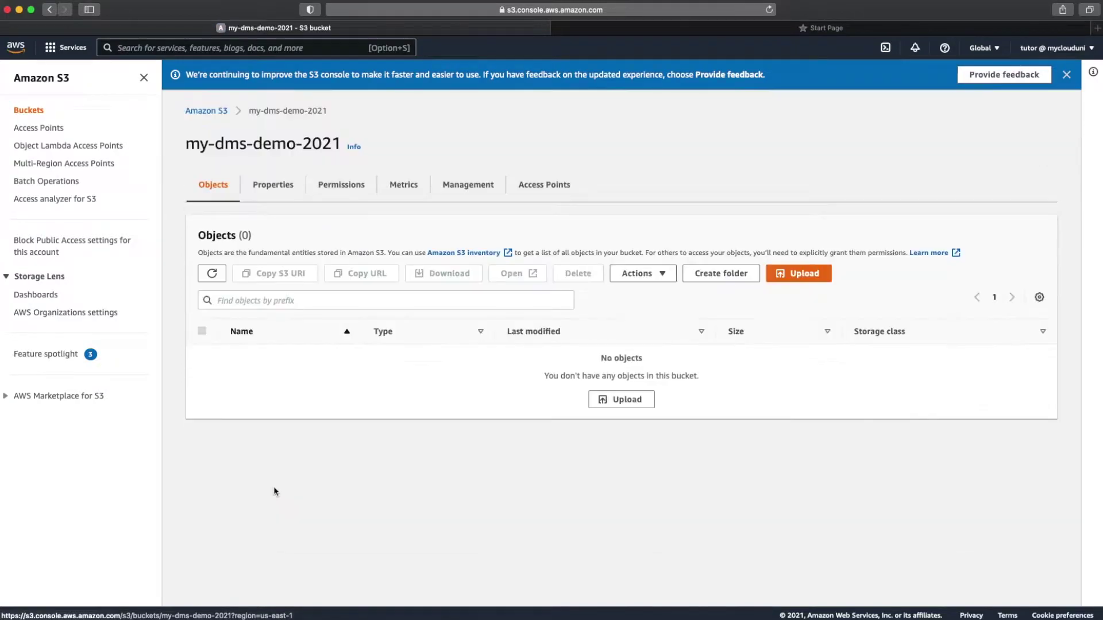
{"action": "triple_click", "coordinate": [281, 145]}
{"action": "left_click", "coordinate": [281, 147]}
{"action": "left_click_drag", "start_coordinate": [187, 144], "coordinate": [332, 144]}
{"action": "right_click", "coordinate": [332, 144]}
{"action": "left_click", "coordinate": [348, 178]}
Step: Add a 'Bucket Name :' line with the pasted bucket name to the MyDemo notes
{"action": "mouse_move", "coordinate": [481, 609]}
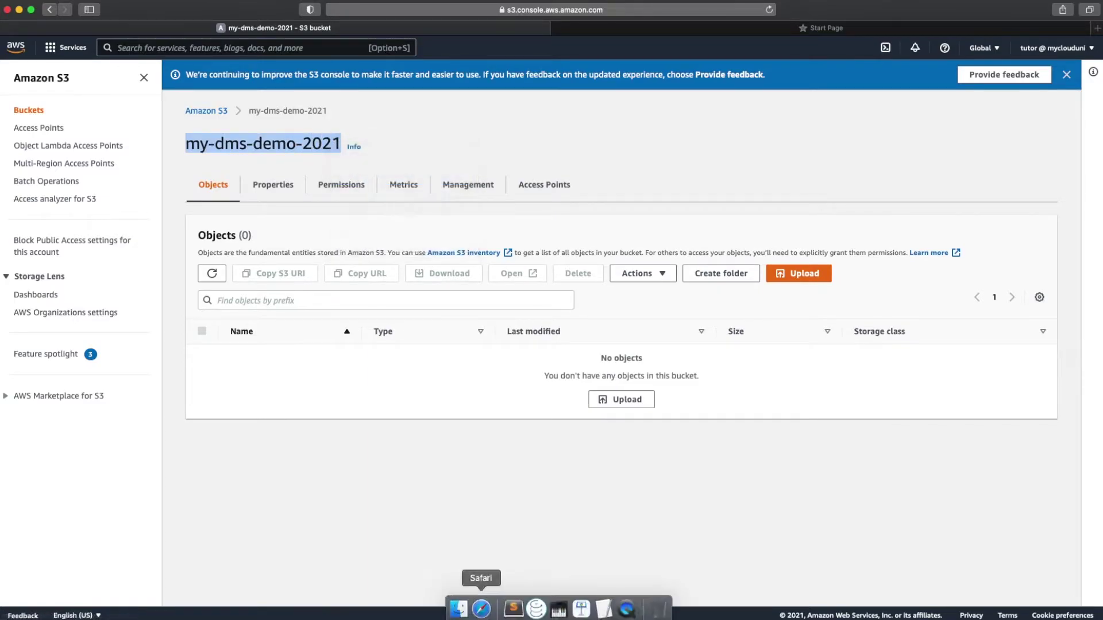
{"action": "left_click", "coordinate": [609, 614]}
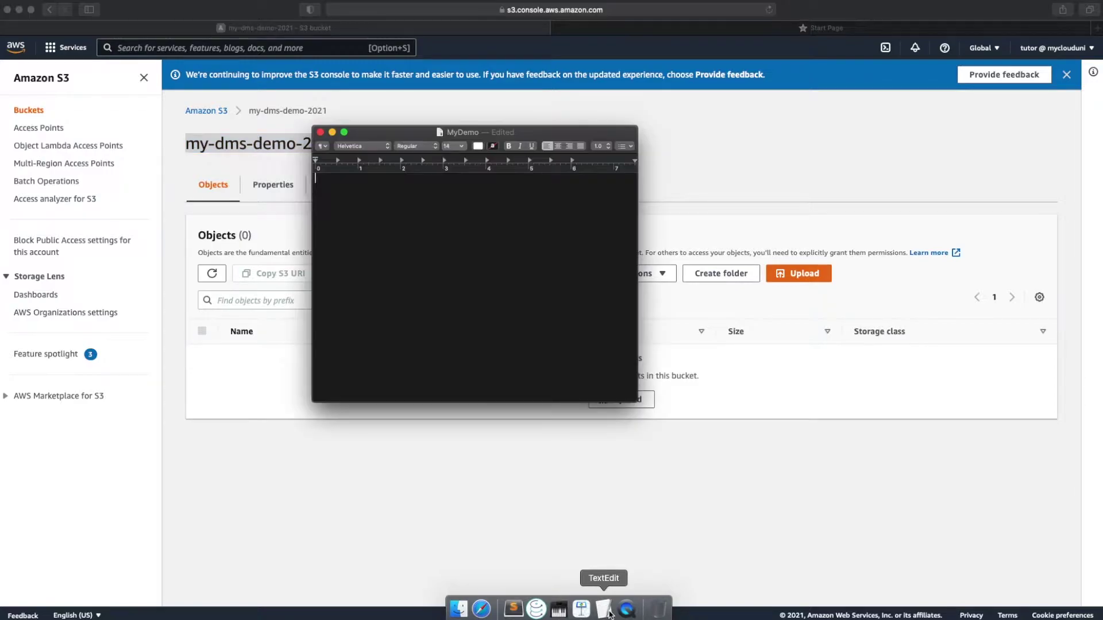
{"action": "type", "text": "Buc"}
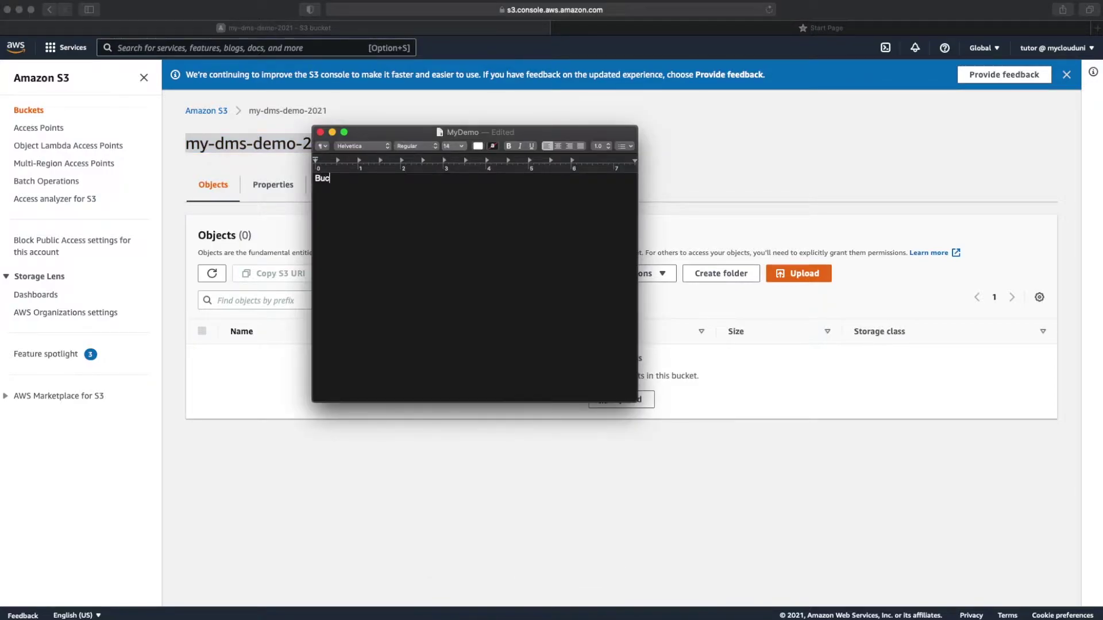
{"action": "type", "text": "eket Name :"}
{"action": "key", "text": "super+v"}
{"action": "key", "text": "Return"}
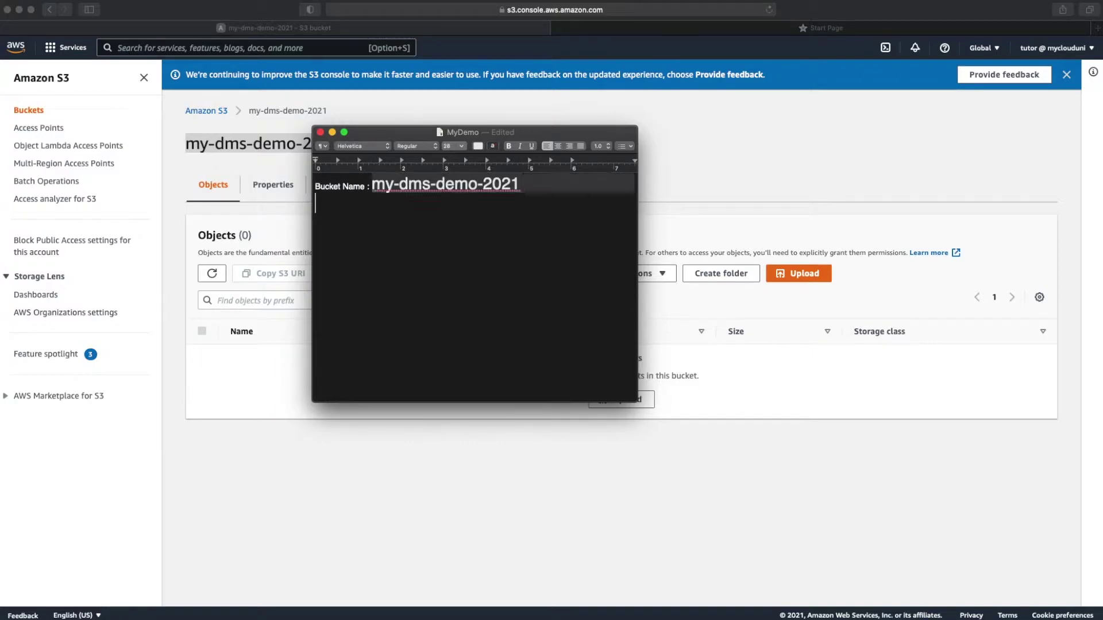
Step: Go back to the console and open the IAM service via search
{"action": "left_click", "coordinate": [800, 188]}
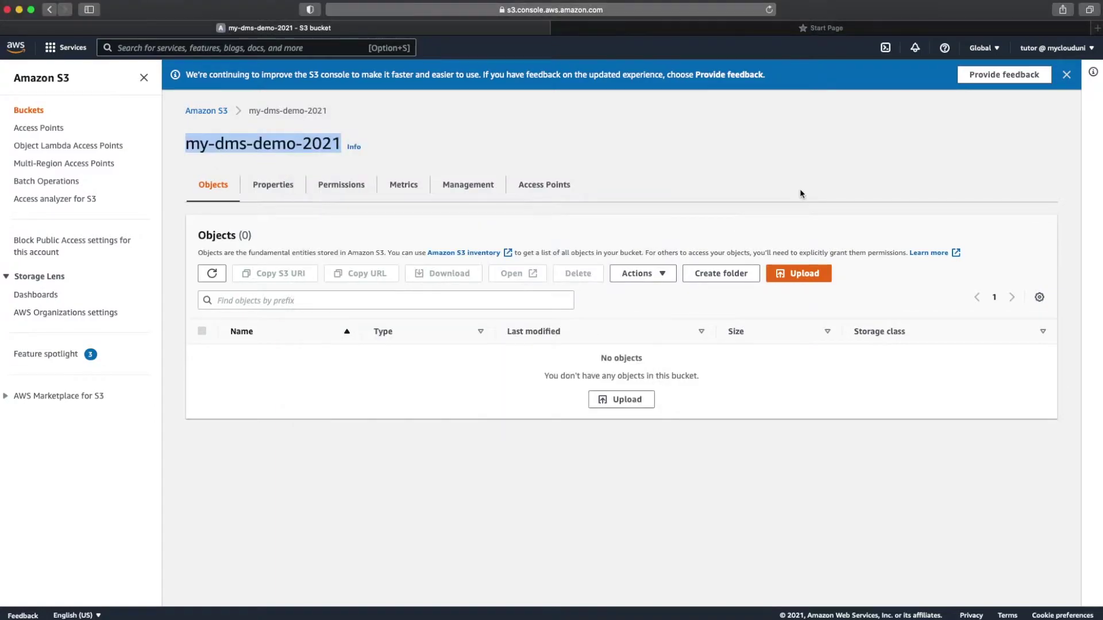
{"action": "left_click", "coordinate": [344, 47]}
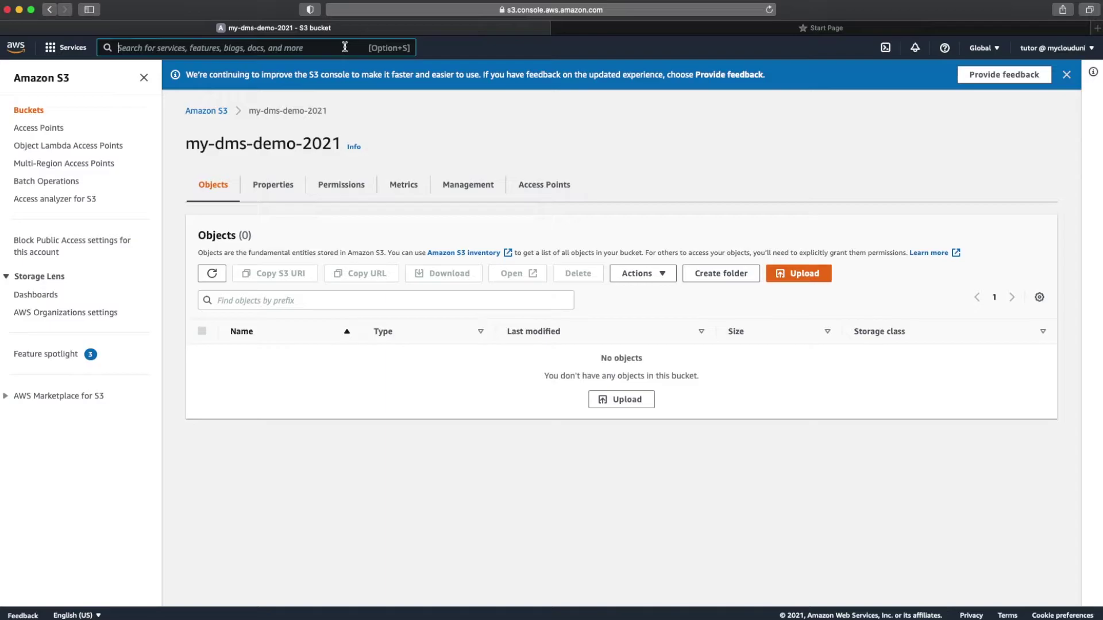
{"action": "type", "text": "iam"}
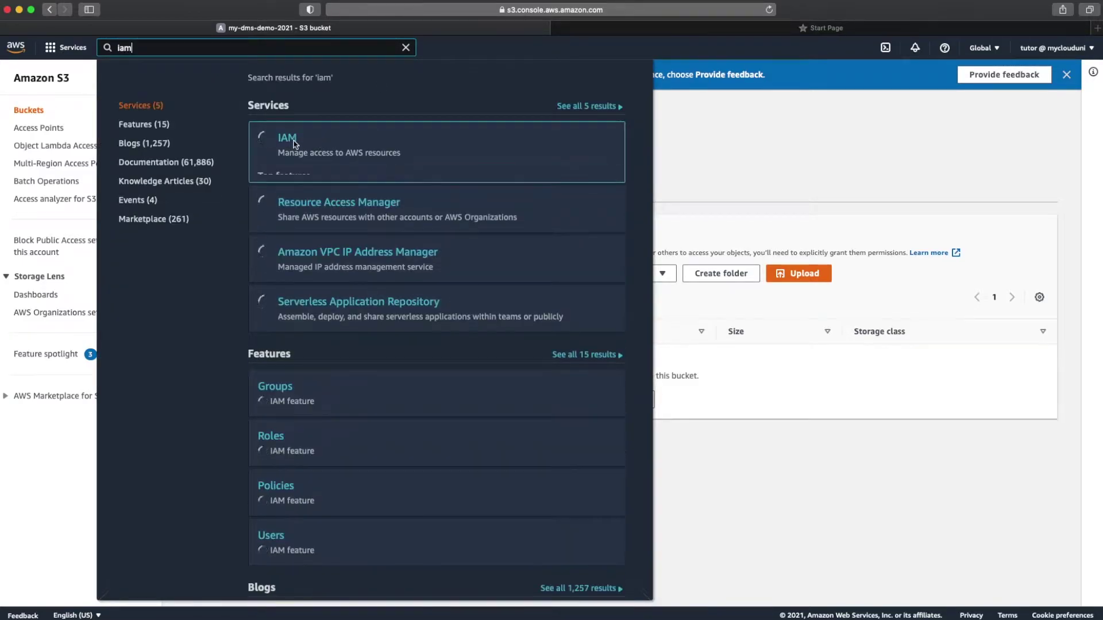
{"action": "left_click", "coordinate": [290, 139]}
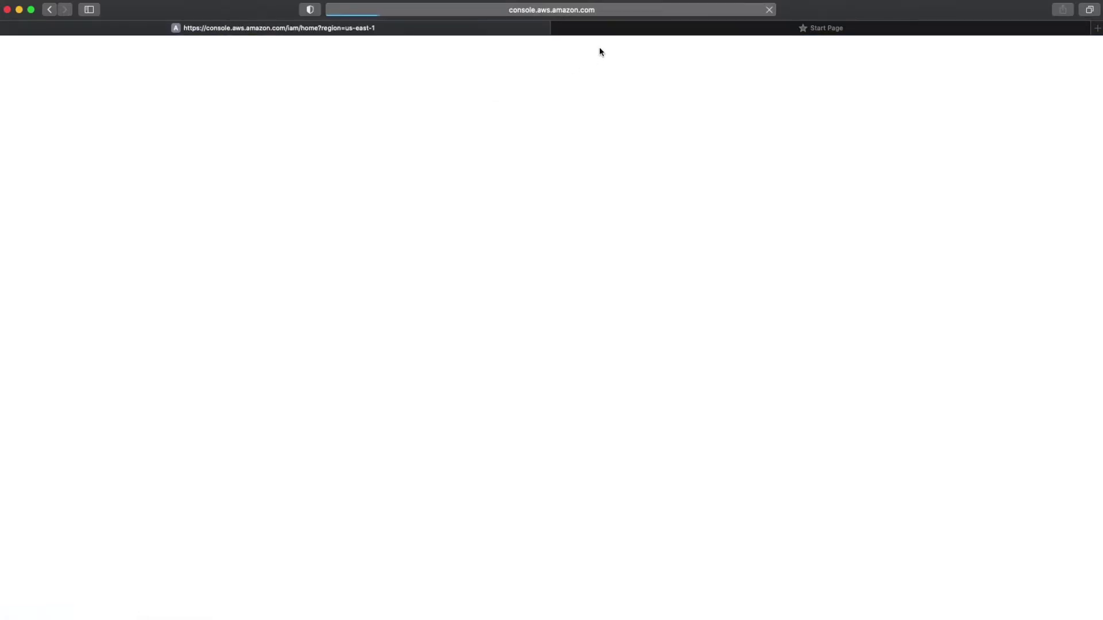
Step: Search Google for 'dms role for s3 as source' in the Start Page tab
{"action": "left_click", "coordinate": [820, 29]}
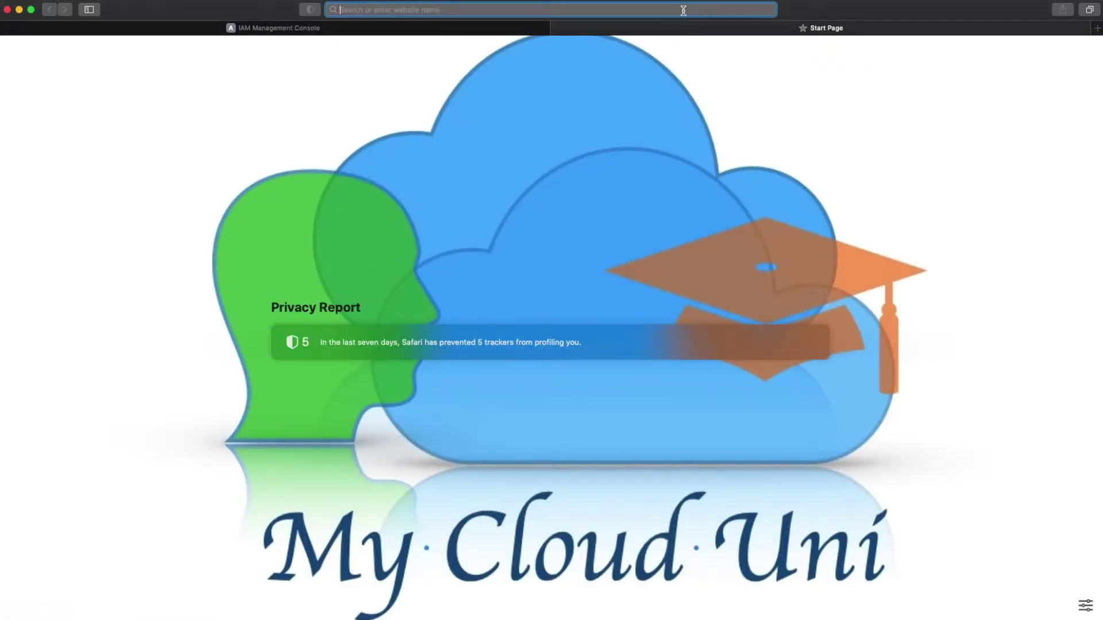
{"action": "type", "text": "google.com"}
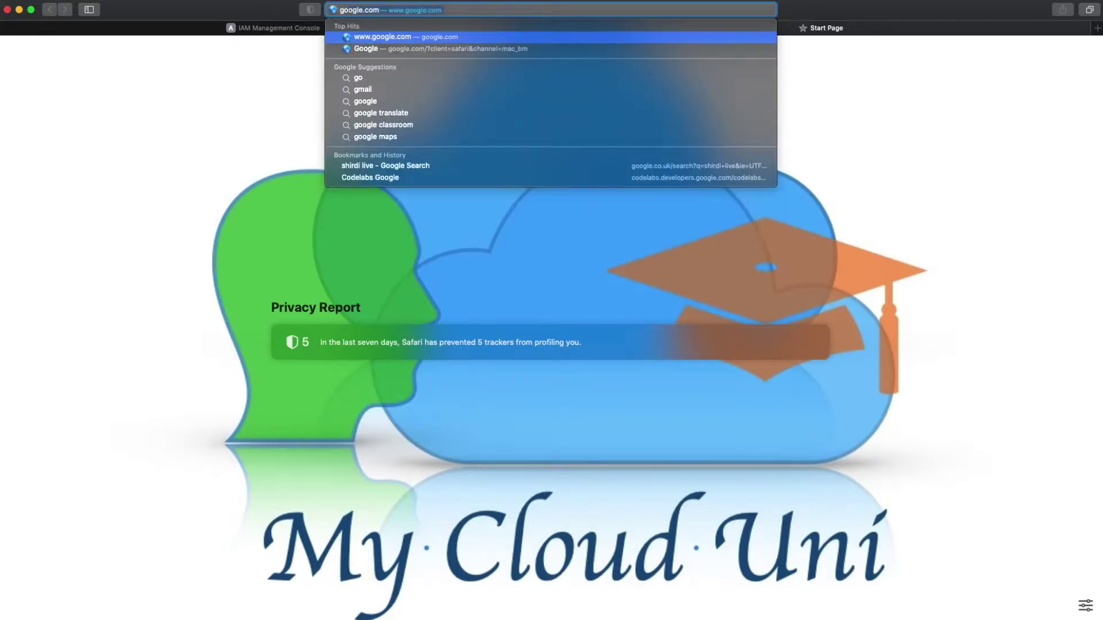
{"action": "key", "text": "Return"}
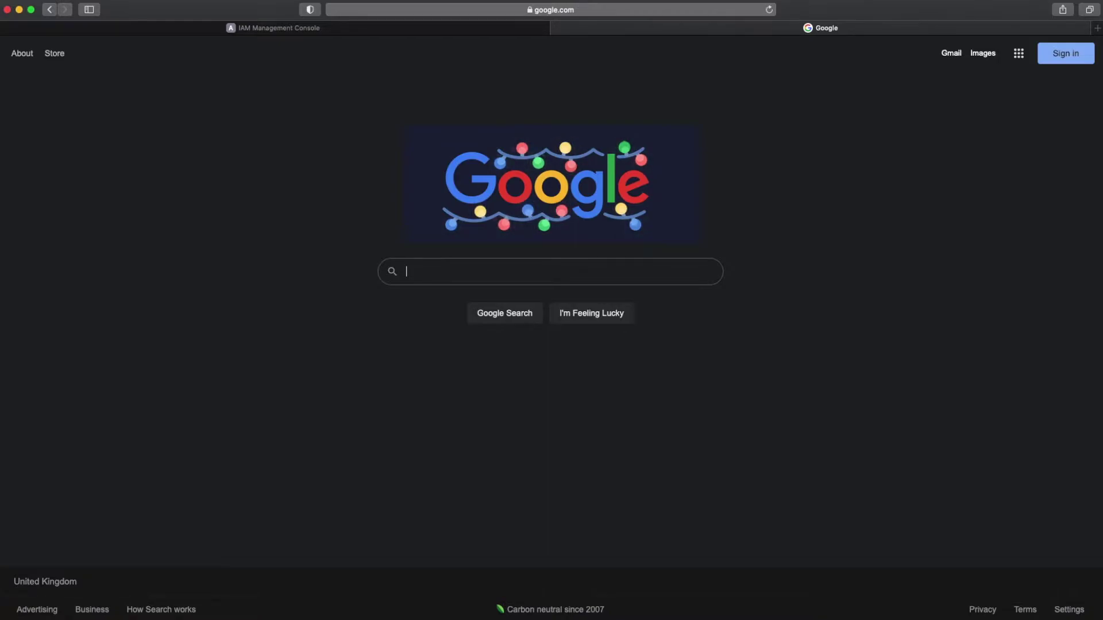
{"action": "type", "text": "dms role"}
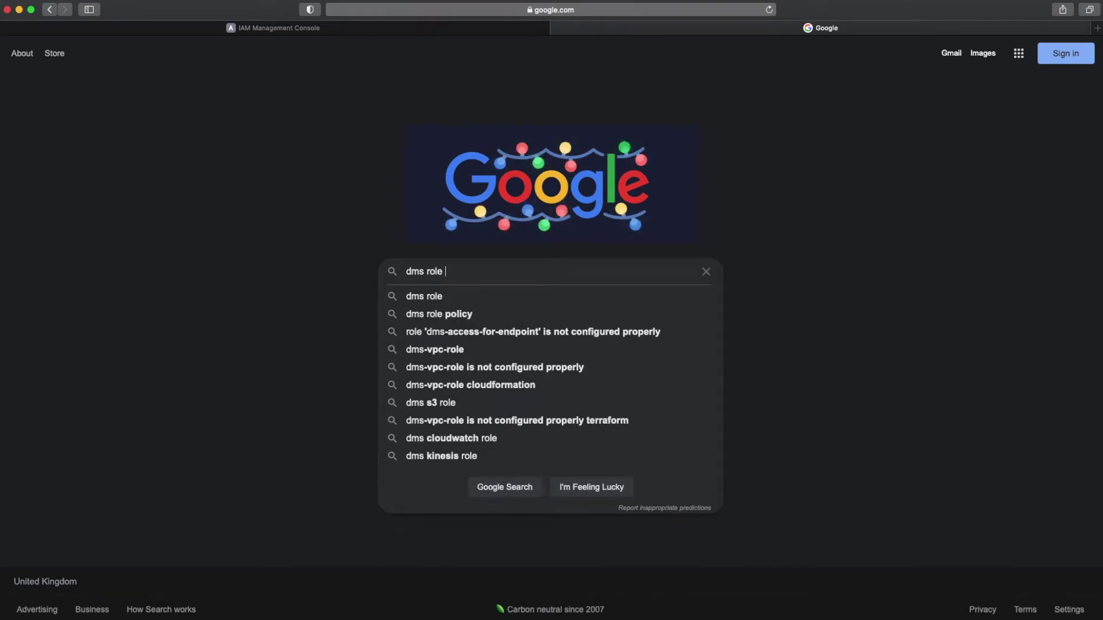
{"action": "type", "text": " for s3 as source"}
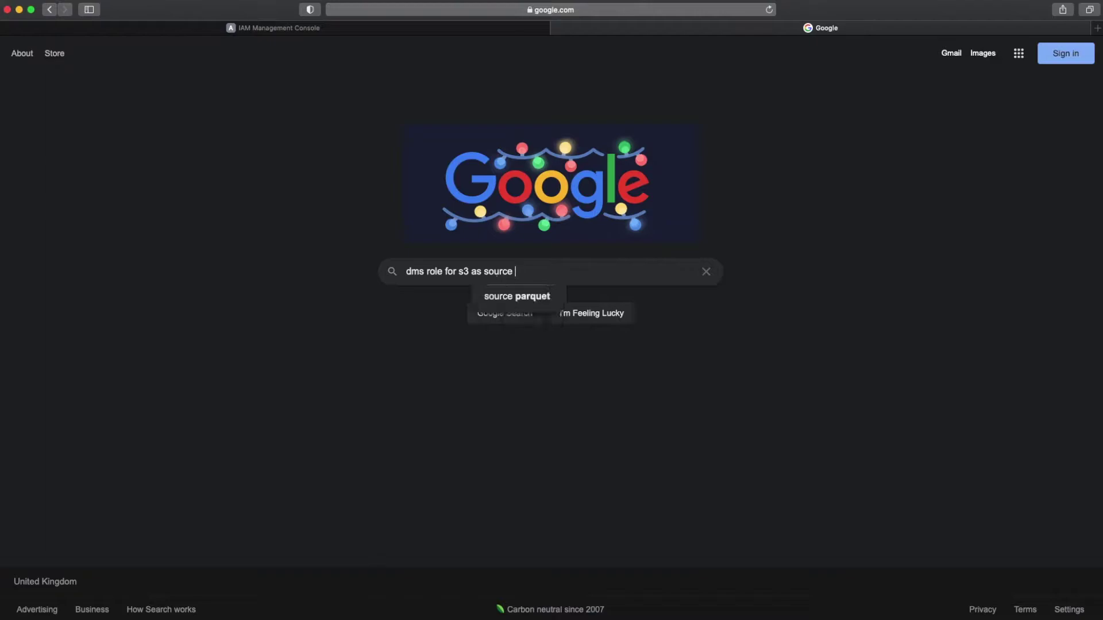
{"action": "key", "text": "Return"}
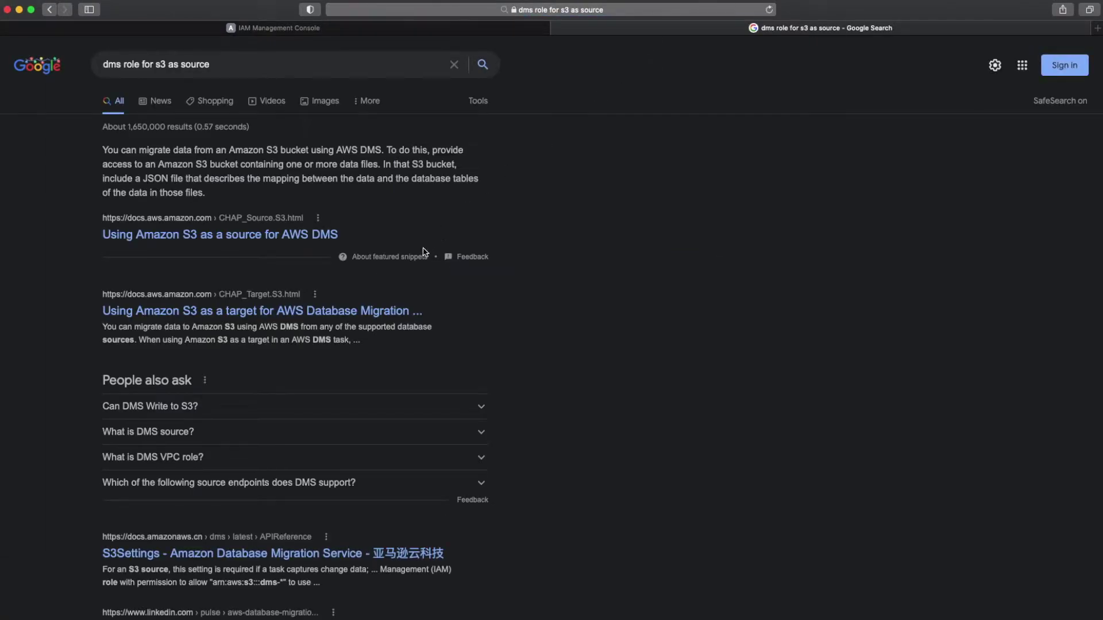
Step: Open the 'Using Amazon S3 as a target' guide and jump to its Prerequisites section
{"action": "left_click", "coordinate": [358, 315]}
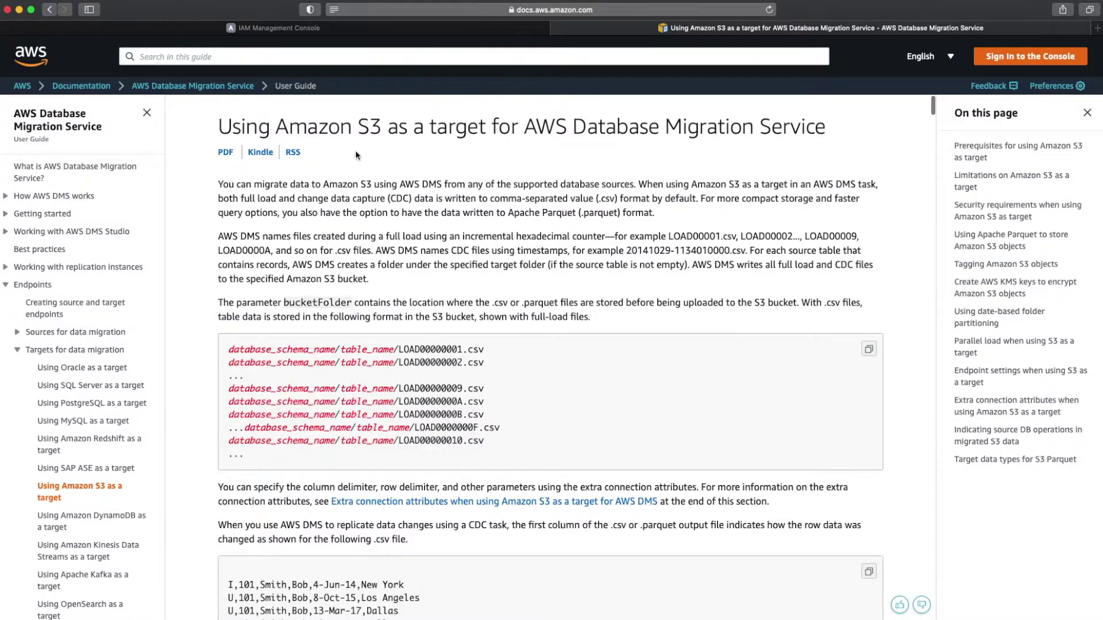
{"action": "scroll", "coordinate": [356, 153], "scroll_direction": "down", "scroll_amount": 8}
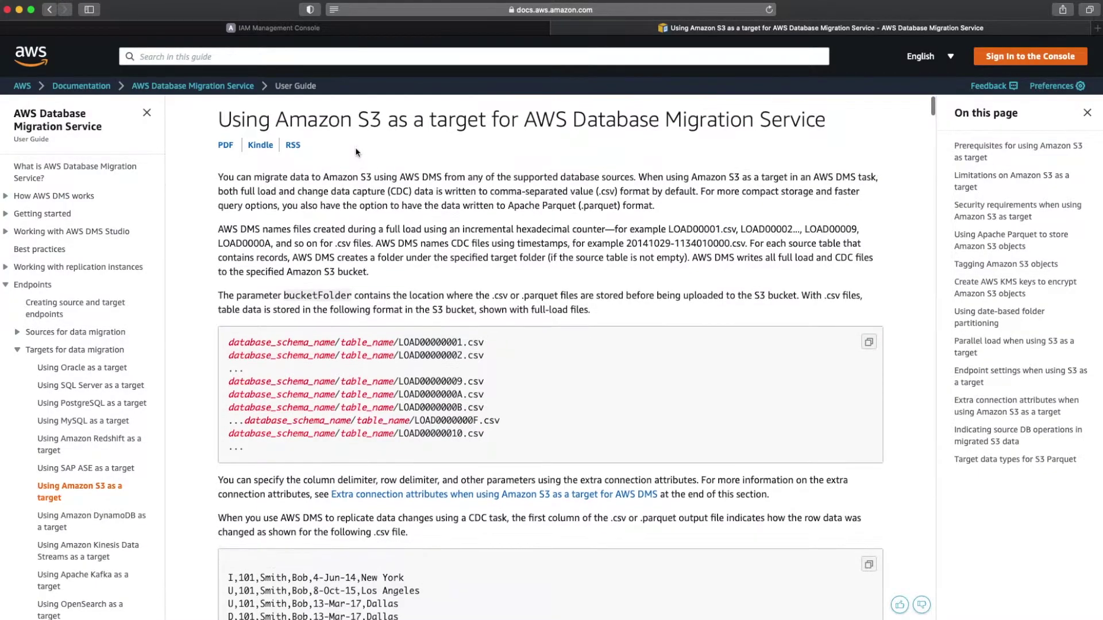
{"action": "scroll", "coordinate": [357, 152], "scroll_direction": "down", "scroll_amount": 8}
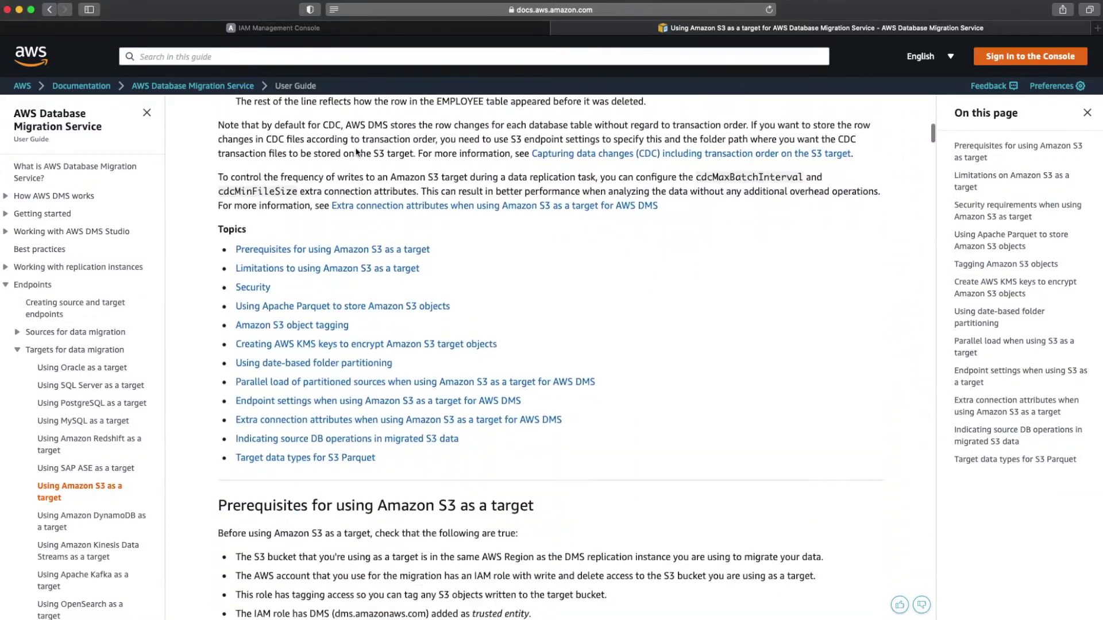
{"action": "left_click", "coordinate": [354, 249]}
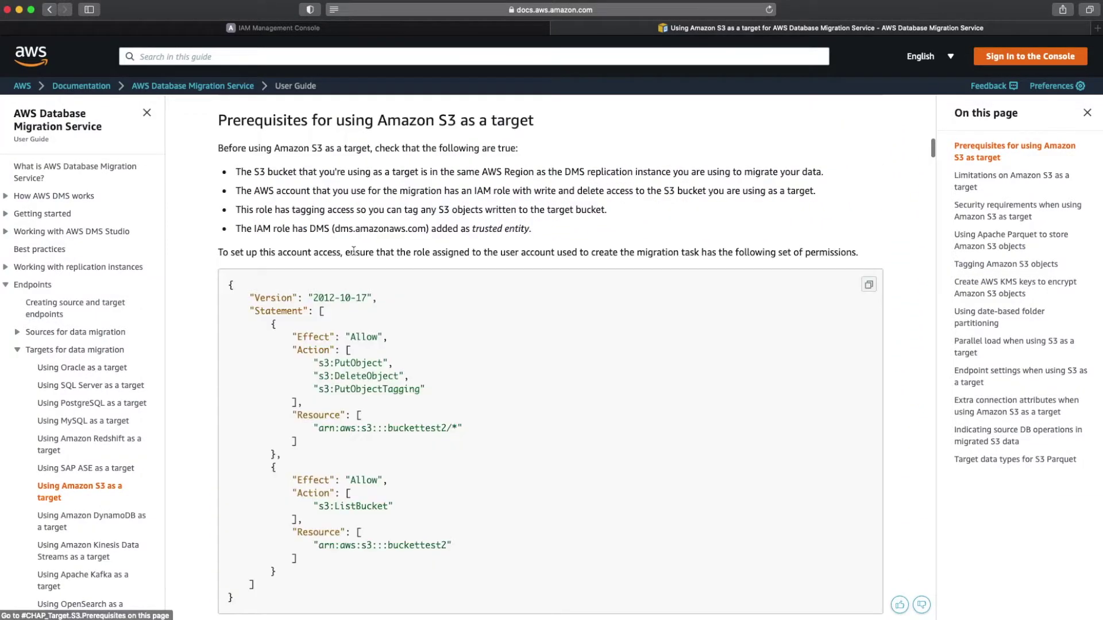
Step: Copy the prerequisite JSON permissions policy from the guide
{"action": "scroll", "coordinate": [354, 252], "scroll_direction": "down", "scroll_amount": 1}
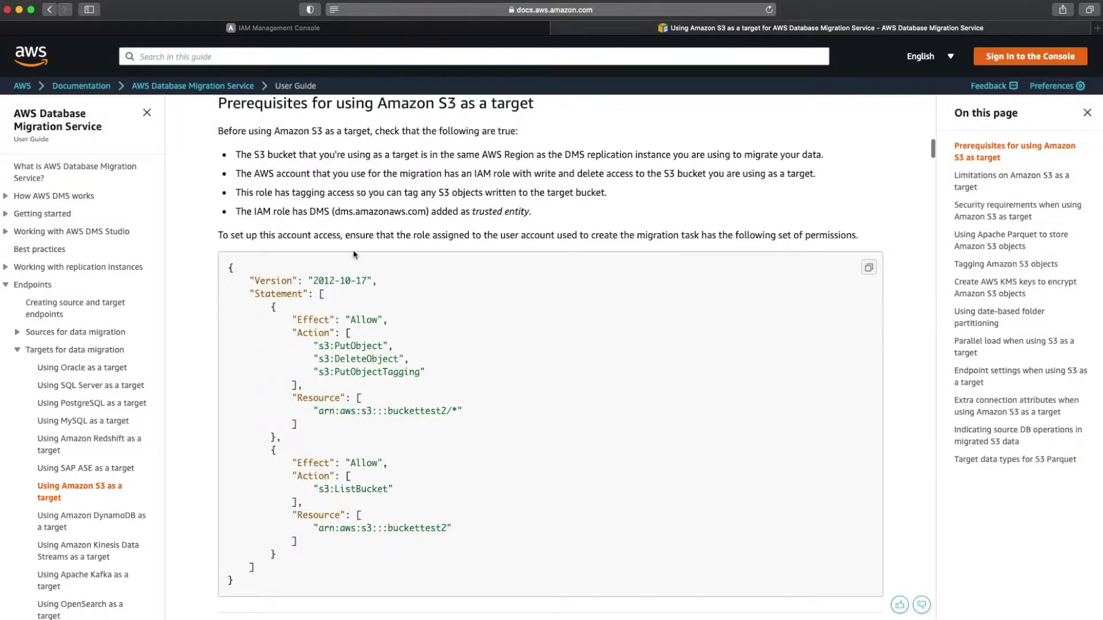
{"action": "left_click_drag", "start_coordinate": [228, 265], "coordinate": [260, 582]}
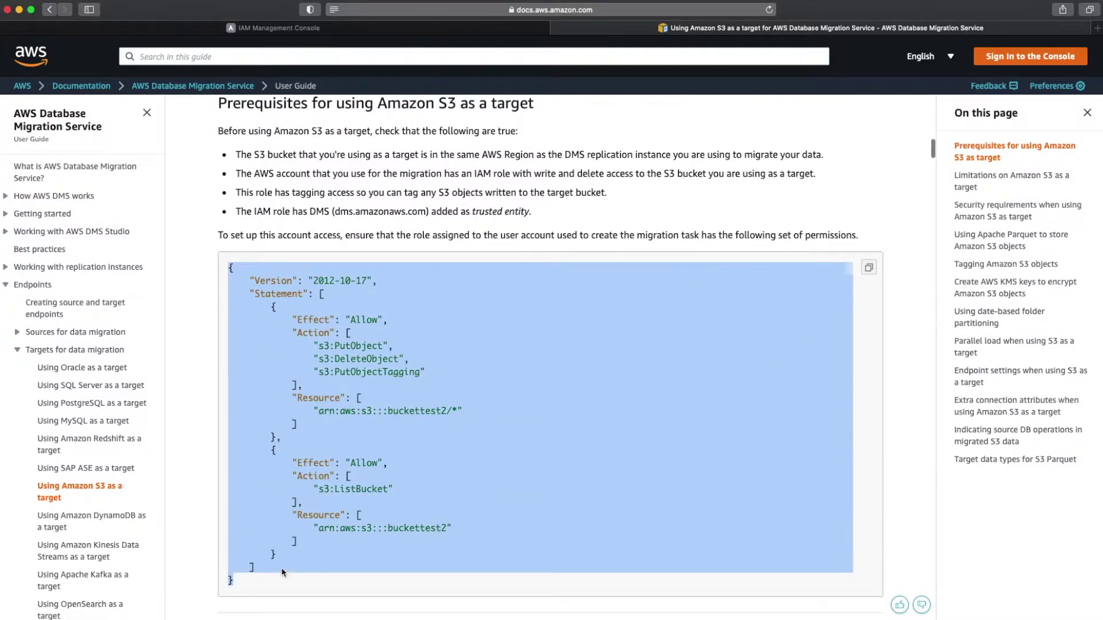
{"action": "right_click", "coordinate": [357, 489]}
{"action": "left_click", "coordinate": [379, 527]}
{"action": "left_click", "coordinate": [430, 355]}
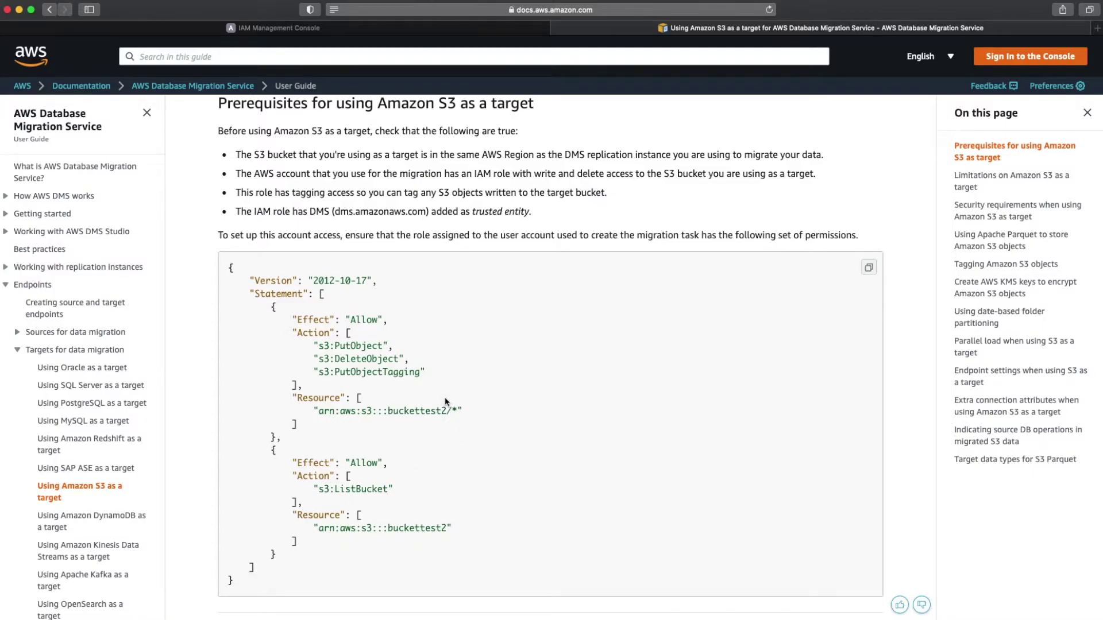
Step: Start a new IAM role with DMS as the trusted service and reach its permissions step
{"action": "left_click", "coordinate": [351, 28]}
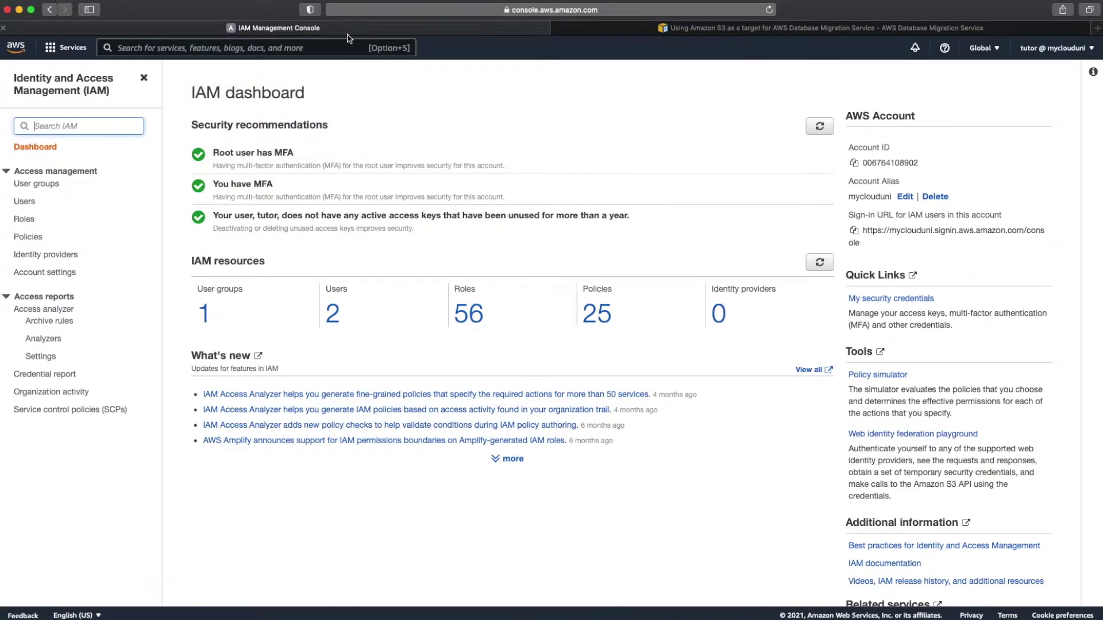
{"action": "left_click", "coordinate": [27, 221]}
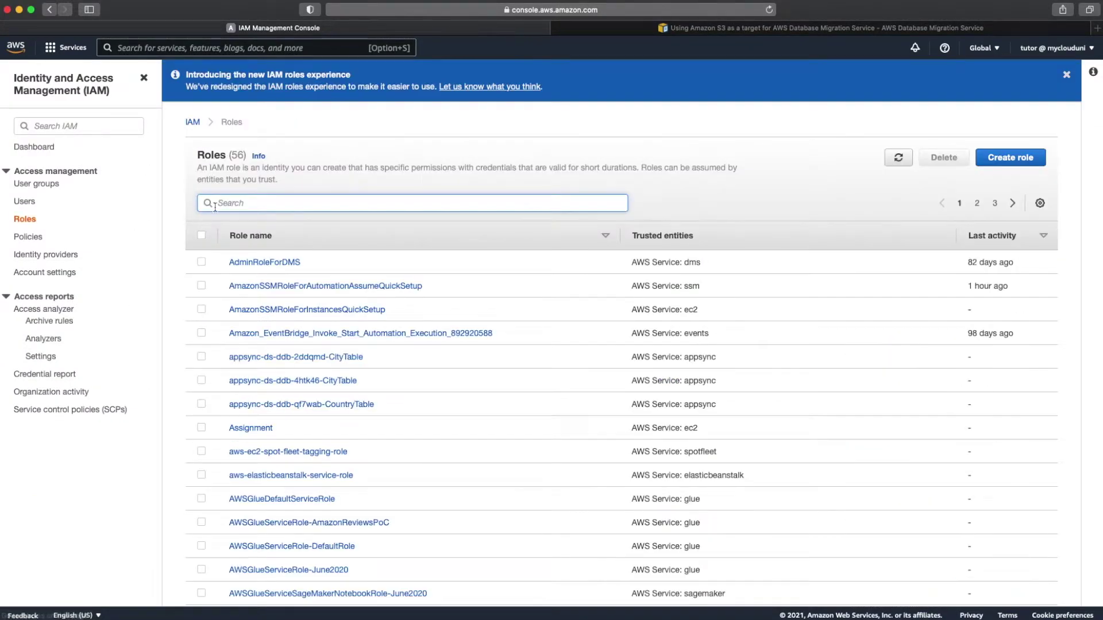
{"action": "left_click", "coordinate": [1012, 157]}
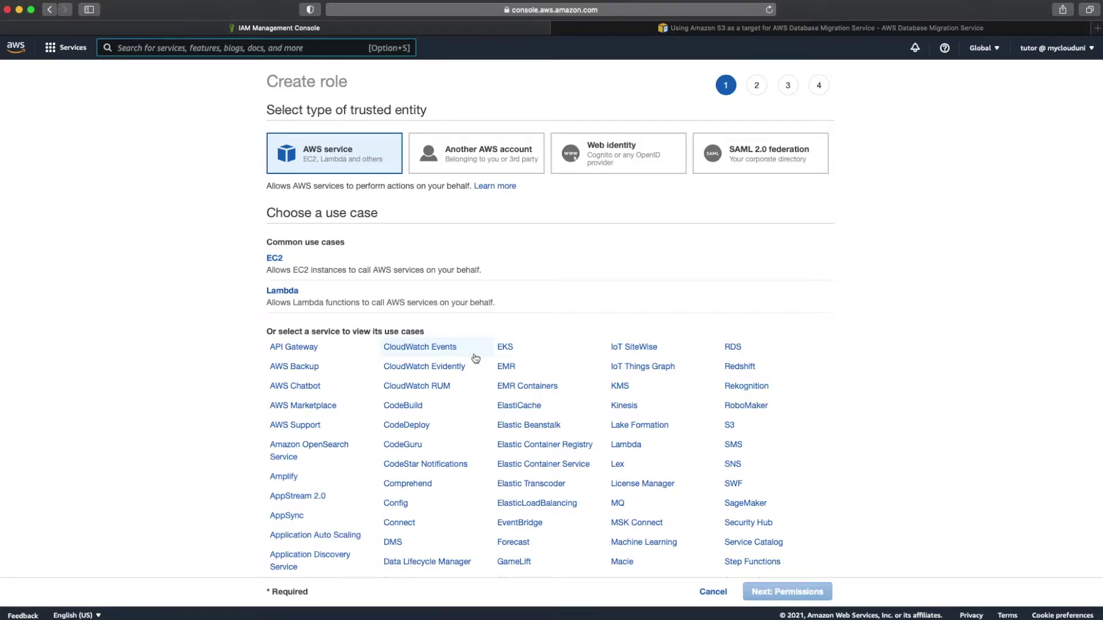
{"action": "scroll", "coordinate": [476, 359], "scroll_direction": "down", "scroll_amount": 3}
{"action": "left_click", "coordinate": [393, 497]}
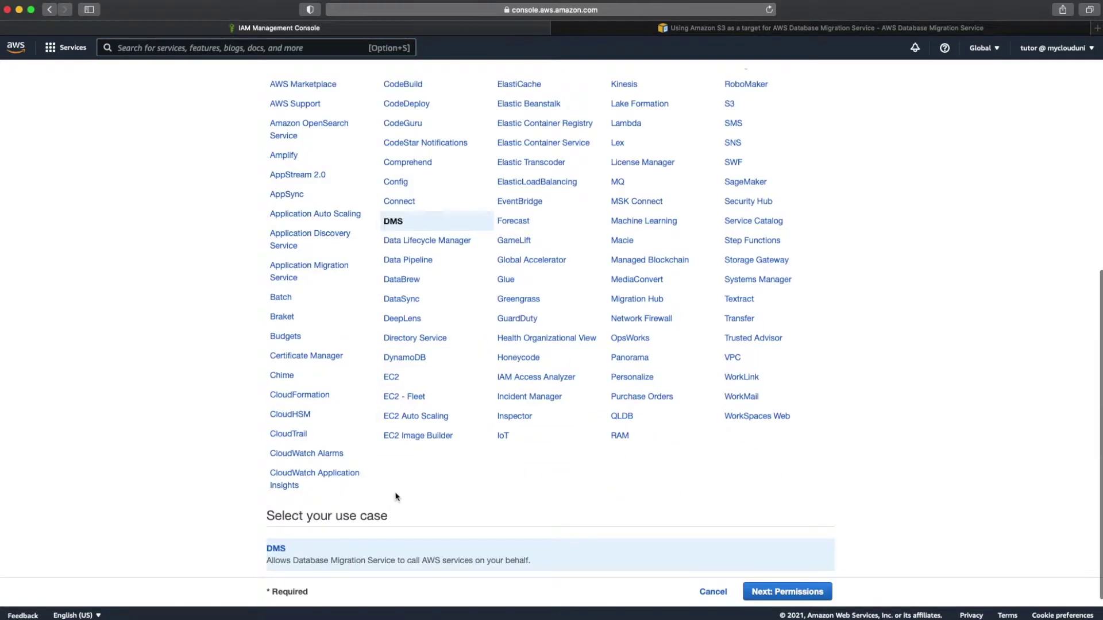
{"action": "left_click", "coordinate": [779, 592]}
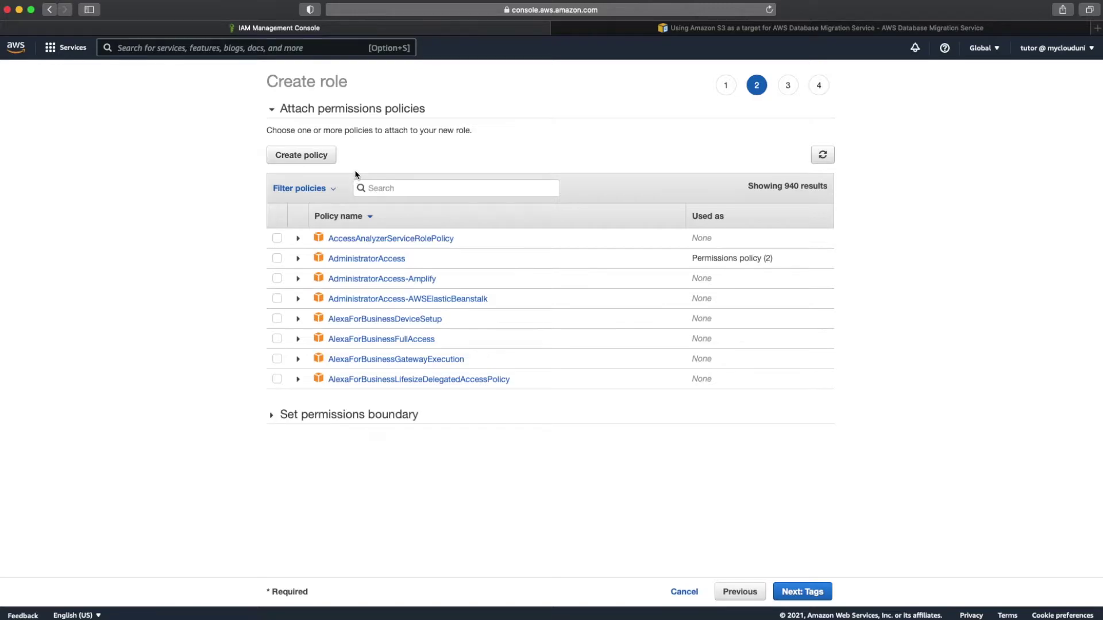
Step: Start a new policy and replace the JSON editor contents with the copied S3 policy
{"action": "left_click", "coordinate": [324, 164]}
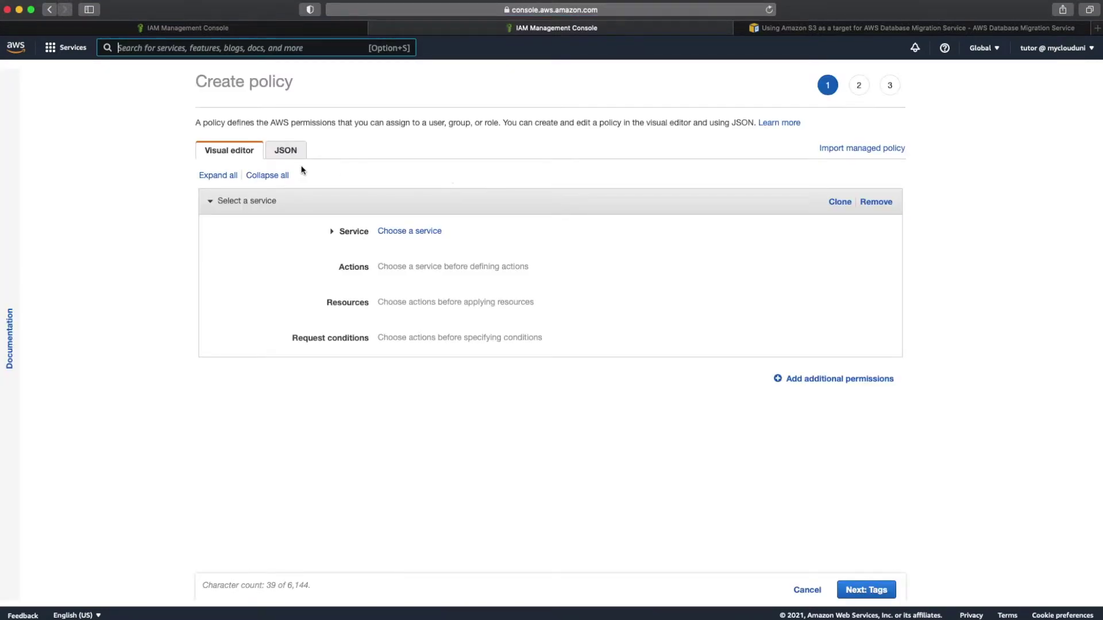
{"action": "left_click", "coordinate": [286, 151]}
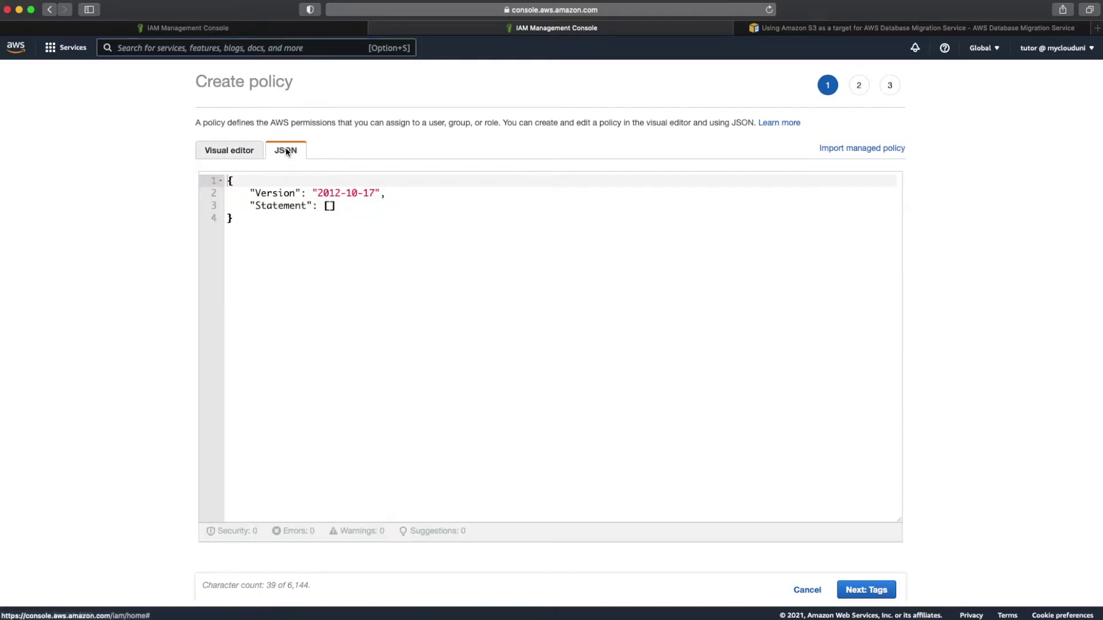
{"action": "left_click_drag", "start_coordinate": [278, 239], "coordinate": [213, 180]}
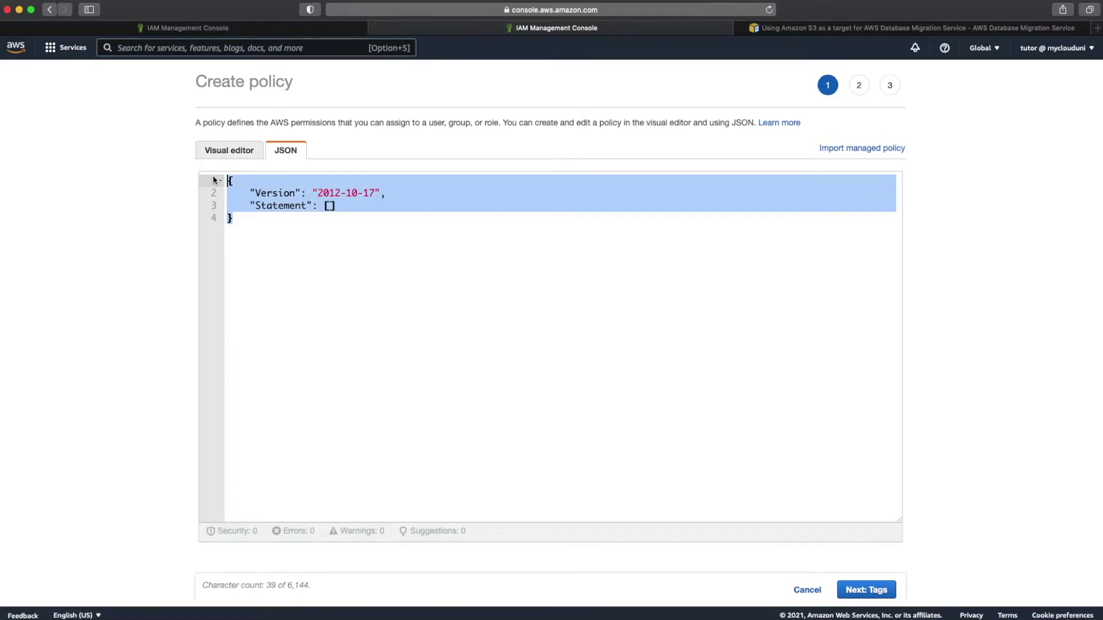
{"action": "key", "text": "super+v"}
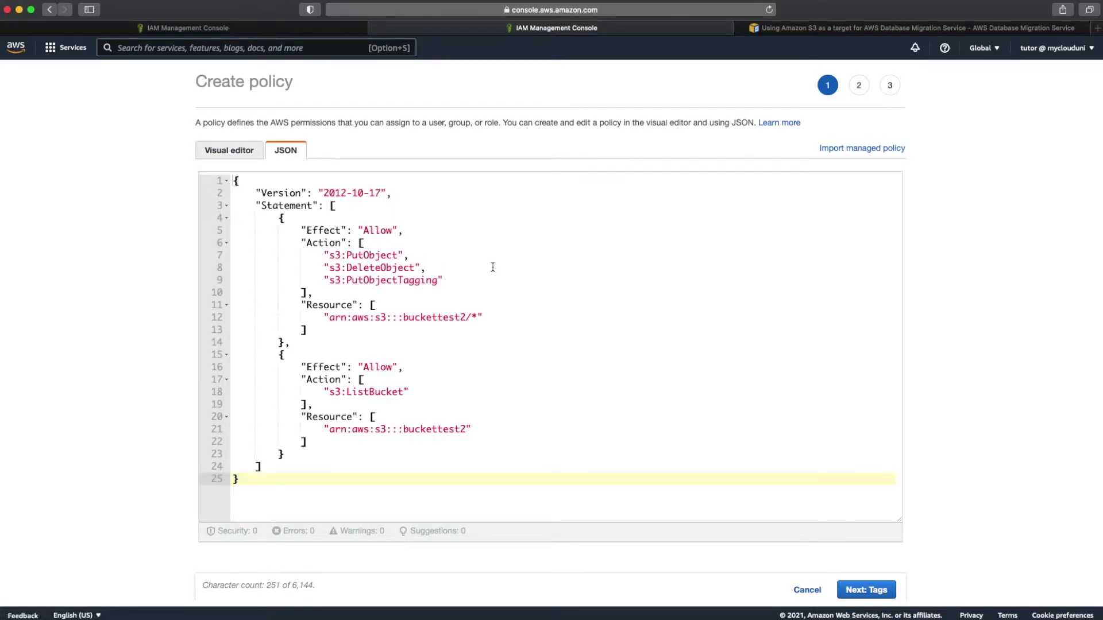
Step: Replace the placeholder bucket name on lines 12 and 21 with my-dms-demo-2021
{"action": "mouse_move", "coordinate": [607, 615]}
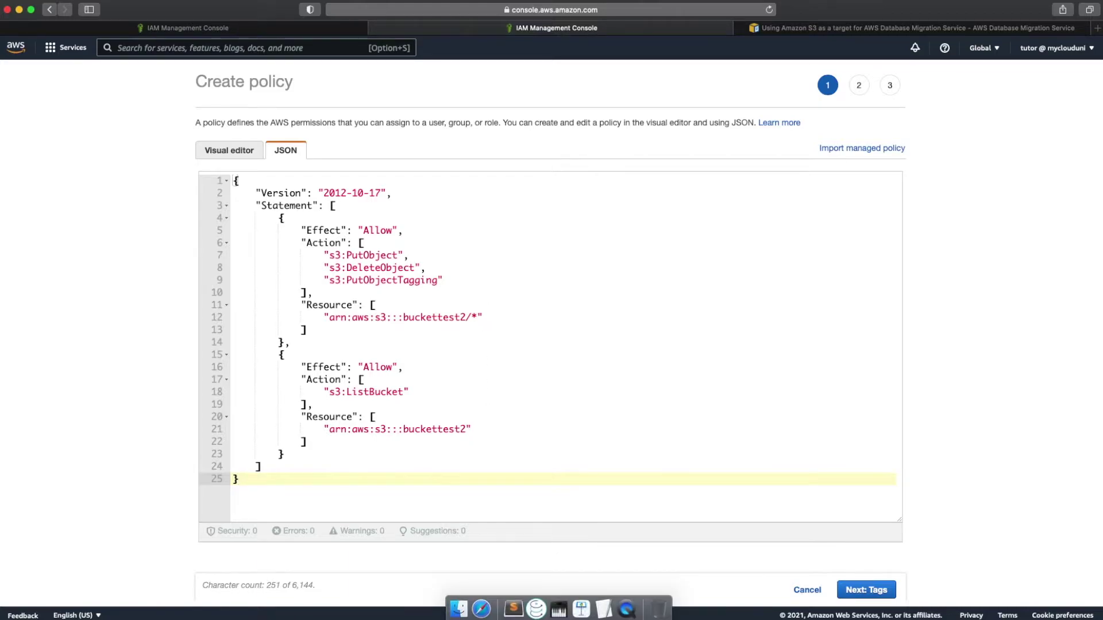
{"action": "left_click", "coordinate": [606, 616]}
{"action": "left_click_drag", "start_coordinate": [518, 183], "coordinate": [371, 183]}
{"action": "right_click", "coordinate": [396, 183]}
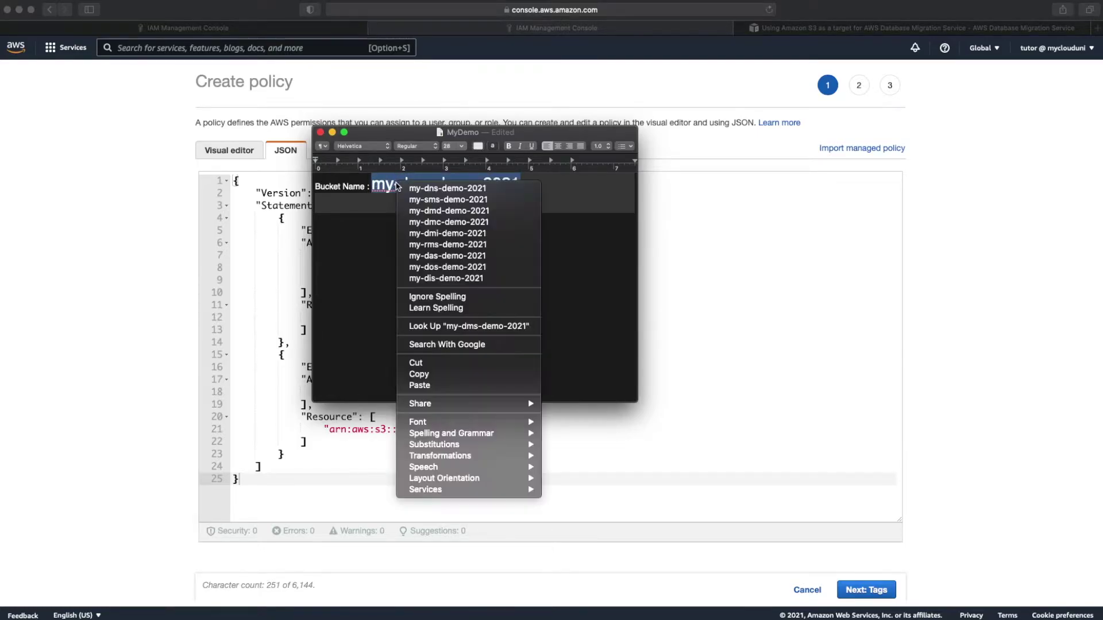
{"action": "left_click", "coordinate": [435, 379]}
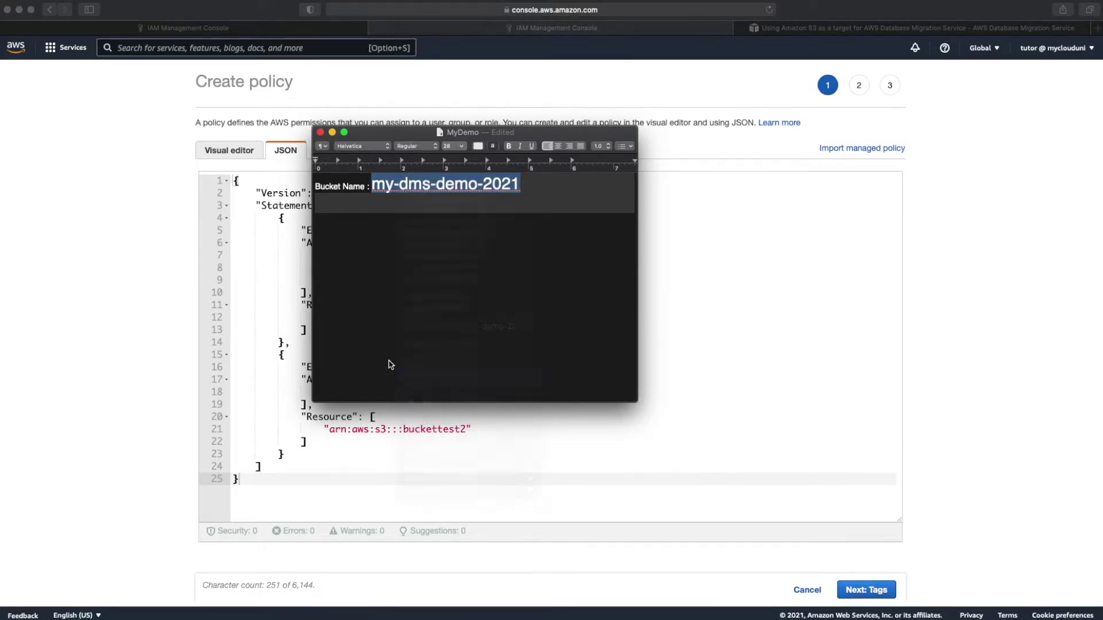
{"action": "left_click", "coordinate": [280, 280]}
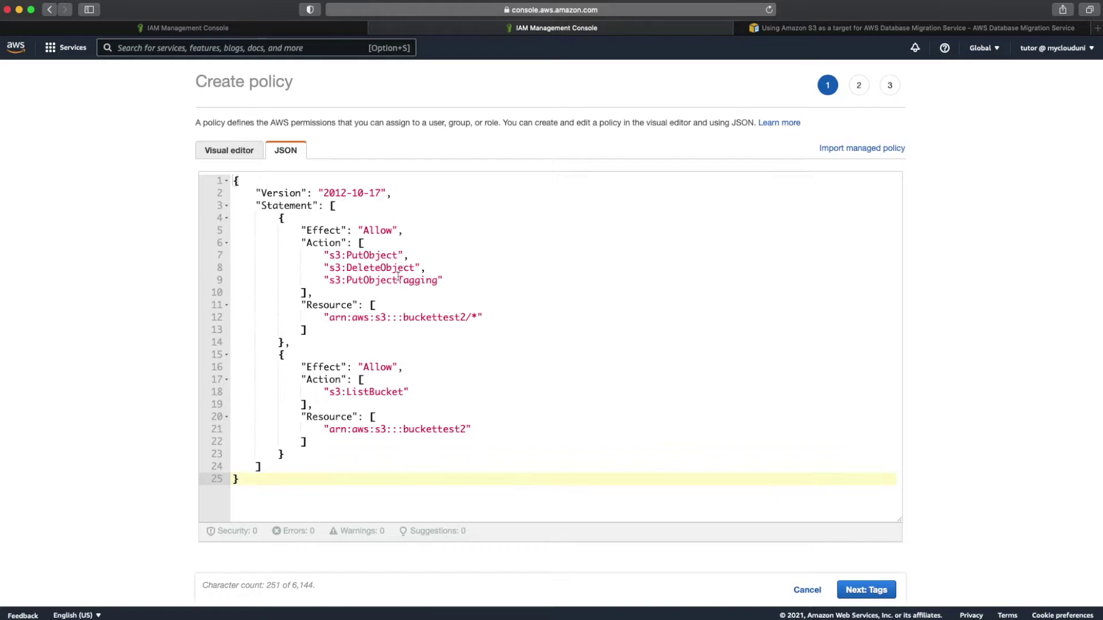
{"action": "double_click", "coordinate": [427, 319]}
{"action": "key", "text": "super+v"}
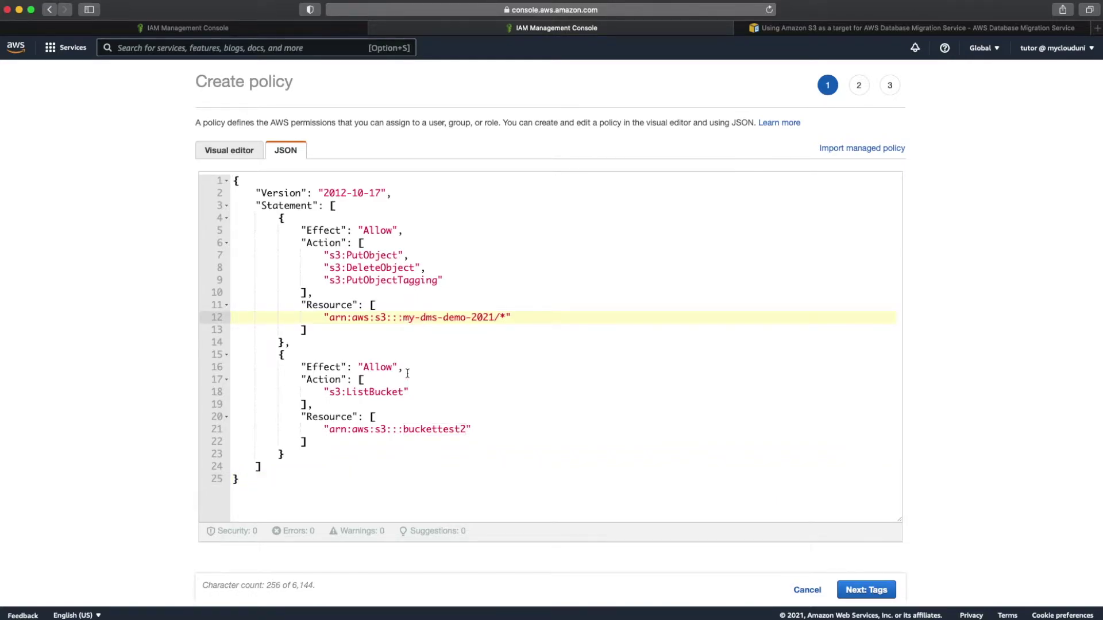
{"action": "left_click", "coordinate": [404, 430]}
{"action": "left_click_drag", "start_coordinate": [404, 429], "coordinate": [466, 430]}
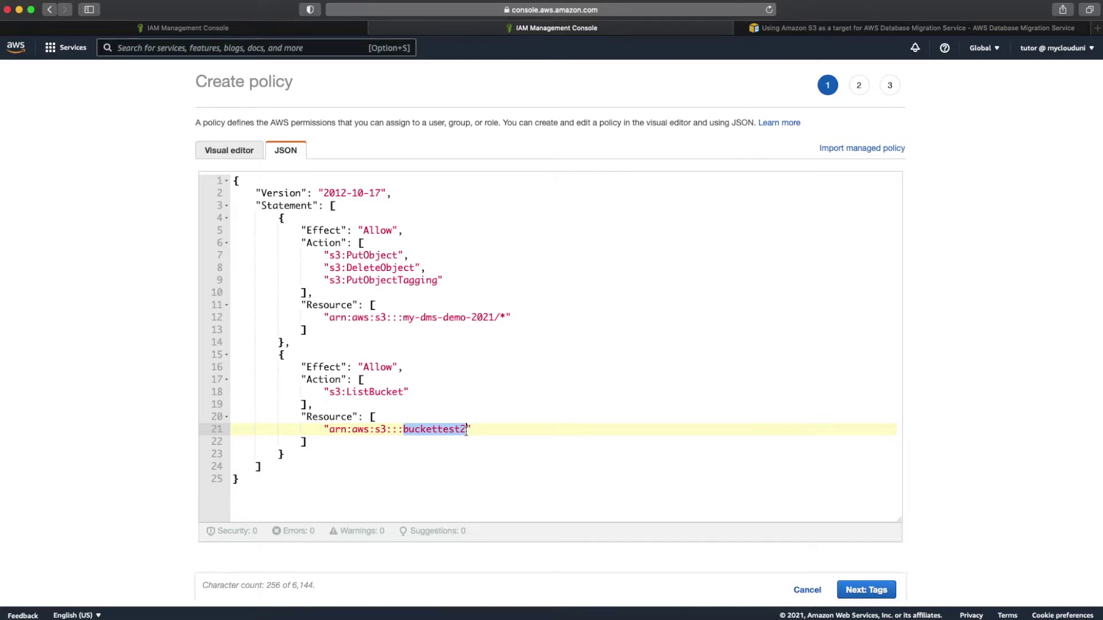
{"action": "key", "text": "super+v"}
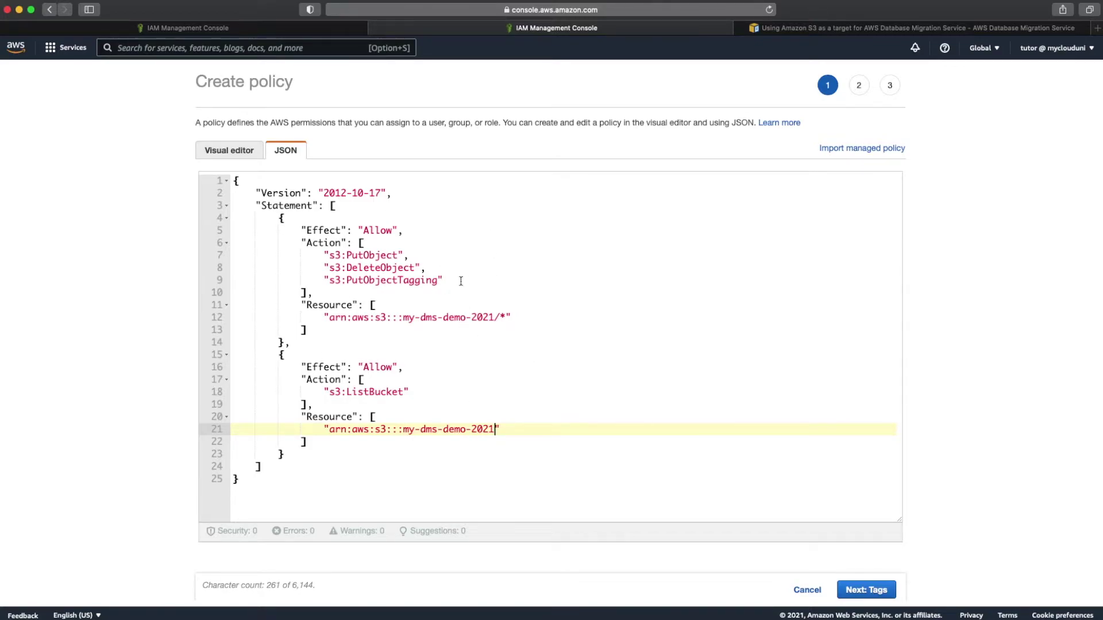
Step: Name the policy DMS-S3-Access-Policy and create it
{"action": "left_click", "coordinate": [854, 590]}
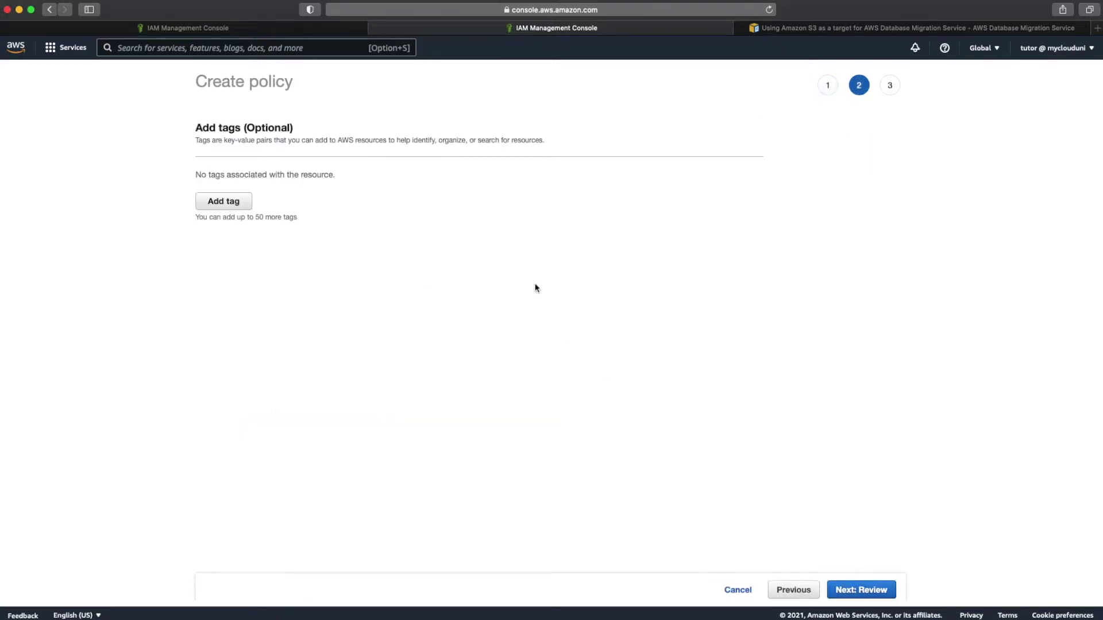
{"action": "left_click", "coordinate": [866, 591]}
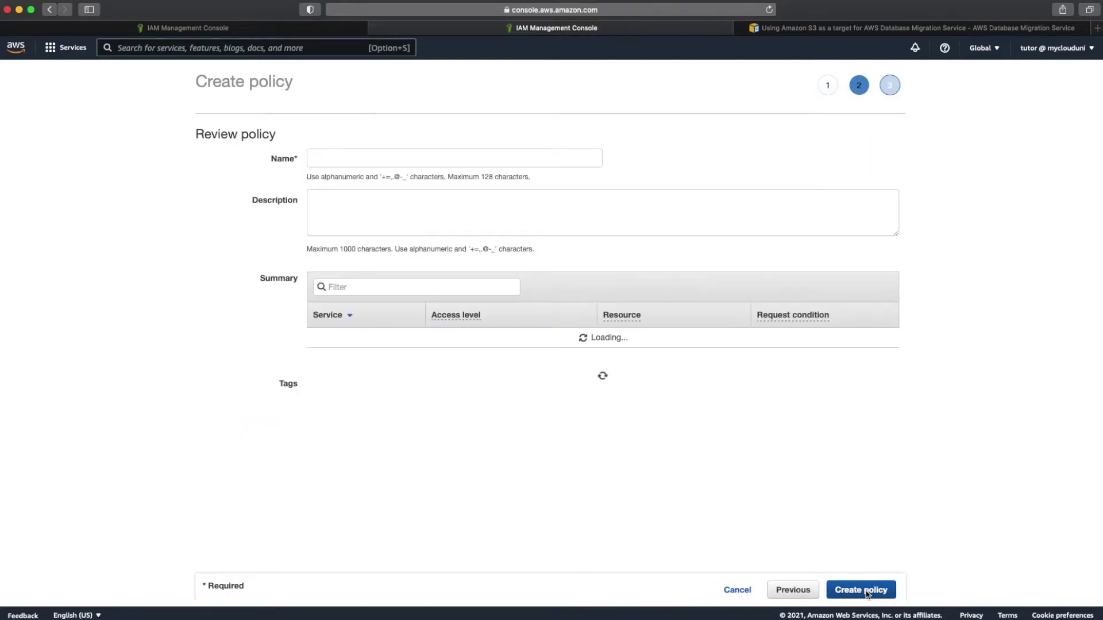
{"action": "left_click", "coordinate": [435, 157]}
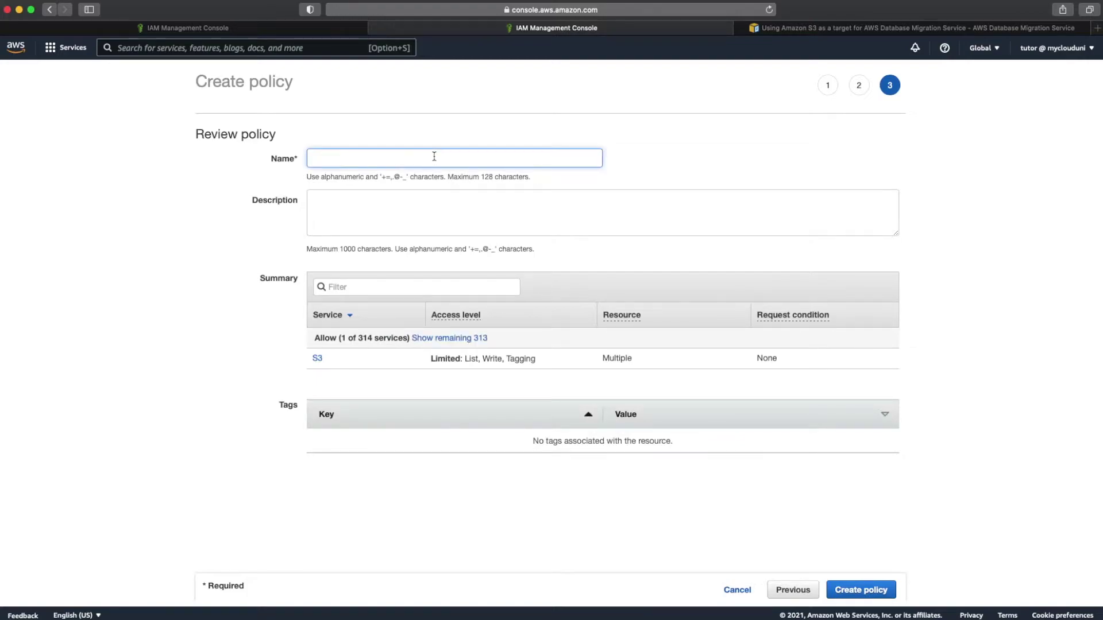
{"action": "type", "text": "DMS"}
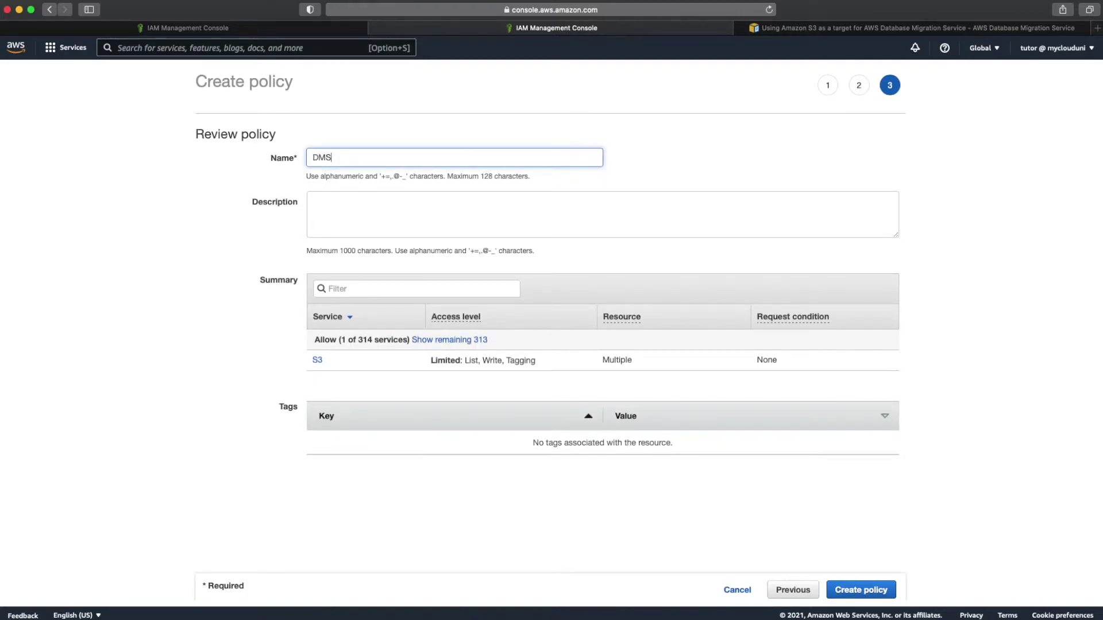
{"action": "type", "text": "-S3-Access-Policy"}
{"action": "left_click", "coordinate": [860, 595]}
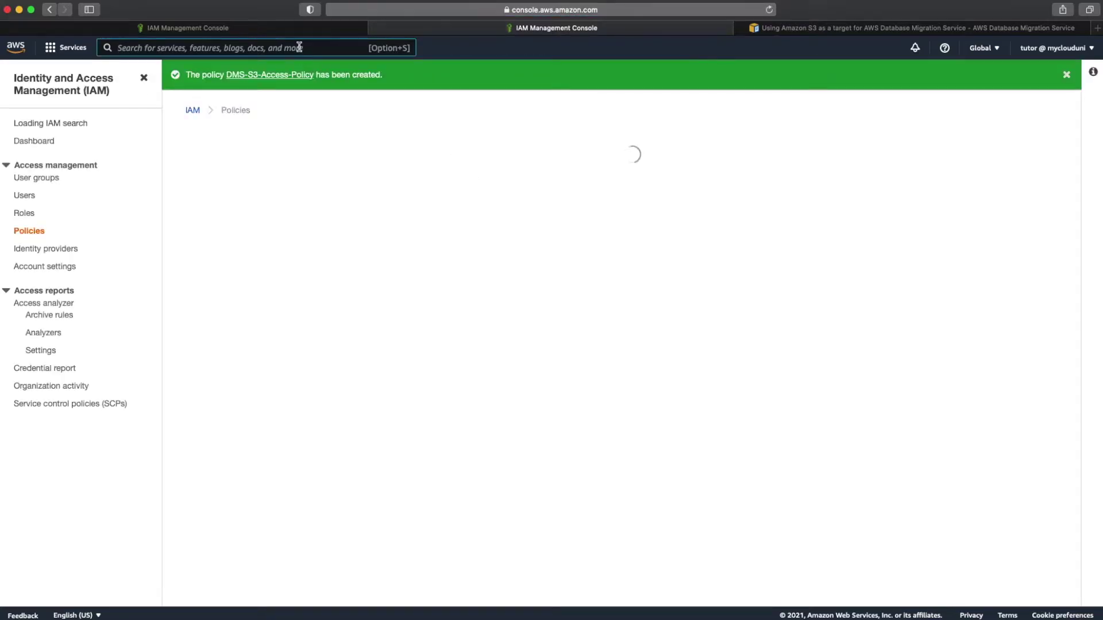
{"action": "left_click", "coordinate": [290, 29]}
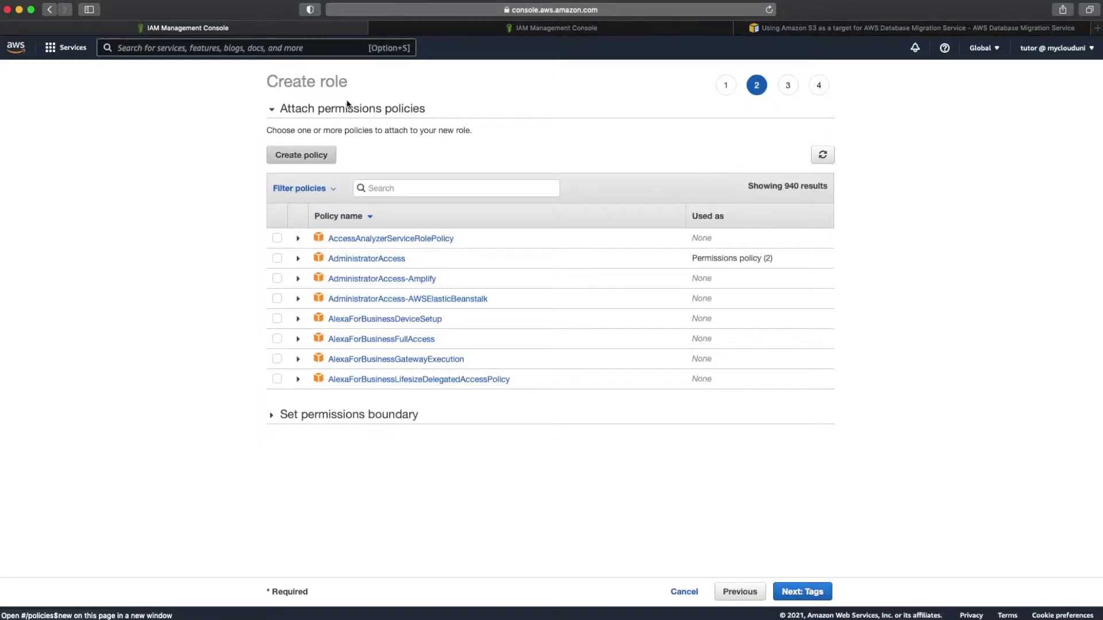
Step: Refresh the policy list, search 'dms-s' and attach DMS-S3-Access-Policy to the role
{"action": "left_click", "coordinate": [821, 154]}
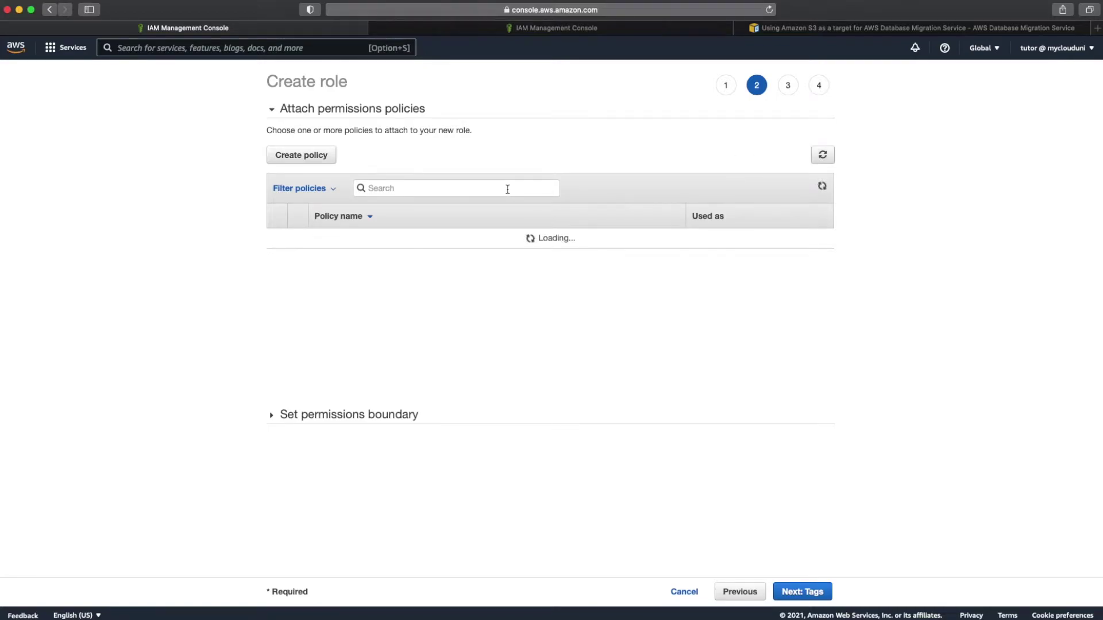
{"action": "type", "text": "dms-s"}
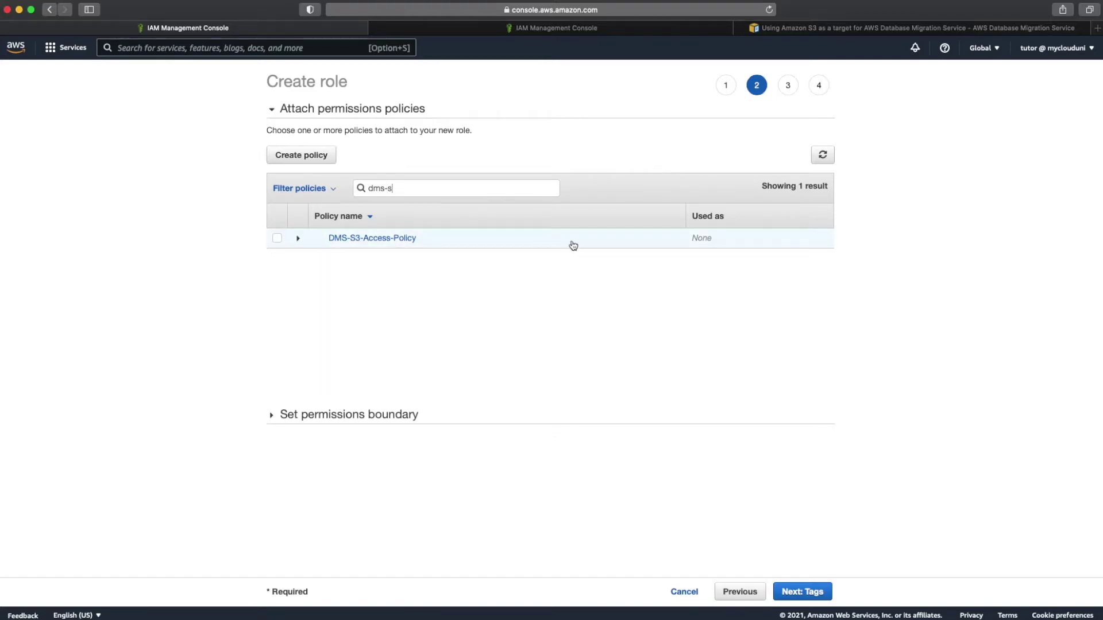
{"action": "left_click", "coordinate": [299, 240]}
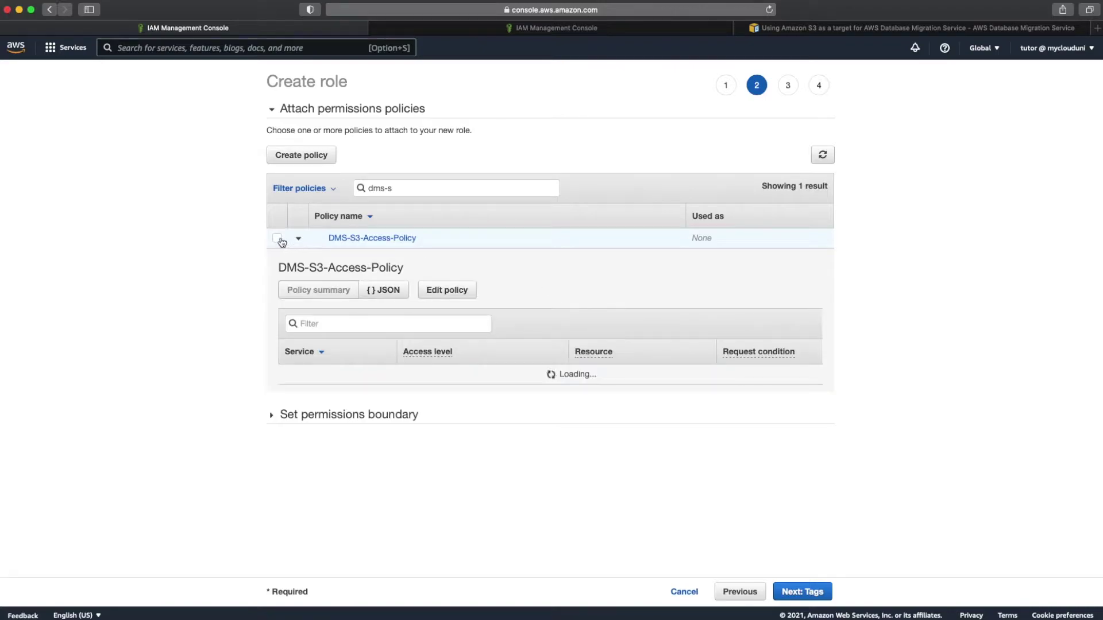
{"action": "left_click", "coordinate": [278, 239]}
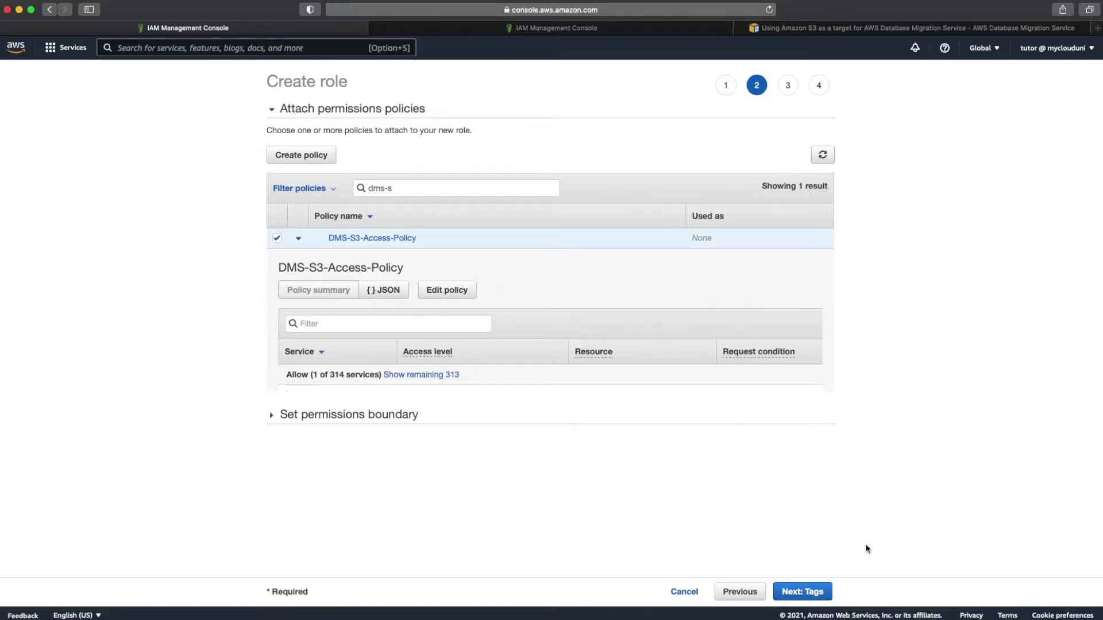
Step: Name the role DMS-S3-Access-Role and create it
{"action": "left_click", "coordinate": [820, 595]}
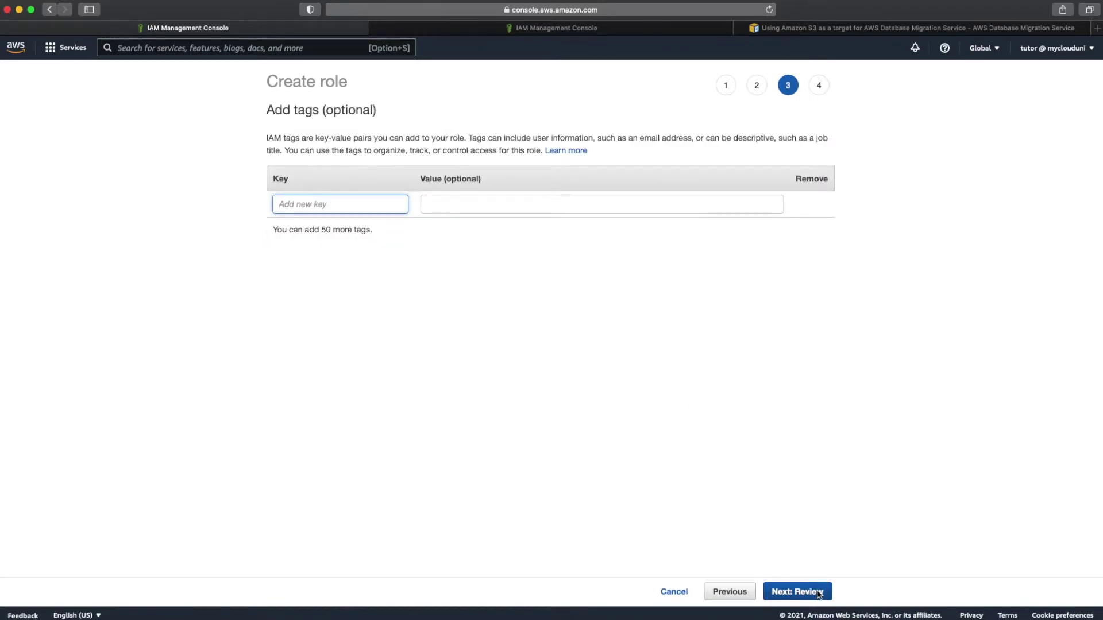
{"action": "left_click", "coordinate": [820, 593]}
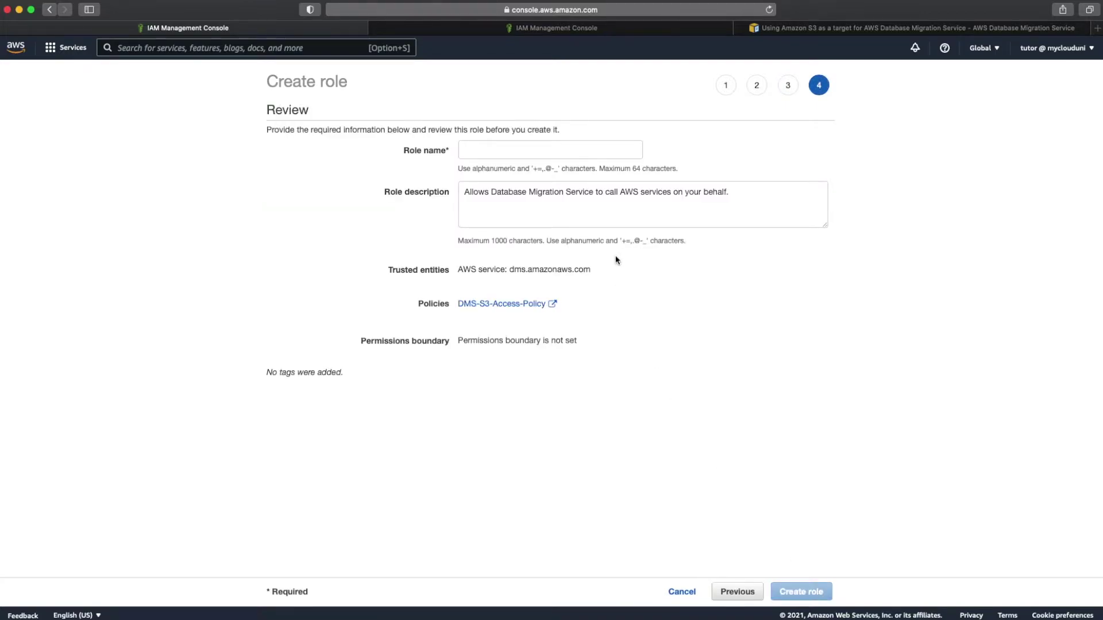
{"action": "left_click", "coordinate": [530, 154]}
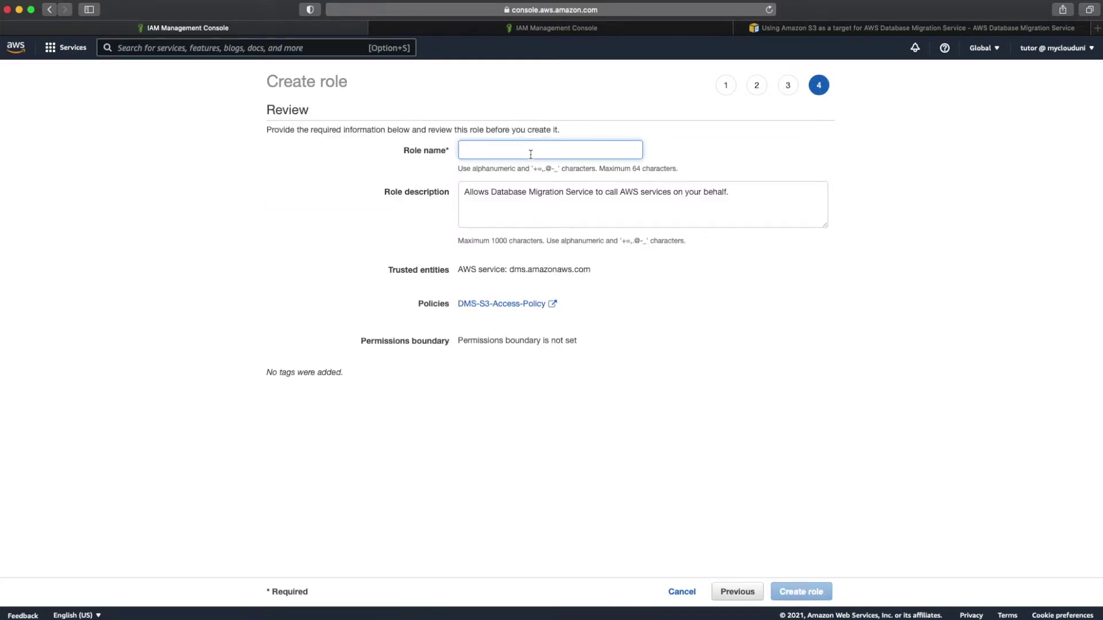
{"action": "type", "text": "DMS"}
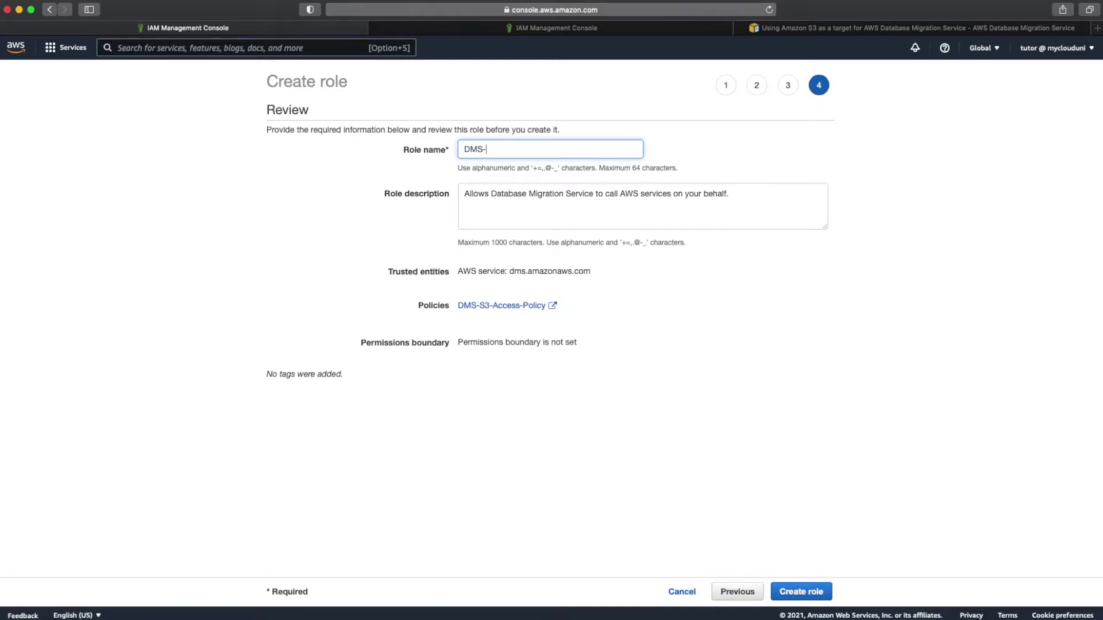
{"action": "type", "text": "-S3-Access-Role"}
{"action": "left_click", "coordinate": [802, 593]}
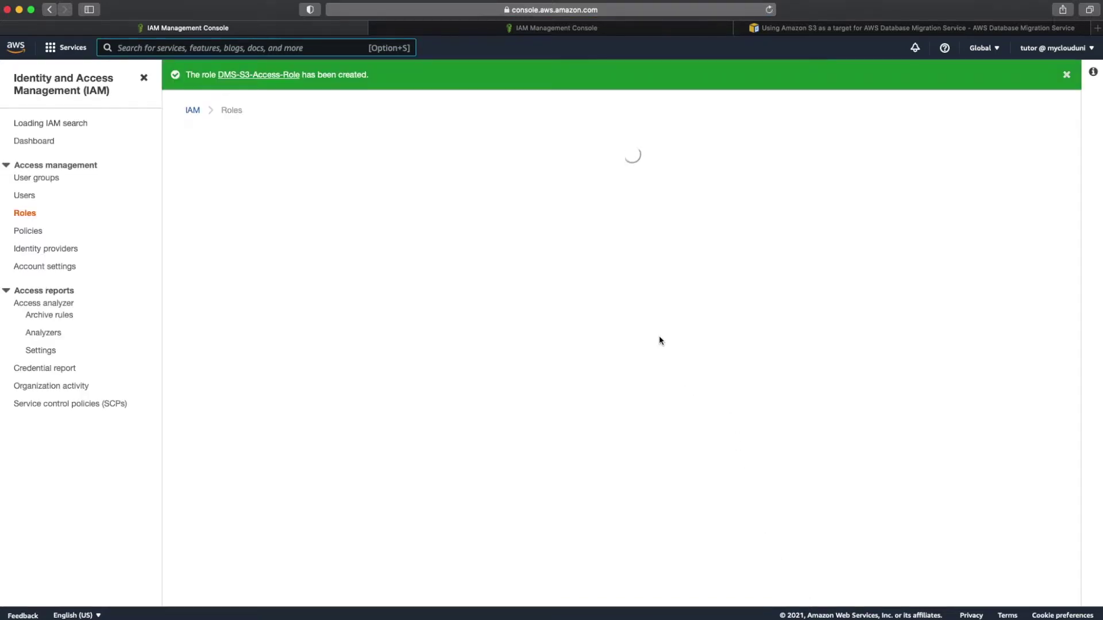
Step: Find DMS-S3-Access-Role in the roles list and copy its role ARN
{"action": "left_click", "coordinate": [434, 234]}
{"action": "type", "text": "dms"}
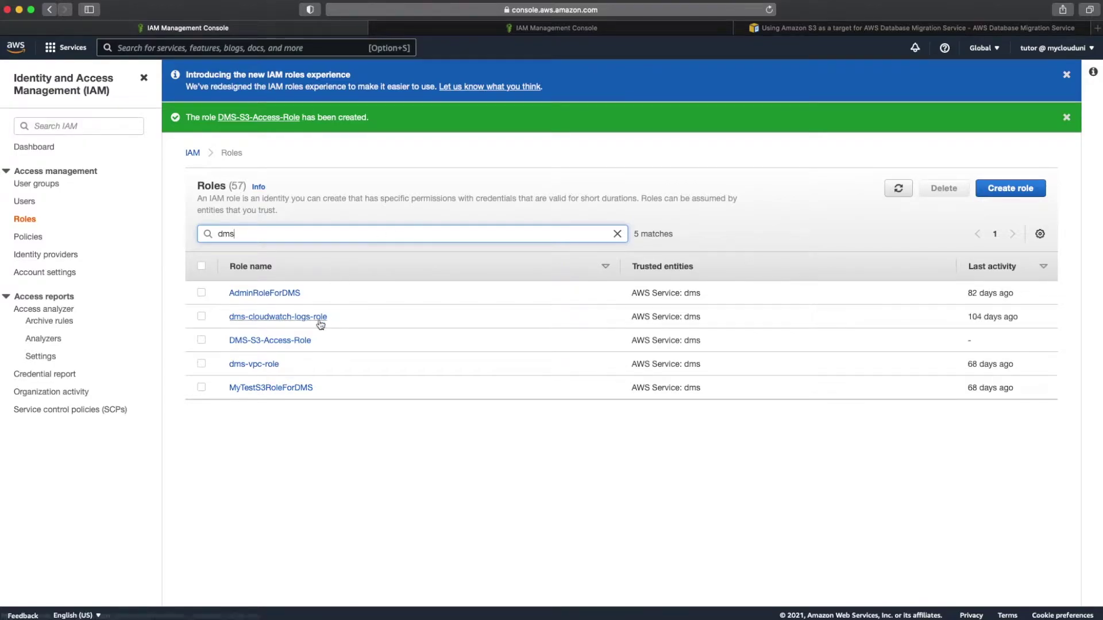
{"action": "left_click", "coordinate": [298, 342]}
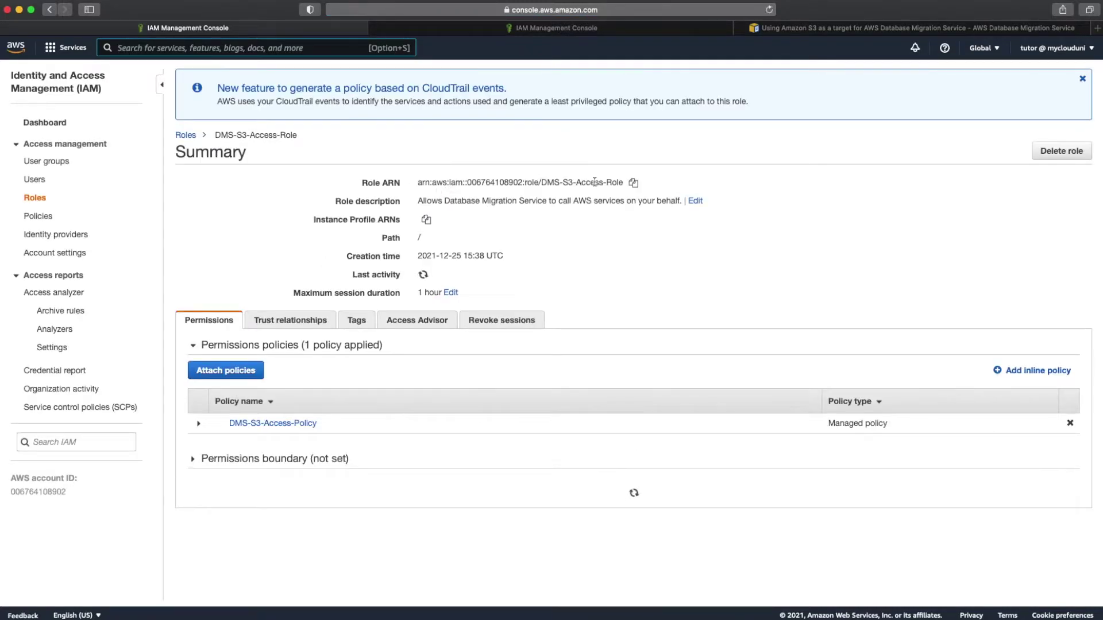
{"action": "left_click", "coordinate": [633, 183]}
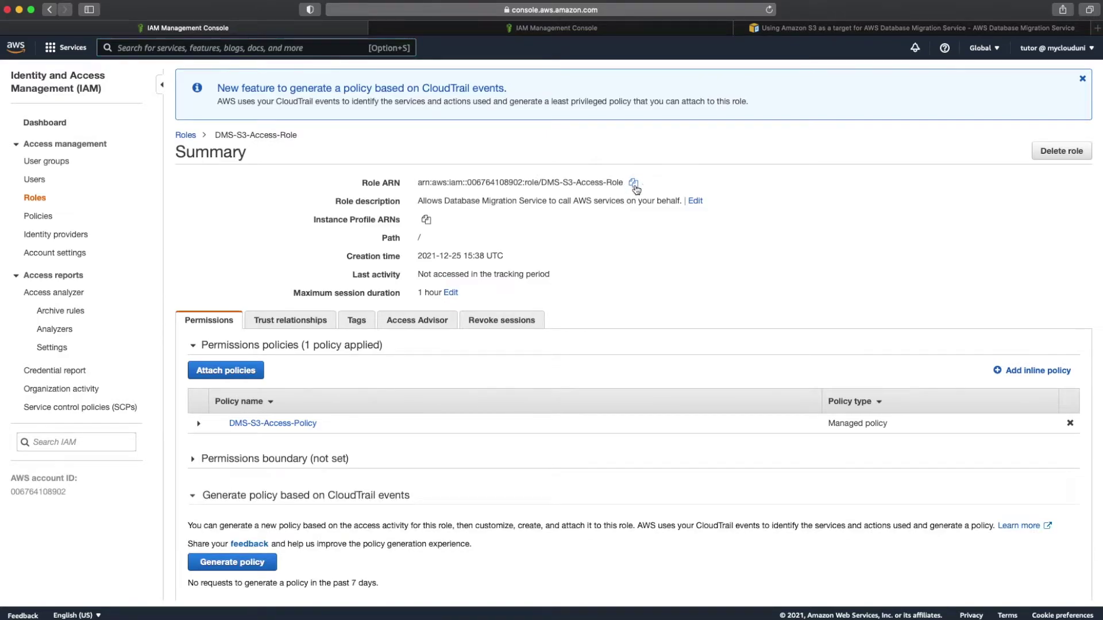
{"action": "mouse_move", "coordinate": [580, 610]}
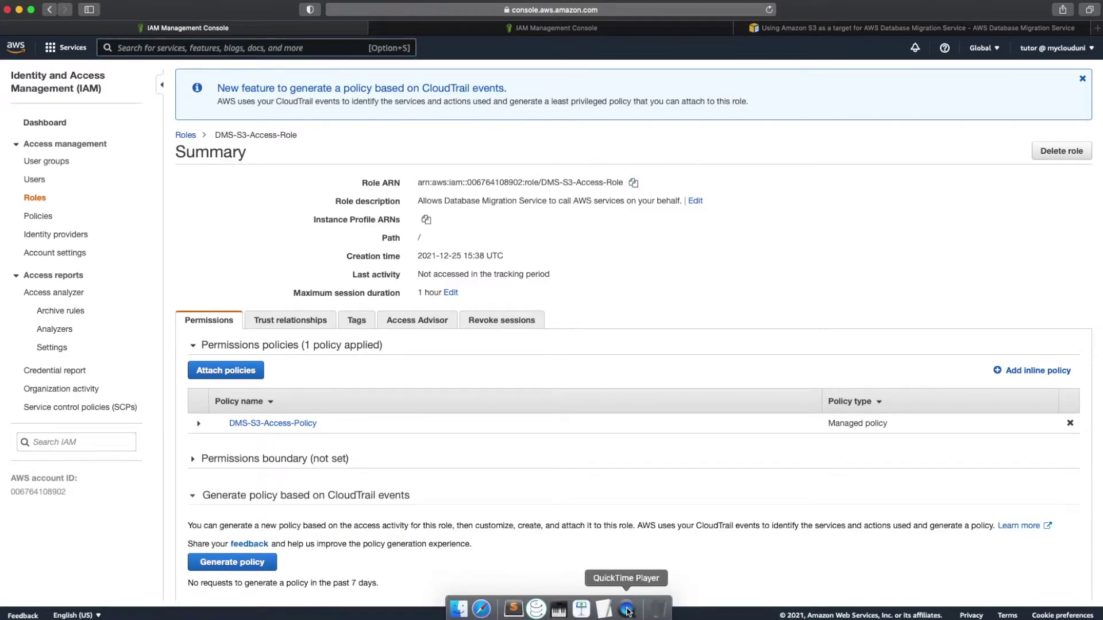
Step: Add a 'role ARN :' line with the pasted role ARN below the bucket name in the notes
{"action": "left_click", "coordinate": [605, 610]}
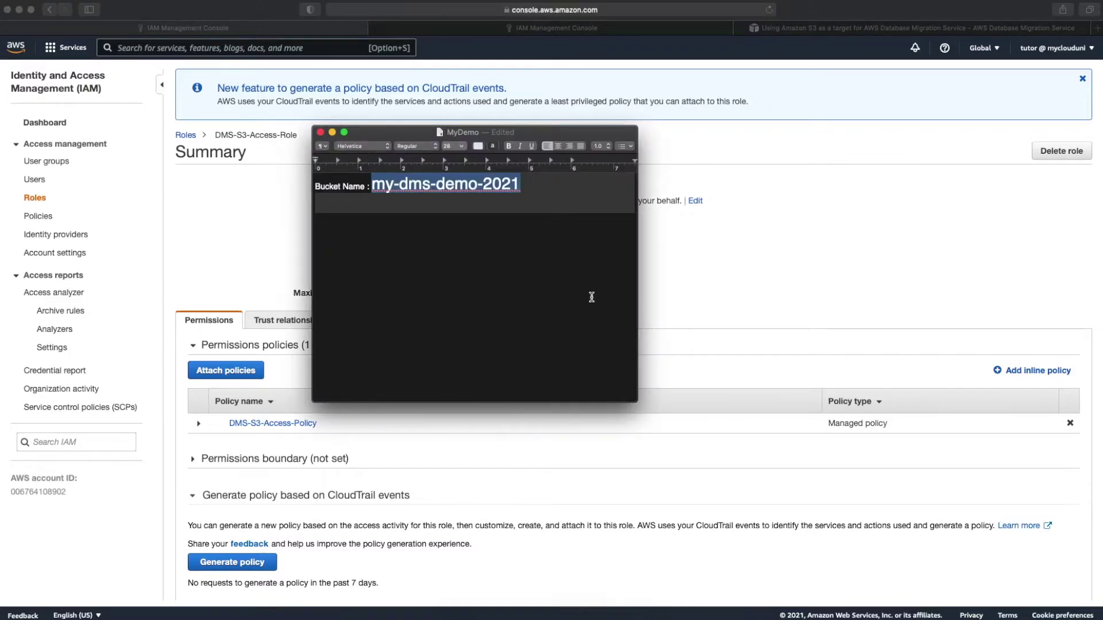
{"action": "left_click", "coordinate": [594, 223]}
{"action": "type", "text": "role ARN"}
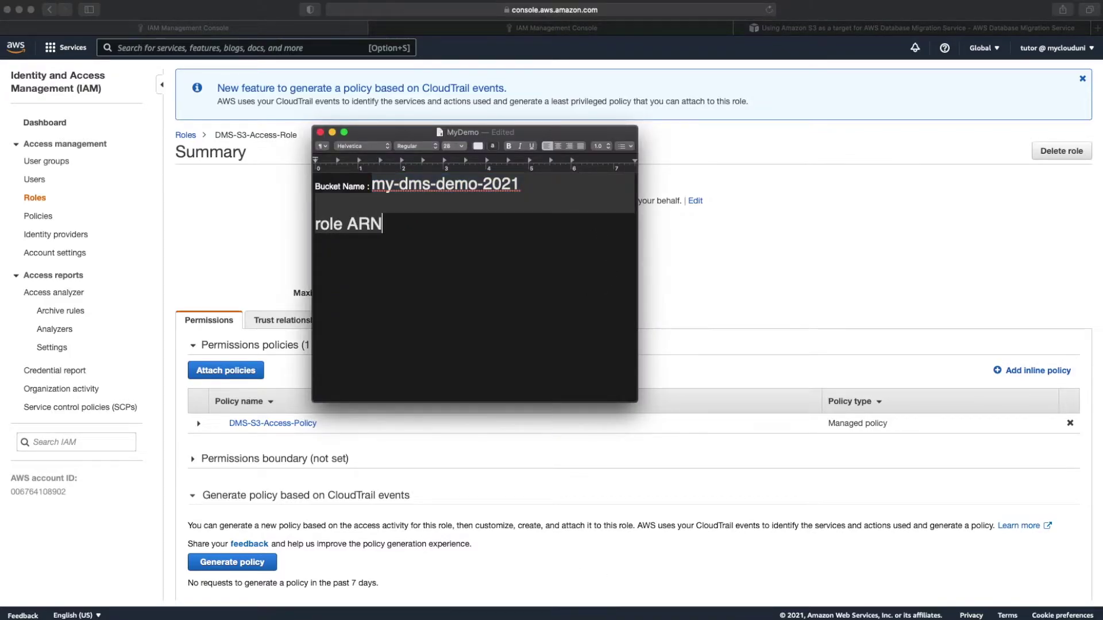
{"action": "type", "text": " :"}
{"action": "key", "text": "super+v"}
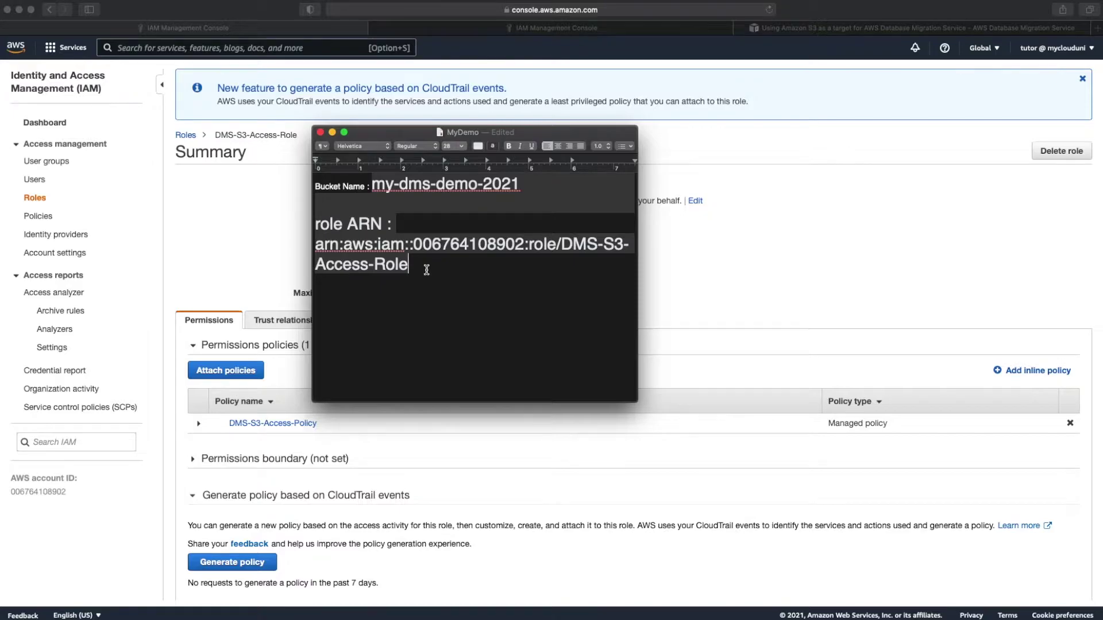
Step: Set the bucket name and role ARN text to font size 13
{"action": "key", "text": "shift+Up"}
{"action": "key", "text": "shift+Up"}
{"action": "key", "text": "shift+Up"}
{"action": "key", "text": "shift+Up"}
{"action": "key", "text": "shift+Left"}
{"action": "key", "text": "shift+Left"}
{"action": "key", "text": "shift+Left"}
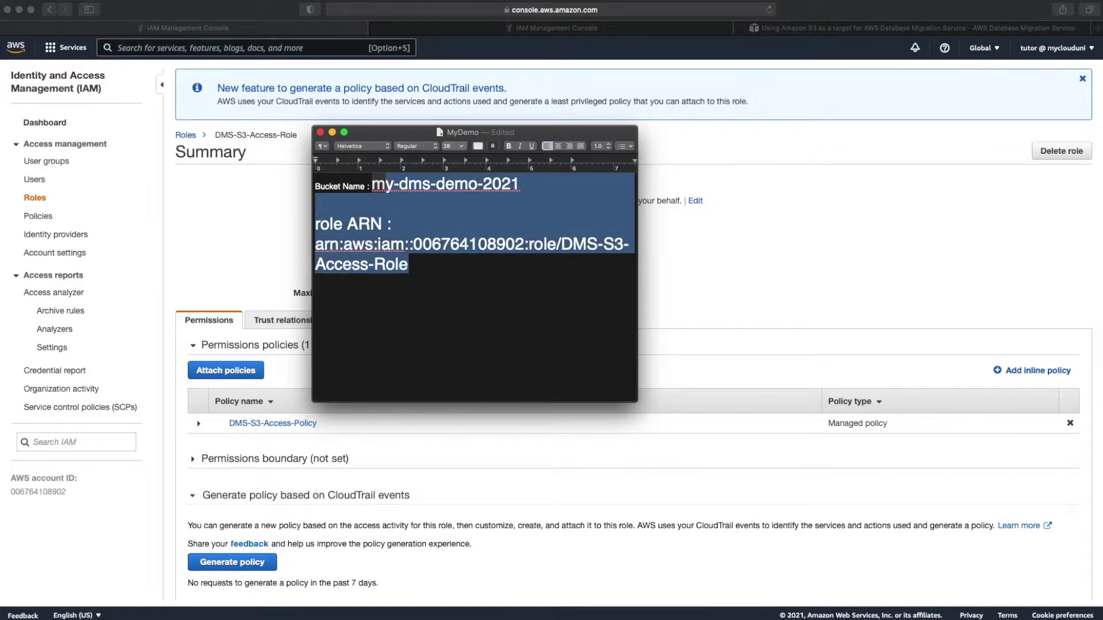
{"action": "left_click", "coordinate": [465, 147]}
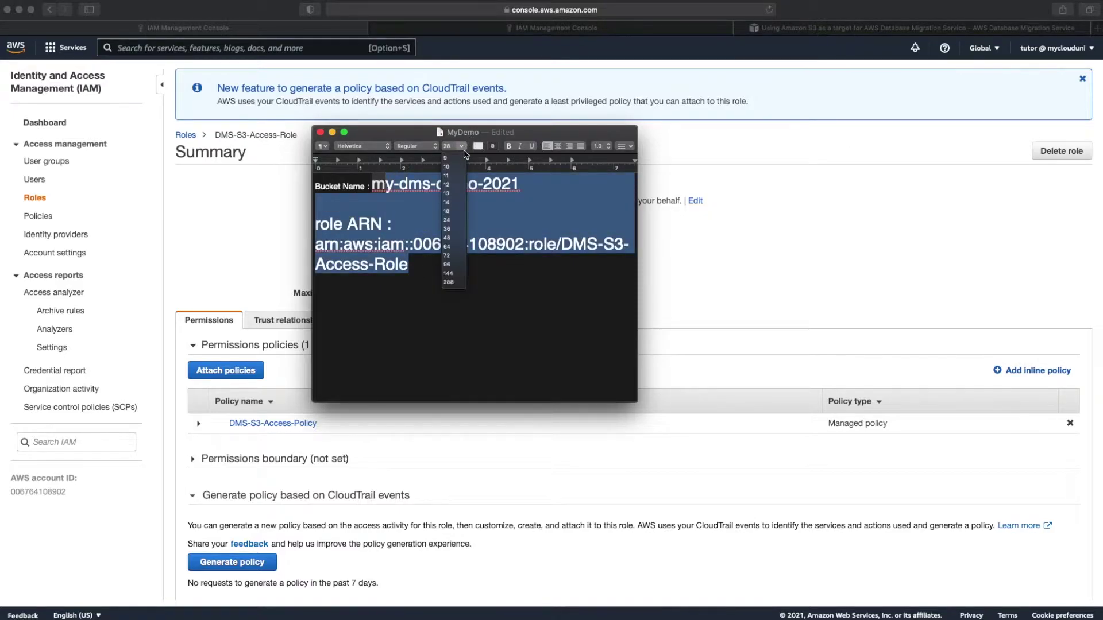
{"action": "left_click", "coordinate": [448, 194]}
{"action": "left_click", "coordinate": [467, 235]}
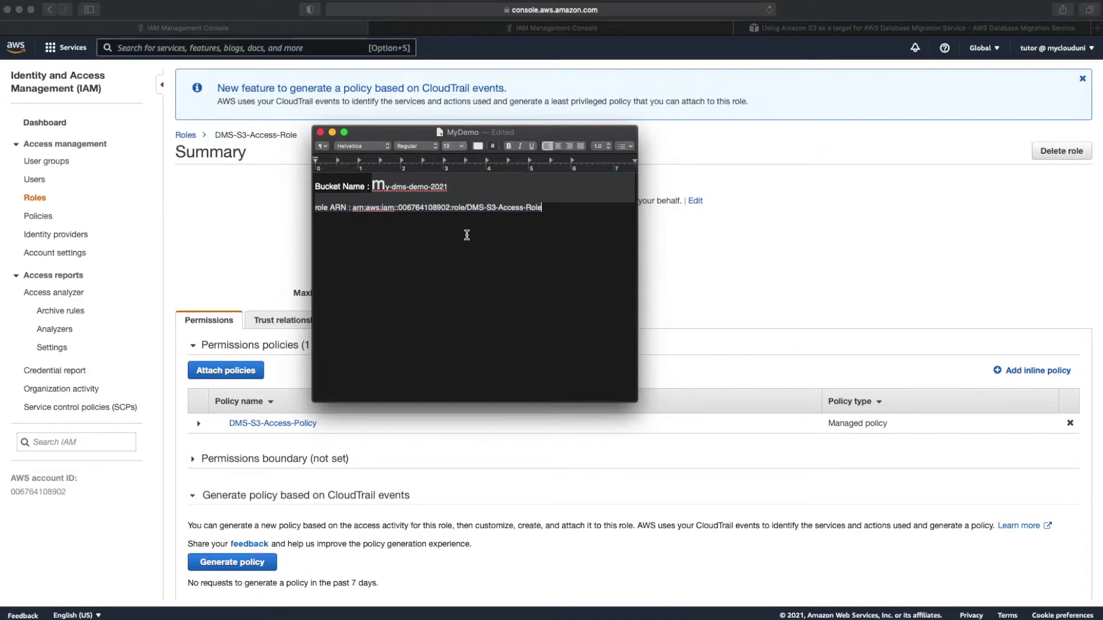
{"action": "key", "text": "Return"}
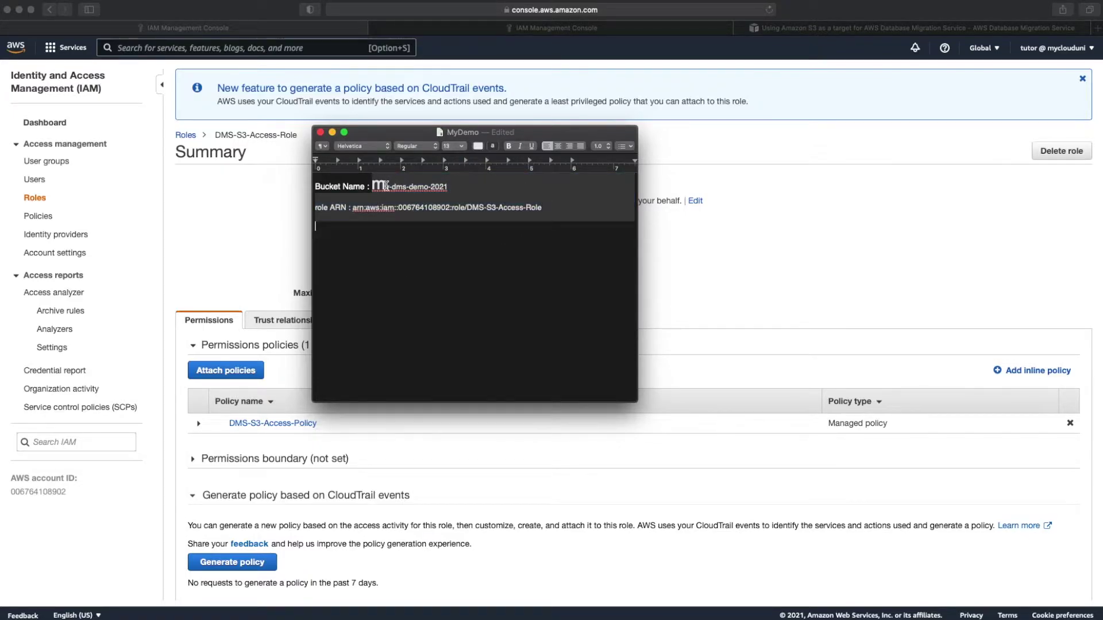
Step: Fix the oversized first letters of the bucket name, add a blank line, and return to the browser
{"action": "left_click", "coordinate": [385, 185]}
{"action": "key", "text": "BackSpace"}
{"action": "key", "text": "super+z"}
{"action": "key", "text": "BackSpace"}
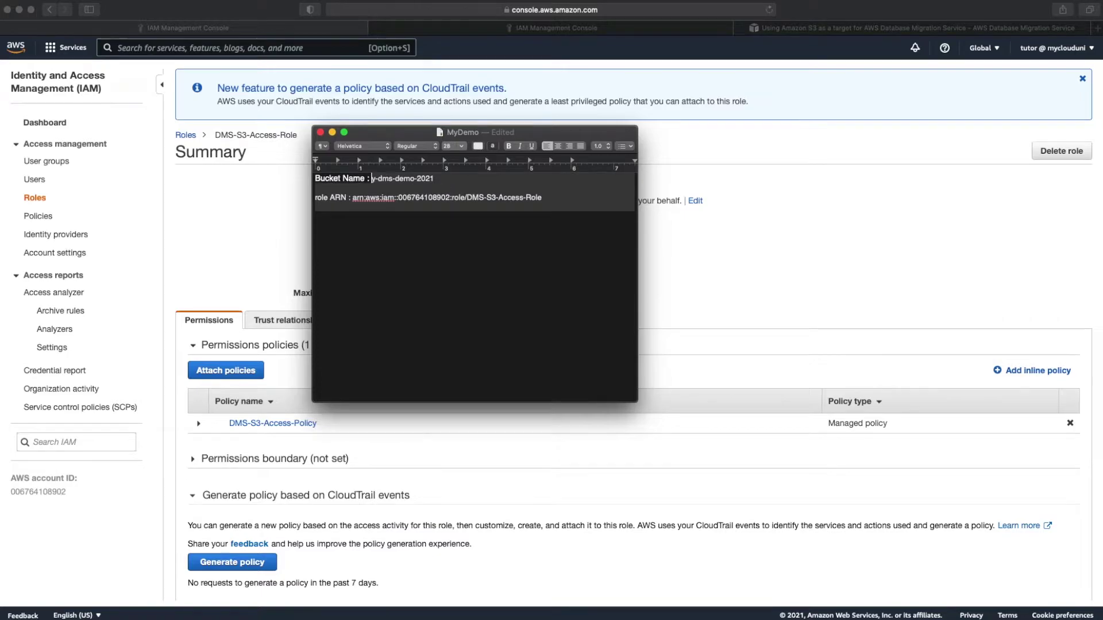
{"action": "key", "text": "Delete"}
{"action": "type", "text": "my"}
{"action": "key", "text": "Down"}
{"action": "key", "text": "Down"}
{"action": "key", "text": "Down"}
{"action": "key", "text": "Return"}
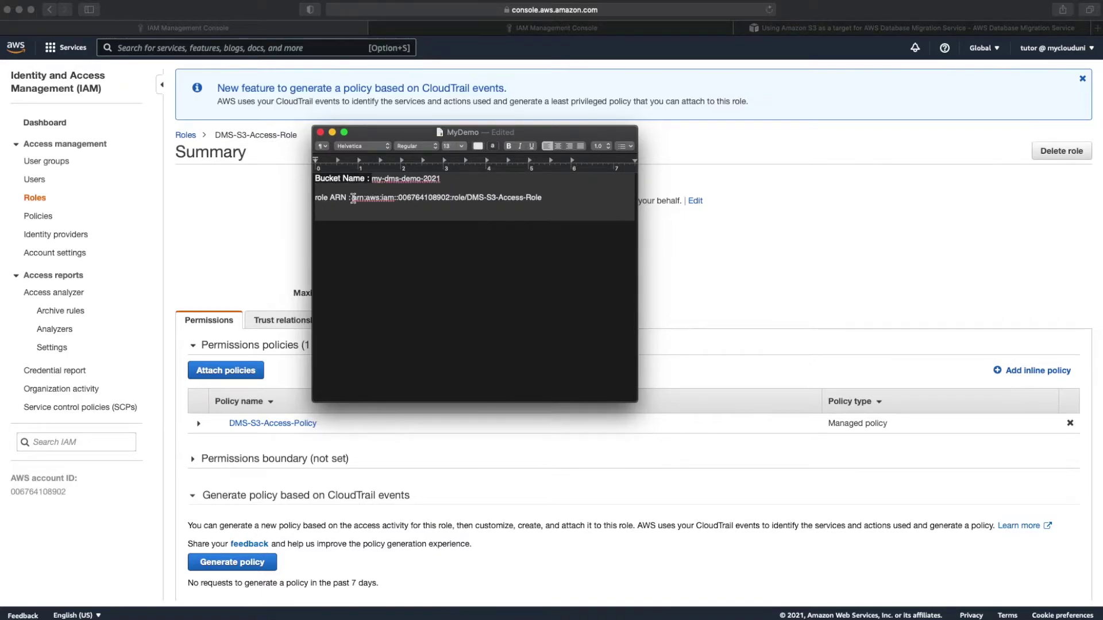
{"action": "left_click", "coordinate": [717, 239]}
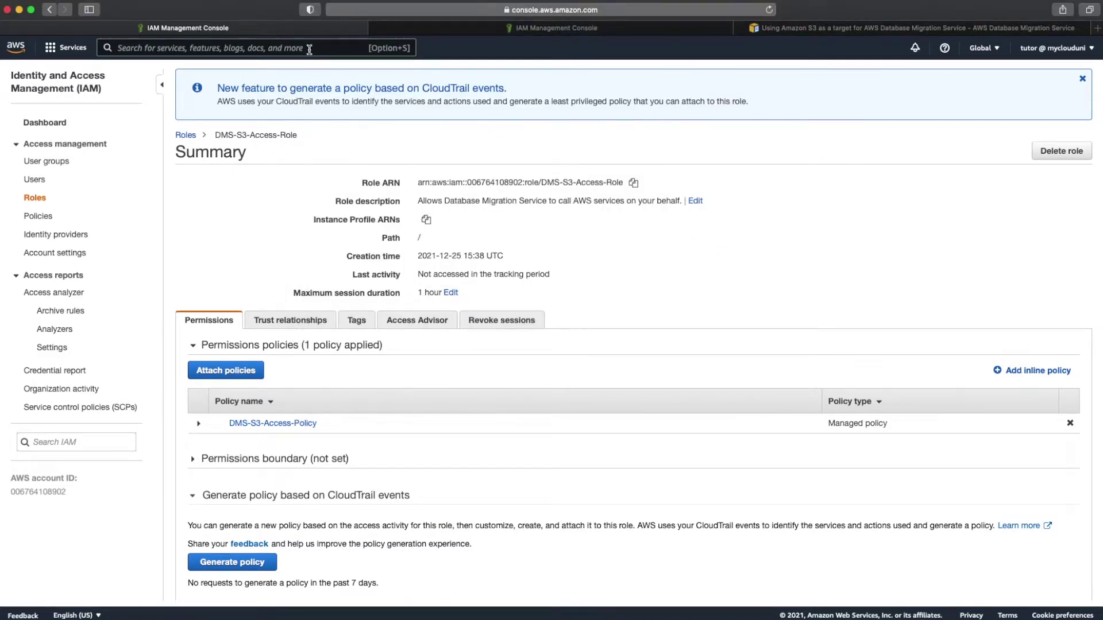
Step: Reach DMS through the console search 'dms' and begin a new endpoint from the Endpoints list
{"action": "left_click", "coordinate": [290, 48]}
{"action": "type", "text": "dms"}
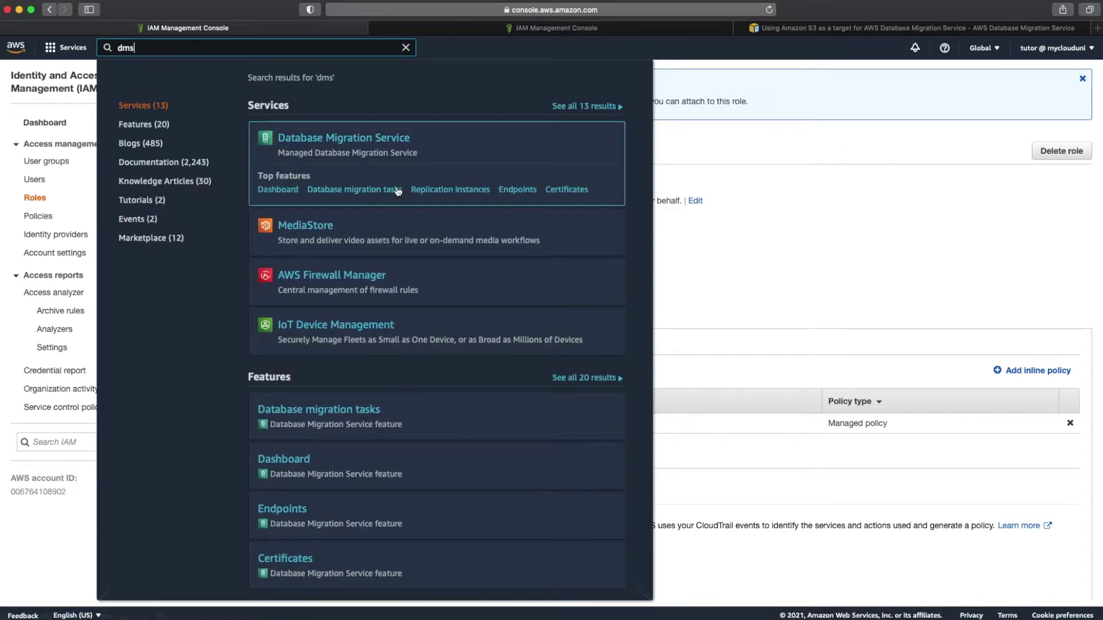
{"action": "left_click", "coordinate": [446, 189]}
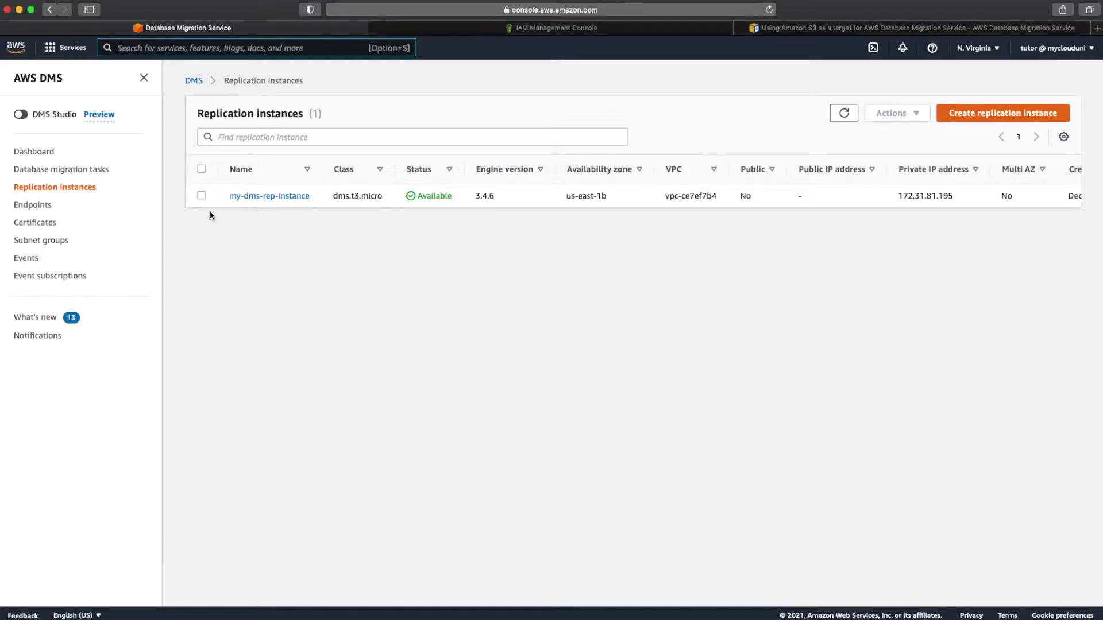
{"action": "left_click", "coordinate": [40, 211]}
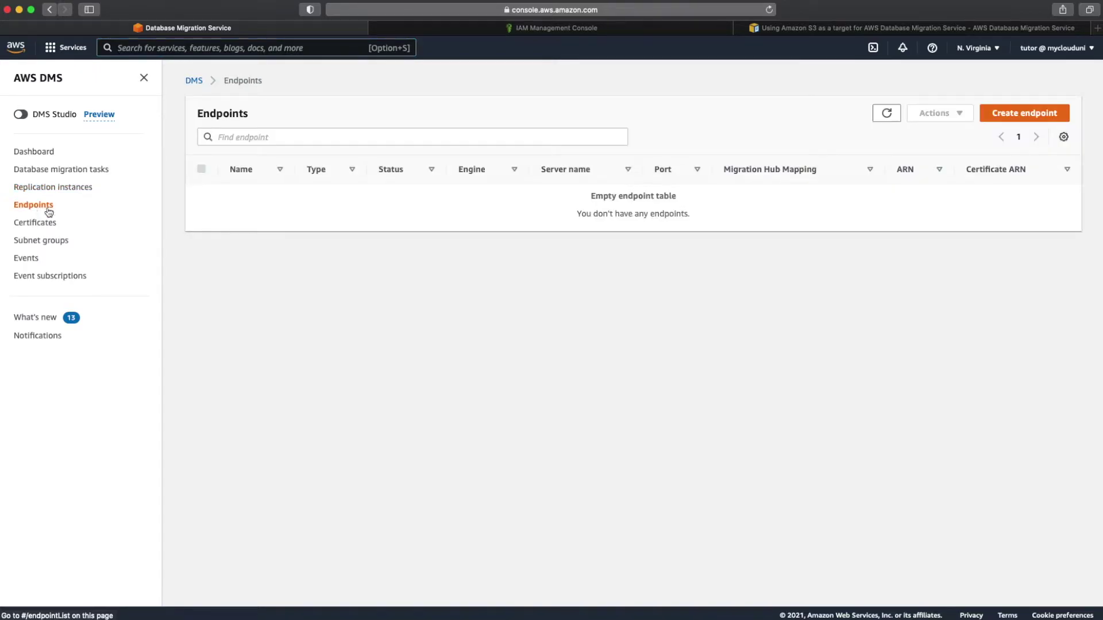
{"action": "left_click", "coordinate": [1007, 112]}
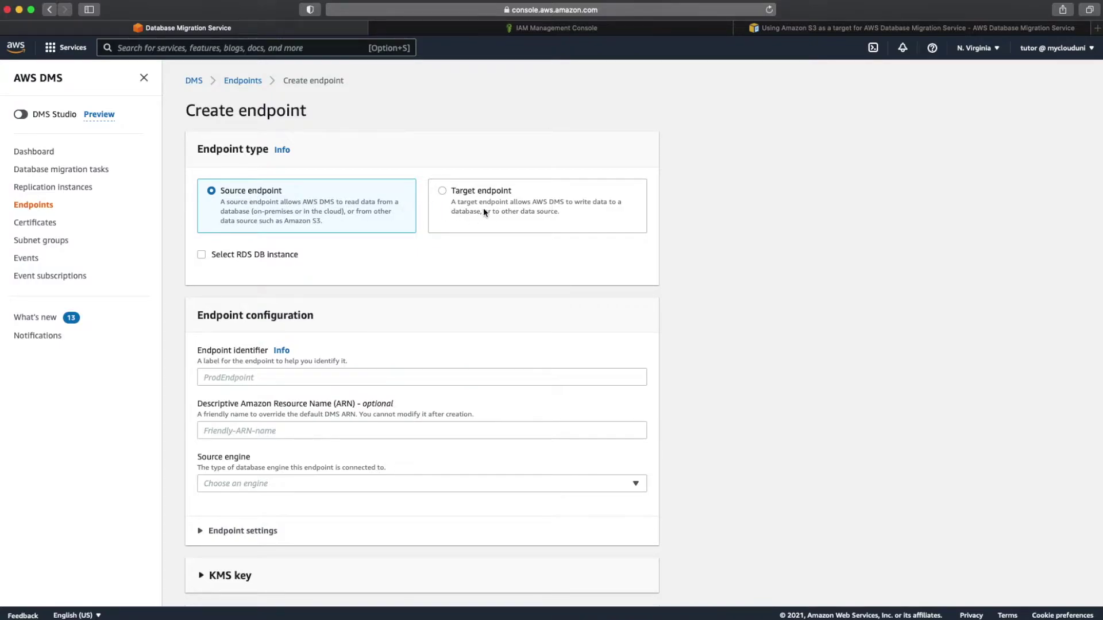
Step: Make the endpoint a target named my-s3-target-endpoint with Amazon S3 as the target engine
{"action": "left_click", "coordinate": [446, 189]}
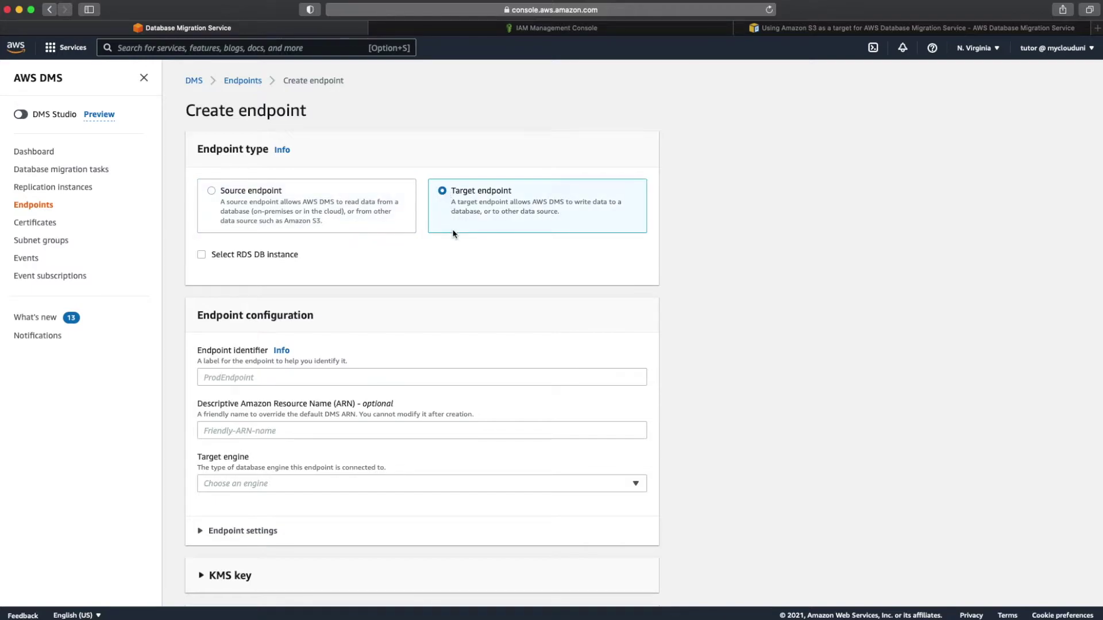
{"action": "scroll", "coordinate": [454, 233], "scroll_direction": "down", "scroll_amount": 3}
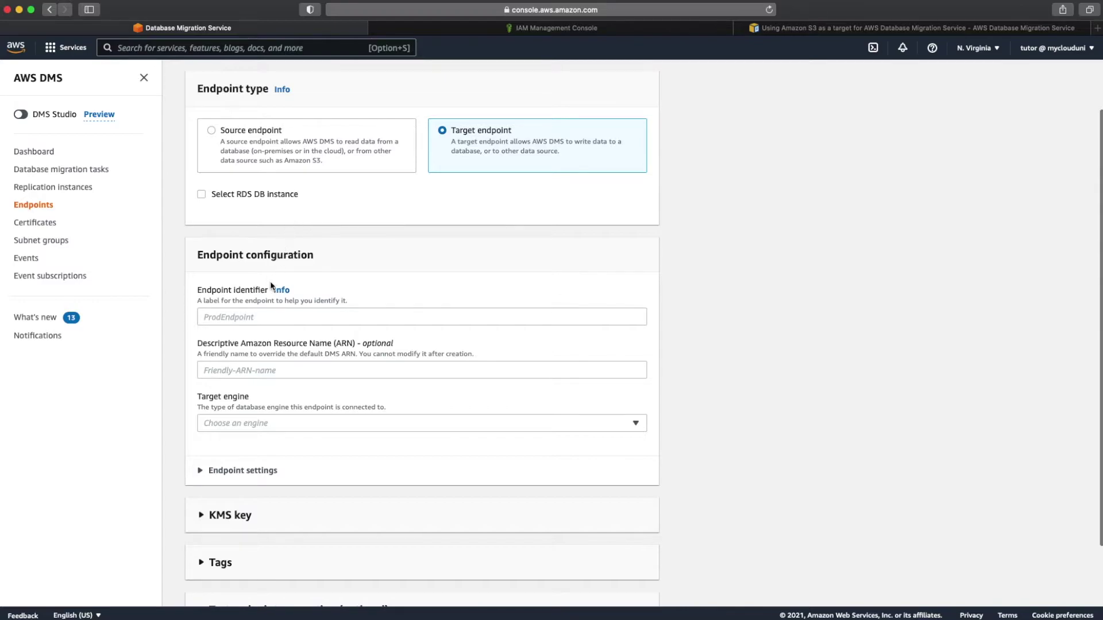
{"action": "left_click", "coordinate": [267, 320]}
{"action": "type", "text": "my-s"}
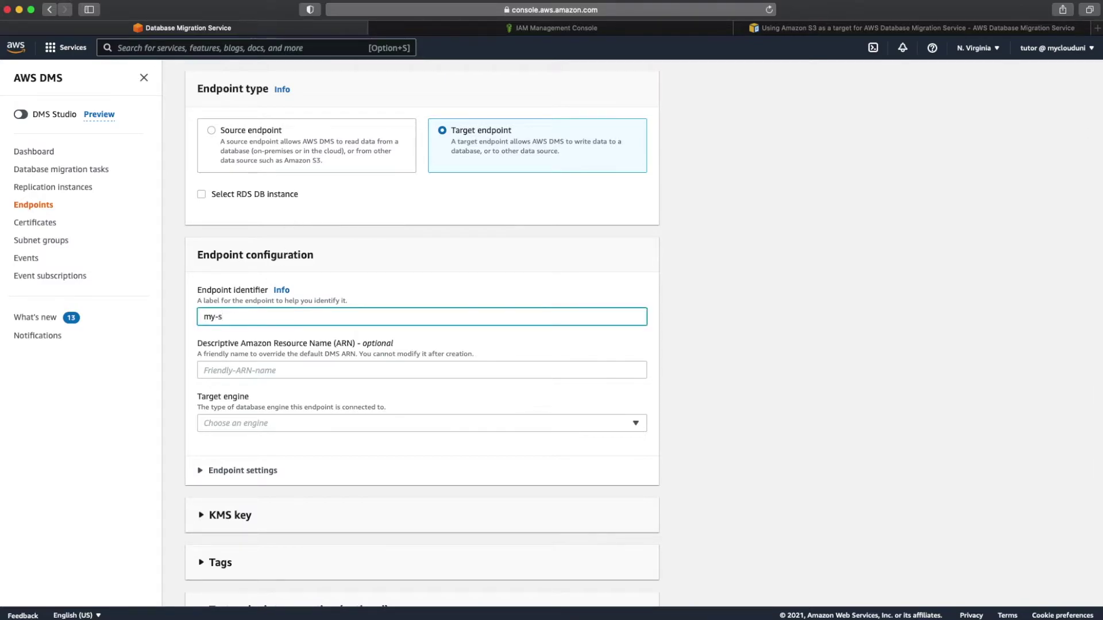
{"action": "type", "text": "3-target-=ndpoi"}
{"action": "scroll", "coordinate": [348, 408], "scroll_direction": "down", "scroll_amount": 3}
{"action": "left_click", "coordinate": [358, 354]}
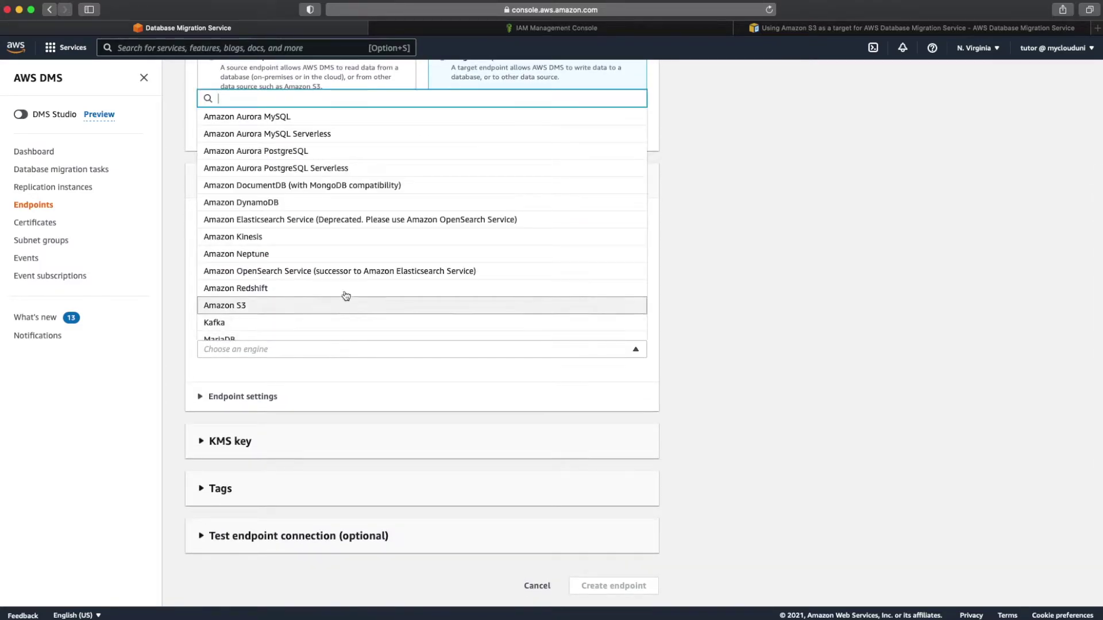
{"action": "scroll", "coordinate": [347, 296], "scroll_direction": "down", "scroll_amount": 3}
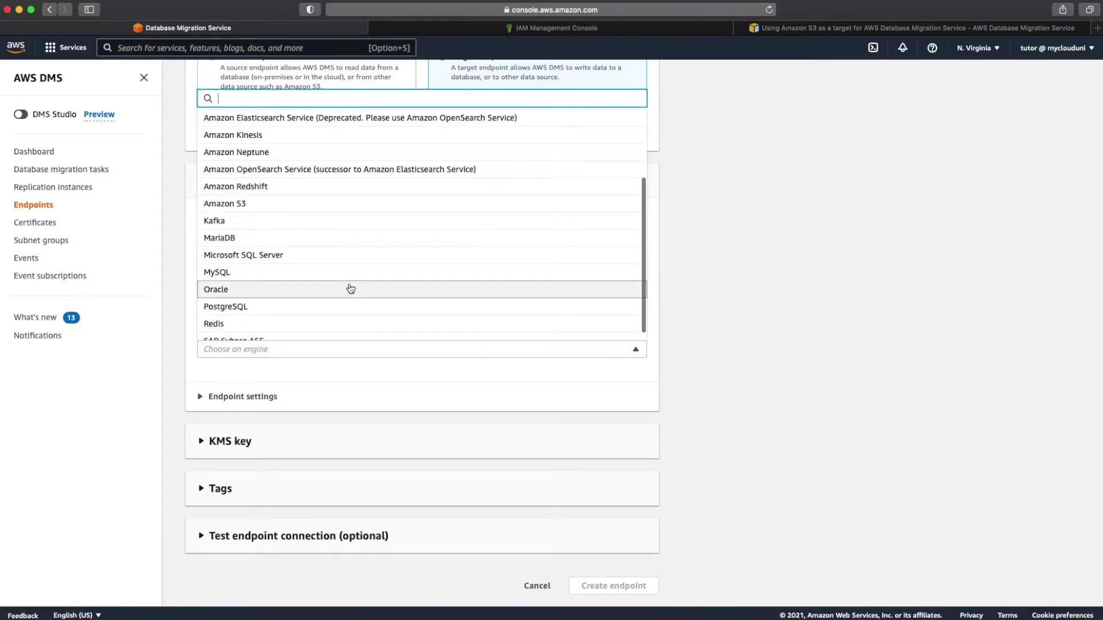
{"action": "left_click", "coordinate": [333, 204]}
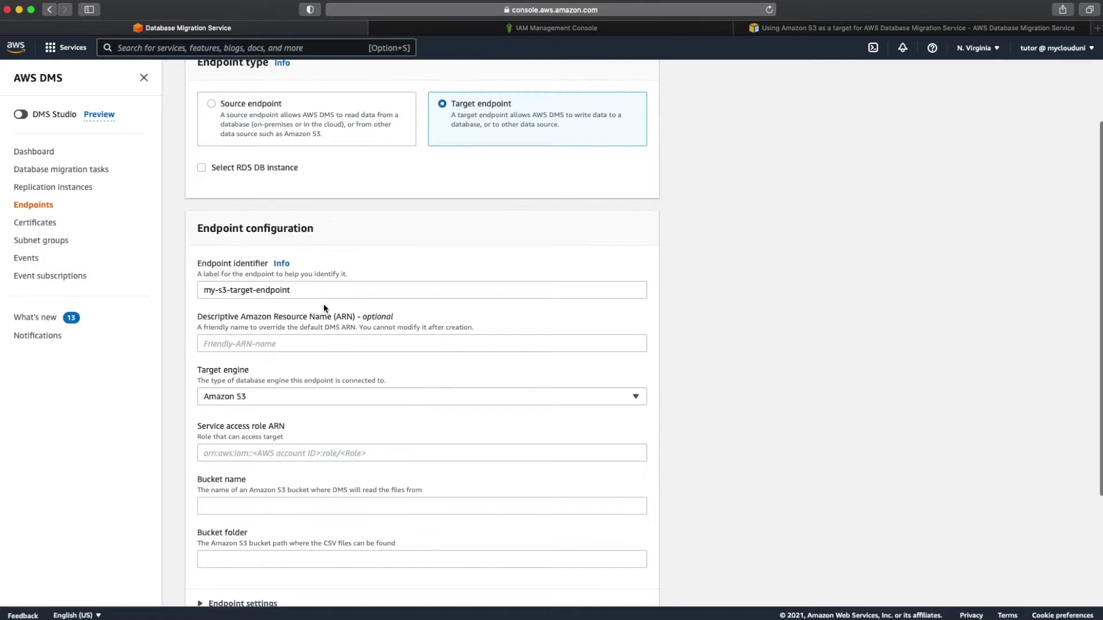
{"action": "scroll", "coordinate": [327, 381], "scroll_direction": "down", "scroll_amount": 3}
{"action": "left_click", "coordinate": [311, 376]}
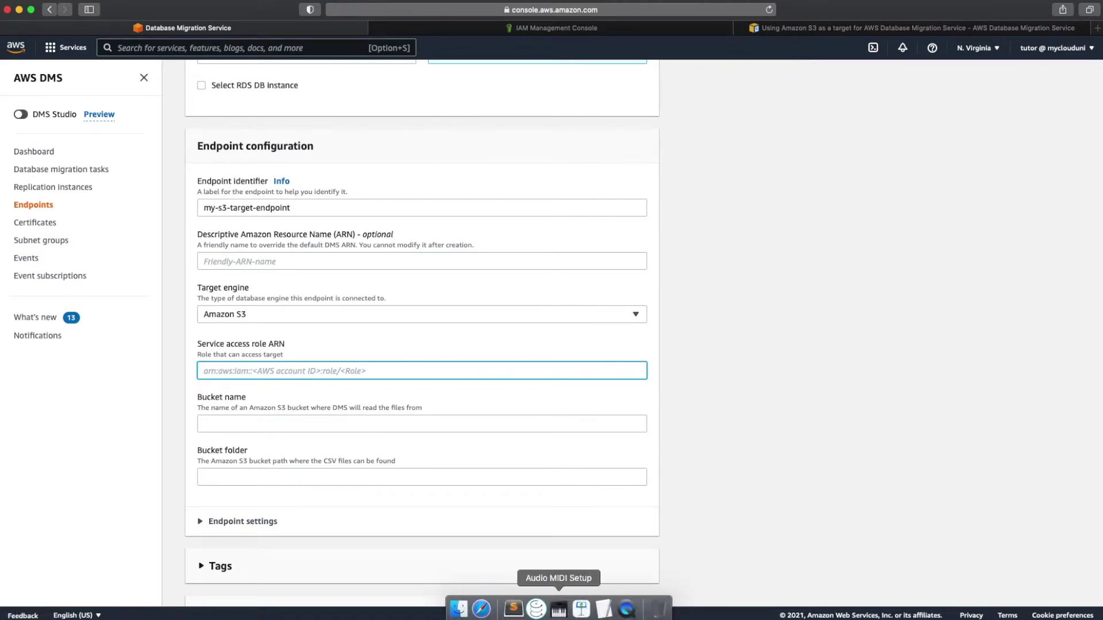
Step: Paste the DMS-S3-Access-Role ARN from the notes as the service access role ARN, removing the label
{"action": "left_click", "coordinate": [604, 610]}
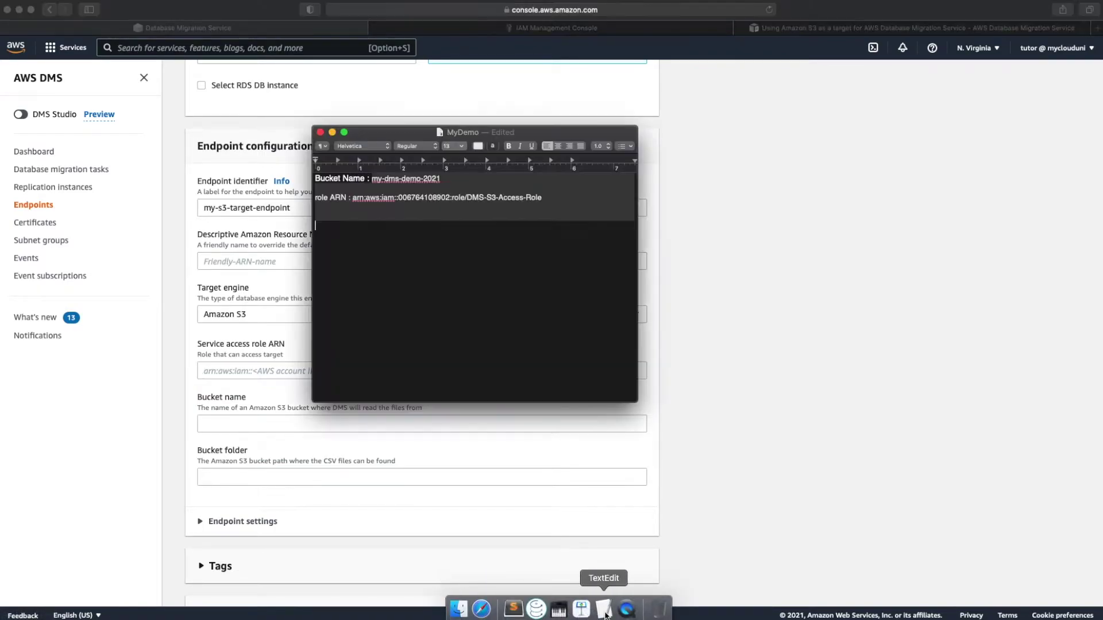
{"action": "triple_click", "coordinate": [462, 198]}
{"action": "right_click", "coordinate": [462, 199]}
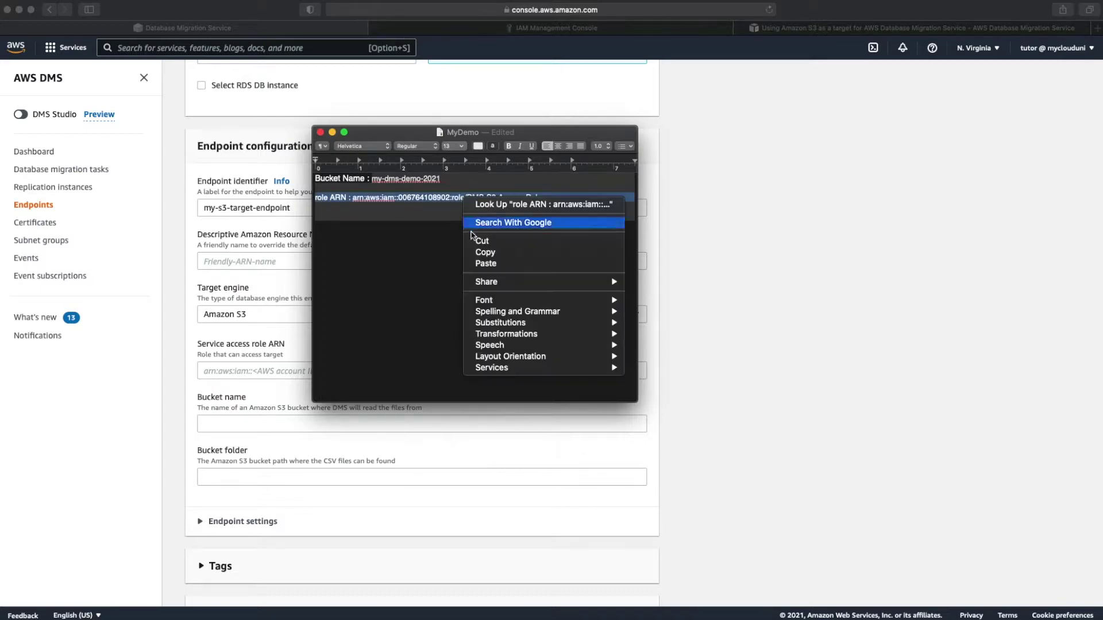
{"action": "left_click", "coordinate": [478, 253]}
{"action": "left_click", "coordinate": [238, 371]}
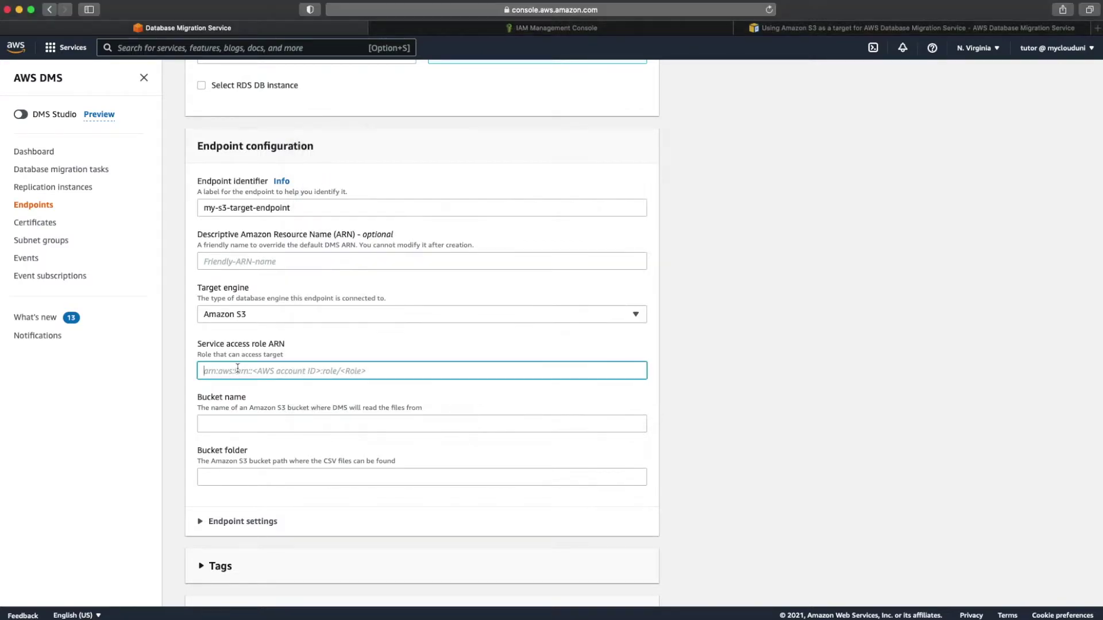
{"action": "key", "text": "super+v"}
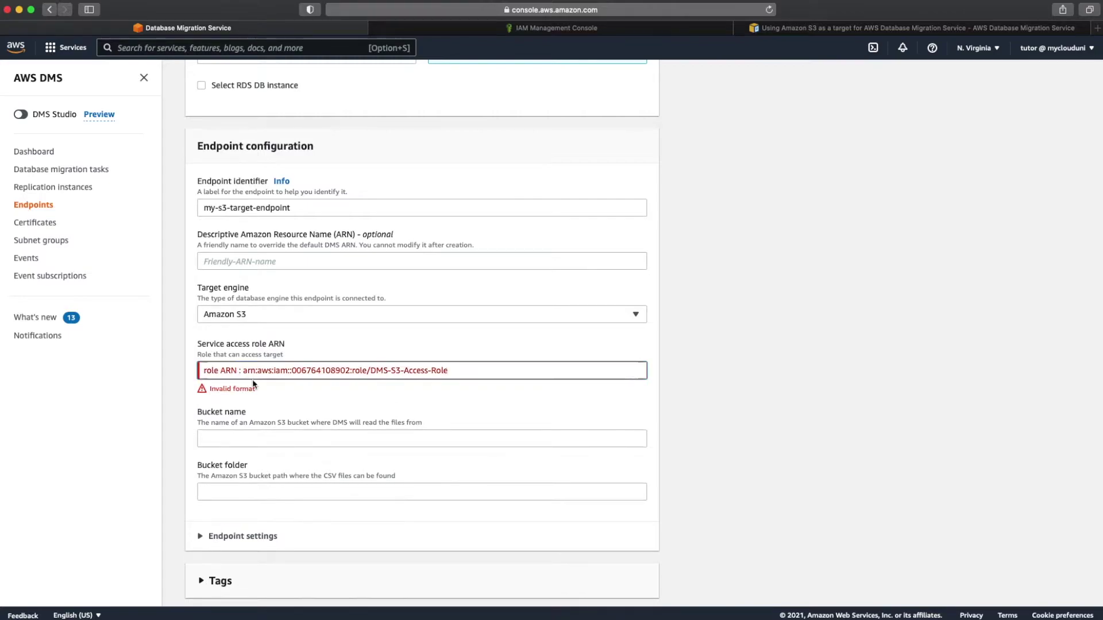
{"action": "left_click", "coordinate": [243, 371]}
{"action": "key", "text": "shift+super+Right"}
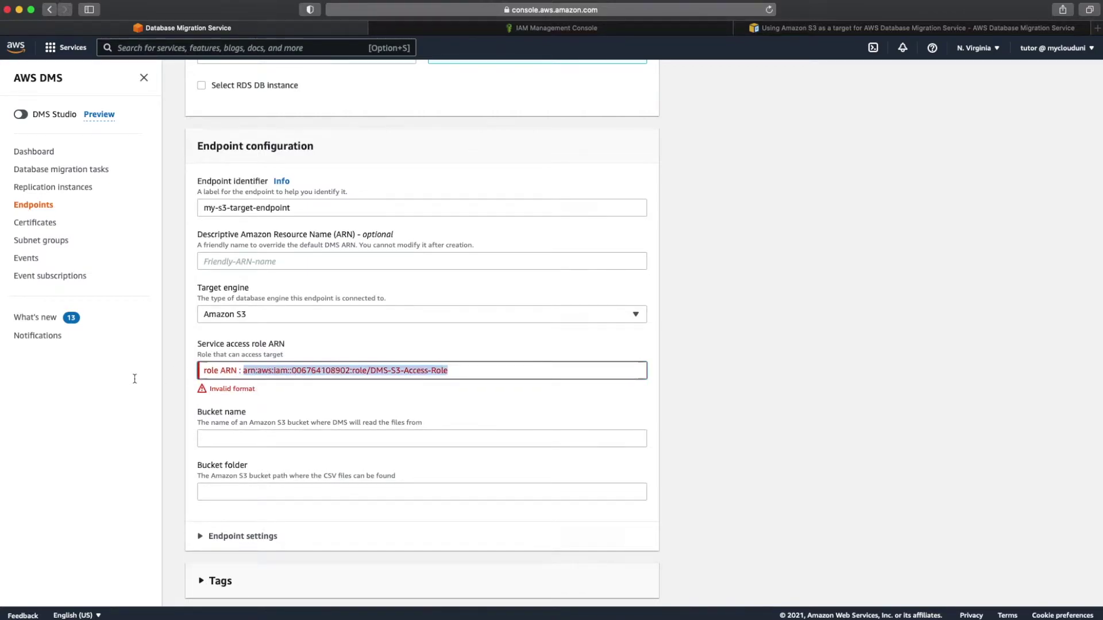
{"action": "key", "text": "Left"}
{"action": "key", "text": "shift+super+Left"}
{"action": "key", "text": "BackSpace"}
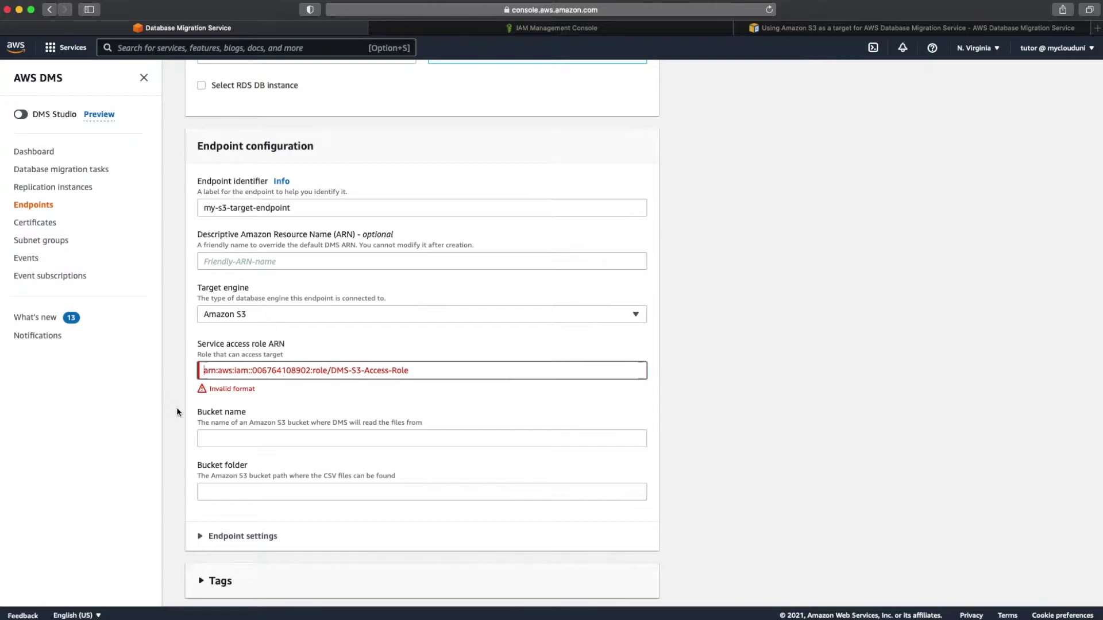
{"action": "left_click", "coordinate": [263, 421]}
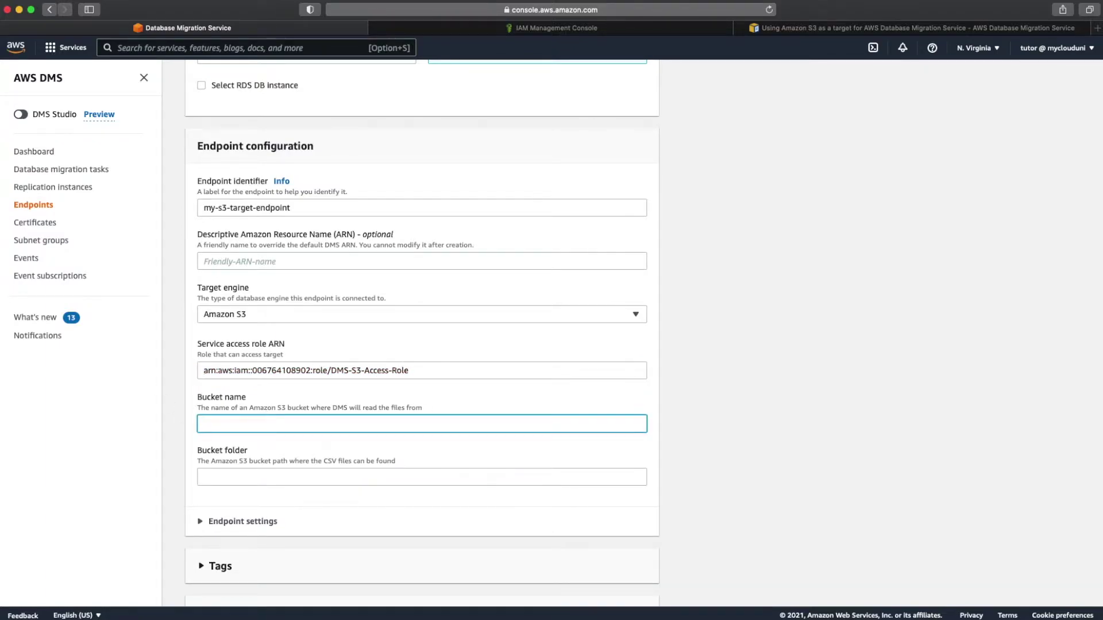
Step: Copy my-dms-demo-2021 from the notes and paste it into the Bucket name field
{"action": "mouse_move", "coordinate": [551, 617]}
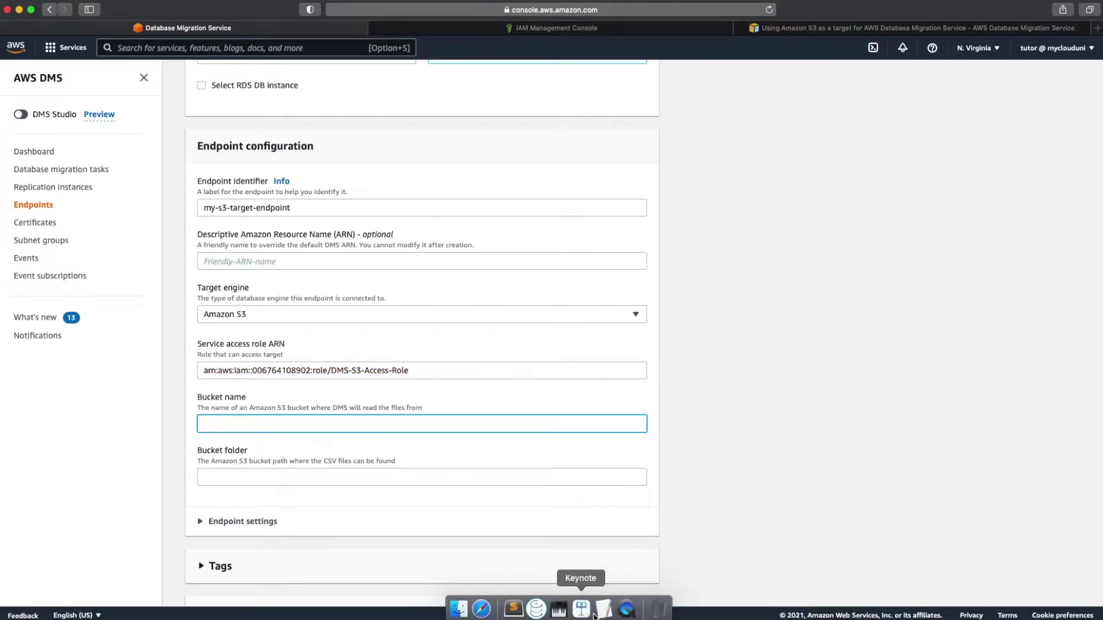
{"action": "left_click", "coordinate": [606, 613]}
{"action": "left_click_drag", "start_coordinate": [445, 180], "coordinate": [372, 180]}
{"action": "right_click", "coordinate": [388, 179]}
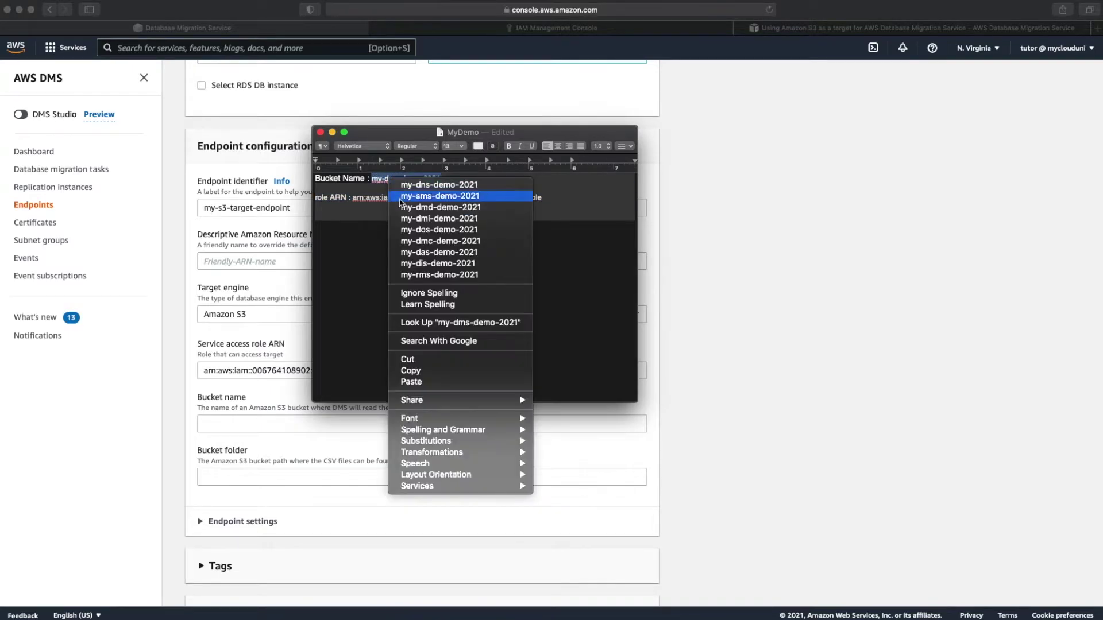
{"action": "left_click", "coordinate": [402, 375]}
{"action": "left_click", "coordinate": [271, 423]}
{"action": "left_click", "coordinate": [271, 423]}
{"action": "key", "text": "super+v"}
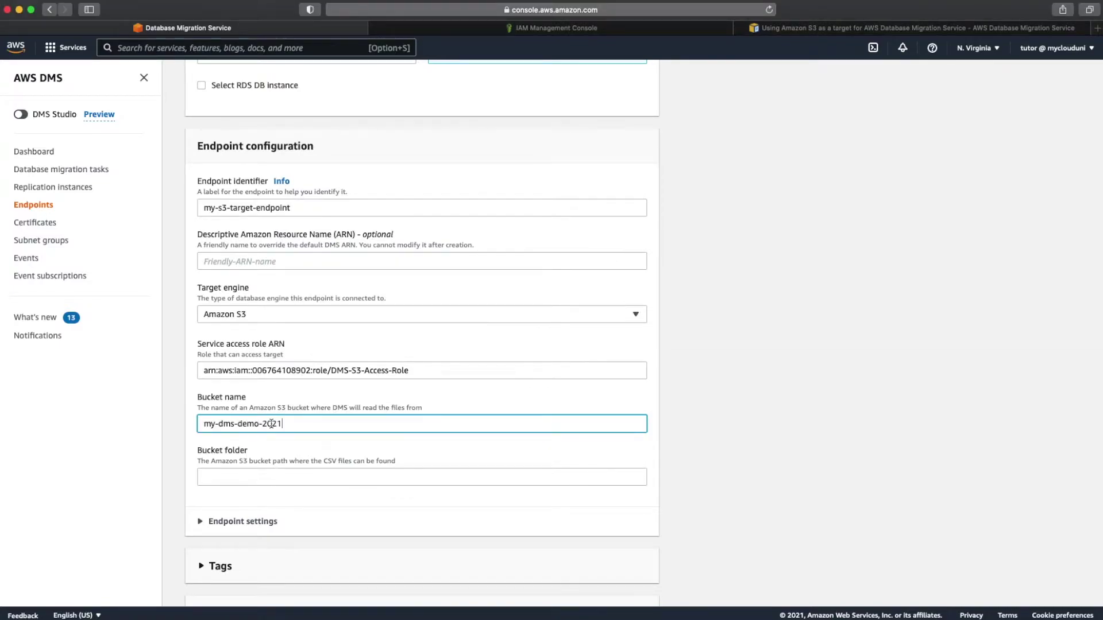
{"action": "left_click", "coordinate": [258, 485]}
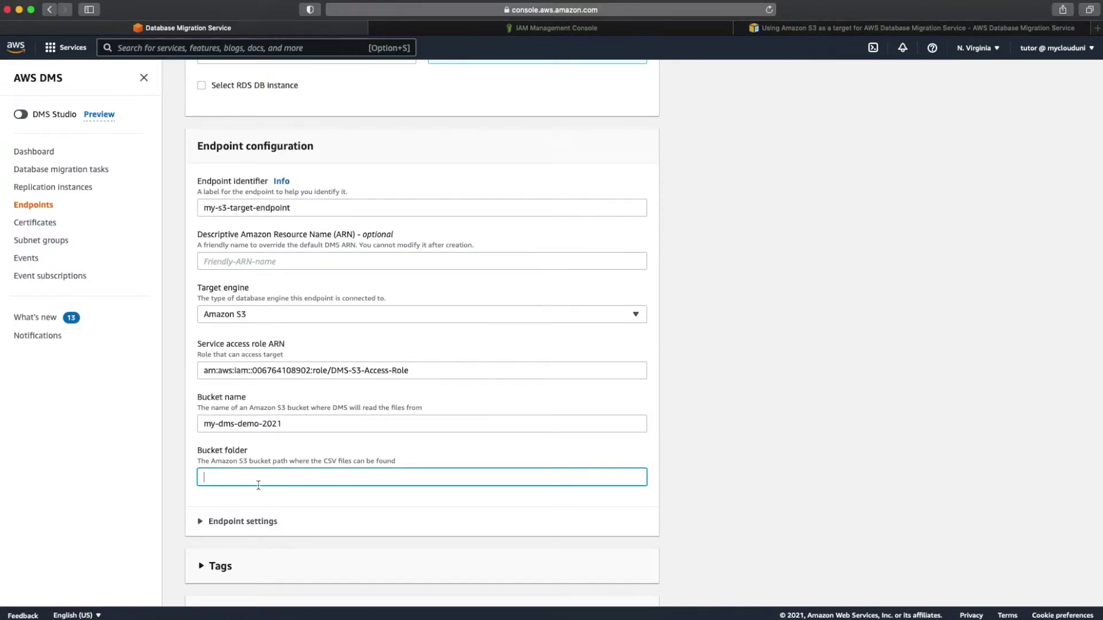
Step: Set the bucket folder to dms
{"action": "type", "text": "dms-"}
{"action": "key", "text": "BackSpace"}
{"action": "scroll", "coordinate": [438, 476], "scroll_direction": "down", "scroll_amount": 2}
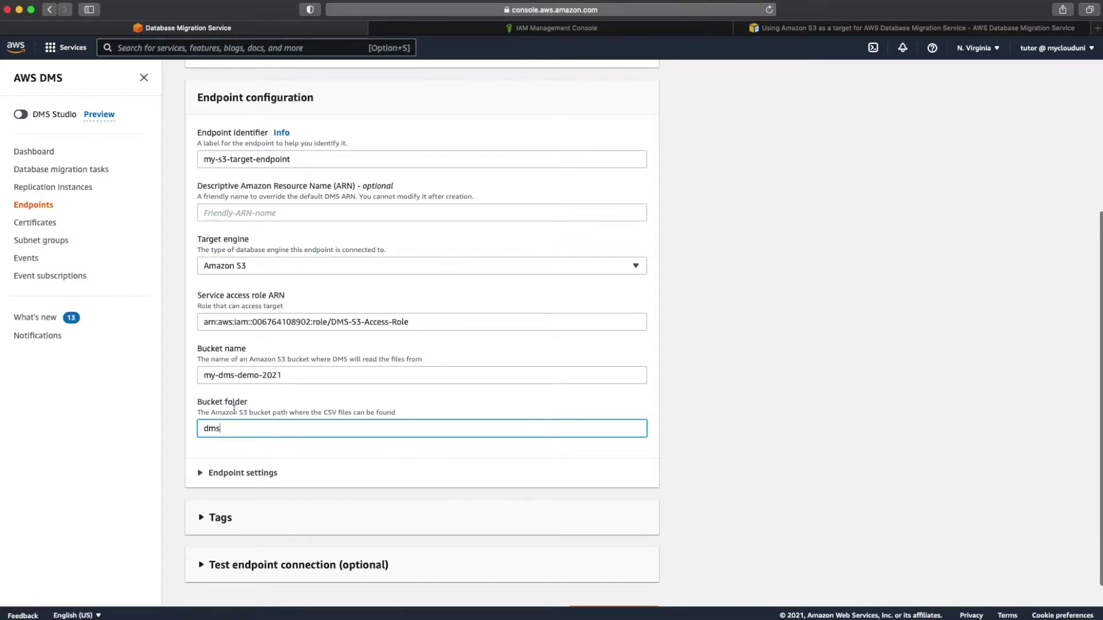
{"action": "scroll", "coordinate": [261, 454], "scroll_direction": "down", "scroll_amount": 1}
{"action": "scroll", "coordinate": [261, 454], "scroll_direction": "down", "scroll_amount": 1}
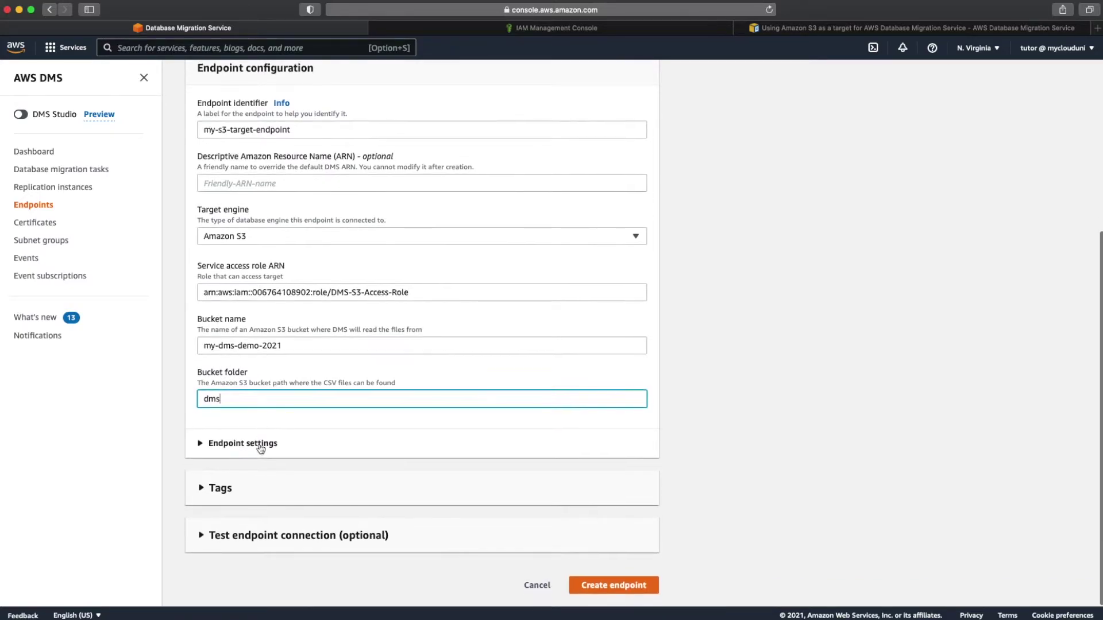
Step: Leave Endpoint settings empty after adding and removing a row, then expand Test endpoint connection
{"action": "left_click", "coordinate": [260, 445]}
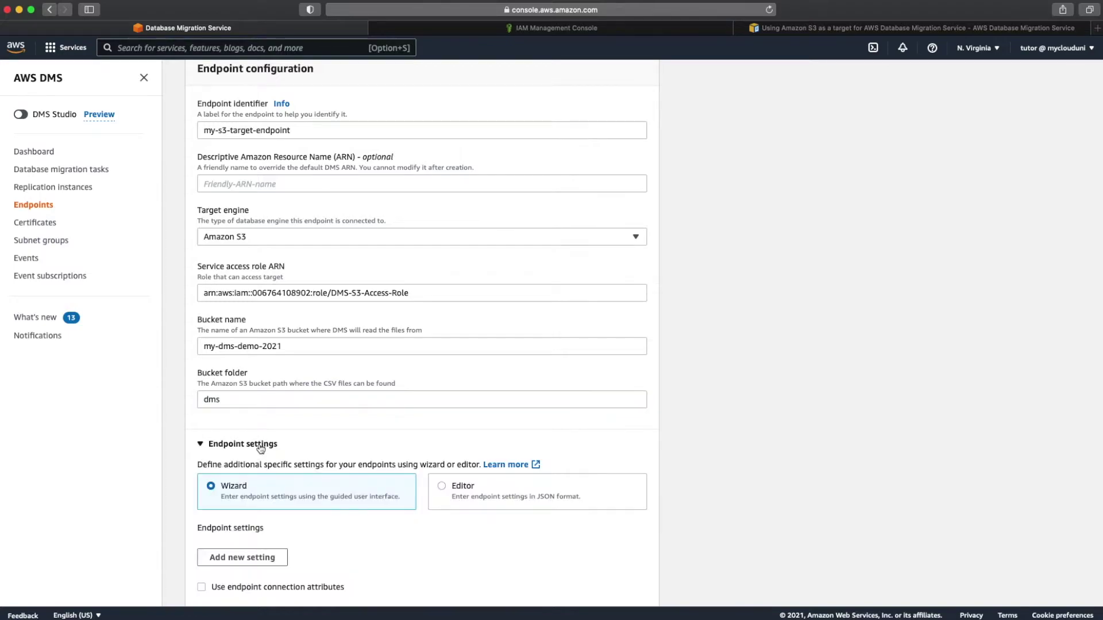
{"action": "scroll", "coordinate": [256, 442], "scroll_direction": "down", "scroll_amount": 5}
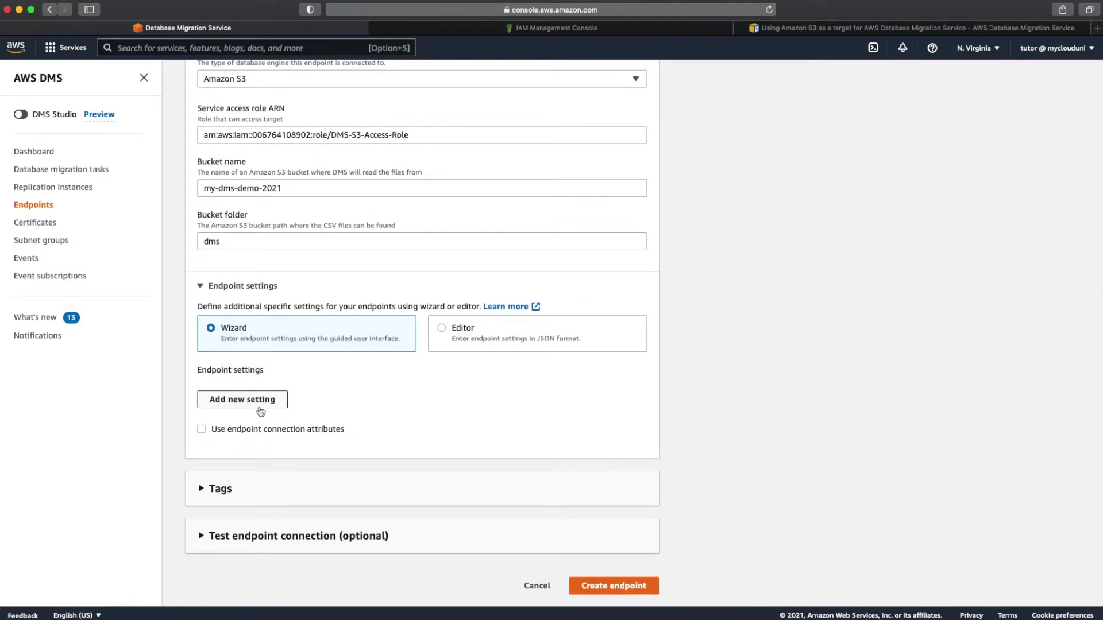
{"action": "left_click", "coordinate": [260, 409]}
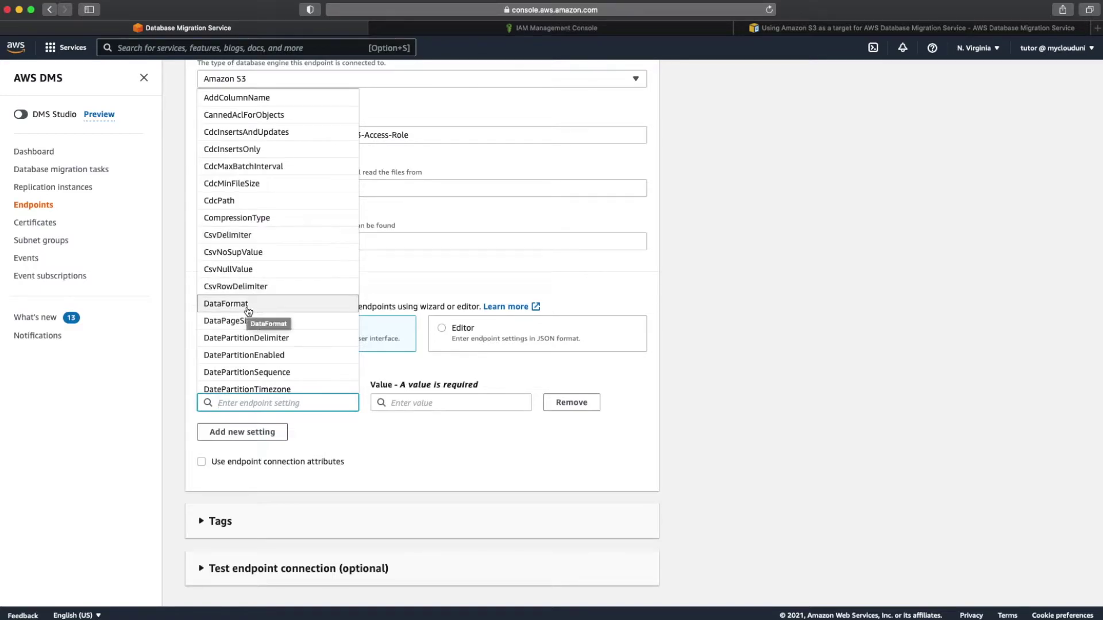
{"action": "scroll", "coordinate": [250, 310], "scroll_direction": "down", "scroll_amount": 3}
{"action": "scroll", "coordinate": [258, 311], "scroll_direction": "down", "scroll_amount": 1}
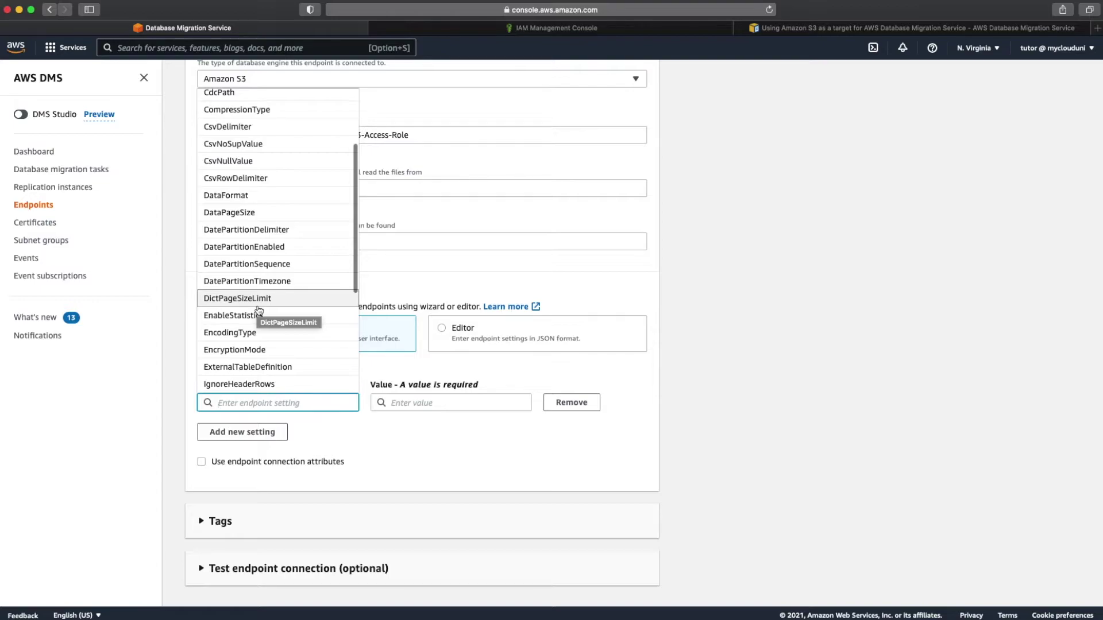
{"action": "scroll", "coordinate": [258, 311], "scroll_direction": "down", "scroll_amount": 1}
{"action": "scroll", "coordinate": [260, 313], "scroll_direction": "up", "scroll_amount": 2}
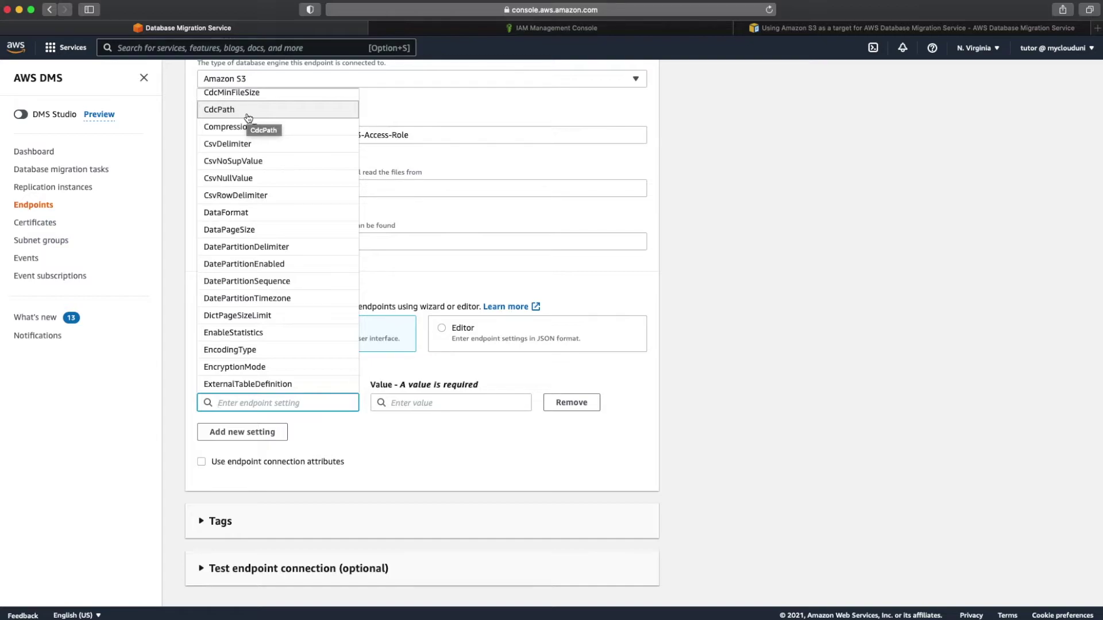
{"action": "scroll", "coordinate": [248, 118], "scroll_direction": "up", "scroll_amount": 5}
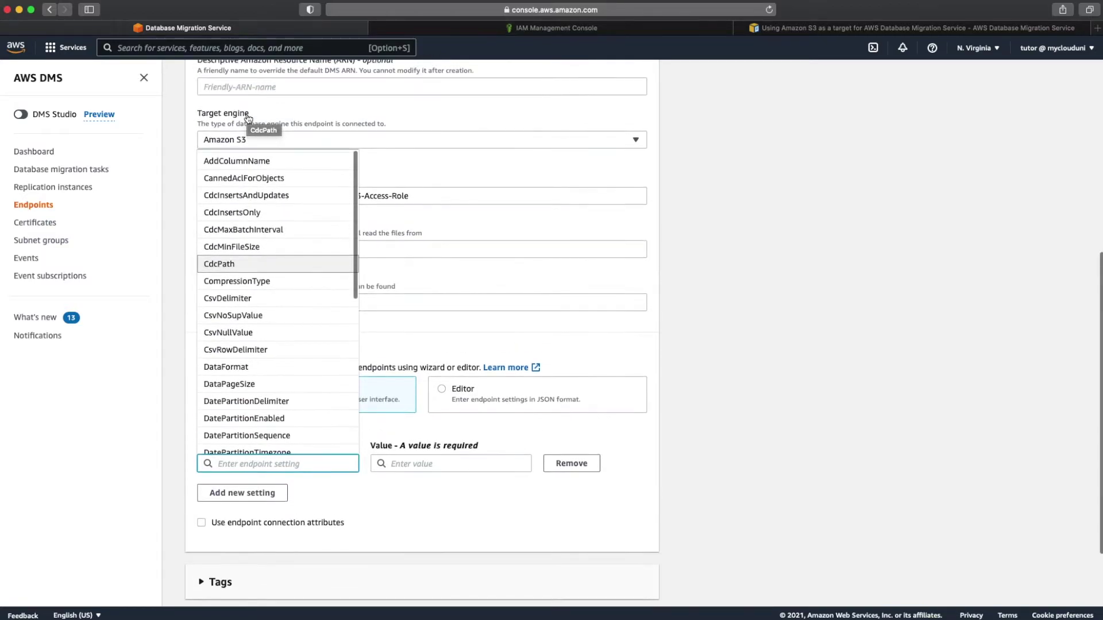
{"action": "left_click", "coordinate": [646, 284]}
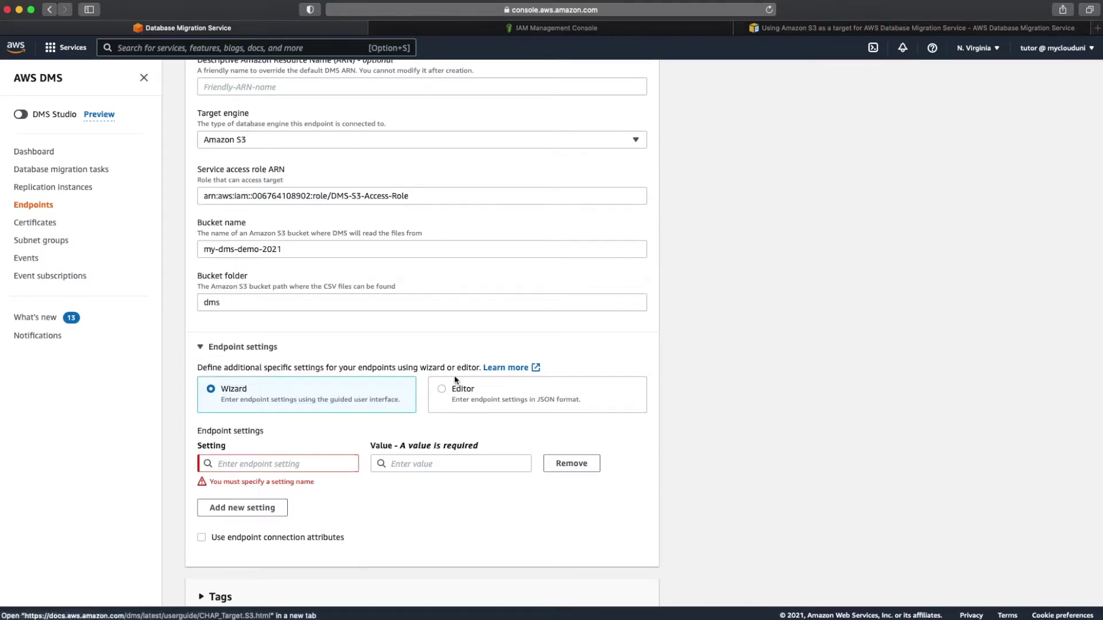
{"action": "left_click", "coordinate": [595, 465]}
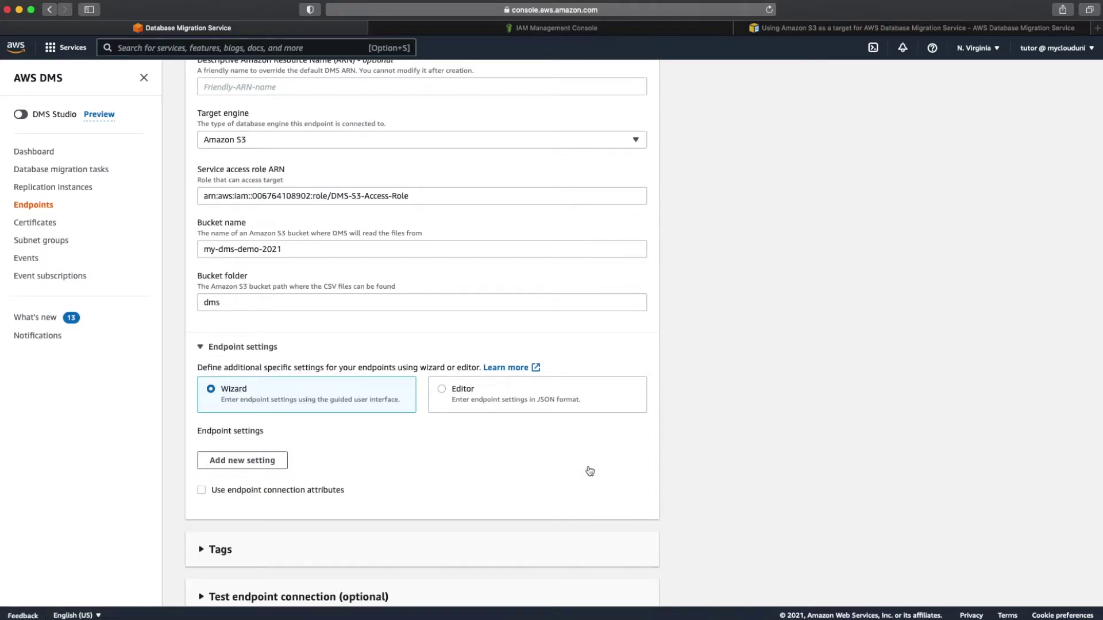
{"action": "left_click", "coordinate": [251, 347]}
{"action": "scroll", "coordinate": [244, 447], "scroll_direction": "down", "scroll_amount": 1}
{"action": "left_click", "coordinate": [305, 540]}
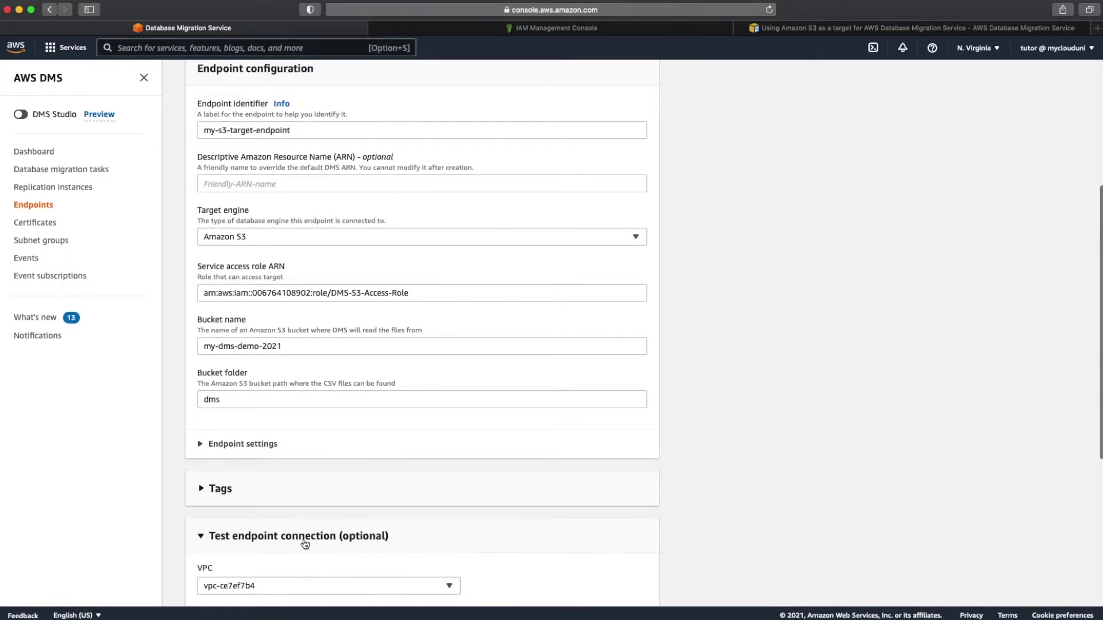
Step: Keep my-dms-rep-instance, create the S3 target endpoint, then search the console for rds
{"action": "scroll", "coordinate": [305, 543], "scroll_direction": "down", "scroll_amount": 5}
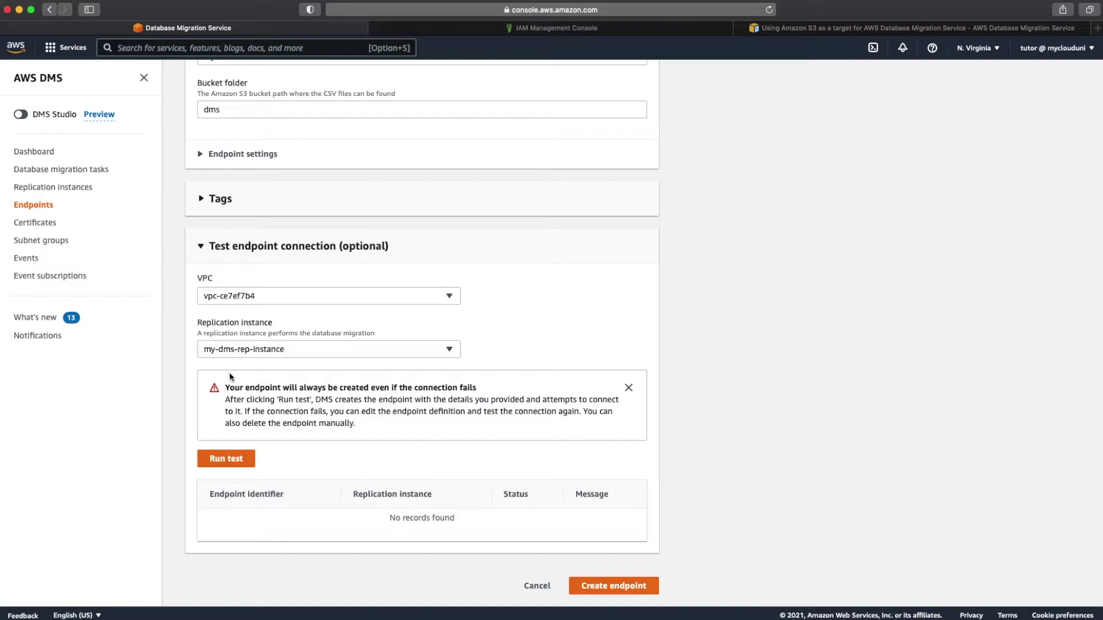
{"action": "left_click", "coordinate": [257, 353]}
{"action": "left_click", "coordinate": [257, 354]}
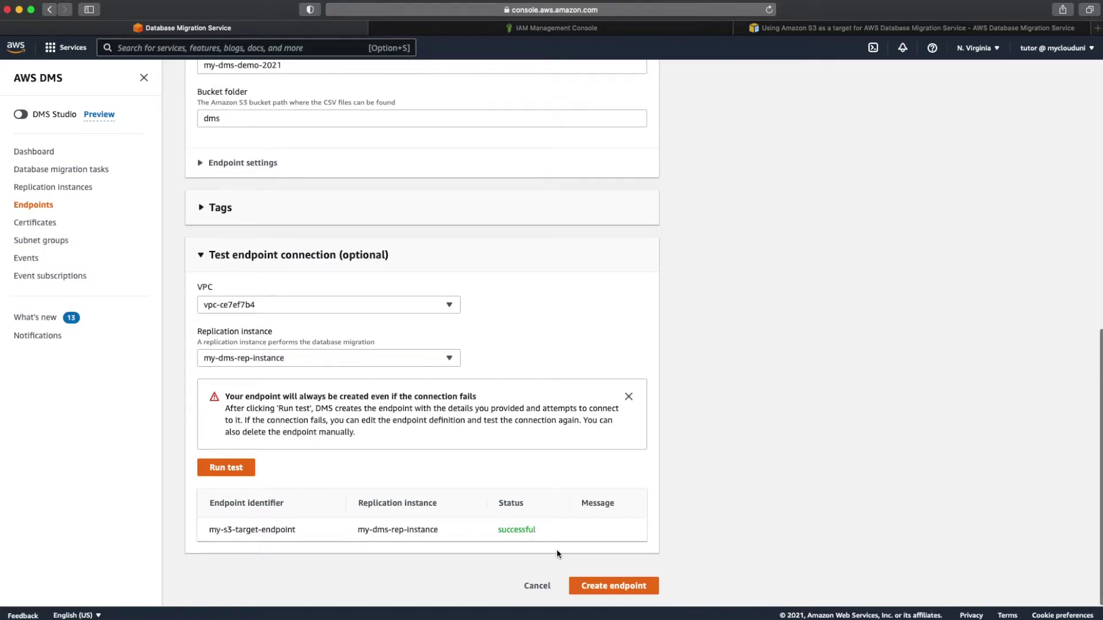
{"action": "left_click", "coordinate": [591, 586]}
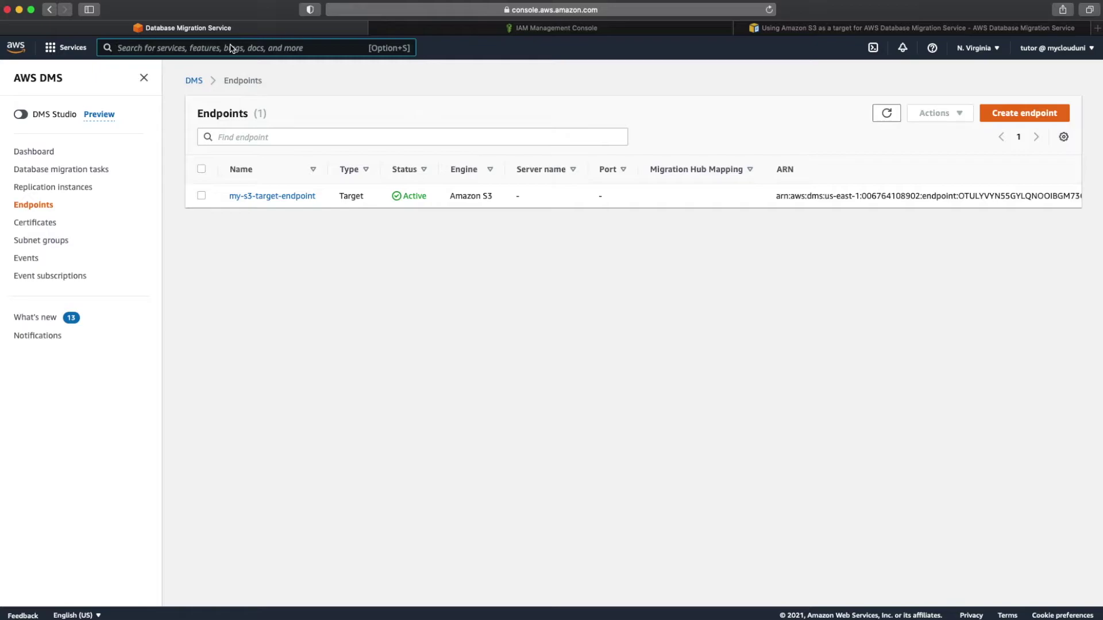
{"action": "type", "text": "rds"}
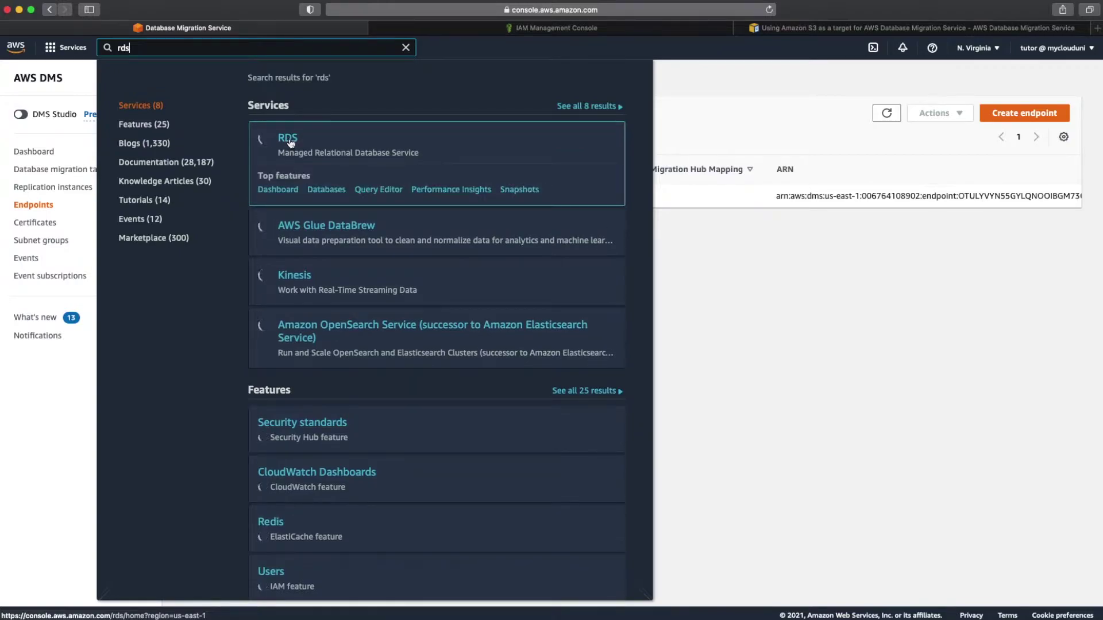
Step: Open the my-source-rds cluster details in RDS Databases and copy its writer endpoint address
{"action": "left_click", "coordinate": [288, 140]}
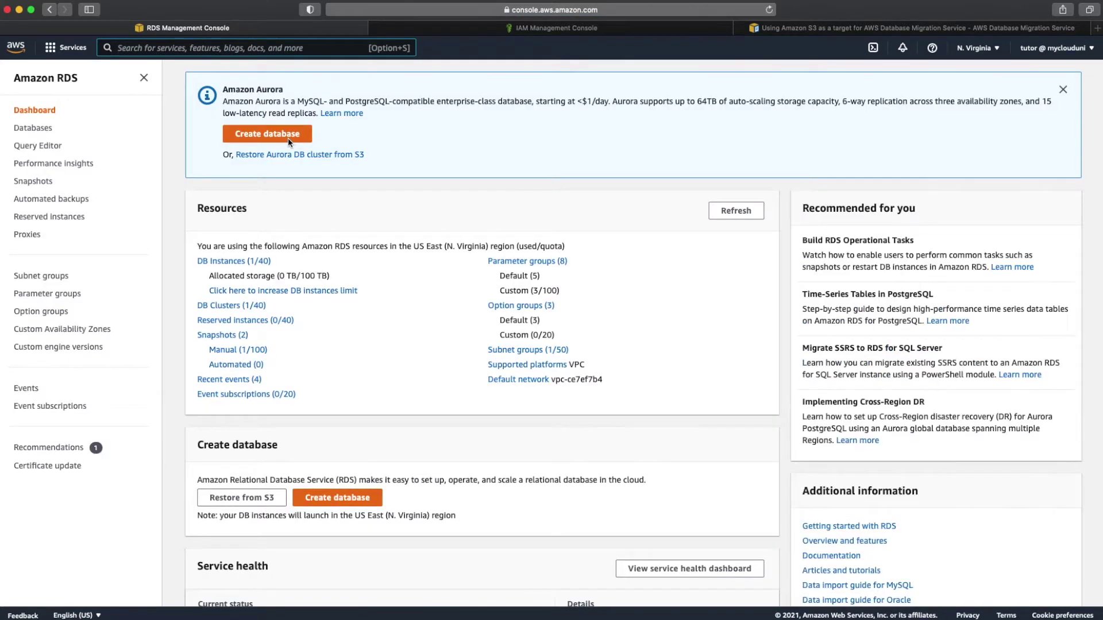
{"action": "left_click", "coordinate": [235, 263]}
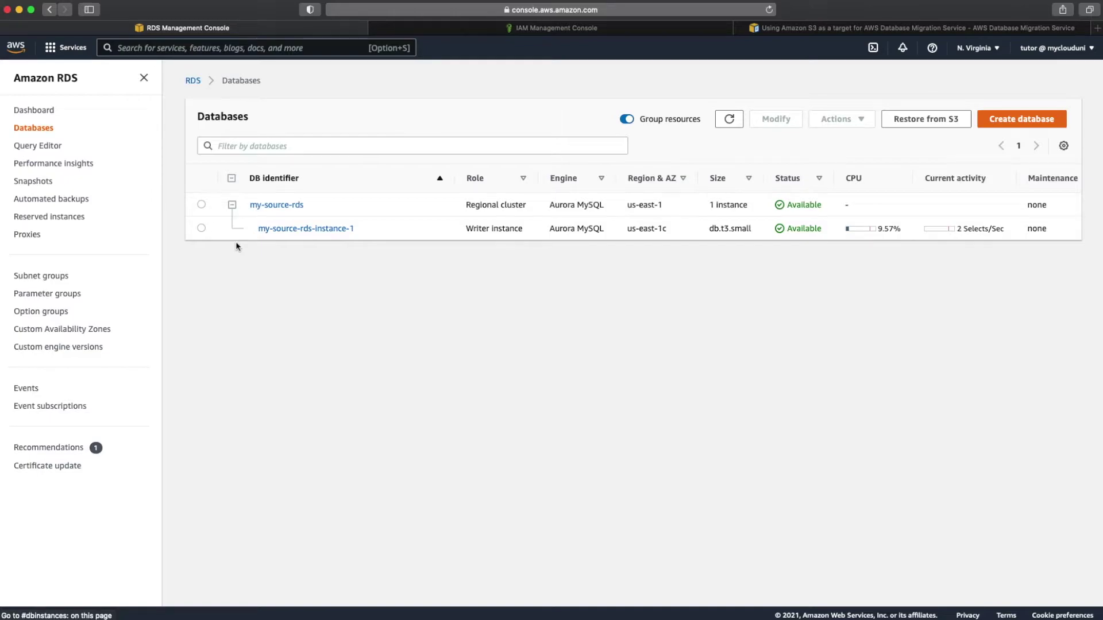
{"action": "left_click", "coordinate": [201, 204]}
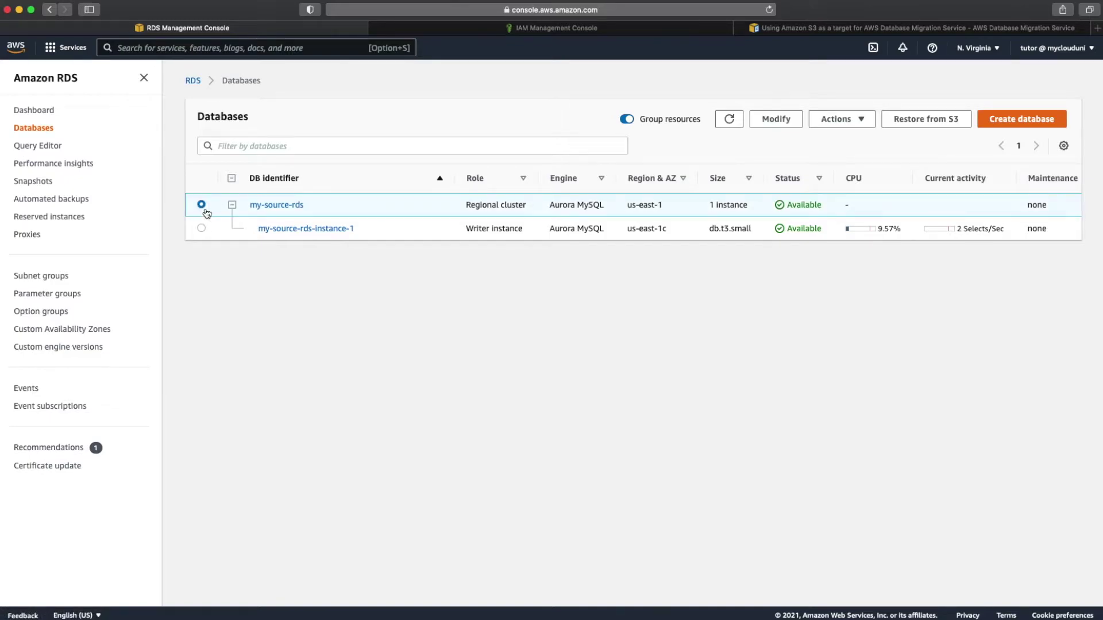
{"action": "left_click", "coordinate": [289, 206]}
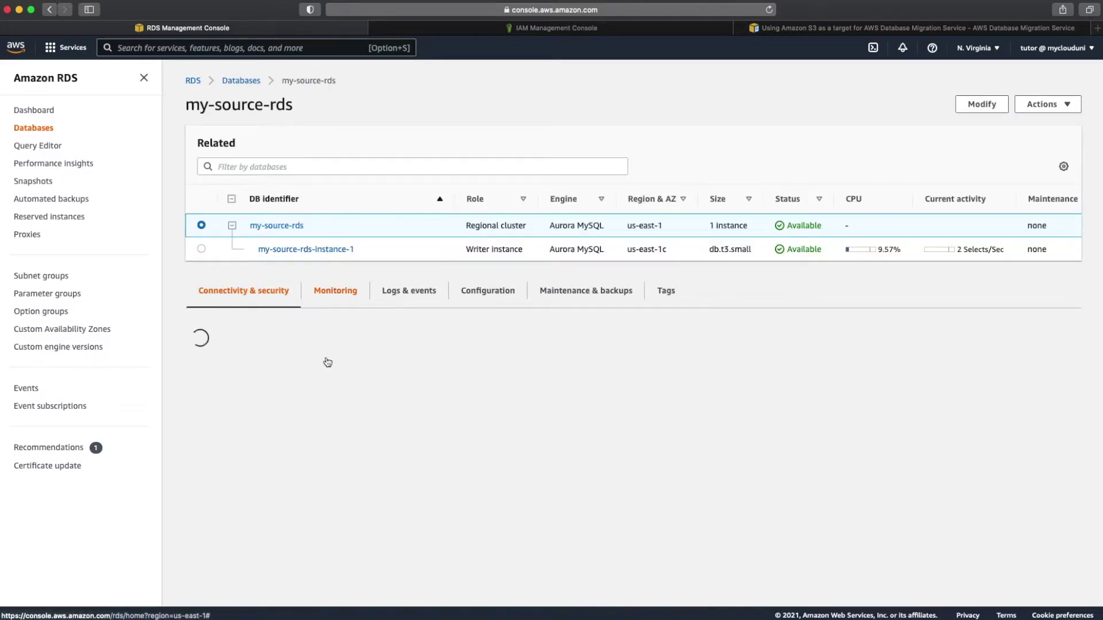
{"action": "left_click", "coordinate": [238, 427]}
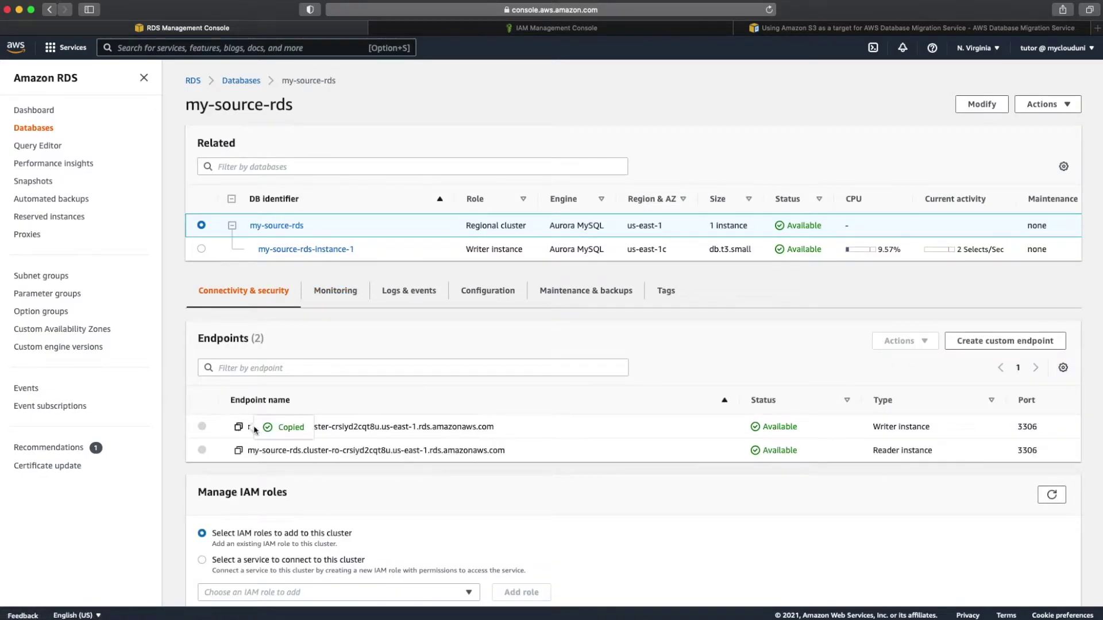
Step: Paste the writer endpoint into the MyDemo notes after 'RDS Endpoint :', then return to the cluster page
{"action": "mouse_move", "coordinate": [551, 618]}
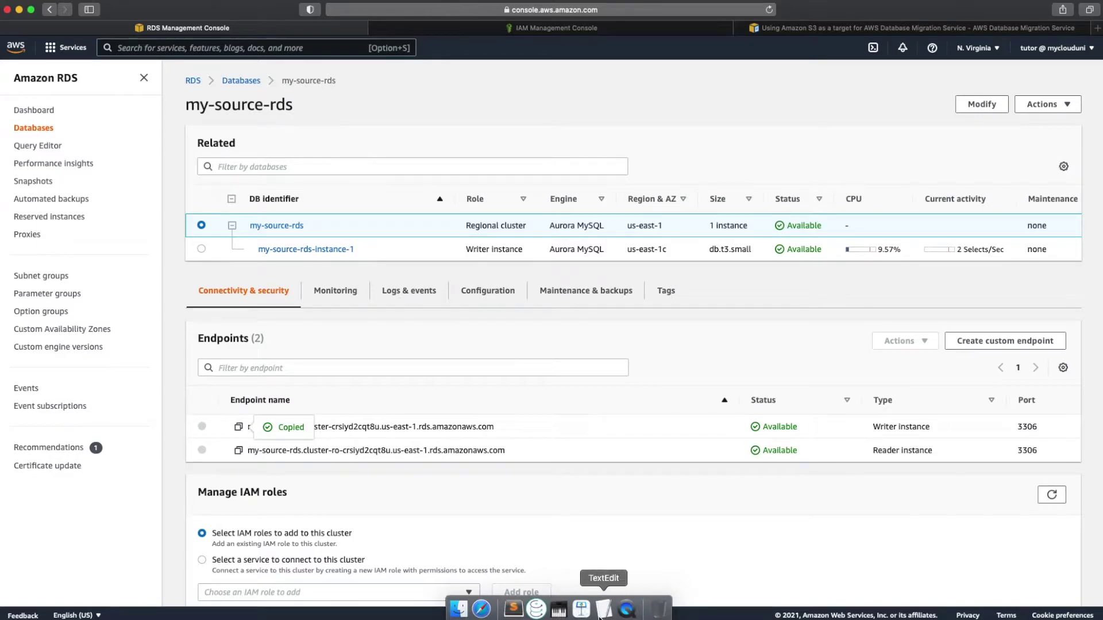
{"action": "left_click", "coordinate": [602, 610]}
{"action": "key", "text": "Return"}
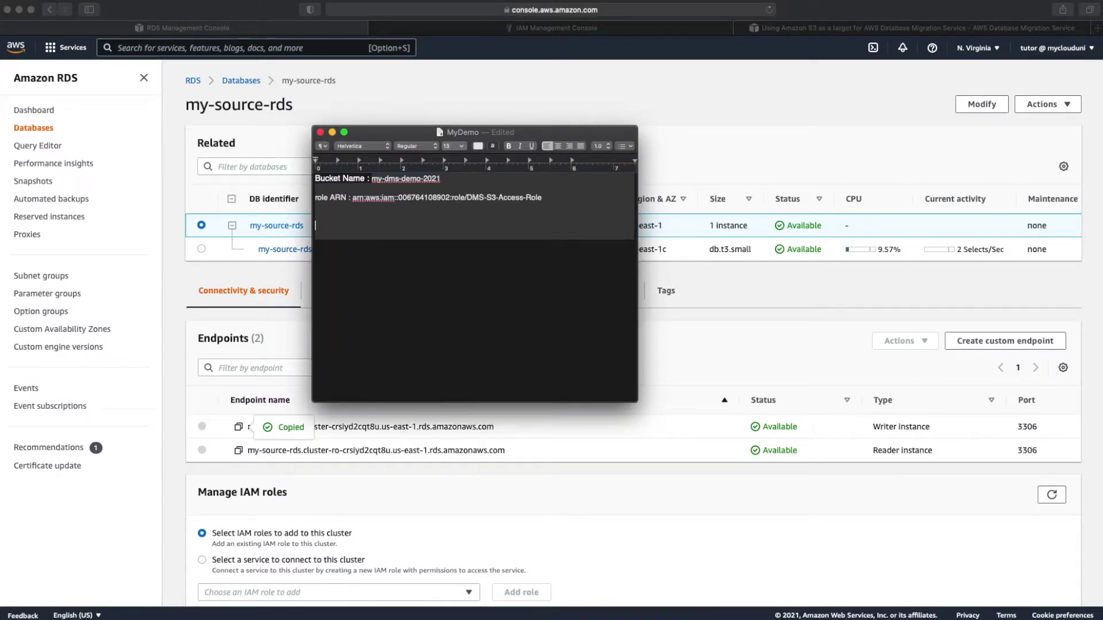
{"action": "type", "text": "RDS Endpoint :"}
{"action": "key", "text": "super+v"}
{"action": "key", "text": "Return"}
{"action": "key", "text": "Return"}
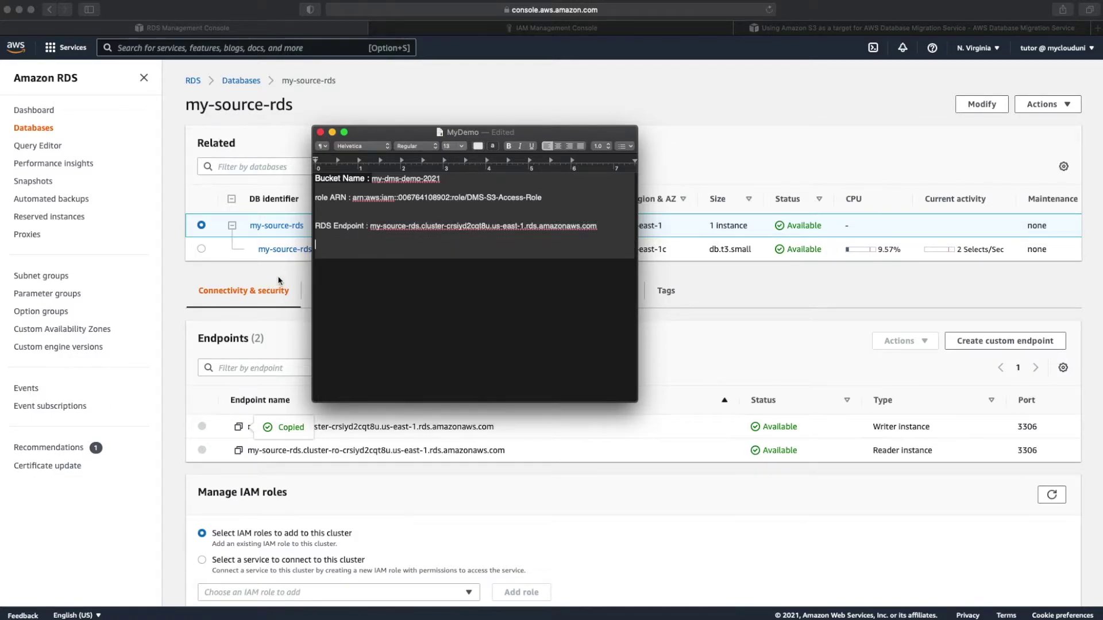
{"action": "left_click", "coordinate": [279, 282]}
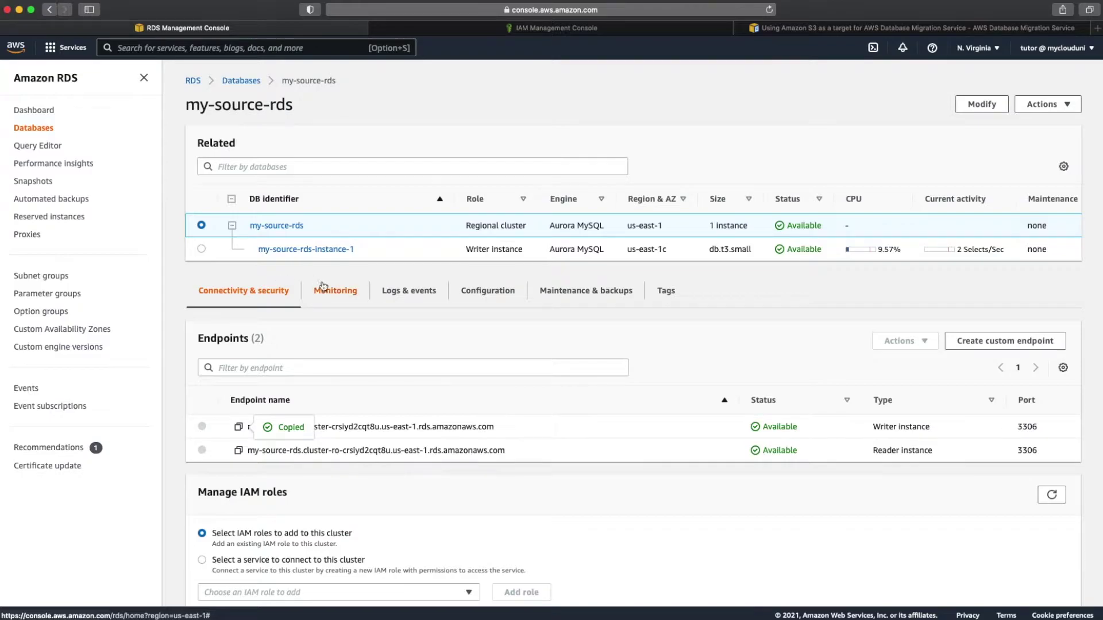
{"action": "scroll", "coordinate": [328, 288], "scroll_direction": "down", "scroll_amount": 3}
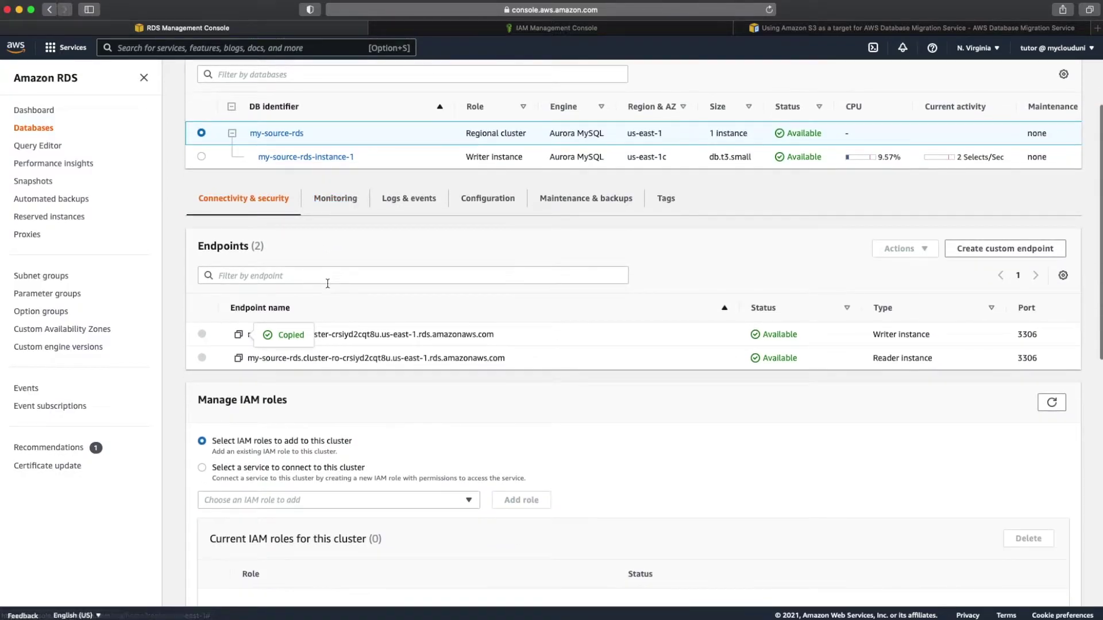
Step: Open my-source-rds-instance-1 and its default security group sg-77546430, reviewing inbound and outbound rules
{"action": "left_click", "coordinate": [326, 156]}
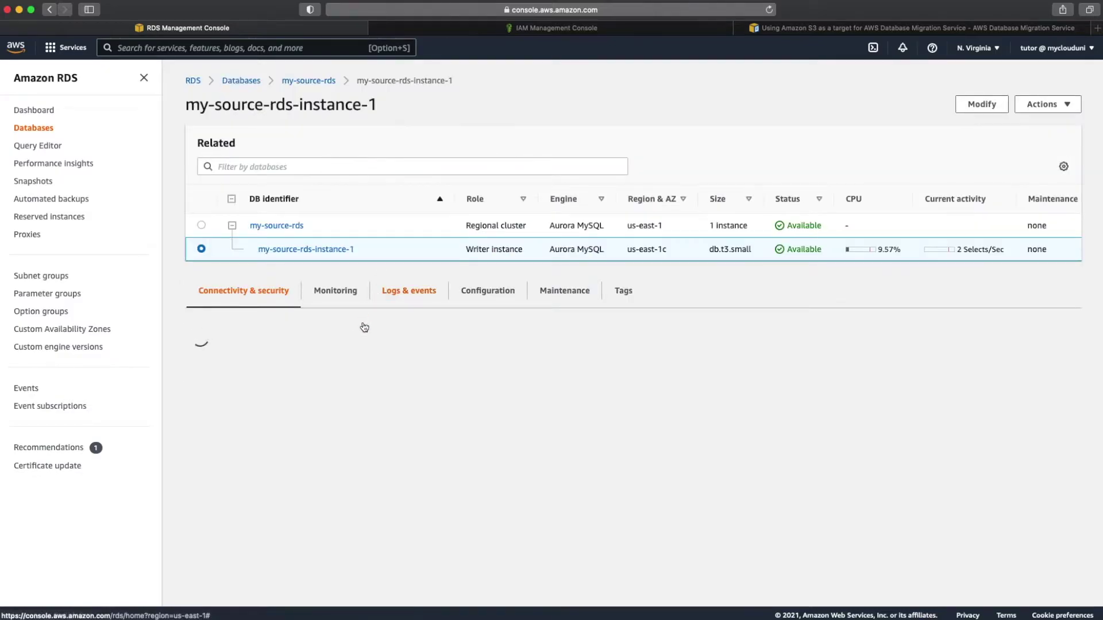
{"action": "scroll", "coordinate": [363, 321], "scroll_direction": "down", "scroll_amount": 1}
{"action": "scroll", "coordinate": [749, 341], "scroll_direction": "up", "scroll_amount": 1}
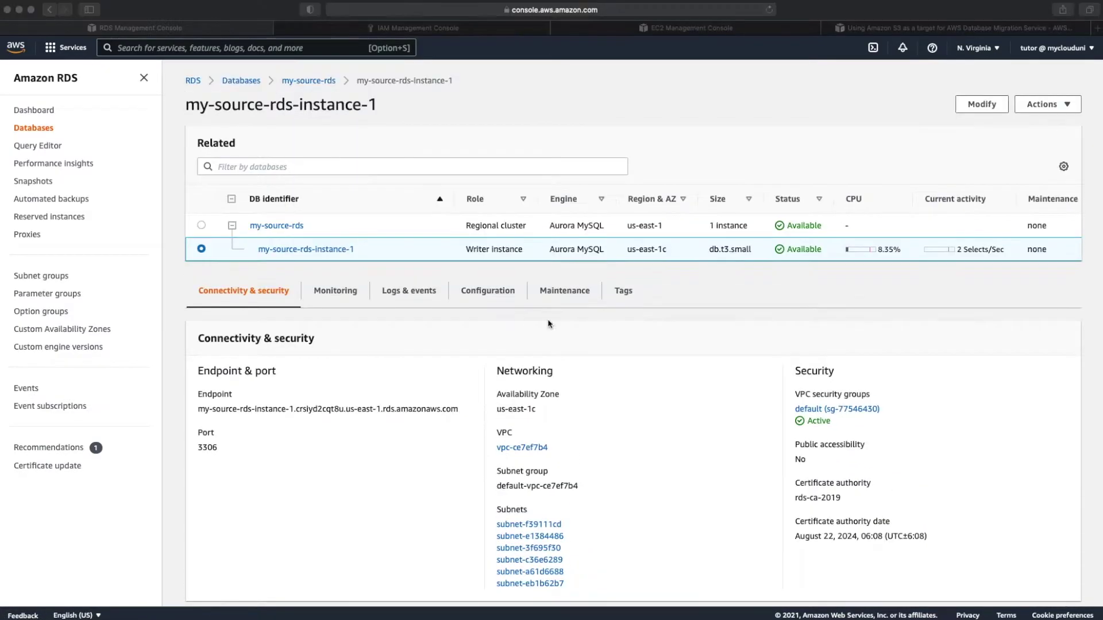
{"action": "left_click", "coordinate": [829, 410]}
{"action": "left_click", "coordinate": [829, 410]}
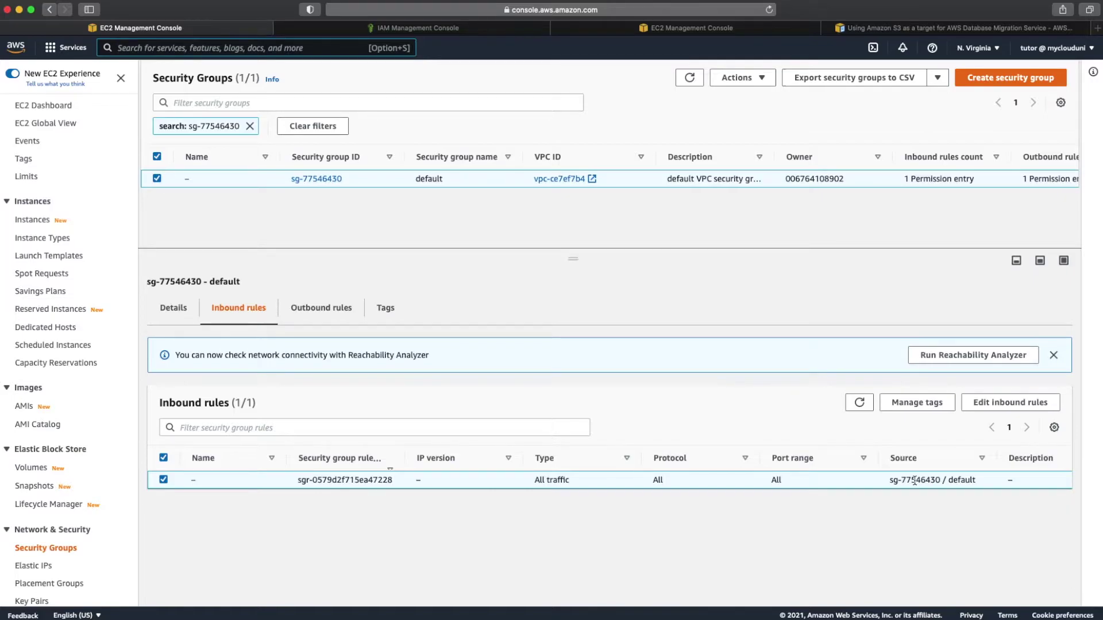
{"action": "left_click", "coordinate": [322, 313]}
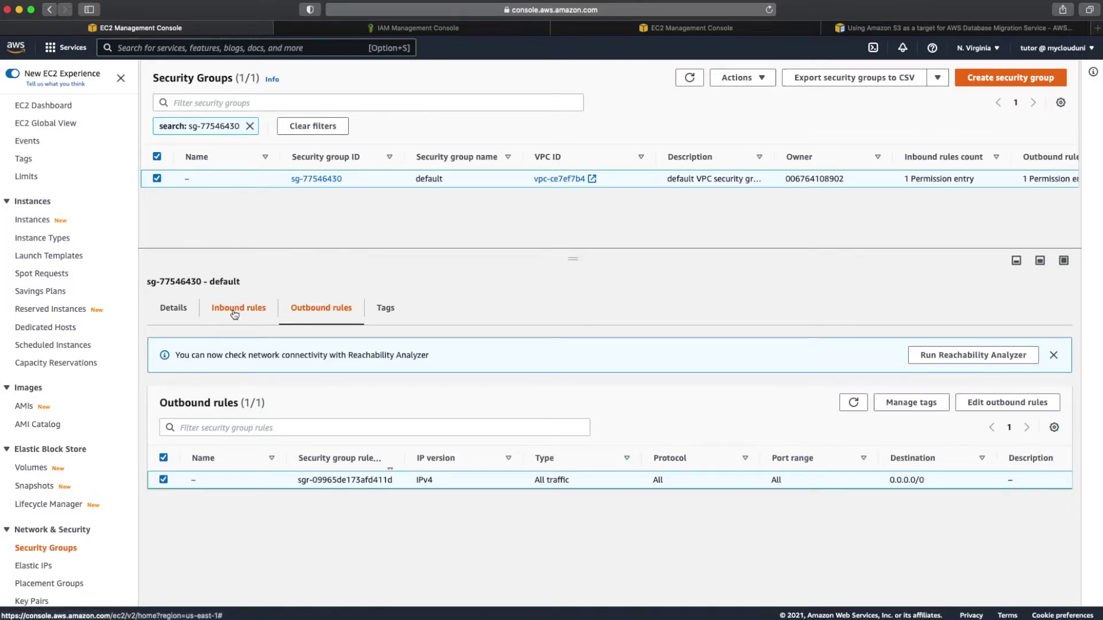
Step: Google 'default security group aws', open the AWS documentation article, then return to the EC2 tab
{"action": "left_click", "coordinate": [870, 27]}
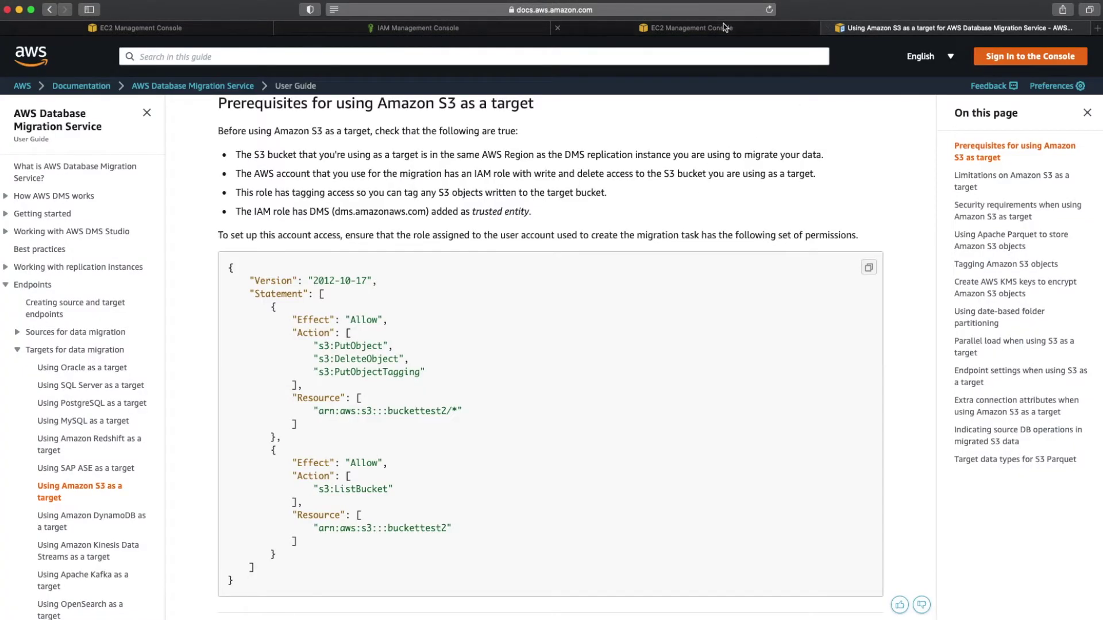
{"action": "left_click", "coordinate": [666, 10]}
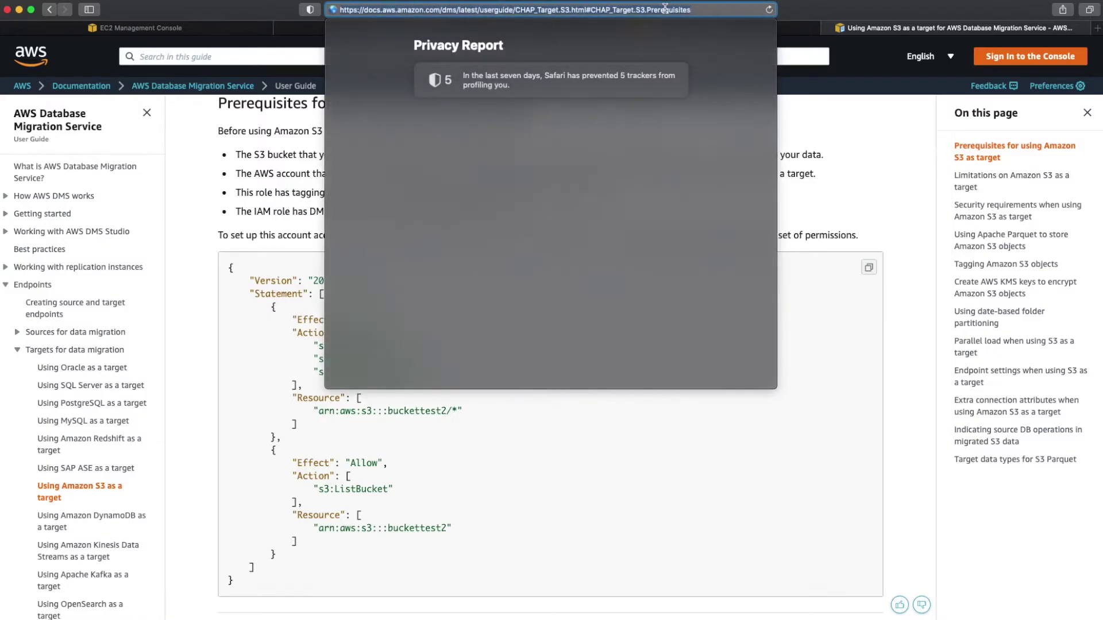
{"action": "type", "text": "google.com"}
{"action": "key", "text": "Return"}
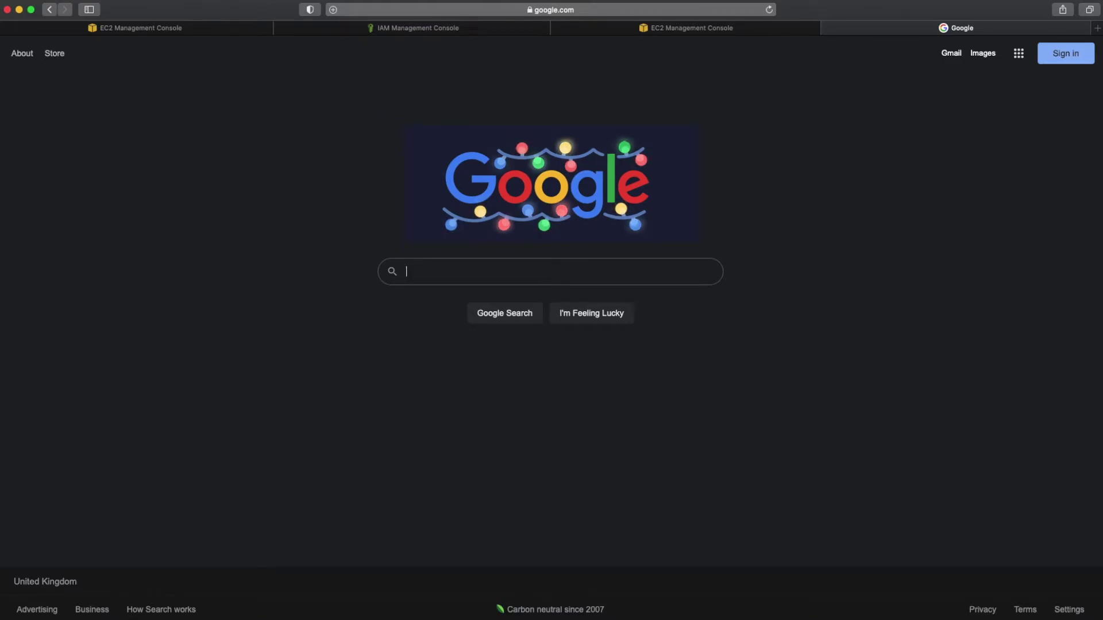
{"action": "type", "text": "default"}
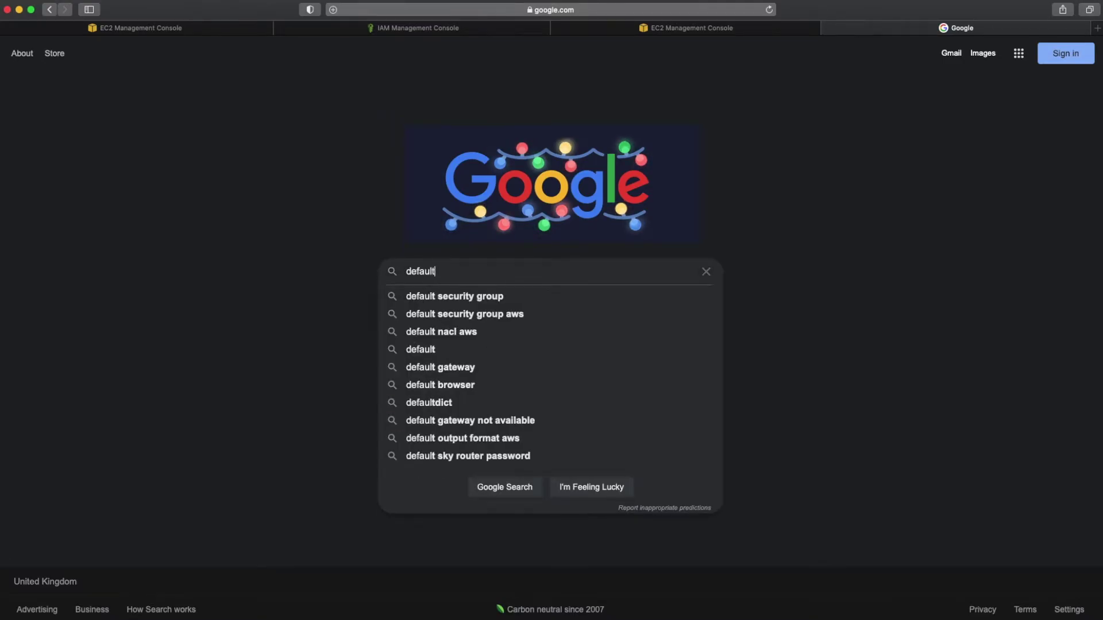
{"action": "key", "text": "Down"}
{"action": "key", "text": "Down"}
{"action": "key", "text": "Return"}
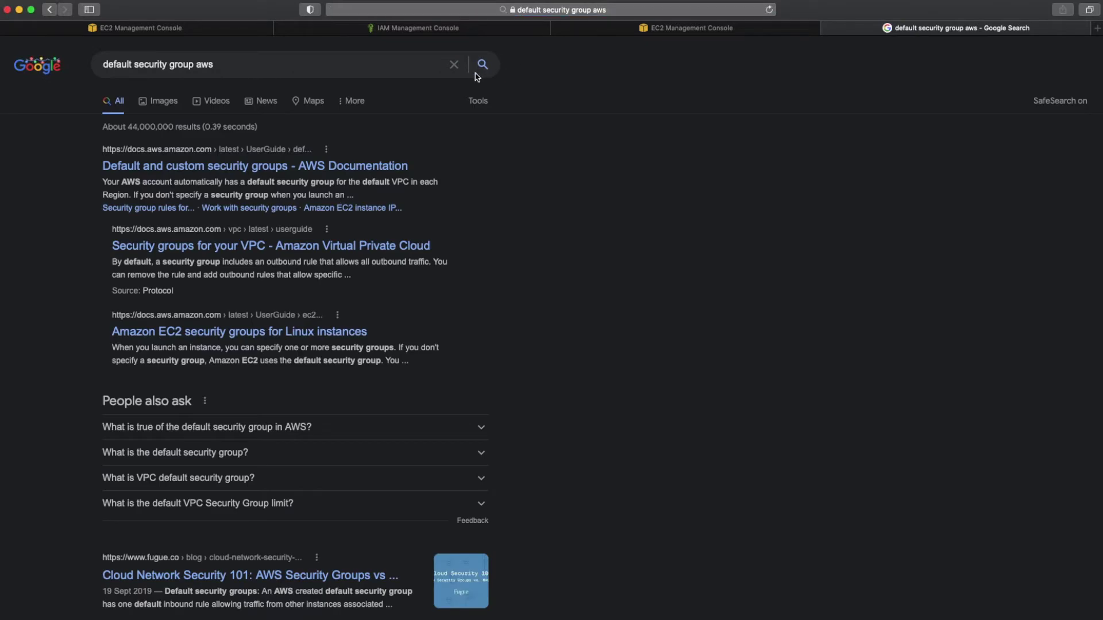
{"action": "left_click", "coordinate": [313, 166]}
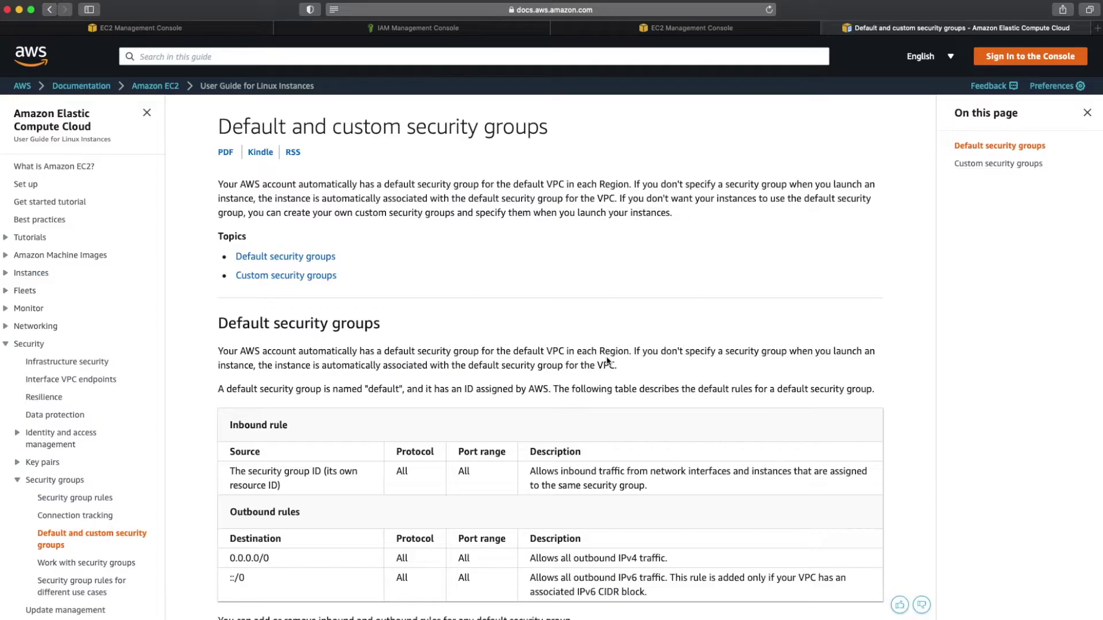
{"action": "left_click", "coordinate": [192, 34]}
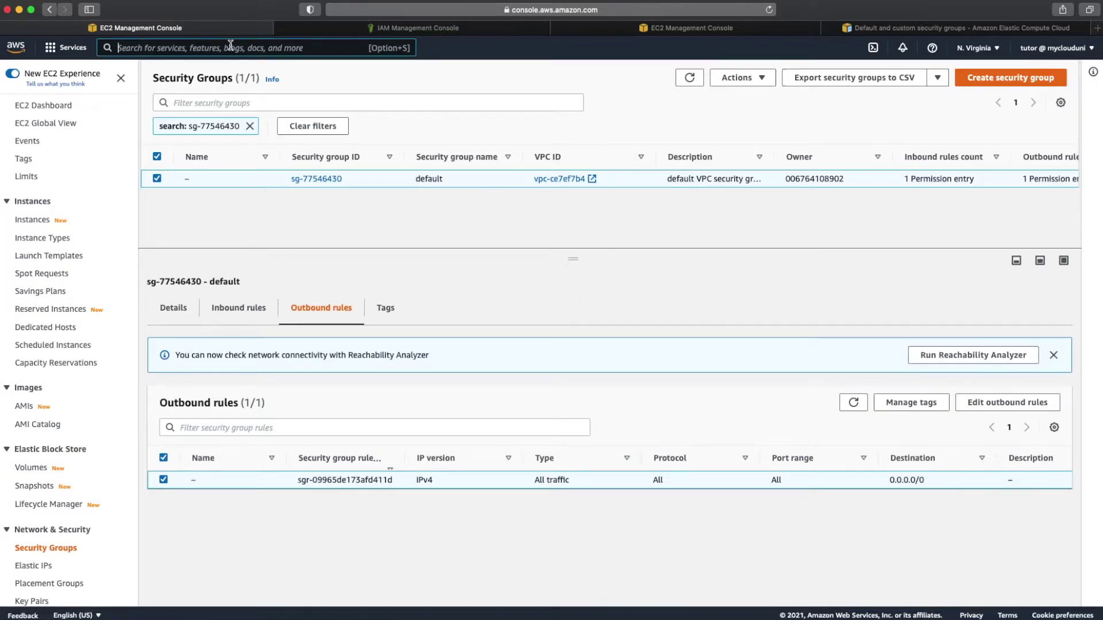
Step: Go to Database Migration Service Endpoints via the dms search and start creating an endpoint
{"action": "left_click", "coordinate": [231, 45]}
{"action": "type", "text": "dms"}
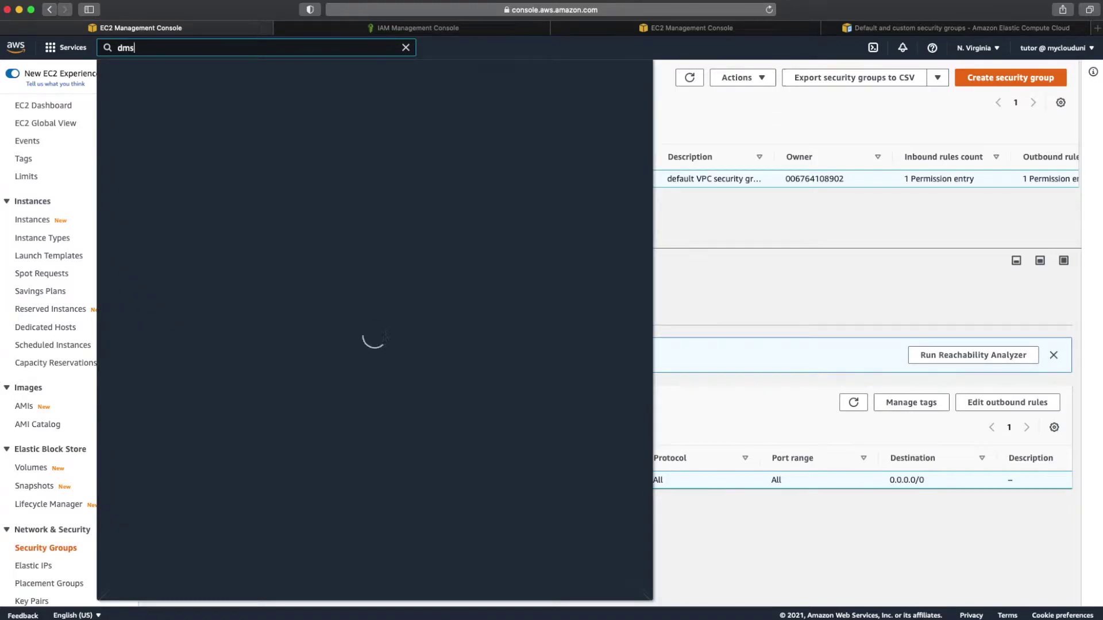
{"action": "left_click", "coordinate": [346, 141]}
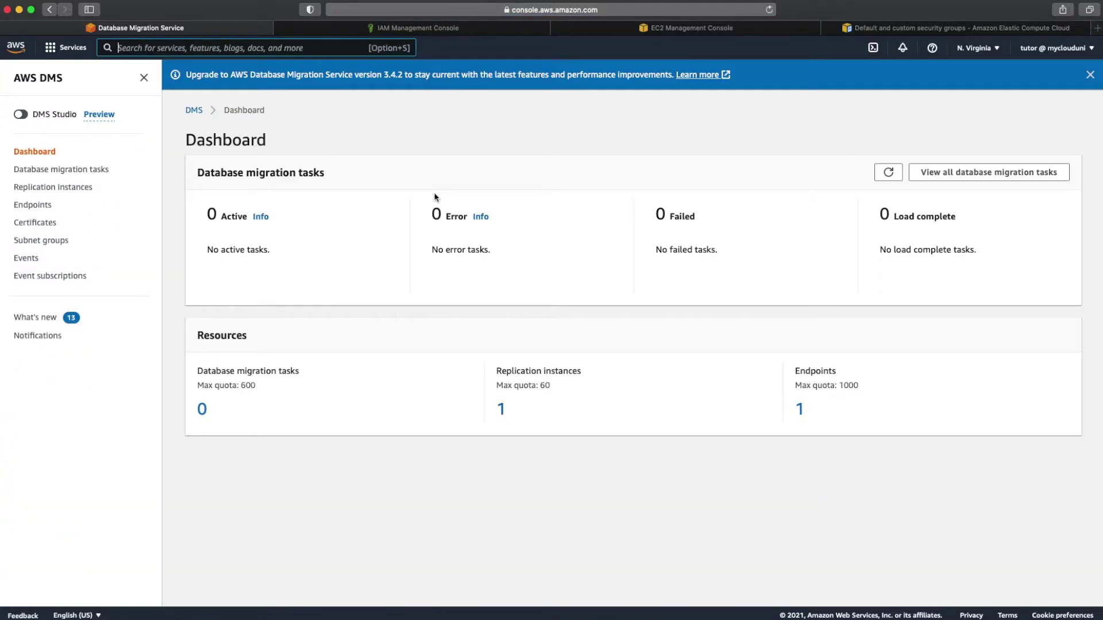
{"action": "left_click", "coordinate": [47, 211]}
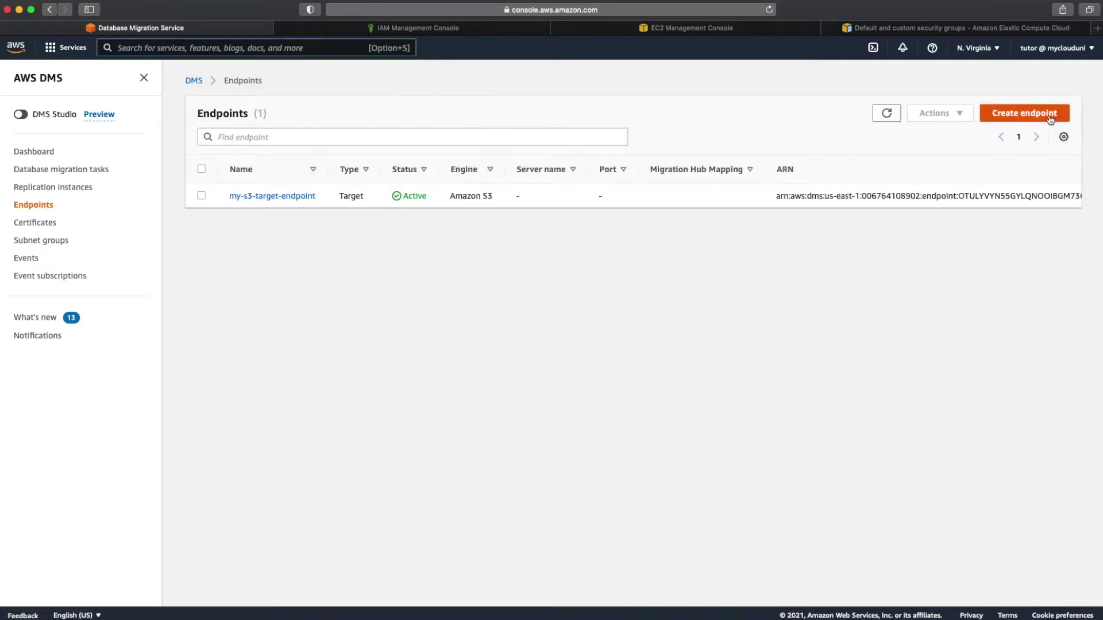
{"action": "left_click", "coordinate": [1049, 118]}
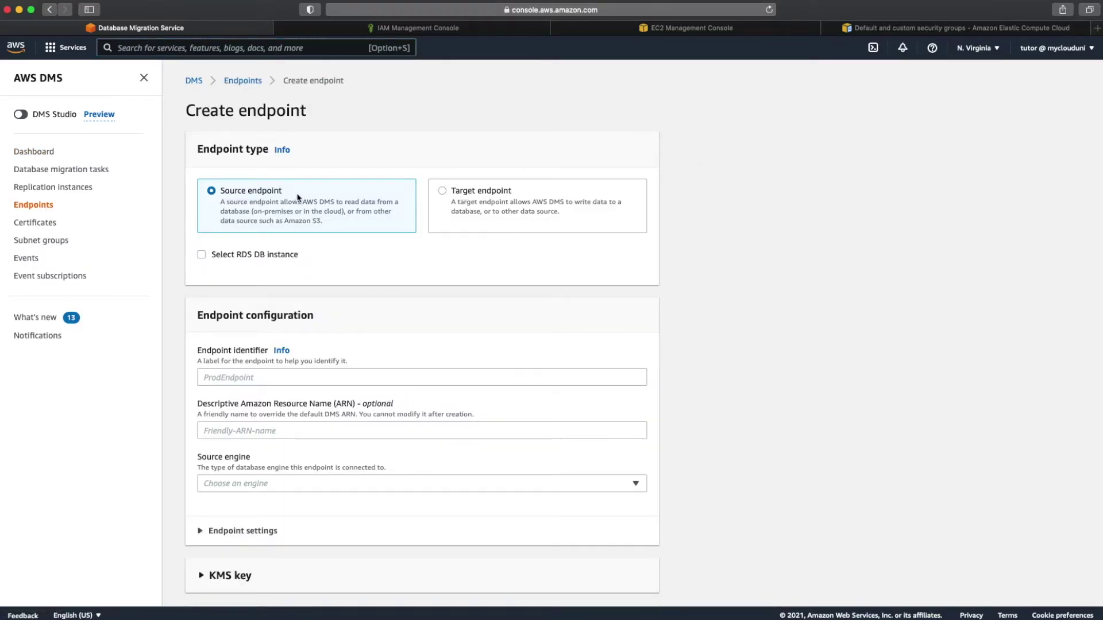
Step: Base the endpoint on RDS instance my-source-rds-instance-1, with access information provided manually
{"action": "left_click", "coordinate": [275, 259]}
{"action": "left_click", "coordinate": [412, 310]}
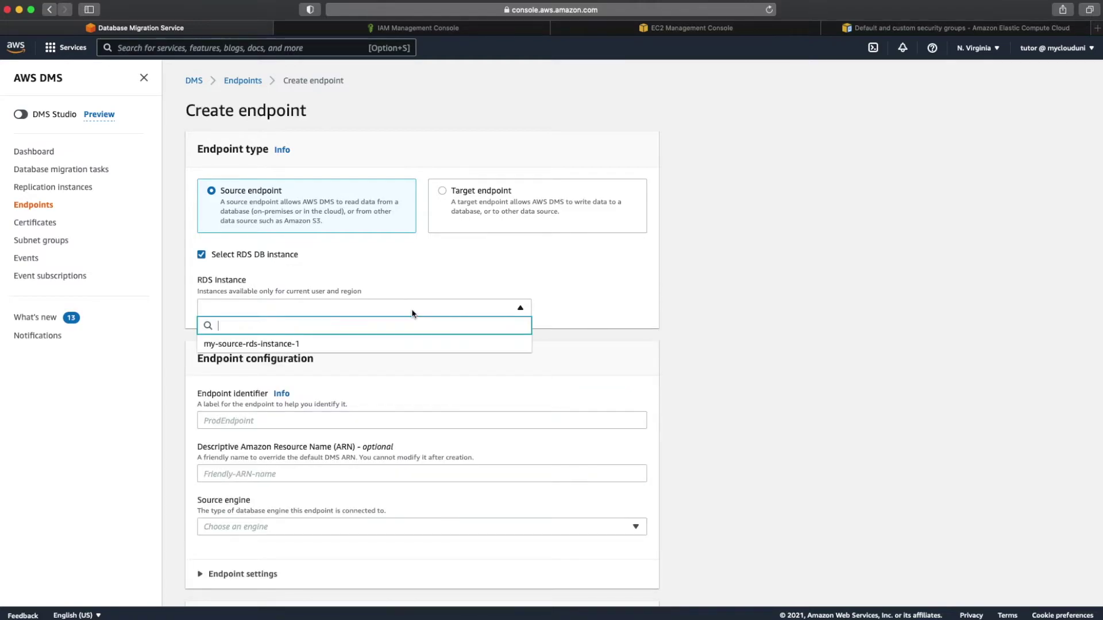
{"action": "left_click", "coordinate": [369, 345]}
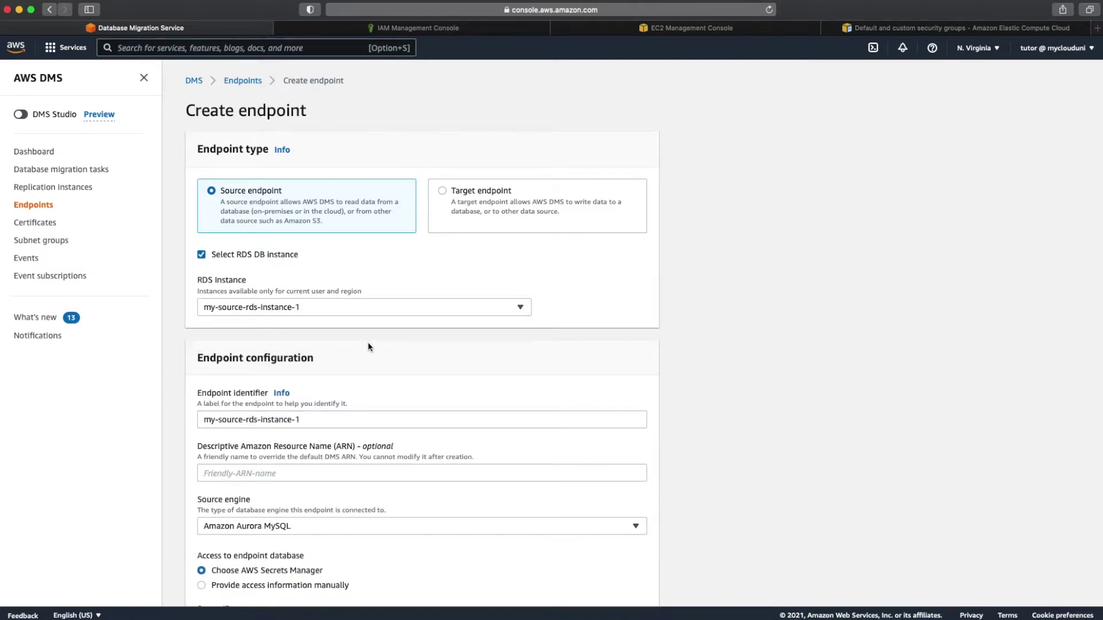
{"action": "scroll", "coordinate": [368, 343], "scroll_direction": "down", "scroll_amount": 2}
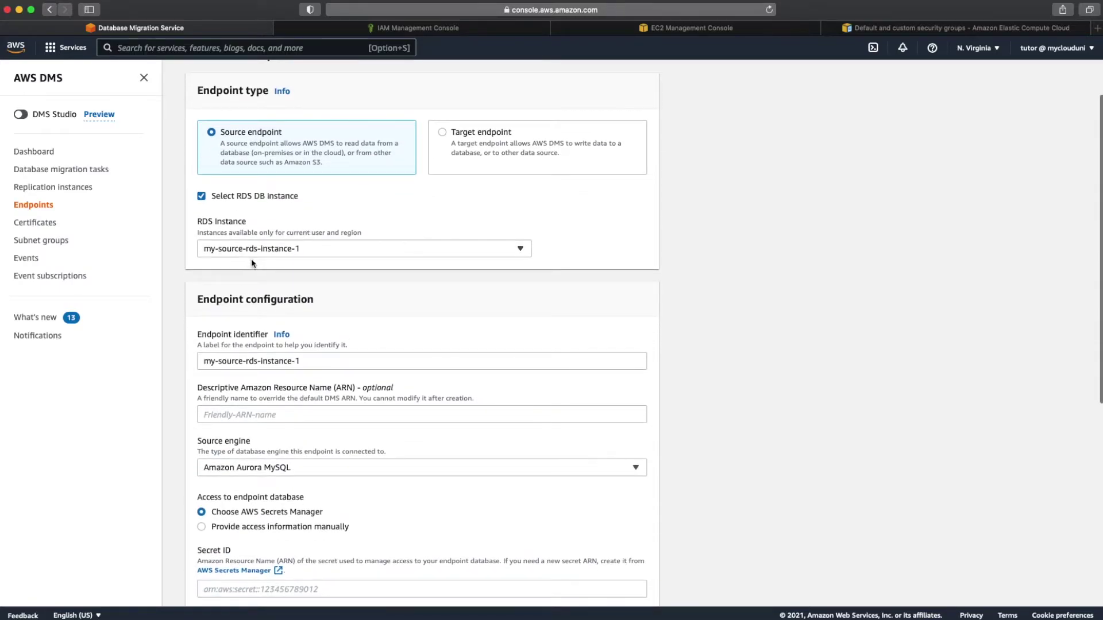
{"action": "scroll", "coordinate": [251, 259], "scroll_direction": "down", "scroll_amount": 5}
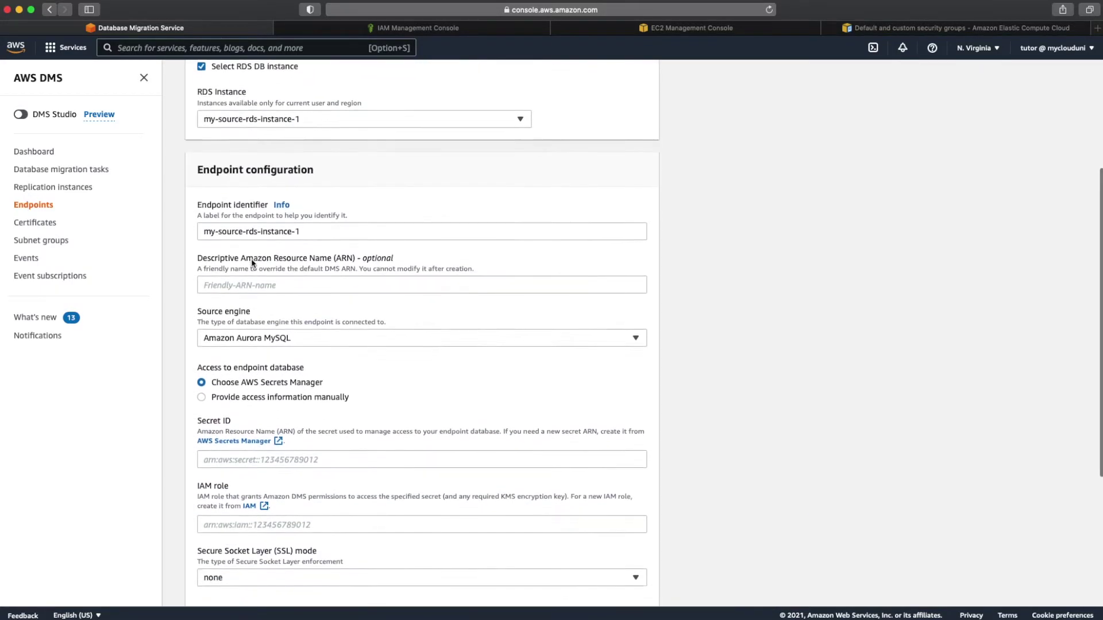
{"action": "scroll", "coordinate": [252, 260], "scroll_direction": "down", "scroll_amount": 2}
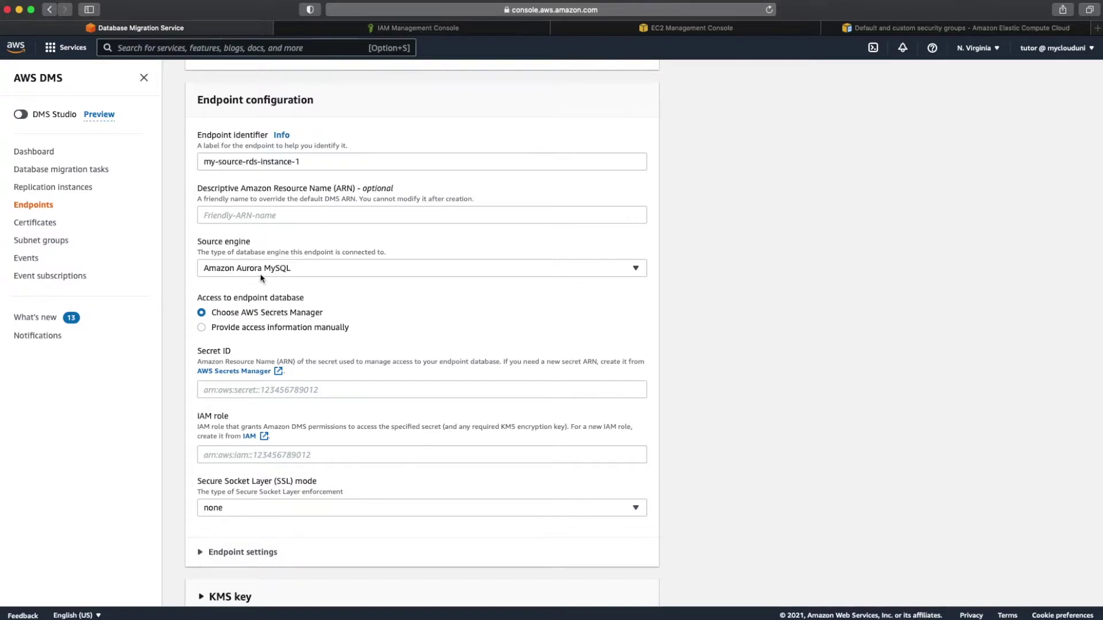
{"action": "left_click", "coordinate": [286, 328]}
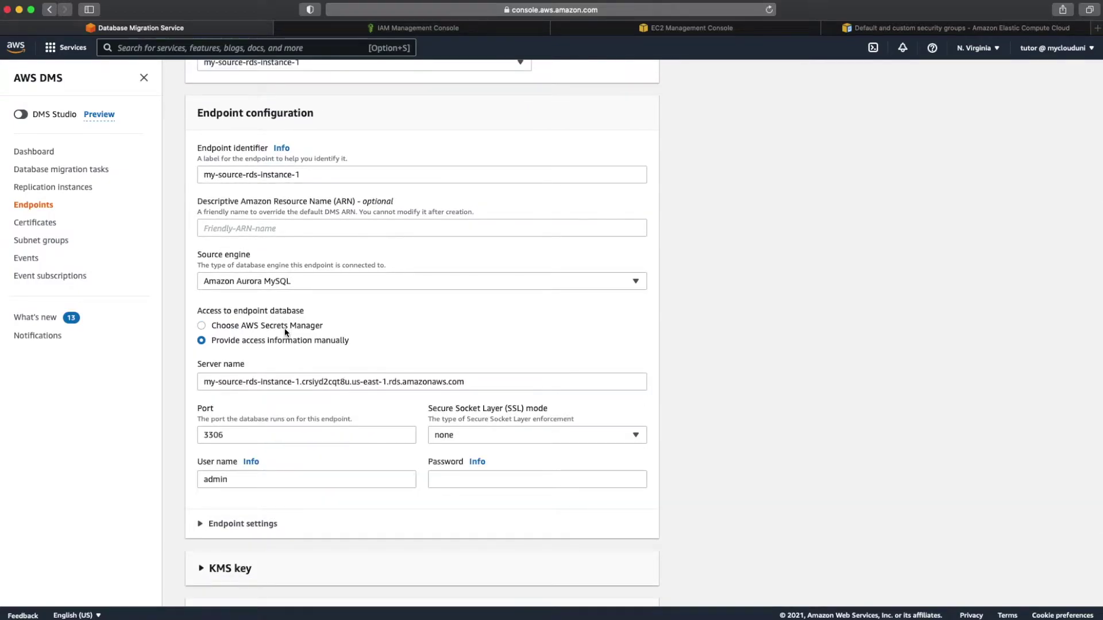
Step: Enter the database password and keep SSL mode set to none
{"action": "scroll", "coordinate": [316, 358], "scroll_direction": "down", "scroll_amount": 3}
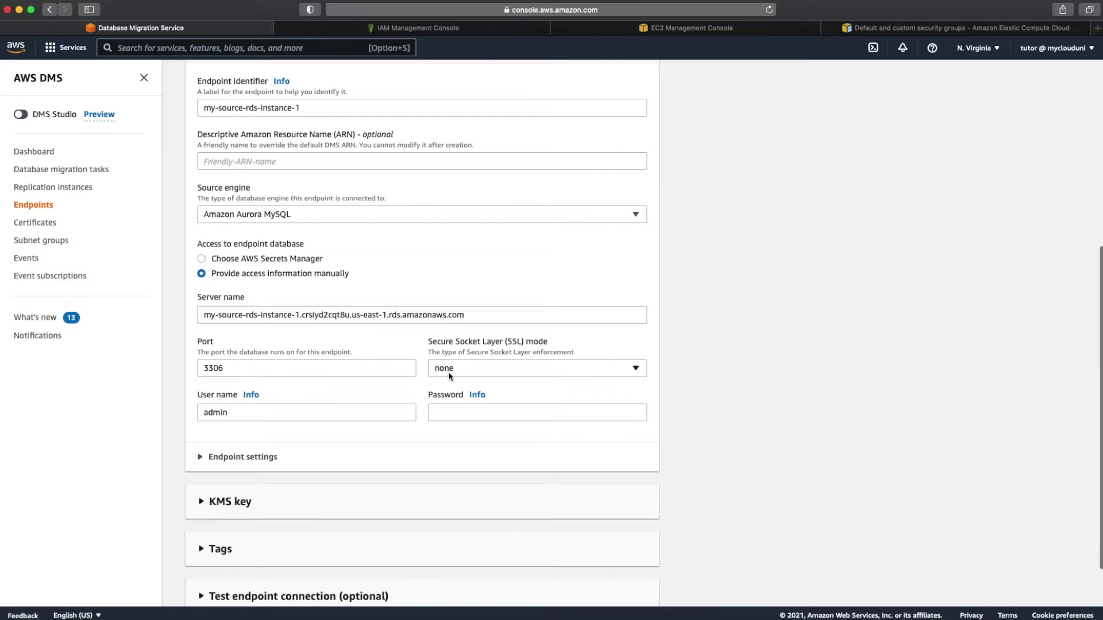
{"action": "left_click", "coordinate": [449, 411]}
{"action": "type", "text": "password"}
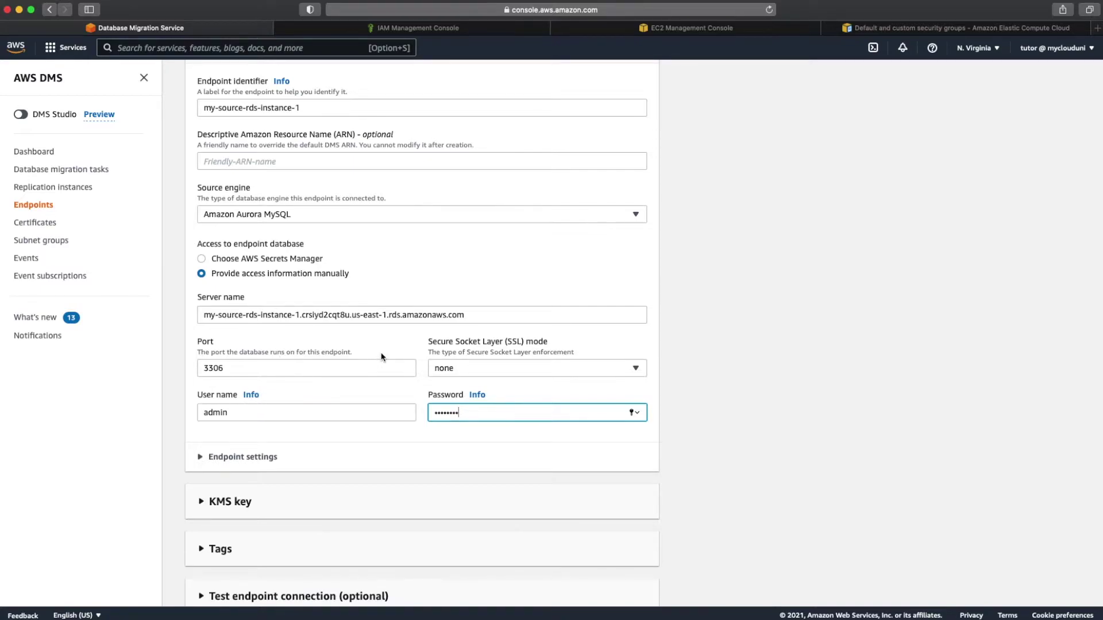
{"action": "left_click", "coordinate": [490, 370]}
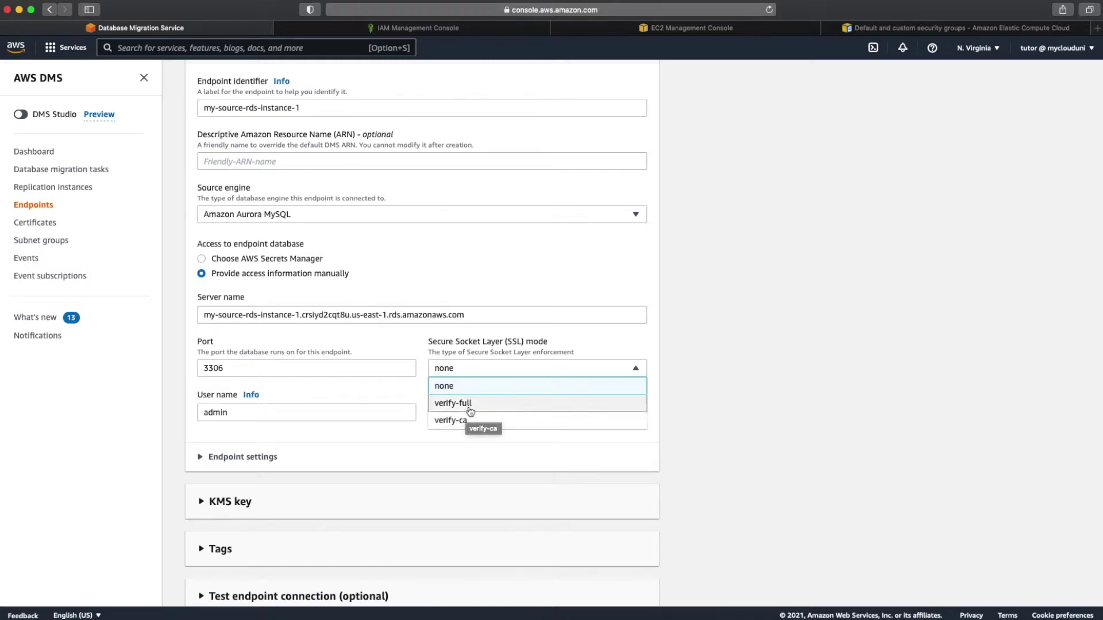
{"action": "left_click", "coordinate": [482, 388]}
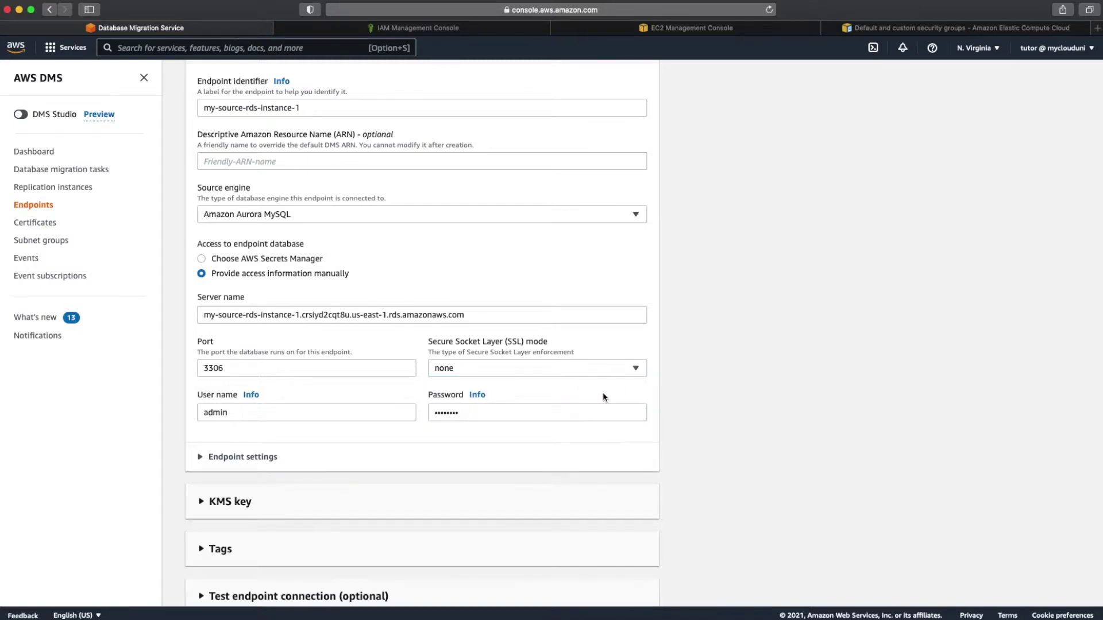
{"action": "scroll", "coordinate": [602, 392], "scroll_direction": "down", "scroll_amount": 2}
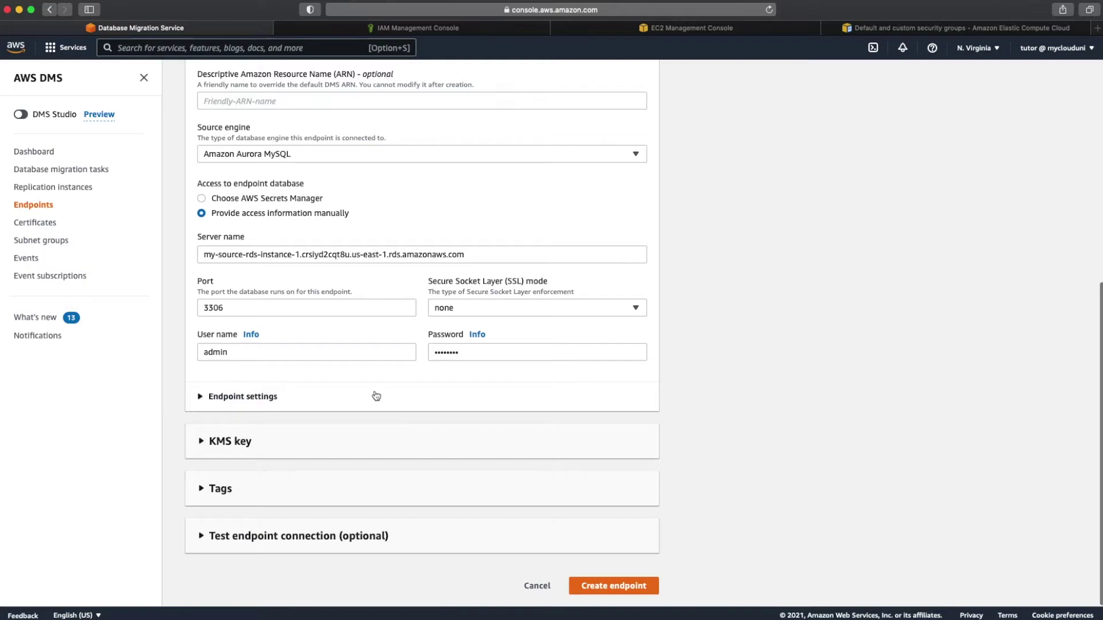
{"action": "left_click", "coordinate": [375, 394]}
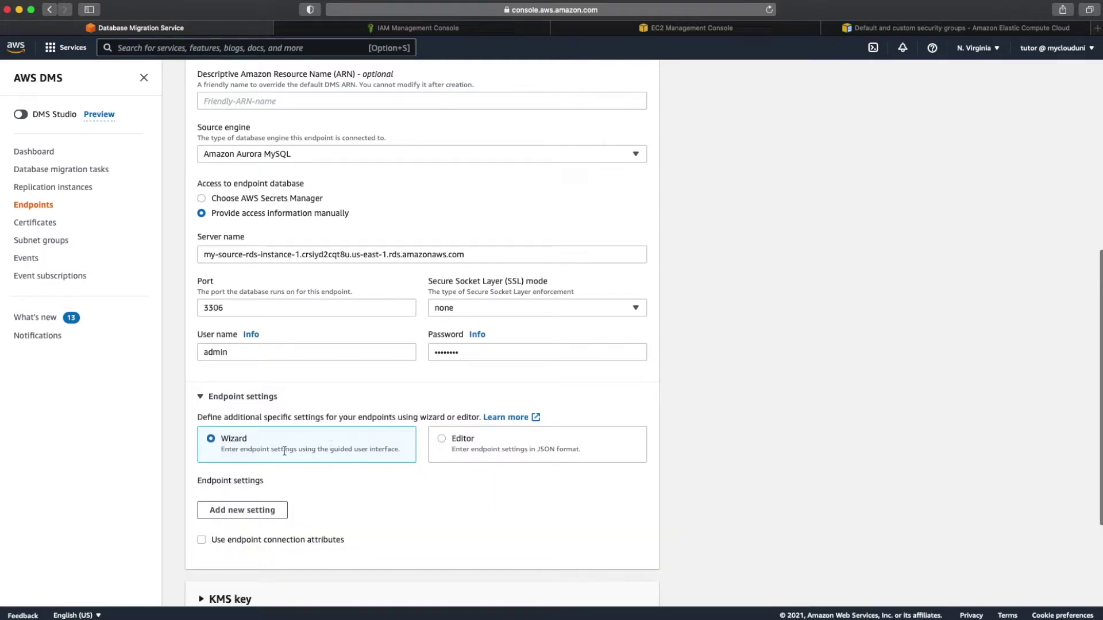
{"action": "left_click", "coordinate": [267, 402]}
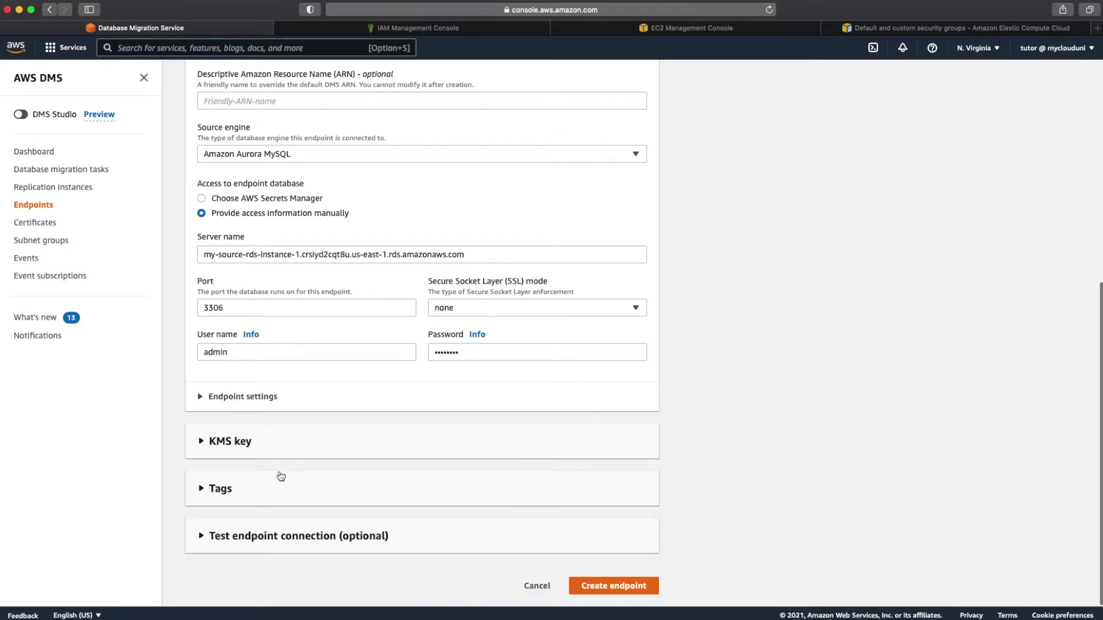
Step: Run the endpoint connection test through my-dms-rep-instance
{"action": "left_click", "coordinate": [352, 537]}
{"action": "scroll", "coordinate": [352, 537], "scroll_direction": "down", "scroll_amount": 5}
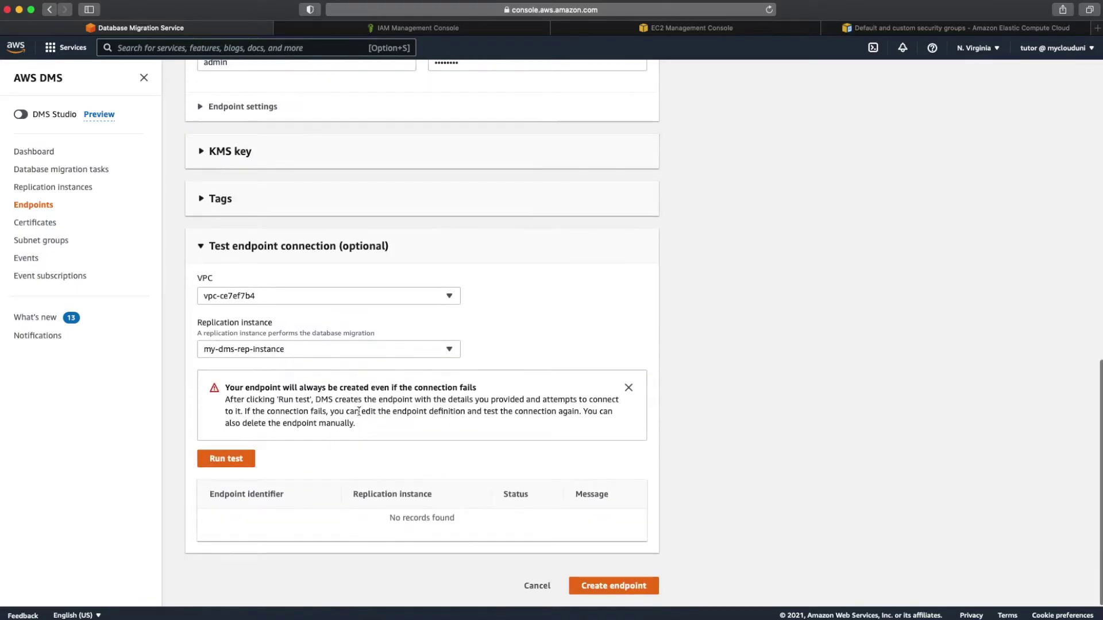
{"action": "left_click", "coordinate": [225, 460]}
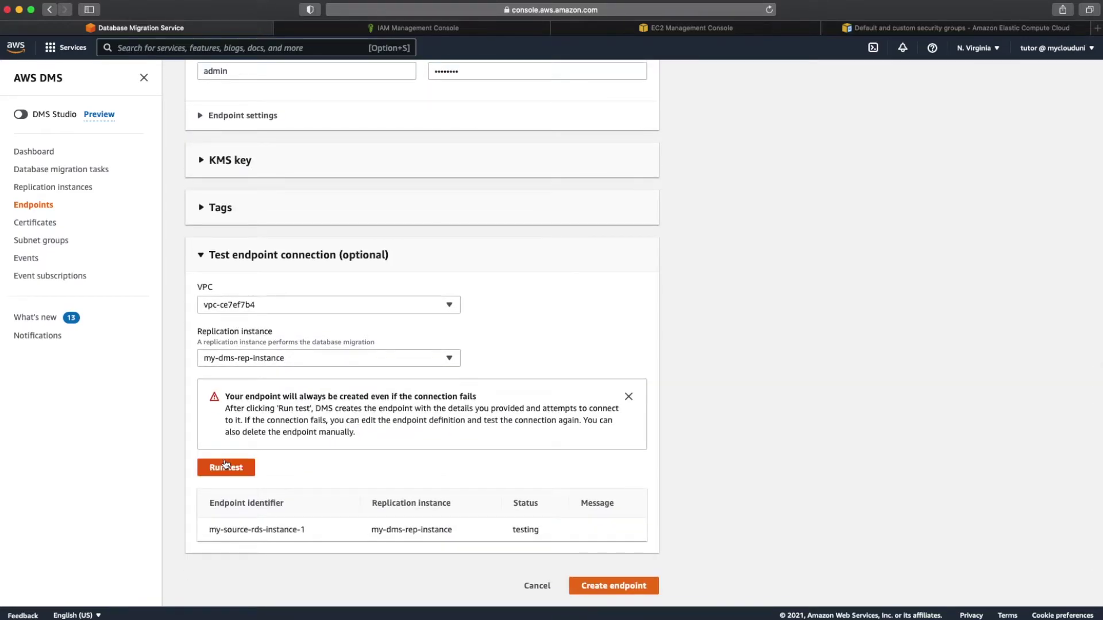
{"action": "left_click", "coordinate": [226, 466]}
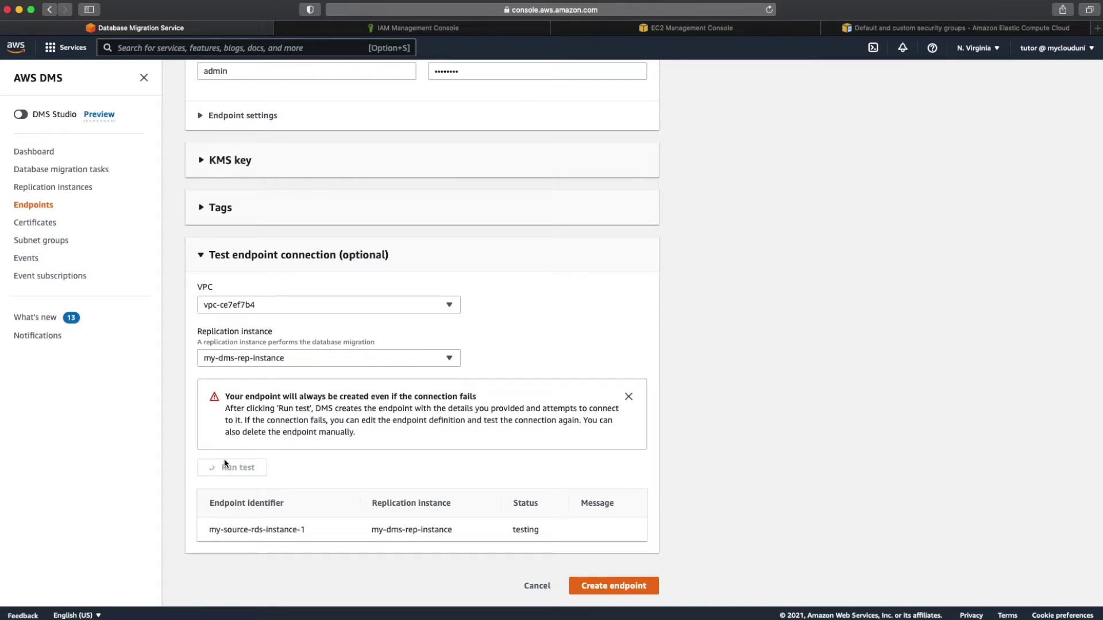
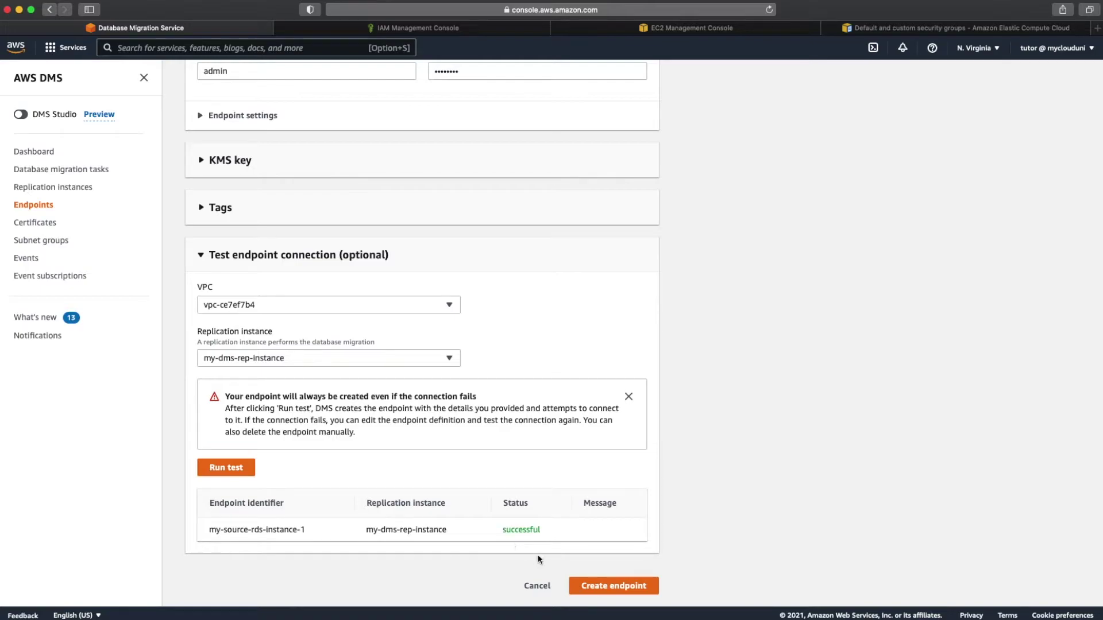
Step: Create the Aurora MySQL source endpoint and decline Safari's offer to save the password
{"action": "left_click", "coordinate": [583, 585]}
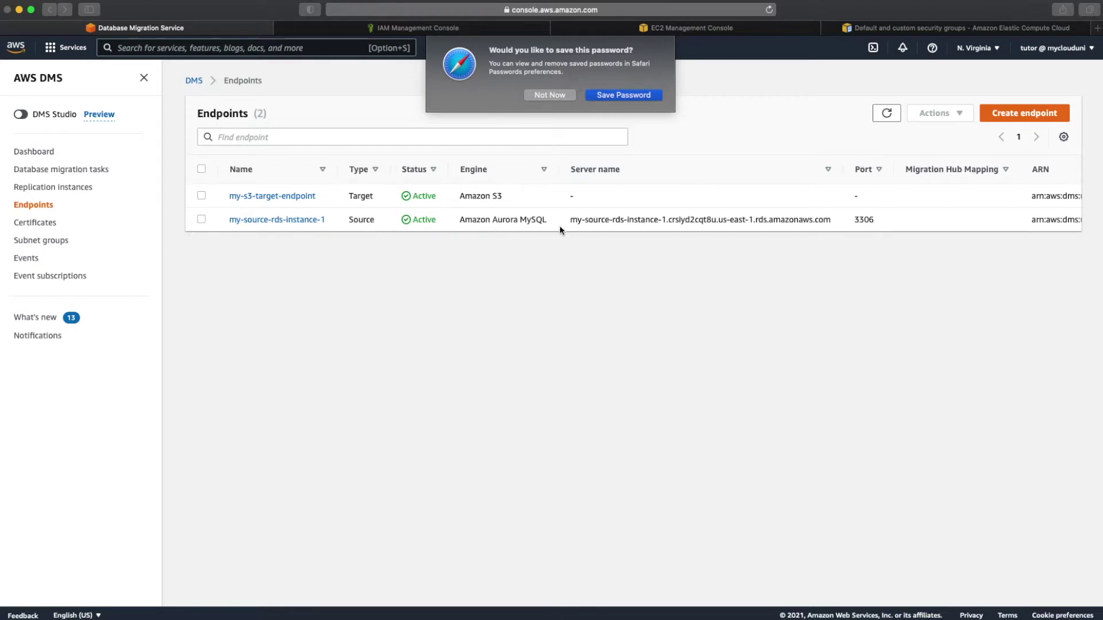
{"action": "left_click", "coordinate": [557, 96]}
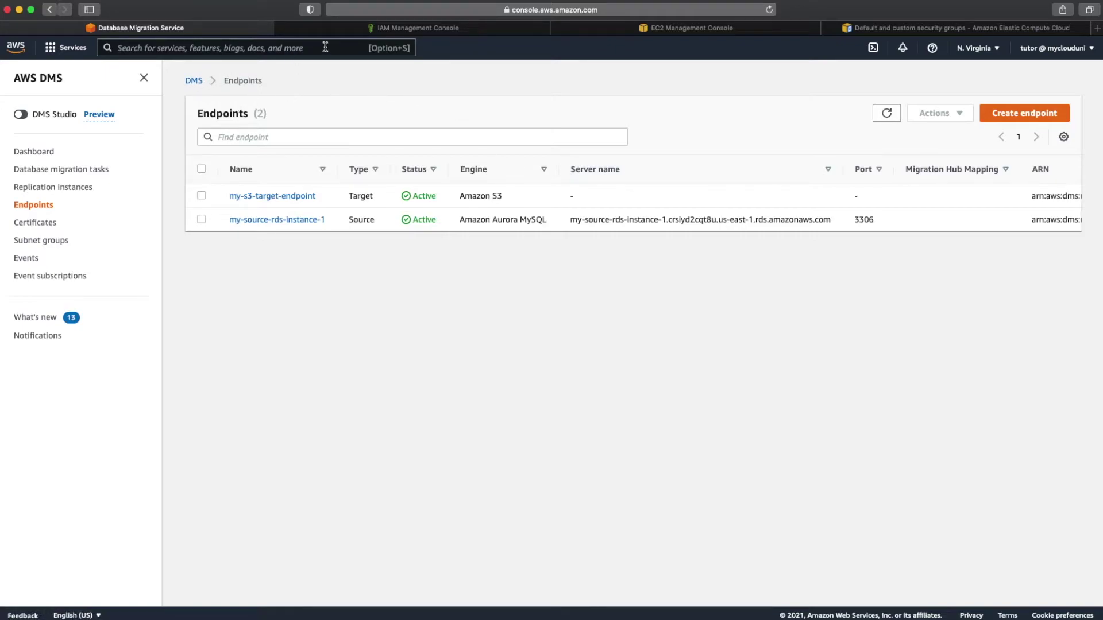
Step: Start a new IAM role trusted by DMS and launch policy creation from its permissions step
{"action": "left_click", "coordinate": [379, 30]}
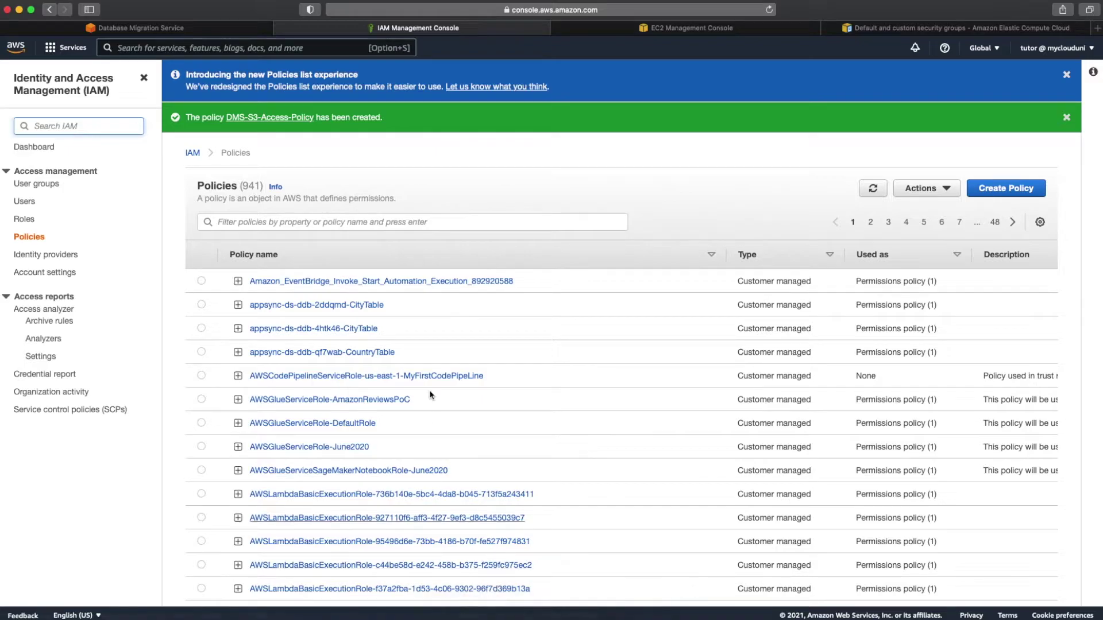
{"action": "left_click", "coordinate": [302, 45]}
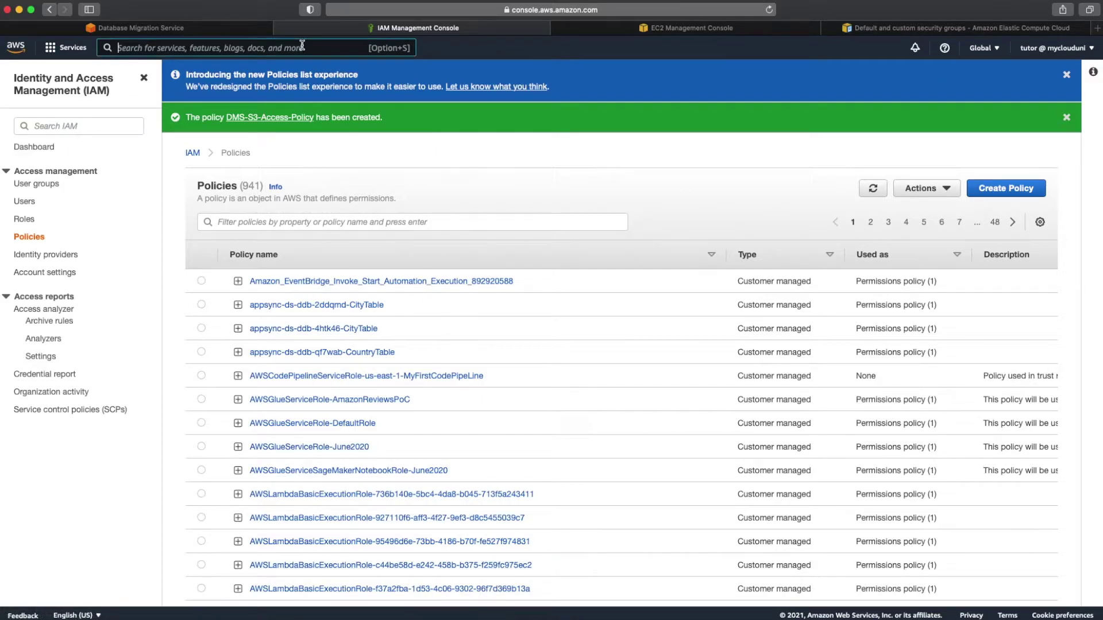
{"action": "left_click", "coordinate": [26, 223]}
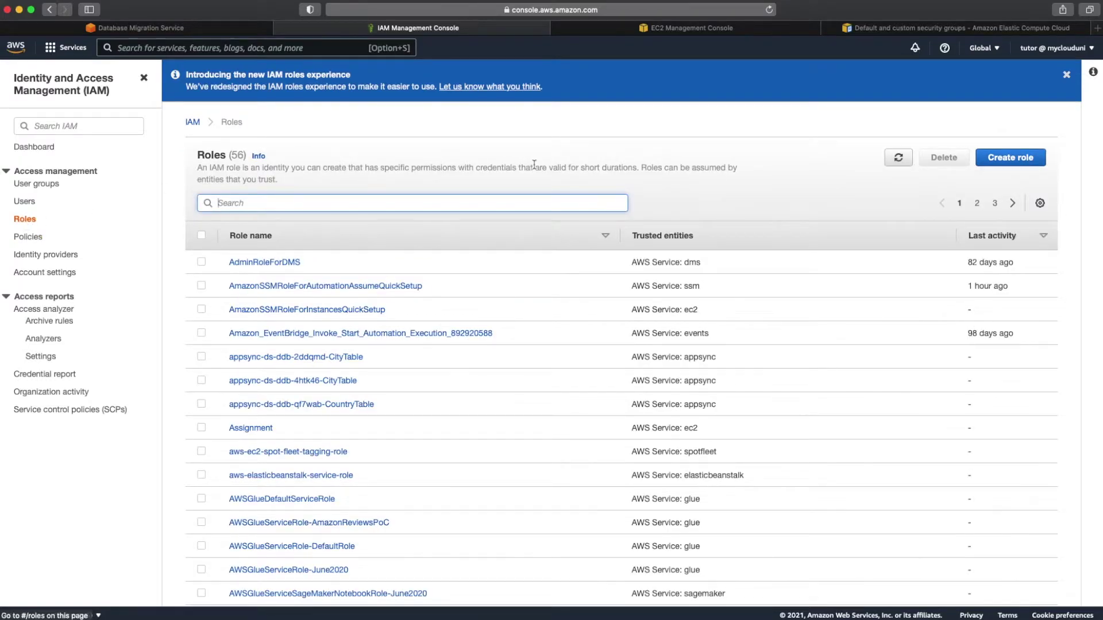
{"action": "left_click", "coordinate": [994, 160]}
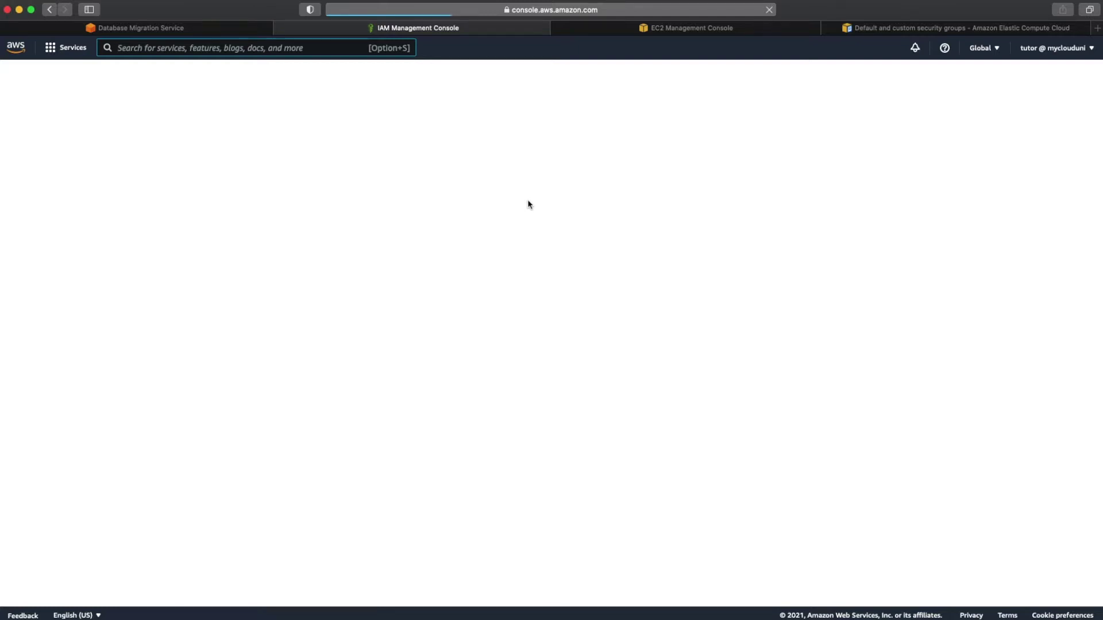
{"action": "scroll", "coordinate": [490, 302], "scroll_direction": "down", "scroll_amount": 2}
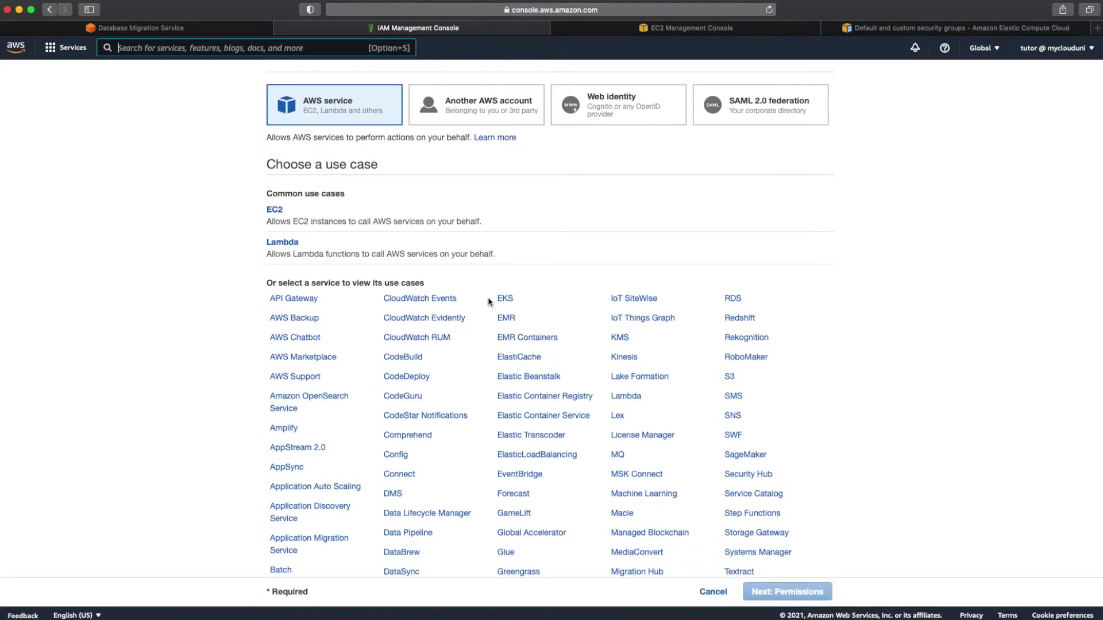
{"action": "scroll", "coordinate": [490, 302], "scroll_direction": "down", "scroll_amount": 1}
{"action": "left_click", "coordinate": [405, 474]}
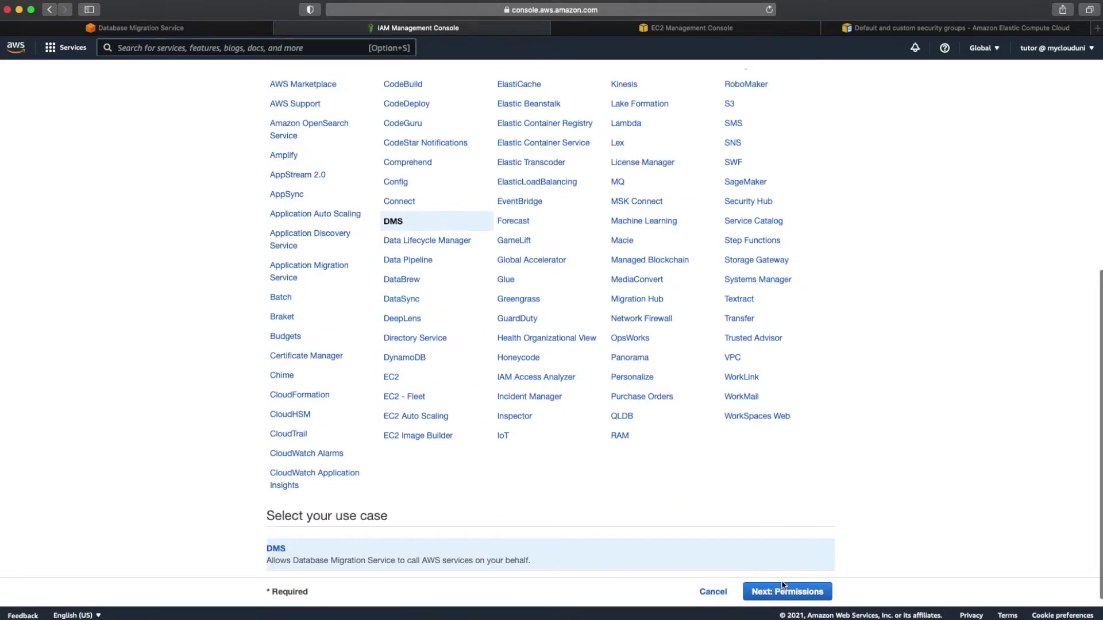
{"action": "left_click", "coordinate": [783, 590]}
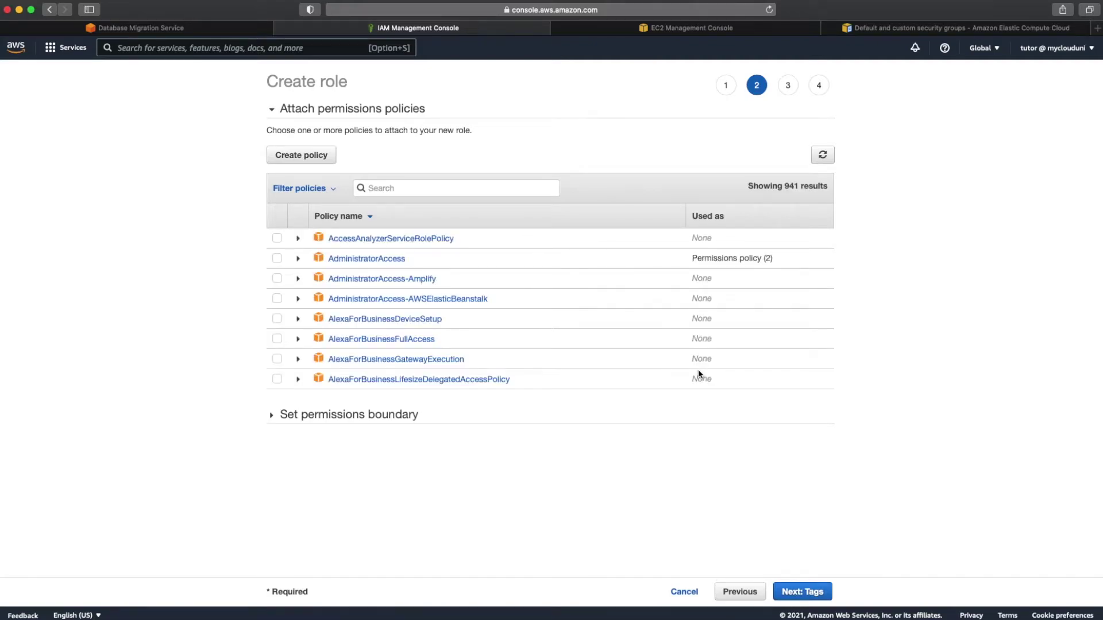
{"action": "left_click", "coordinate": [326, 162]}
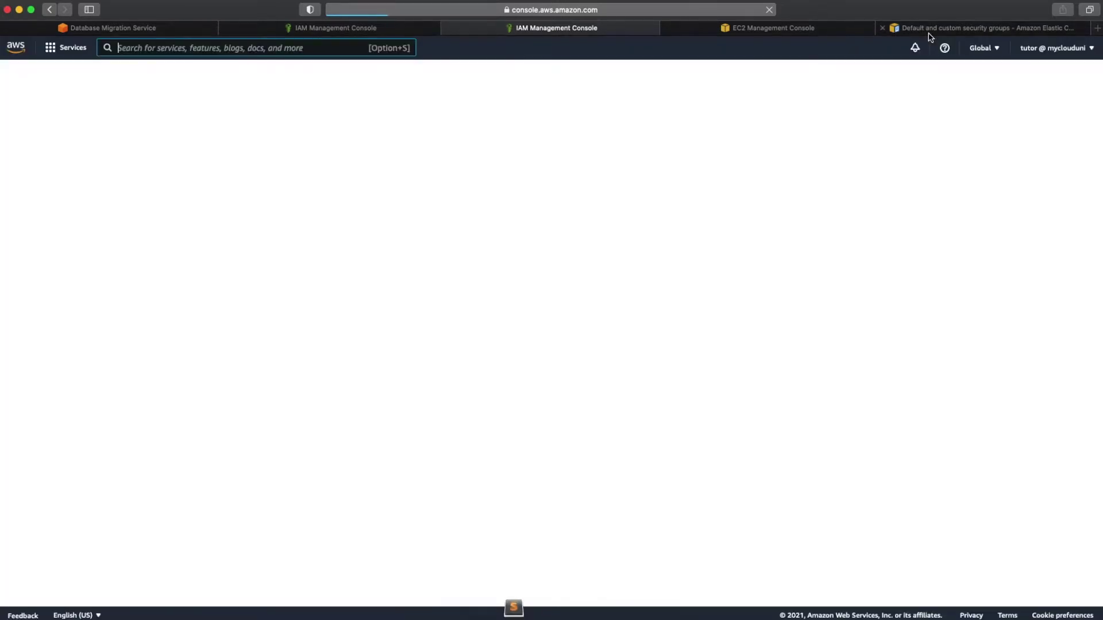
Step: Go to google.com and search for 'dynamodb as dms target'
{"action": "left_click", "coordinate": [930, 32]}
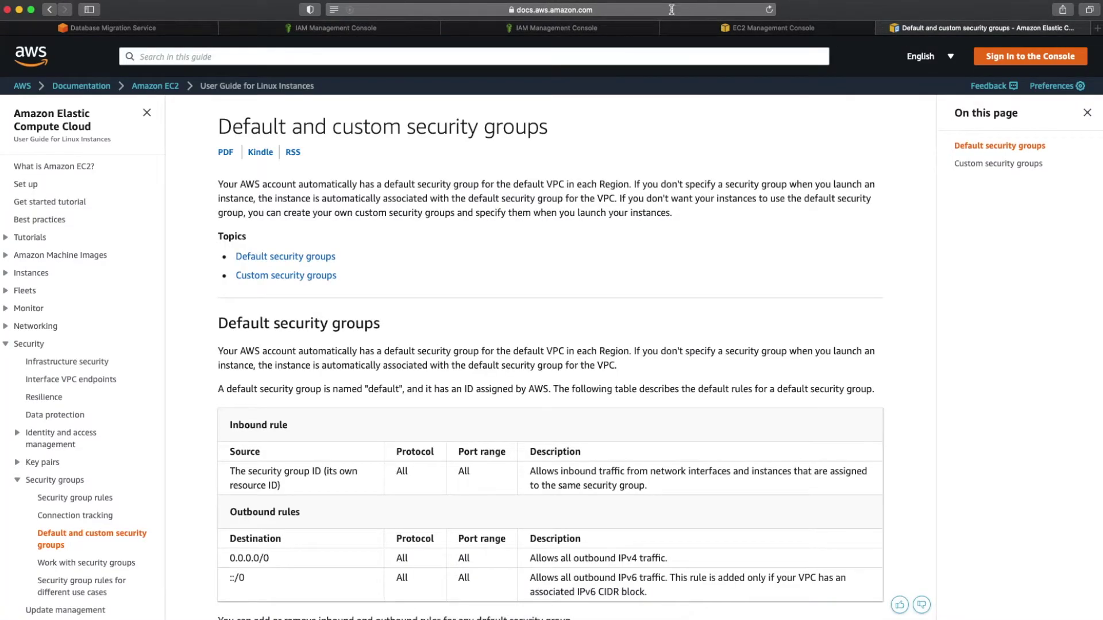
{"action": "left_click", "coordinate": [671, 10]}
{"action": "type", "text": "goo\\"}
{"action": "key", "text": "BackSpace"}
{"action": "key", "text": "Return"}
{"action": "type", "text": "dynamod"}
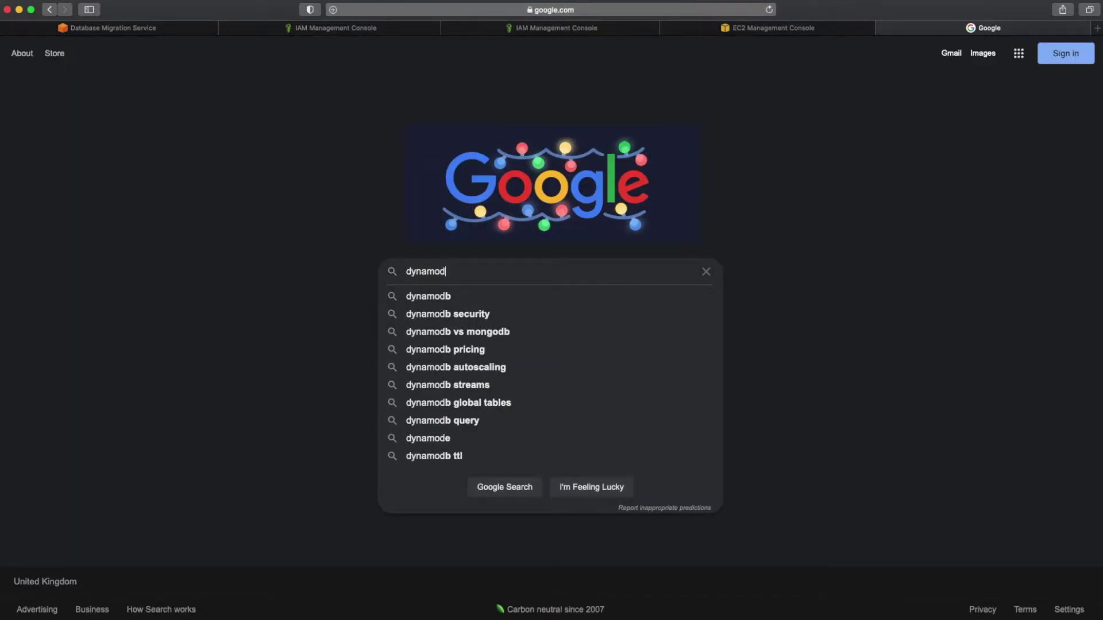
{"action": "type", "text": "b as dms target"}
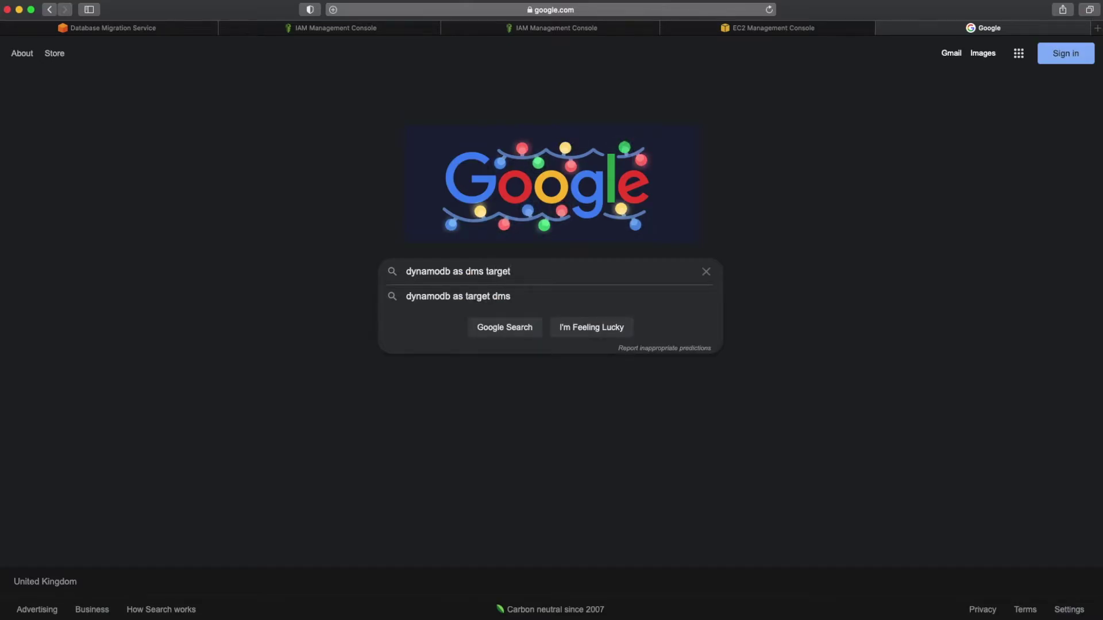
{"action": "key", "text": "Return"}
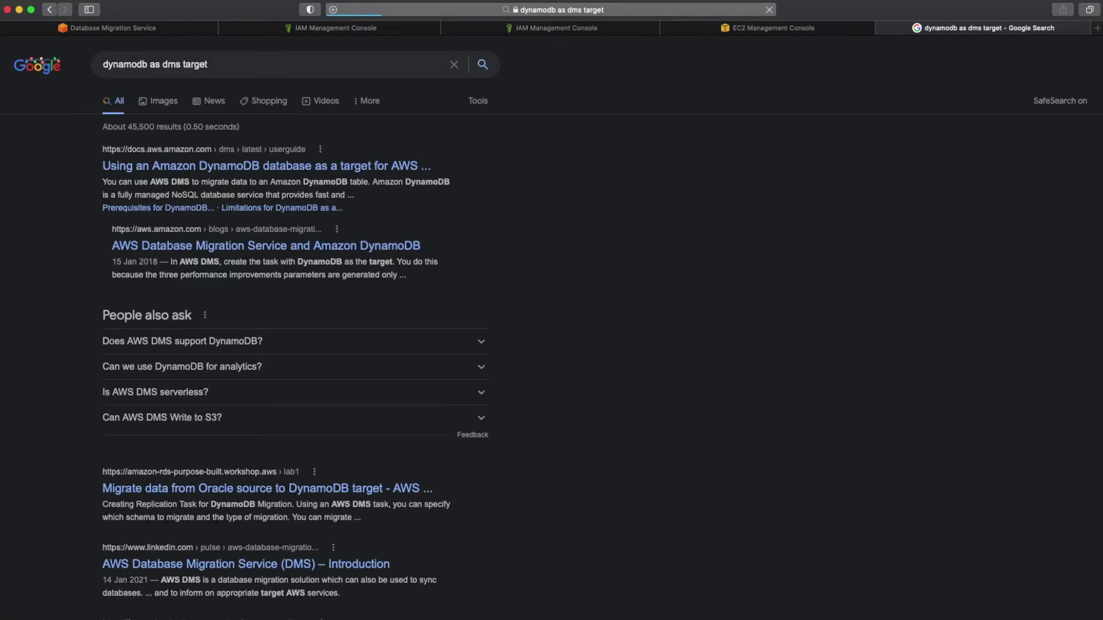
Step: Open the AWS guide on DynamoDB as a DMS target and locate the role's permissions policy JSON
{"action": "left_click", "coordinate": [360, 167]}
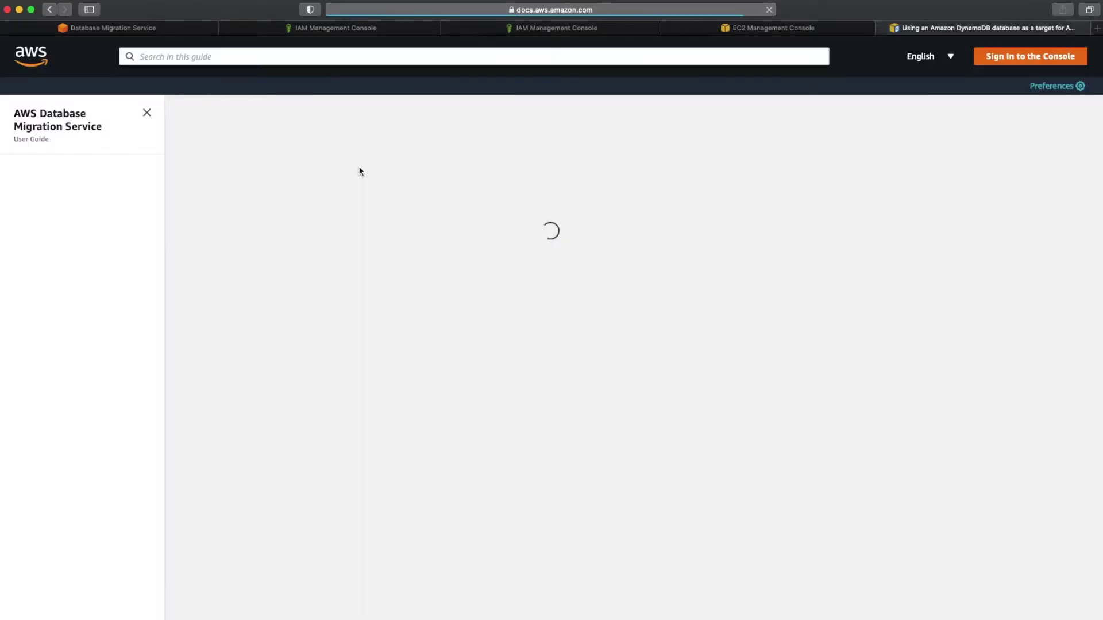
{"action": "scroll", "coordinate": [482, 268], "scroll_direction": "down", "scroll_amount": 15}
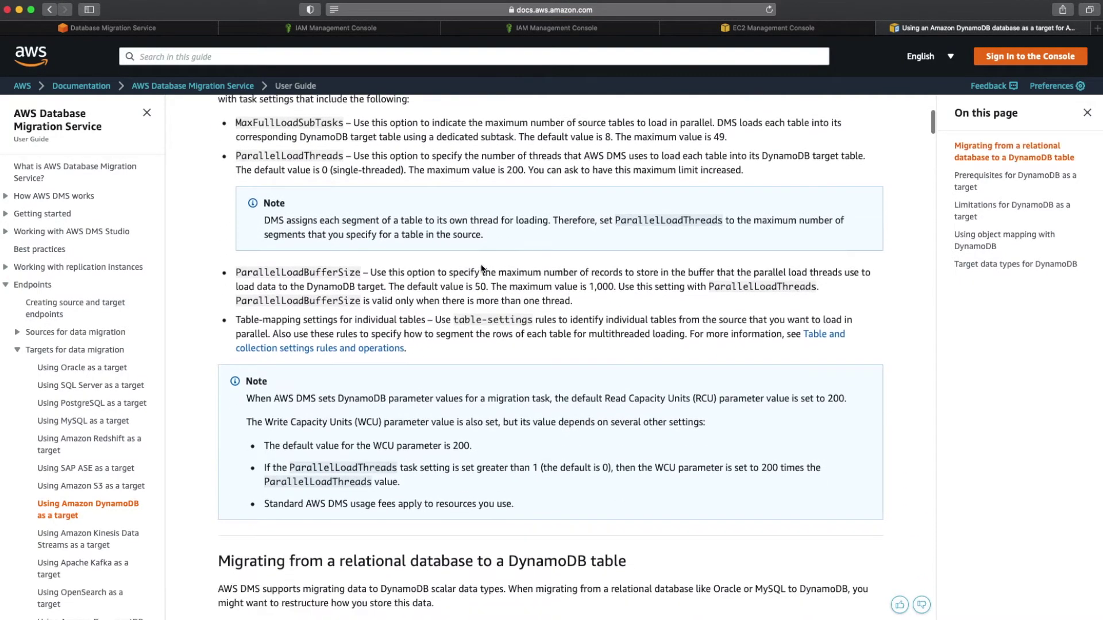
{"action": "scroll", "coordinate": [481, 269], "scroll_direction": "down", "scroll_amount": 7}
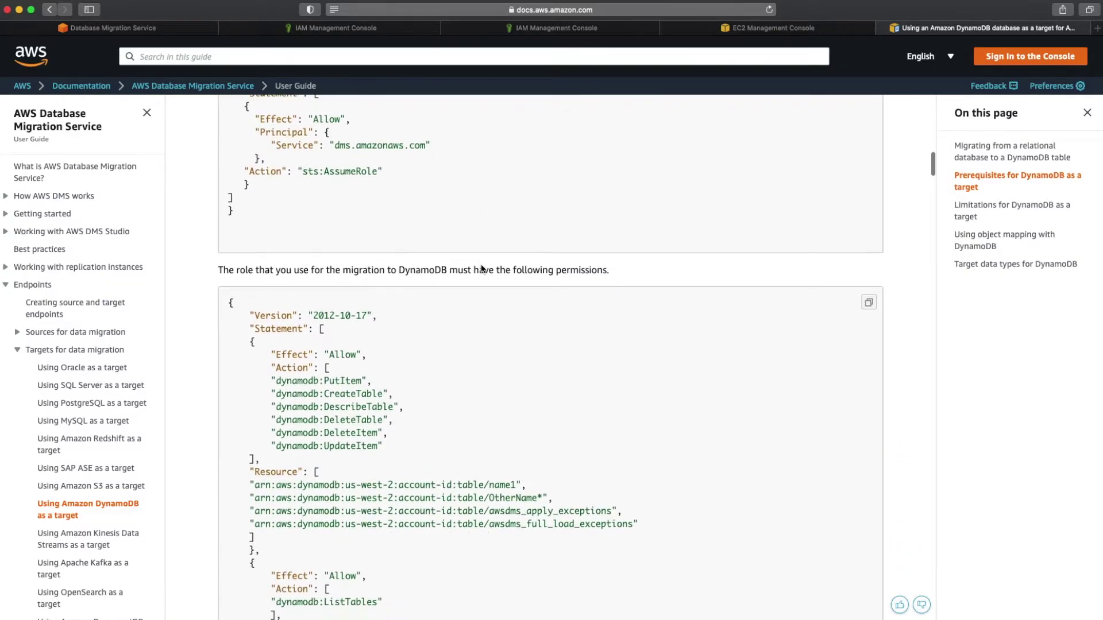
{"action": "scroll", "coordinate": [481, 268], "scroll_direction": "up", "scroll_amount": 3}
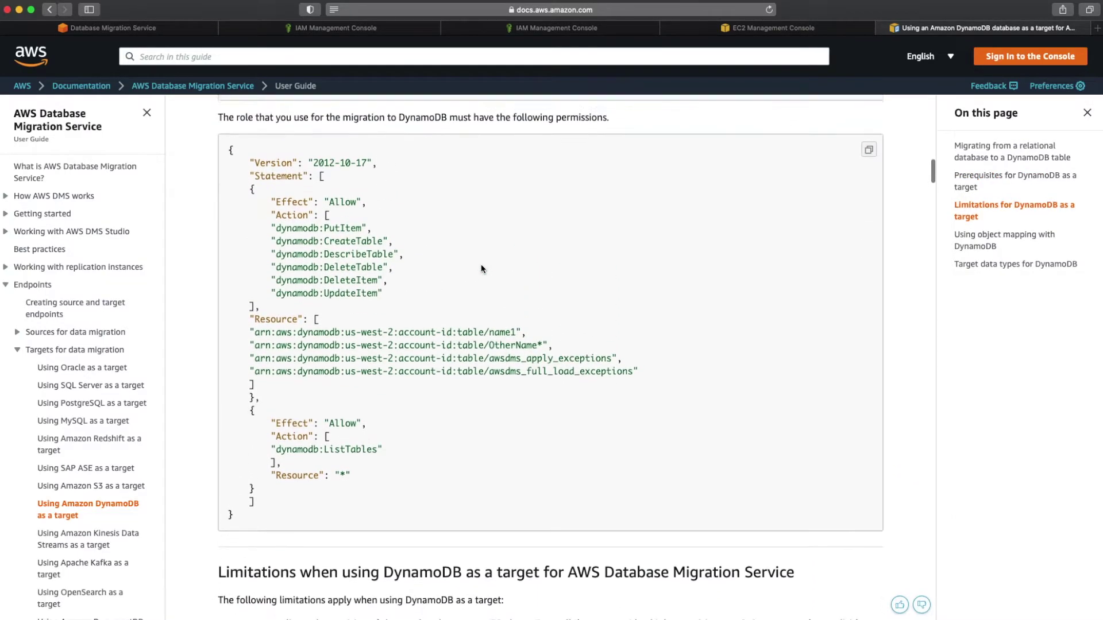
{"action": "scroll", "coordinate": [481, 263], "scroll_direction": "up", "scroll_amount": 3}
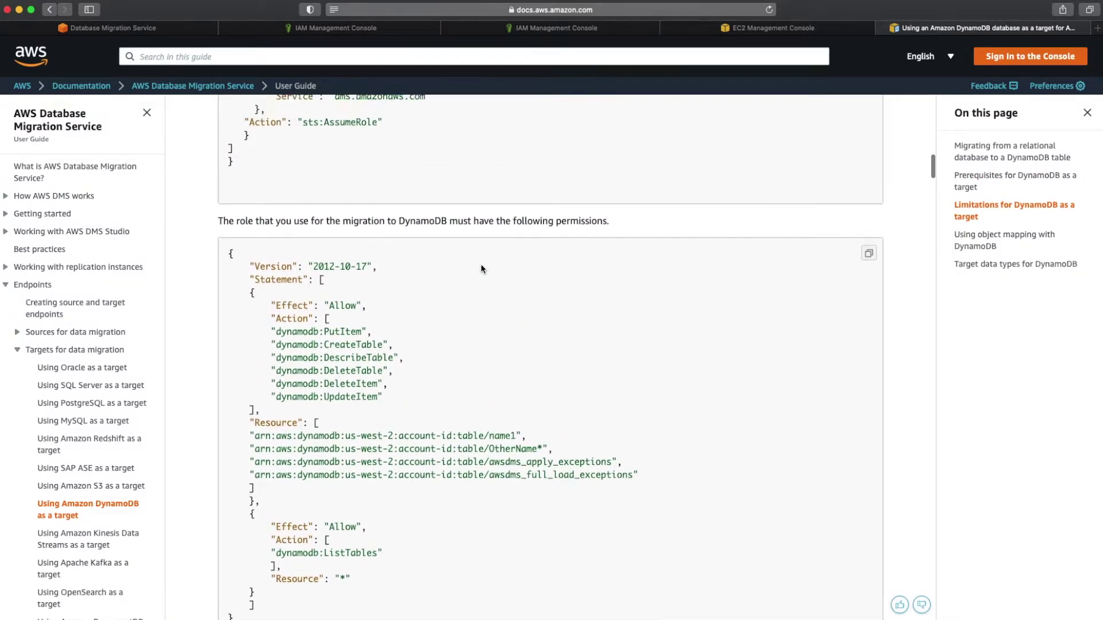
{"action": "scroll", "coordinate": [481, 269], "scroll_direction": "down", "scroll_amount": 3}
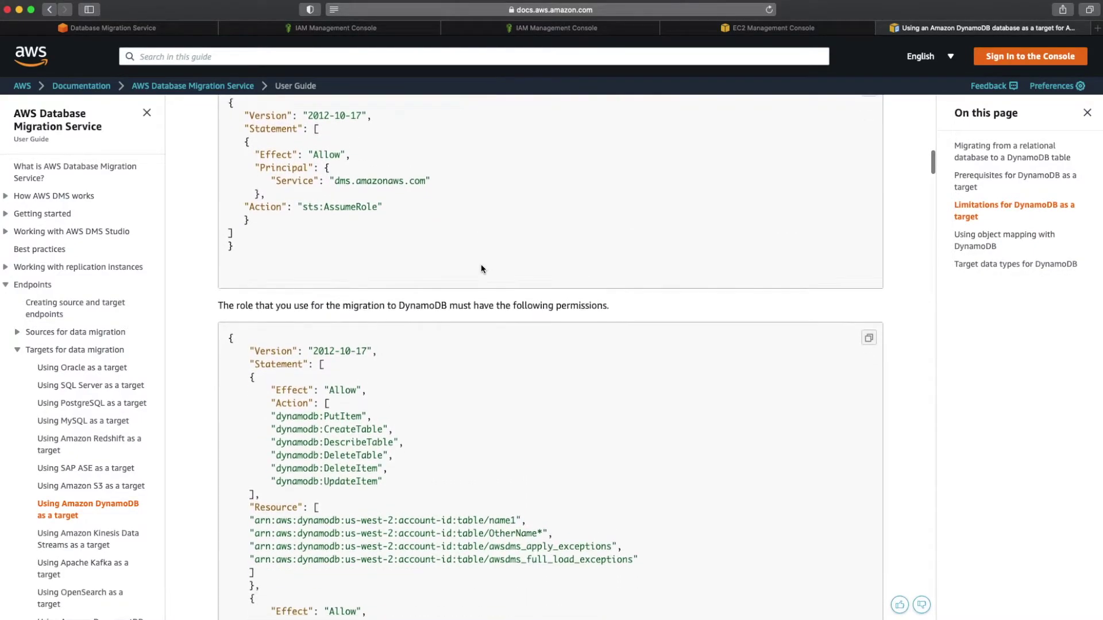
{"action": "scroll", "coordinate": [333, 278], "scroll_direction": "down", "scroll_amount": 2}
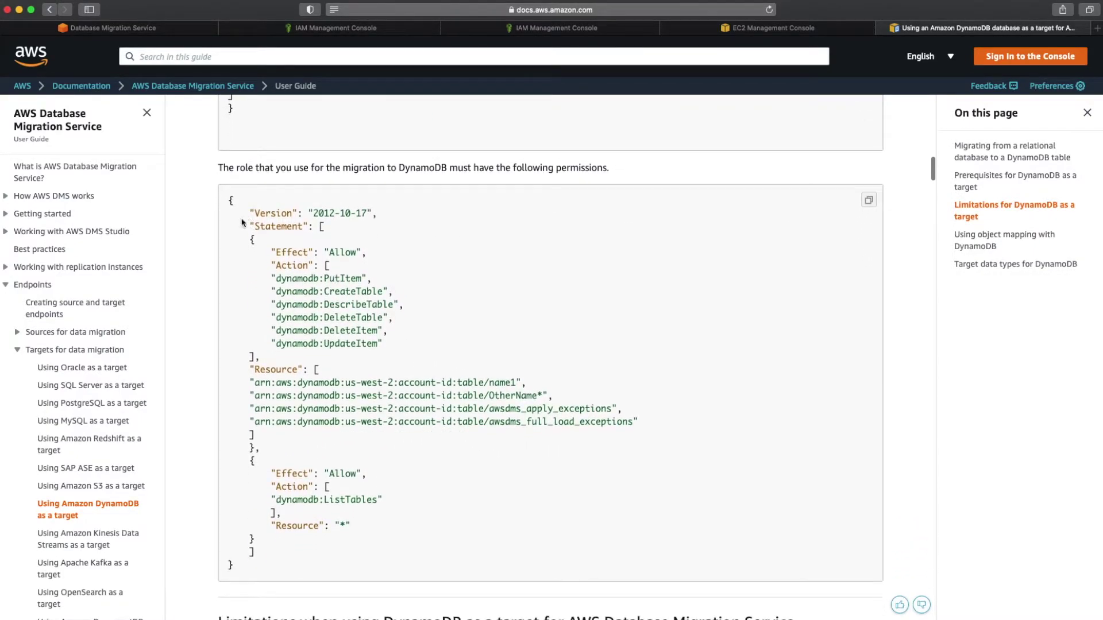
{"action": "left_click_drag", "start_coordinate": [229, 200], "coordinate": [294, 535]}
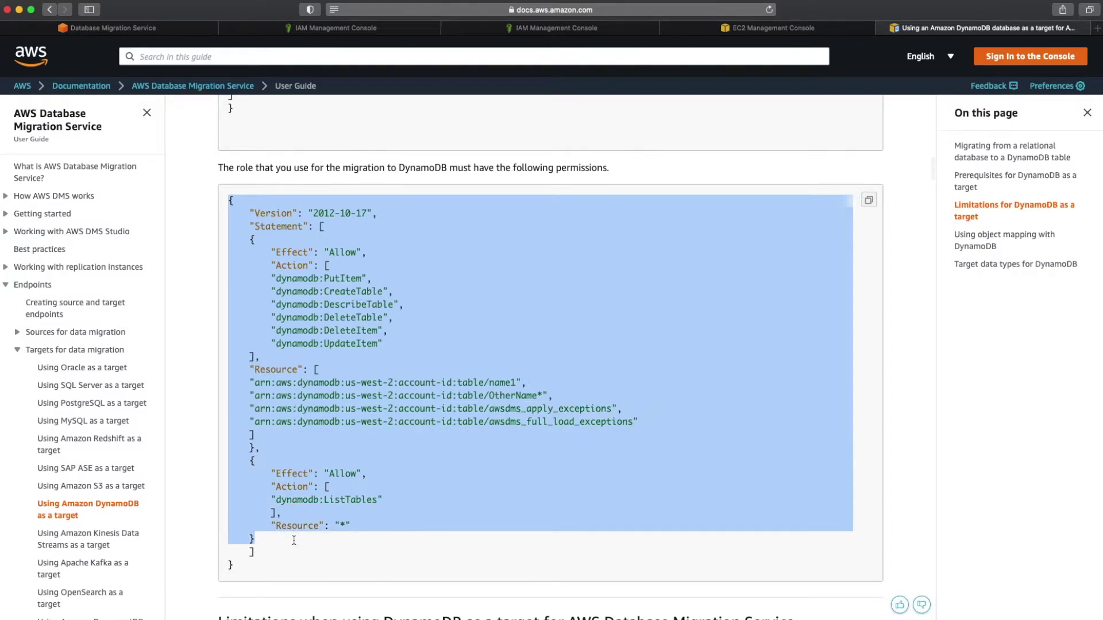
{"action": "left_click_drag", "start_coordinate": [293, 540], "coordinate": [325, 552]}
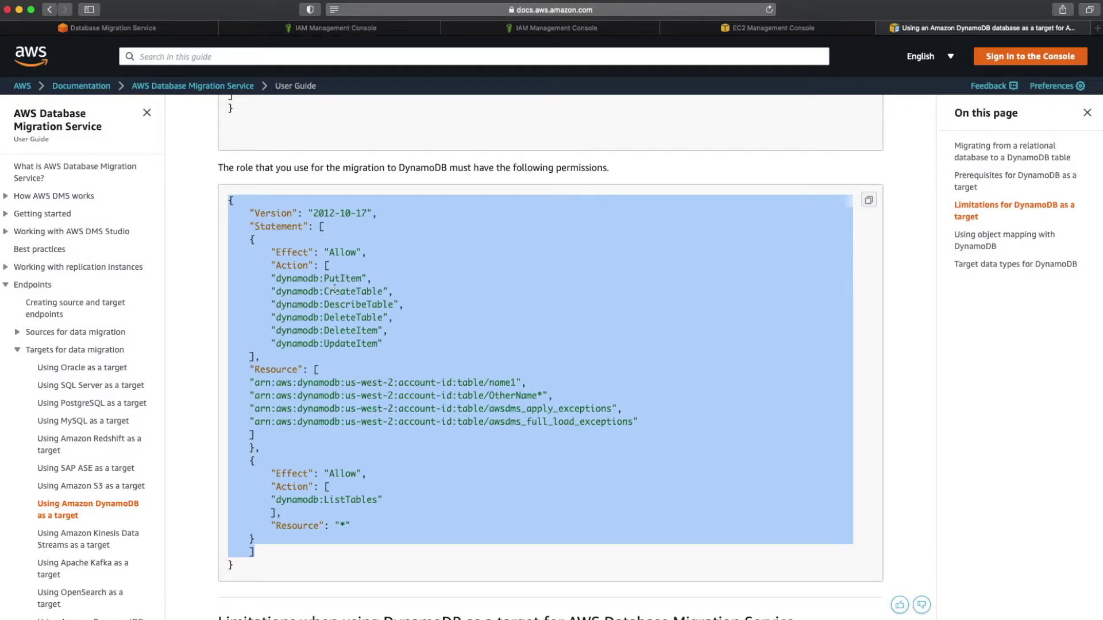
{"action": "left_click", "coordinate": [369, 278]}
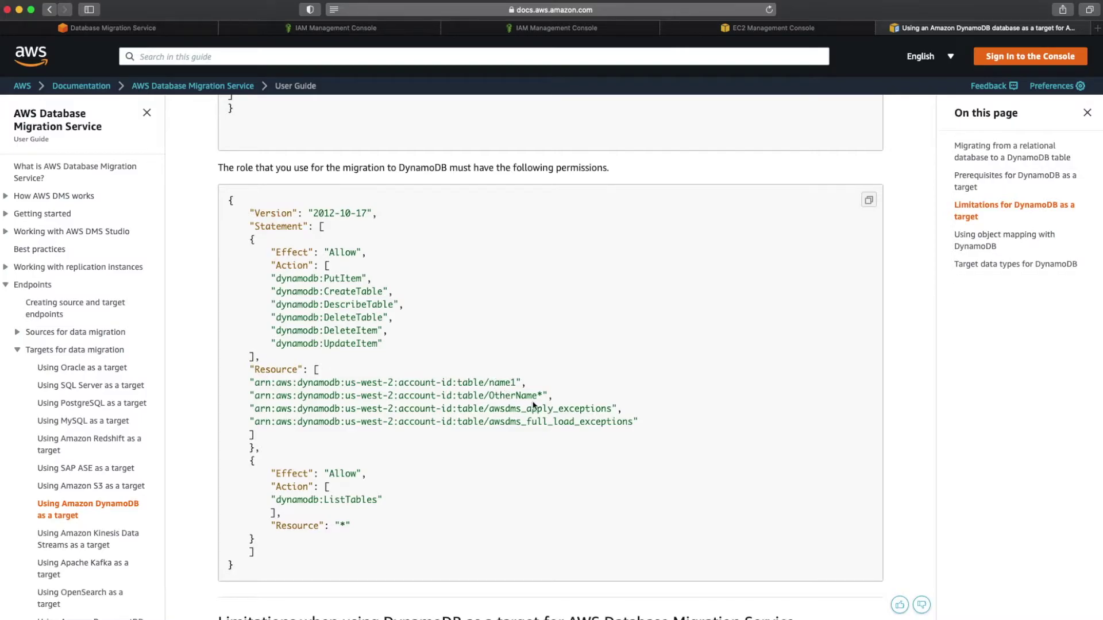
Step: Copy the full permissions policy JSON and switch to the Demo-Notes editor in Sublime Text
{"action": "left_click_drag", "start_coordinate": [490, 411], "coordinate": [612, 411]}
{"action": "left_click_drag", "start_coordinate": [490, 425], "coordinate": [633, 427]}
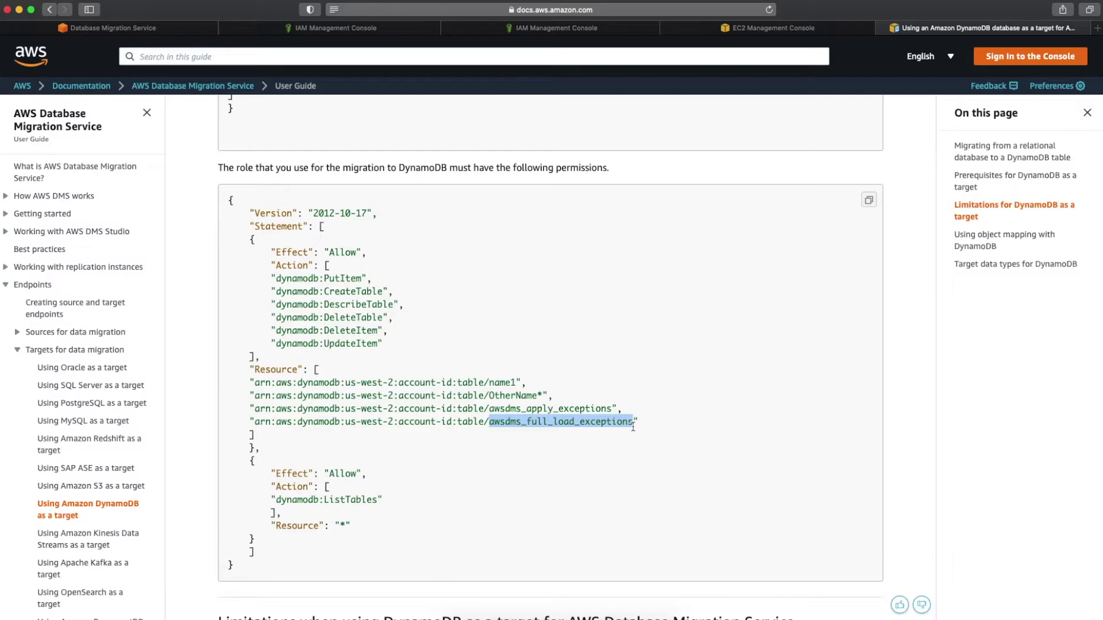
{"action": "left_click", "coordinate": [482, 481]}
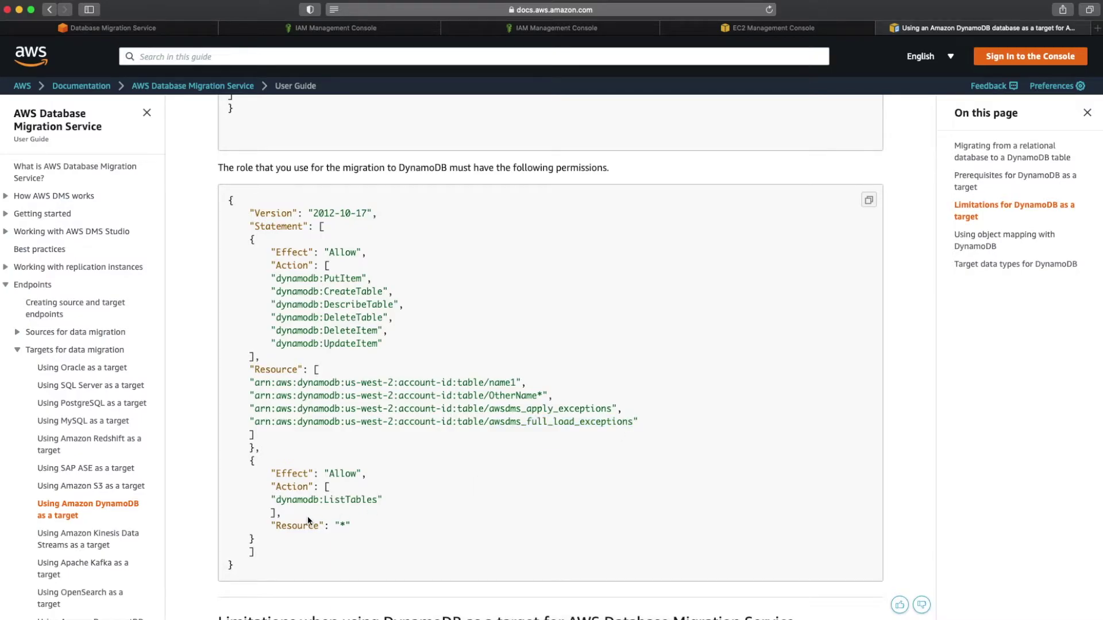
{"action": "left_click_drag", "start_coordinate": [249, 566], "coordinate": [217, 202]}
{"action": "right_click", "coordinate": [275, 207]}
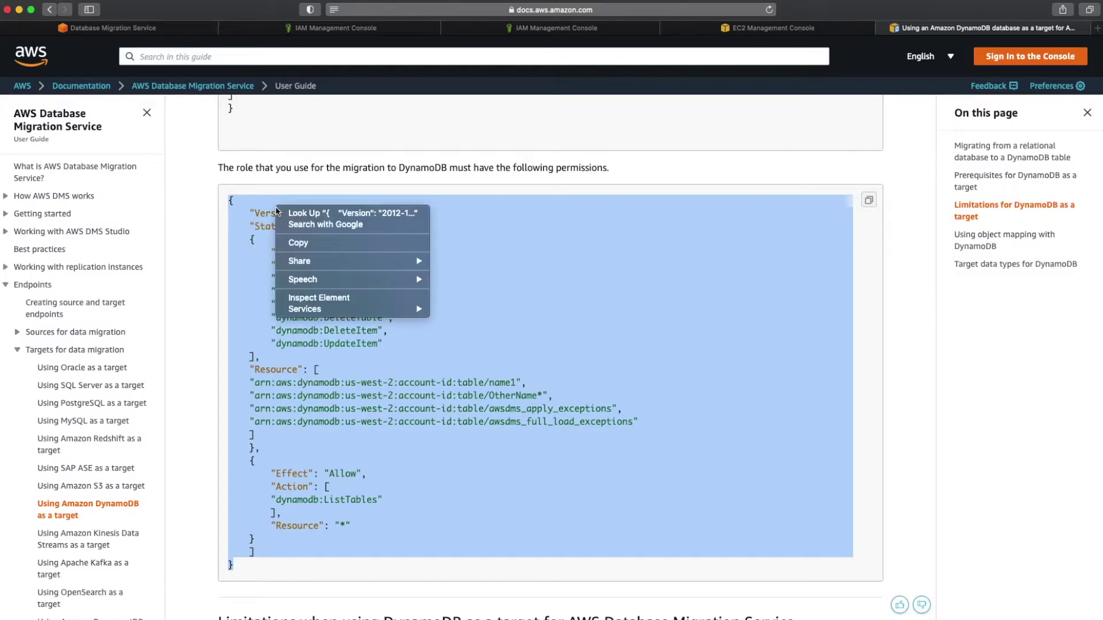
{"action": "left_click", "coordinate": [295, 243]}
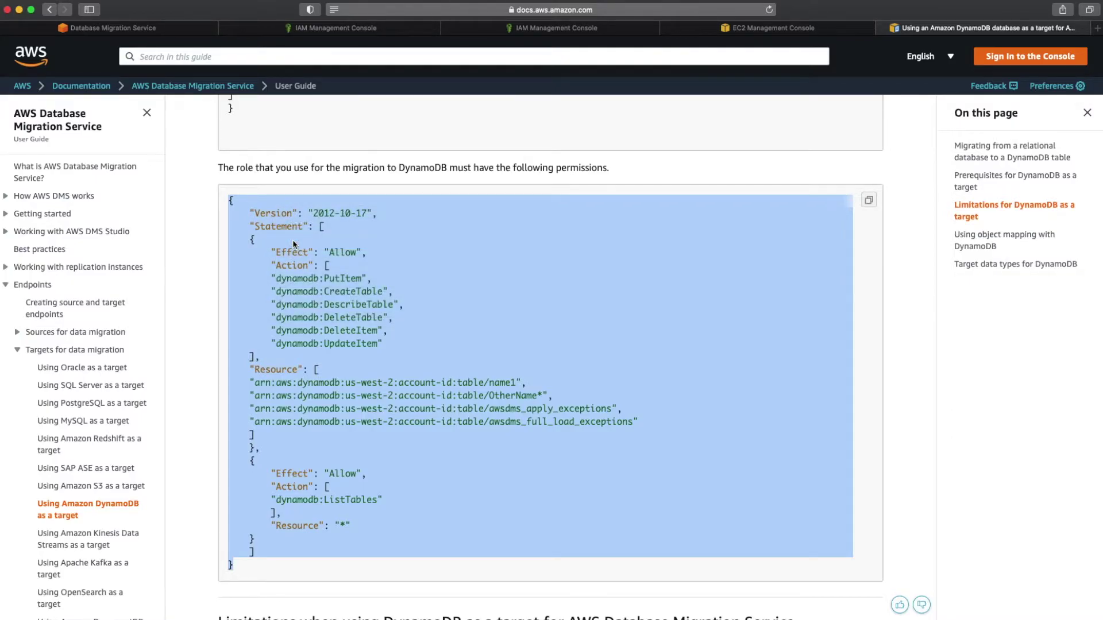
{"action": "left_click", "coordinate": [518, 613]}
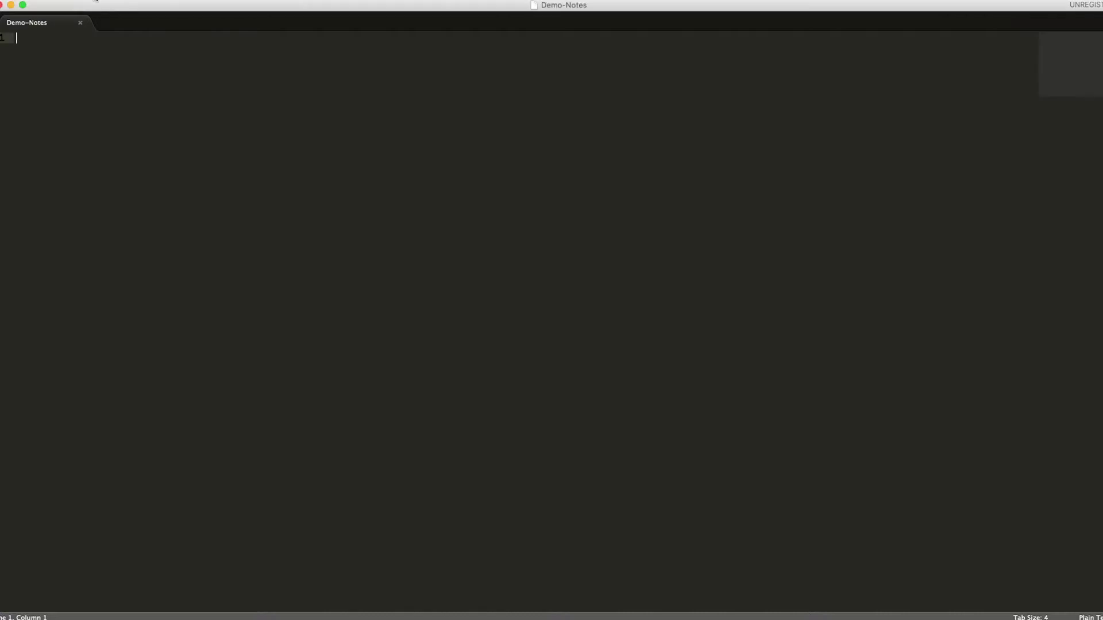
Step: Paste the policy into a new file, rename table name1 to employee, and delete the OtherName line
{"action": "left_click", "coordinate": [99, 6]}
{"action": "left_click", "coordinate": [112, 6]}
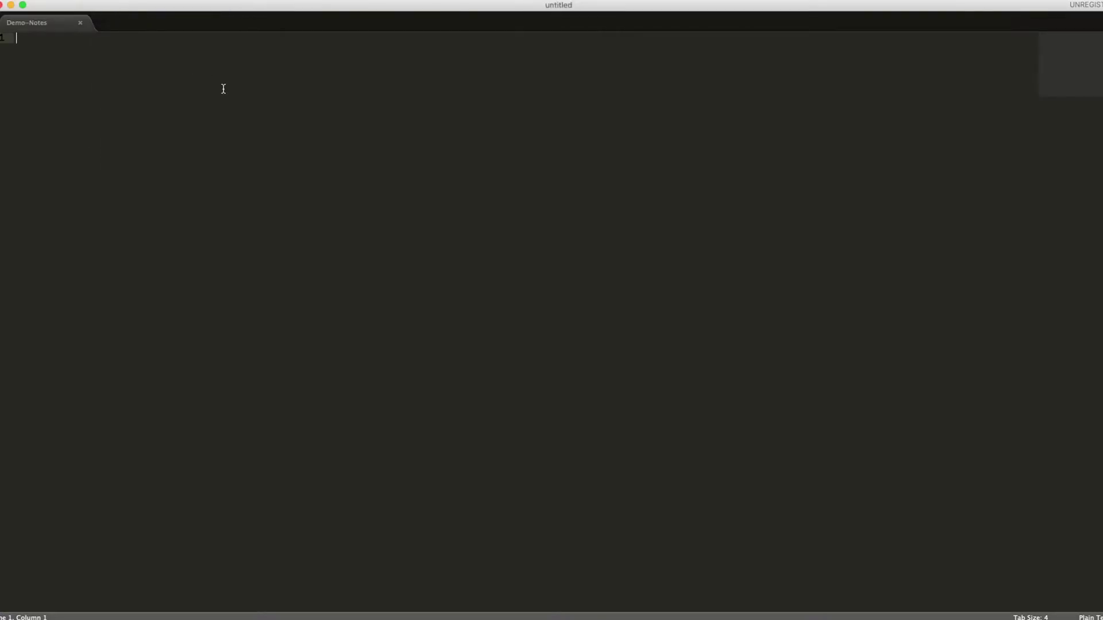
{"action": "key", "text": "super+v"}
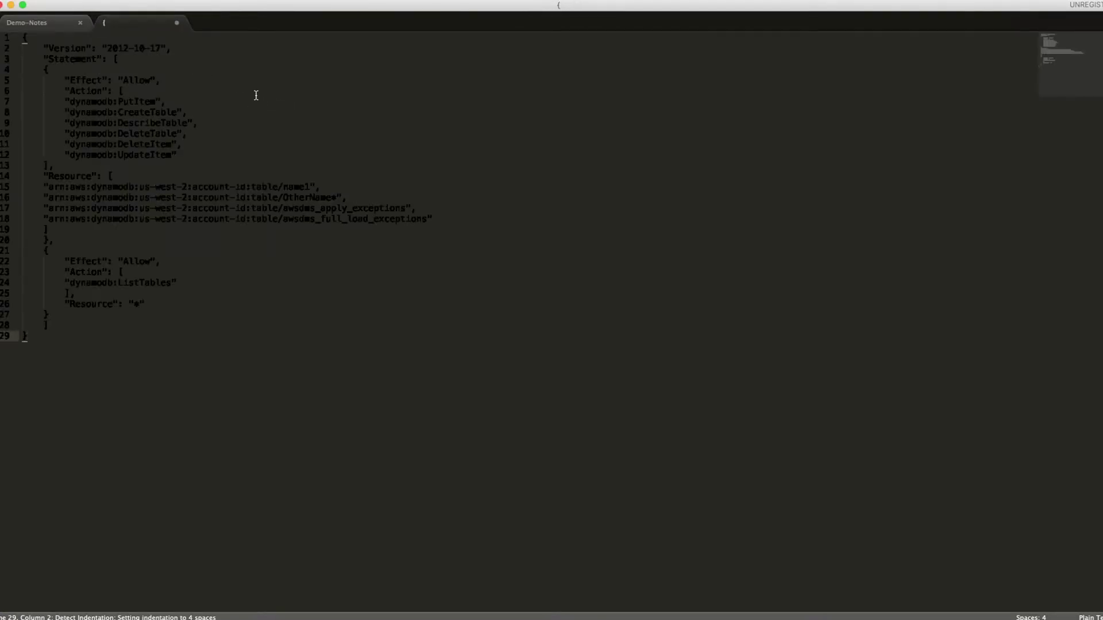
{"action": "double_click", "coordinate": [294, 187]}
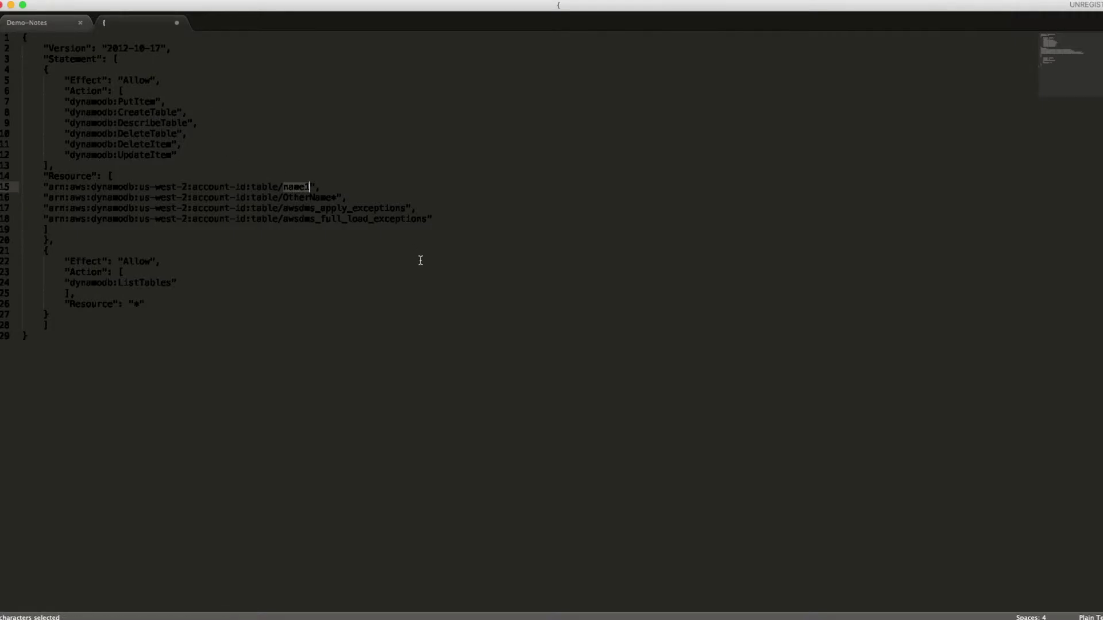
{"action": "type", "text": "employee"}
{"action": "left_click_drag", "start_coordinate": [326, 187], "coordinate": [283, 187]}
{"action": "left_click", "coordinate": [11, 197]}
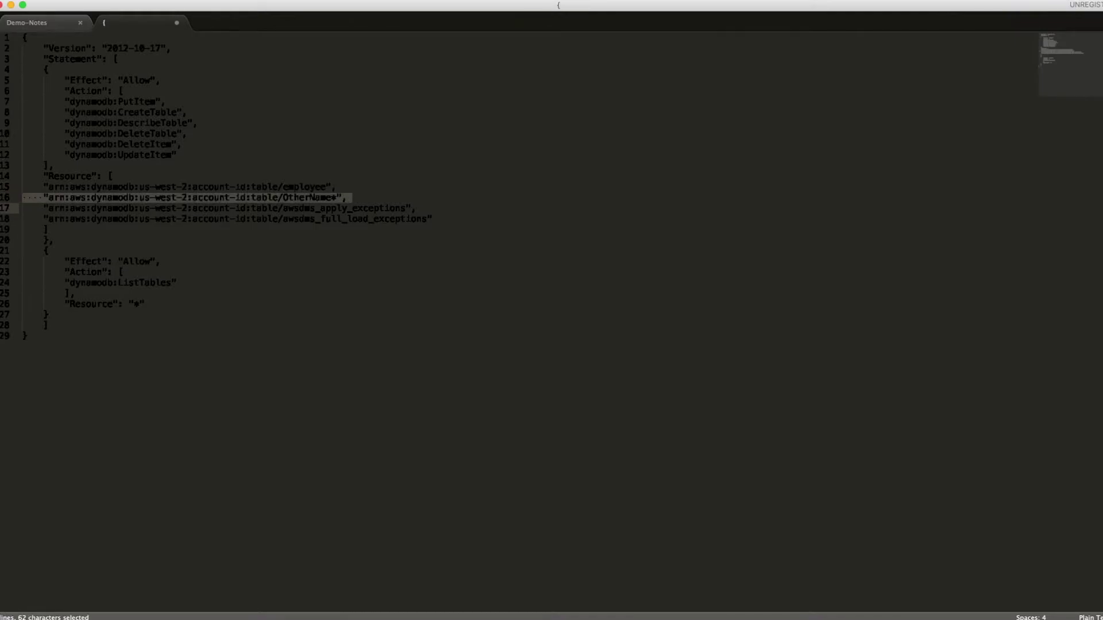
{"action": "key", "text": "BackSpace"}
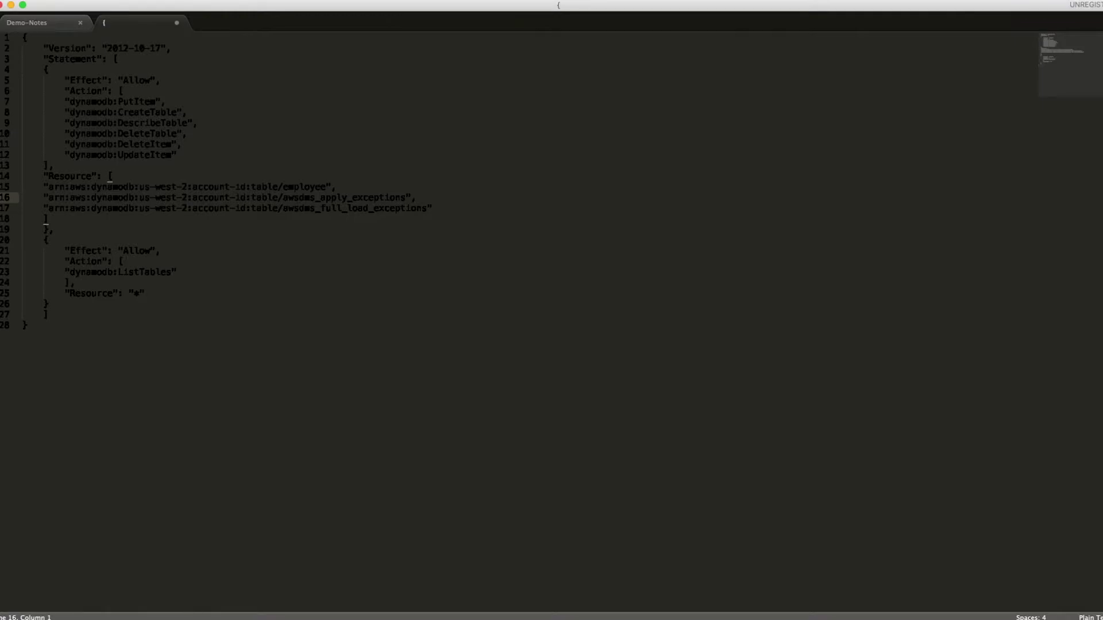
Step: Change the resource region from us-west-2 to us-east-1, then return to the browser's JSON policy editor
{"action": "left_click", "coordinate": [247, 188]}
{"action": "key", "text": "shift+Left"}
{"action": "key", "text": "shift+Left"}
{"action": "key", "text": "shift+Left"}
{"action": "key", "text": "shift+Left"}
{"action": "key", "text": "shift+Left"}
{"action": "key", "text": "shift+Left"}
{"action": "key", "text": "shift+Left"}
{"action": "key", "text": "shift+Left"}
{"action": "key", "text": "shift+Left"}
{"action": "key", "text": "shift+Left"}
{"action": "key", "text": "Left"}
{"action": "key", "text": "Left"}
{"action": "key", "text": "Left"}
{"action": "key", "text": "BackSpace"}
{"action": "key", "text": "BackSpace"}
{"action": "key", "text": "BackSpace"}
{"action": "key", "text": "BackSpace"}
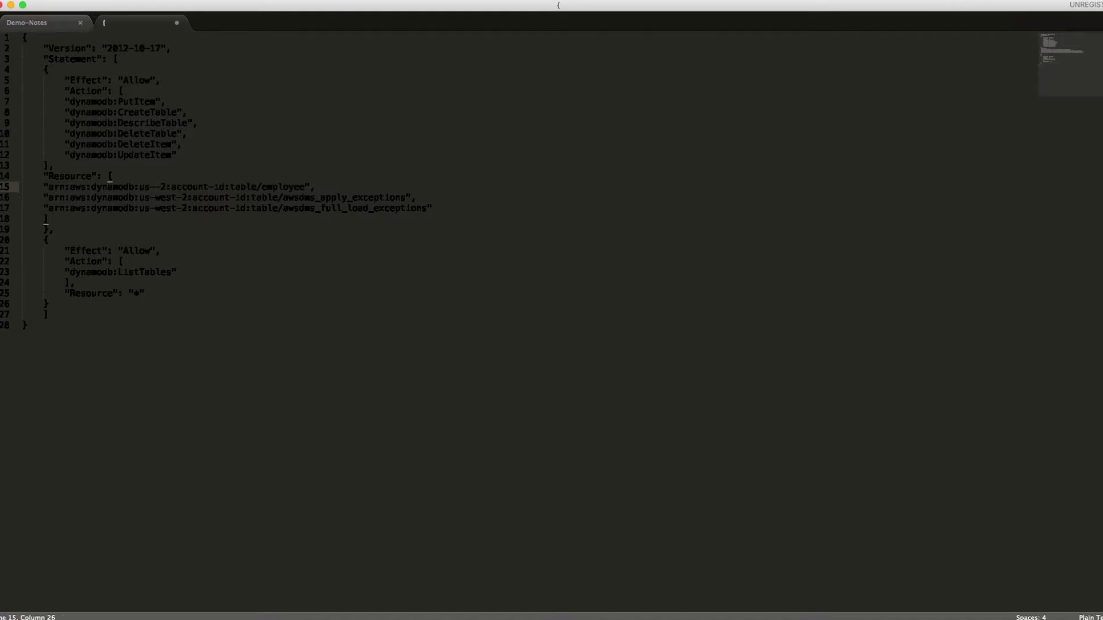
{"action": "type", "text": "east01"}
{"action": "key", "text": "BackSpace"}
{"action": "key", "text": "BackSpace"}
{"action": "key", "text": "Right"}
{"action": "key", "text": "Right"}
{"action": "key", "text": "BackSpace"}
{"action": "type", "text": "1"}
{"action": "key", "text": "shift+Left"}
{"action": "key", "text": "shift+Left"}
{"action": "key", "text": "shift+Left"}
{"action": "key", "text": "shift+Left"}
{"action": "key", "text": "shift+Left"}
{"action": "key", "text": "shift+Left"}
{"action": "key", "text": "shift+Left"}
{"action": "key", "text": "Right"}
{"action": "key", "text": "shift+Right"}
{"action": "key", "text": "shift+Right"}
{"action": "key", "text": "shift+Right"}
{"action": "key", "text": "shift+Right"}
{"action": "key", "text": "shift+Right"}
{"action": "key", "text": "shift+Right"}
{"action": "key", "text": "shift+Right"}
{"action": "key", "text": "shift+Right"}
{"action": "key", "text": "shift+Right"}
{"action": "key", "text": "shift+Right"}
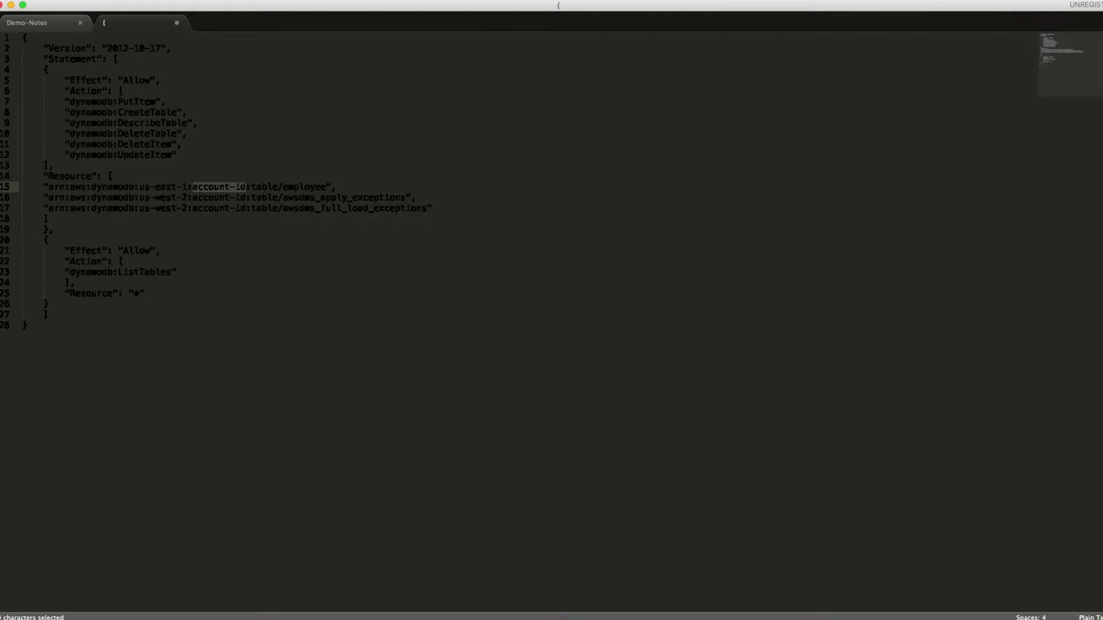
{"action": "key", "text": "super+Tab"}
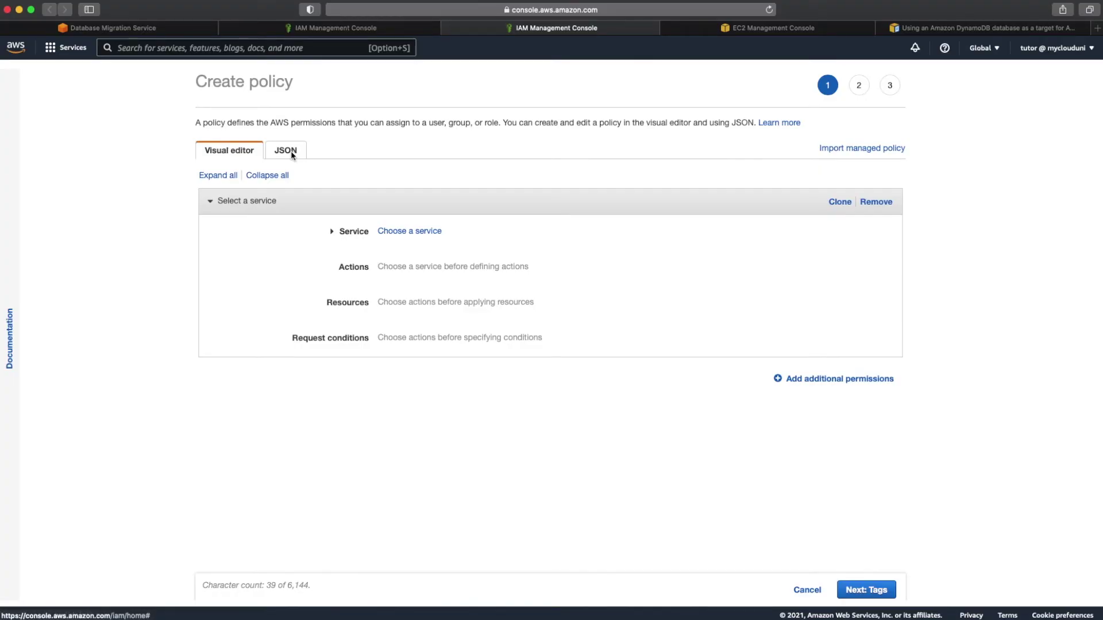
{"action": "left_click", "coordinate": [291, 151]}
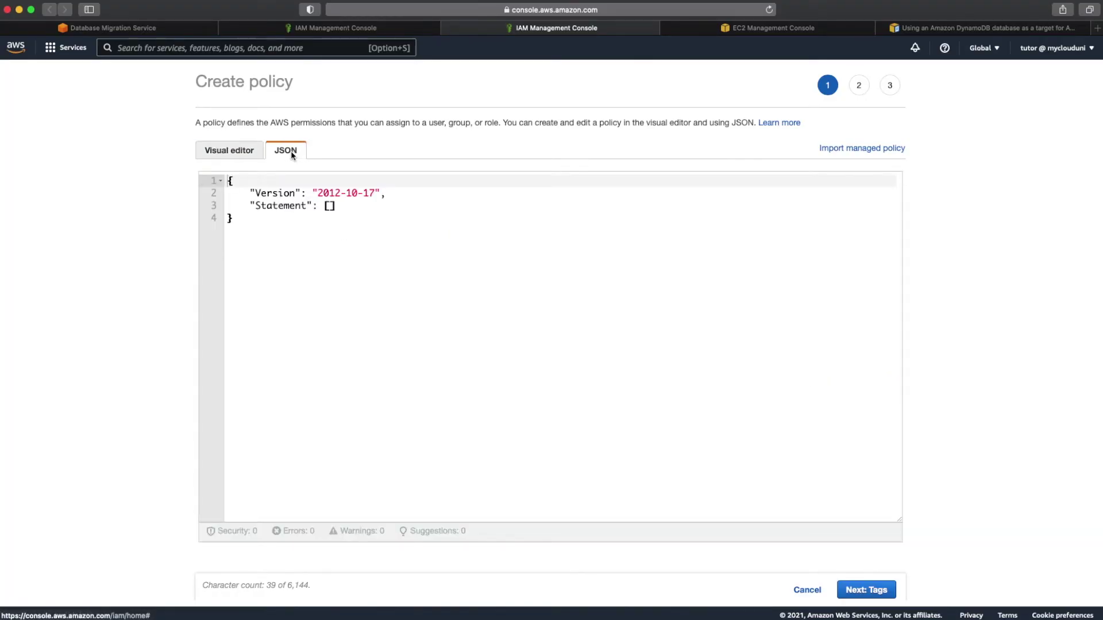
Step: Replace the default JSON with the edited DynamoDB policy and create it as DMS-DynamoDB-Policy
{"action": "left_click_drag", "start_coordinate": [245, 254], "coordinate": [220, 148]}
{"action": "key", "text": "super+v"}
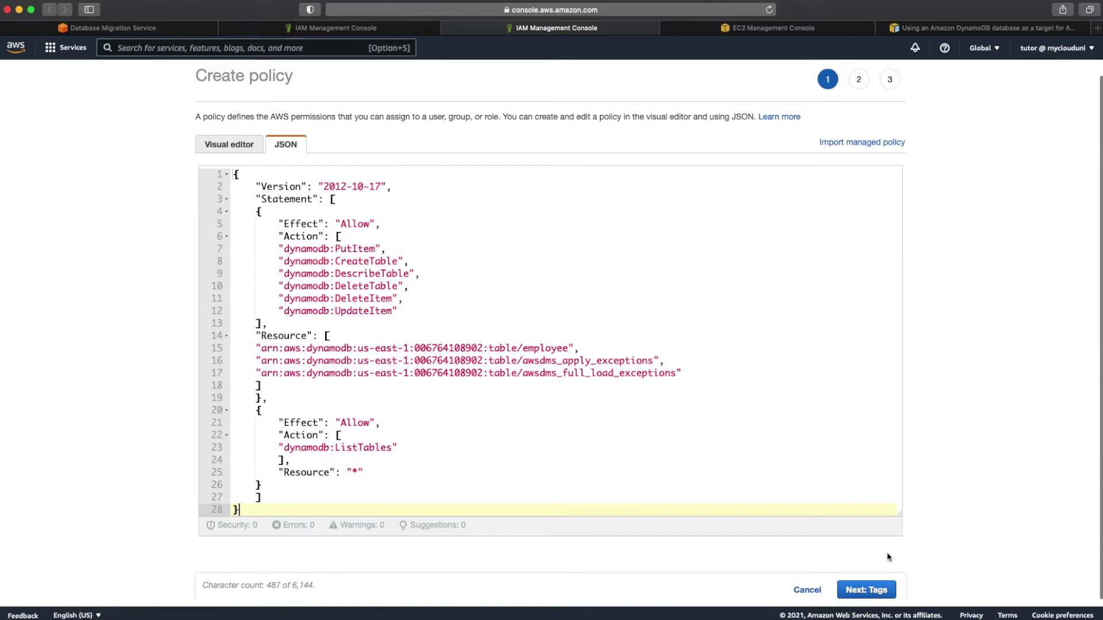
{"action": "left_click", "coordinate": [882, 593]}
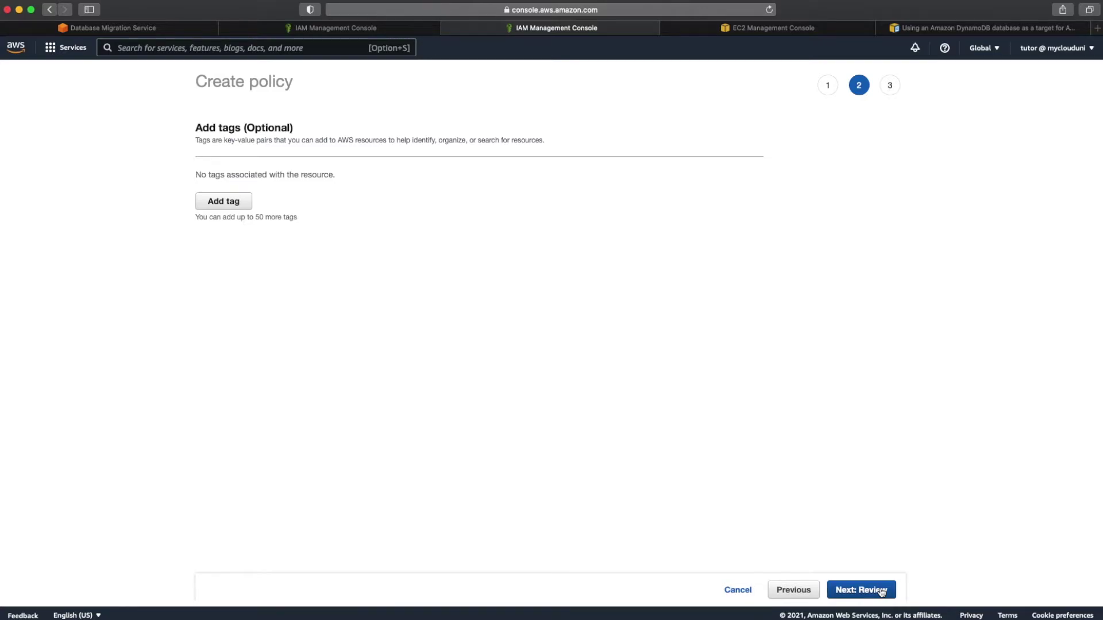
{"action": "left_click", "coordinate": [882, 592]}
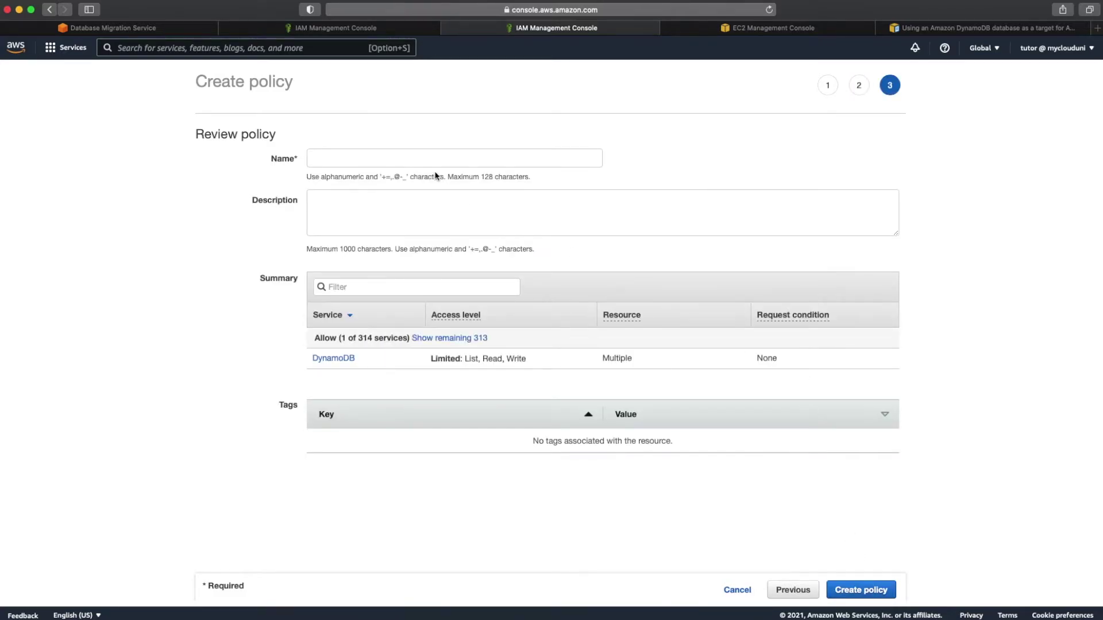
{"action": "left_click", "coordinate": [398, 161]}
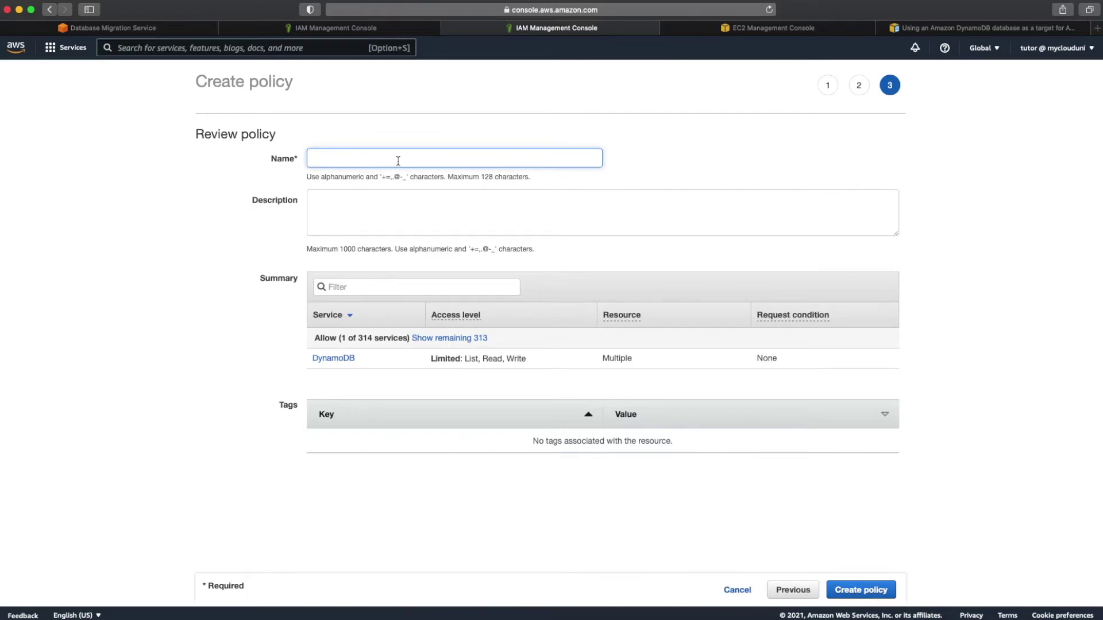
{"action": "type", "text": "DMS-DynamoDB"}
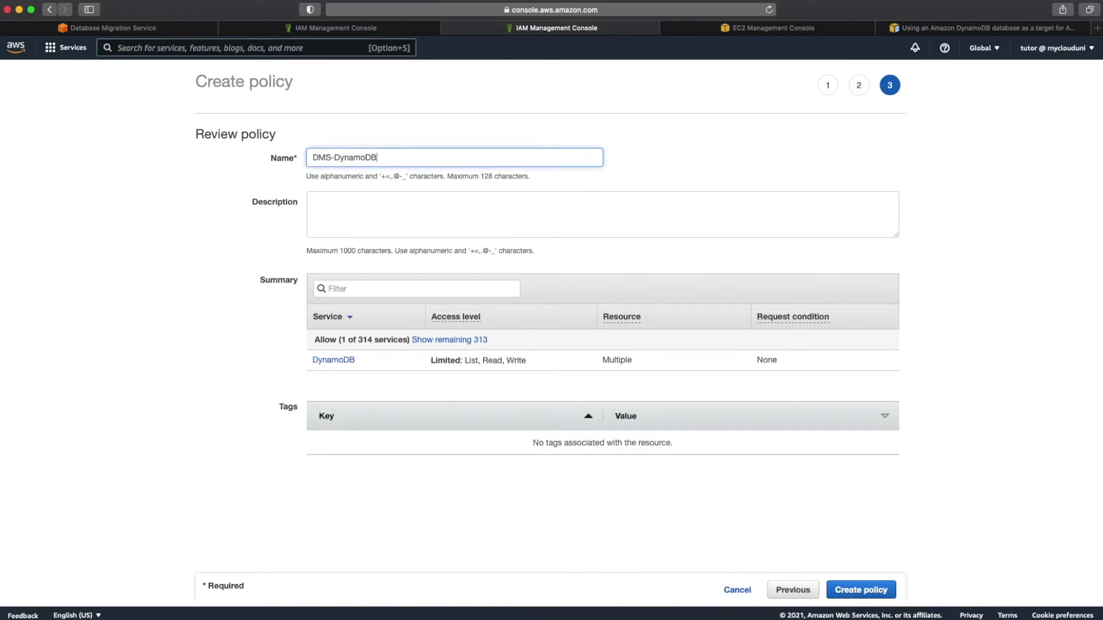
{"action": "type", "text": "-Policy"}
{"action": "left_click", "coordinate": [857, 592]}
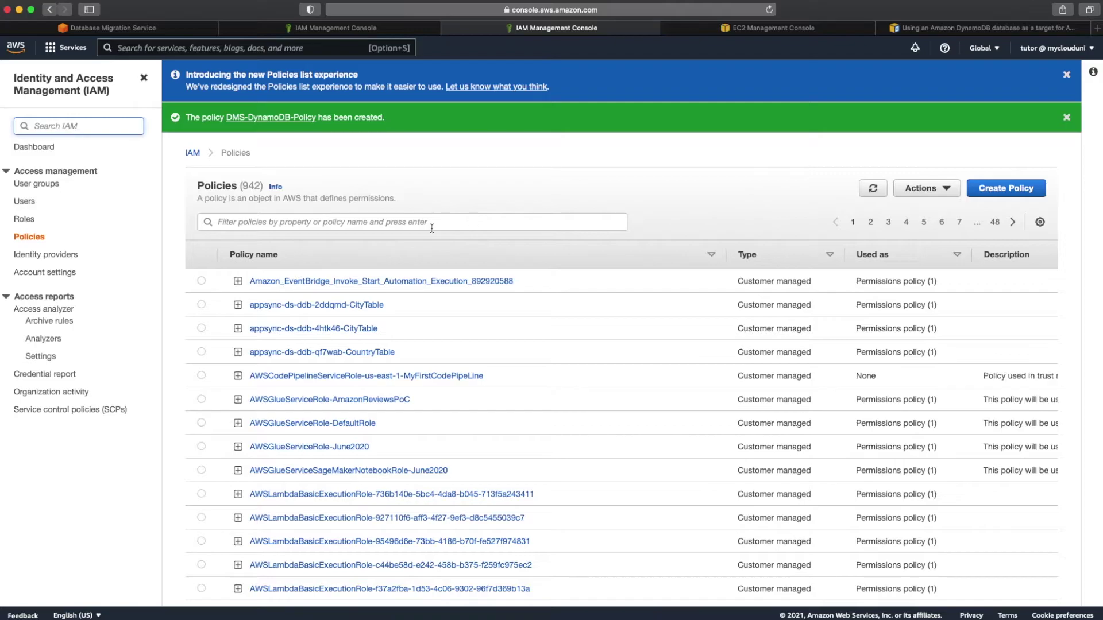
Step: Attach DMS-DynamoDB-Policy to the DMS role and create it as DMS-DynamoDB-Role
{"action": "left_click", "coordinate": [368, 28]}
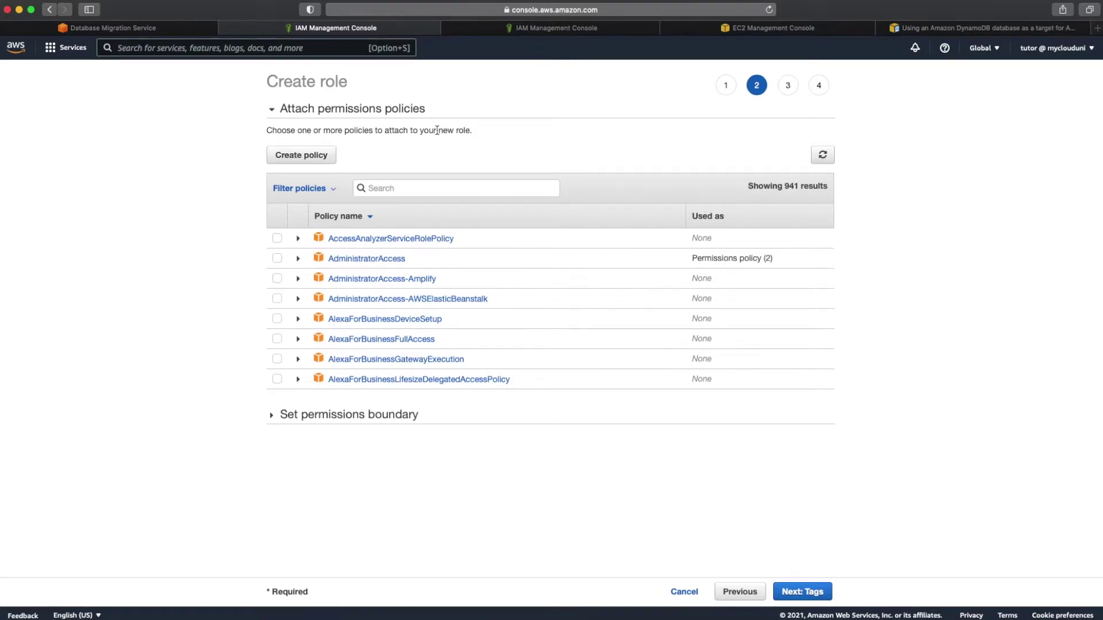
{"action": "left_click", "coordinate": [822, 154]}
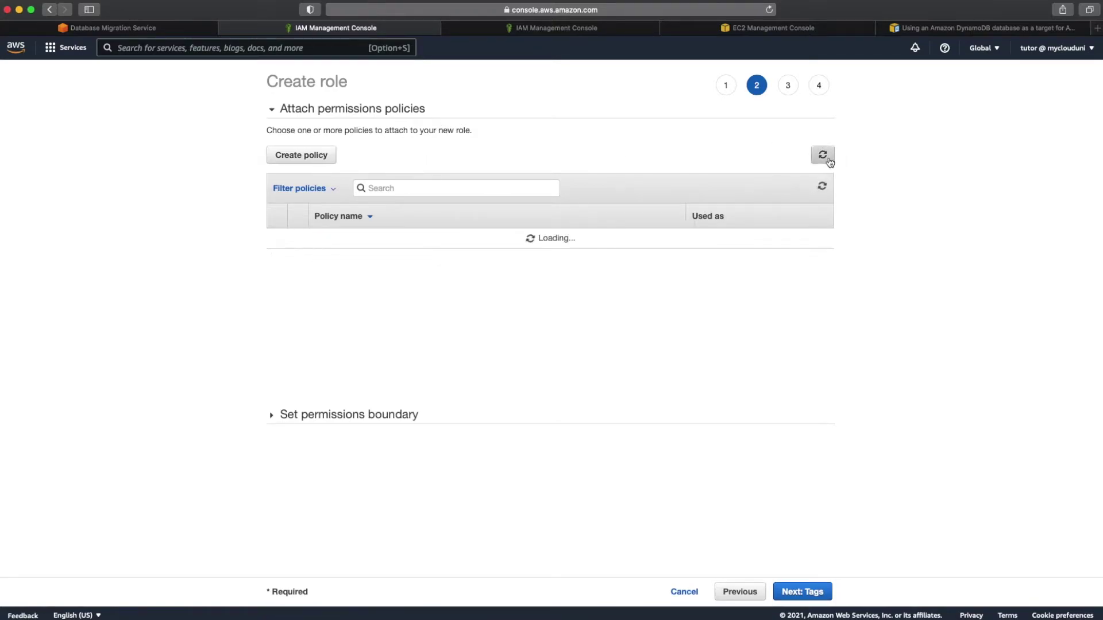
{"action": "left_click", "coordinate": [487, 190]}
{"action": "type", "text": "dynamo"}
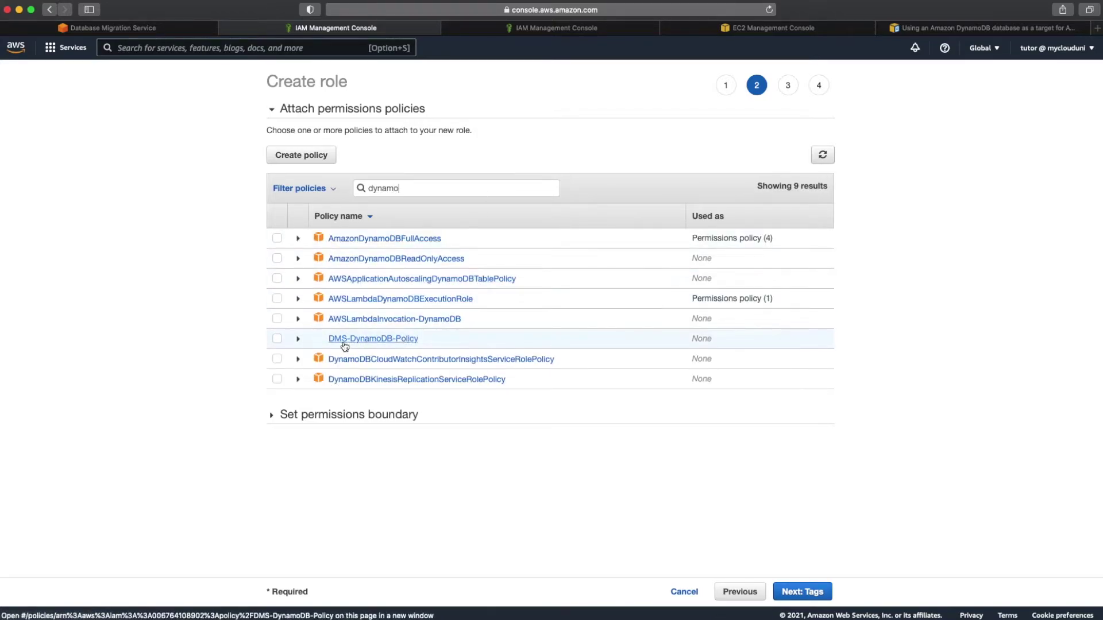
{"action": "left_click", "coordinate": [277, 341]}
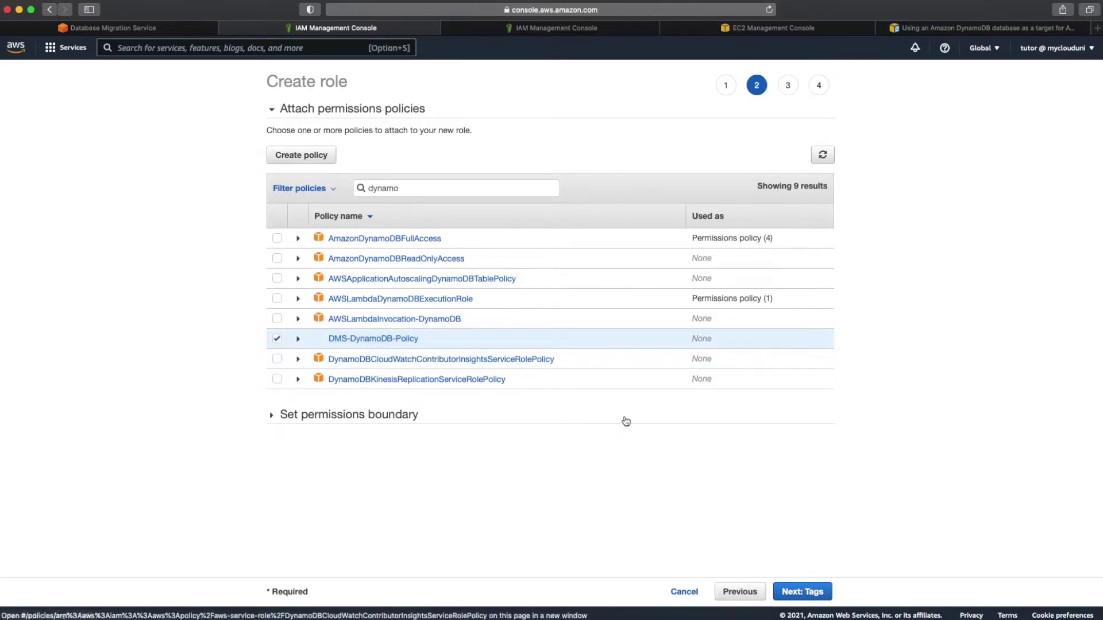
{"action": "left_click", "coordinate": [810, 598]}
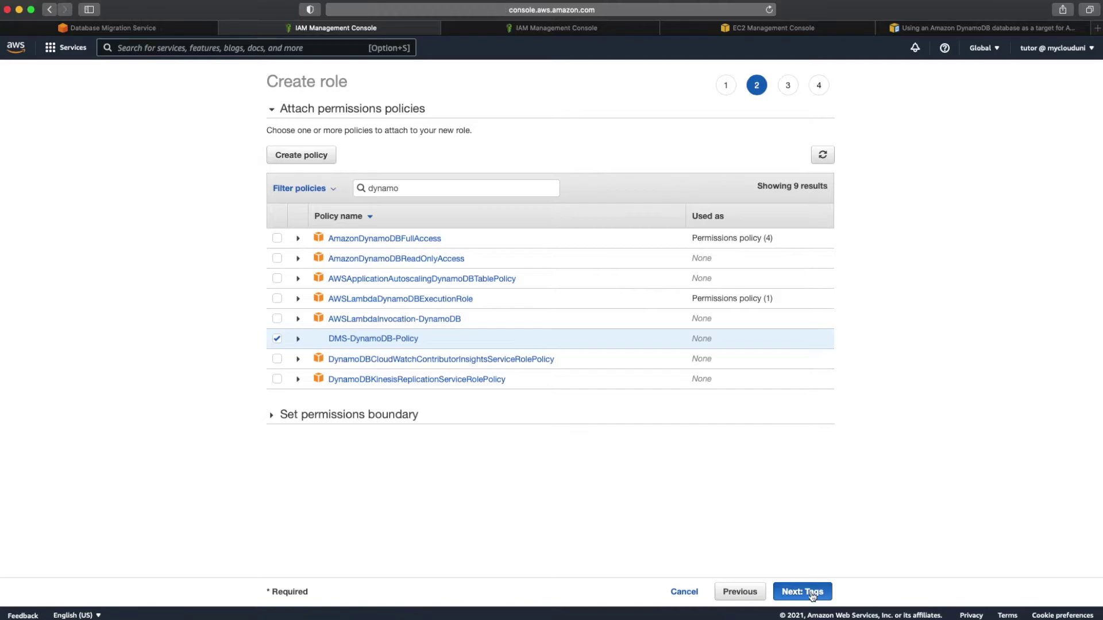
{"action": "left_click", "coordinate": [812, 596]}
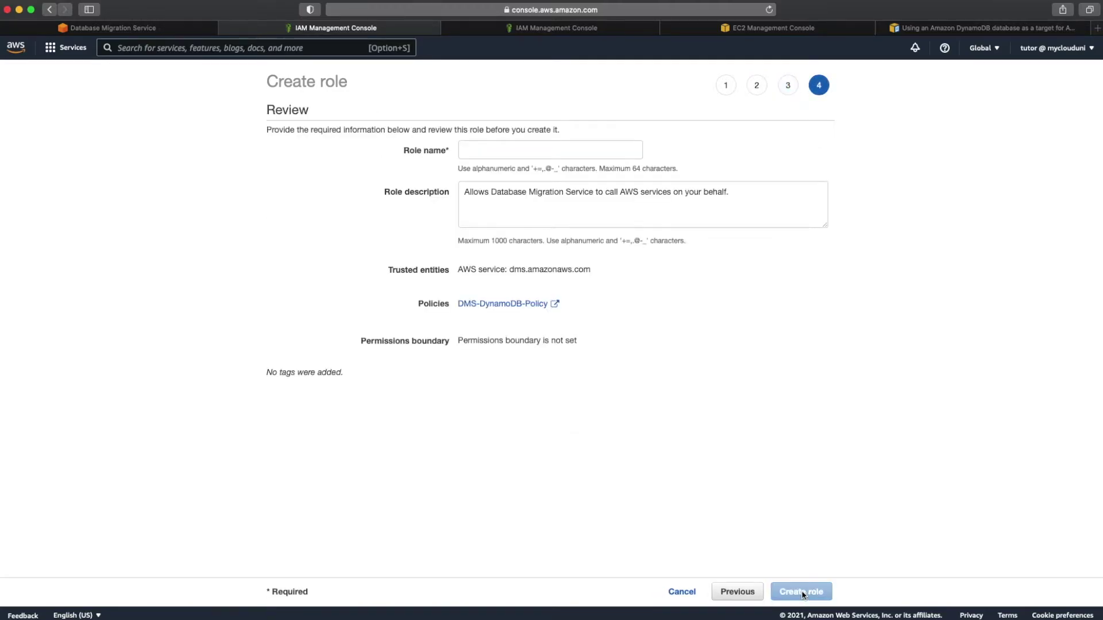
{"action": "left_click", "coordinate": [542, 147]}
{"action": "type", "text": "D"}
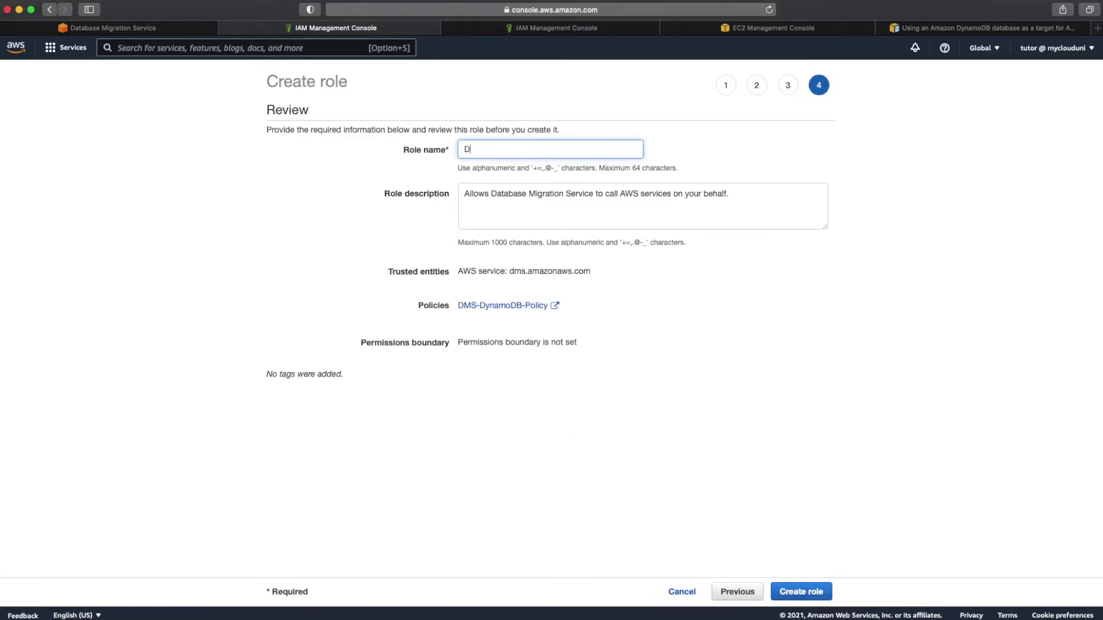
{"action": "type", "text": "MS-DynamoDB-ROole"}
{"action": "left_click", "coordinate": [807, 591]}
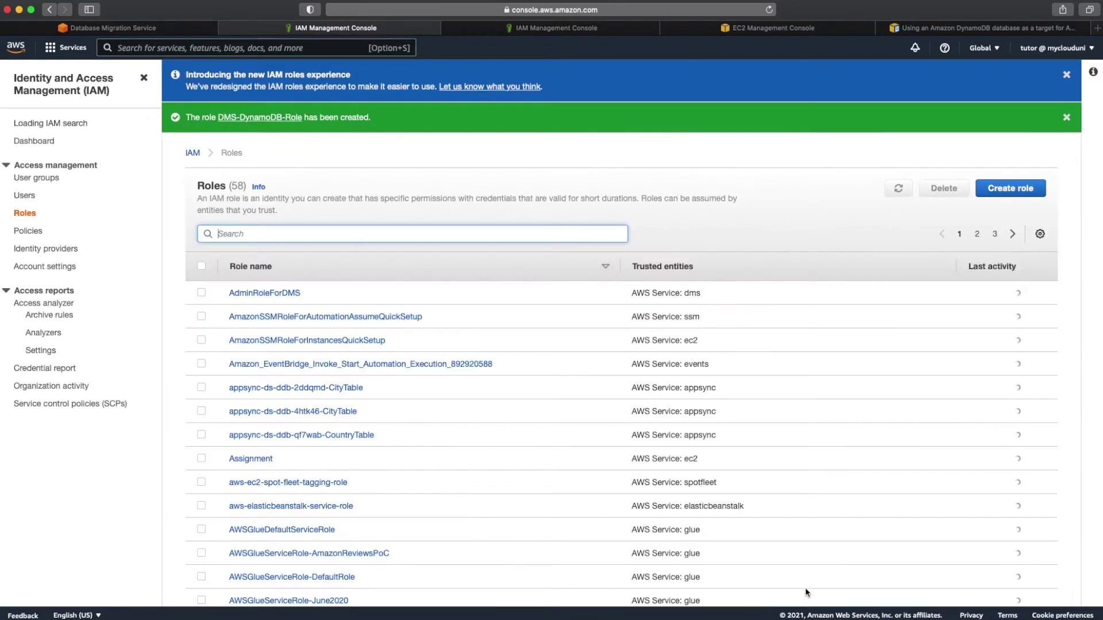
Step: Start a new DMS target endpoint named my-dynamodb-target-endpoint and open the target engine list
{"action": "left_click", "coordinate": [148, 31]}
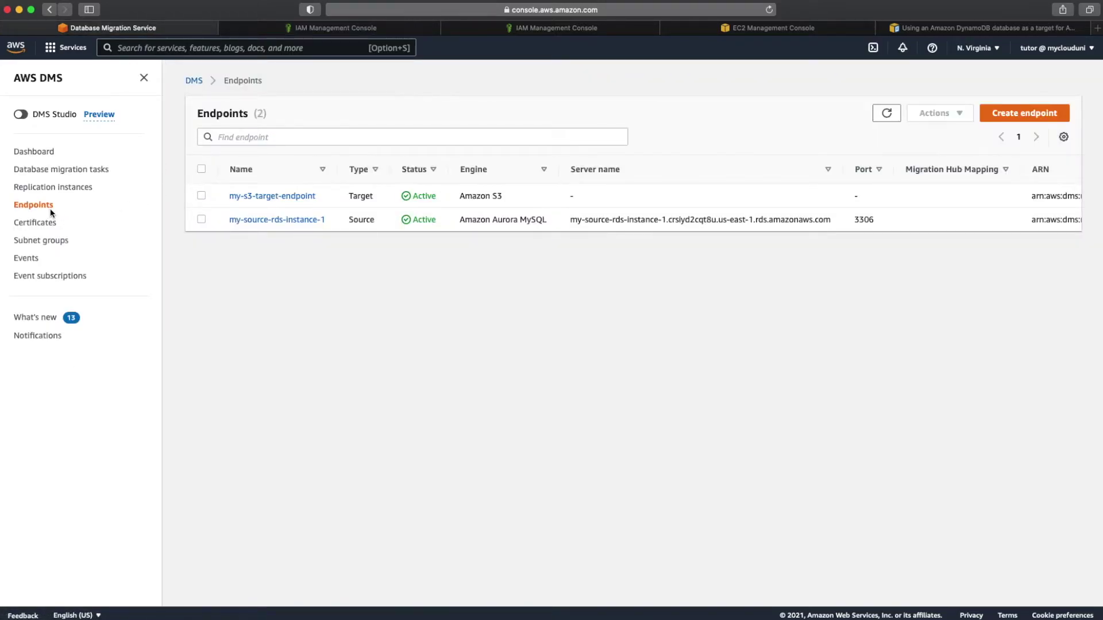
{"action": "left_click", "coordinate": [1012, 109]}
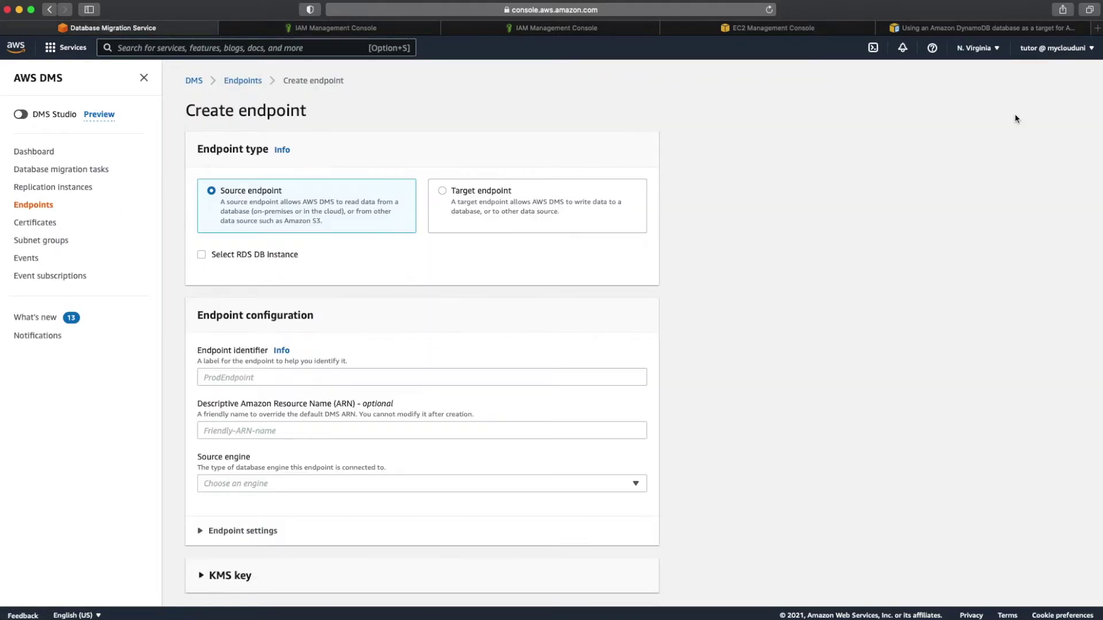
{"action": "left_click", "coordinate": [443, 202]}
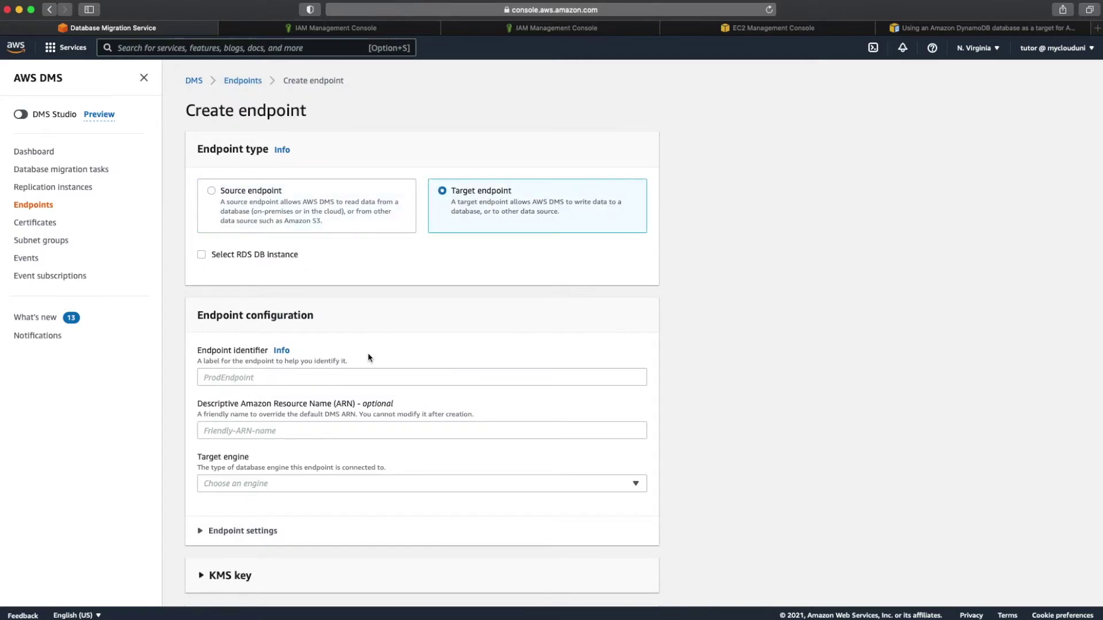
{"action": "scroll", "coordinate": [367, 353], "scroll_direction": "down", "scroll_amount": 3}
{"action": "left_click", "coordinate": [297, 262]}
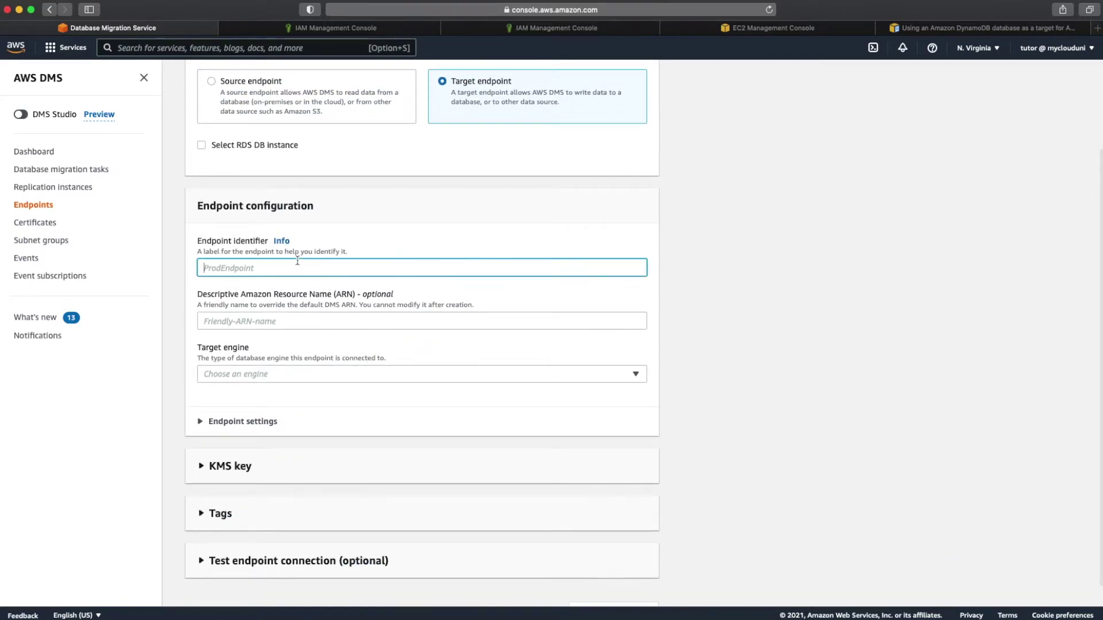
{"action": "type", "text": "my-dynamobdb-"}
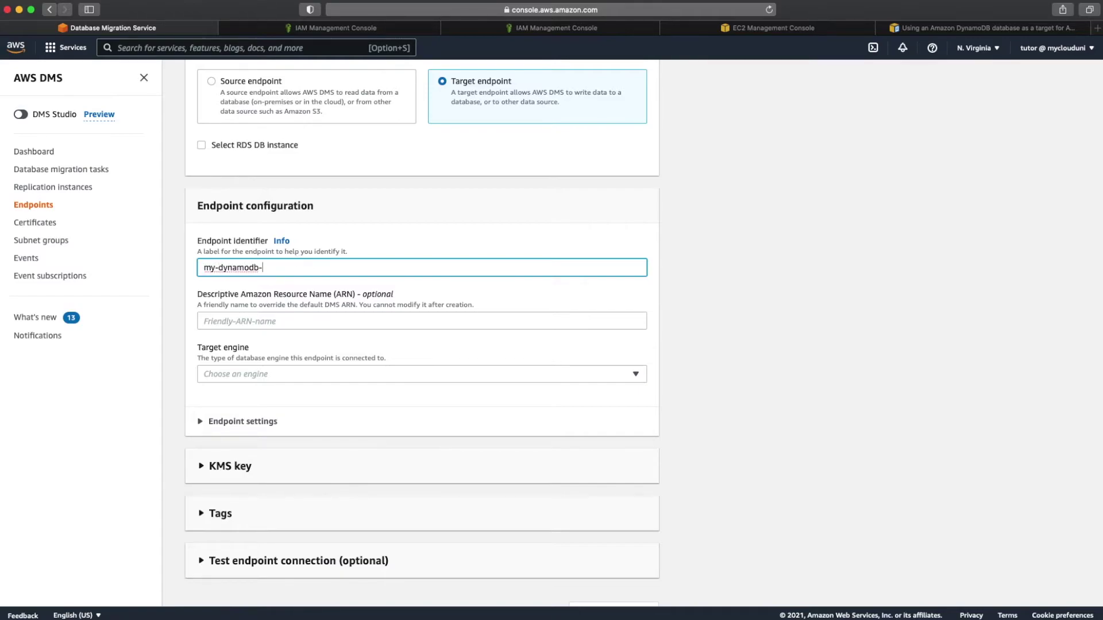
{"action": "type", "text": "target=endp"}
{"action": "left_click", "coordinate": [293, 370]}
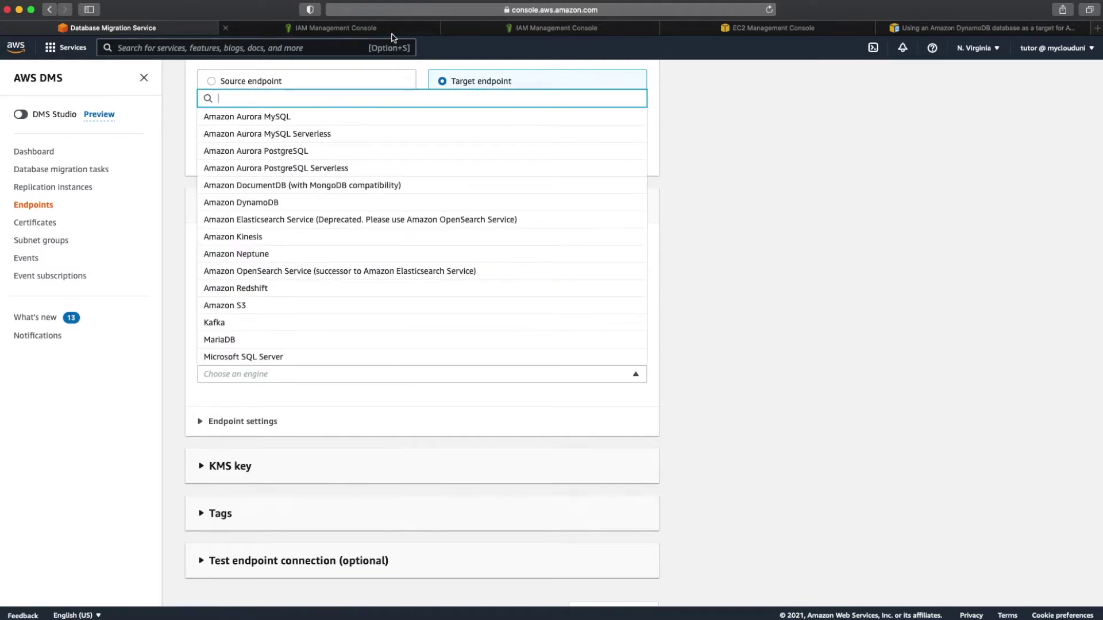
{"action": "left_click", "coordinate": [387, 31]}
Step: Find DMS-DynamoDB-Role in IAM, copy its role ARN, and return to the DMS endpoint form
{"action": "left_click", "coordinate": [380, 232]}
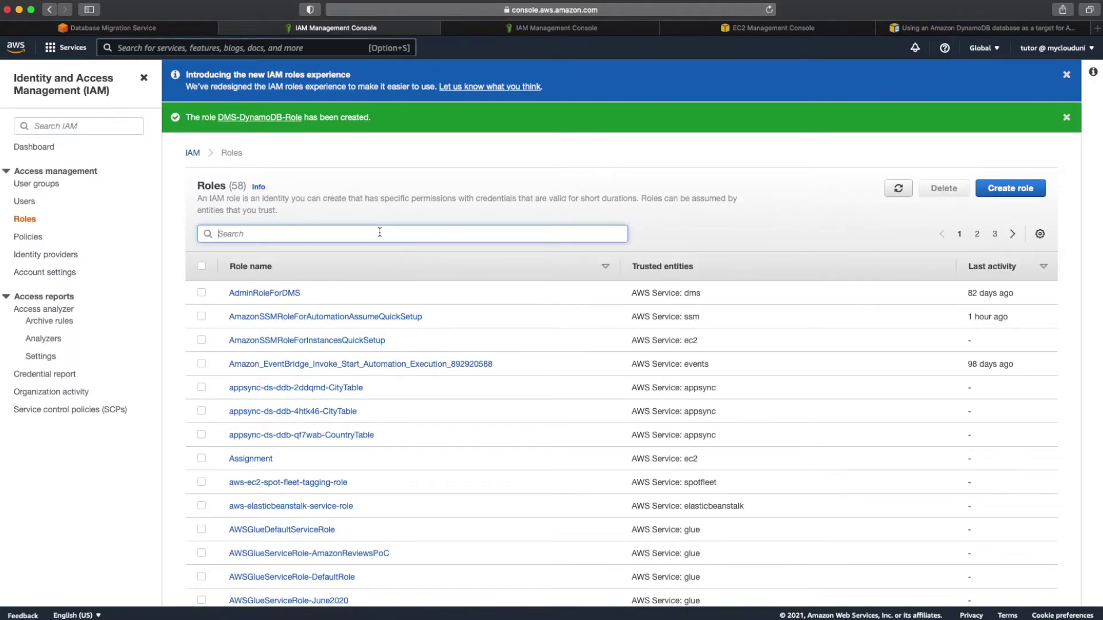
{"action": "type", "text": "dms-dyn"}
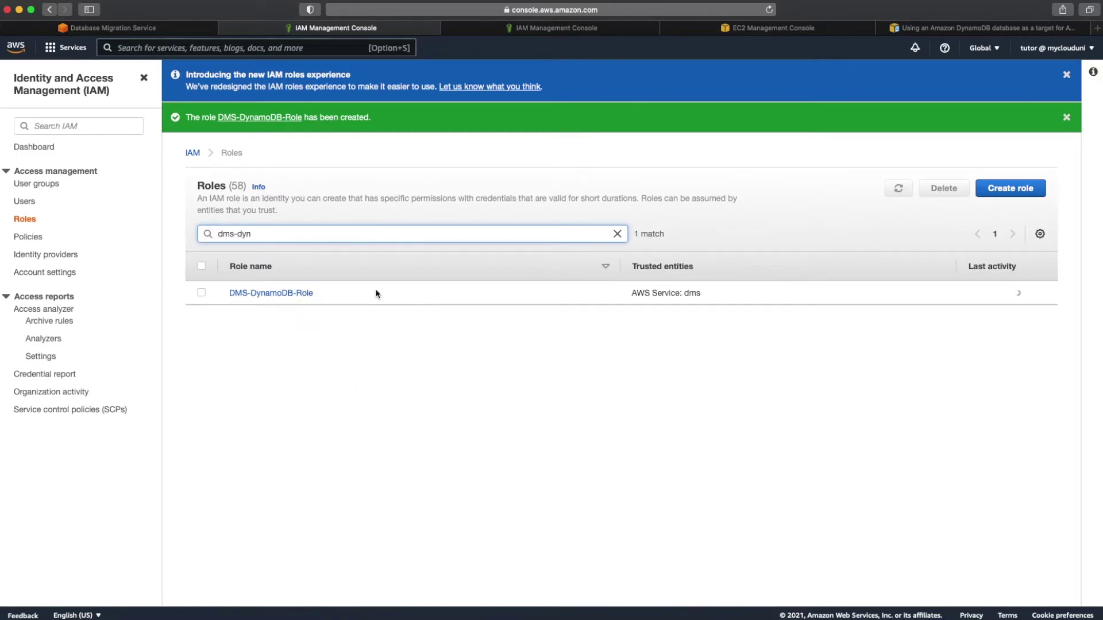
{"action": "left_click", "coordinate": [285, 294]}
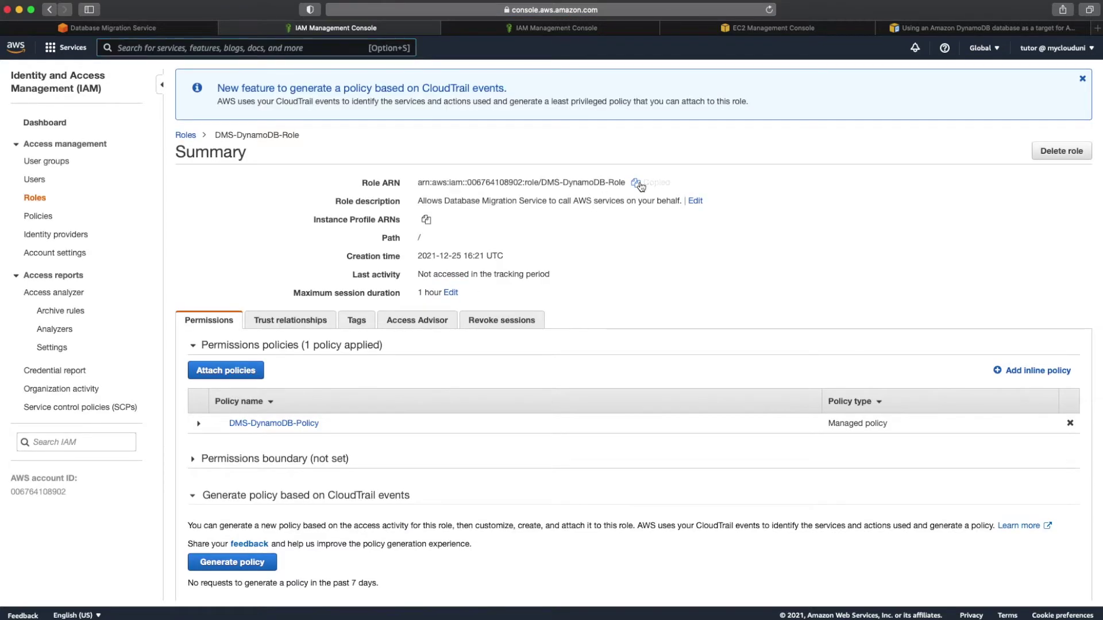
{"action": "mouse_move", "coordinate": [463, 615]}
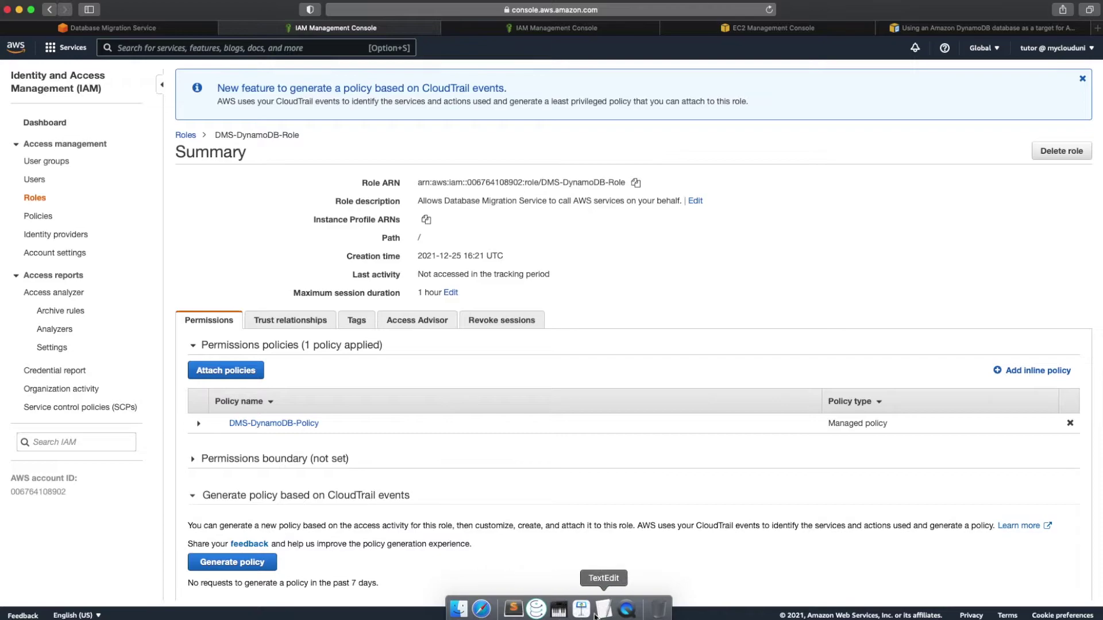
{"action": "left_click", "coordinate": [581, 610]}
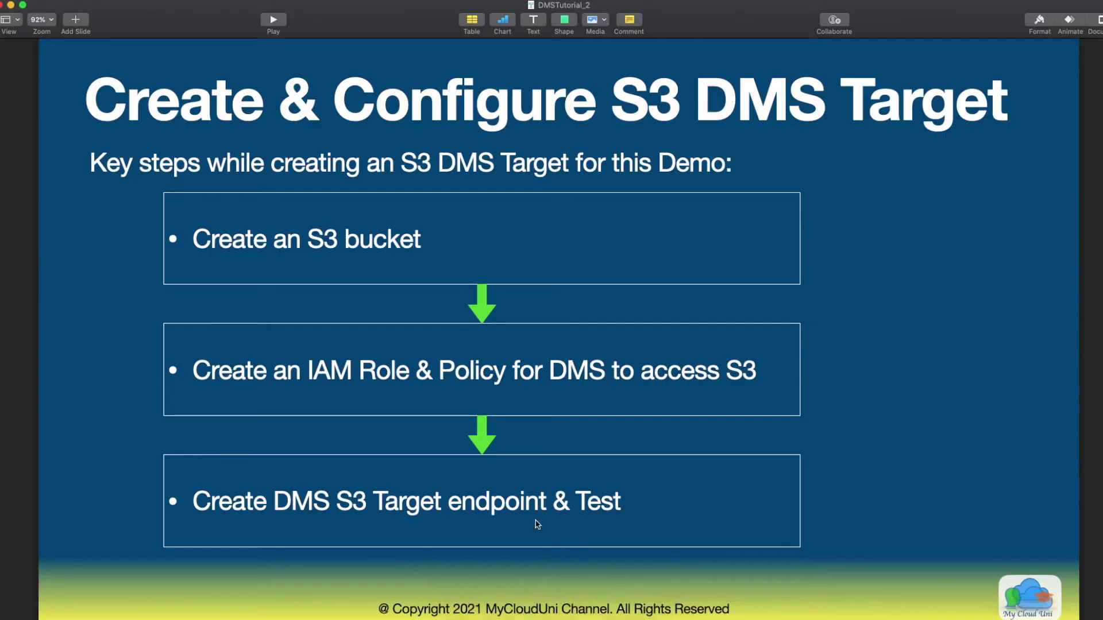
{"action": "left_click", "coordinate": [10, 4]}
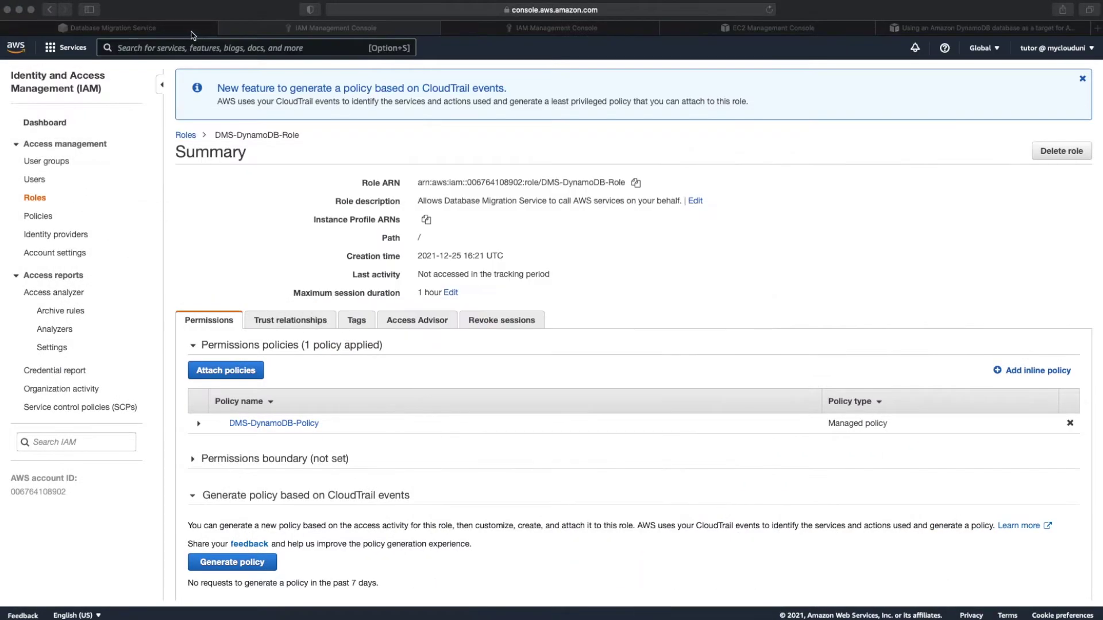
{"action": "left_click", "coordinate": [192, 31]}
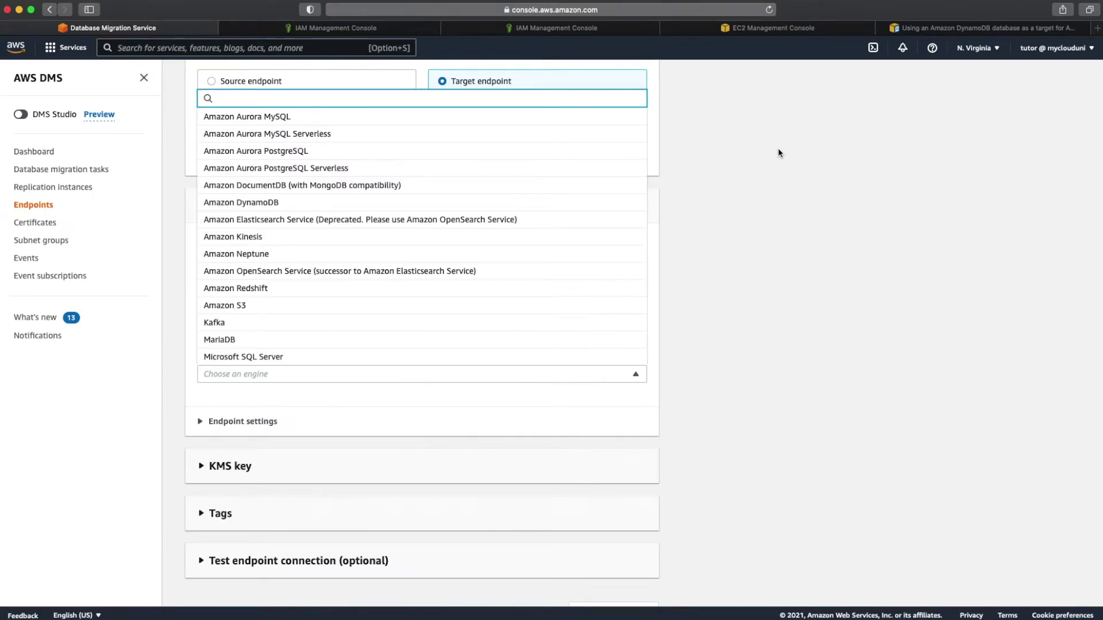
Step: Set the target engine to Amazon DynamoDB and paste the DMS-DynamoDB-Role ARN as service access role
{"action": "left_click", "coordinate": [779, 151]}
{"action": "scroll", "coordinate": [778, 153], "scroll_direction": "up", "scroll_amount": 3}
{"action": "scroll", "coordinate": [779, 153], "scroll_direction": "down", "scroll_amount": 3}
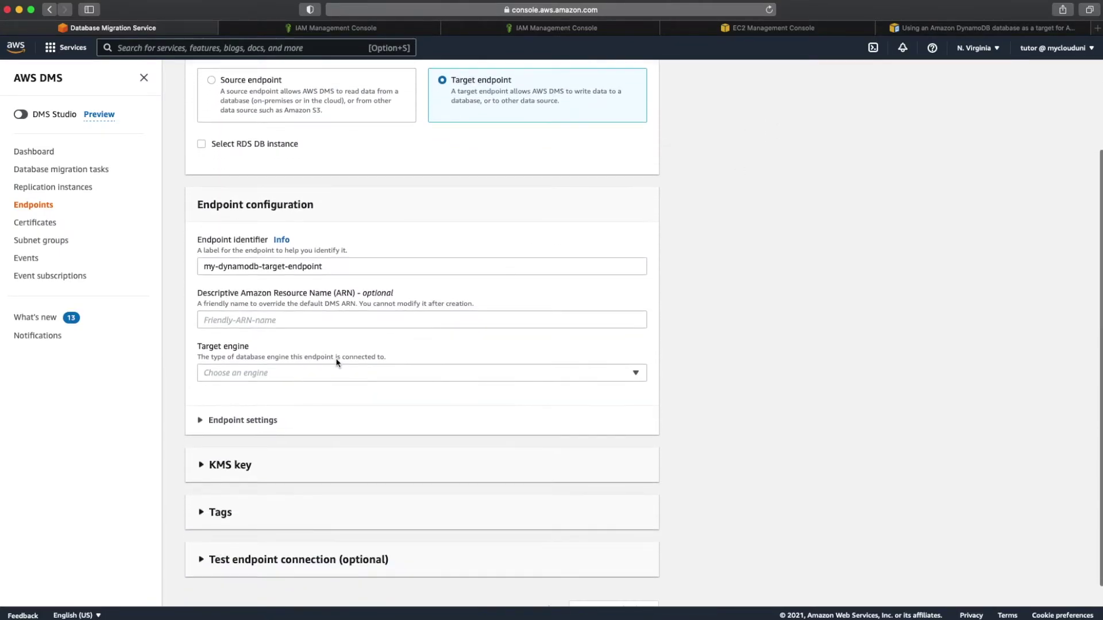
{"action": "scroll", "coordinate": [294, 347], "scroll_direction": "down", "scroll_amount": 1}
{"action": "left_click", "coordinate": [288, 349]}
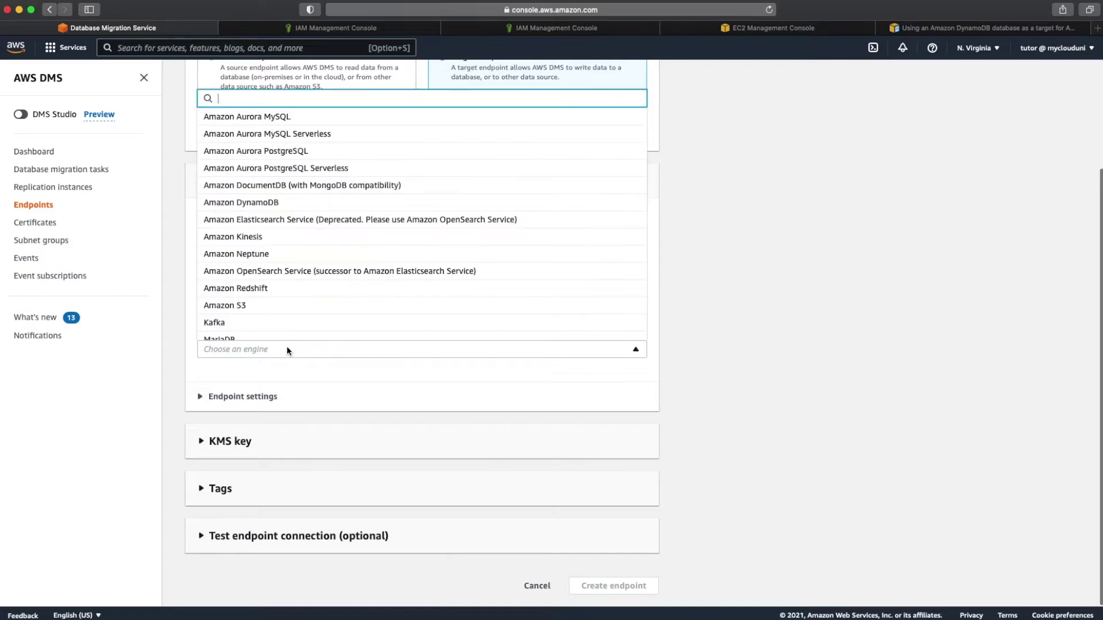
{"action": "type", "text": "d"}
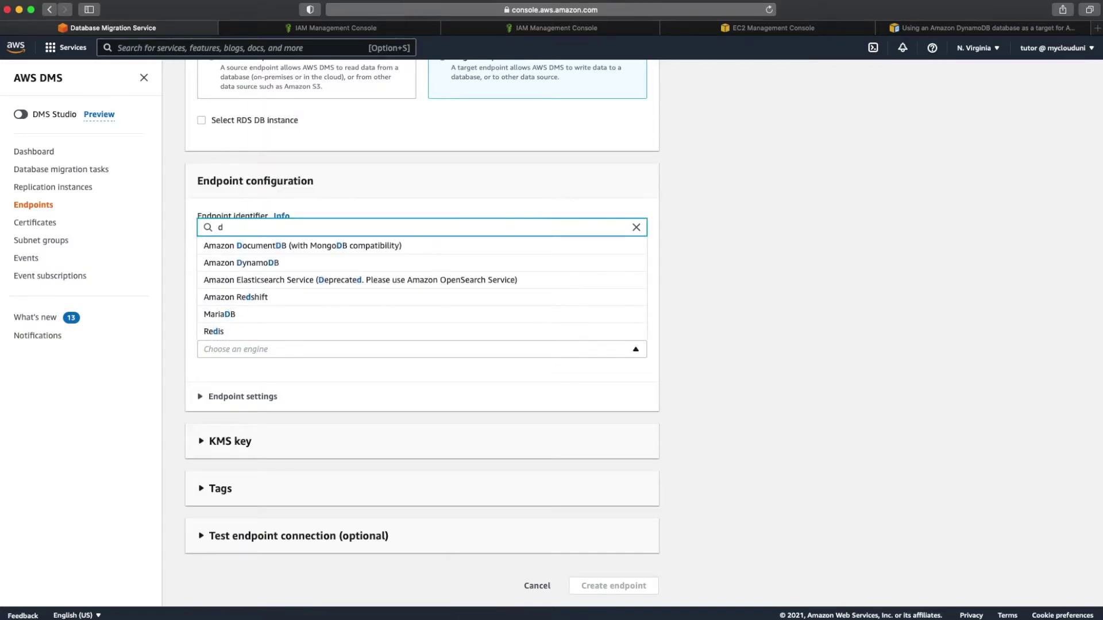
{"action": "left_click", "coordinate": [277, 266]}
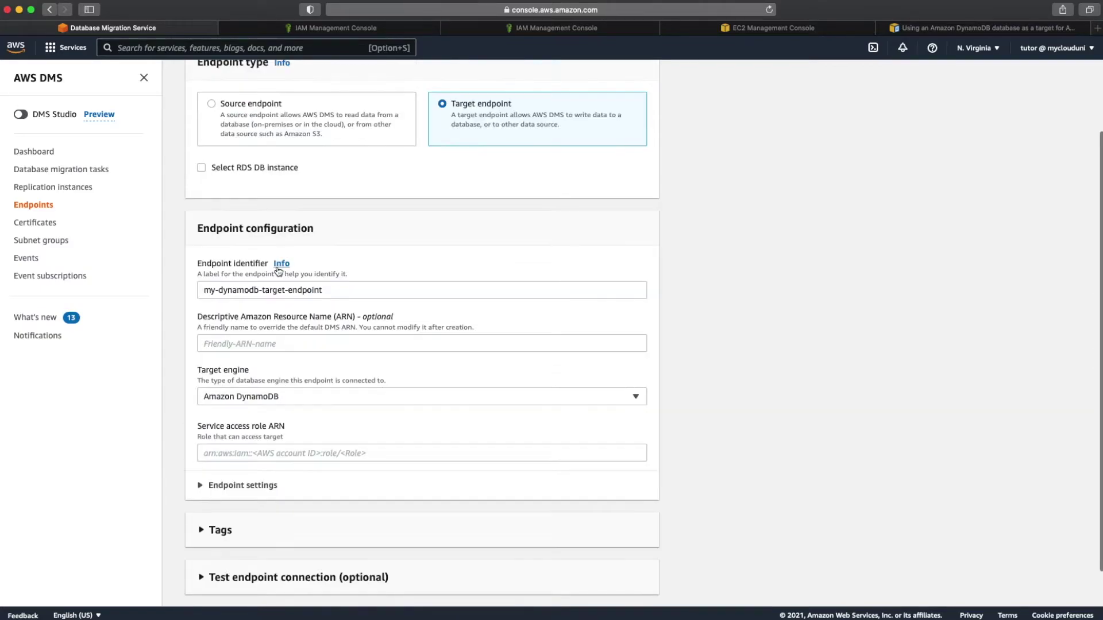
{"action": "scroll", "coordinate": [284, 371], "scroll_direction": "down", "scroll_amount": 1}
{"action": "left_click", "coordinate": [251, 412]}
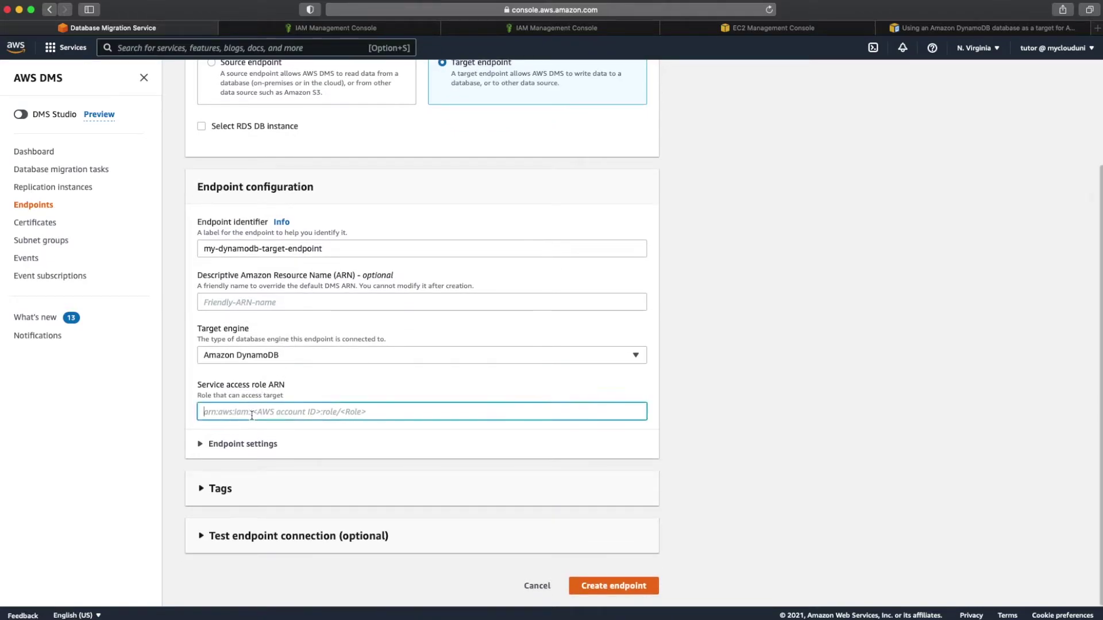
{"action": "key", "text": "super+v"}
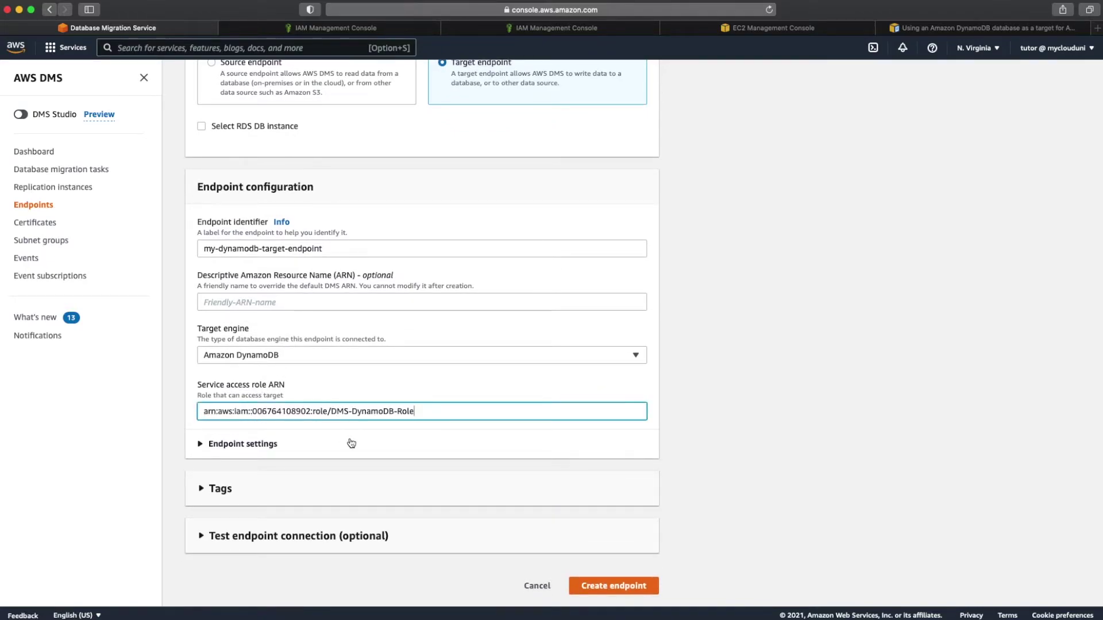
Step: Expand the endpoint settings and discard an added empty setting row, leaving no extra settings
{"action": "left_click", "coordinate": [270, 451]}
{"action": "scroll", "coordinate": [267, 440], "scroll_direction": "down", "scroll_amount": 3}
{"action": "left_click", "coordinate": [251, 399]}
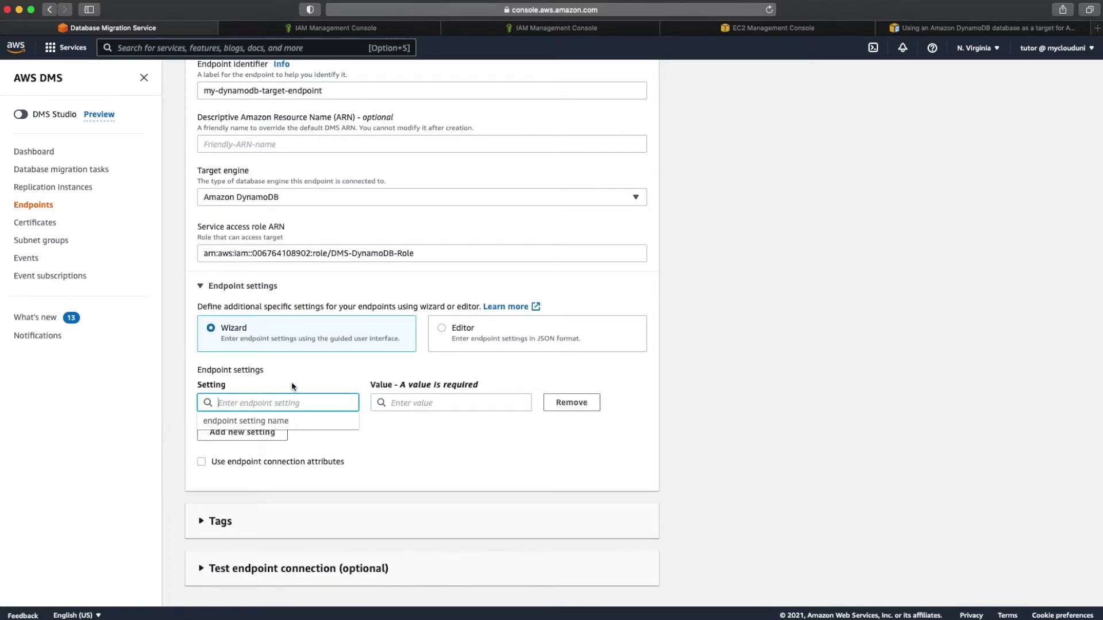
{"action": "left_click", "coordinate": [313, 370]}
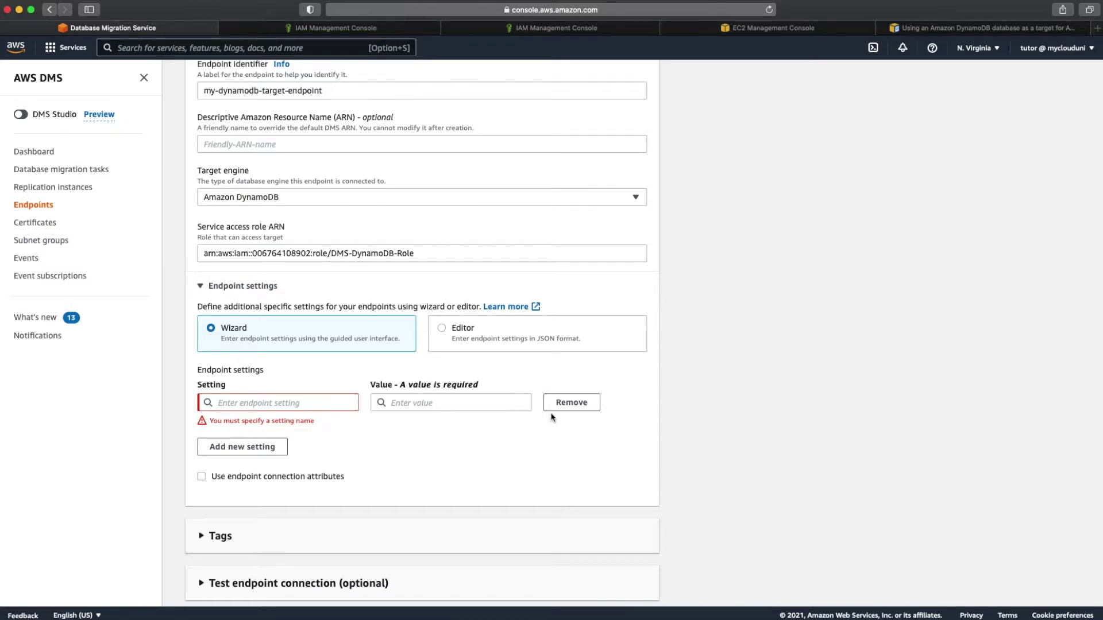
{"action": "left_click", "coordinate": [572, 402]}
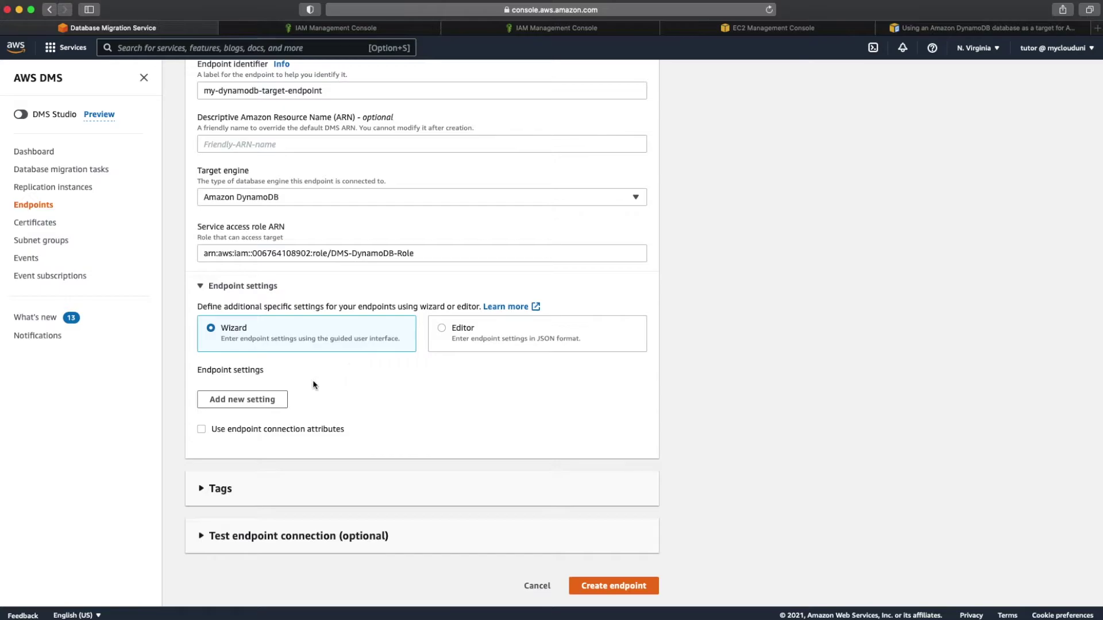
{"action": "scroll", "coordinate": [235, 468], "scroll_direction": "down", "scroll_amount": 2}
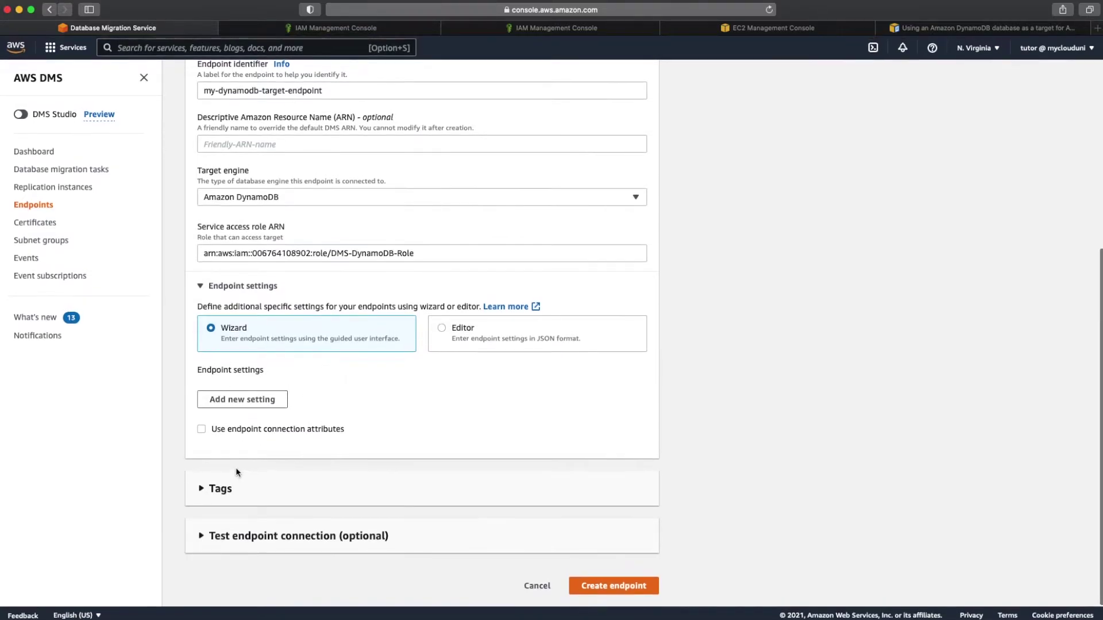
Step: Run the endpoint connection test and create the DynamoDB target endpoint
{"action": "left_click", "coordinate": [317, 540]}
{"action": "scroll", "coordinate": [320, 541], "scroll_direction": "down", "scroll_amount": 5}
{"action": "left_click", "coordinate": [244, 454]}
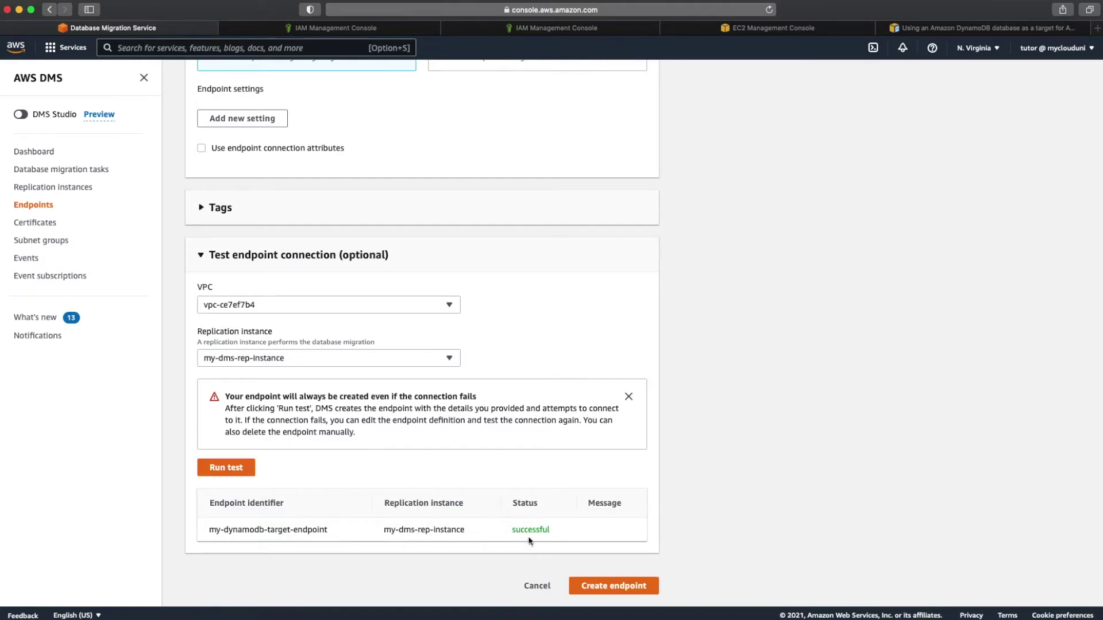
{"action": "left_click", "coordinate": [589, 585]}
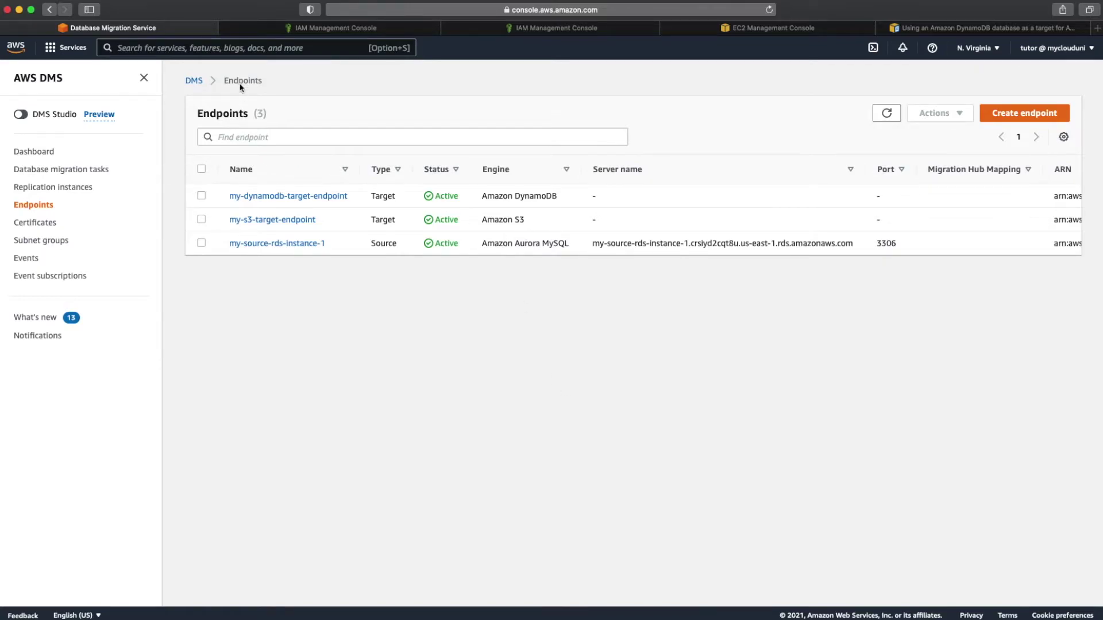
{"action": "mouse_move", "coordinate": [446, 613]}
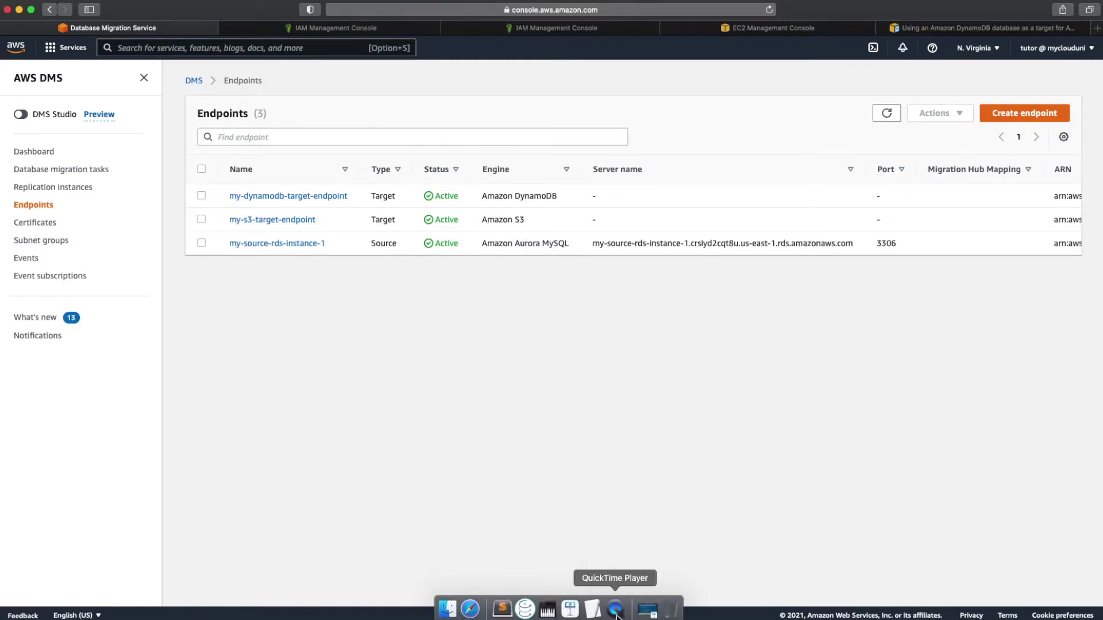
Step: Switch to Keynote and advance to the 'Create & Configure DynamoDB DMS Target' slide
{"action": "left_click", "coordinate": [570, 613]}
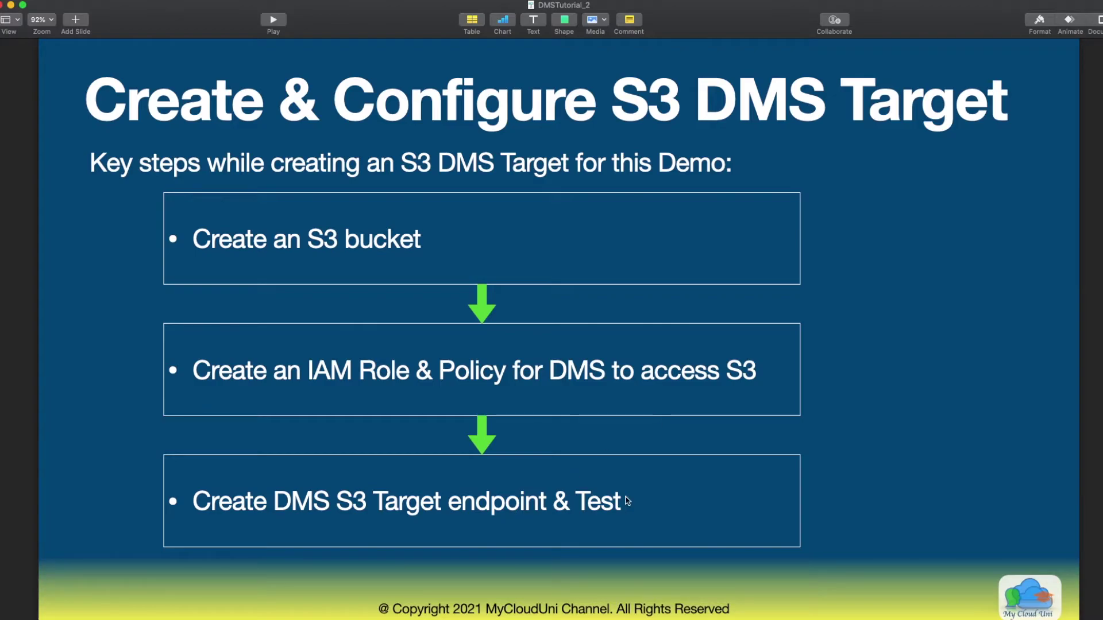
{"action": "left_click", "coordinate": [665, 495]}
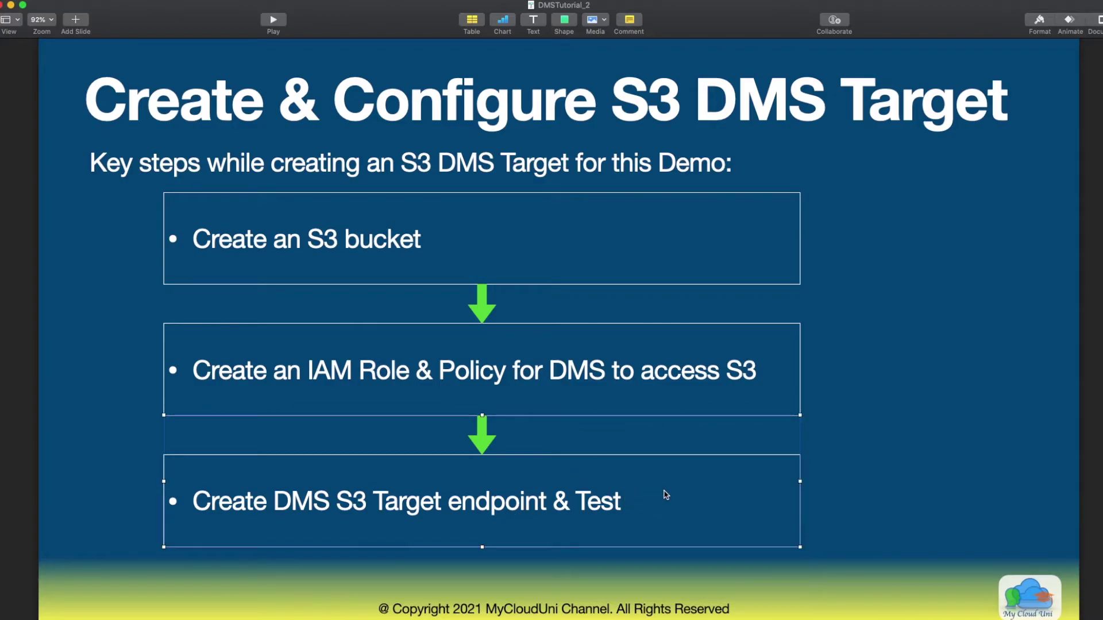
{"action": "left_click", "coordinate": [1007, 437]}
{"action": "key", "text": "Down"}
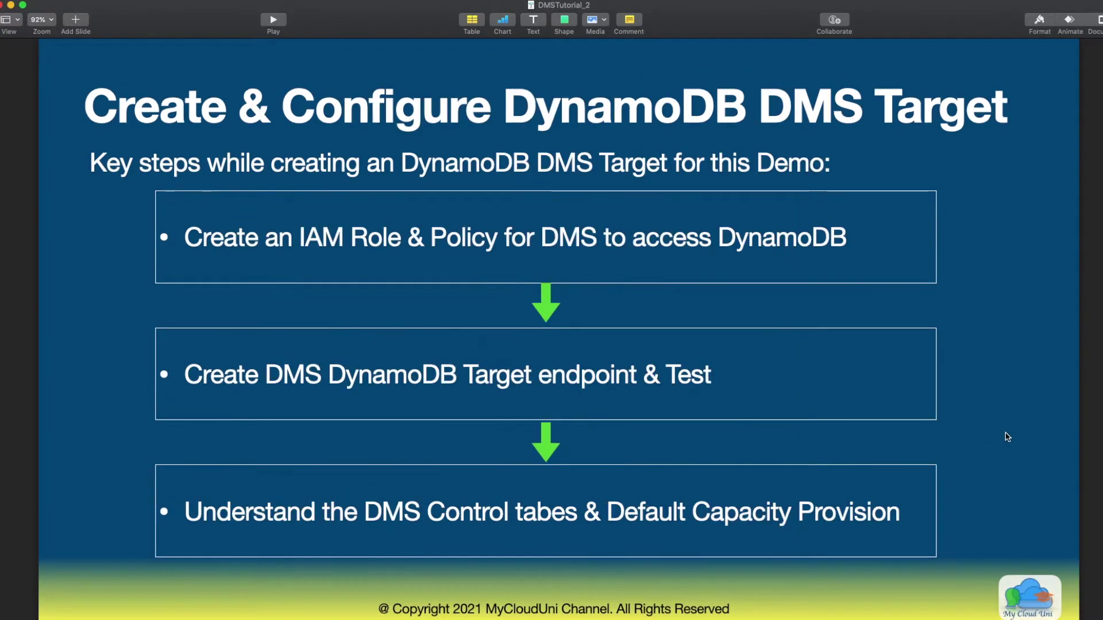
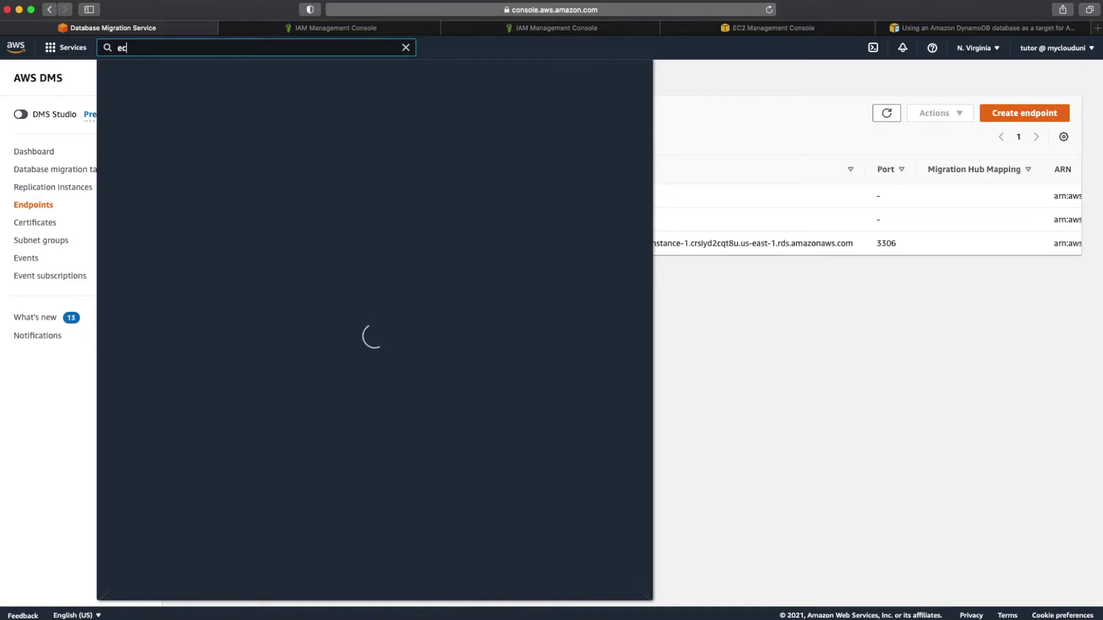
Step: Open the EC2 console from the services search, dismiss the welcome message, and list running instances (none)
{"action": "type", "text": "2"}
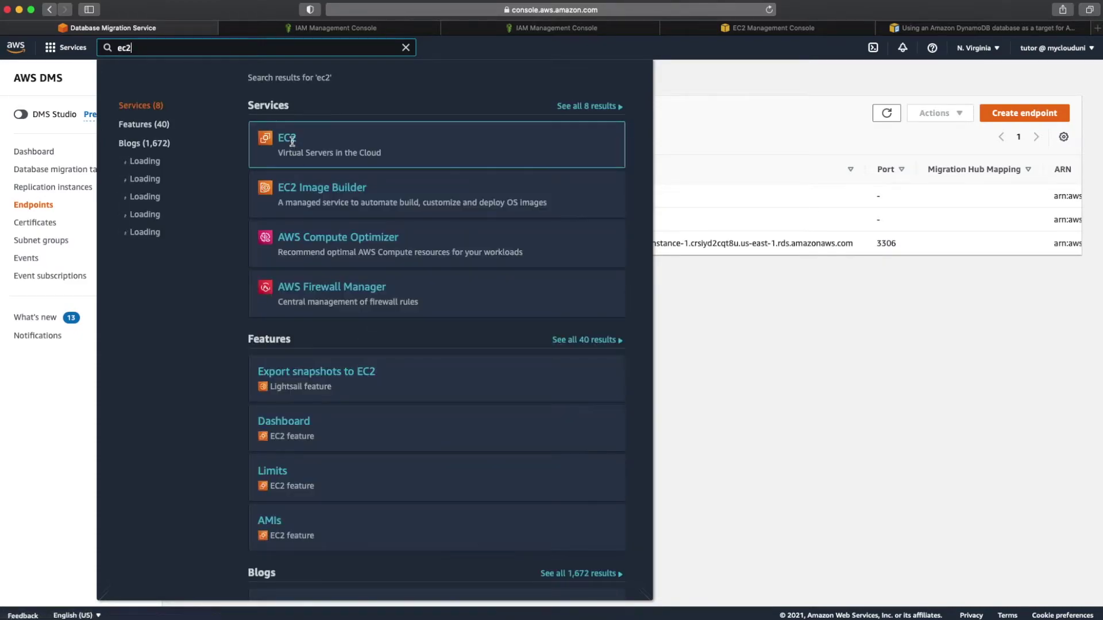
{"action": "left_click", "coordinate": [293, 144]}
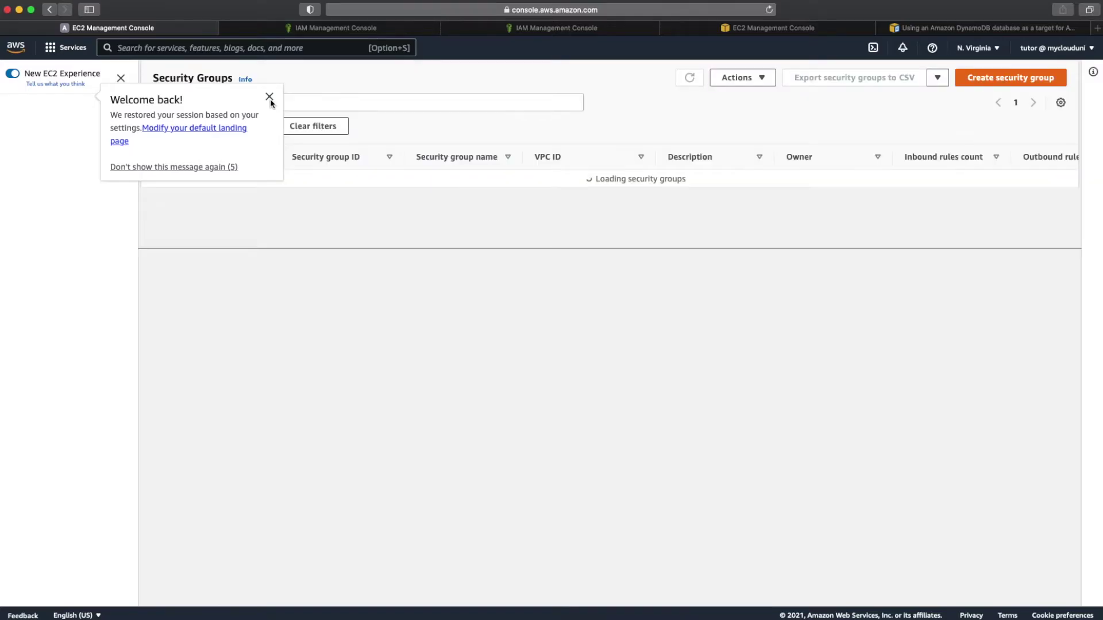
{"action": "left_click", "coordinate": [270, 98]}
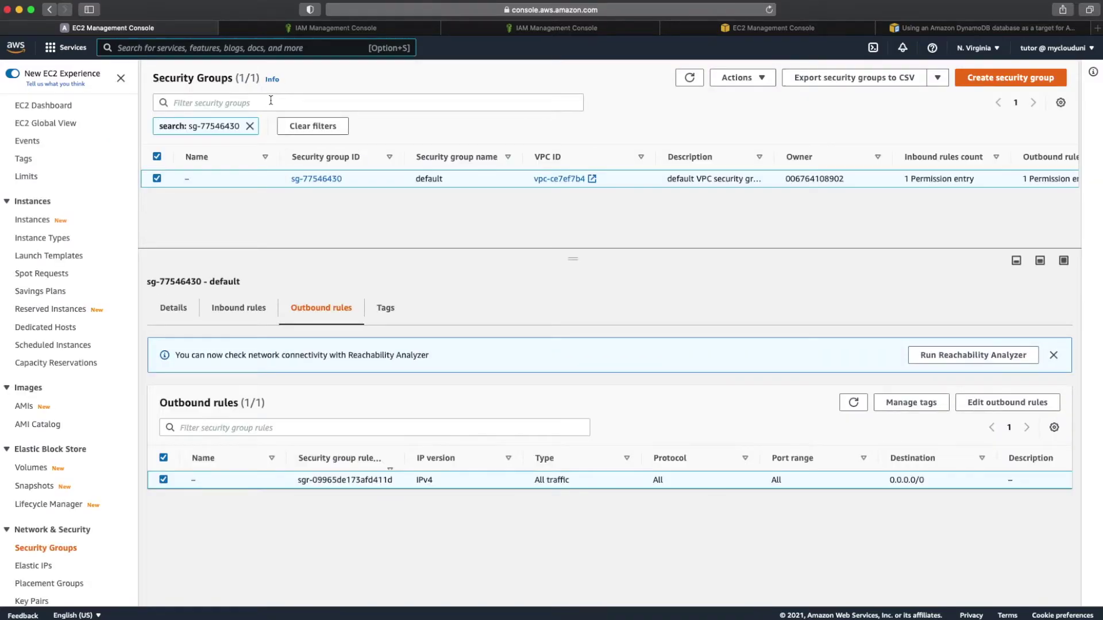
{"action": "left_click", "coordinate": [66, 108]}
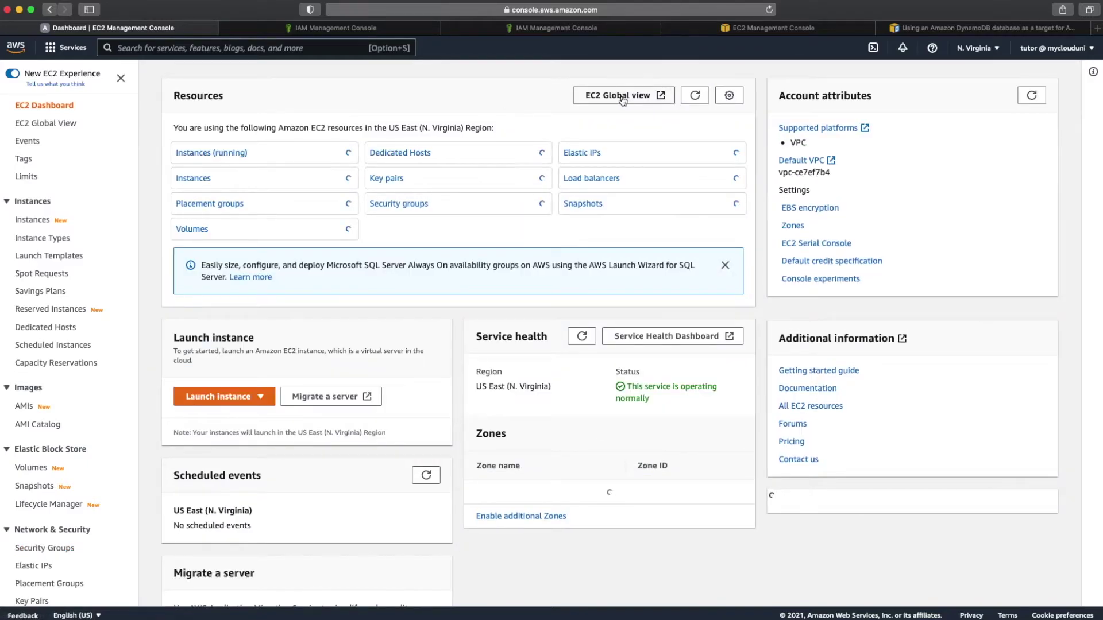
{"action": "left_click", "coordinate": [229, 153]}
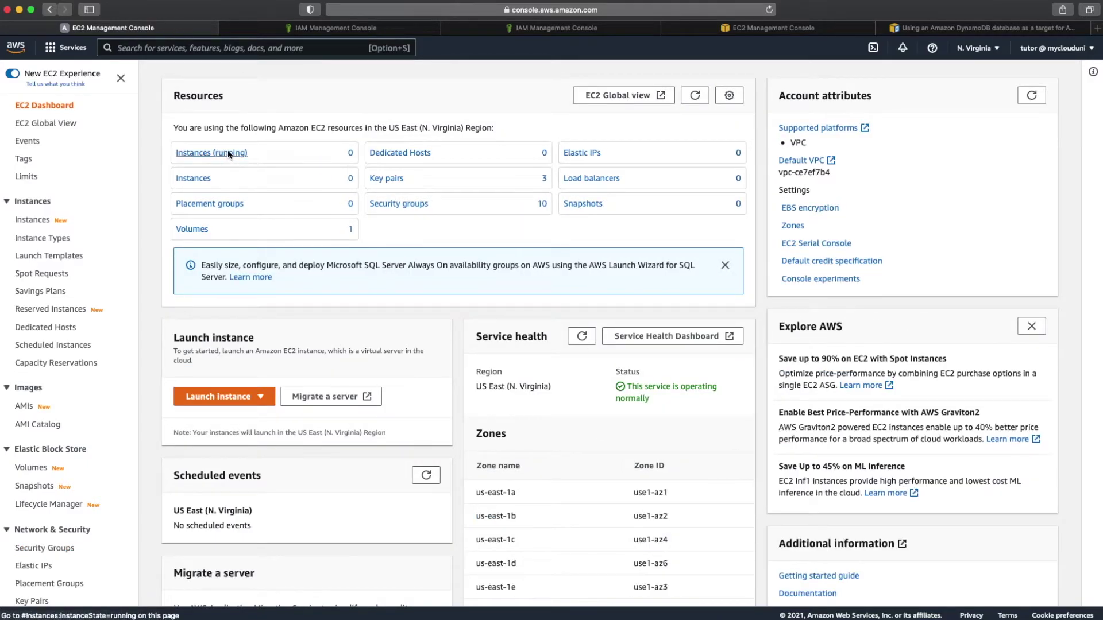
Step: Launch a new instance from the free-tier Amazon Linux 2 kernel 5.10 AMI using t2.nano
{"action": "left_click", "coordinate": [1018, 78]}
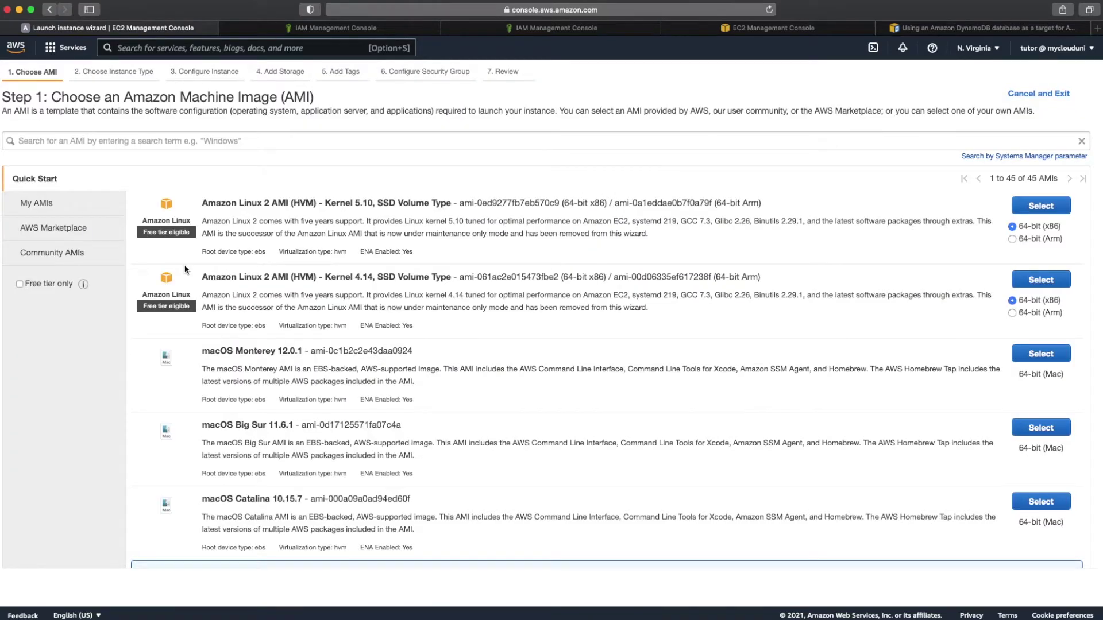
{"action": "left_click", "coordinate": [28, 285]}
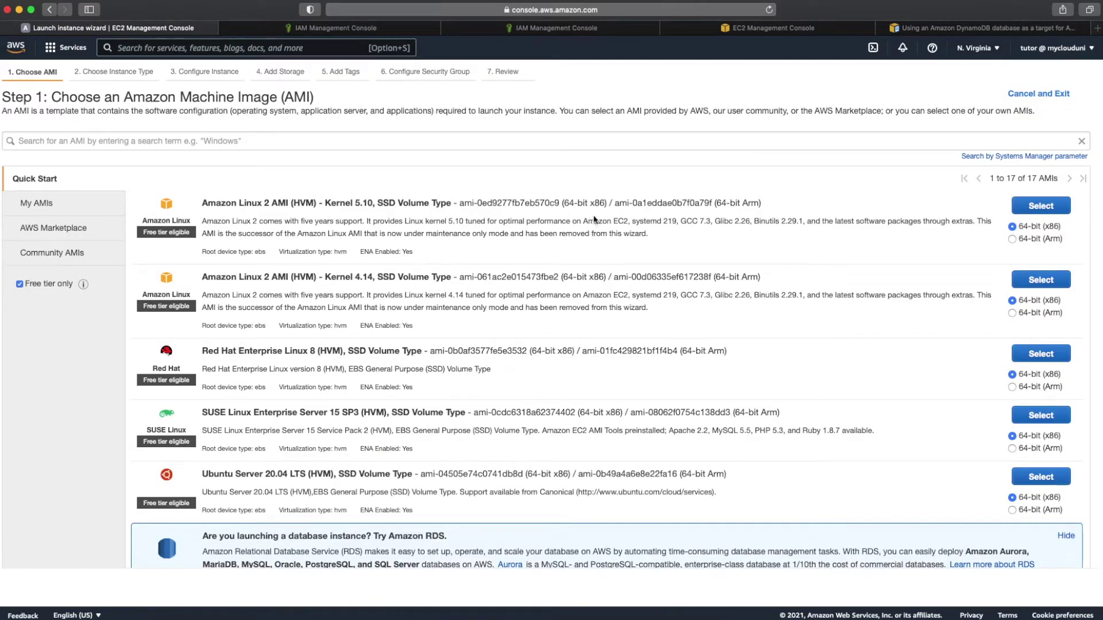
{"action": "left_click", "coordinate": [1052, 207]}
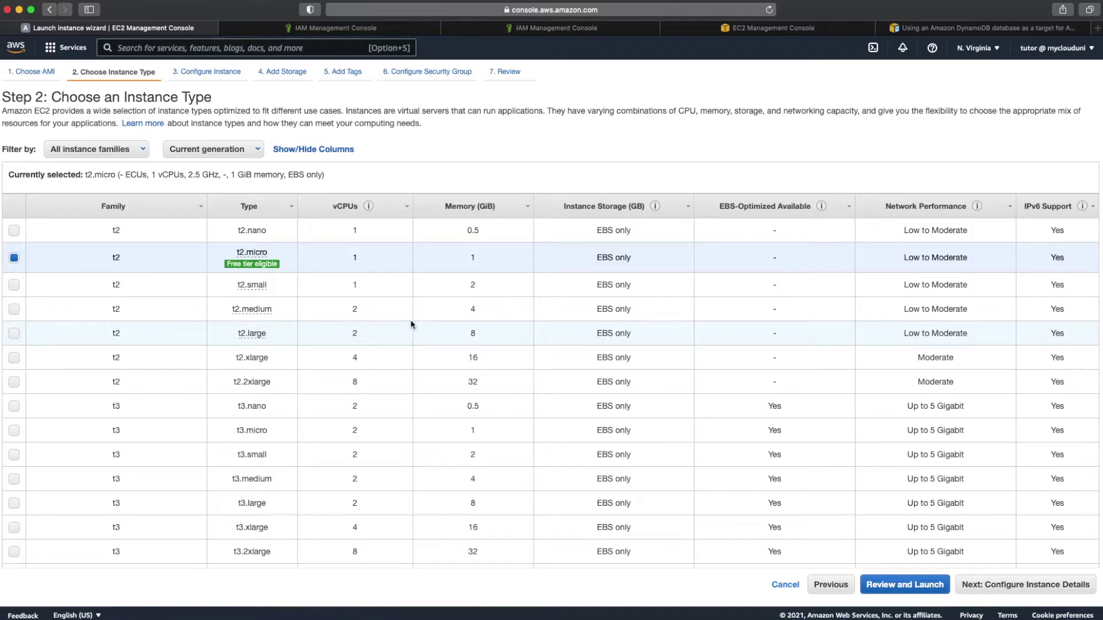
{"action": "left_click", "coordinate": [16, 235]}
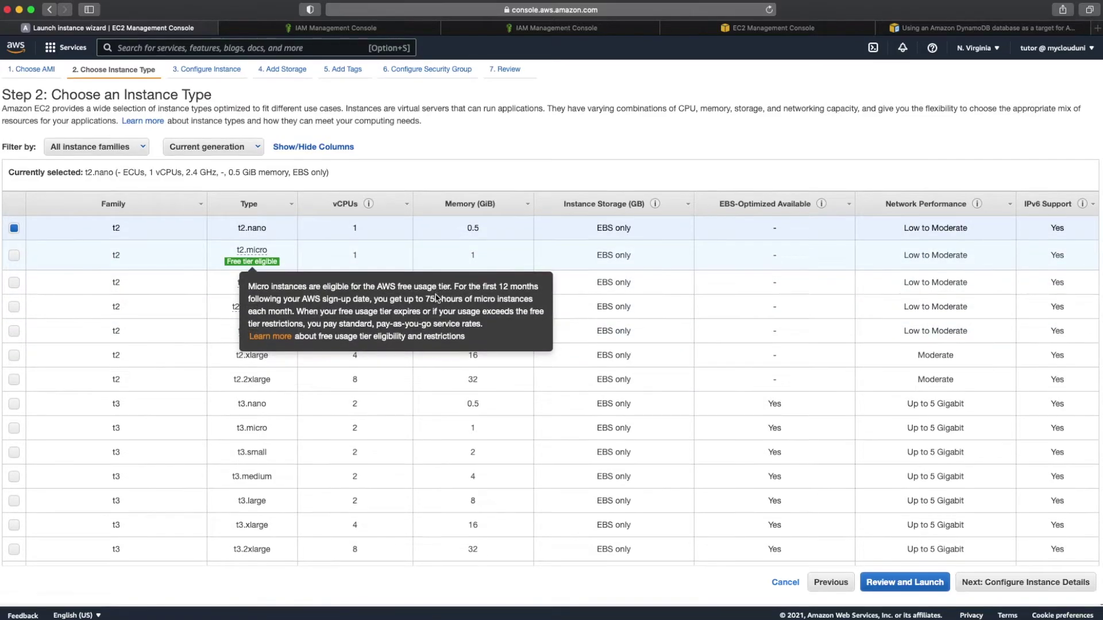
{"action": "left_click", "coordinate": [1059, 585]}
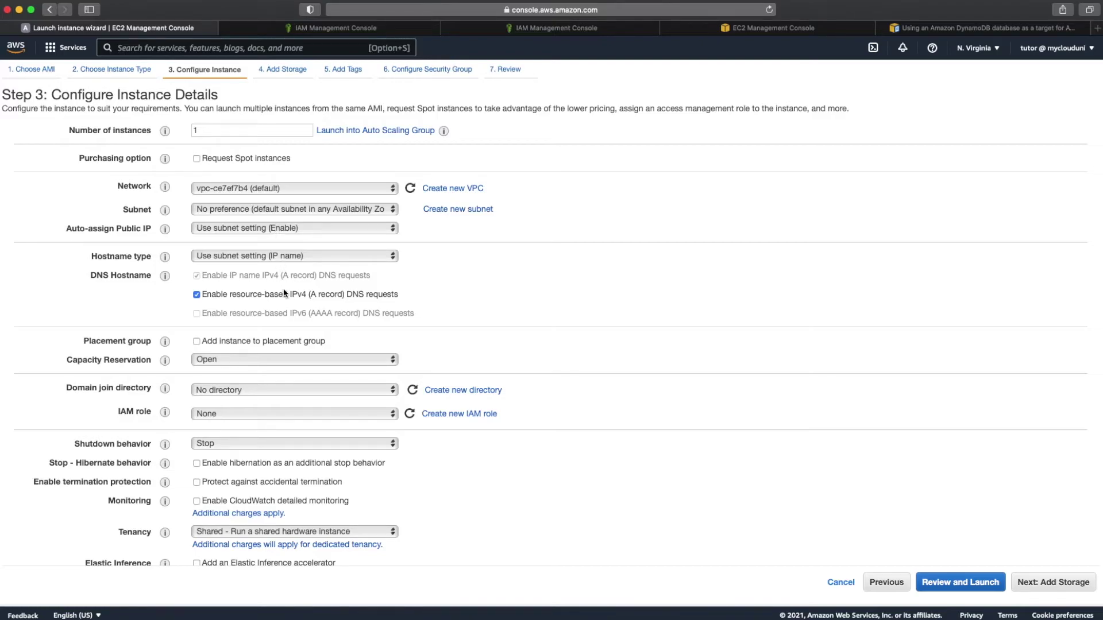
Step: Skip past storage and tags to the security group step, choosing to create a new group
{"action": "scroll", "coordinate": [271, 423], "scroll_direction": "down", "scroll_amount": 10}
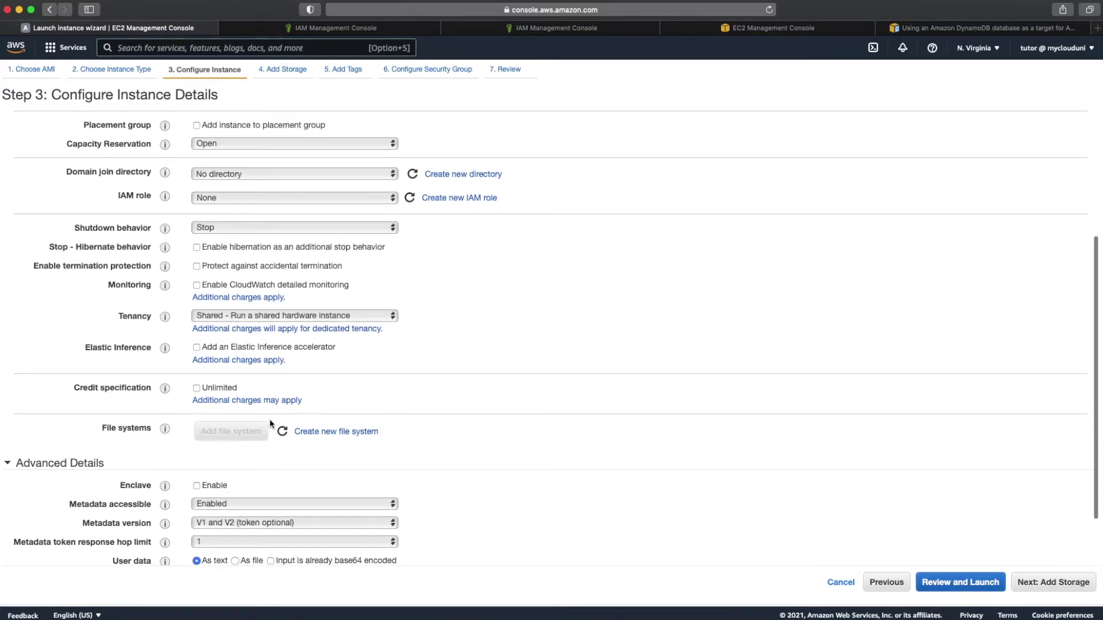
{"action": "left_click", "coordinate": [1057, 583]}
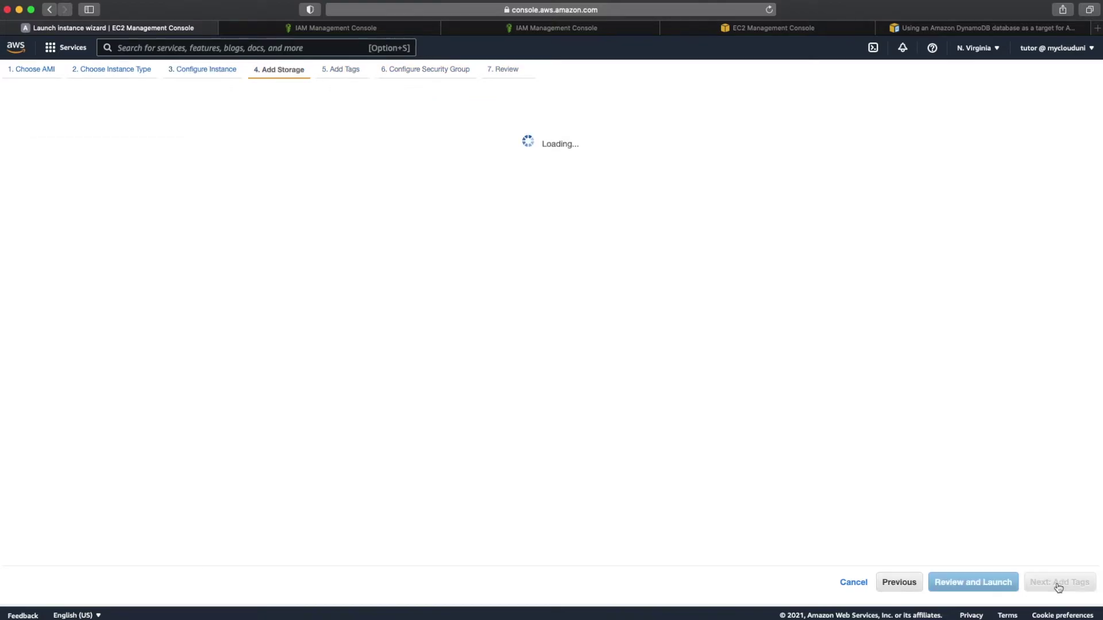
{"action": "left_click", "coordinate": [1058, 583]}
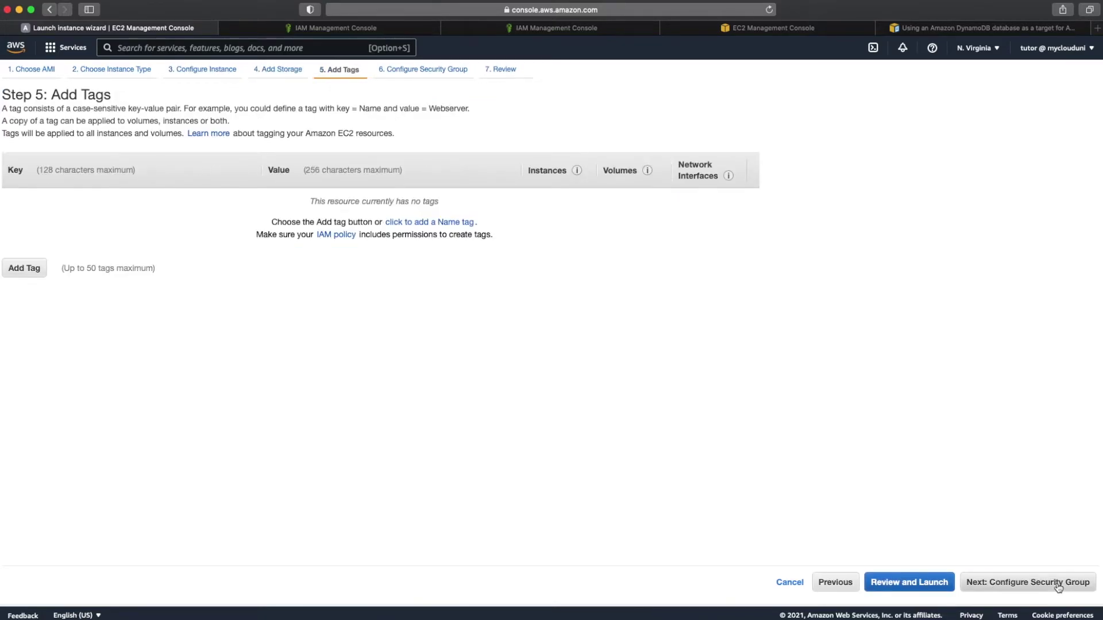
{"action": "left_click", "coordinate": [1063, 587]}
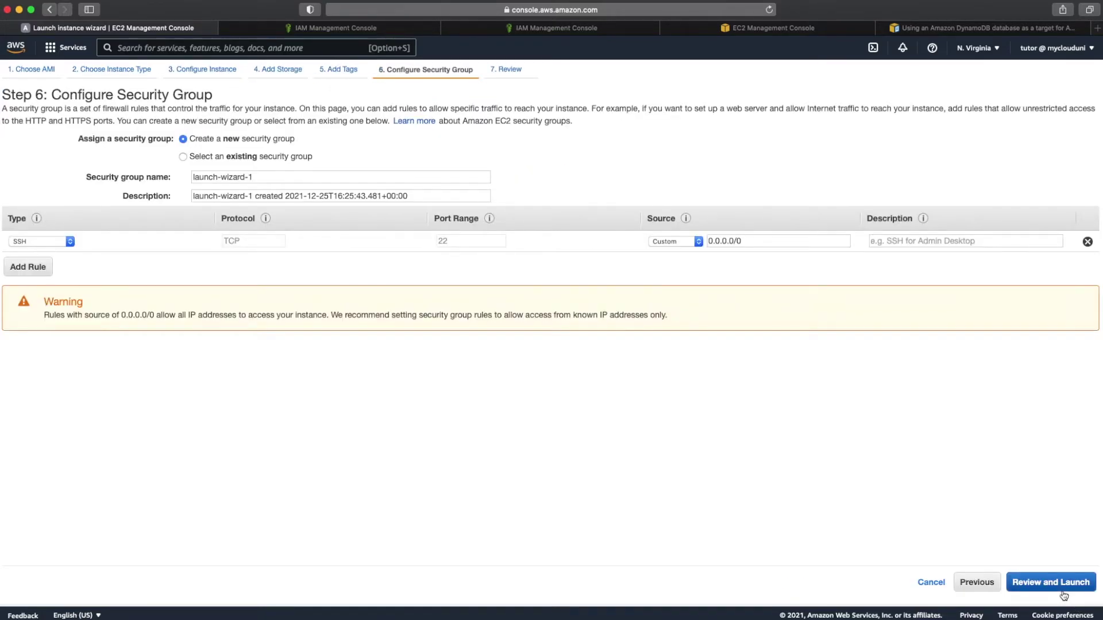
{"action": "left_click", "coordinate": [246, 158]}
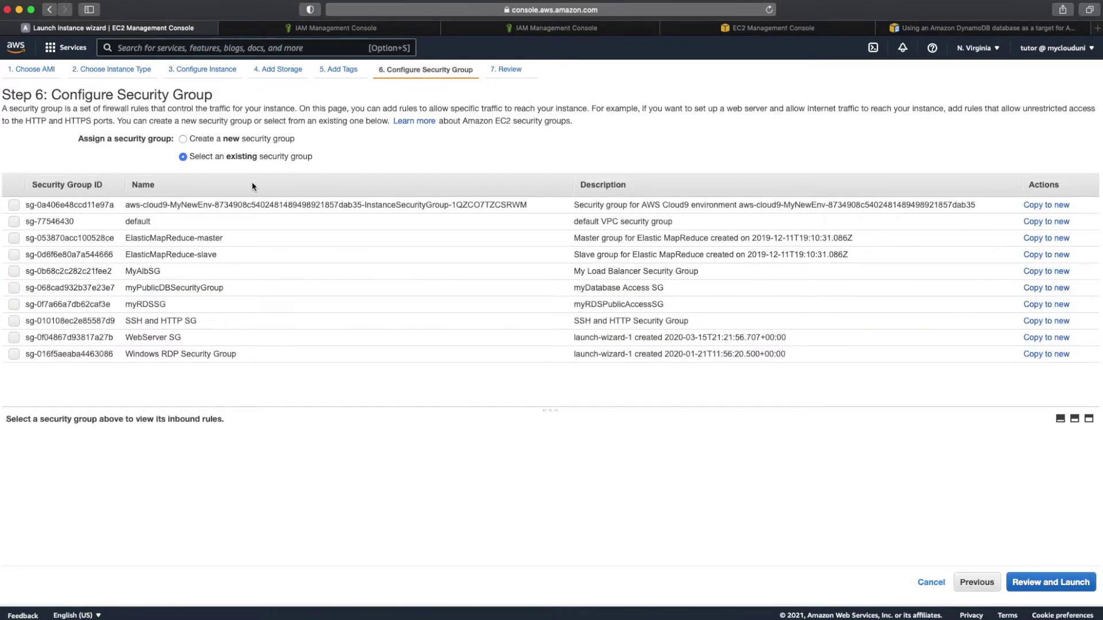
{"action": "left_click", "coordinate": [249, 139]}
Step: Name the group Client-Bastion-SG, restrict SSH to My IP, and proceed to the launch review
{"action": "triple_click", "coordinate": [256, 178]}
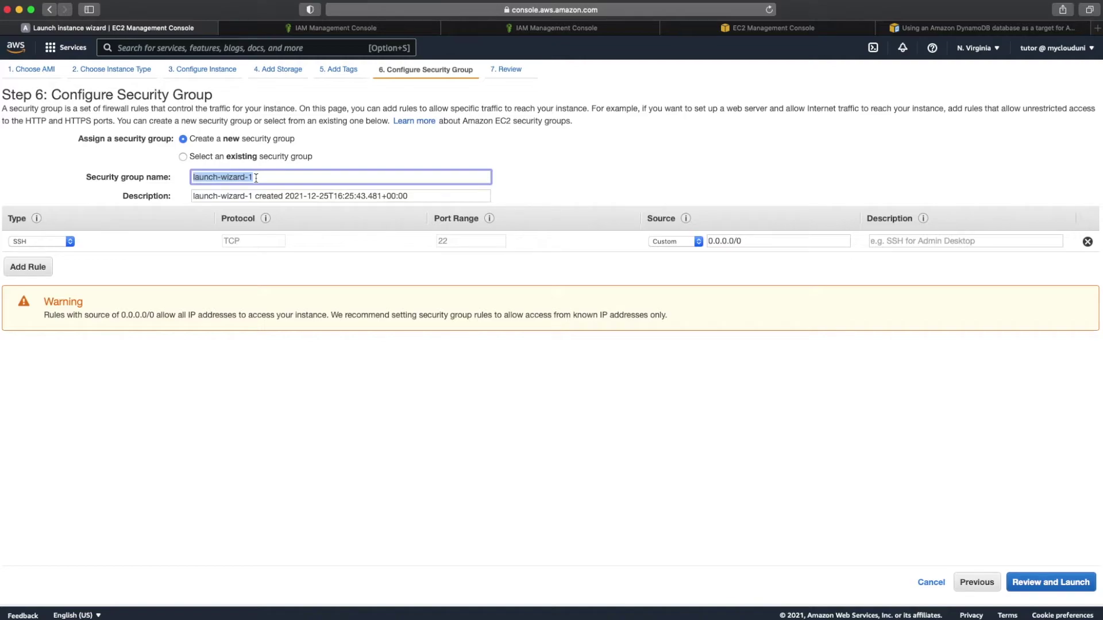
{"action": "type", "text": "Cient="}
{"action": "key", "text": "BackSpace"}
{"action": "key", "text": "BackSpace"}
{"action": "key", "text": "BackSpace"}
{"action": "key", "text": "BackSpace"}
{"action": "type", "text": "lient="}
{"action": "key", "text": "BackSpace"}
{"action": "key", "text": "BackSpace"}
{"action": "type", "text": "-Bastion-SG"}
{"action": "left_click", "coordinate": [688, 243]}
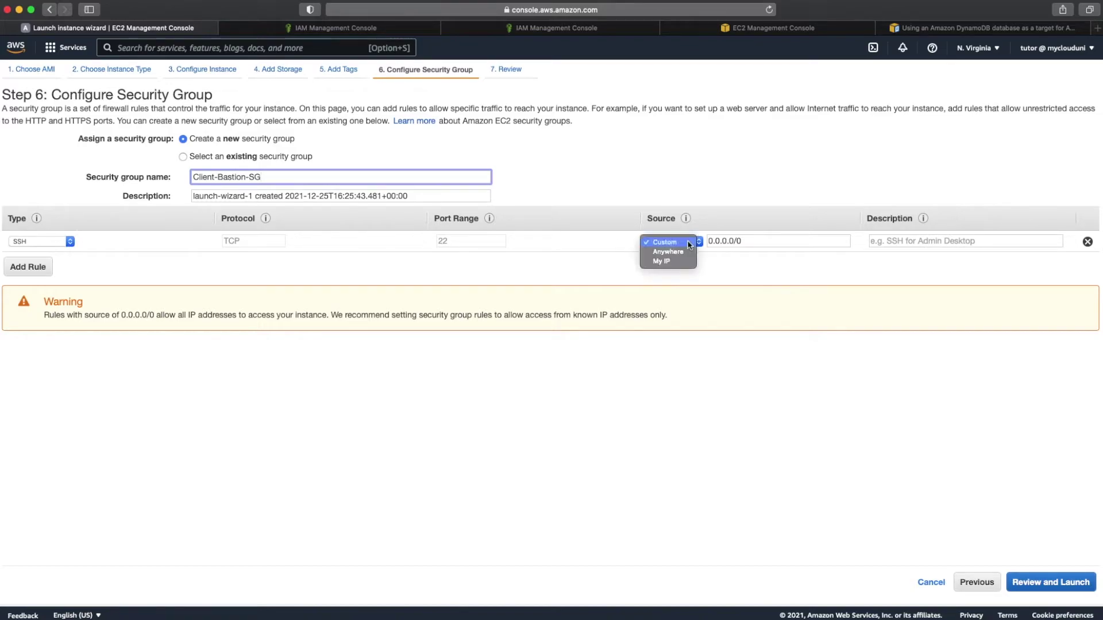
{"action": "left_click", "coordinate": [680, 264]}
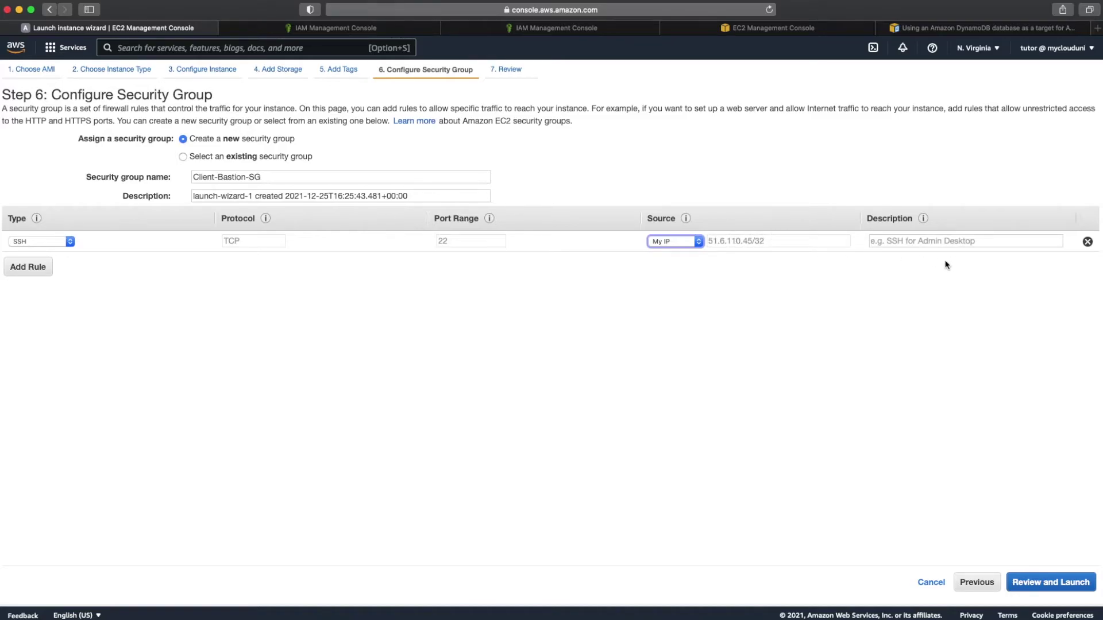
{"action": "left_click", "coordinate": [945, 243]}
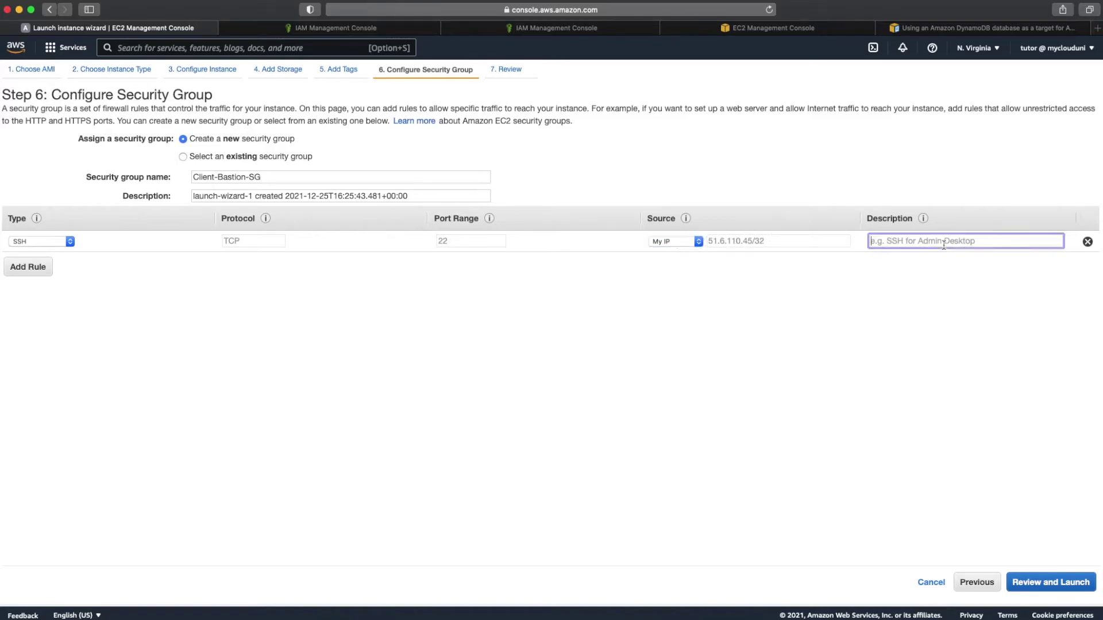
{"action": "left_click", "coordinate": [1046, 583]}
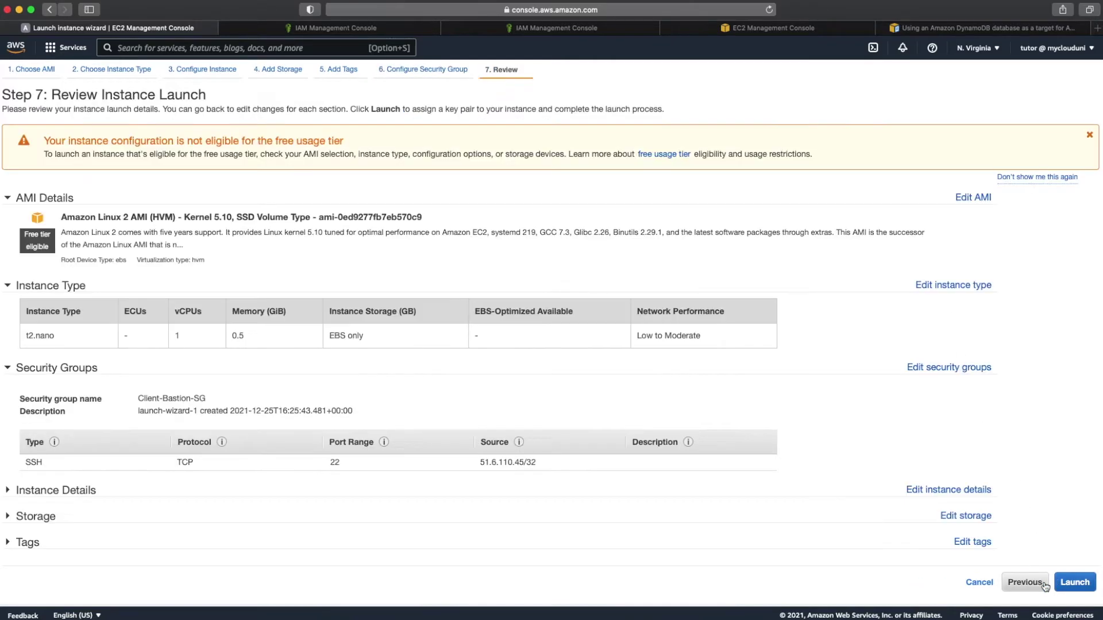
Step: Create and download the new key pair my-DMS-Demo-Keypair, then launch the instance with it
{"action": "left_click", "coordinate": [1076, 585]}
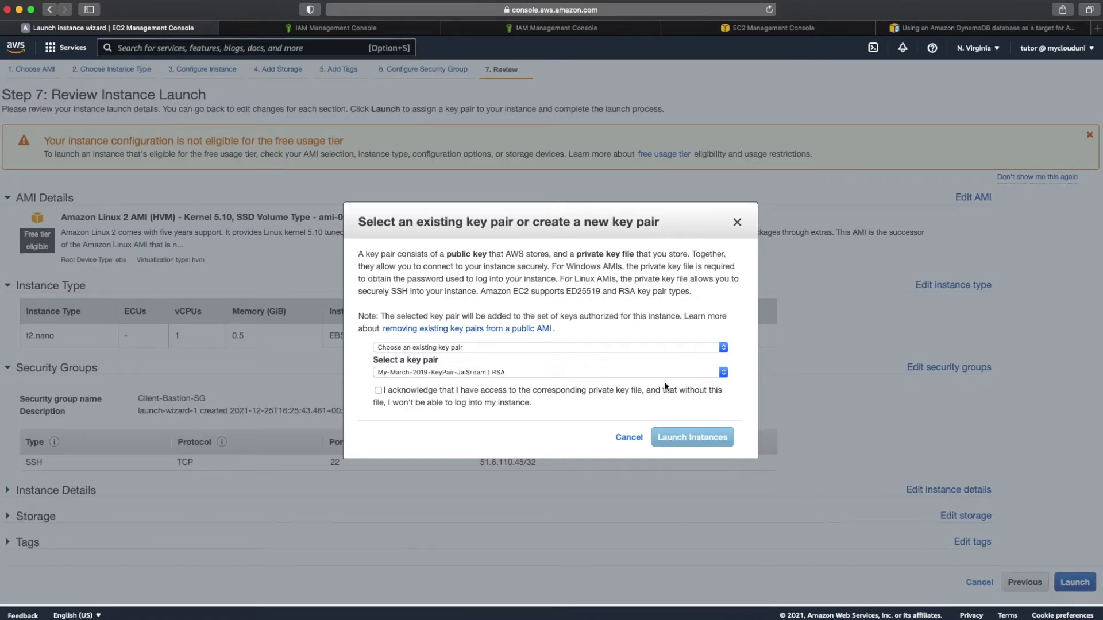
{"action": "left_click", "coordinate": [635, 374]}
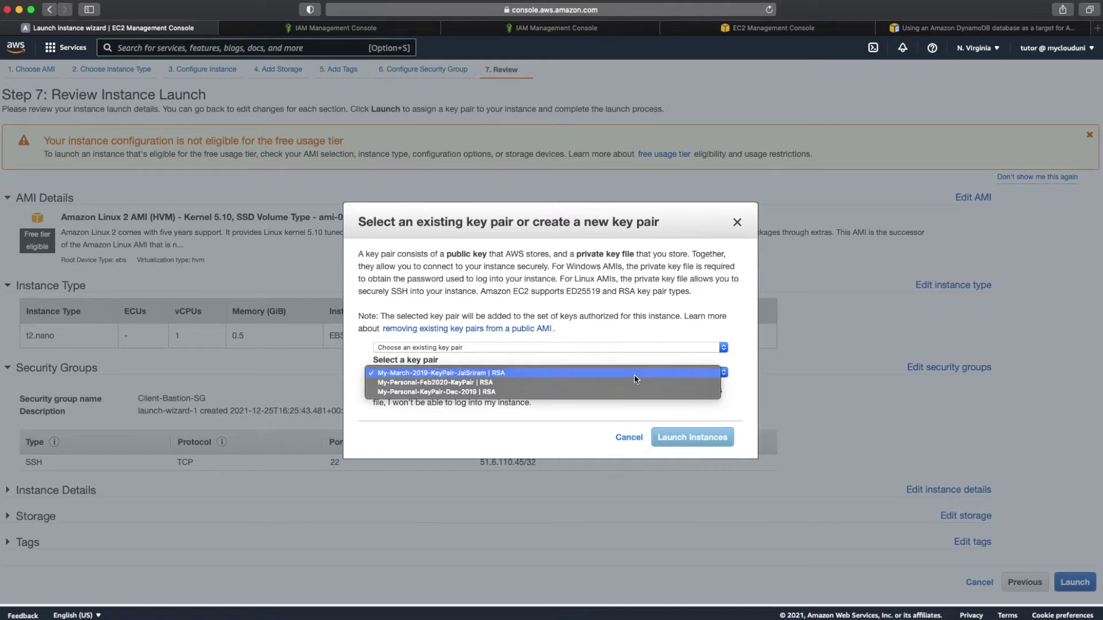
{"action": "left_click", "coordinate": [616, 346]}
{"action": "left_click", "coordinate": [617, 349]}
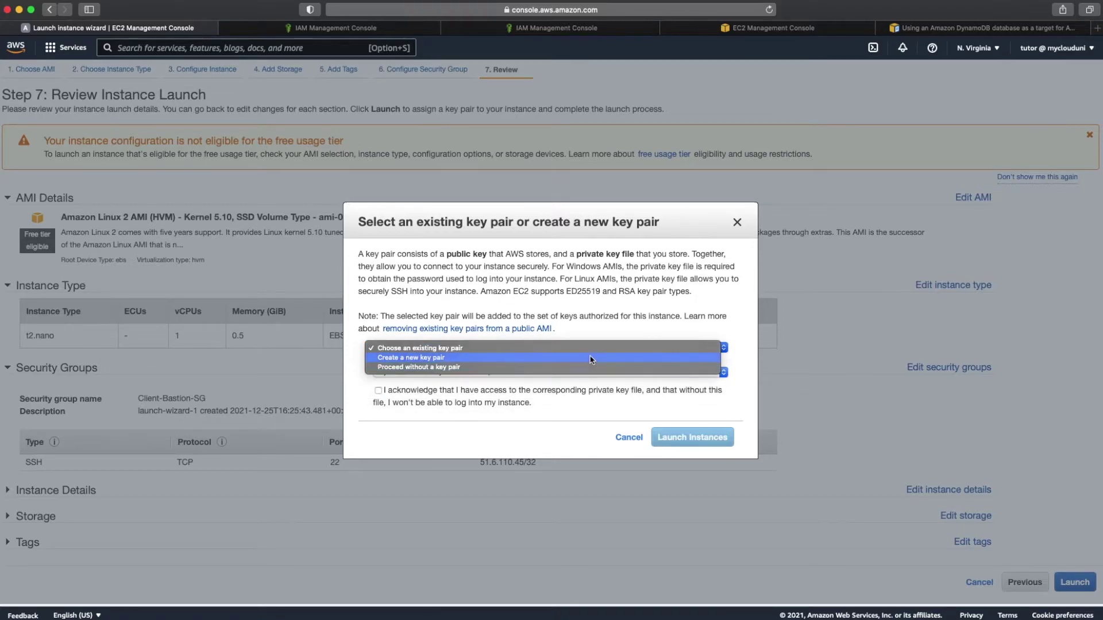
{"action": "left_click", "coordinate": [592, 359]}
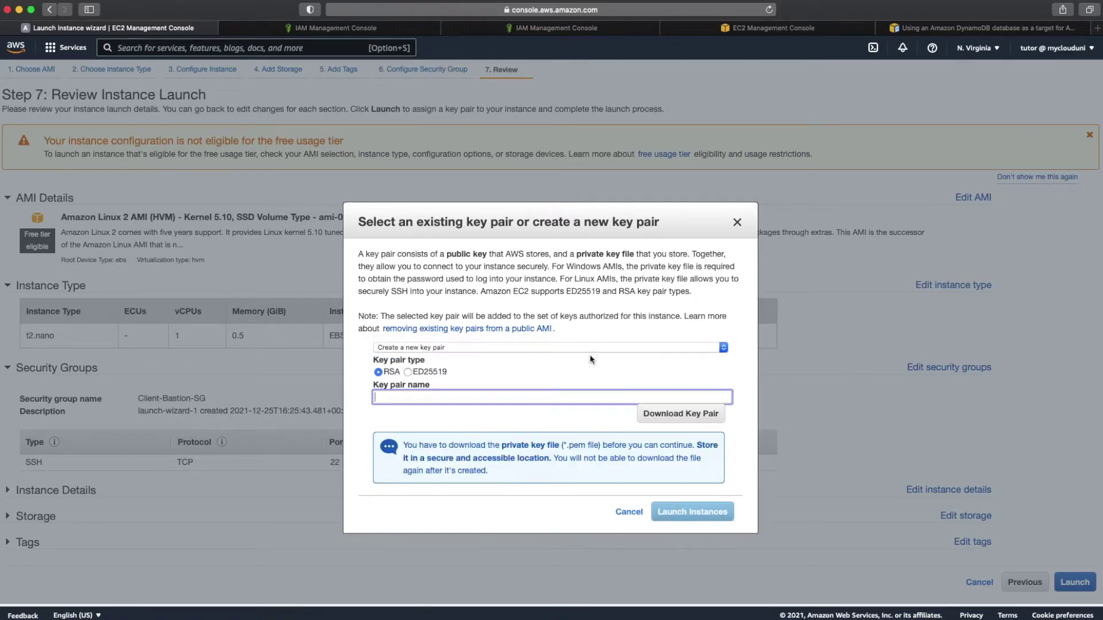
{"action": "left_click", "coordinate": [654, 425]}
{"action": "left_click", "coordinate": [601, 396]}
{"action": "type", "text": "my-DMS-Demo-Keypair"}
{"action": "left_click", "coordinate": [689, 415]}
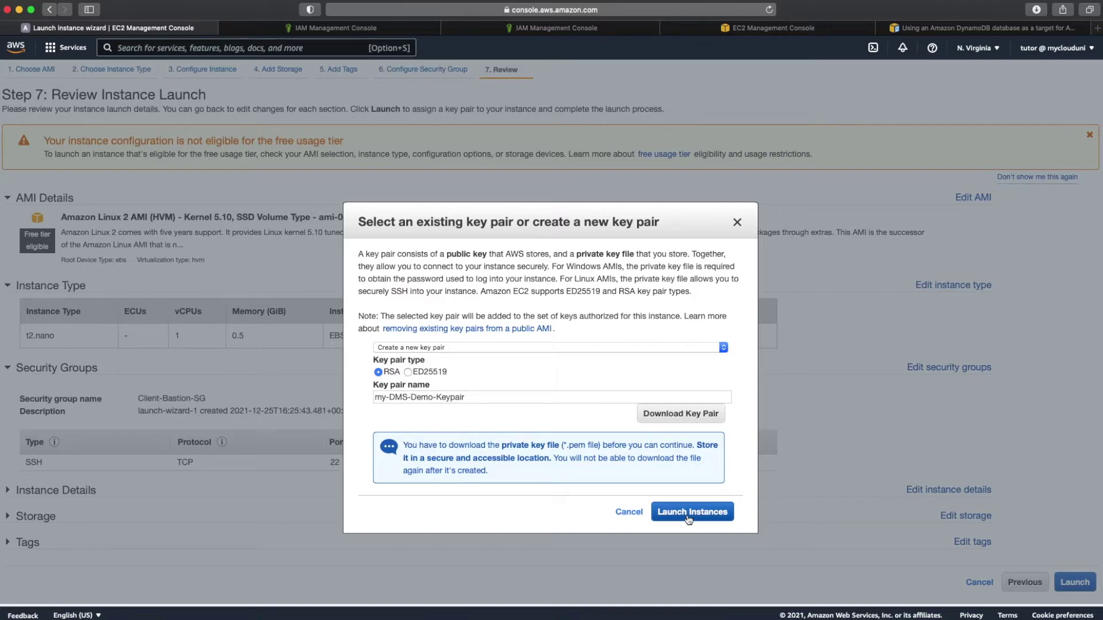
{"action": "left_click", "coordinate": [689, 519]}
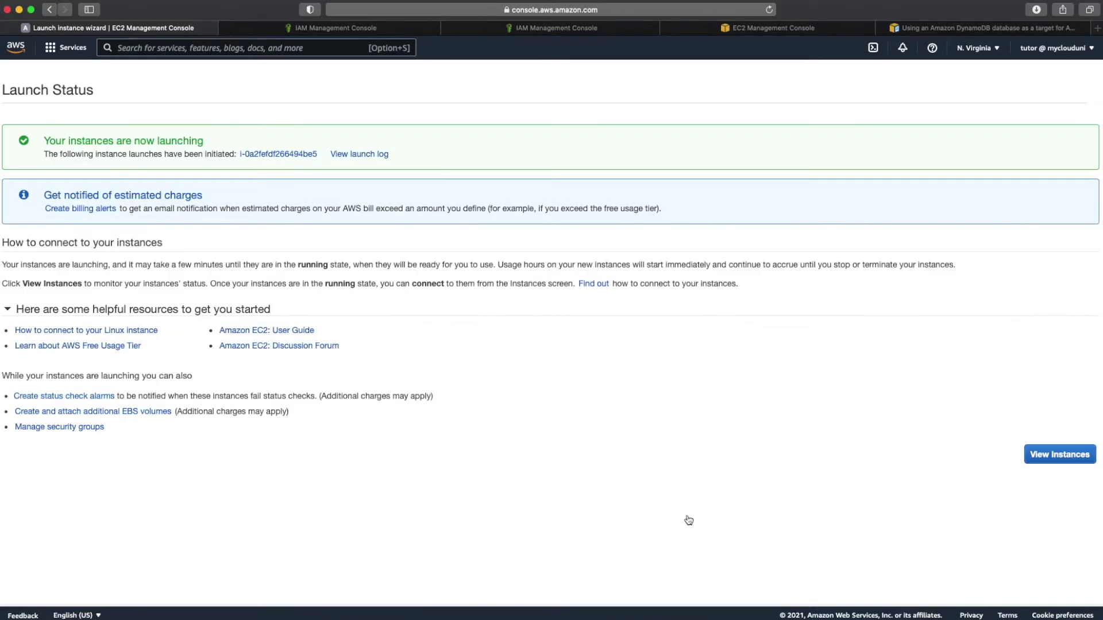
Step: Open the new instance's details and copy its private IPv4 address 172.31.94.142
{"action": "left_click", "coordinate": [278, 155]}
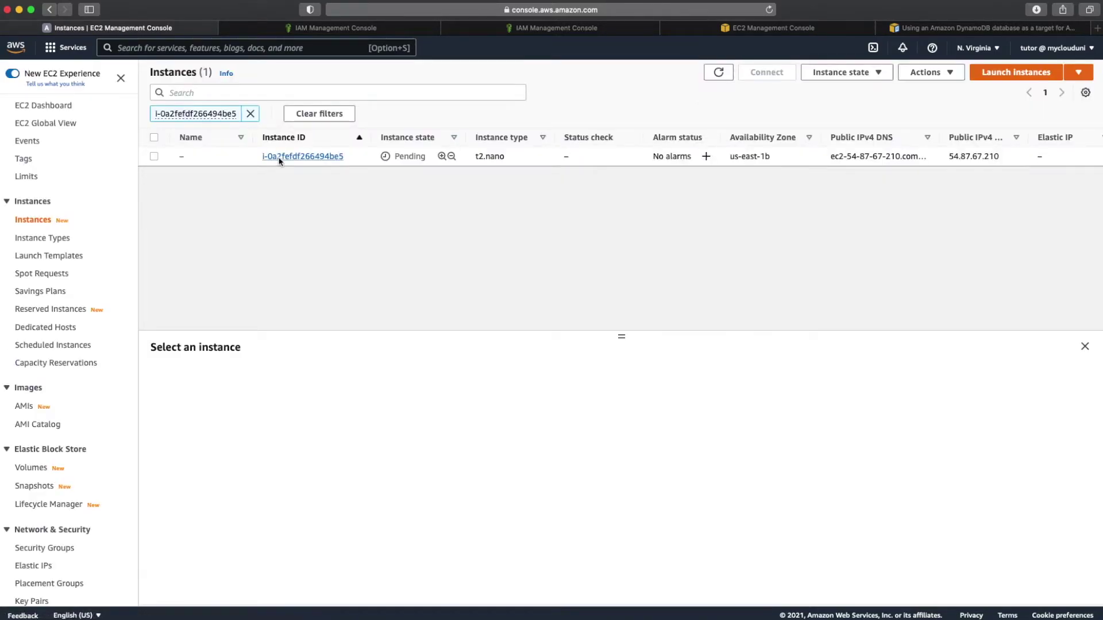
{"action": "left_click", "coordinate": [154, 156]}
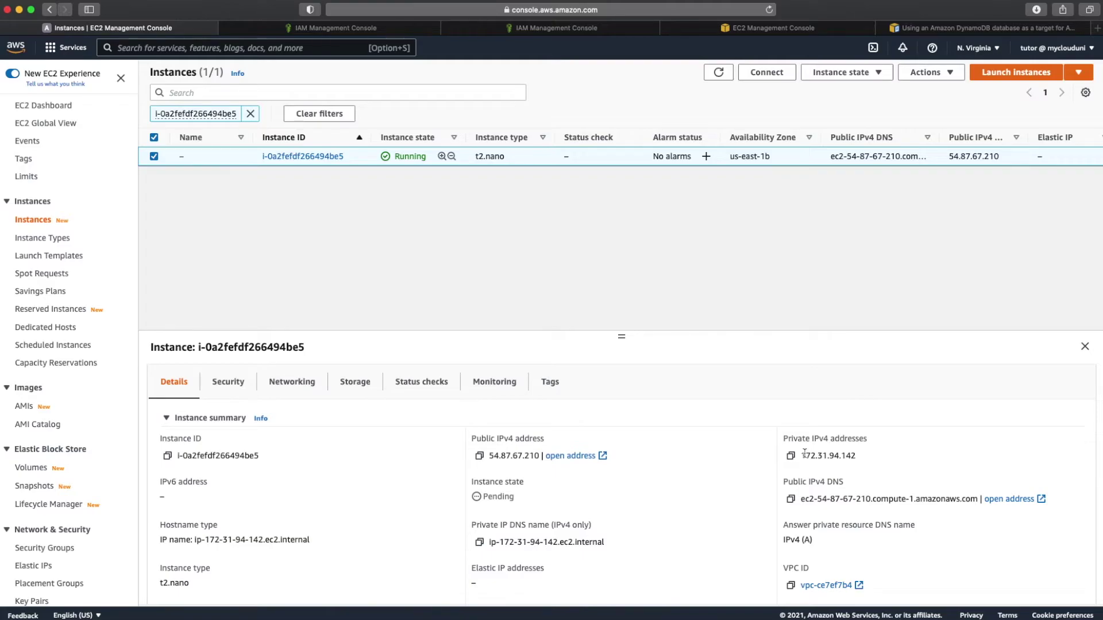
{"action": "left_click", "coordinate": [791, 455]}
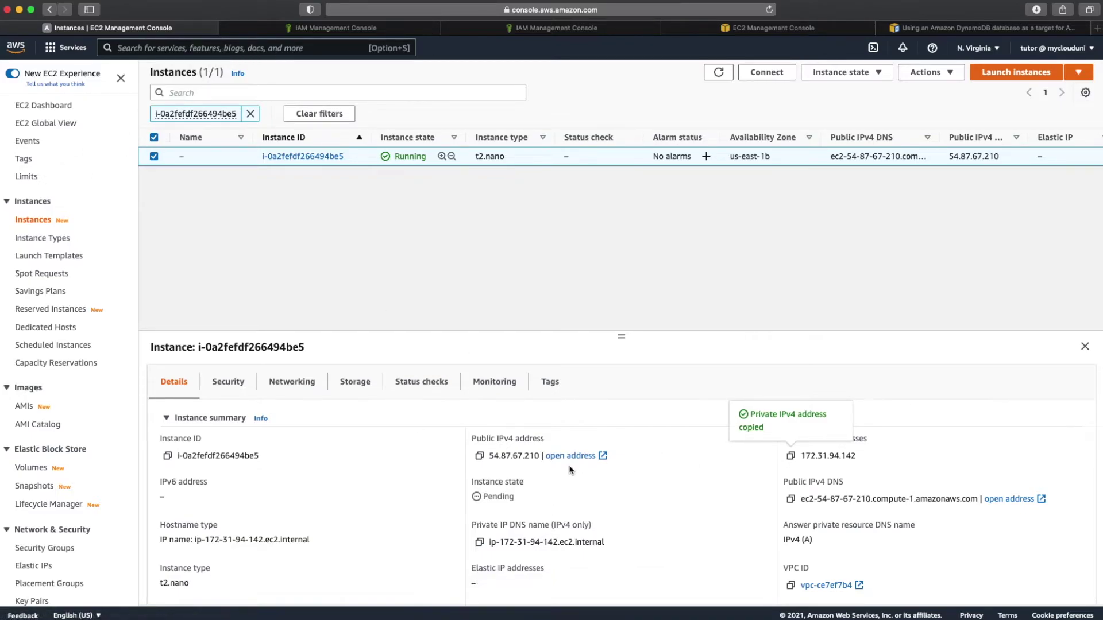
Step: Duplicate the Instances page into a second browser tab and return to the original tab
{"action": "right_click", "coordinate": [197, 28]}
{"action": "left_click", "coordinate": [207, 44]}
{"action": "left_click", "coordinate": [154, 28]}
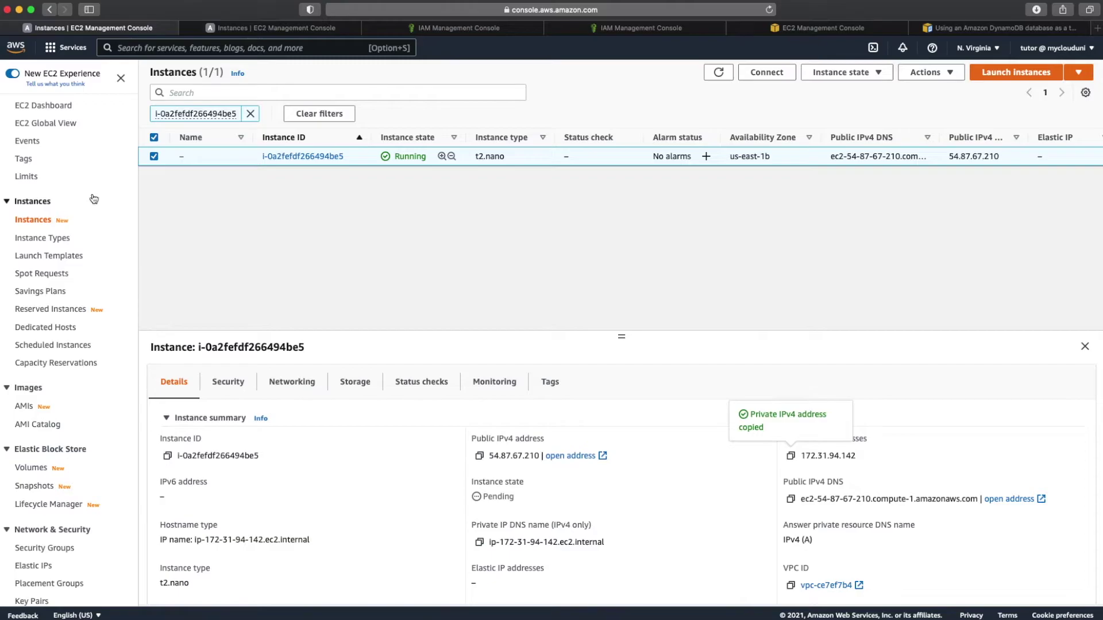
{"action": "scroll", "coordinate": [80, 326], "scroll_direction": "down", "scroll_amount": 3}
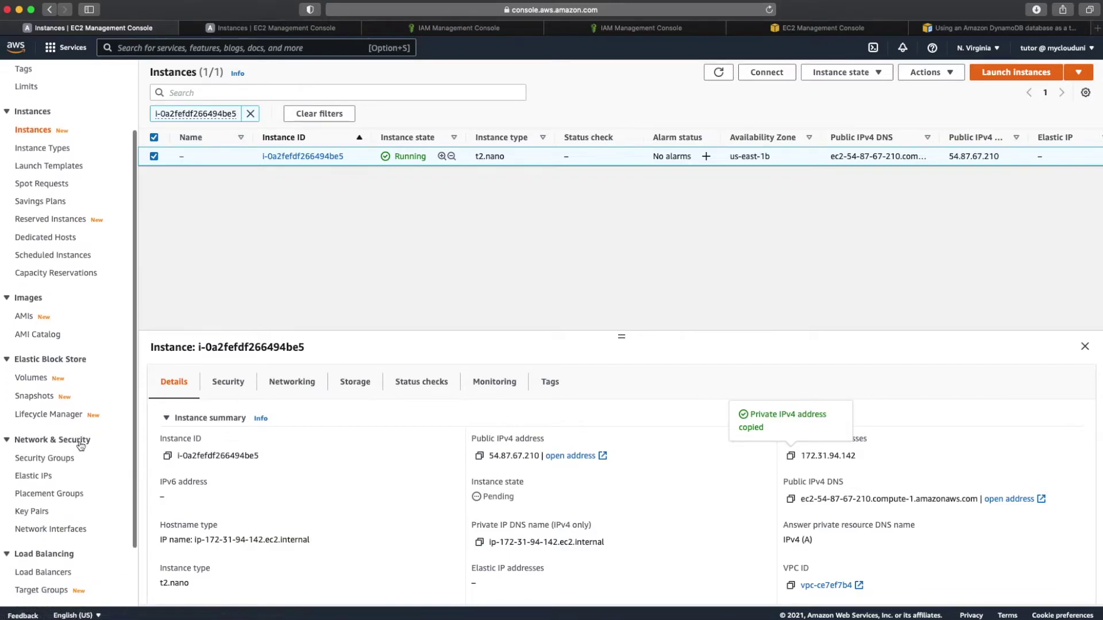
Step: Start a new security group named Bastion-RDS SG, described as allowing TCP 3306 from Bastion host to RDS
{"action": "left_click", "coordinate": [61, 459]}
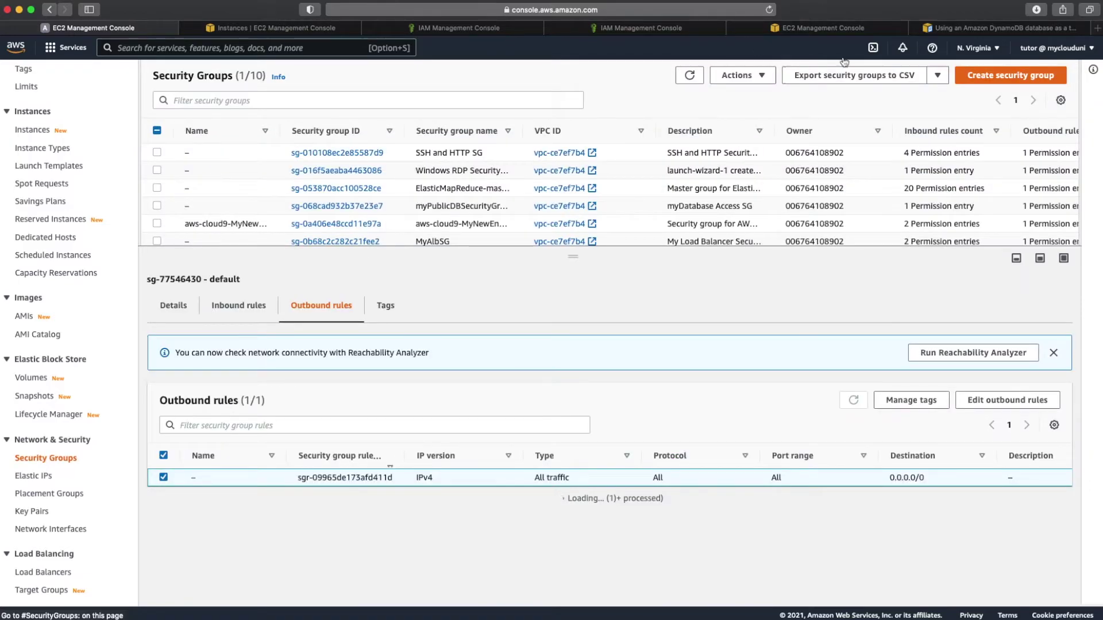
{"action": "left_click", "coordinate": [1010, 75]}
{"action": "left_click", "coordinate": [130, 221]}
{"action": "type", "text": "Bastion-RDS SG"}
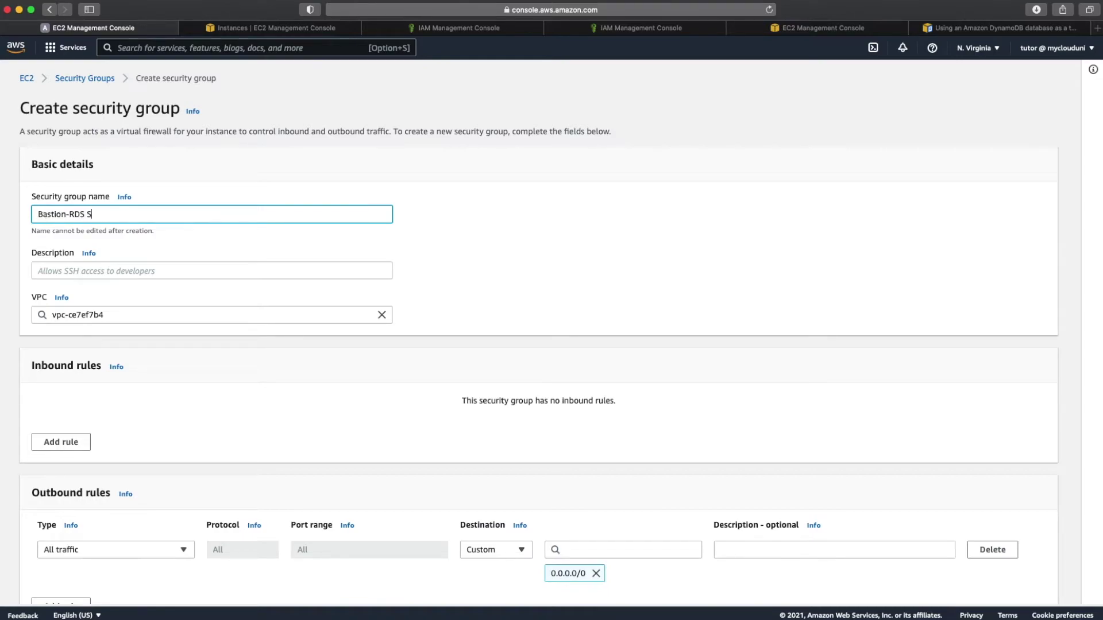
{"action": "left_click", "coordinate": [104, 273]}
{"action": "type", "text": "Allow "}
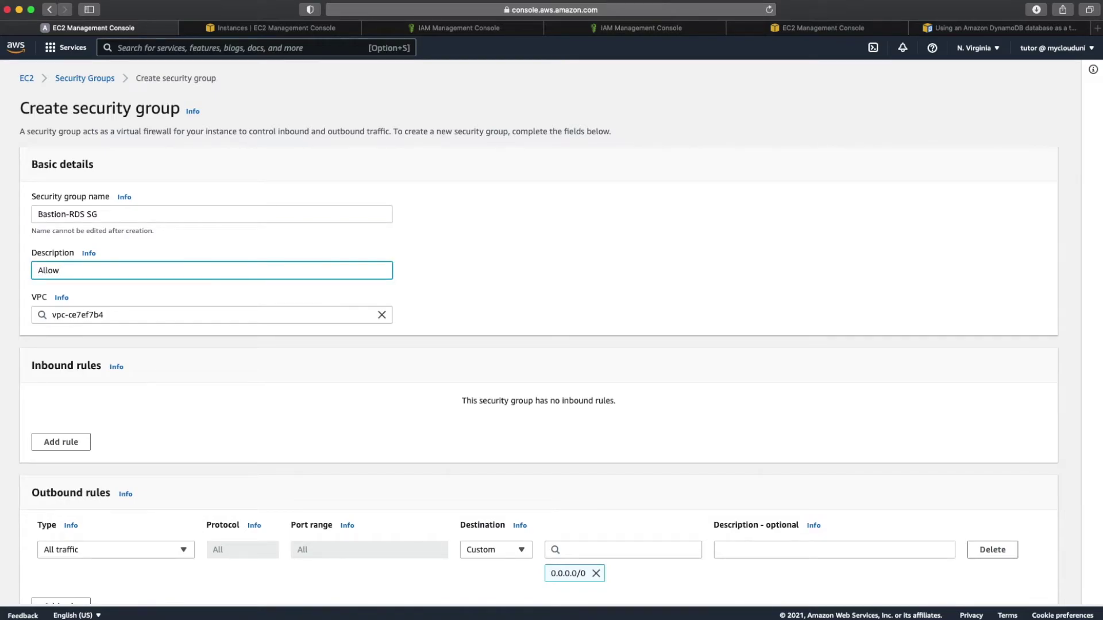
{"action": "type", "text": "TCP 3306 traffic for rom Bastion host to RDS"}
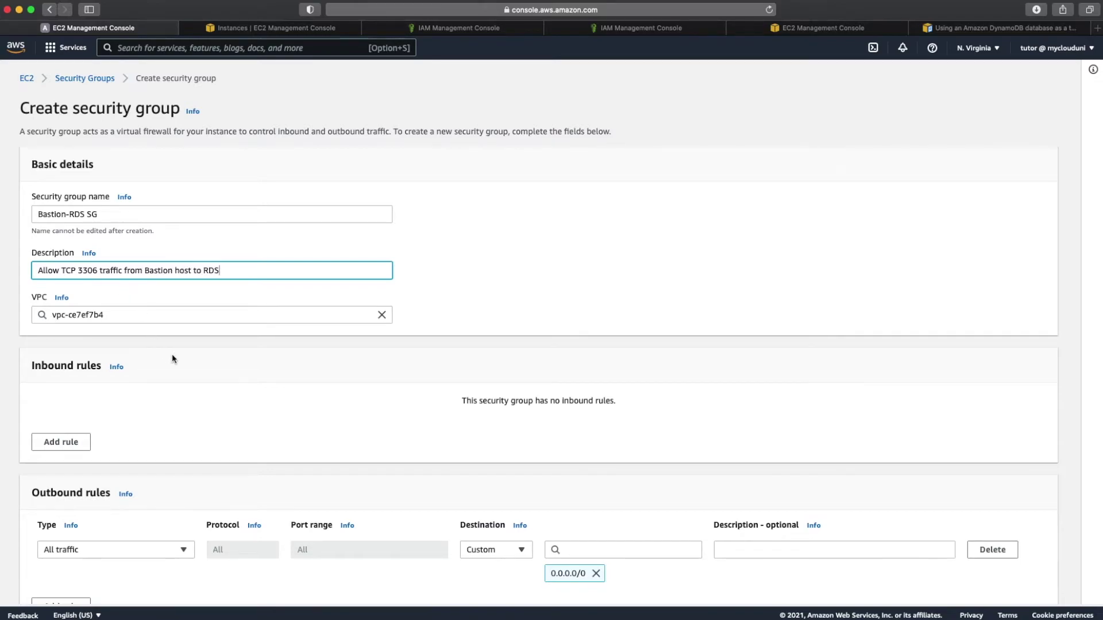
Step: Add an inbound MYSQL/Aurora port 3306 rule with source 172.31.94.142/32
{"action": "scroll", "coordinate": [173, 359], "scroll_direction": "down", "scroll_amount": 3}
{"action": "left_click", "coordinate": [66, 319]}
{"action": "left_click", "coordinate": [185, 298]}
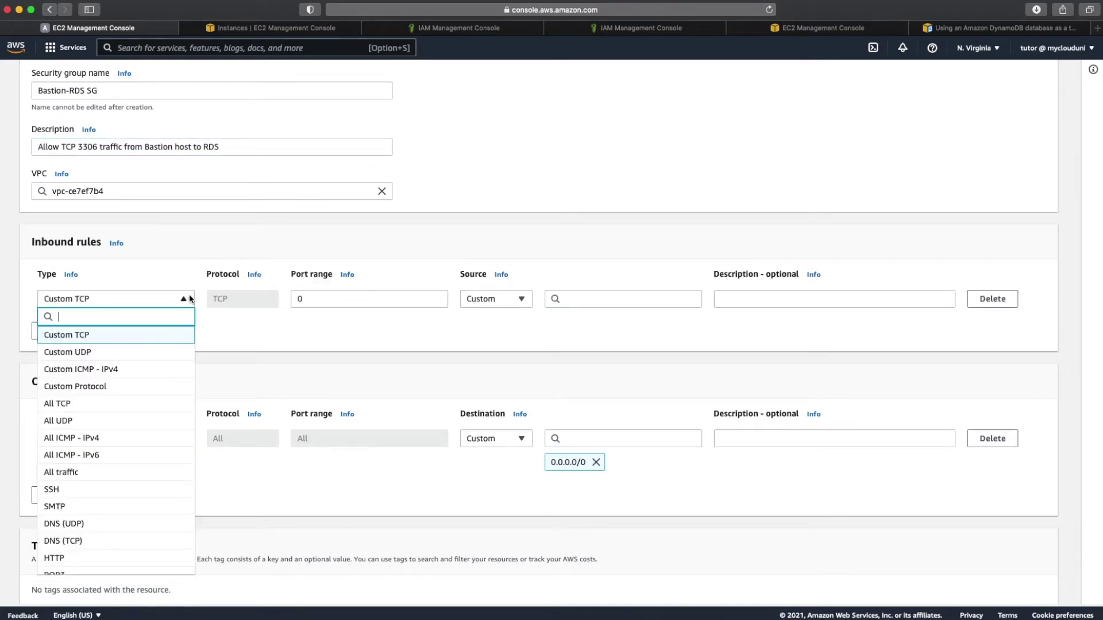
{"action": "type", "text": "auro"}
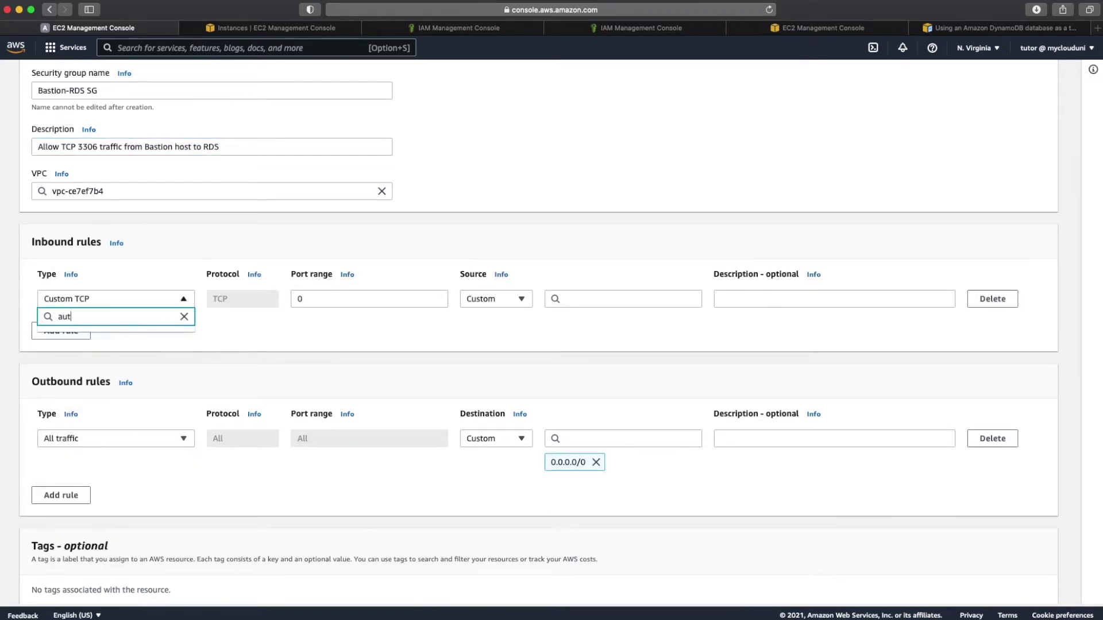
{"action": "left_click", "coordinate": [106, 338]}
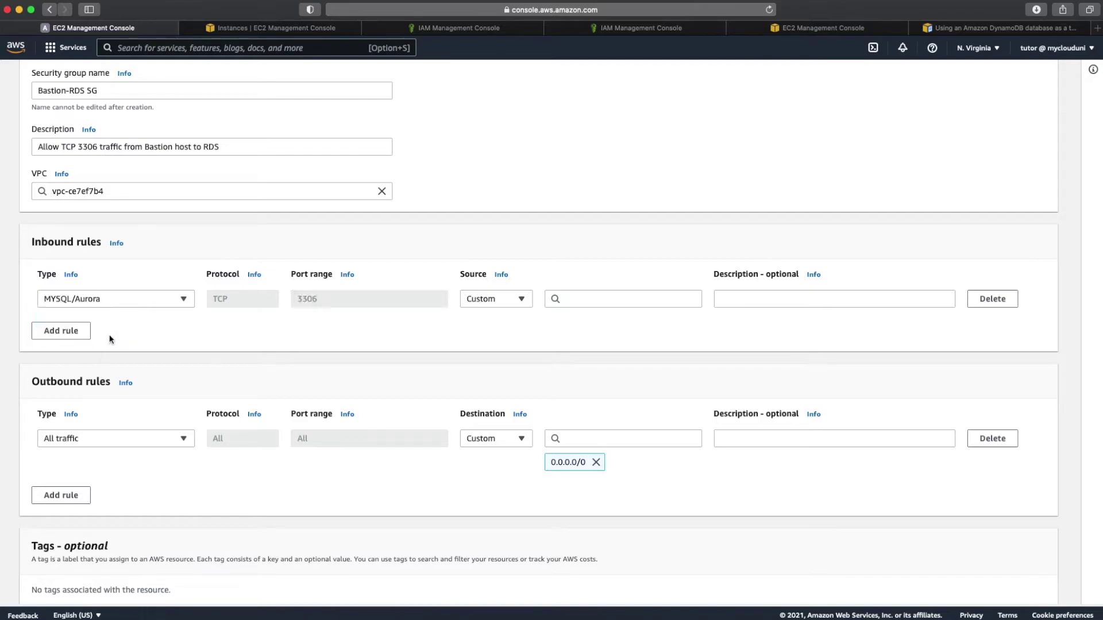
{"action": "left_click", "coordinate": [527, 301]}
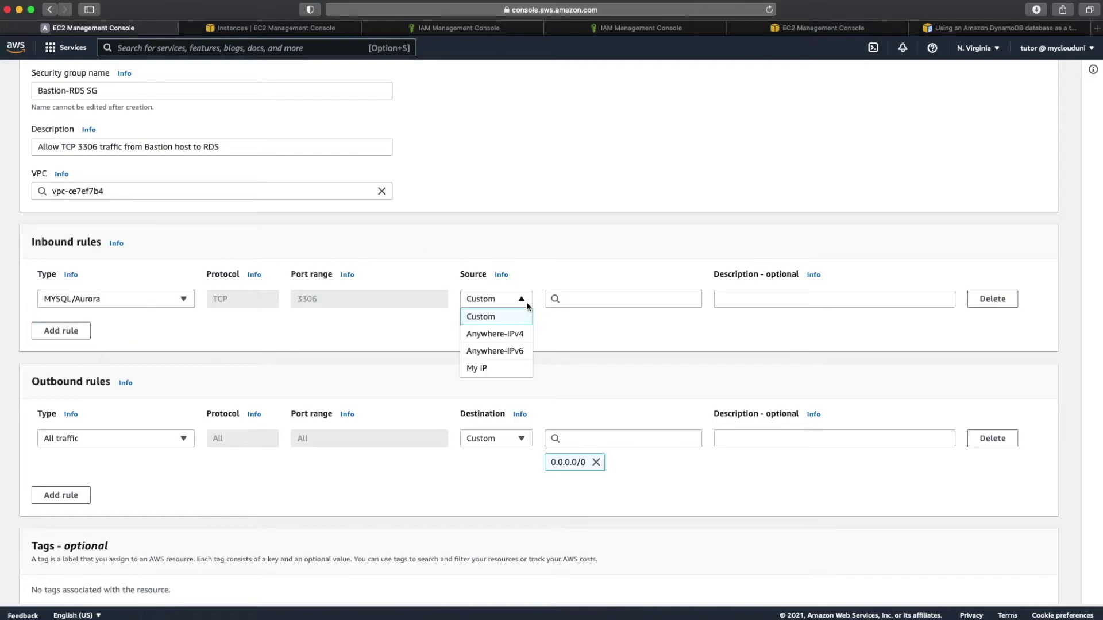
{"action": "left_click", "coordinate": [575, 296]}
{"action": "key", "text": "super+v"}
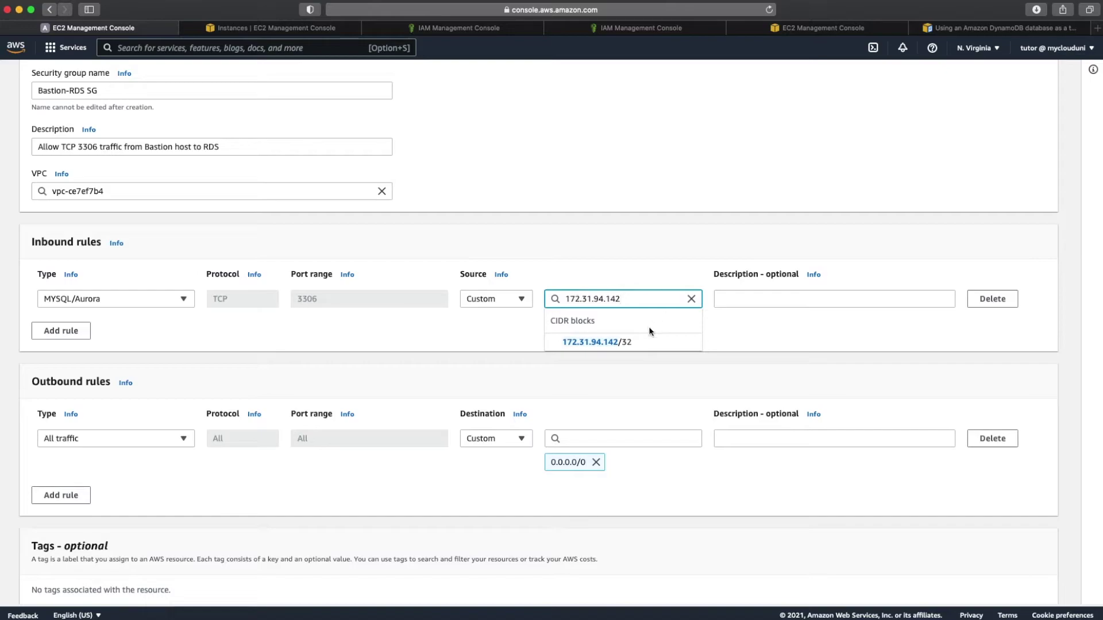
{"action": "left_click", "coordinate": [636, 339]}
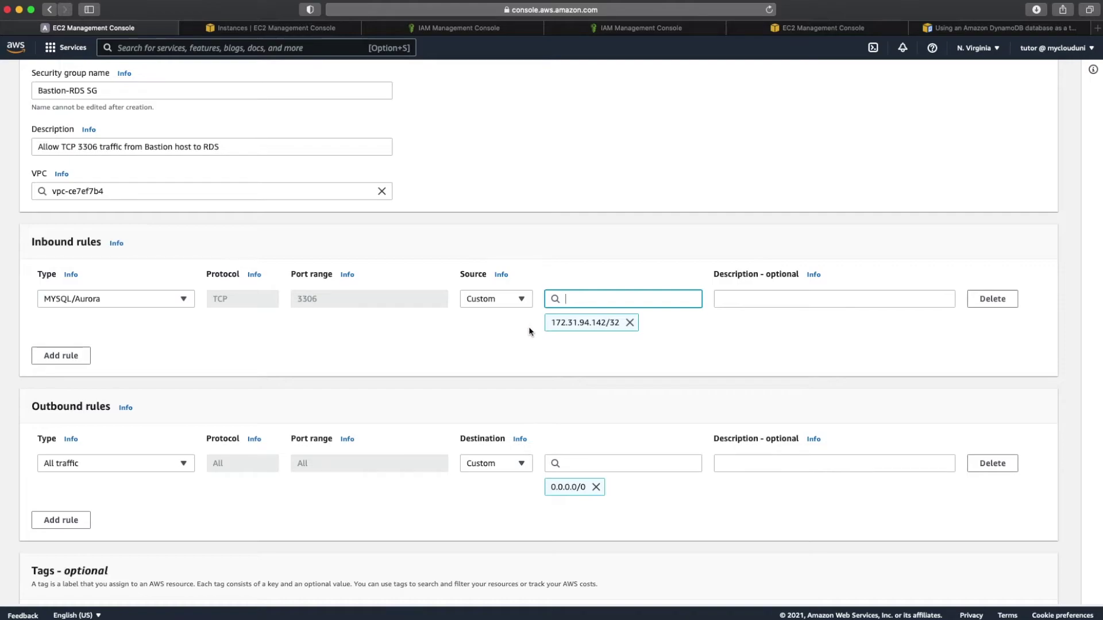
{"action": "scroll", "coordinate": [558, 350], "scroll_direction": "down", "scroll_amount": 5}
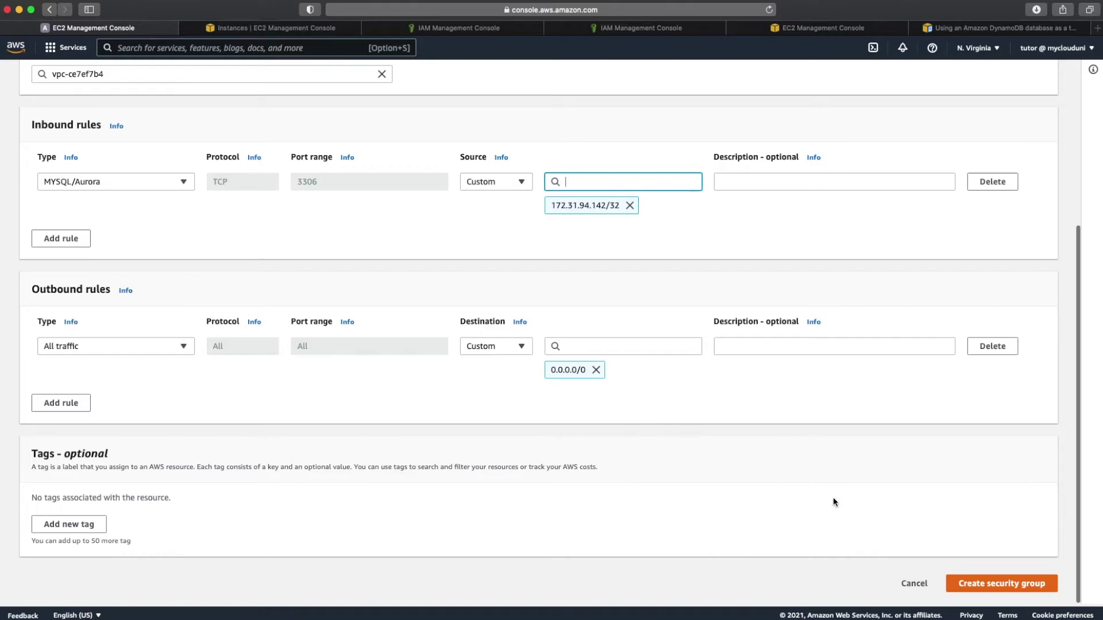
Step: Create the Bastion-RDS SG group, copy its name, and search the console for 'rds'
{"action": "left_click", "coordinate": [984, 588]}
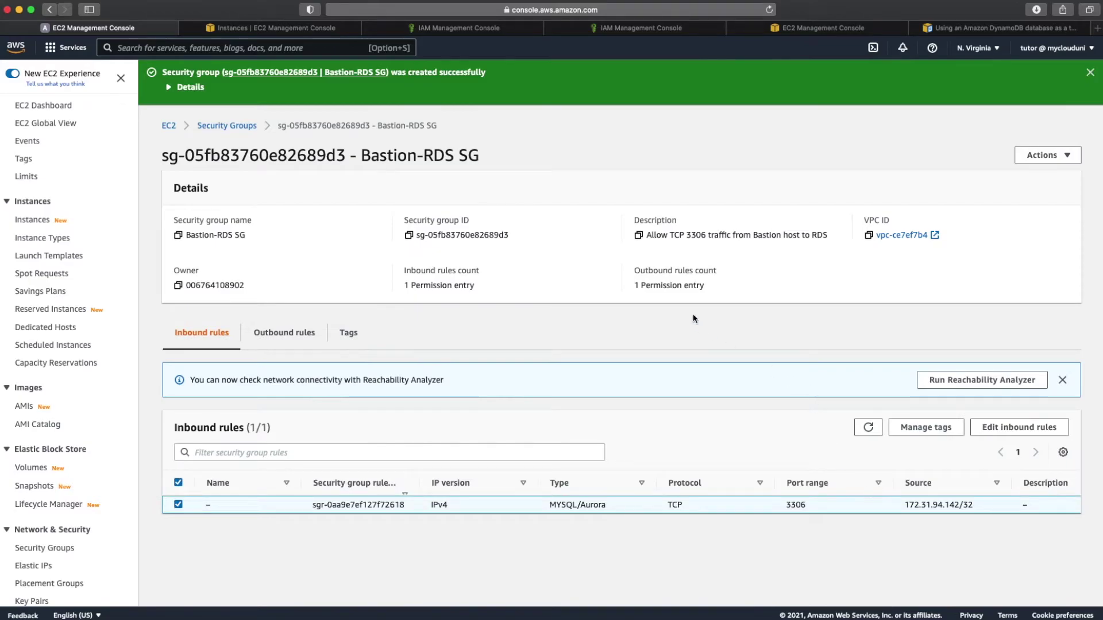
{"action": "left_click", "coordinate": [178, 236]}
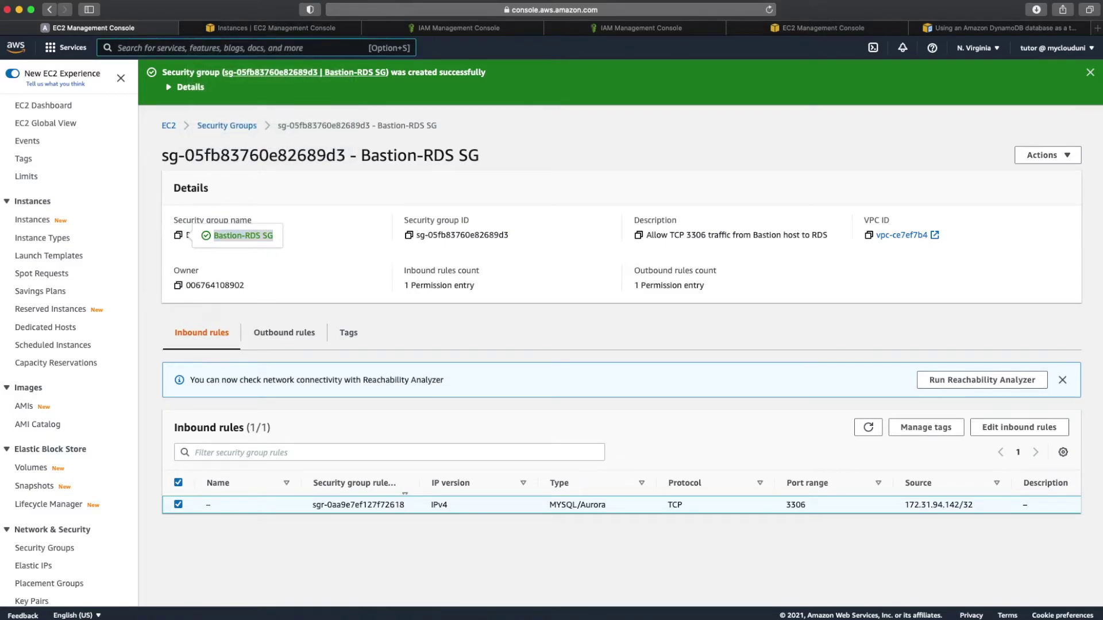
{"action": "left_click", "coordinate": [161, 47]}
{"action": "type", "text": "rds"}
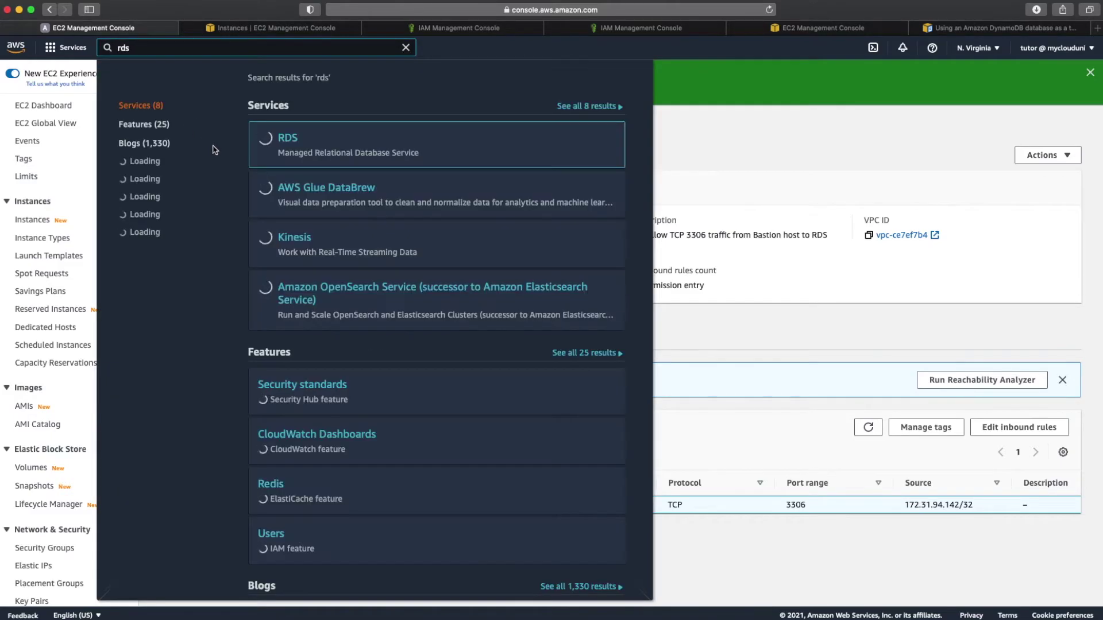
Step: Open RDS databases, select my-source-rds-instance-1, and start modifying it
{"action": "left_click", "coordinate": [293, 143]}
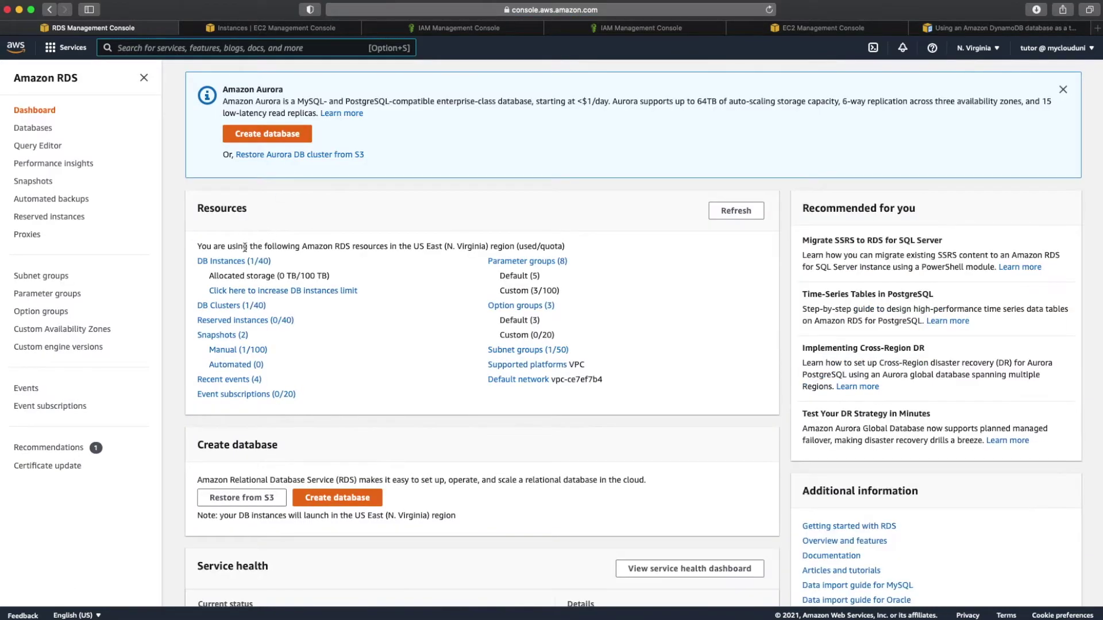
{"action": "left_click", "coordinate": [237, 261]}
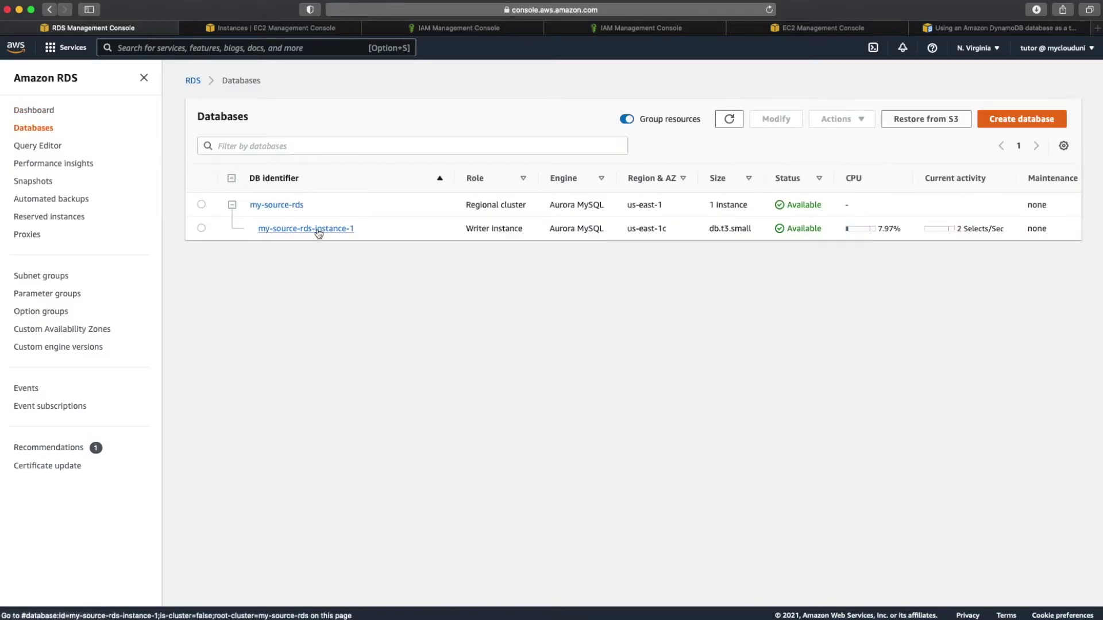
{"action": "left_click", "coordinate": [202, 229]}
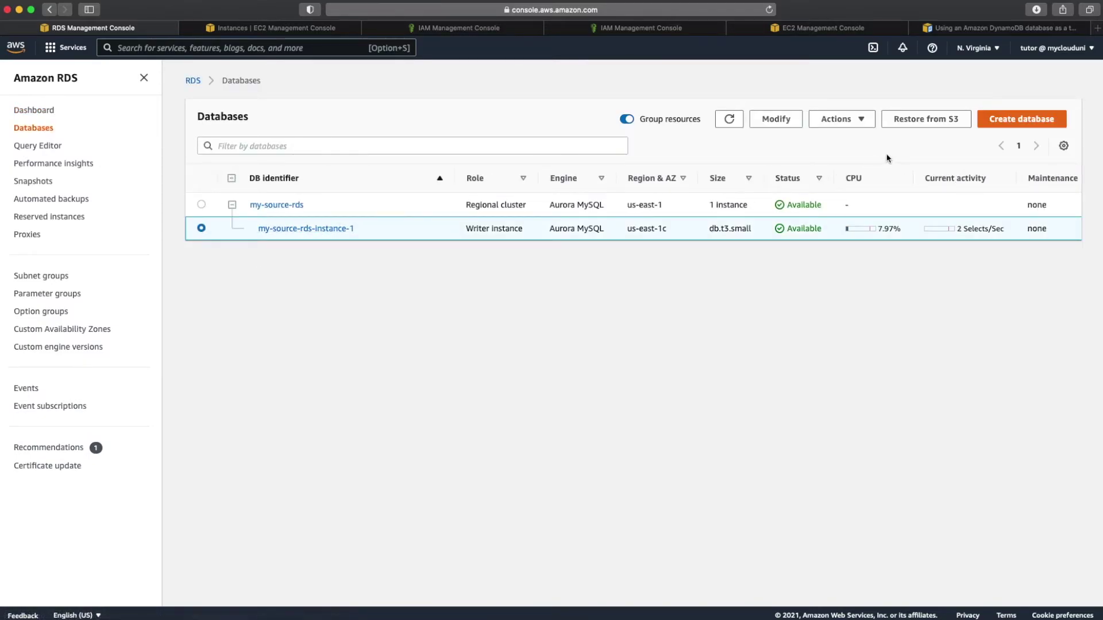
{"action": "left_click", "coordinate": [336, 228]}
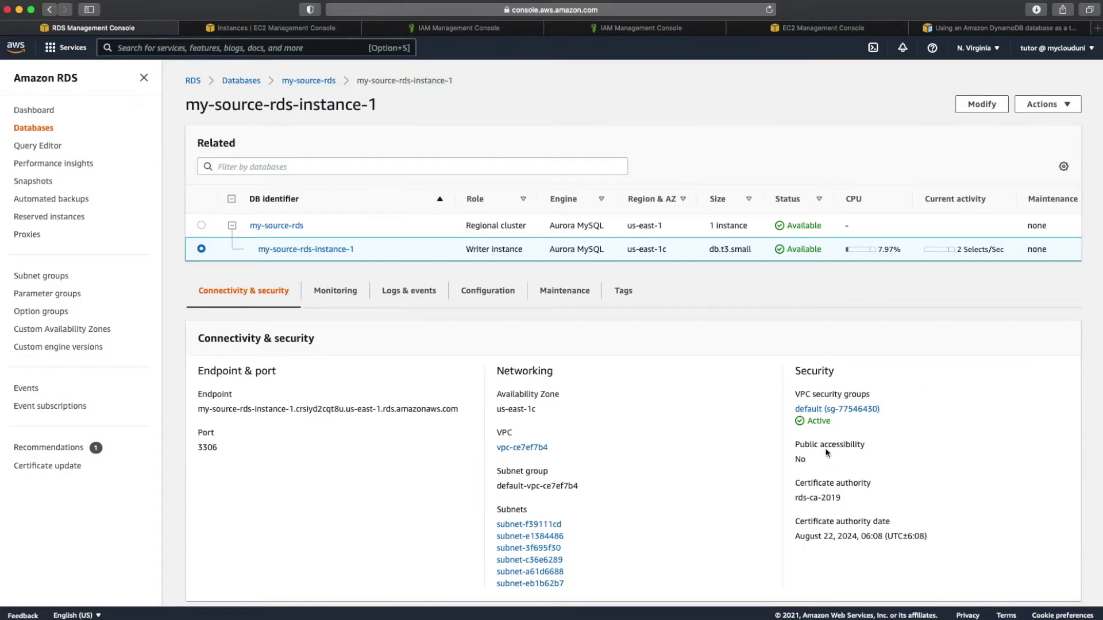
{"action": "left_click", "coordinate": [988, 104]}
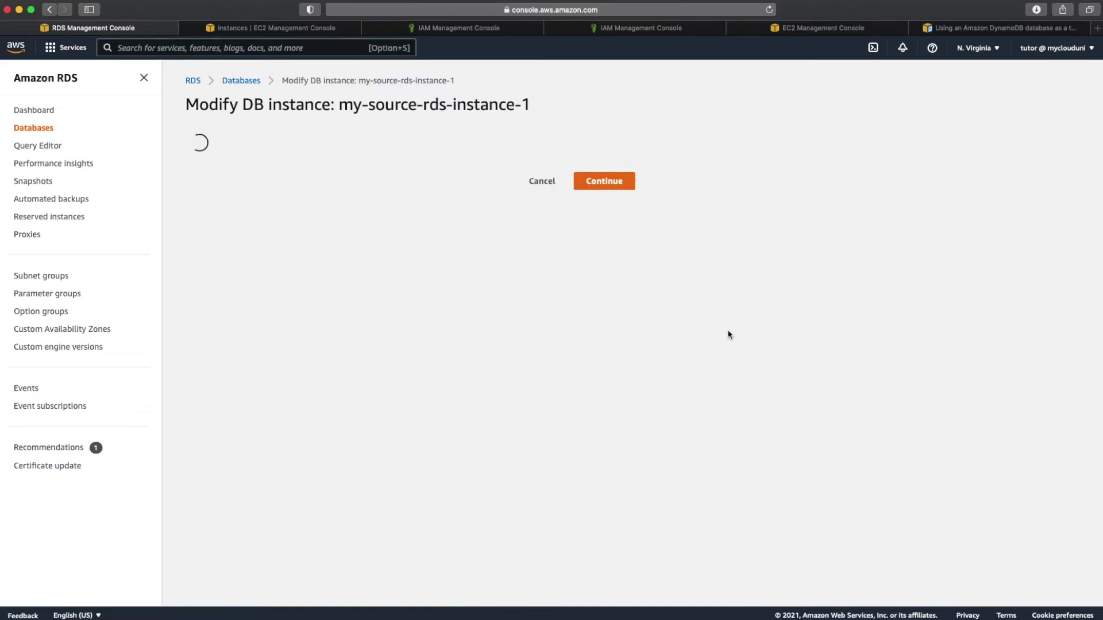
Step: Add the Bastion-RDS SG security group alongside default on my-source-rds-instance-1
{"action": "scroll", "coordinate": [609, 360], "scroll_direction": "down", "scroll_amount": 7}
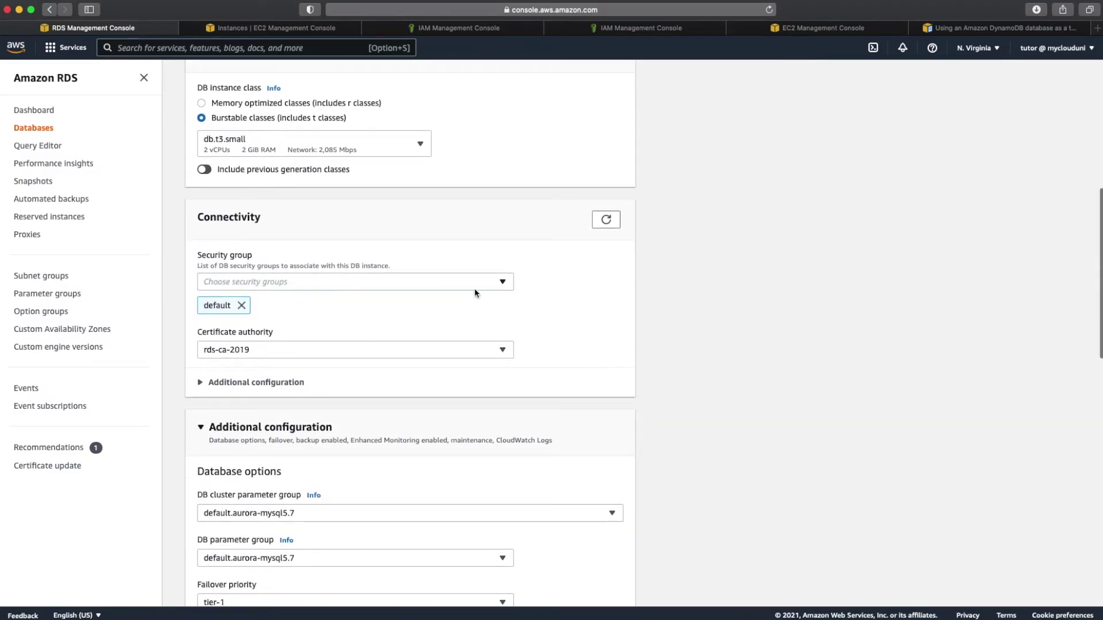
{"action": "left_click", "coordinate": [475, 285]}
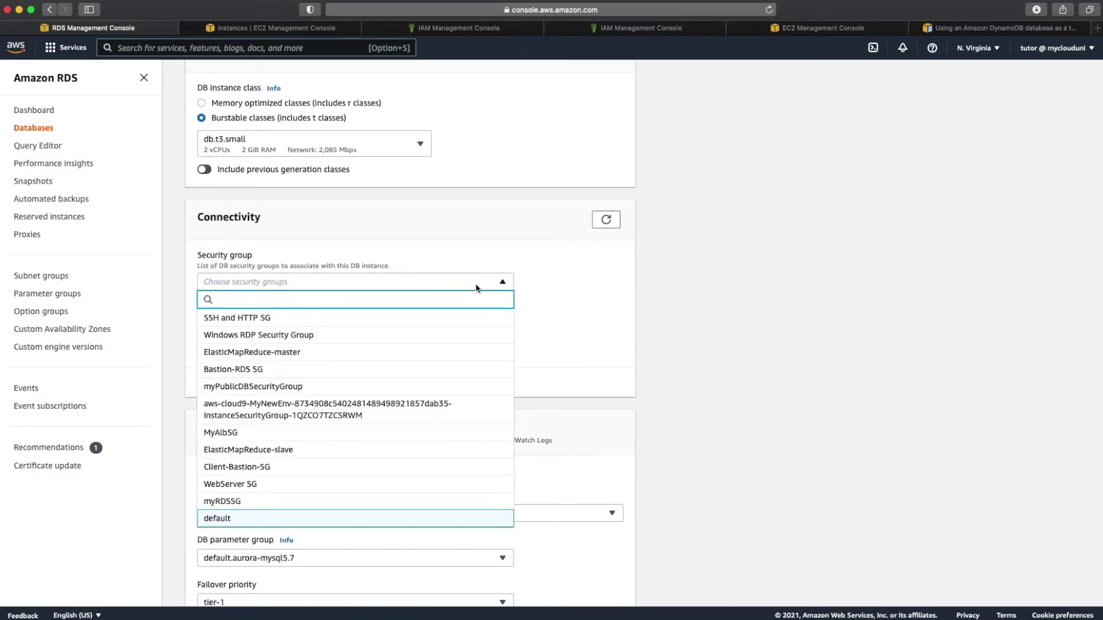
{"action": "key", "text": "super+v"}
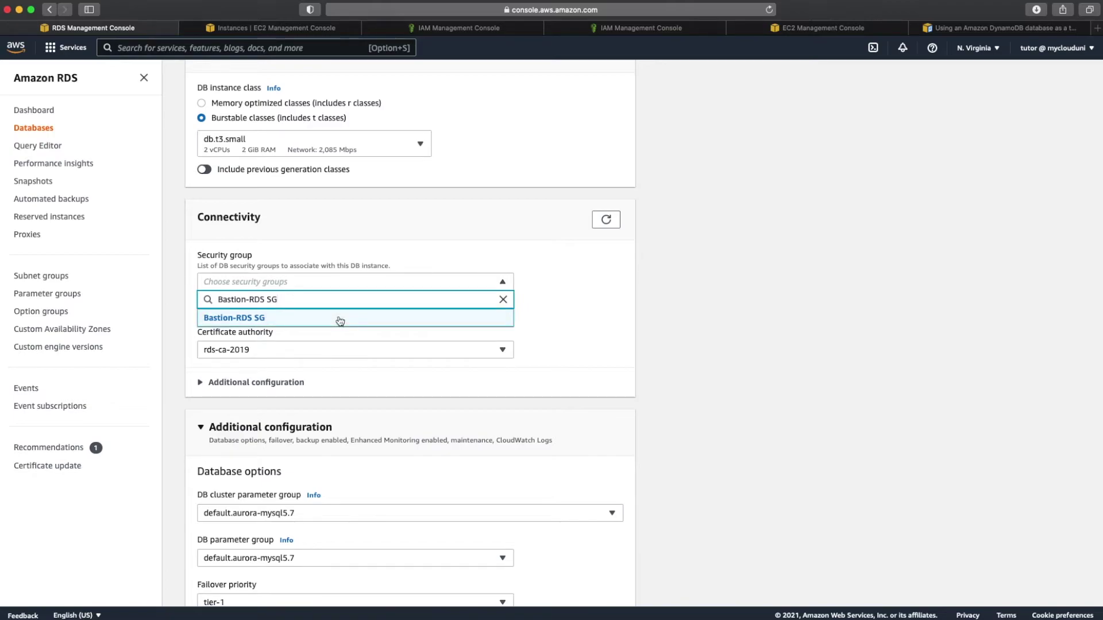
{"action": "left_click", "coordinate": [677, 319]}
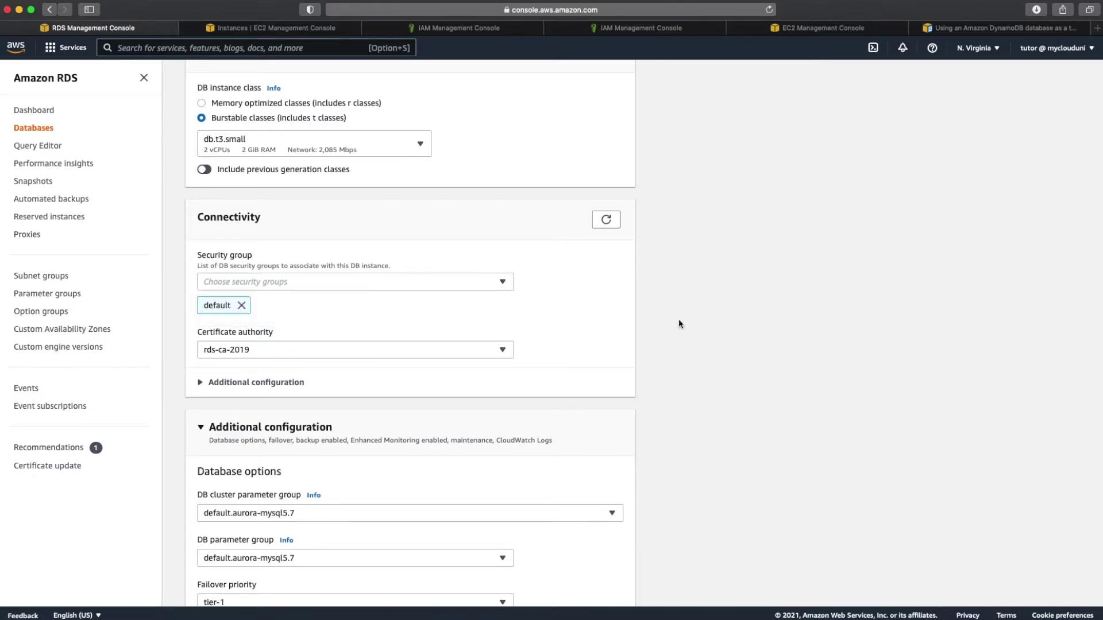
{"action": "left_click", "coordinate": [437, 282]}
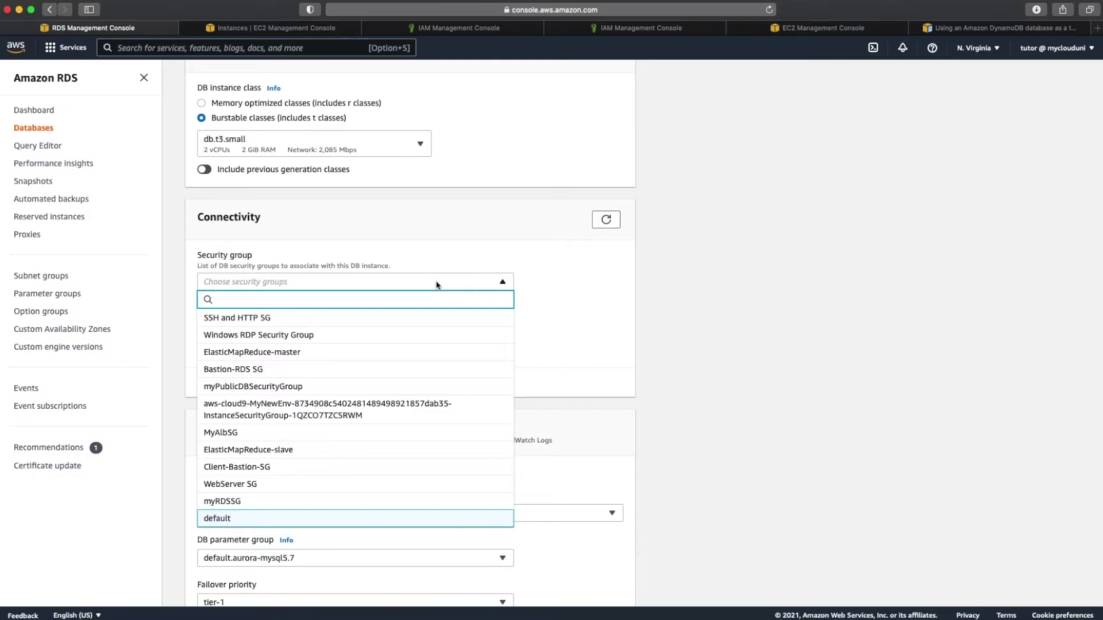
{"action": "key", "text": "super+v"}
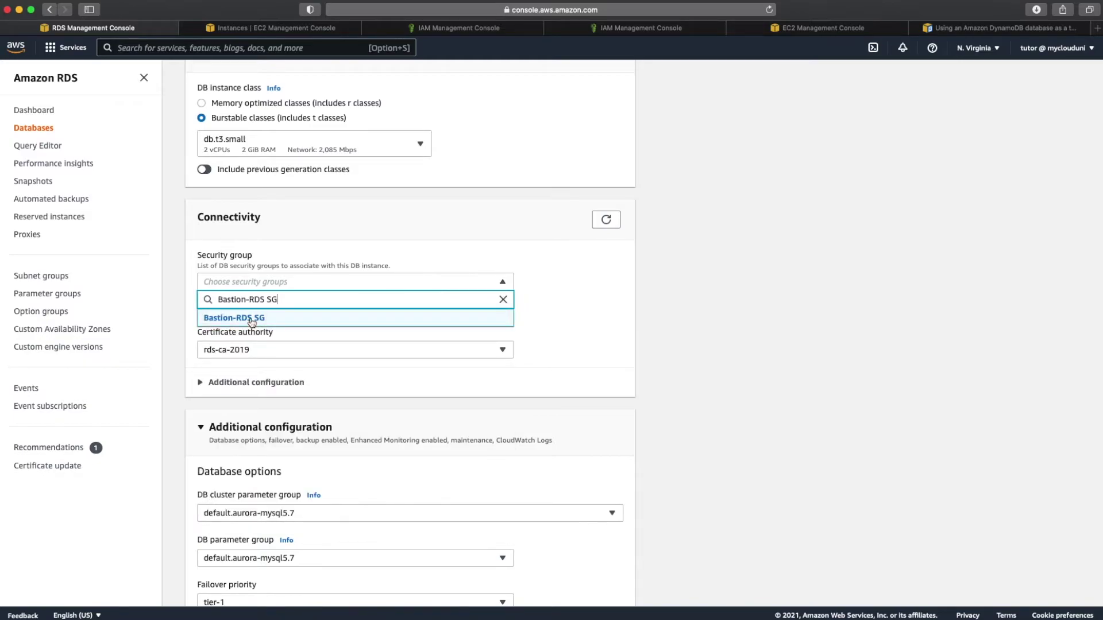
{"action": "key", "text": "Return"}
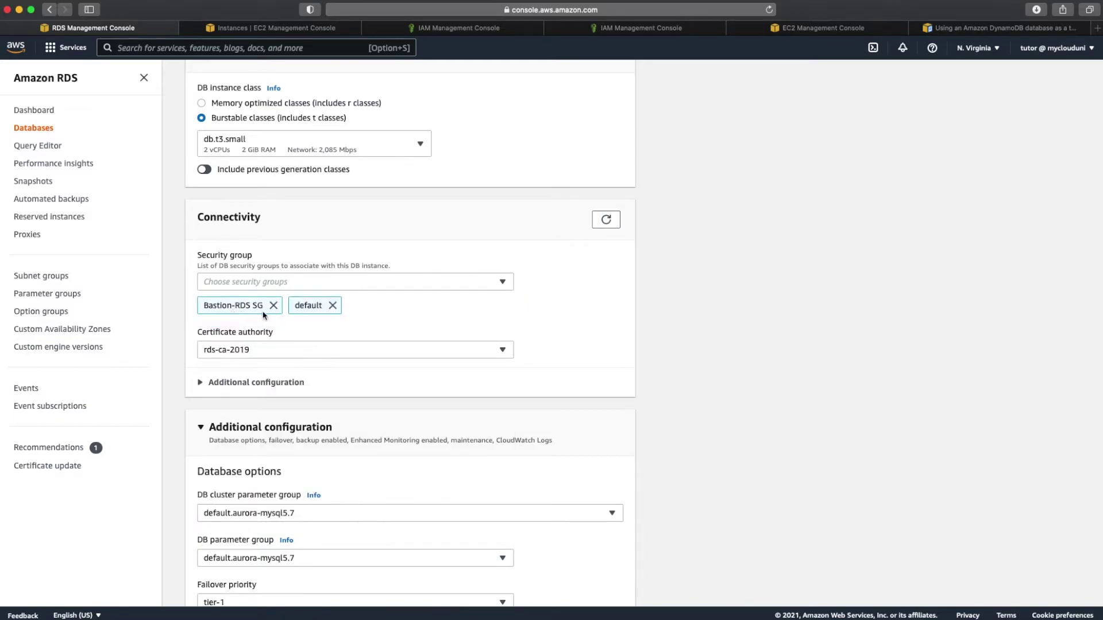
{"action": "scroll", "coordinate": [288, 326], "scroll_direction": "down", "scroll_amount": 15}
{"action": "scroll", "coordinate": [290, 328], "scroll_direction": "down", "scroll_amount": 2}
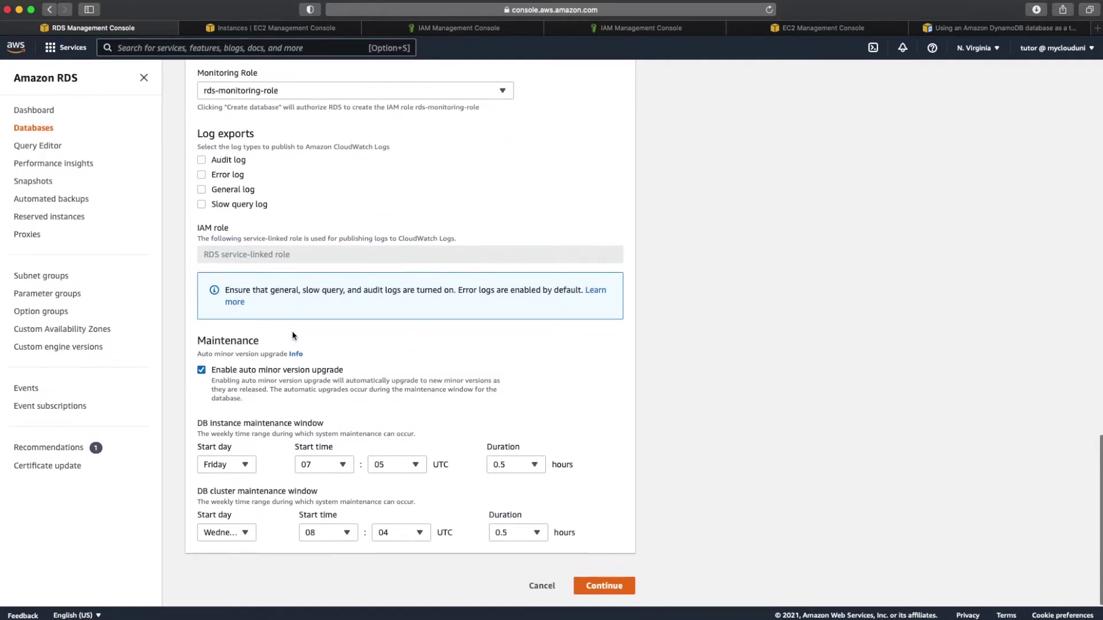
Step: Review the modification, choose Apply immediately, and submit the DB instance change
{"action": "left_click", "coordinate": [608, 592]}
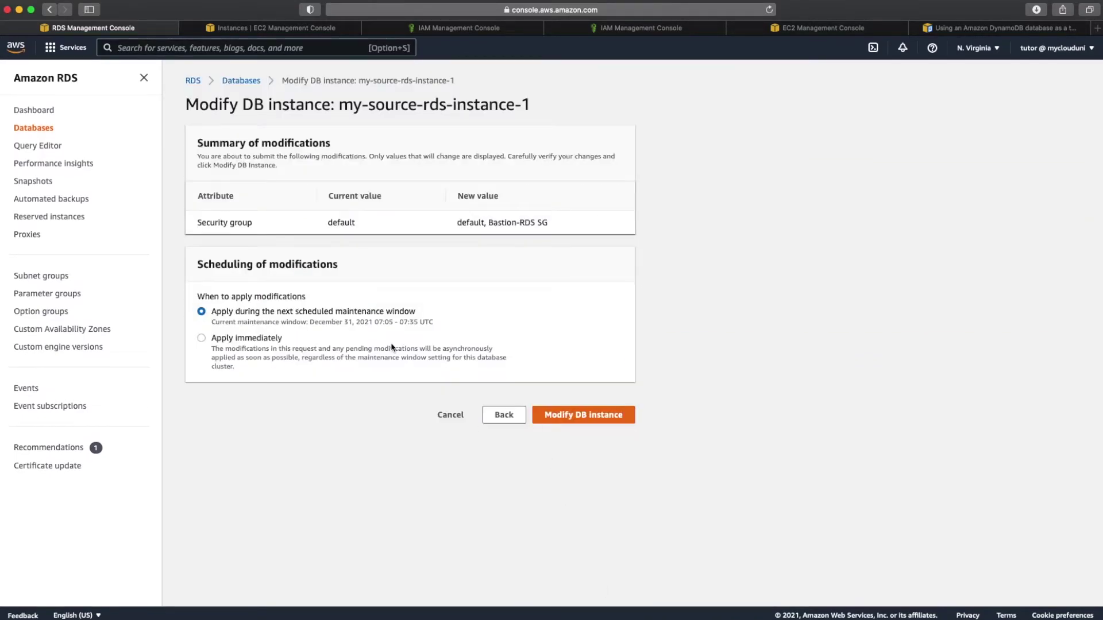
{"action": "left_click", "coordinate": [252, 341]}
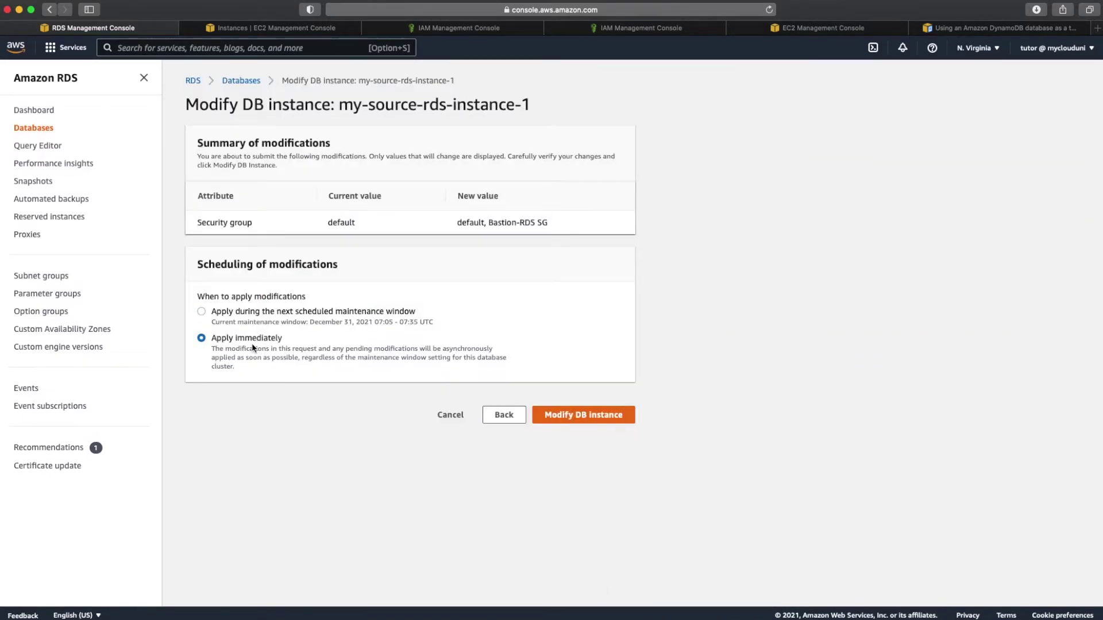
{"action": "left_click", "coordinate": [589, 421]}
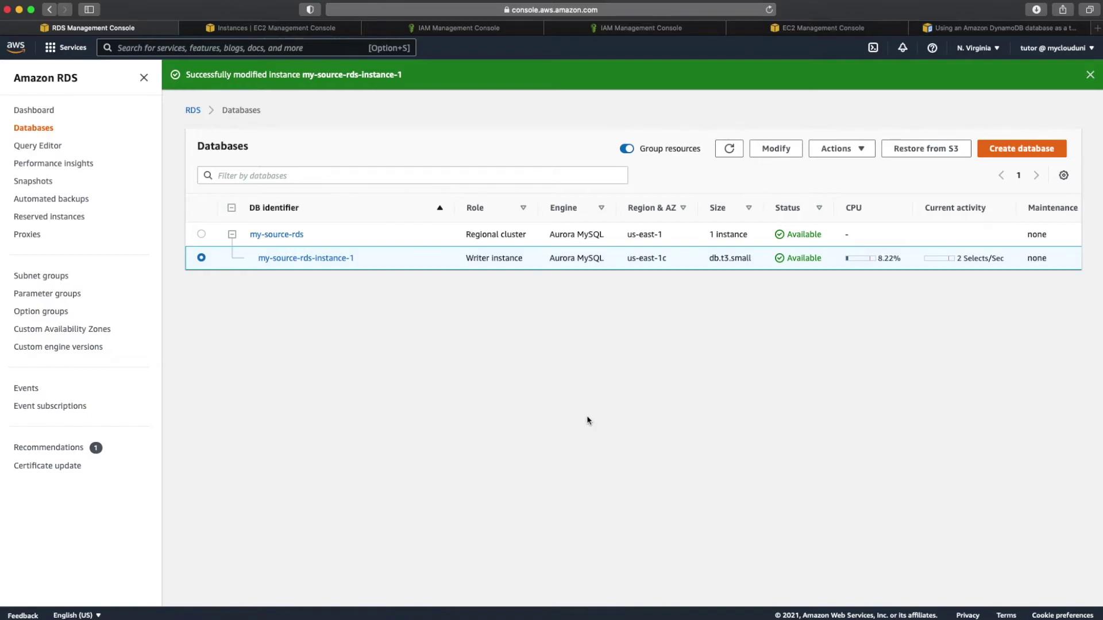
Step: Create DB cluster parameter group my-RDS-cluster-pg-for-binlogs with description 'Enable binlogs'
{"action": "left_click", "coordinate": [59, 300]}
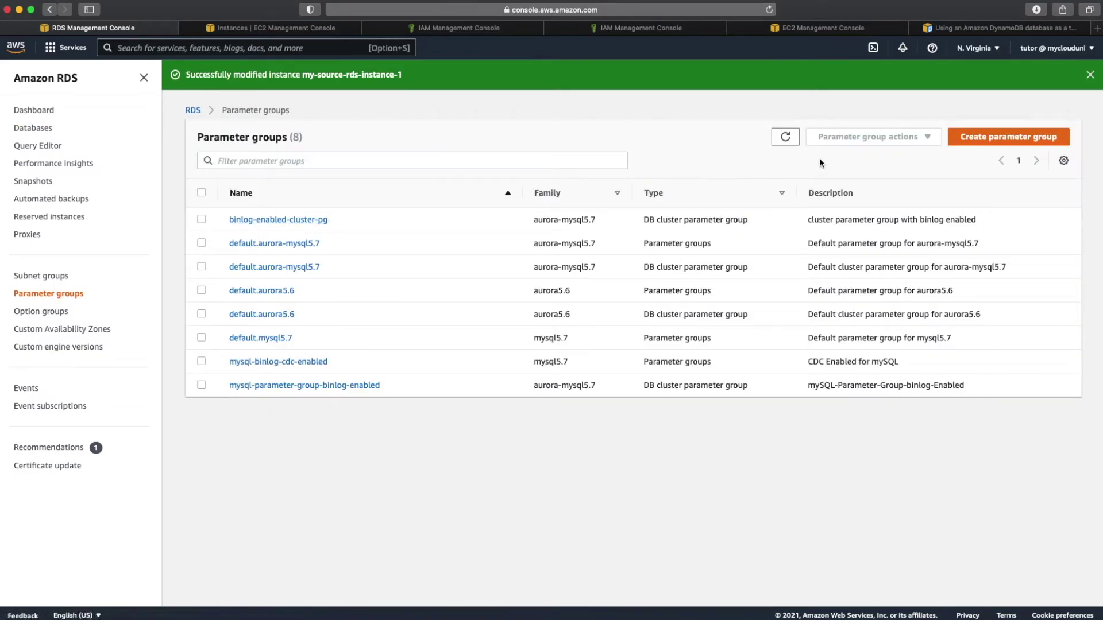
{"action": "left_click", "coordinate": [1007, 139]}
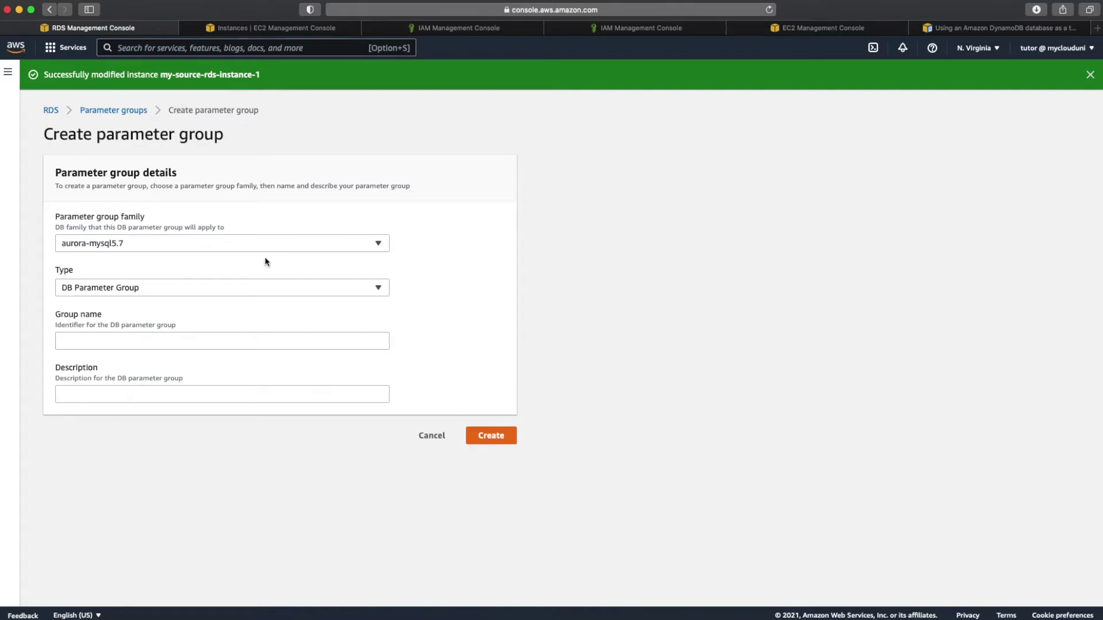
{"action": "left_click", "coordinate": [229, 283]}
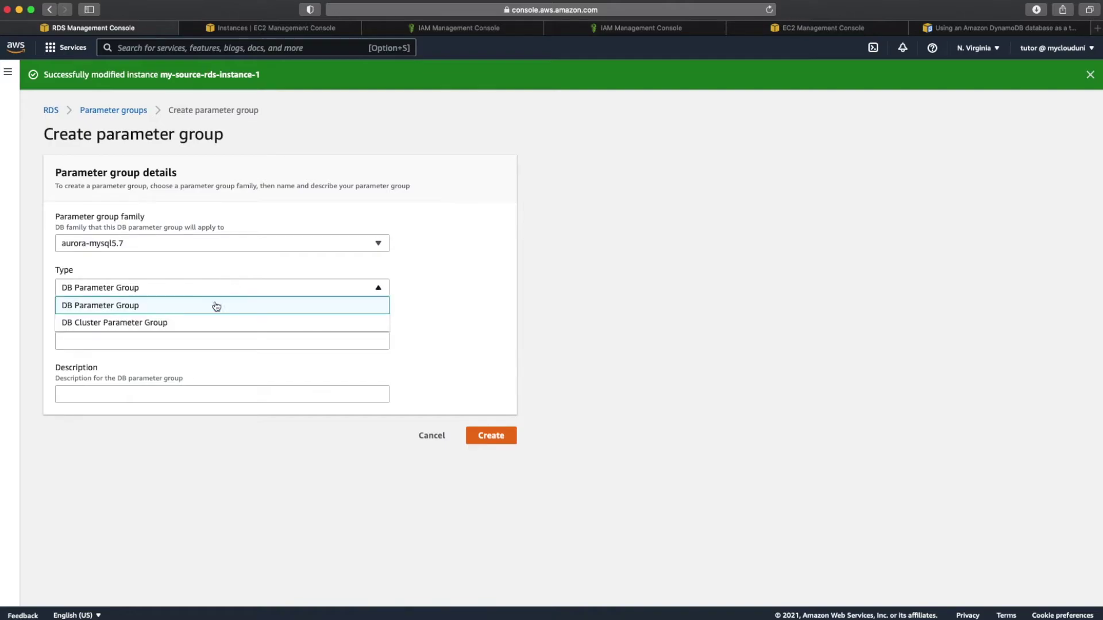
{"action": "left_click", "coordinate": [206, 323]}
{"action": "left_click", "coordinate": [171, 344]}
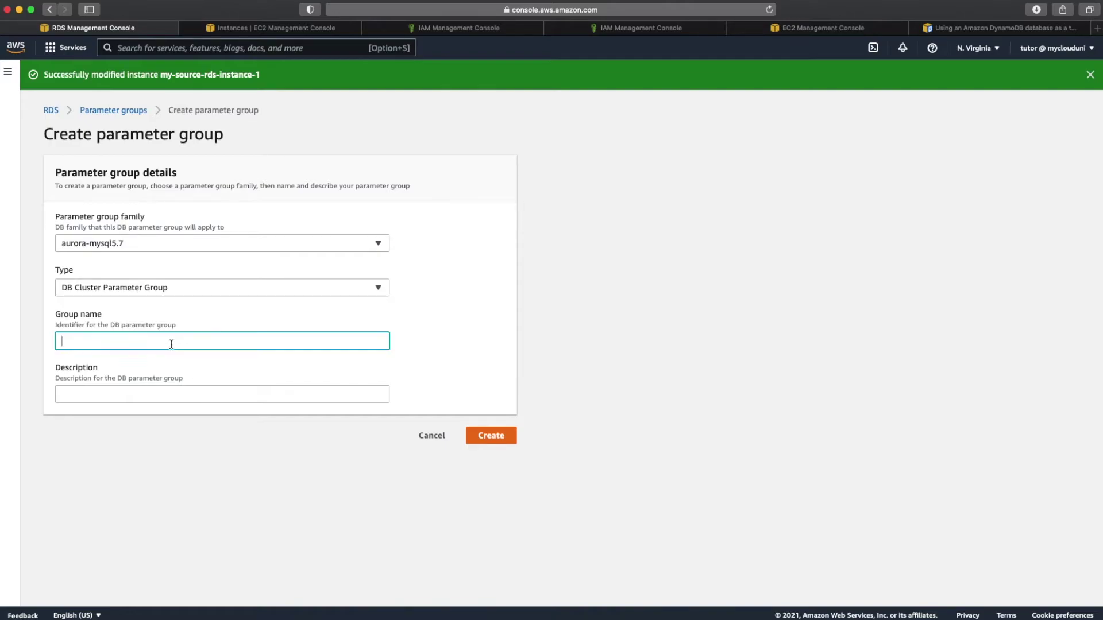
{"action": "type", "text": "my-RDS-cluster-pg-for-binlogs"}
{"action": "left_click", "coordinate": [110, 394]}
{"action": "type", "text": "Enable "}
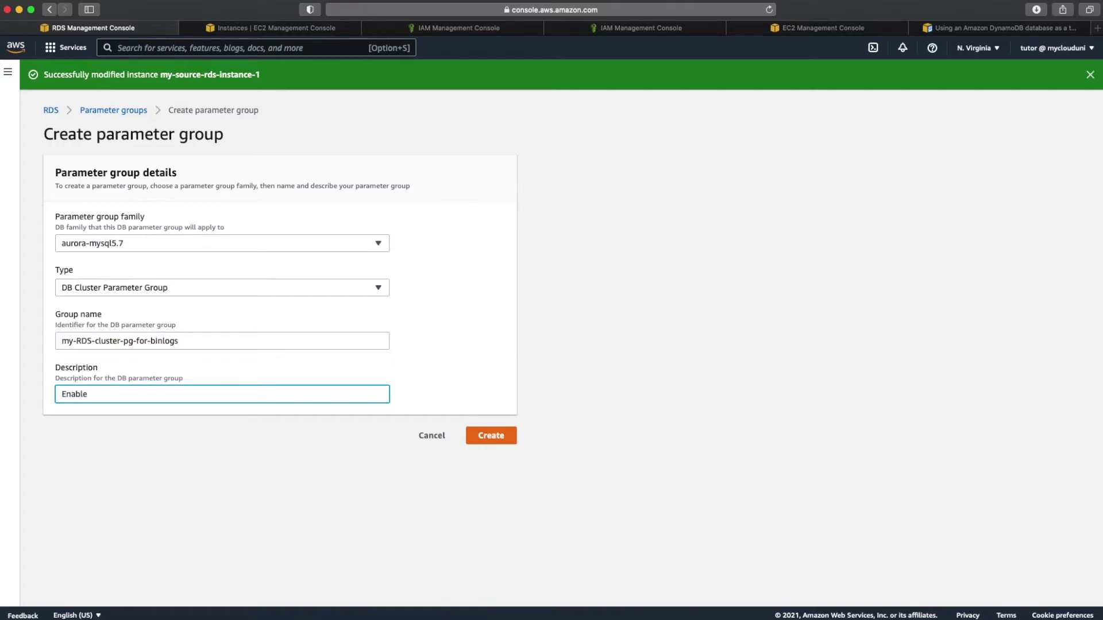
{"action": "type", "text": "binlogs"}
{"action": "left_click", "coordinate": [225, 434]}
{"action": "left_click", "coordinate": [490, 437]}
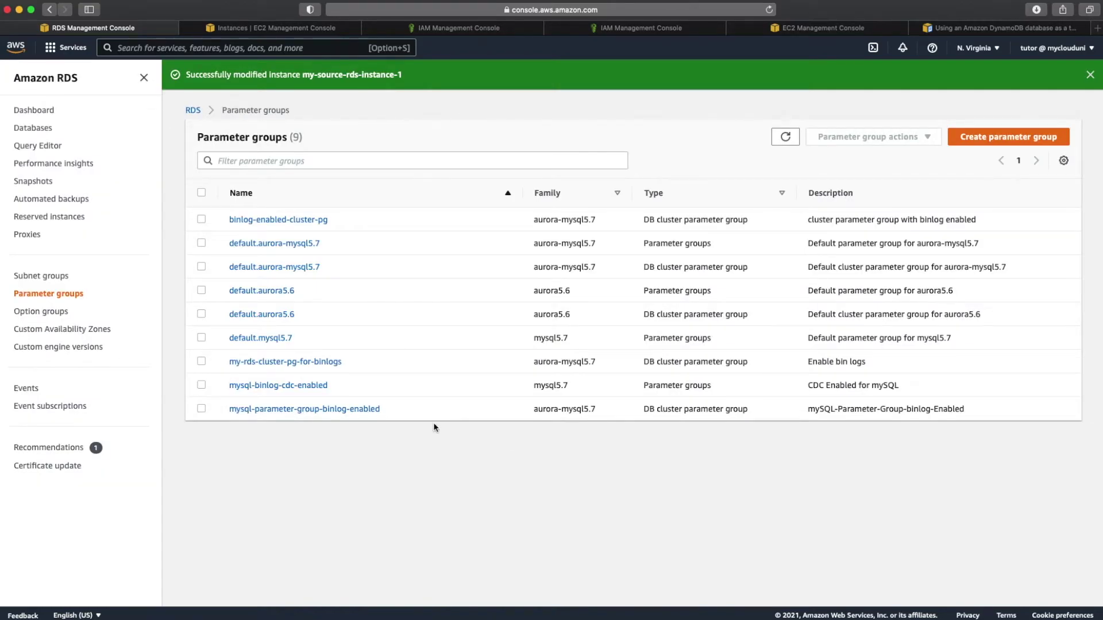
{"action": "left_click", "coordinate": [338, 410]}
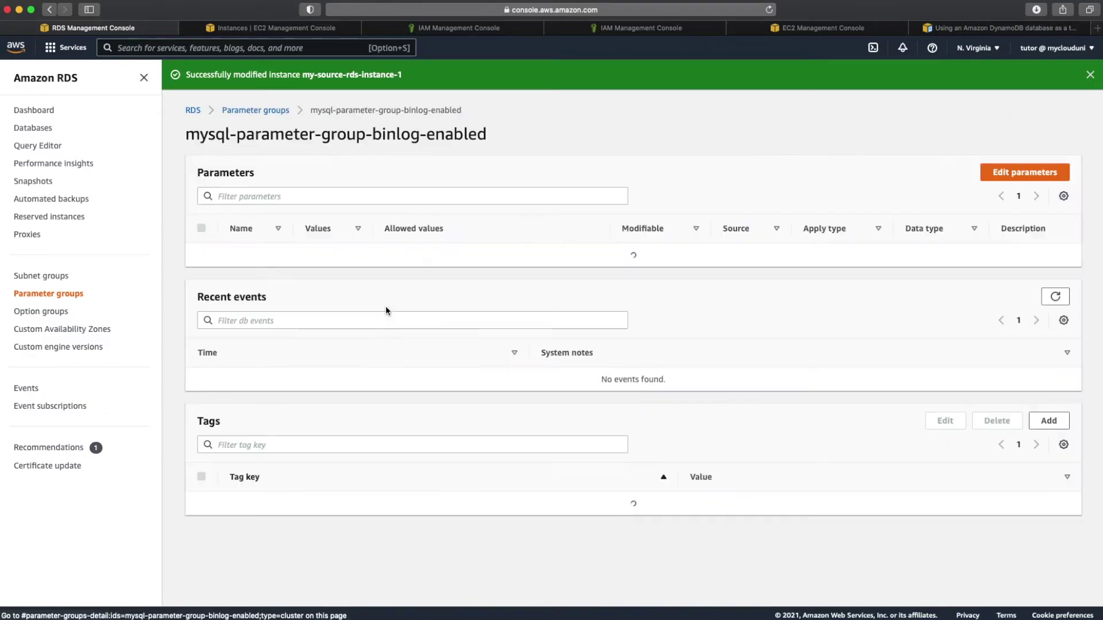
{"action": "left_click", "coordinate": [344, 194]}
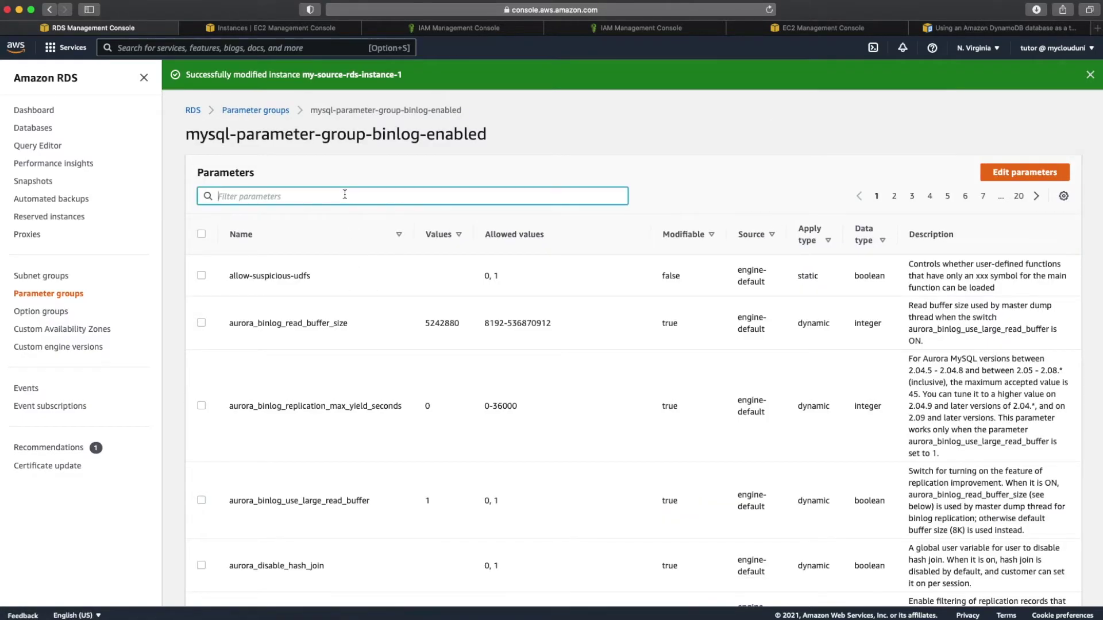
{"action": "scroll", "coordinate": [403, 306], "scroll_direction": "down", "scroll_amount": 10}
{"action": "scroll", "coordinate": [402, 306], "scroll_direction": "down", "scroll_amount": 5}
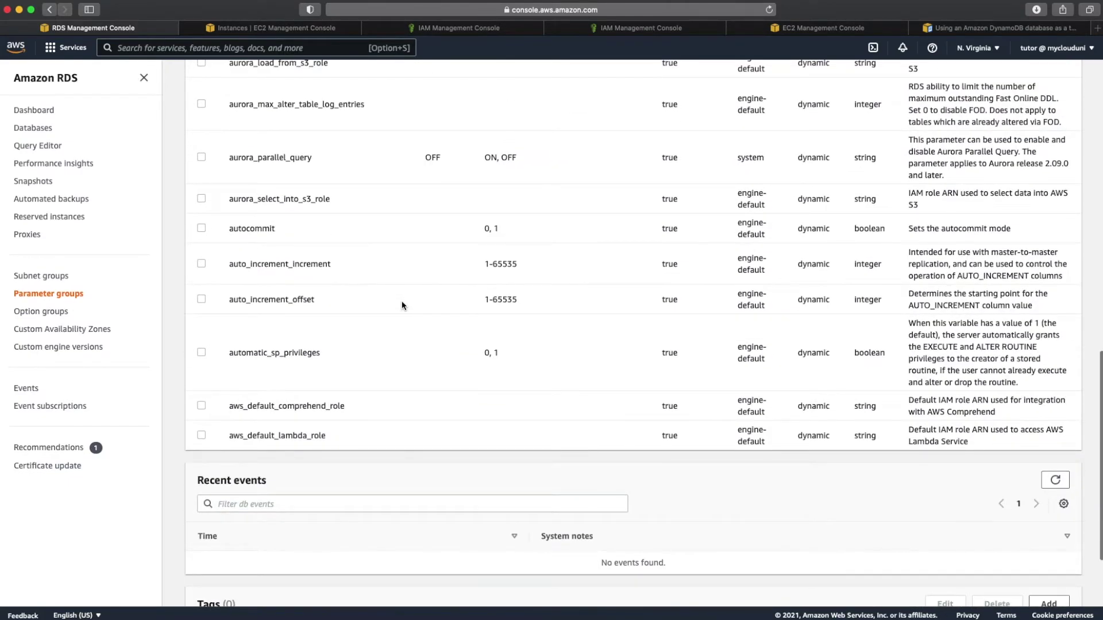
{"action": "scroll", "coordinate": [402, 306], "scroll_direction": "up", "scroll_amount": 10}
{"action": "scroll", "coordinate": [403, 305], "scroll_direction": "up", "scroll_amount": 4}
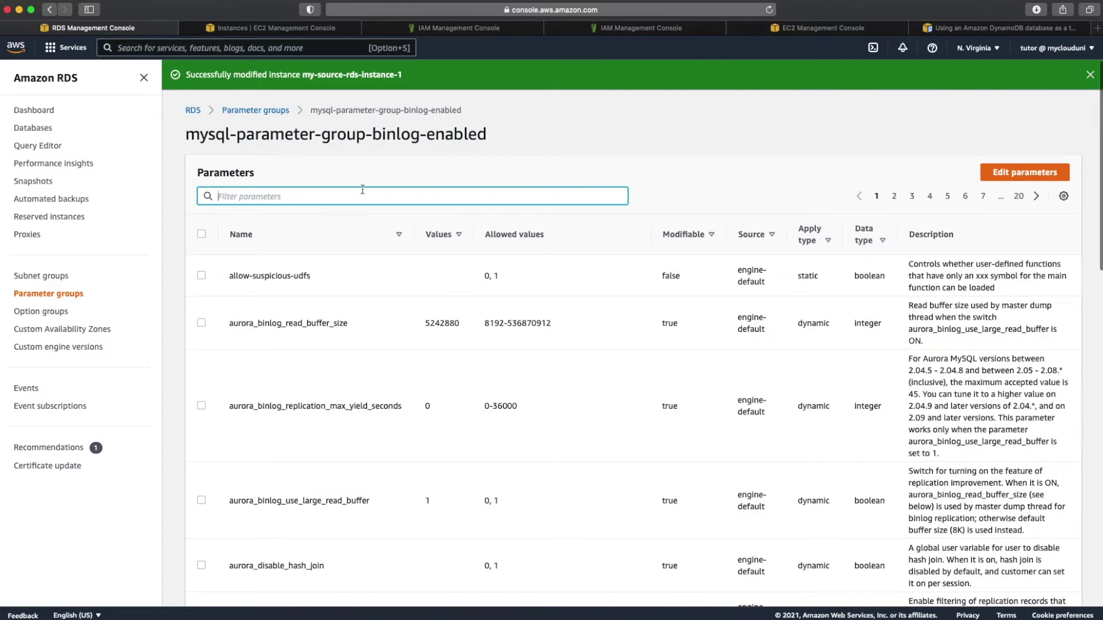
{"action": "type", "text": "binlog"}
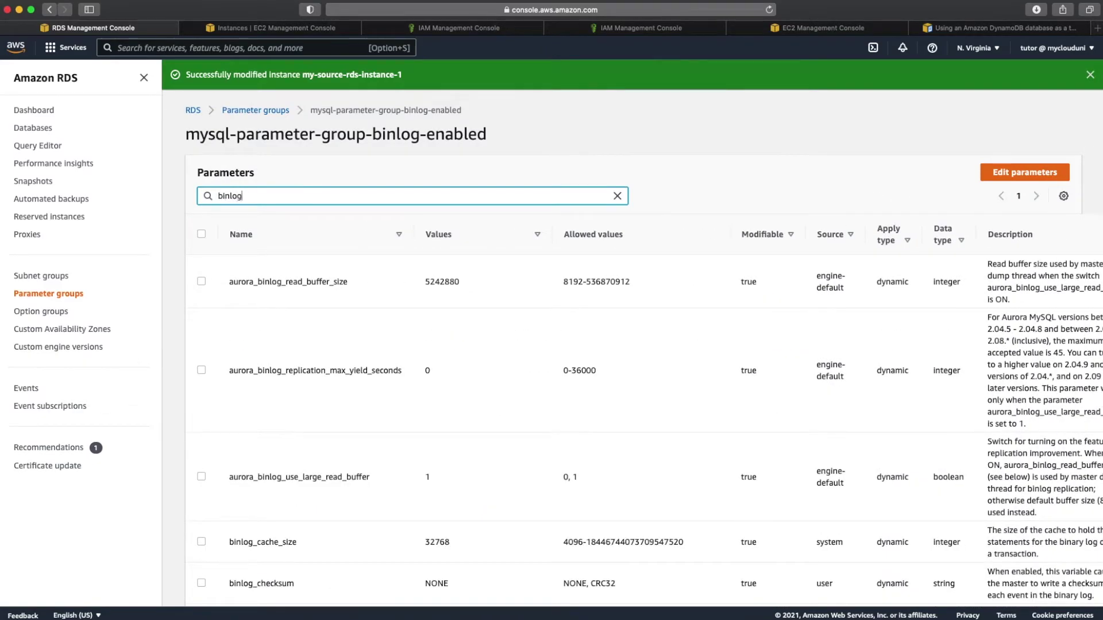
{"action": "scroll", "coordinate": [463, 254], "scroll_direction": "down", "scroll_amount": 2}
{"action": "scroll", "coordinate": [463, 254], "scroll_direction": "up", "scroll_amount": 2}
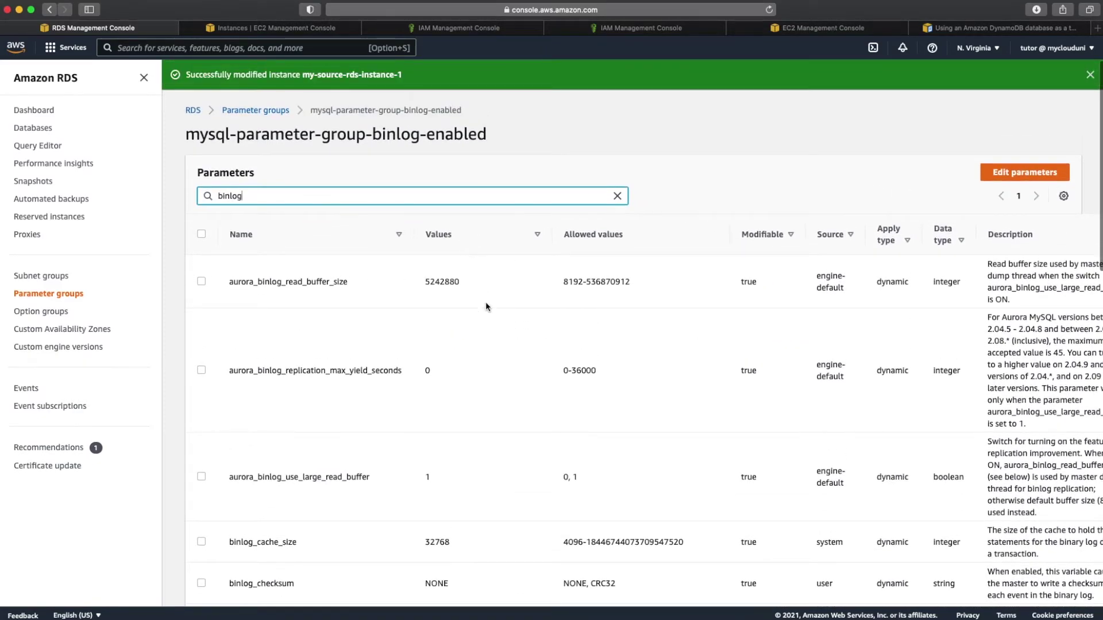
{"action": "scroll", "coordinate": [485, 306], "scroll_direction": "down", "scroll_amount": 7}
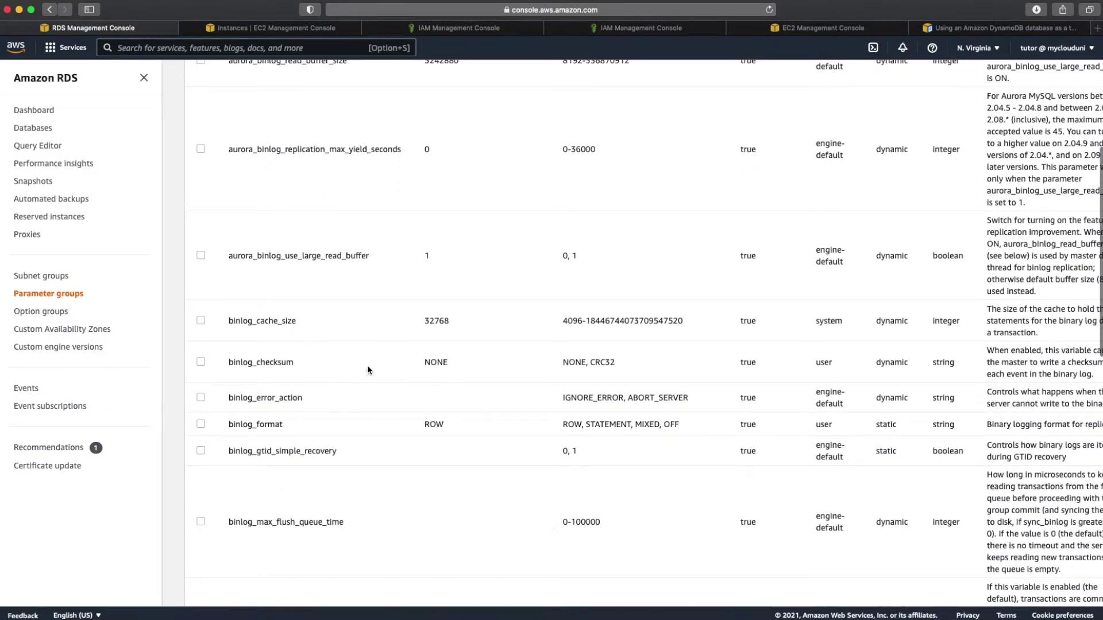
{"action": "scroll", "coordinate": [409, 367], "scroll_direction": "up", "scroll_amount": 8}
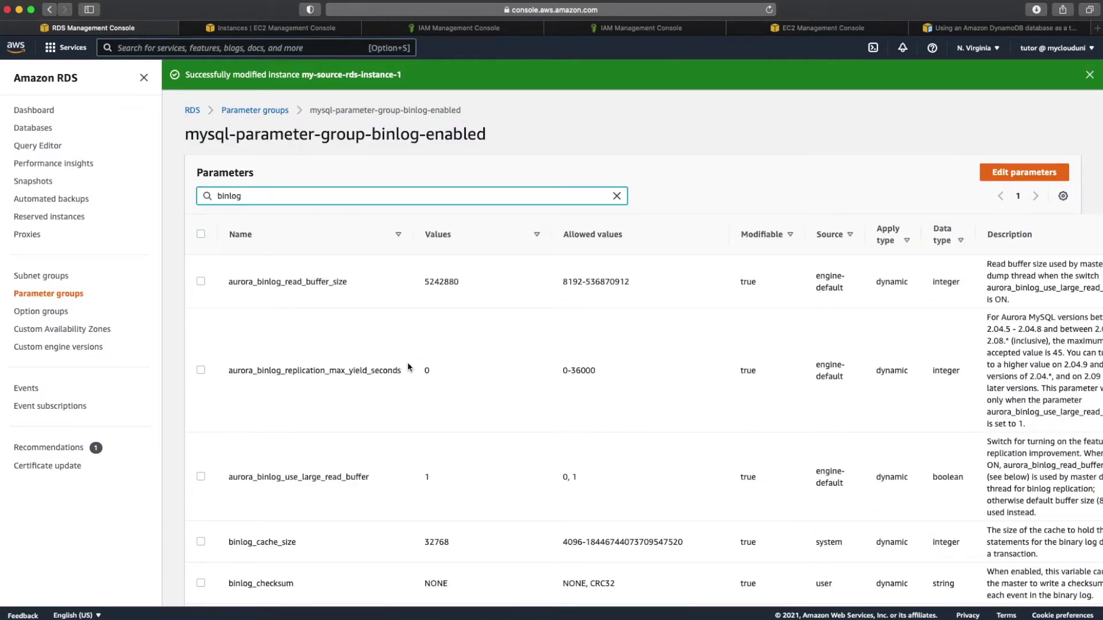
{"action": "left_click", "coordinate": [269, 111]}
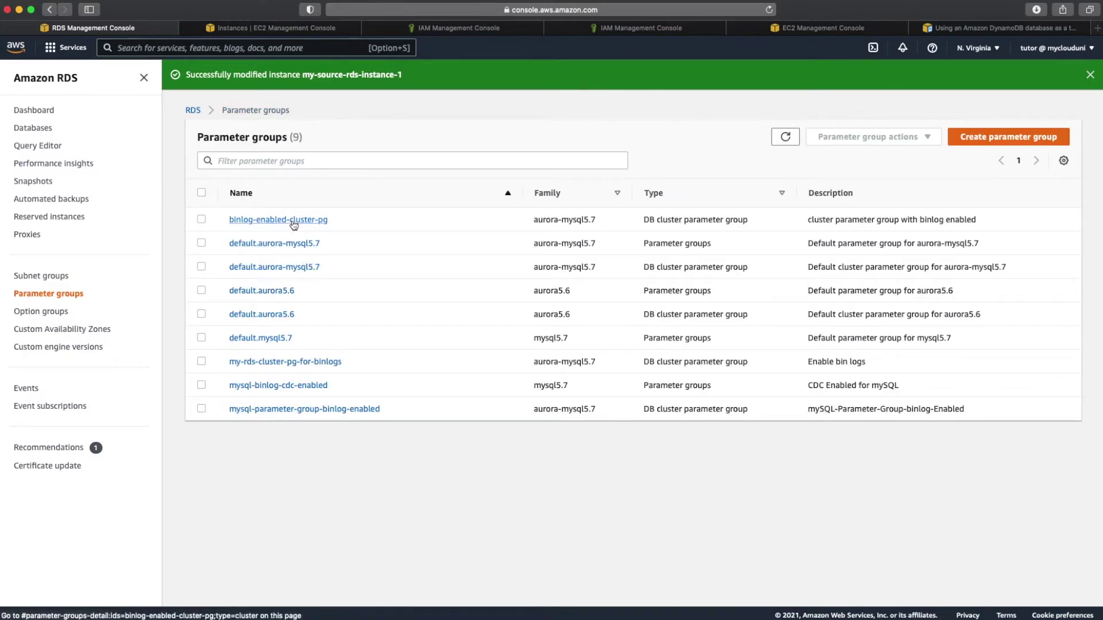
Step: In my-rds-cluster-pg-for-binlogs, set binlog_format to ROW and binlog_checksum to NONE
{"action": "left_click", "coordinate": [303, 362]}
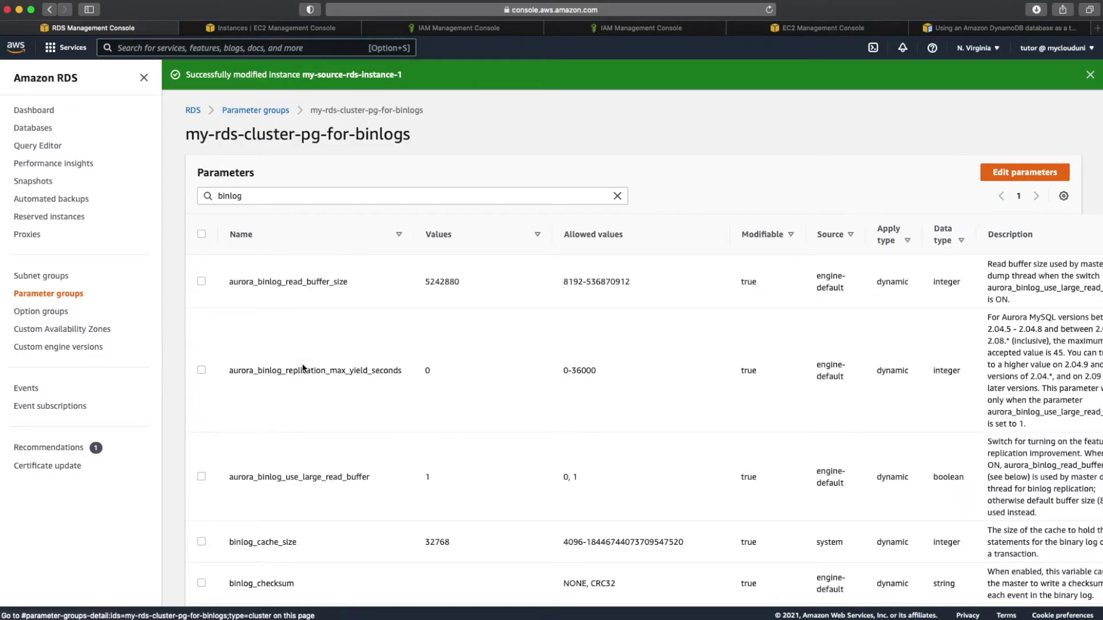
{"action": "left_click", "coordinate": [284, 195]}
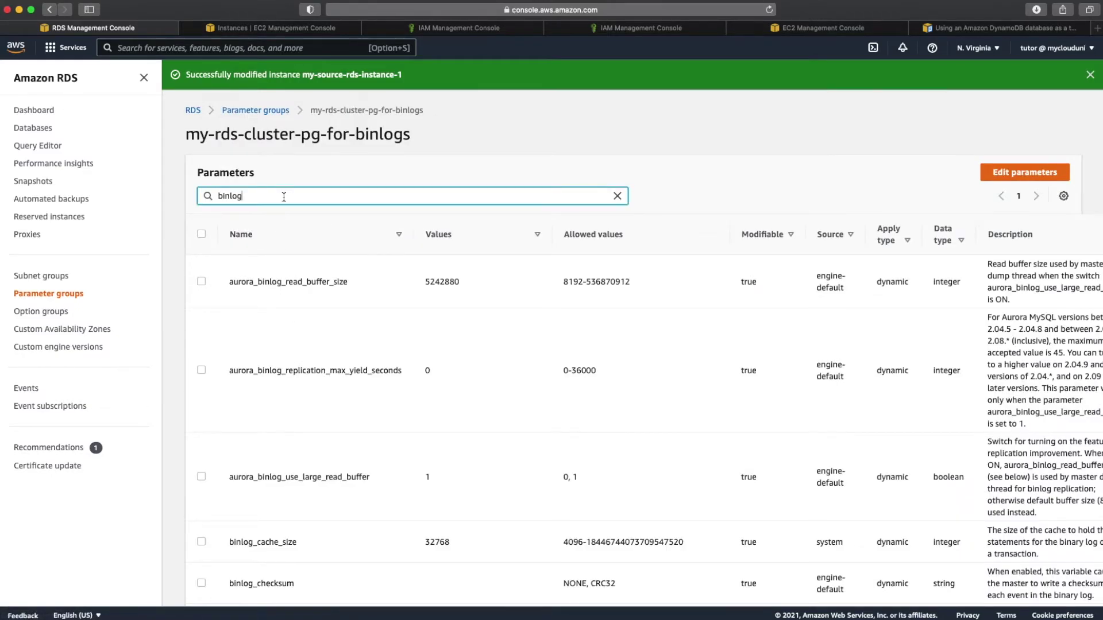
{"action": "scroll", "coordinate": [284, 195], "scroll_direction": "down", "scroll_amount": 3}
{"action": "scroll", "coordinate": [284, 197], "scroll_direction": "down", "scroll_amount": 2}
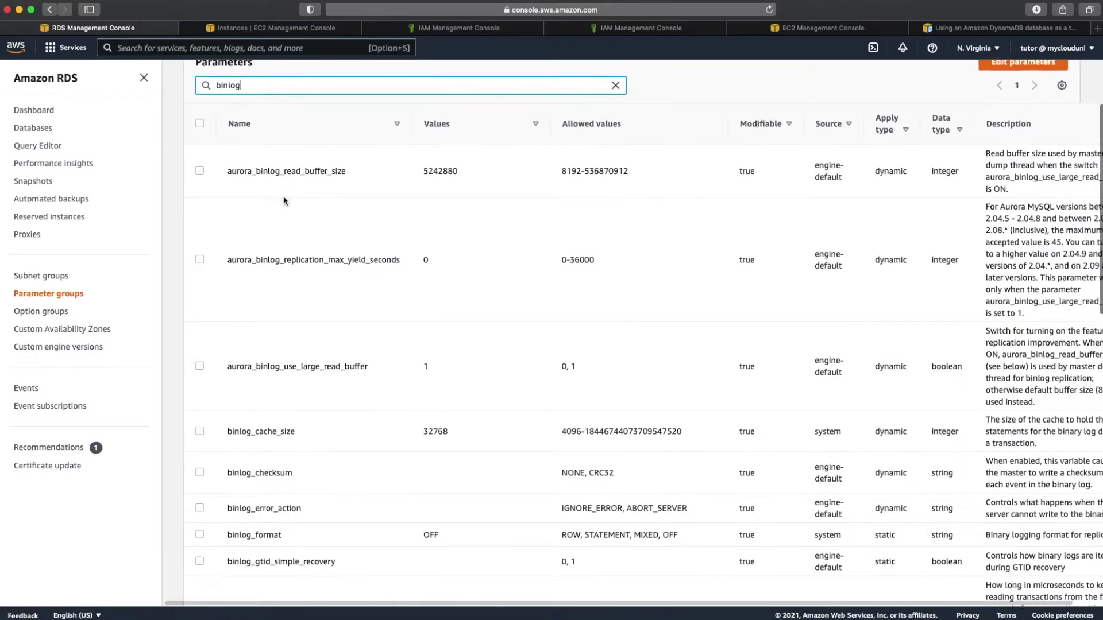
{"action": "scroll", "coordinate": [283, 201], "scroll_direction": "down", "scroll_amount": 2}
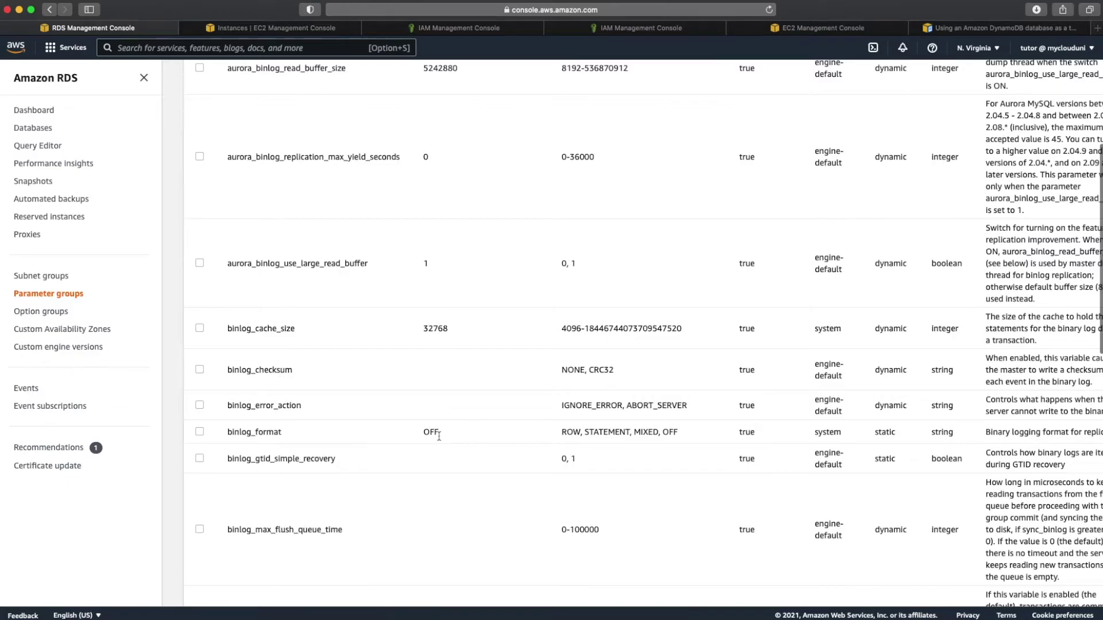
{"action": "scroll", "coordinate": [675, 354], "scroll_direction": "up", "scroll_amount": 8}
{"action": "left_click", "coordinate": [1036, 174]}
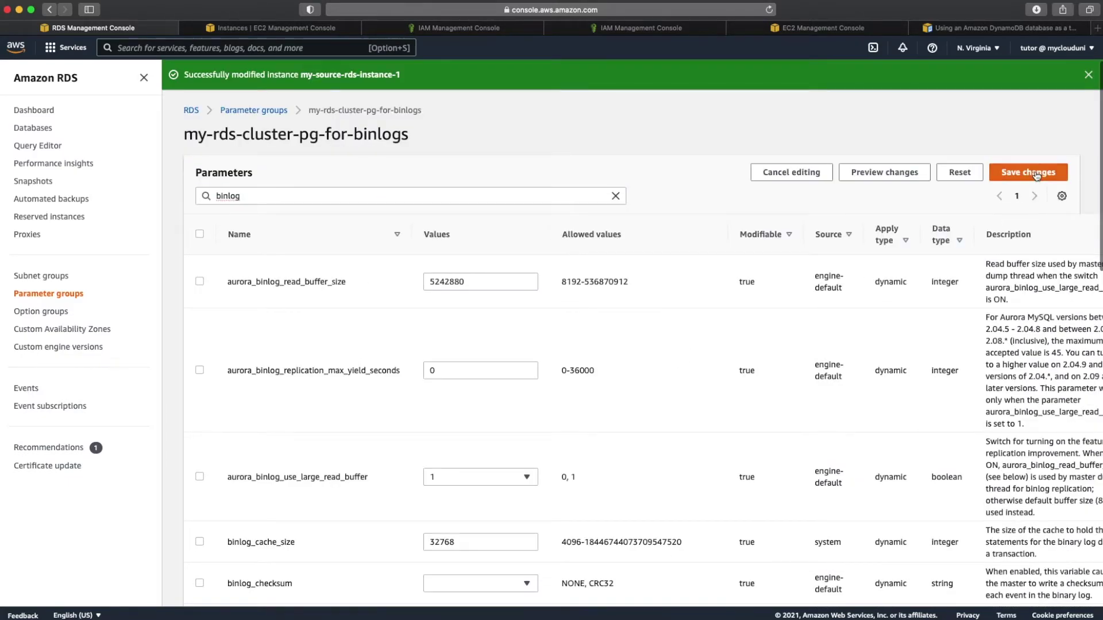
{"action": "scroll", "coordinate": [640, 409], "scroll_direction": "down", "scroll_amount": 10}
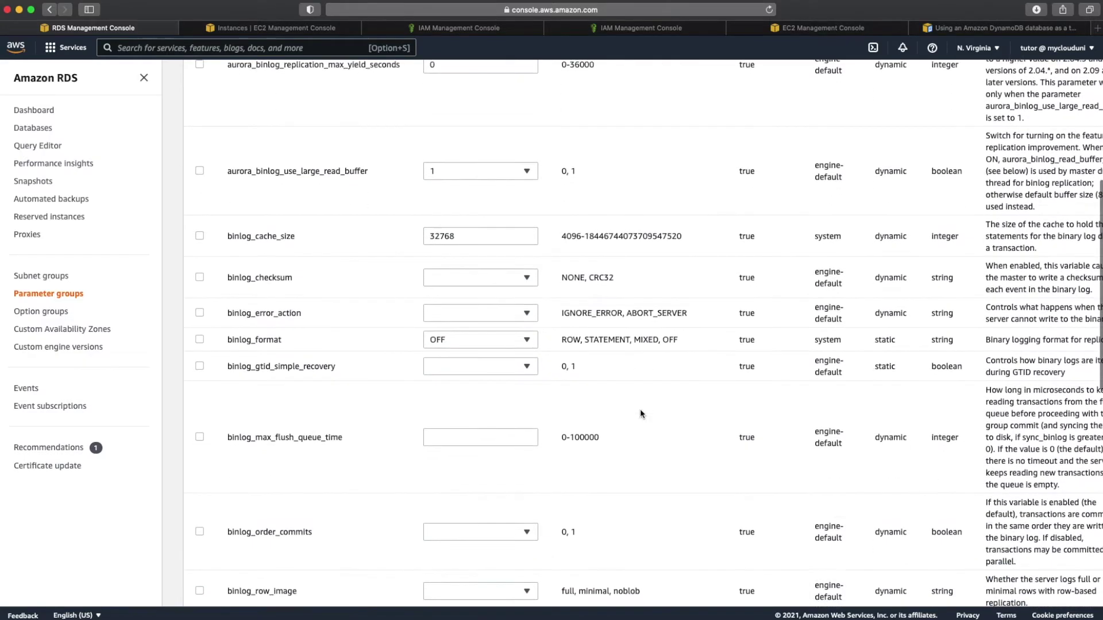
{"action": "scroll", "coordinate": [639, 413], "scroll_direction": "down", "scroll_amount": 2}
{"action": "left_click", "coordinate": [509, 295]}
{"action": "left_click", "coordinate": [477, 341]}
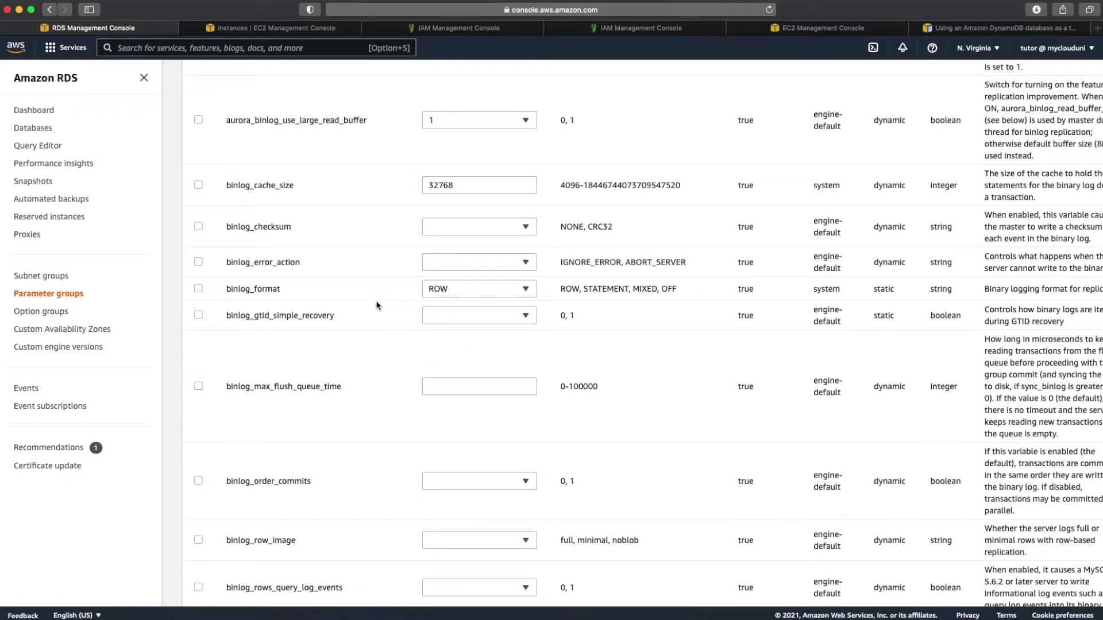
{"action": "left_click", "coordinate": [448, 226]}
{"action": "left_click", "coordinate": [446, 260]}
Step: Save the binlog parameter changes and copy the name my-rds-cluster-pg-for-binlogs
{"action": "scroll", "coordinate": [602, 304], "scroll_direction": "down", "scroll_amount": 8}
{"action": "scroll", "coordinate": [602, 308], "scroll_direction": "down", "scroll_amount": 1}
{"action": "scroll", "coordinate": [602, 309], "scroll_direction": "up", "scroll_amount": 10}
{"action": "scroll", "coordinate": [602, 309], "scroll_direction": "down", "scroll_amount": 10}
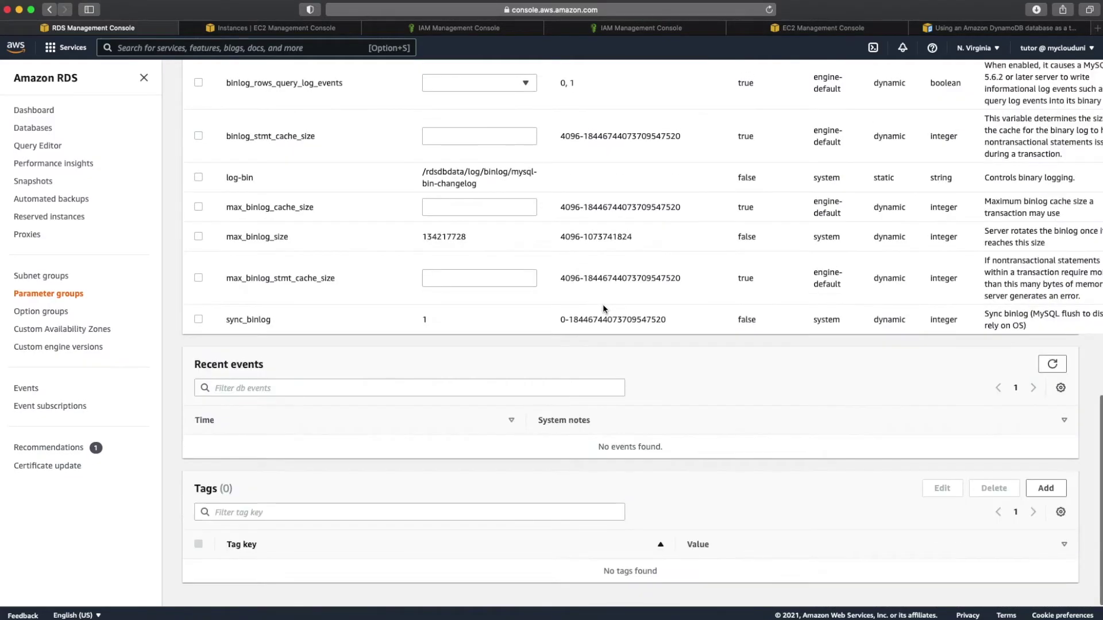
{"action": "scroll", "coordinate": [602, 309], "scroll_direction": "up", "scroll_amount": 10}
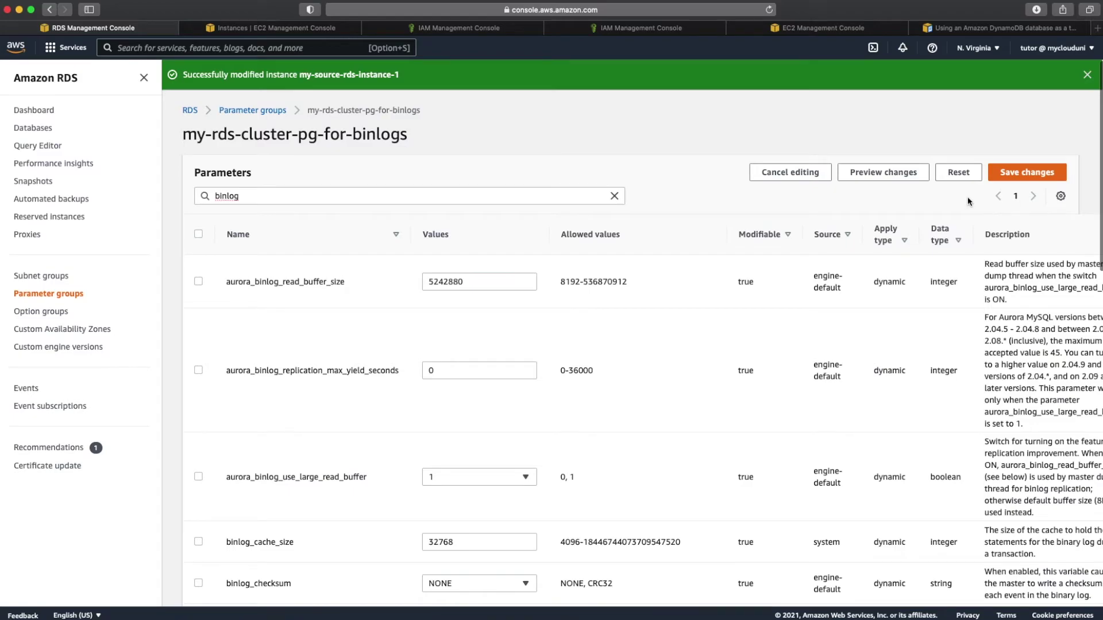
{"action": "left_click", "coordinate": [1020, 172]}
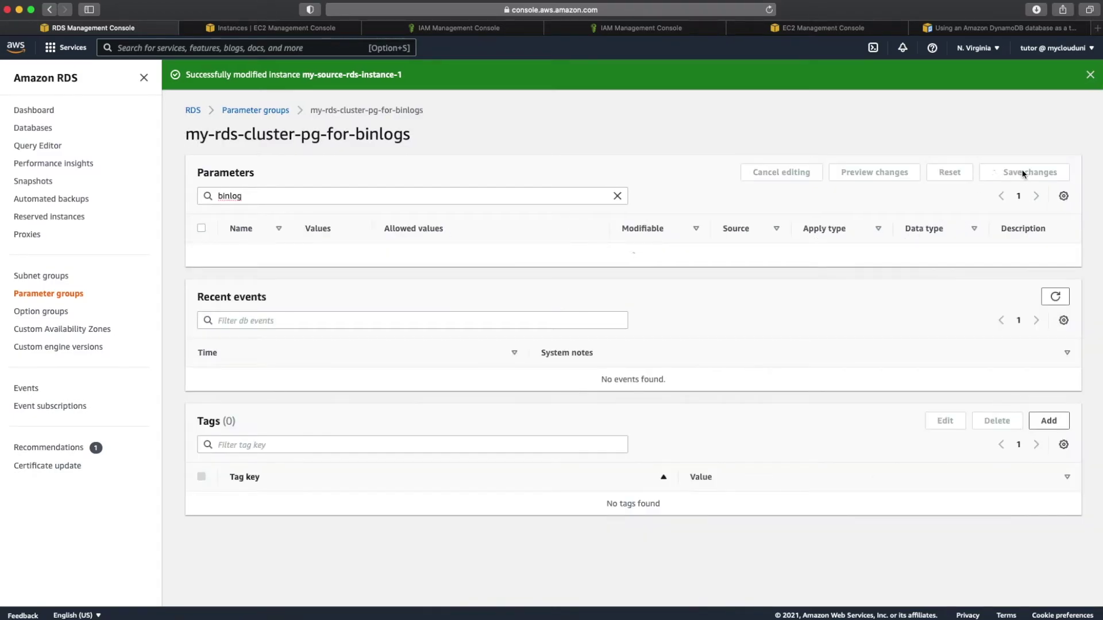
{"action": "triple_click", "coordinate": [368, 134]}
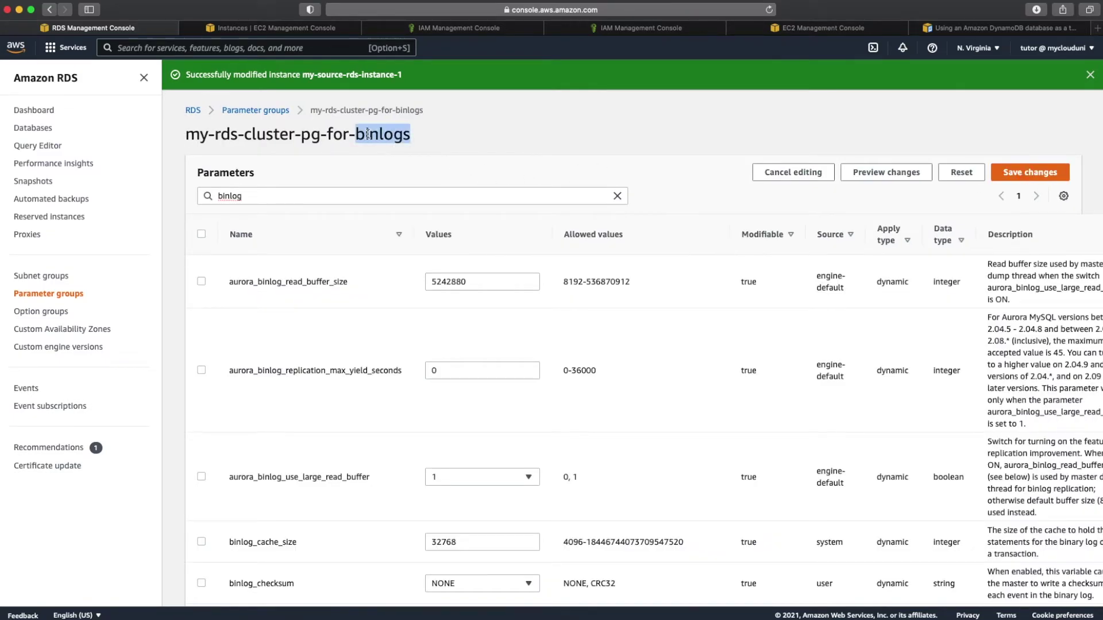
{"action": "right_click", "coordinate": [368, 136]}
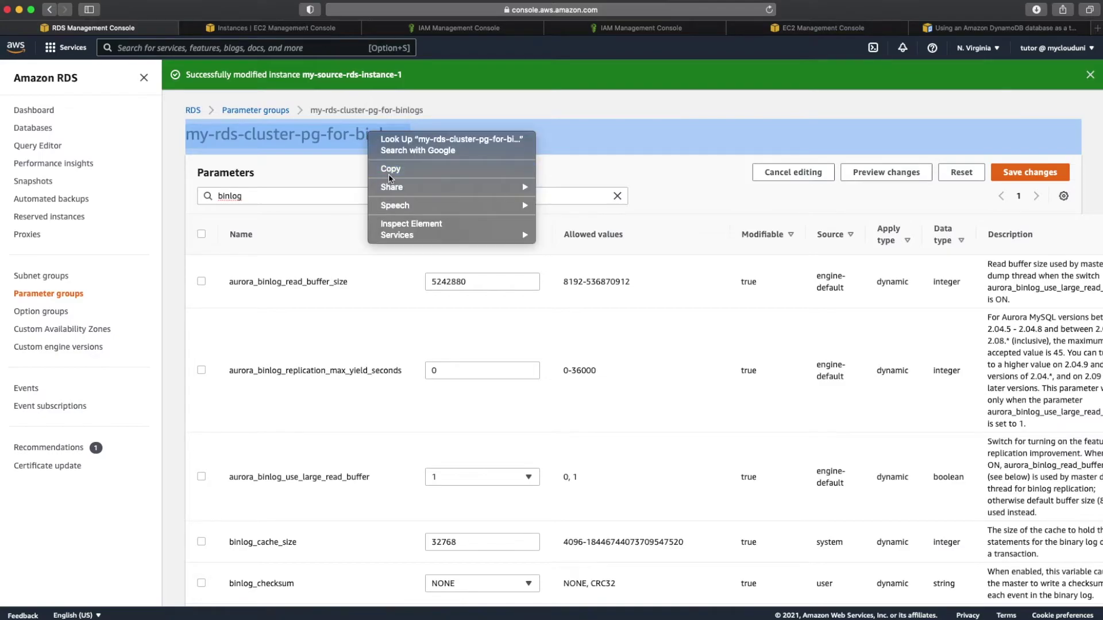
{"action": "left_click", "coordinate": [389, 171]}
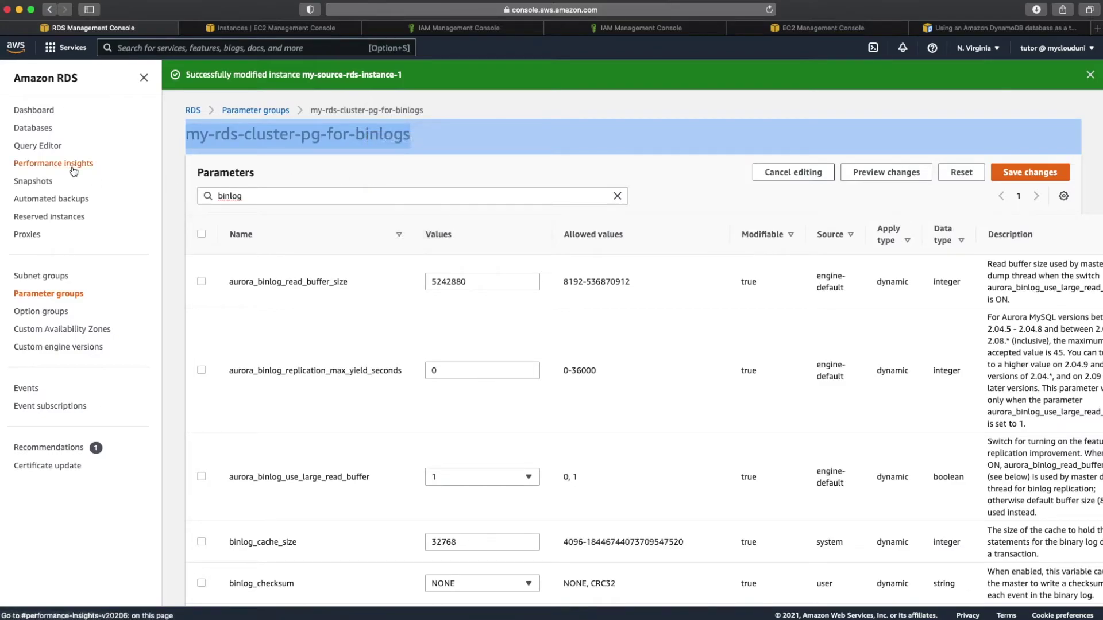
Step: Modify my-source-rds-instance-1, choosing my-rds-cluster-pg-for-binlogs as its DB cluster parameter group
{"action": "left_click", "coordinate": [37, 109]}
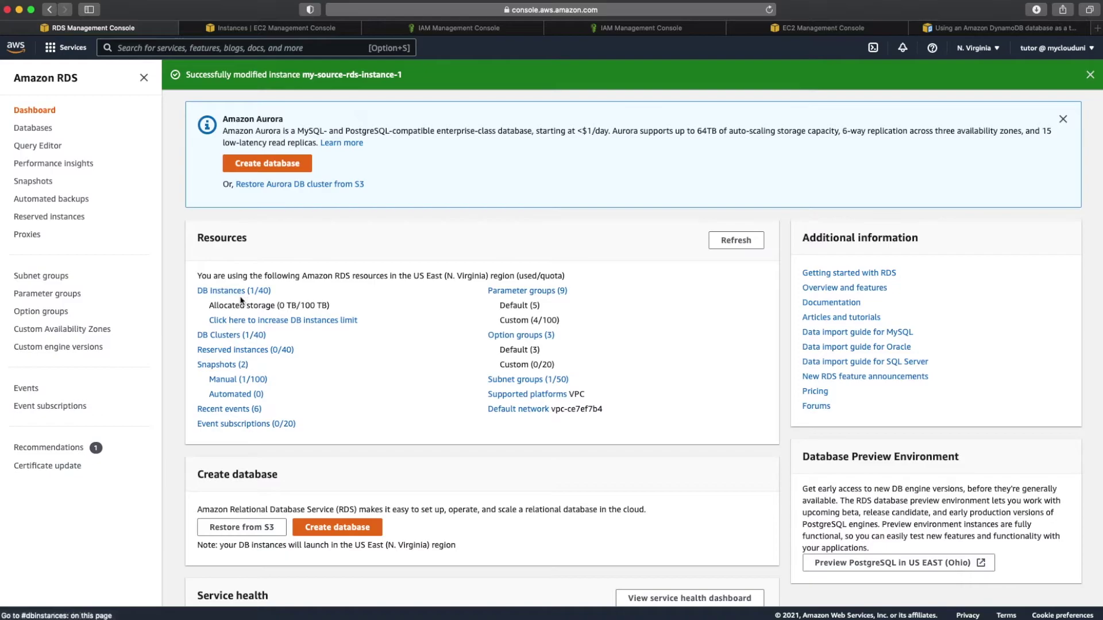
{"action": "left_click", "coordinate": [243, 291]}
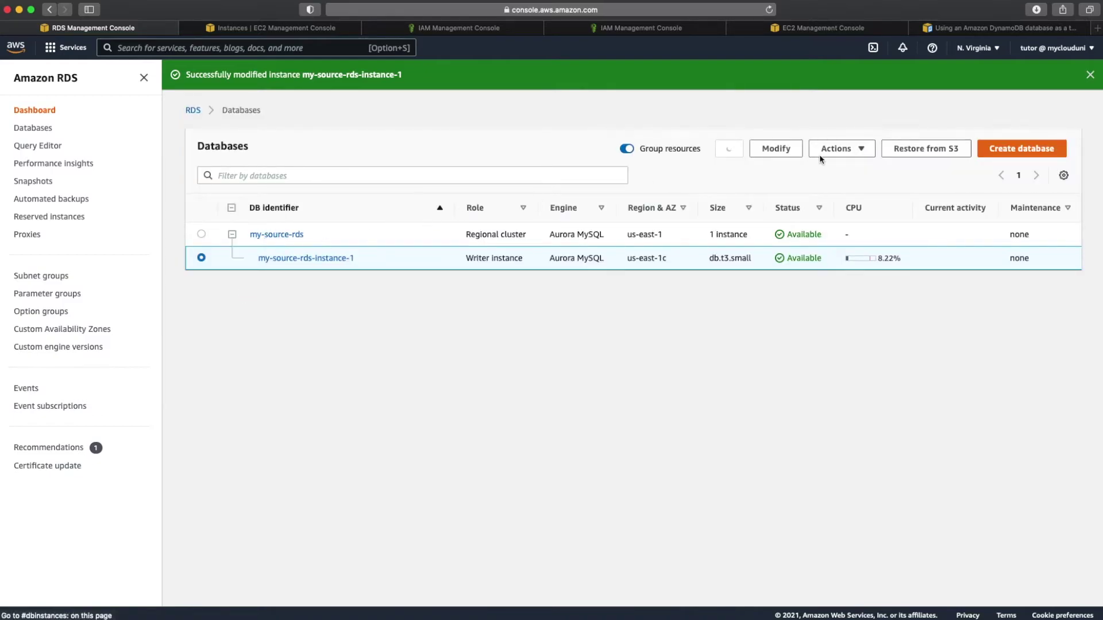
{"action": "left_click", "coordinate": [790, 152]}
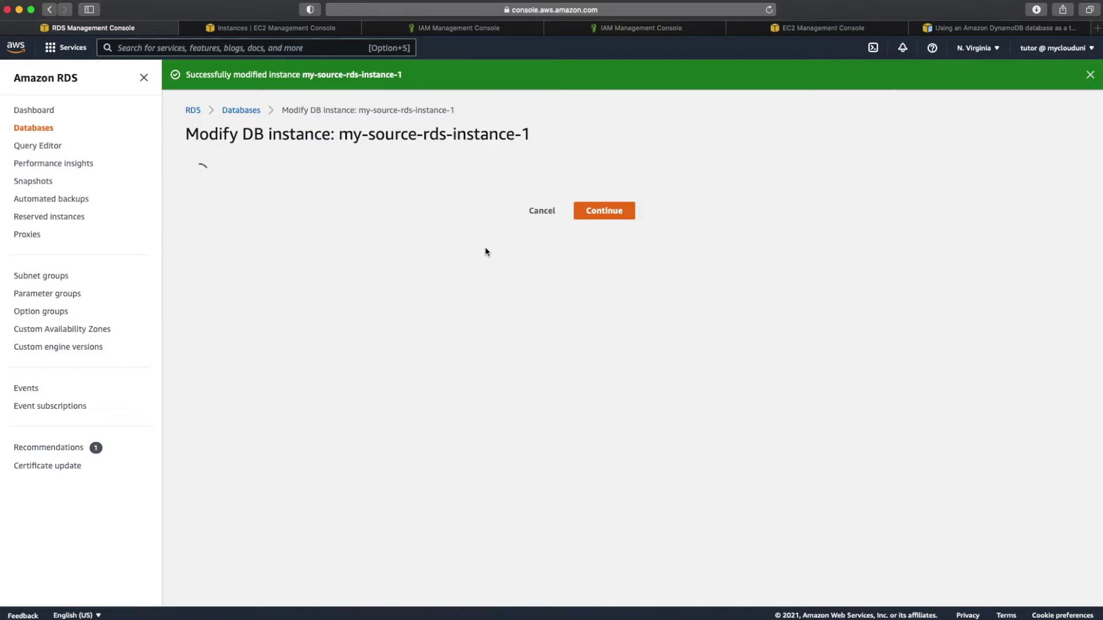
{"action": "scroll", "coordinate": [460, 316], "scroll_direction": "down", "scroll_amount": 2}
{"action": "scroll", "coordinate": [458, 331], "scroll_direction": "down", "scroll_amount": 6}
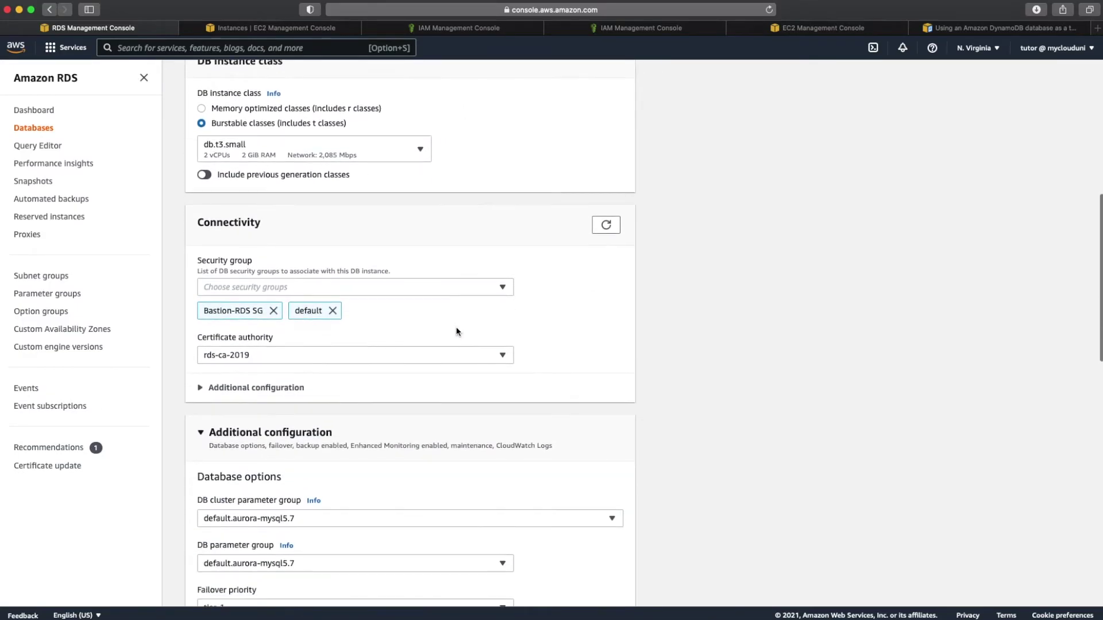
{"action": "scroll", "coordinate": [458, 332], "scroll_direction": "down", "scroll_amount": 4}
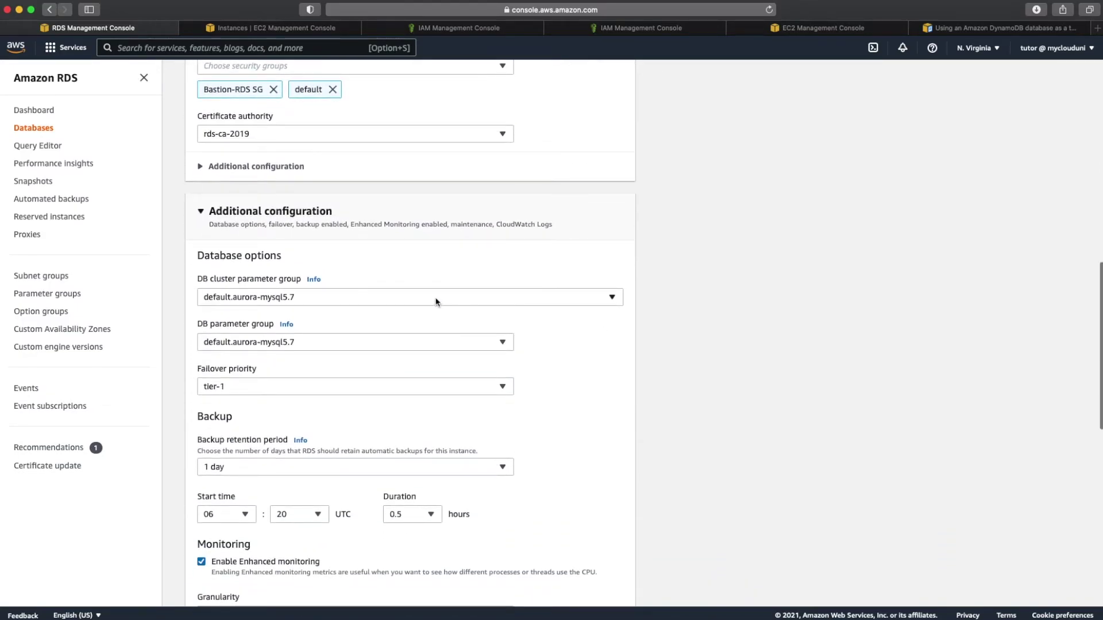
{"action": "left_click", "coordinate": [436, 297]}
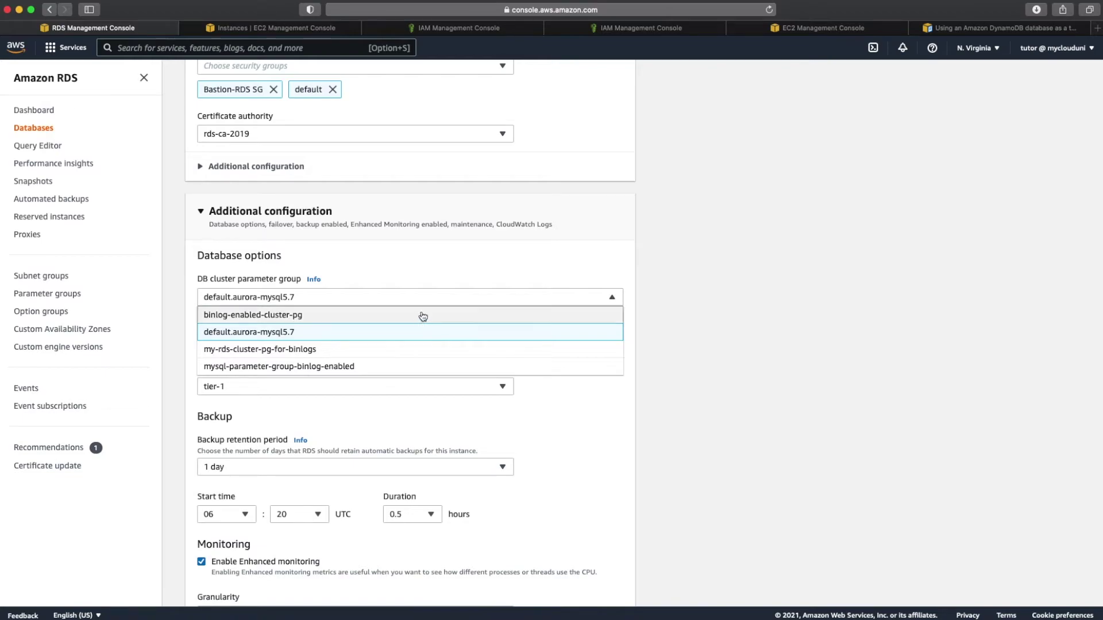
{"action": "left_click", "coordinate": [395, 351]}
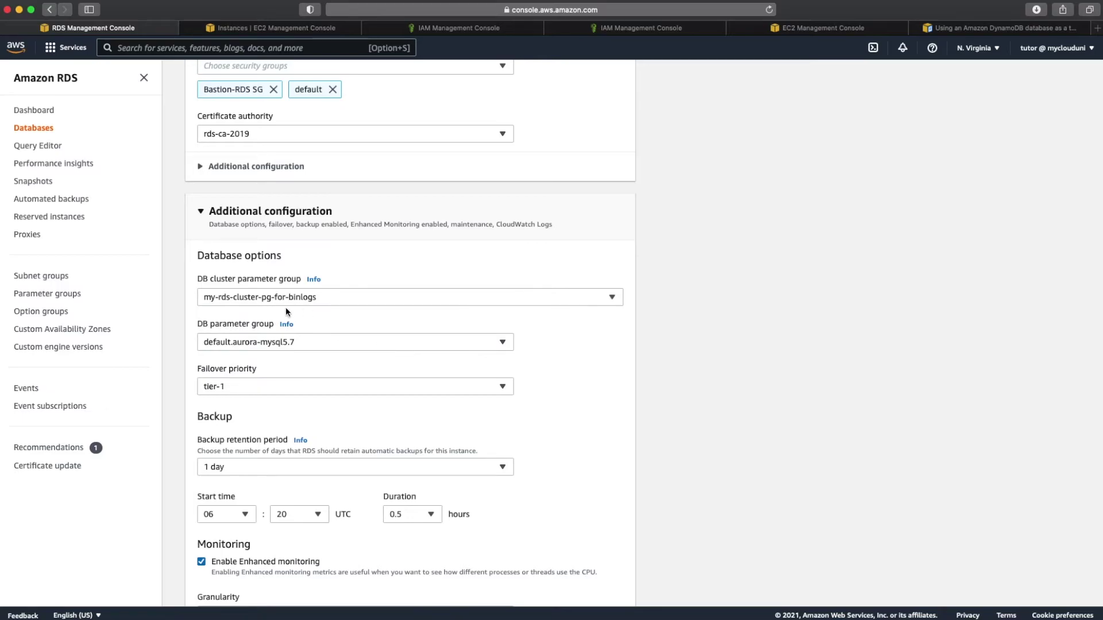
Step: Continue to the summary, apply the change immediately, and submit the DB instance modification
{"action": "scroll", "coordinate": [362, 328], "scroll_direction": "down", "scroll_amount": 15}
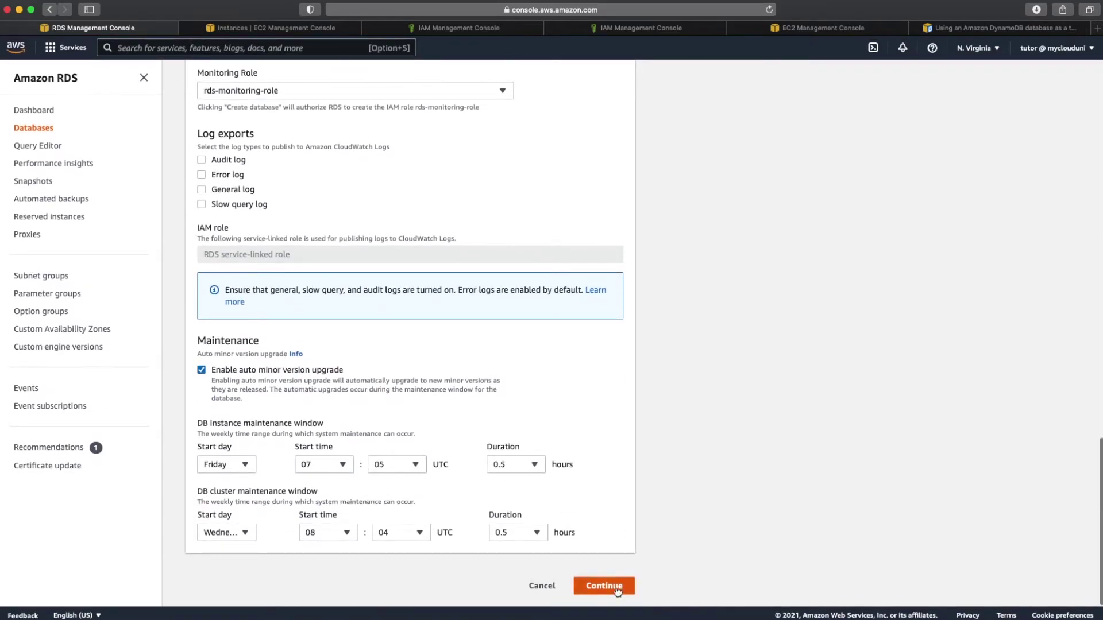
{"action": "left_click", "coordinate": [604, 586]}
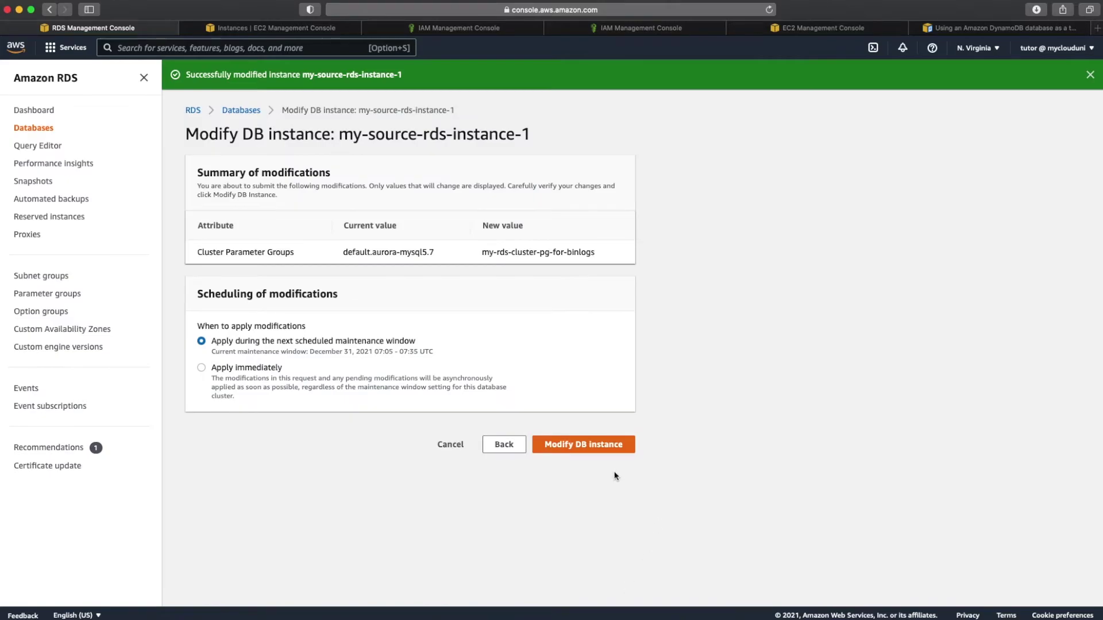
{"action": "left_click", "coordinate": [271, 369]}
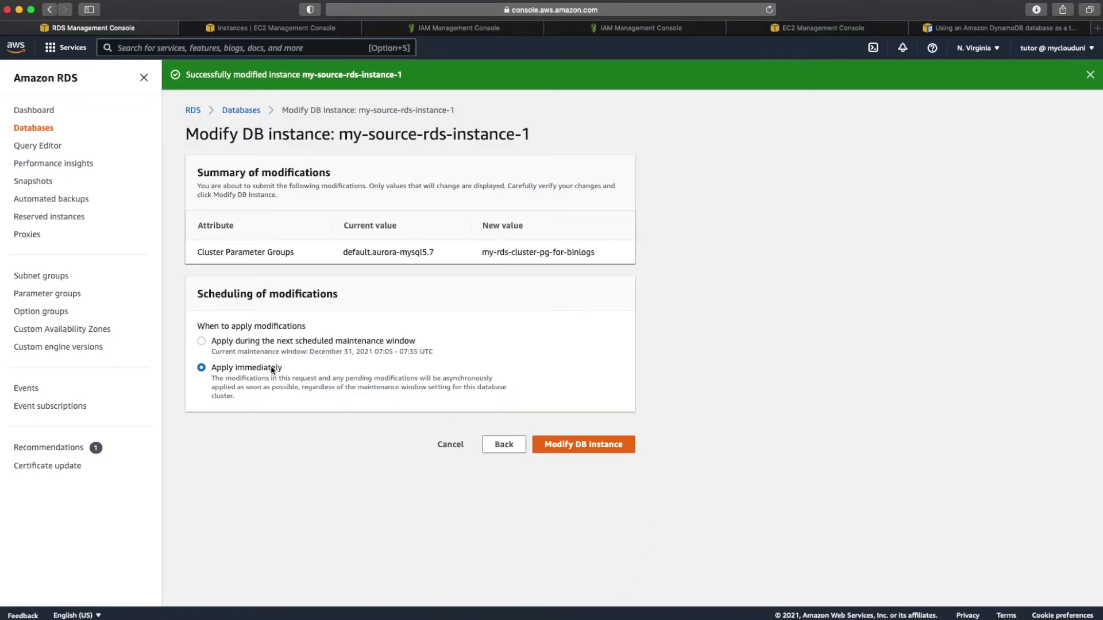
{"action": "left_click", "coordinate": [575, 445]}
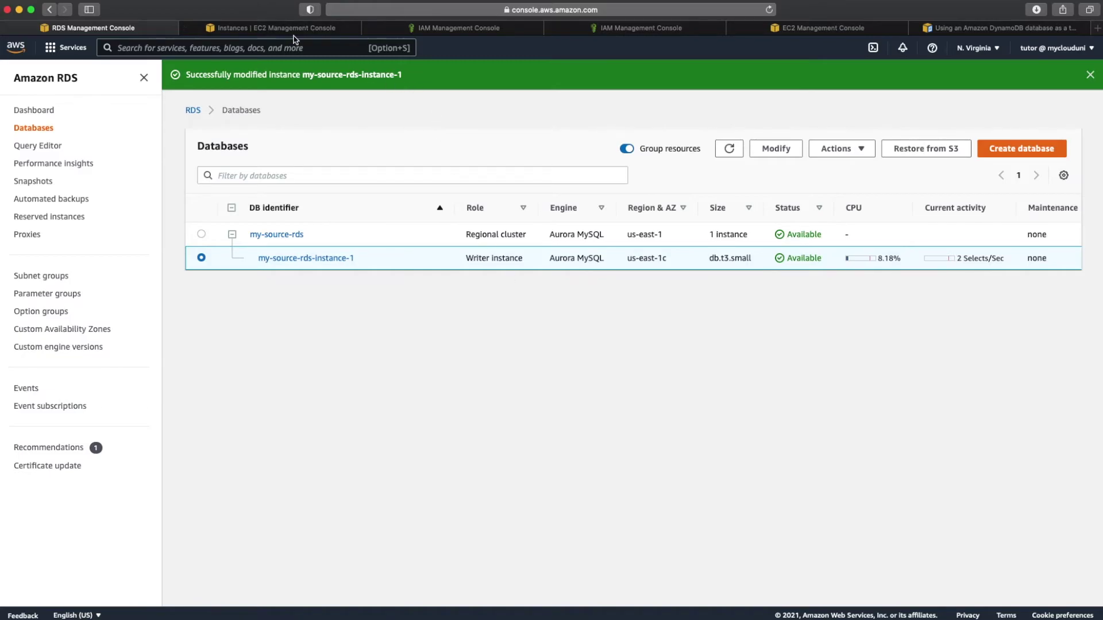
Step: Copy public IPv4 address 54.87.67.210 of EC2 instance i-0a2fefdf266494be5, then return to the DynamoDB docs
{"action": "left_click", "coordinate": [276, 29]}
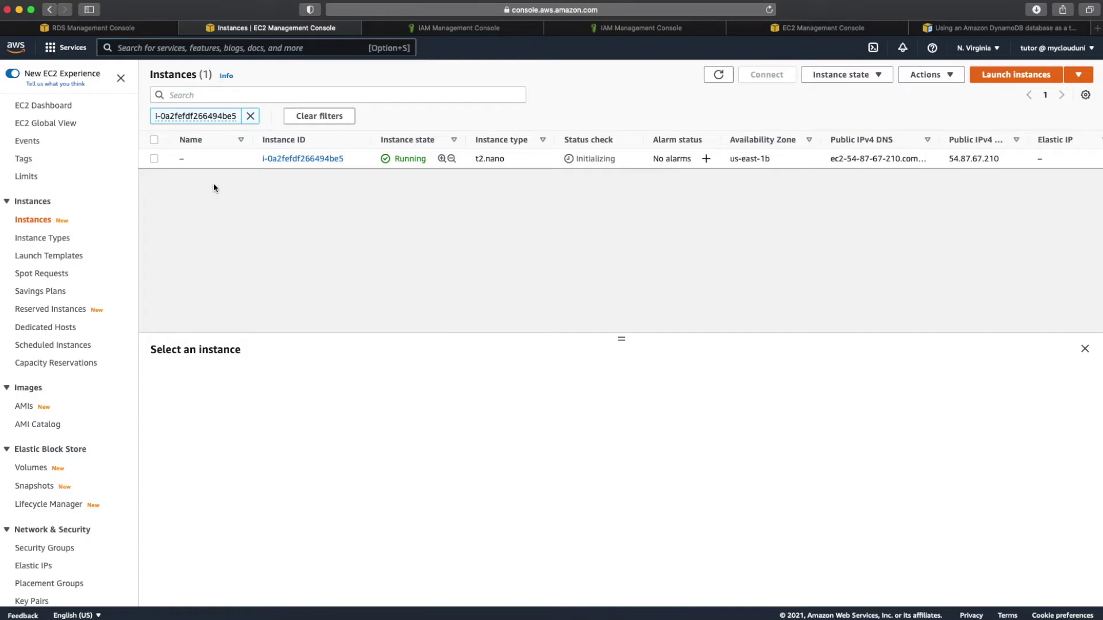
{"action": "left_click", "coordinate": [286, 160]}
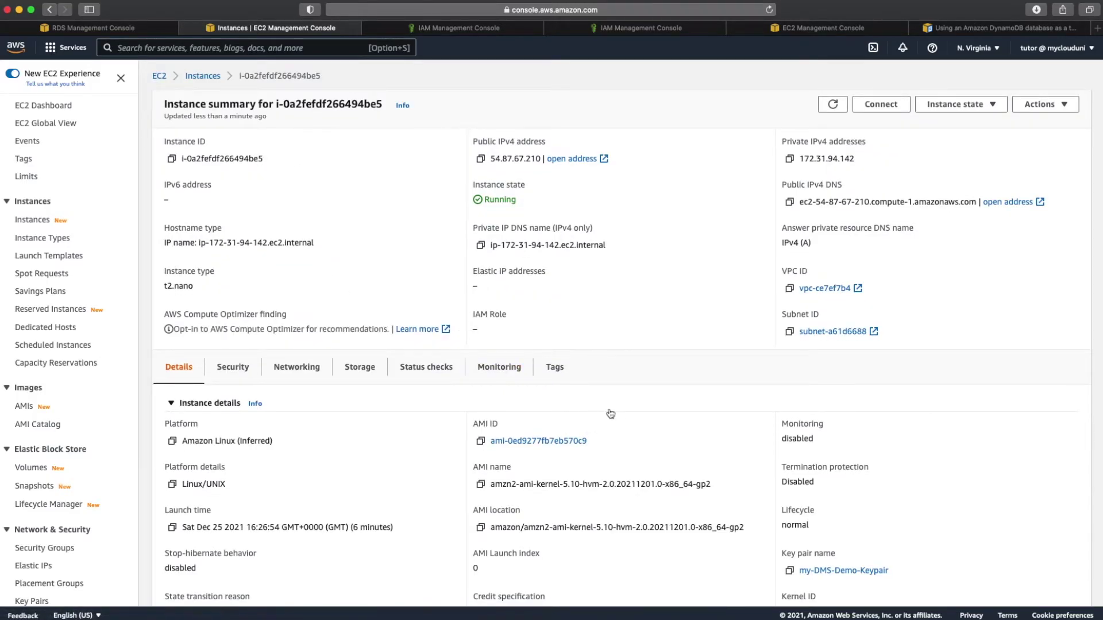
{"action": "left_click", "coordinate": [480, 158]}
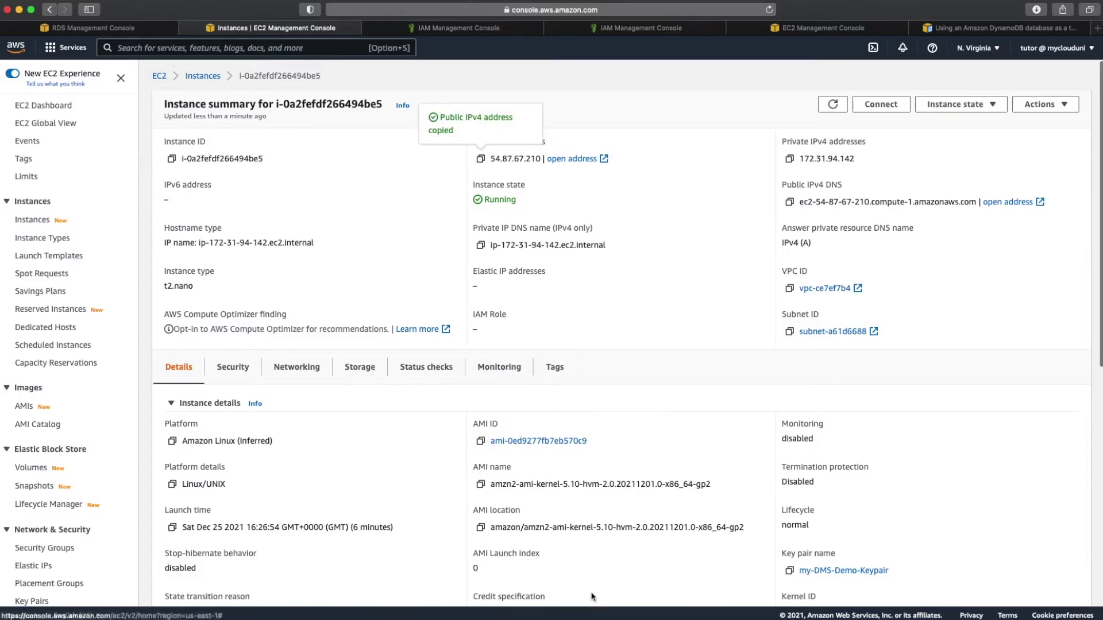
{"action": "left_click", "coordinate": [1012, 33]}
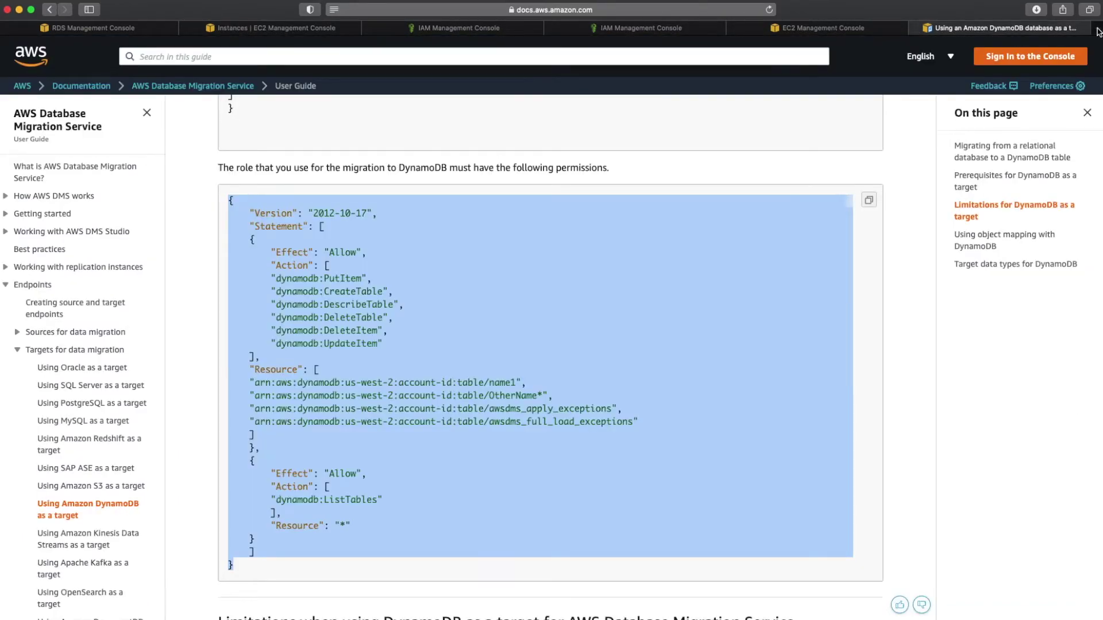
Step: Google 'sql electron', open the Sqlectron page on electronjs.org, and bring the Sqlectron window onscreen
{"action": "left_click", "coordinate": [1097, 28]}
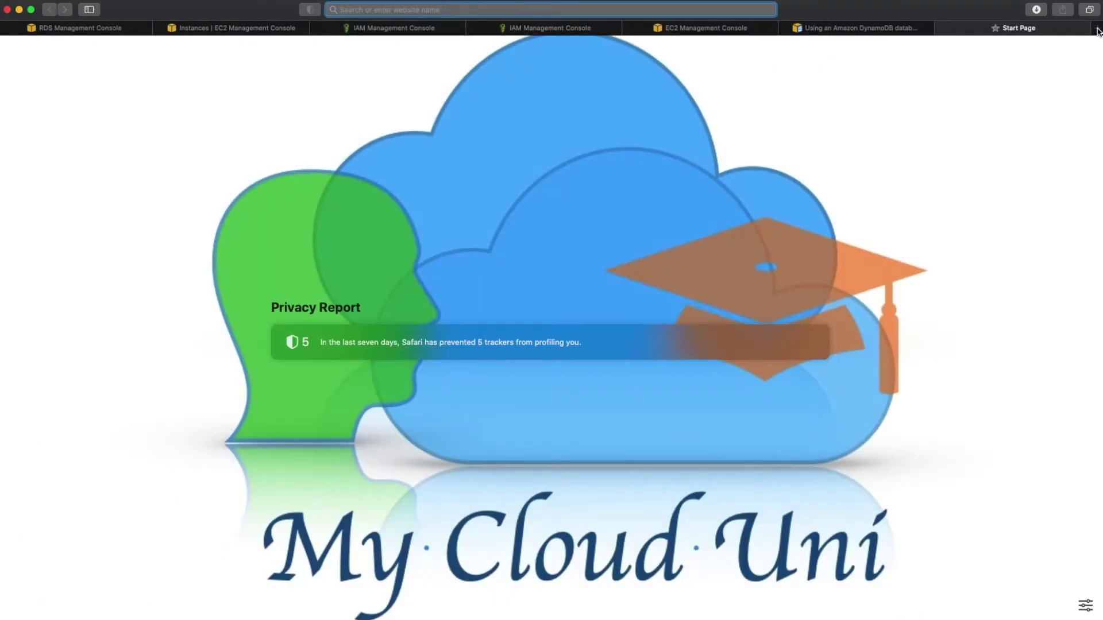
{"action": "type", "text": "google.com"}
{"action": "key", "text": "Return"}
{"action": "type", "text": "sql elec"}
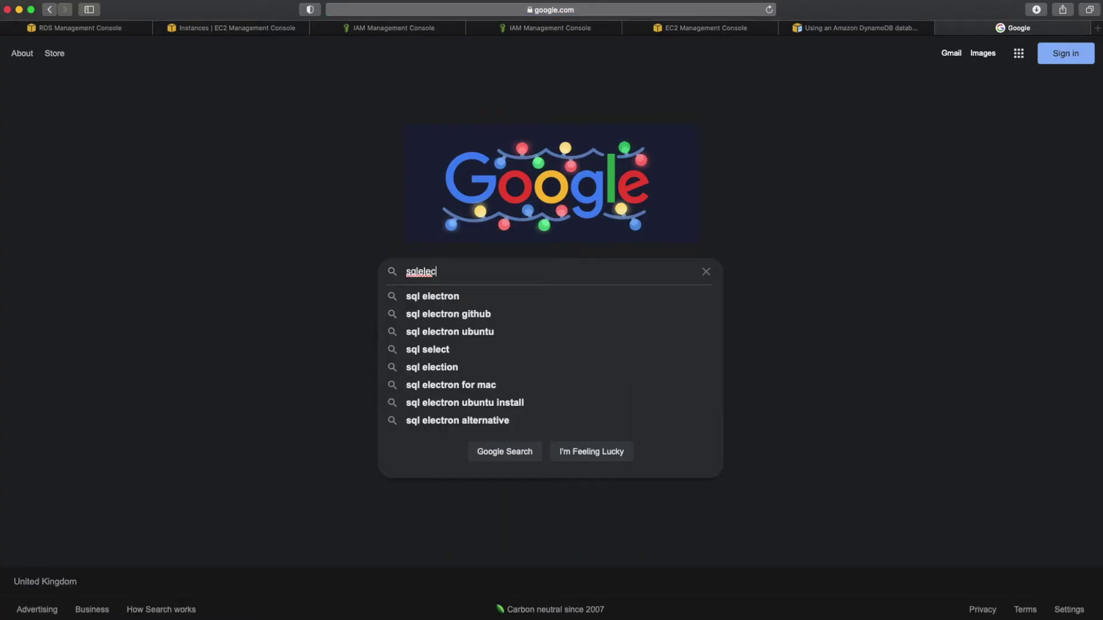
{"action": "key", "text": "Down"}
{"action": "key", "text": "Return"}
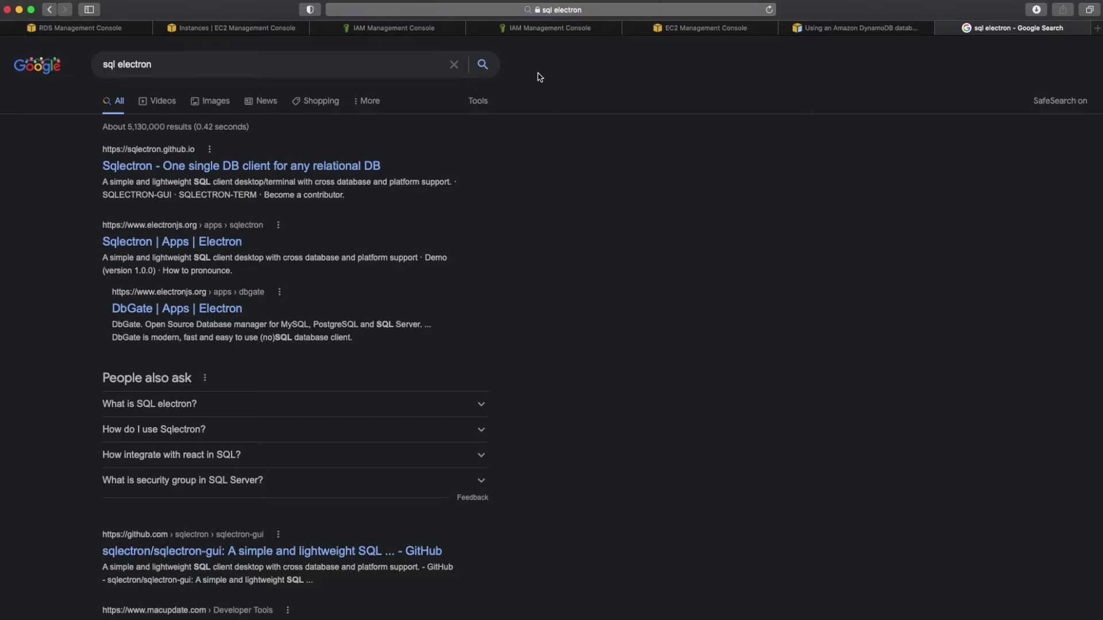
{"action": "left_click", "coordinate": [212, 247]}
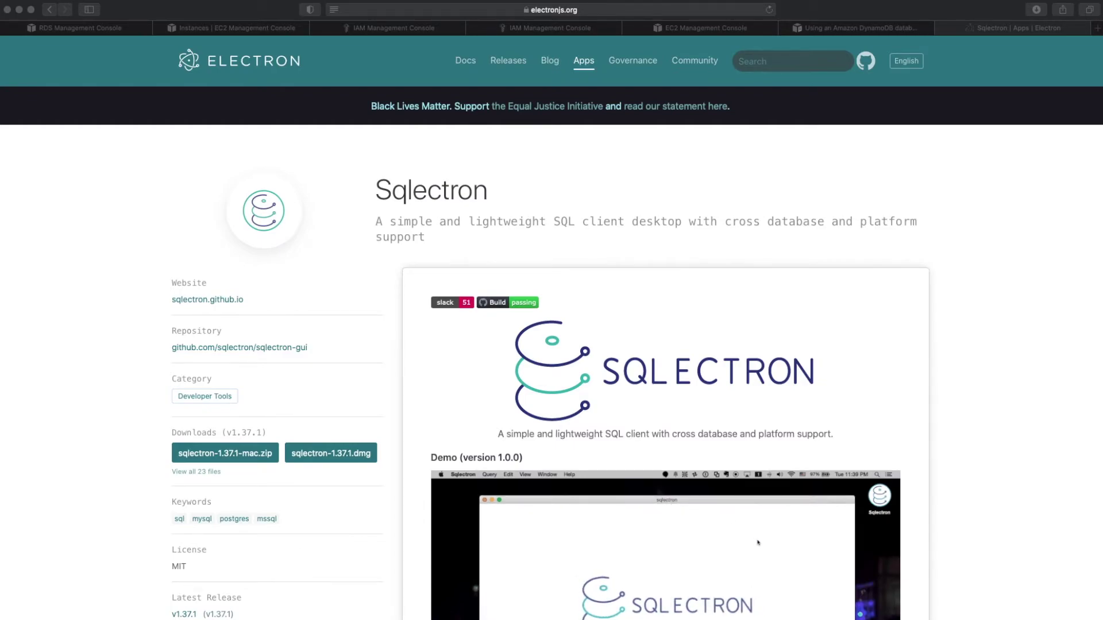
{"action": "left_click_drag", "start_coordinate": [0, 104], "coordinate": [696, 44]}
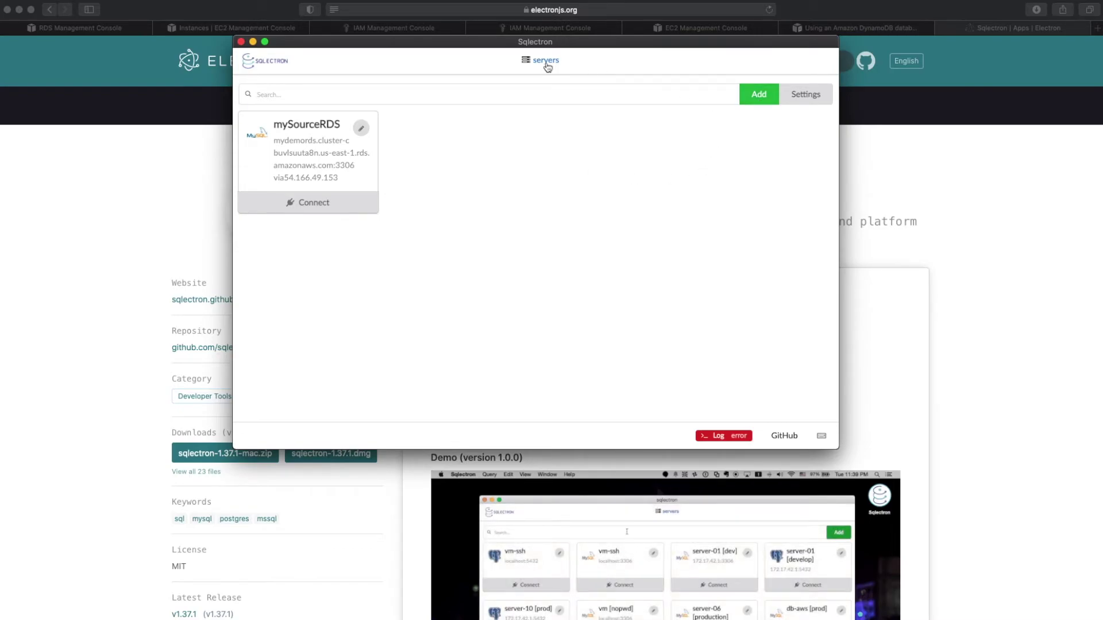
Step: Add a server named My-DMS-Demo with the RDS endpoint copied from the notes as its address
{"action": "left_click", "coordinate": [757, 98]}
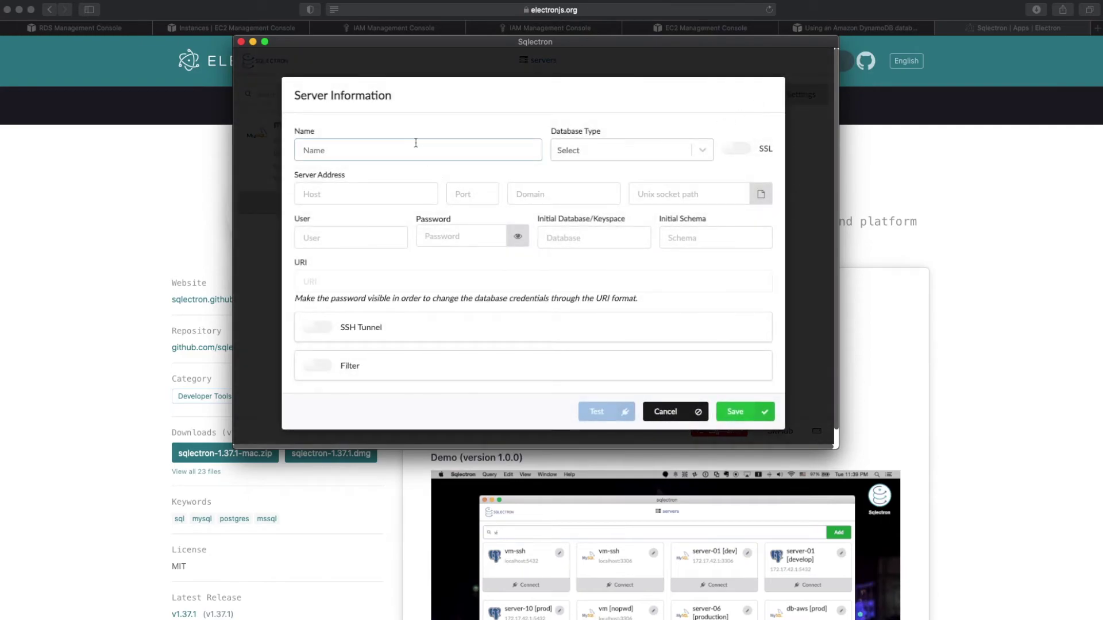
{"action": "type", "text": "My-"}
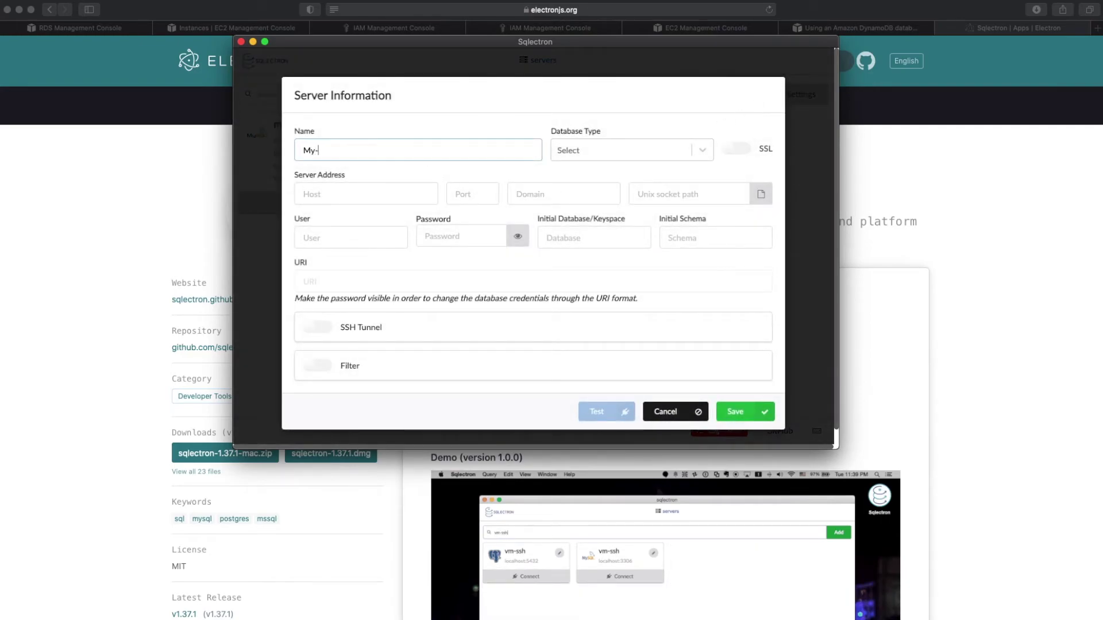
{"action": "type", "text": "DMS-Demo"}
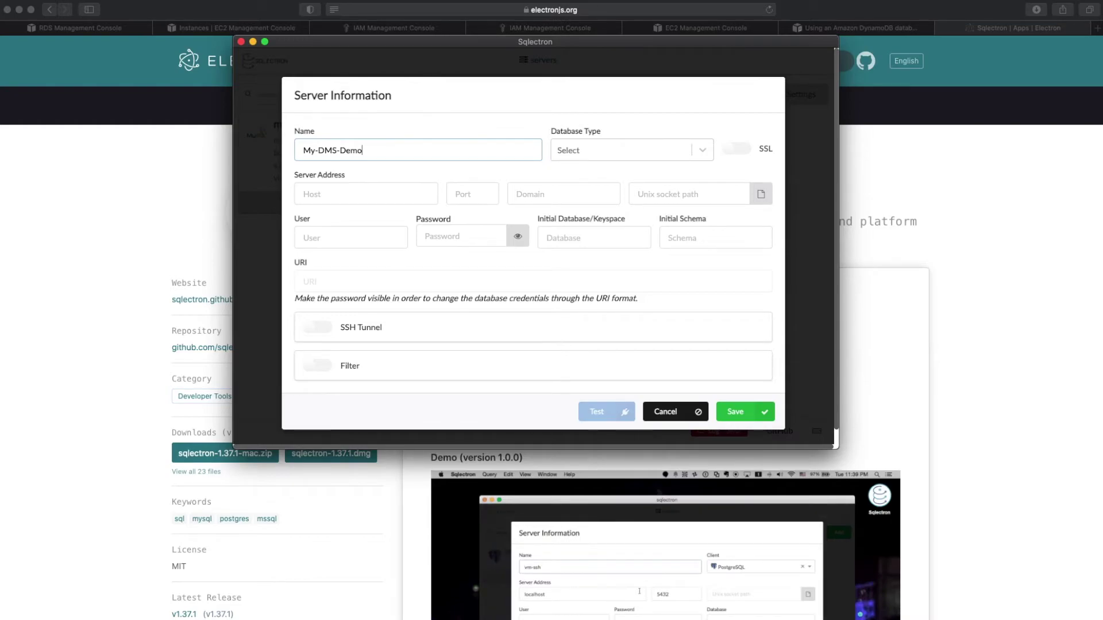
{"action": "left_click", "coordinate": [342, 193]}
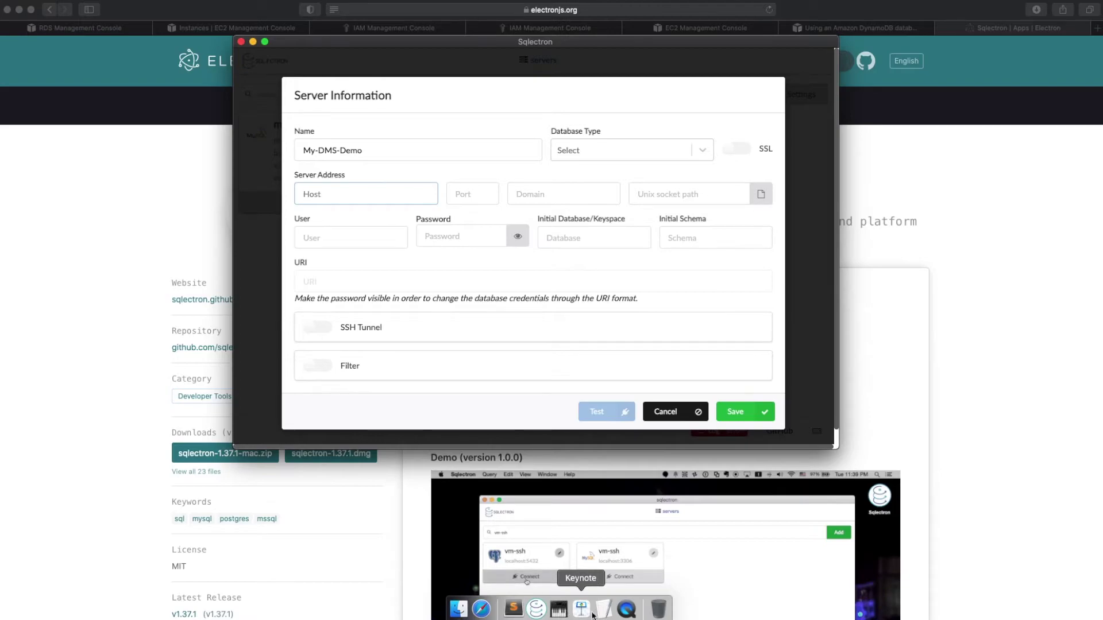
{"action": "key", "text": "super+Tab"}
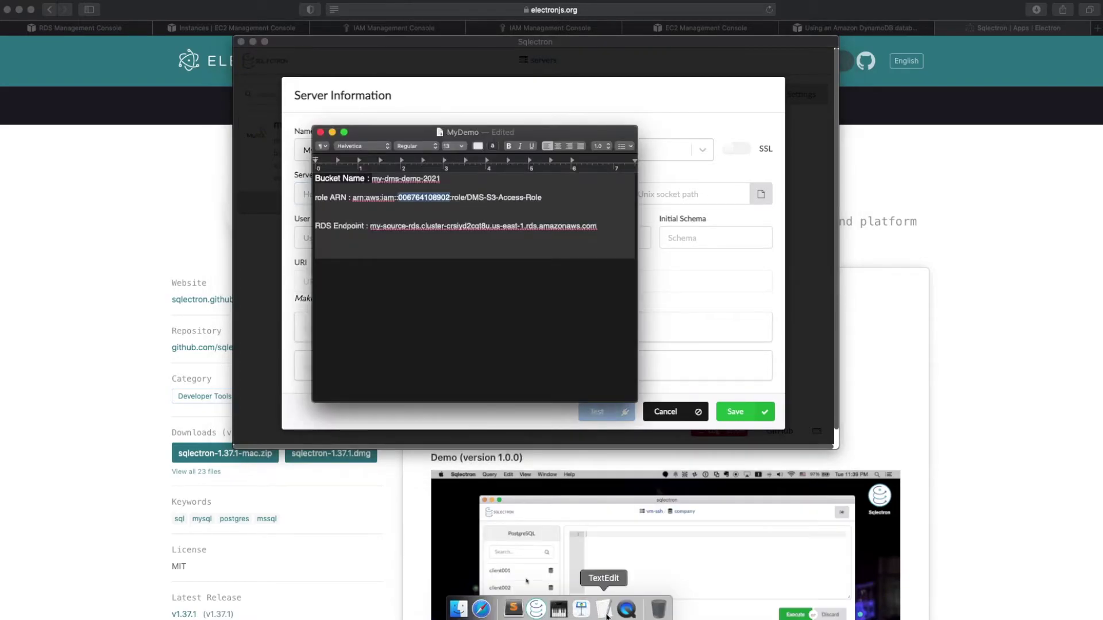
{"action": "left_click_drag", "start_coordinate": [370, 227], "coordinate": [599, 227]}
{"action": "right_click", "coordinate": [580, 226]}
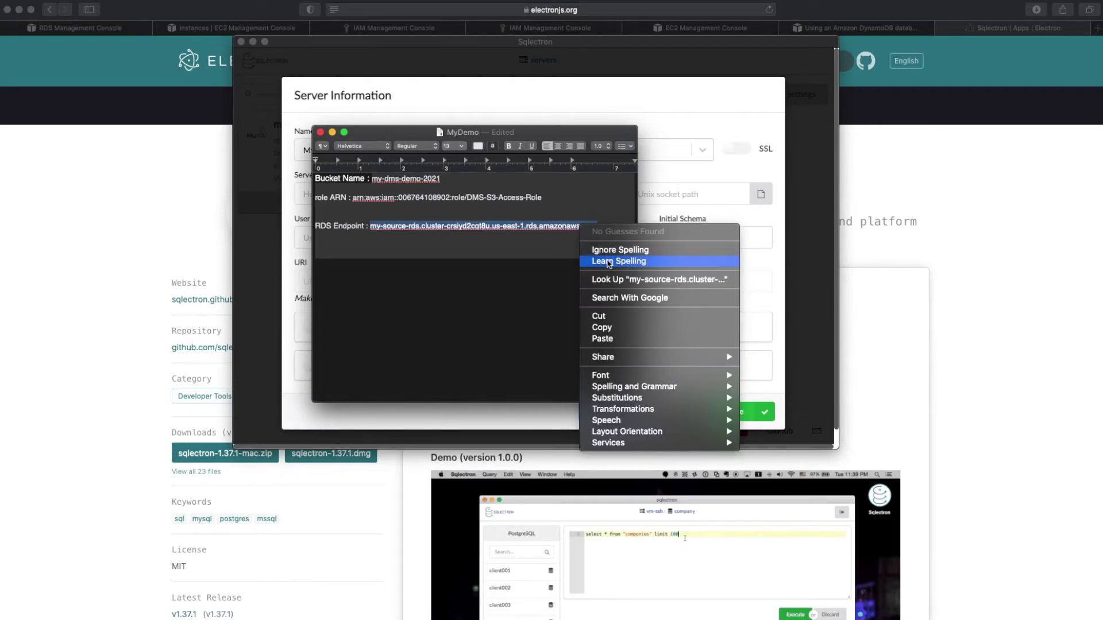
{"action": "left_click", "coordinate": [620, 330]}
{"action": "left_click", "coordinate": [677, 131]}
{"action": "left_click", "coordinate": [364, 200]}
{"action": "key", "text": "super+v"}
Step: Enter port 3306, user admin and the database password
{"action": "left_click", "coordinate": [462, 195]}
{"action": "type", "text": "33"}
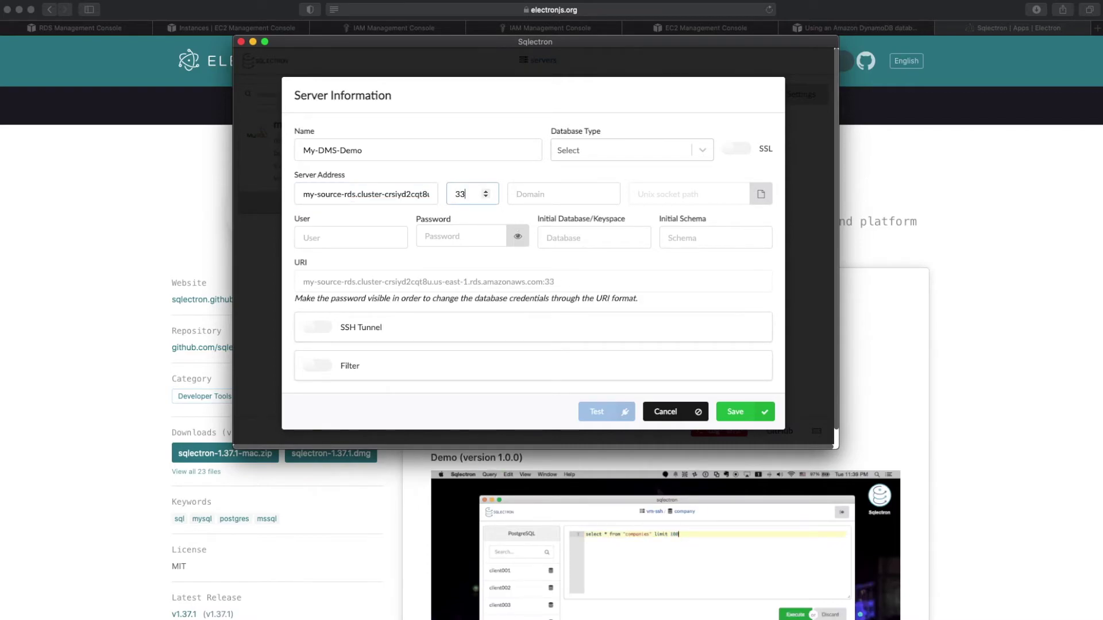
{"action": "type", "text": "06"}
{"action": "left_click", "coordinate": [350, 237]}
{"action": "type", "text": "admin"}
{"action": "key", "text": "Tab"}
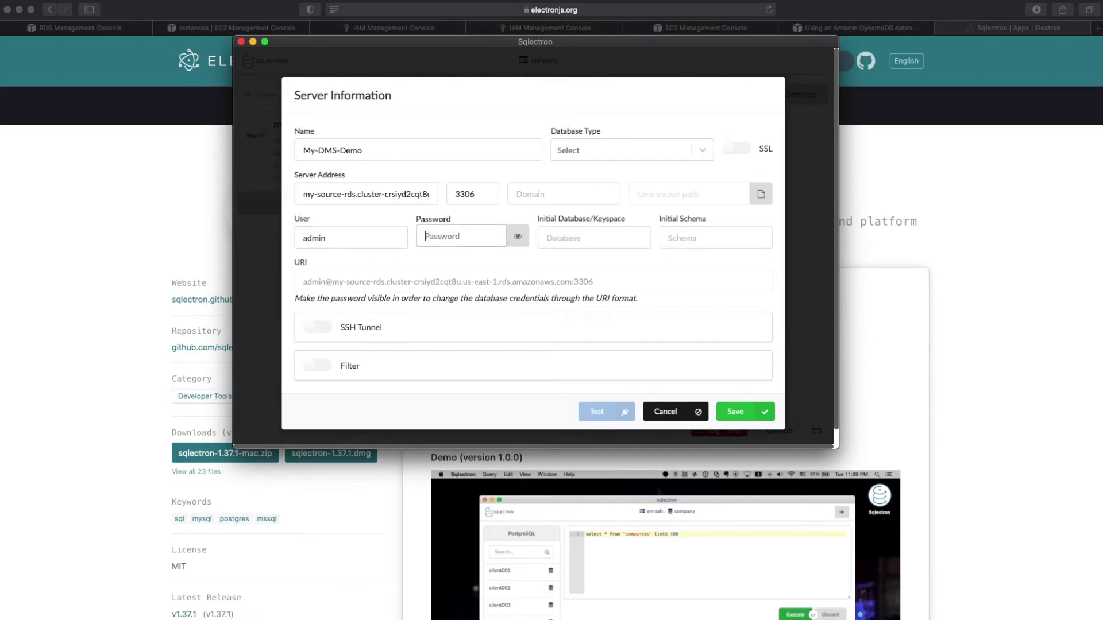
{"action": "type", "text": "********"}
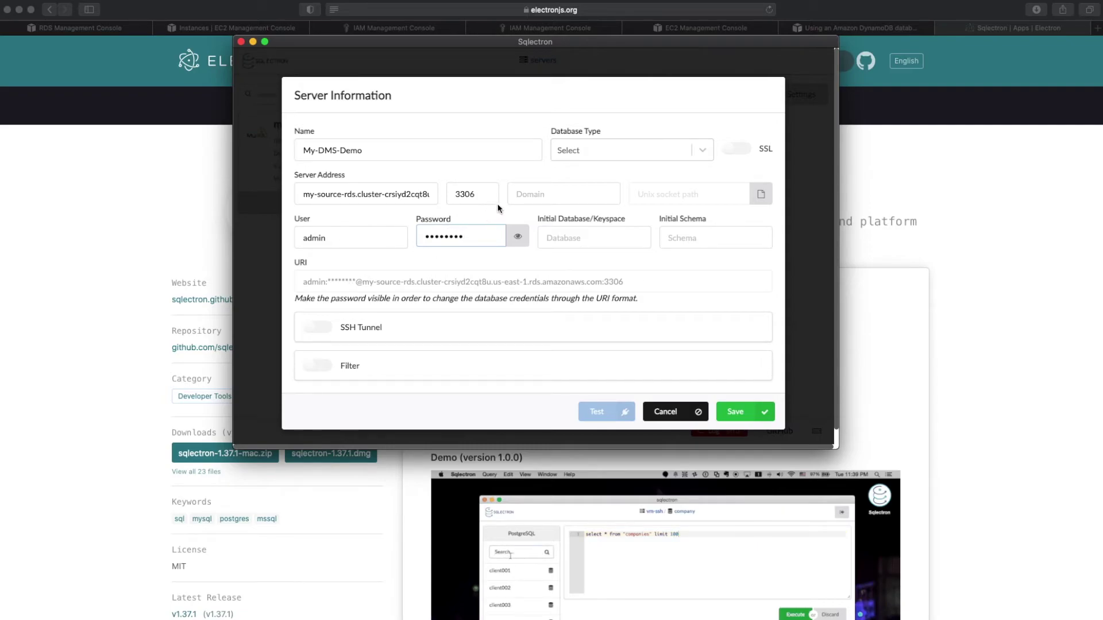
Step: Set the database type to MySQL and enable the SSH tunnel
{"action": "left_click", "coordinate": [702, 149]}
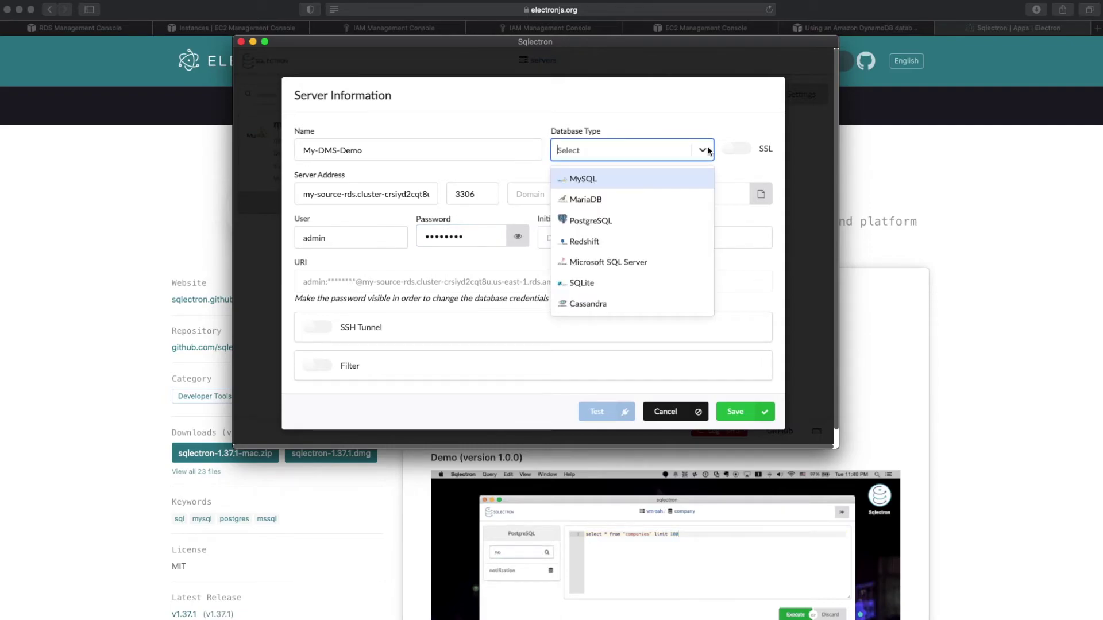
{"action": "left_click", "coordinate": [643, 178]}
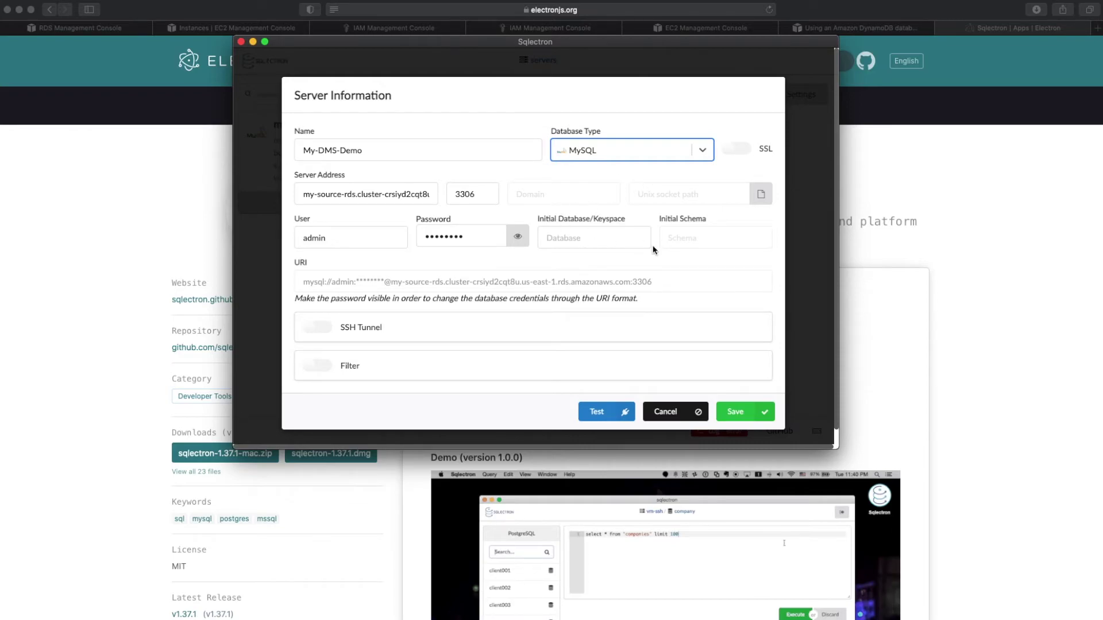
{"action": "scroll", "coordinate": [713, 239], "scroll_direction": "down", "scroll_amount": 1}
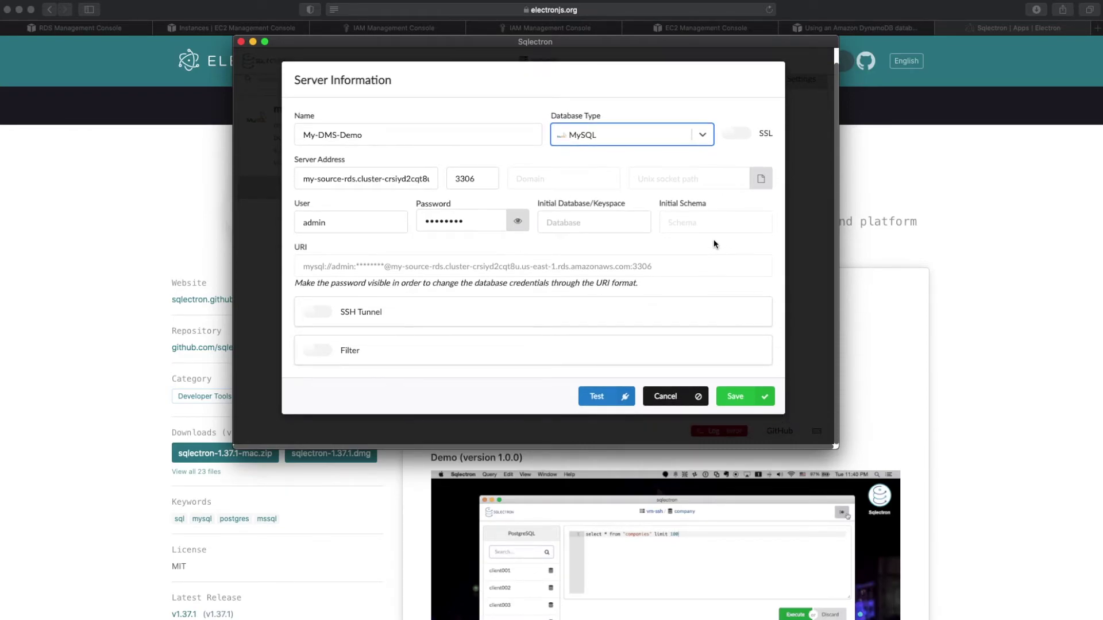
{"action": "scroll", "coordinate": [319, 315], "scroll_direction": "up", "scroll_amount": 1}
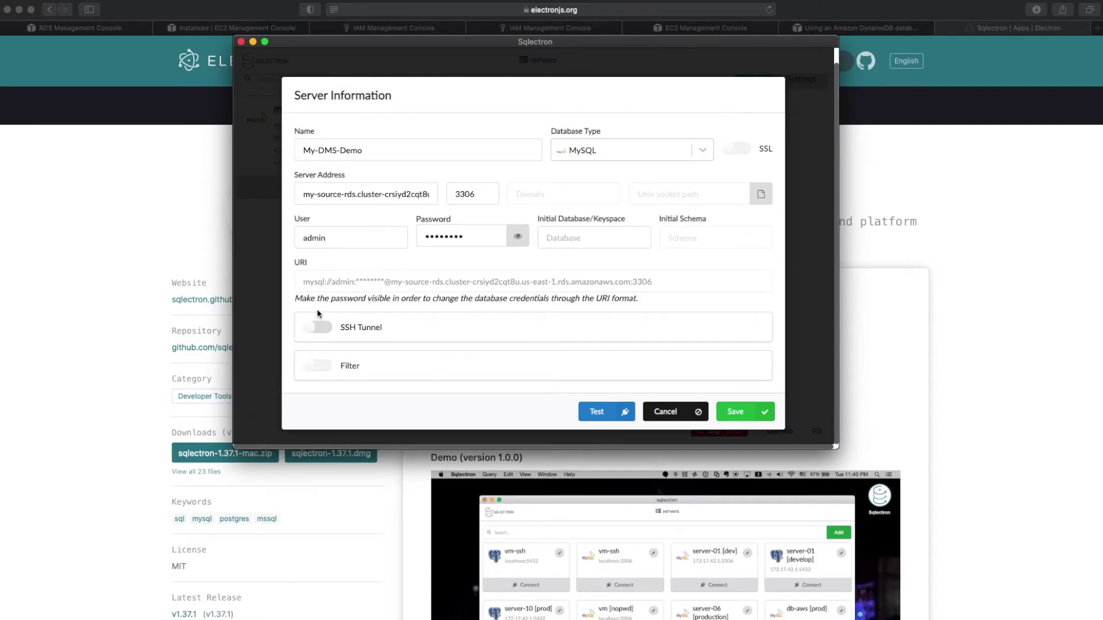
{"action": "left_click", "coordinate": [319, 327]}
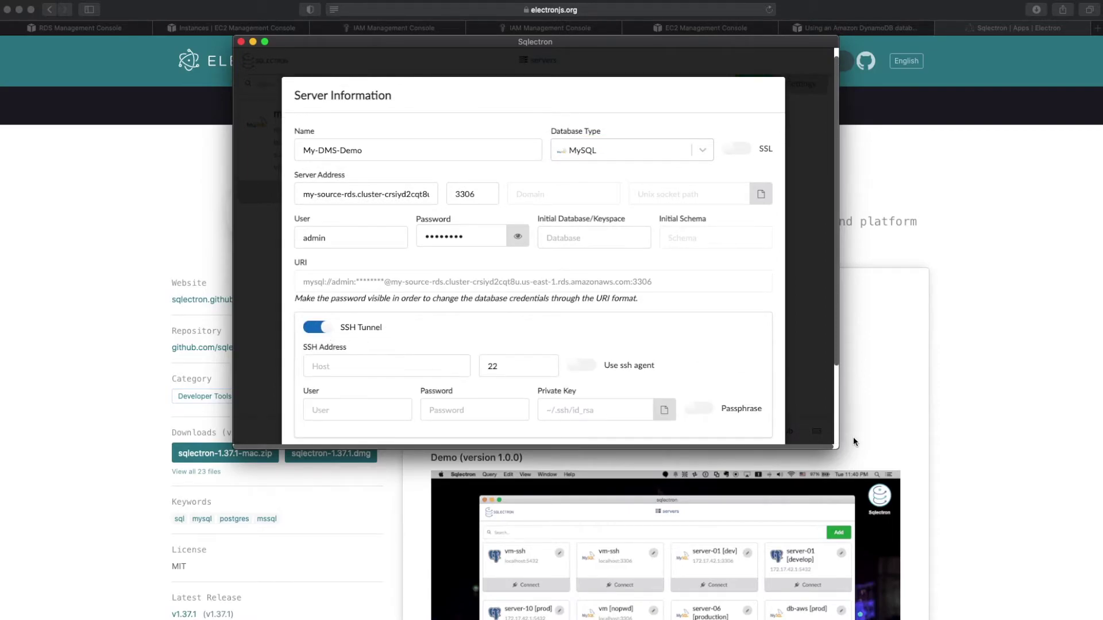
{"action": "left_click_drag", "start_coordinate": [835, 444], "coordinate": [894, 540]}
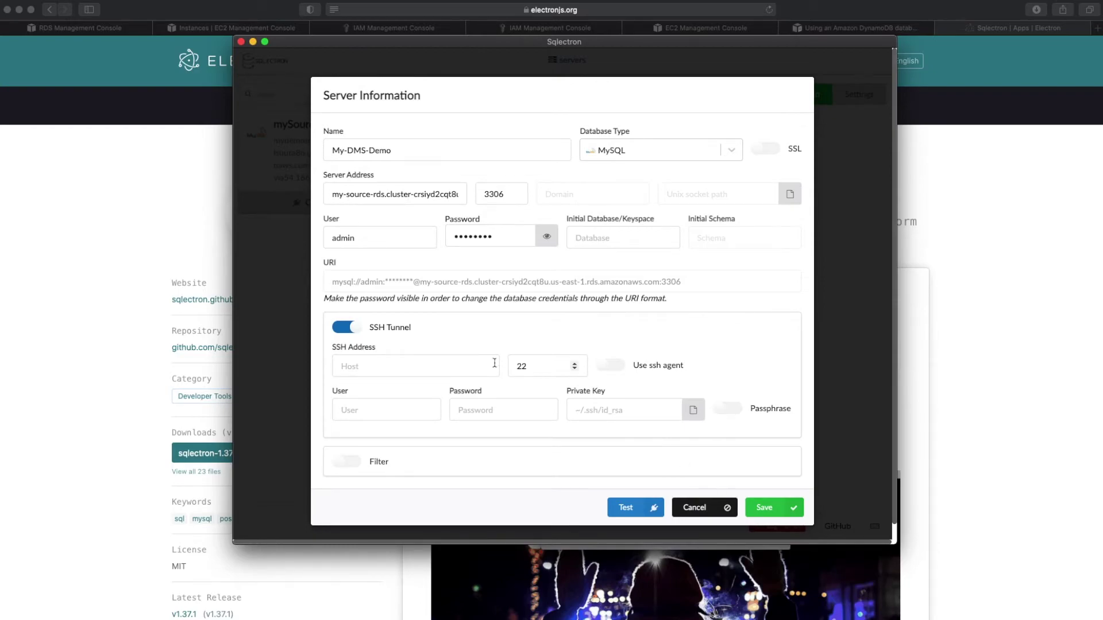
Step: Paste 54.87.67.210 as the SSH host and enter ec2-user as the SSH user
{"action": "left_click", "coordinate": [437, 364]}
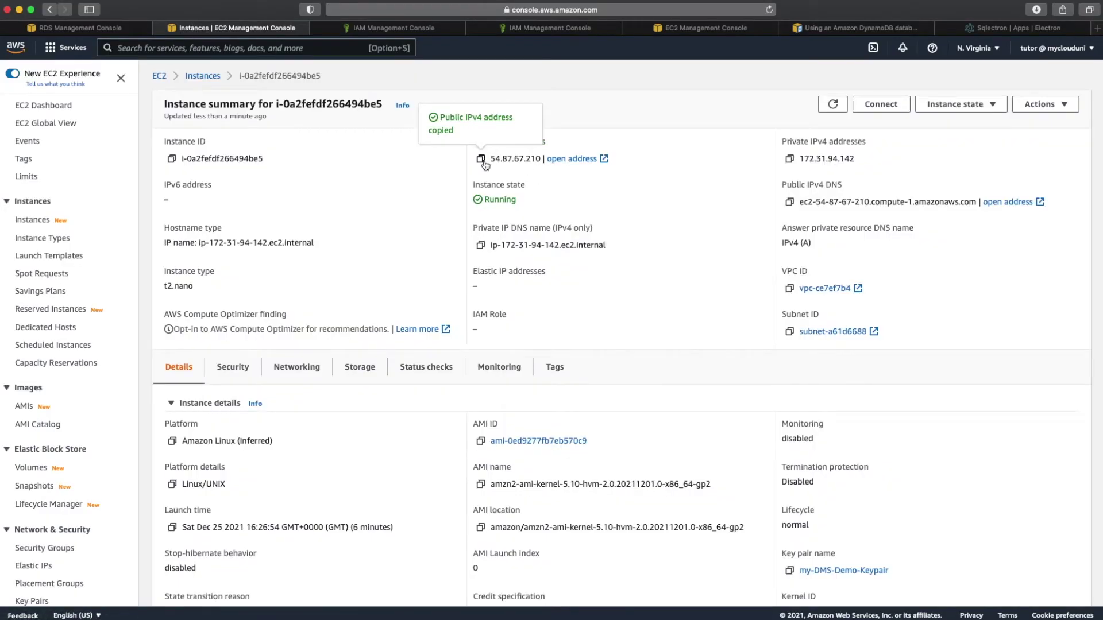
{"action": "mouse_move", "coordinate": [579, 616]}
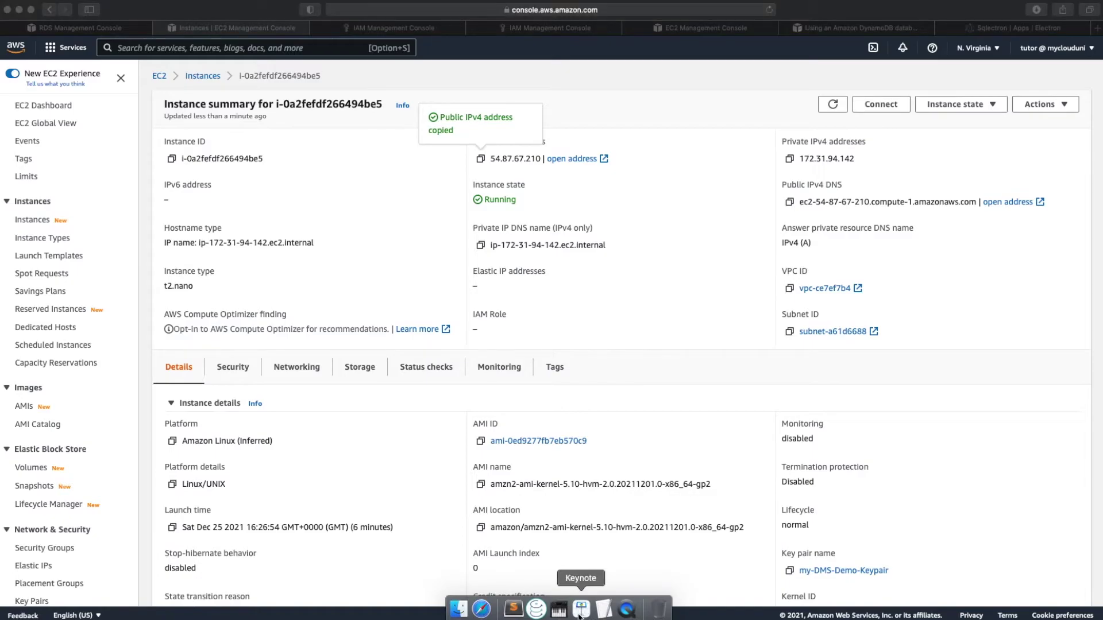
{"action": "left_click", "coordinate": [536, 608]}
{"action": "key", "text": "super+v"}
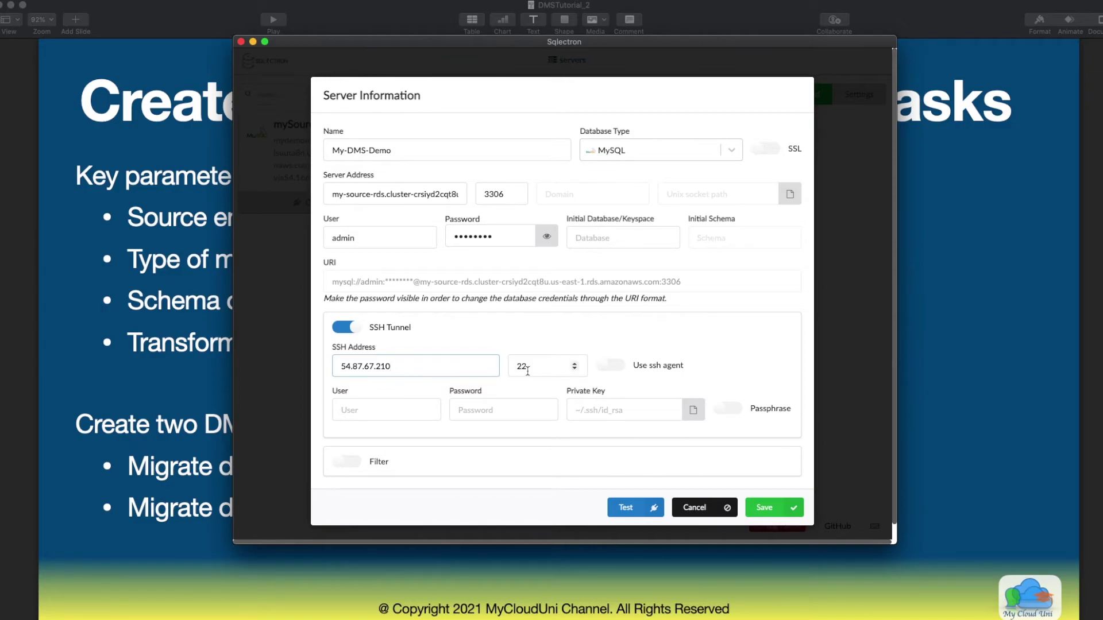
{"action": "left_click", "coordinate": [411, 414]}
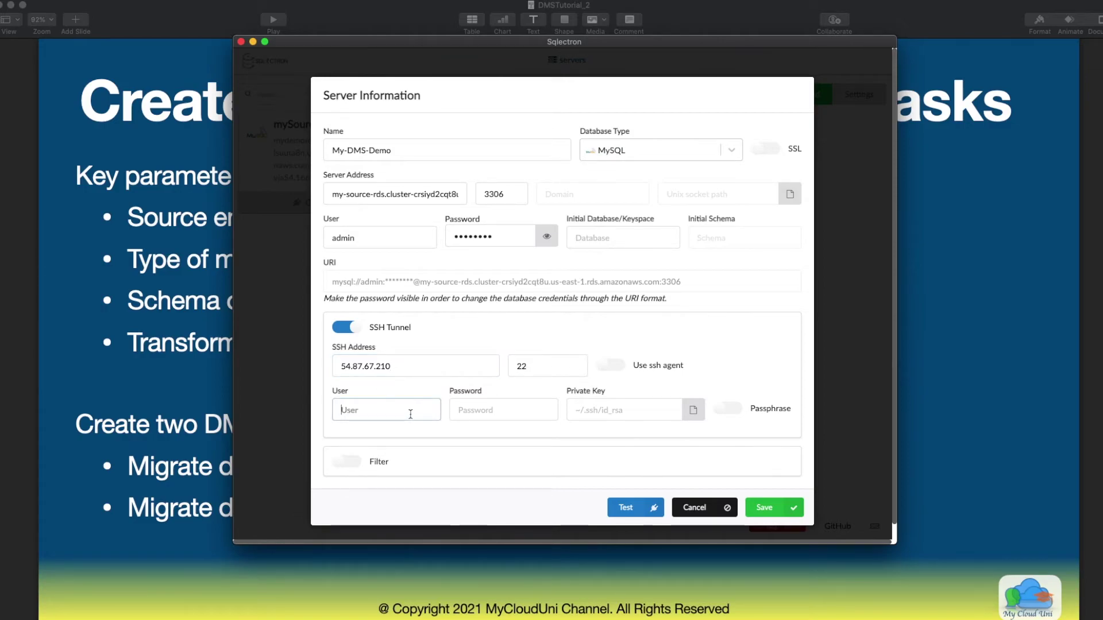
{"action": "type", "text": "ec2-user"}
Step: Select Downloads/MyDemo/my-DMS-Demo-Keypair.pem as the private key and save the connection
{"action": "left_click", "coordinate": [686, 420]}
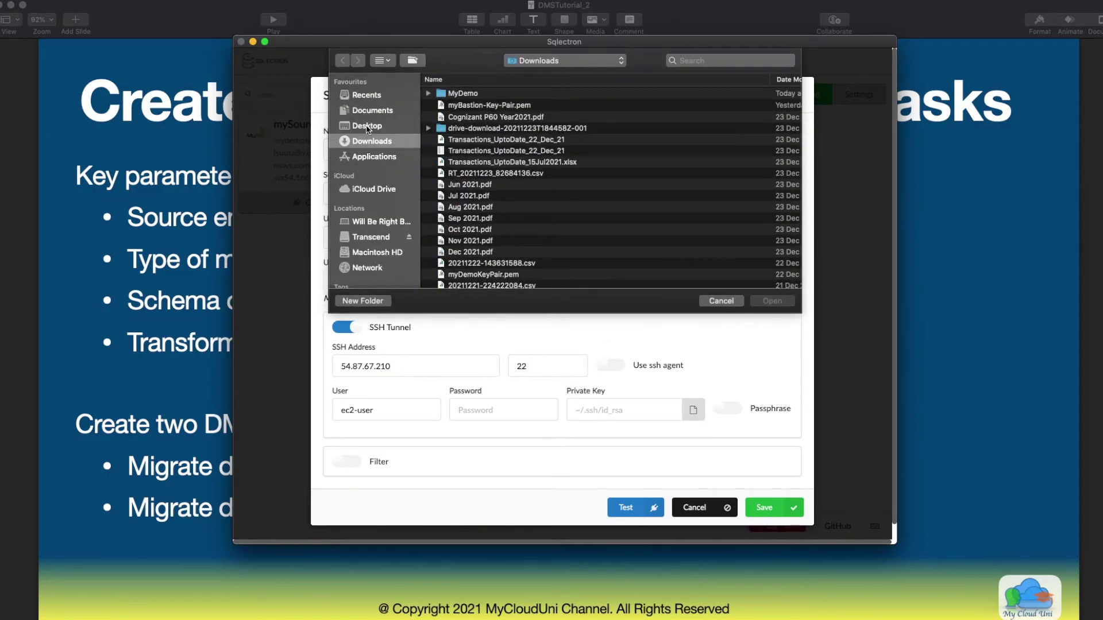
{"action": "left_click", "coordinate": [367, 126]}
{"action": "left_click", "coordinate": [382, 139]}
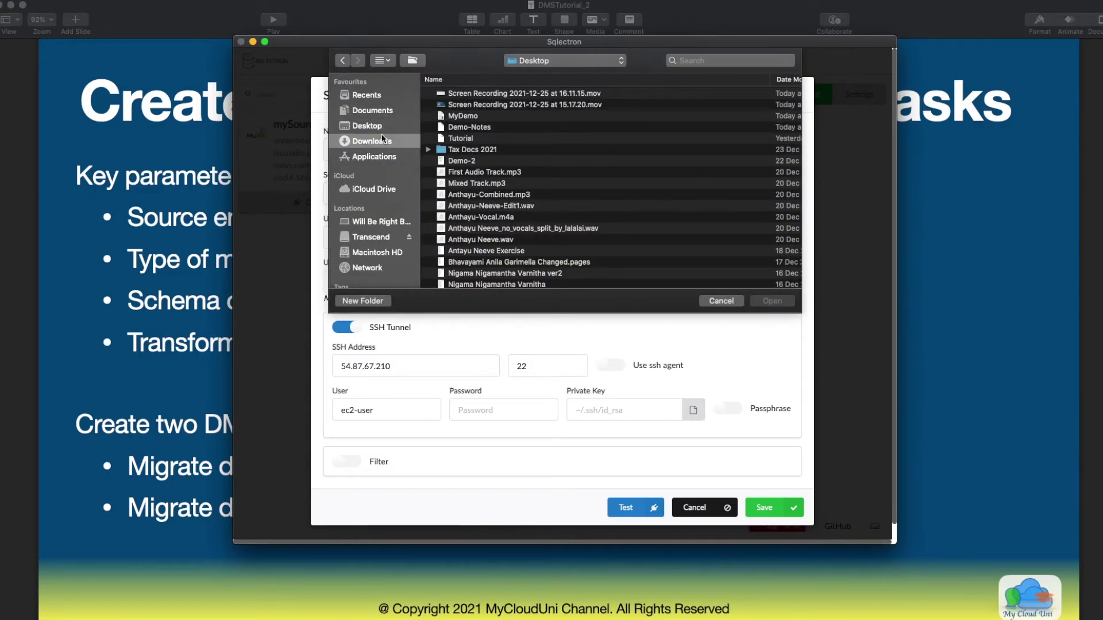
{"action": "double_click", "coordinate": [482, 93]}
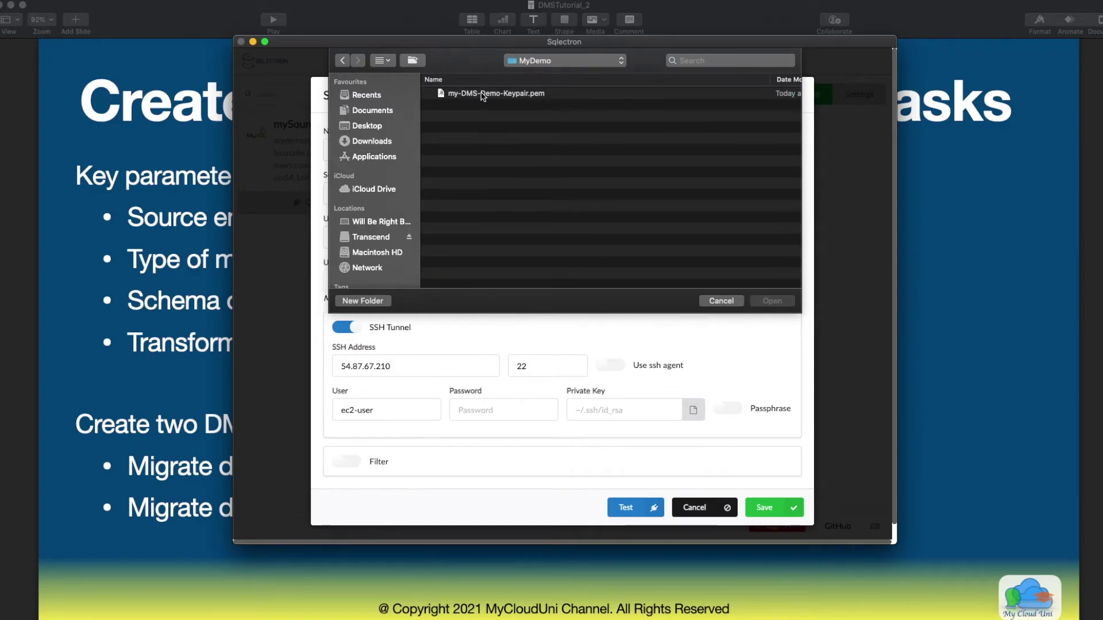
{"action": "left_click", "coordinate": [482, 94]}
{"action": "left_click", "coordinate": [772, 301]}
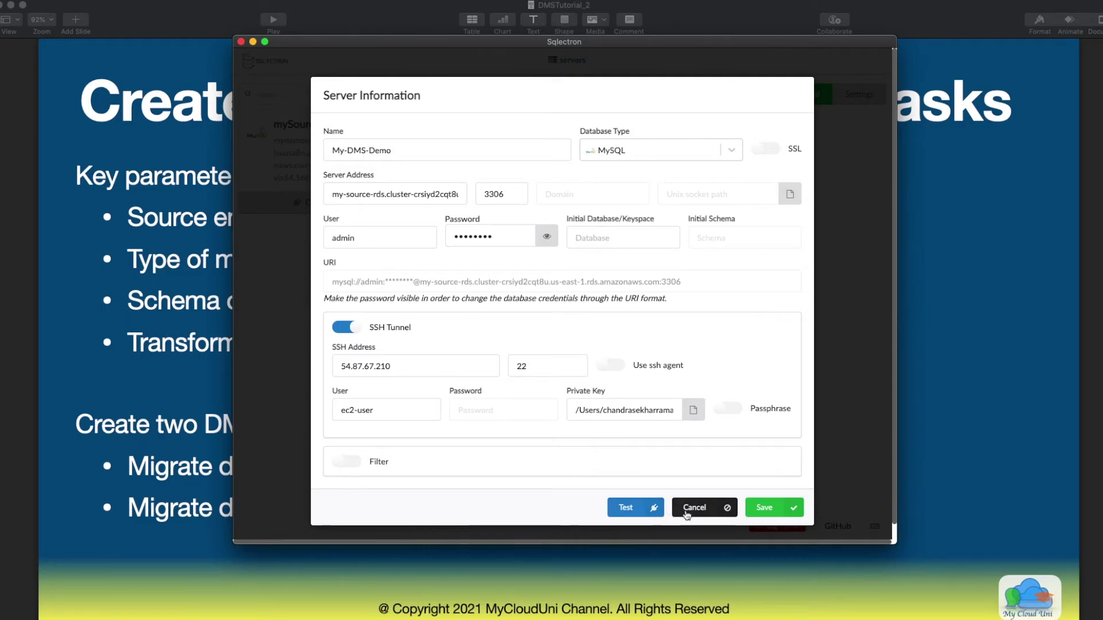
{"action": "left_click", "coordinate": [761, 508]}
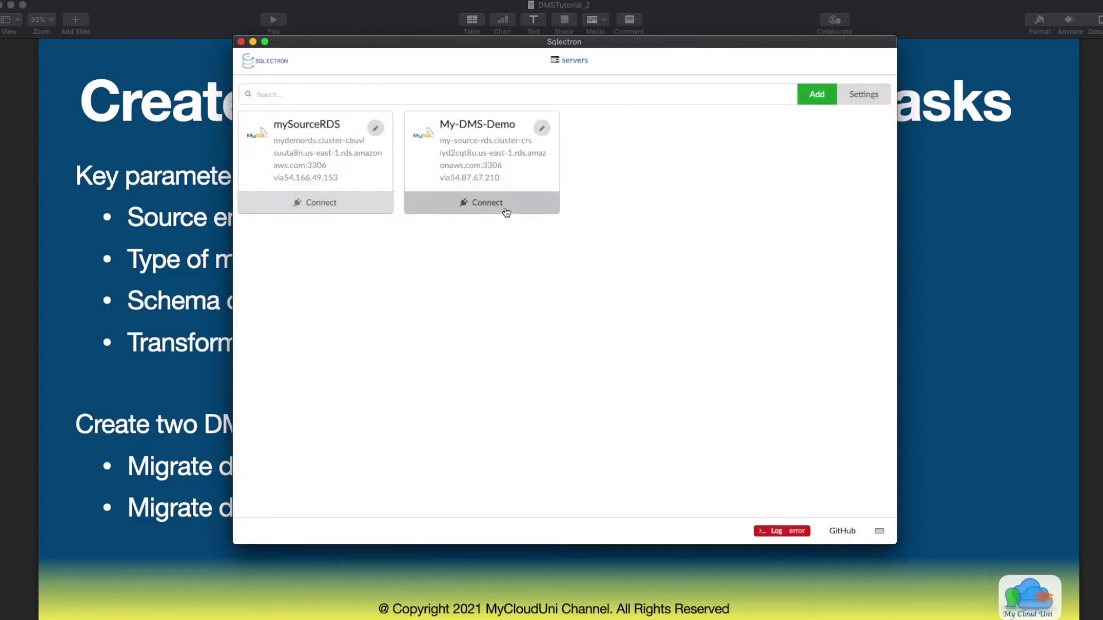
Step: Connect to My-DMS-Demo and run 'show schemas;' to list its four databases, then switch to the notes
{"action": "left_click", "coordinate": [506, 212]}
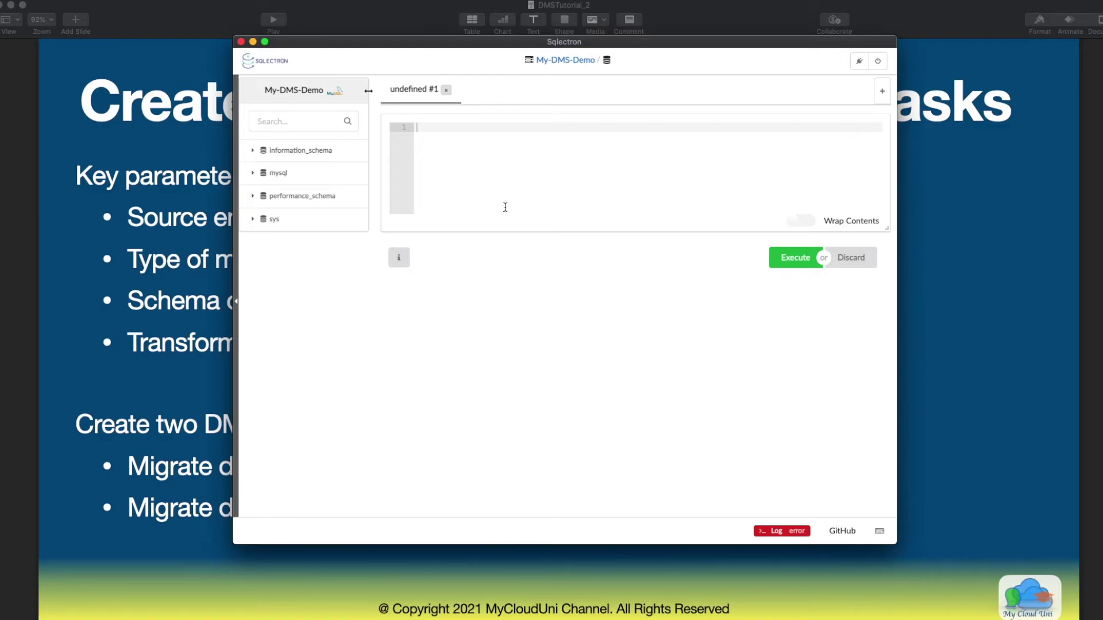
{"action": "left_click", "coordinate": [501, 131]}
{"action": "type", "text": "show schemas;"}
{"action": "key", "text": "super+a"}
{"action": "left_click", "coordinate": [794, 259]}
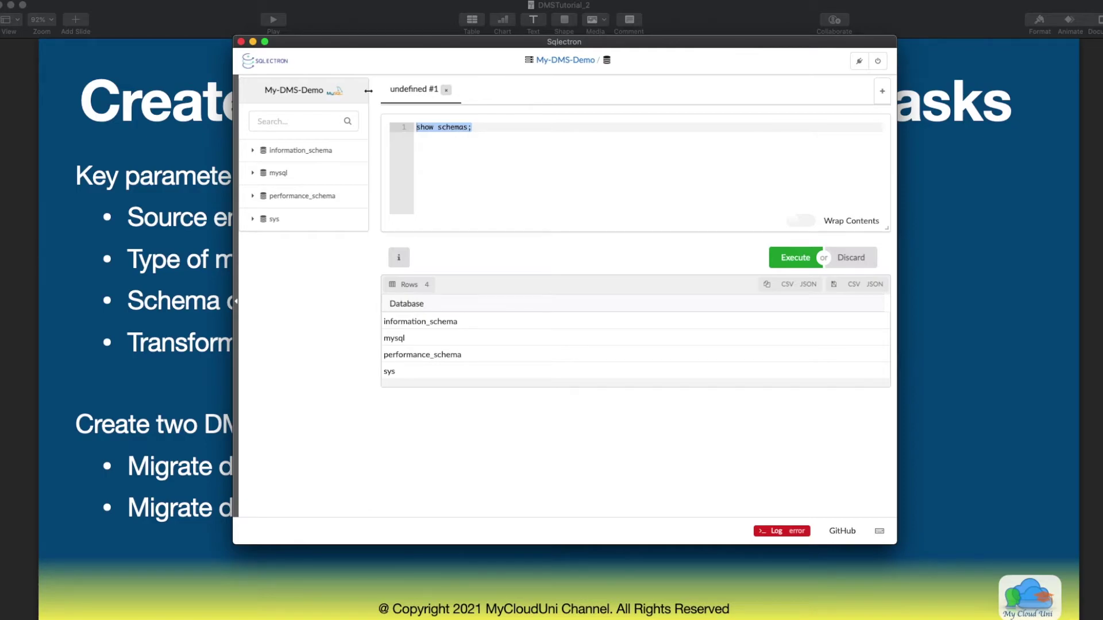
{"action": "key", "text": "super+Tab"}
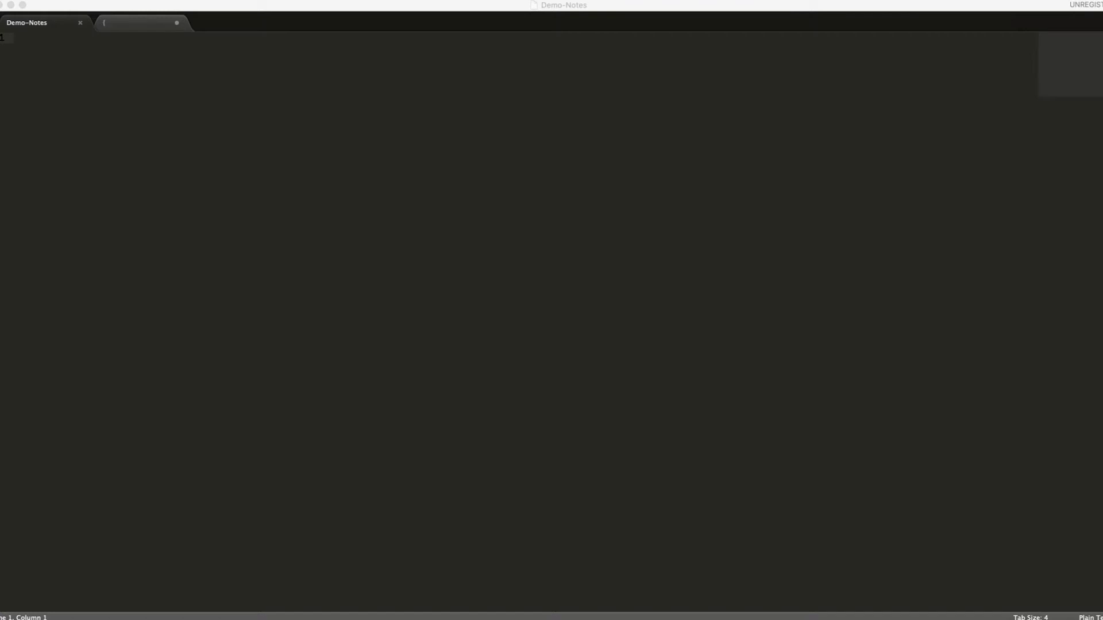
Step: Paste the notes' SQL into Sqlectron and run the rds_set_configuration call for 24-hour binlog retention
{"action": "key", "text": "super+c"}
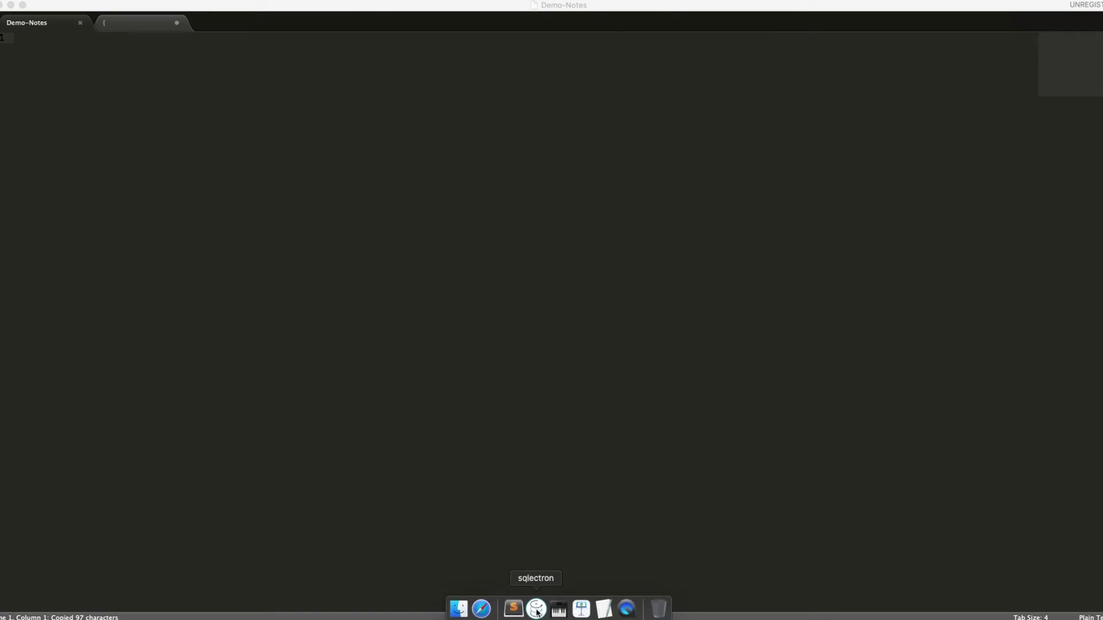
{"action": "left_click", "coordinate": [537, 607]}
{"action": "left_click", "coordinate": [555, 150]}
{"action": "key", "text": "Return"}
{"action": "key", "text": "super+v"}
{"action": "key", "text": "Up"}
{"action": "key", "text": "Up"}
{"action": "key", "text": "Up"}
{"action": "key", "text": "shift+Down"}
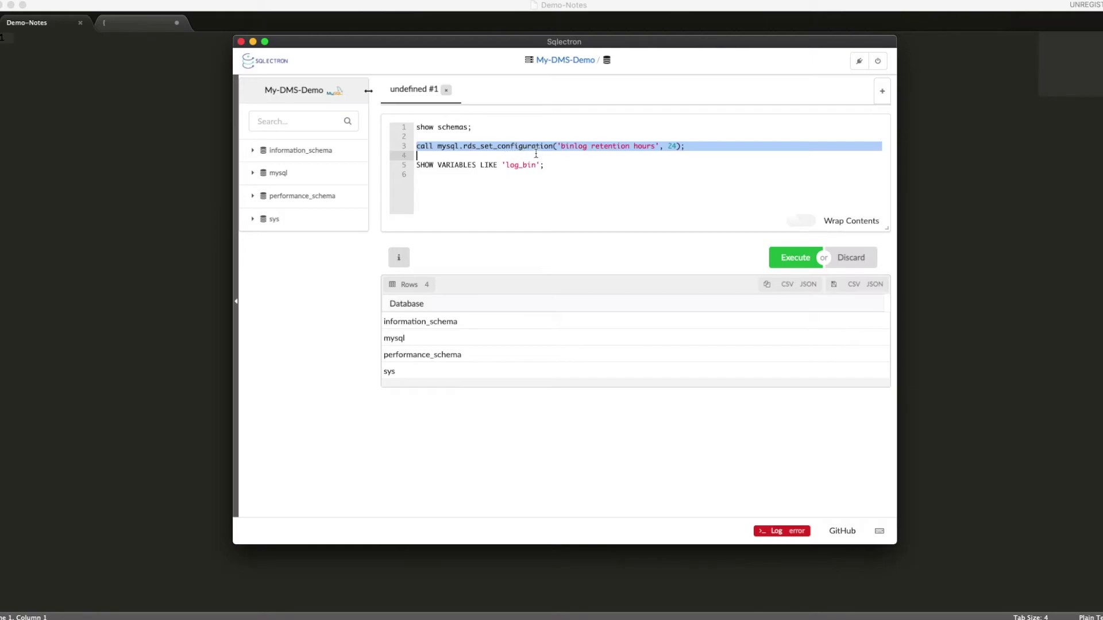
{"action": "left_click", "coordinate": [795, 260]}
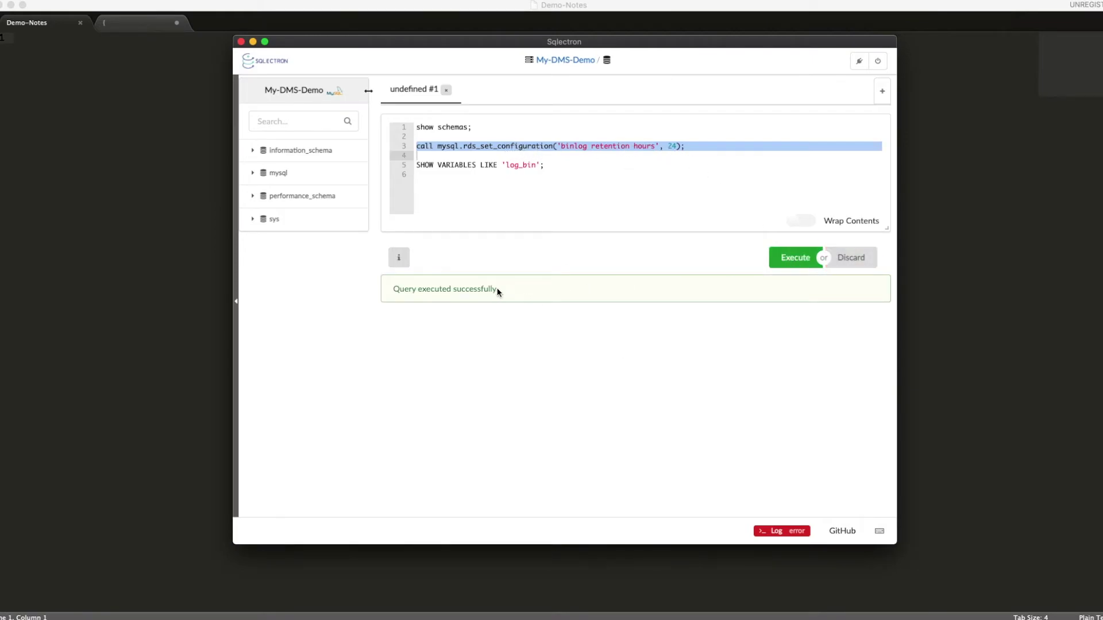
Step: Run SHOW VARIABLES LIKE 'log_bin' and confirm it returns OFF
{"action": "left_click_drag", "start_coordinate": [566, 165], "coordinate": [406, 162]}
{"action": "left_click", "coordinate": [794, 258]}
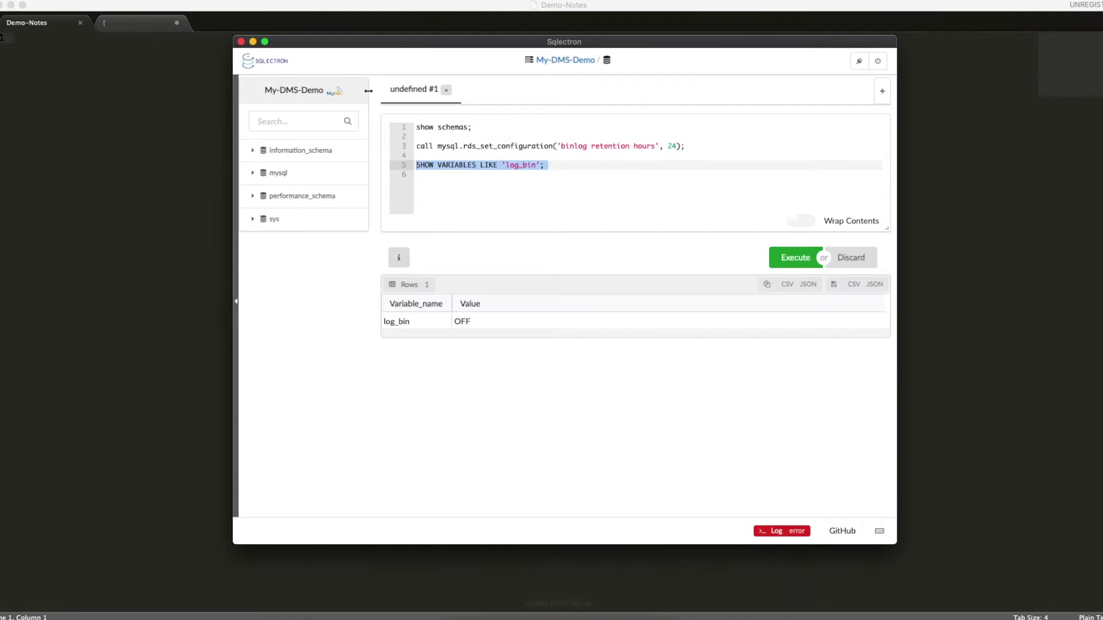
{"action": "mouse_move", "coordinate": [538, 615]}
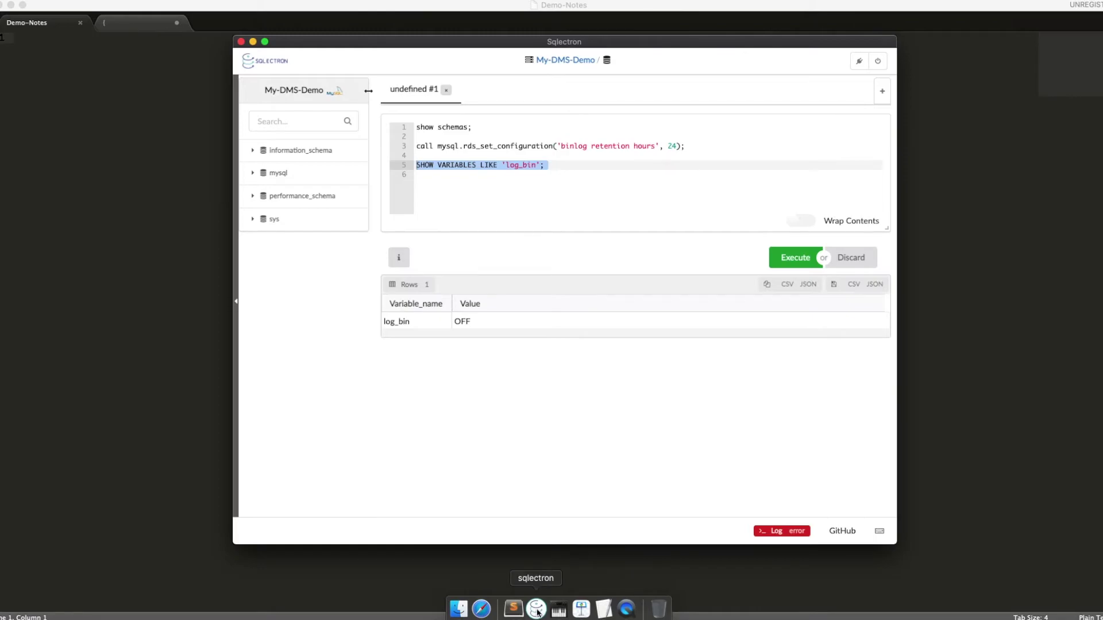
Step: Reboot my-source-rds-instance-1 via Actions > Reboot and confirm, then return to Sqlectron
{"action": "left_click", "coordinate": [481, 608]}
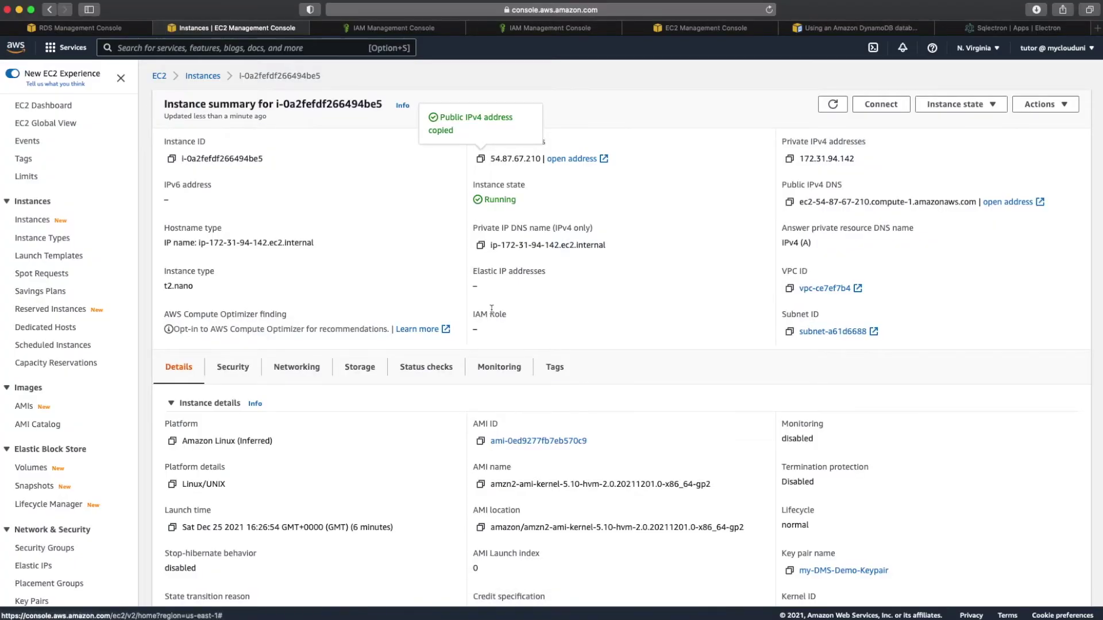
{"action": "left_click", "coordinate": [98, 28]}
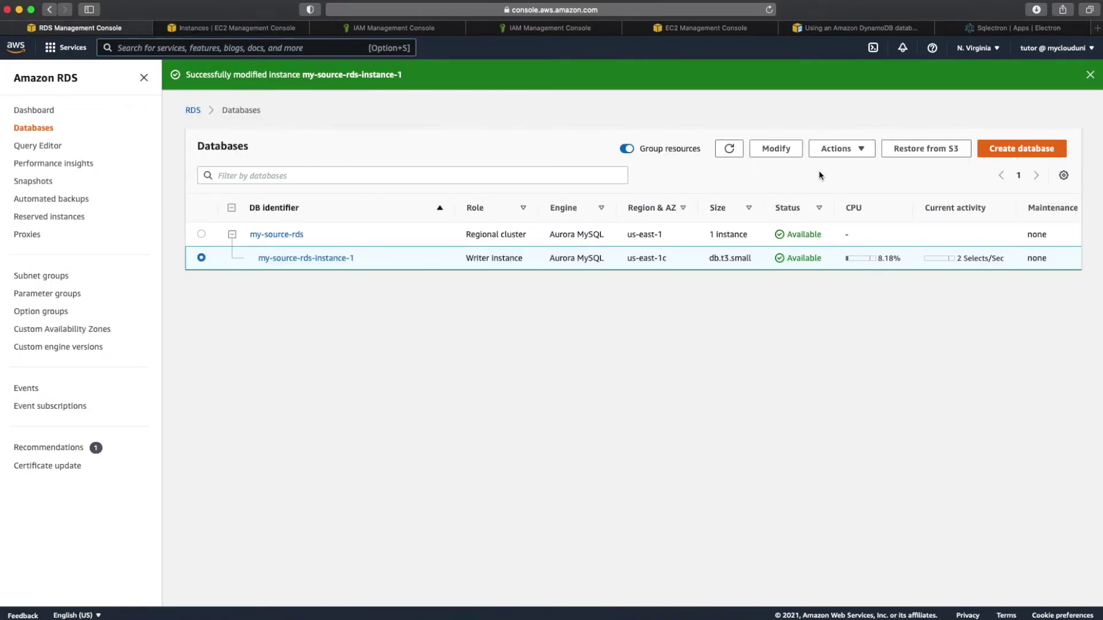
{"action": "left_click", "coordinate": [848, 151]}
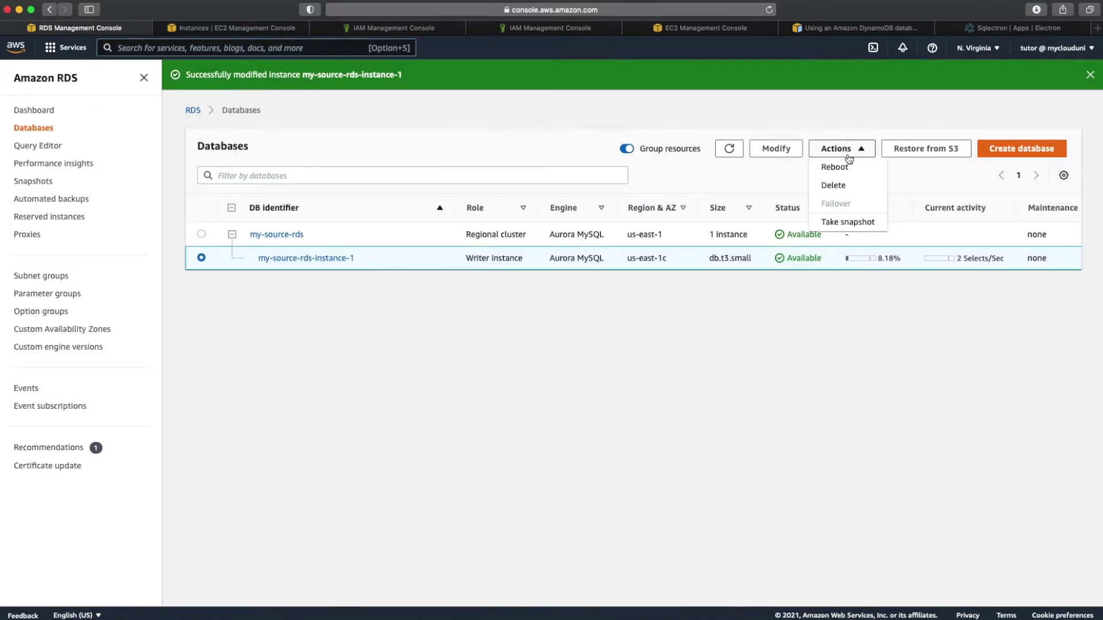
{"action": "left_click", "coordinate": [839, 167]}
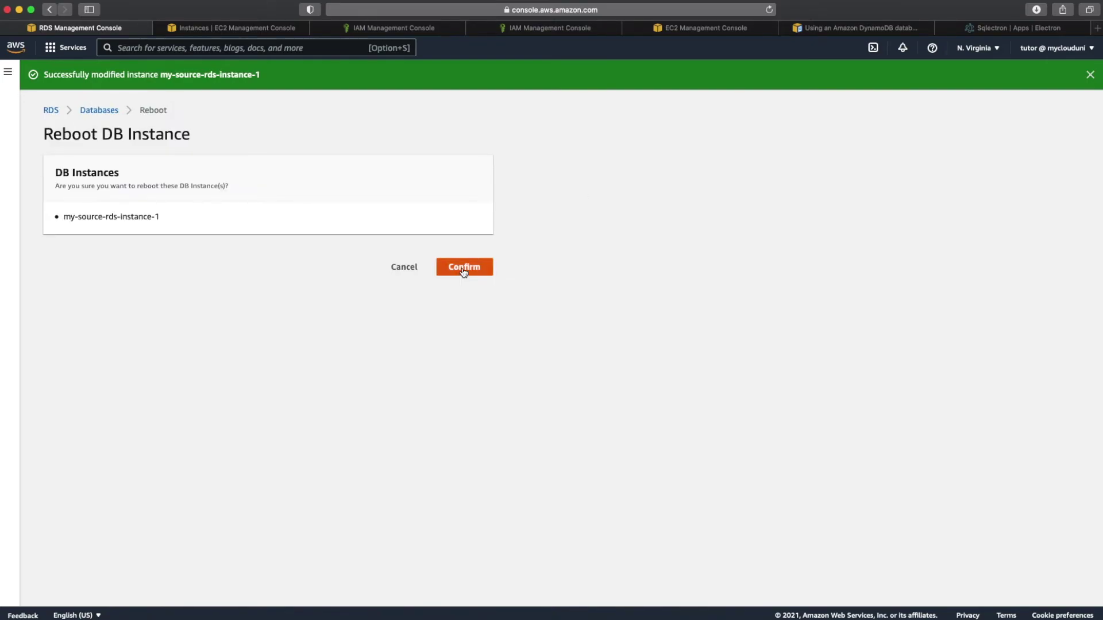
{"action": "left_click", "coordinate": [464, 268]}
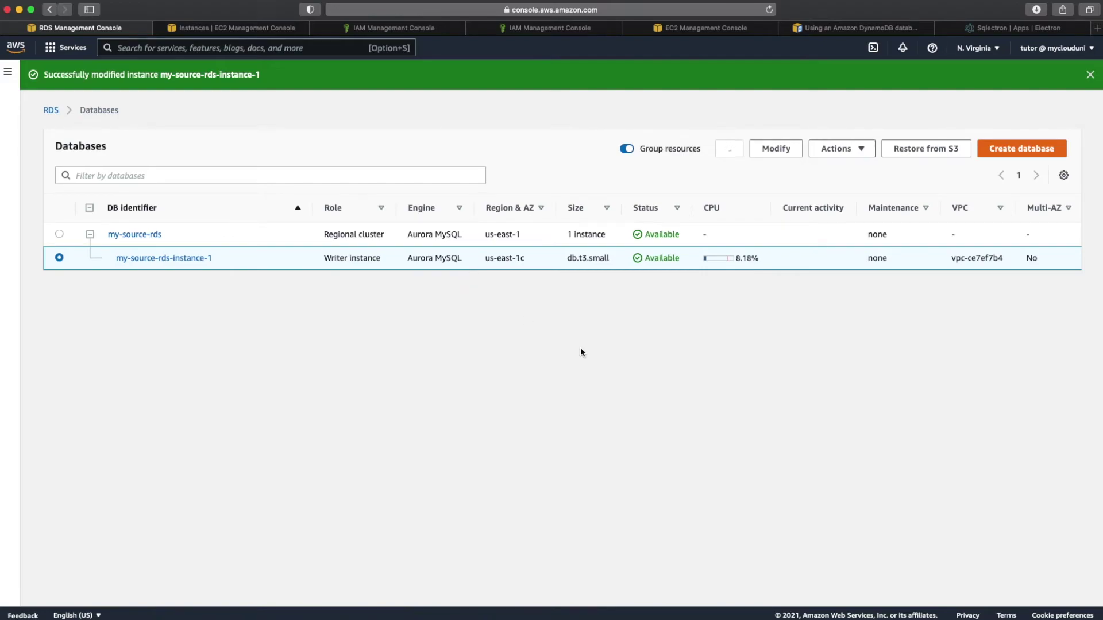
{"action": "mouse_move", "coordinate": [582, 615]}
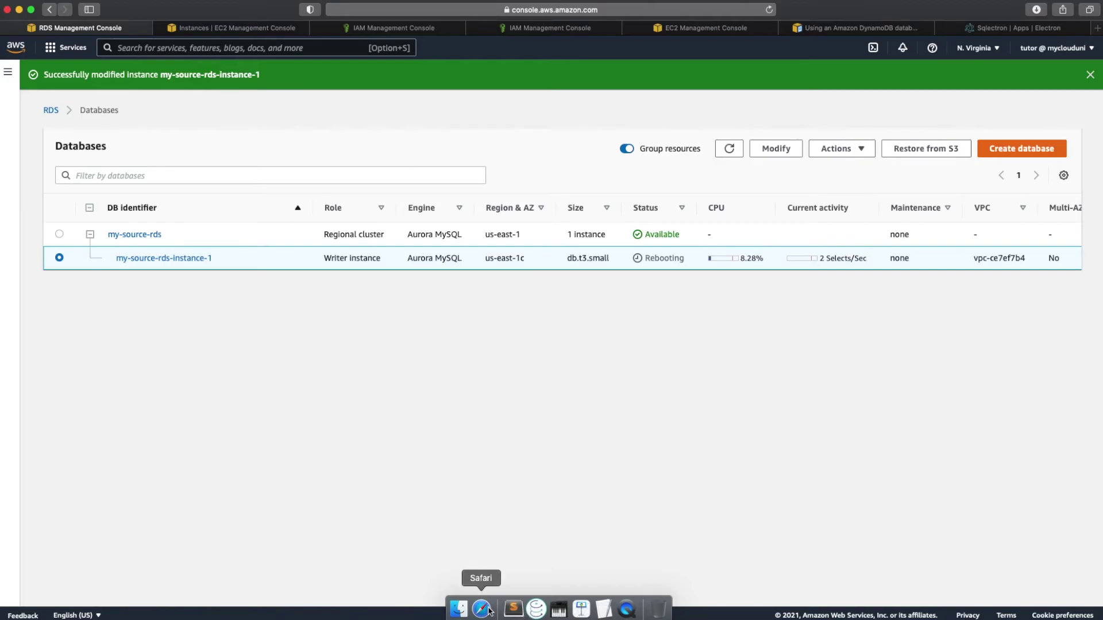
{"action": "left_click", "coordinate": [536, 609]}
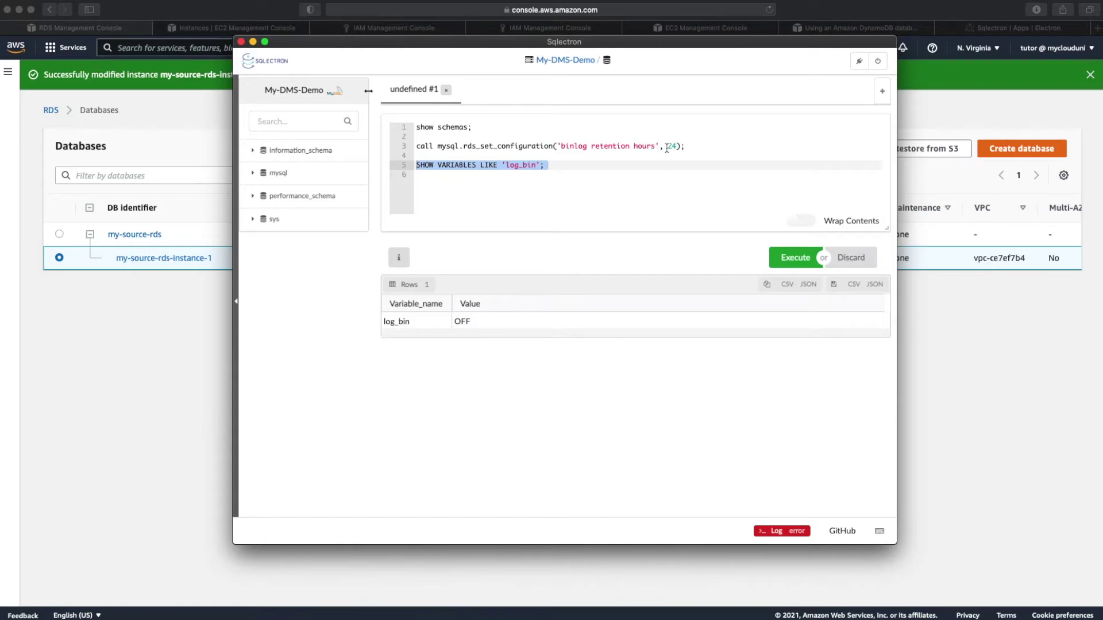
{"action": "left_click", "coordinate": [559, 166]}
{"action": "left_click_drag", "start_coordinate": [559, 167], "coordinate": [412, 165]}
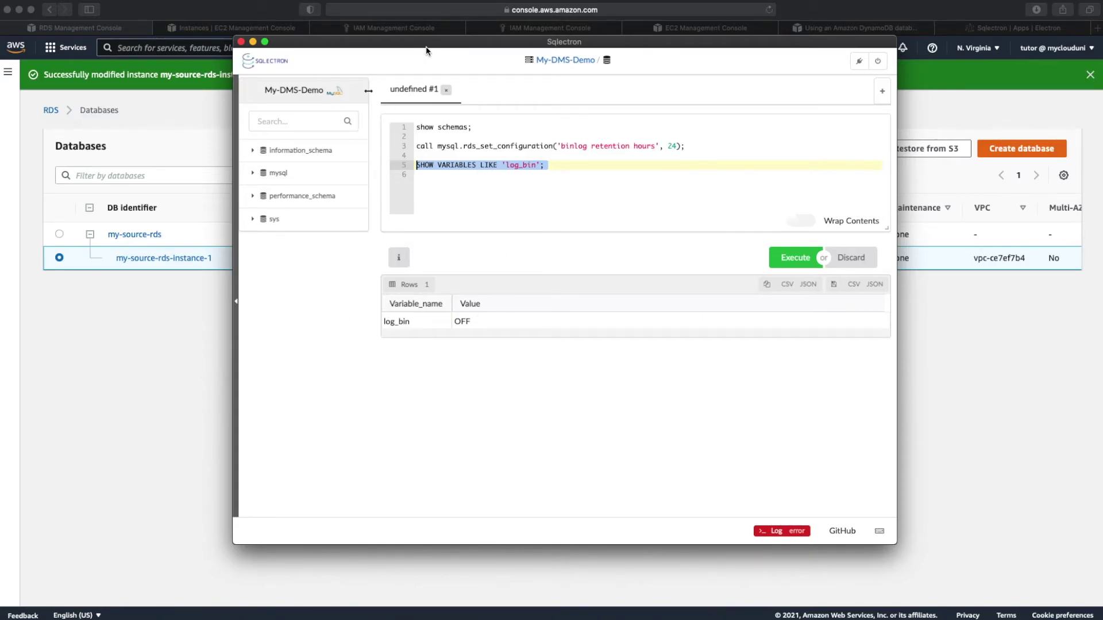
{"action": "left_click_drag", "start_coordinate": [425, 50], "coordinate": [337, 344]}
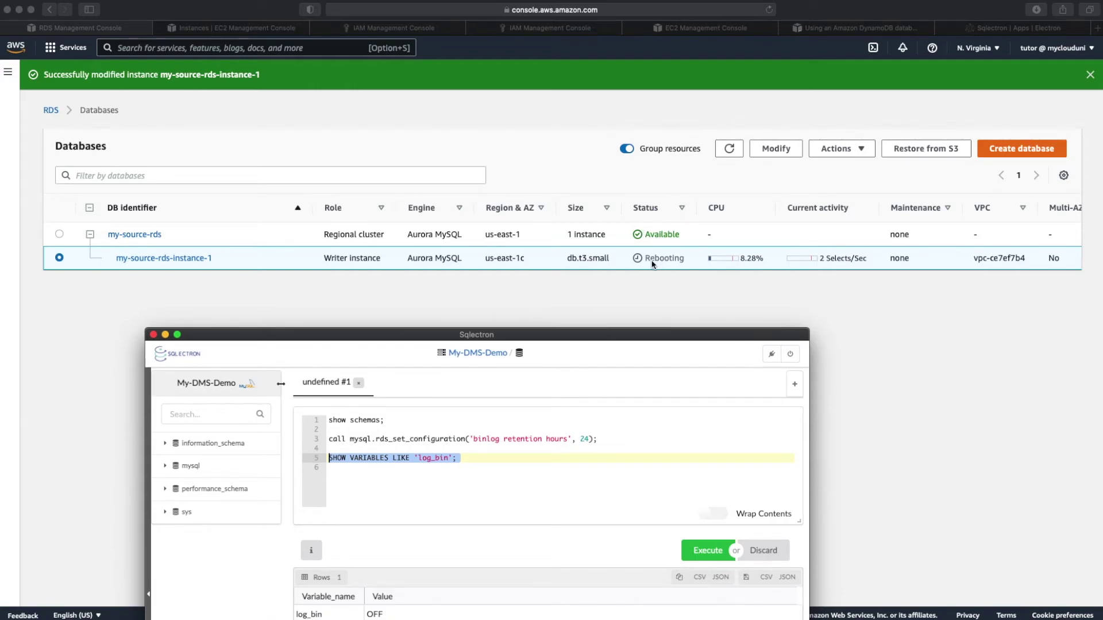
{"action": "left_click_drag", "start_coordinate": [620, 334], "coordinate": [660, 50]}
{"action": "left_click_drag", "start_coordinate": [192, 40], "coordinate": [130, 16]}
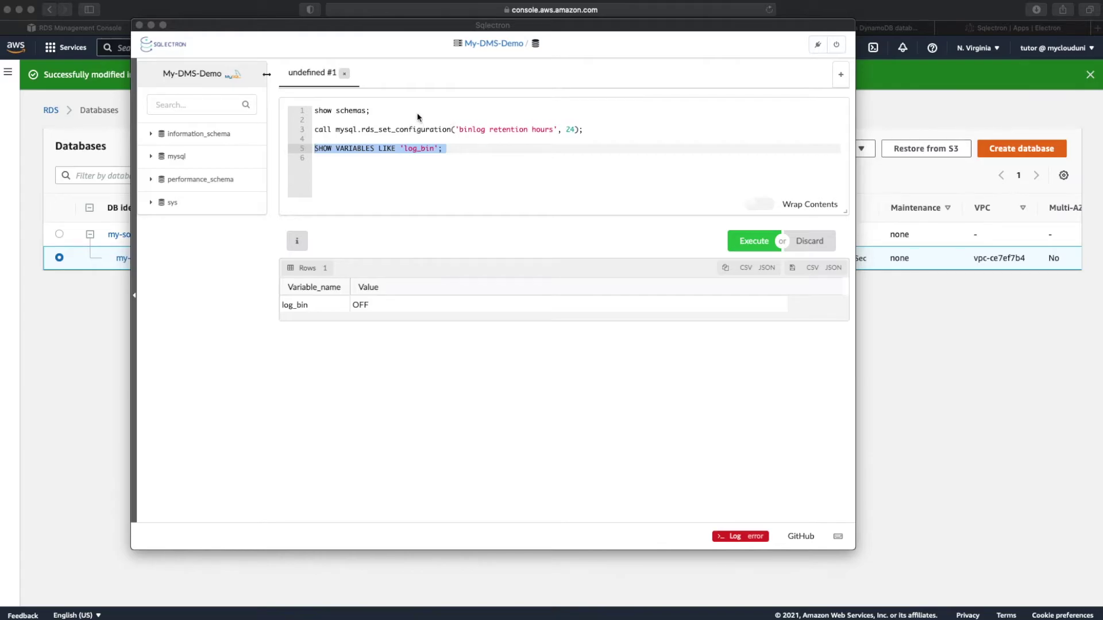
Step: Copy the create schema, employee table, insert and select statements (lines 7–22) from the Sublime notes
{"action": "left_click_drag", "start_coordinate": [0, 82], "coordinate": [511, 6]}
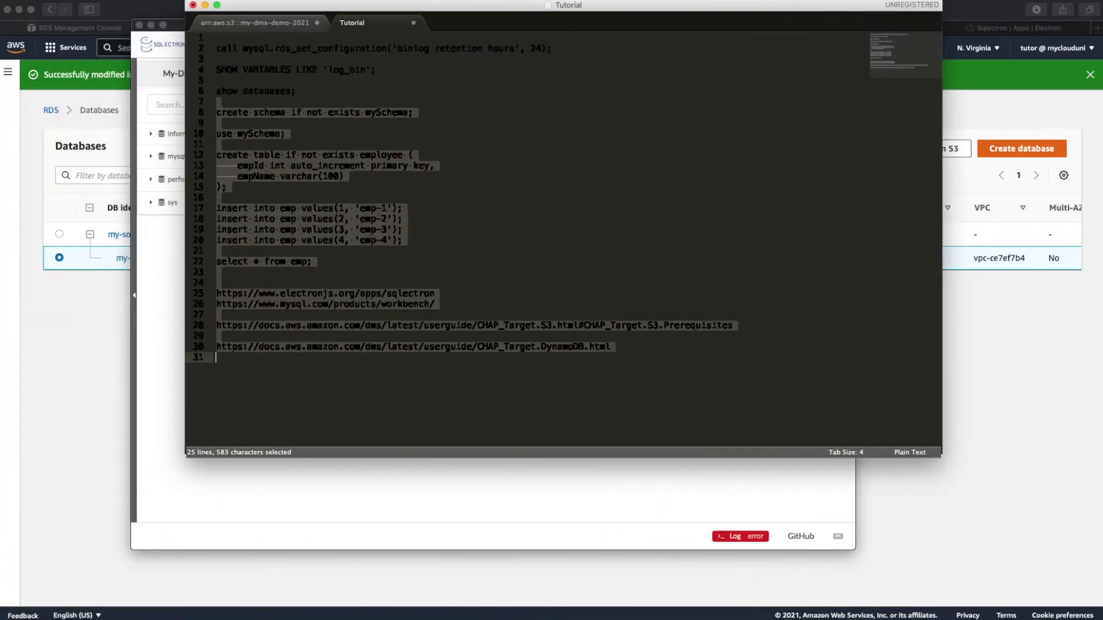
{"action": "left_click", "coordinate": [532, 81]}
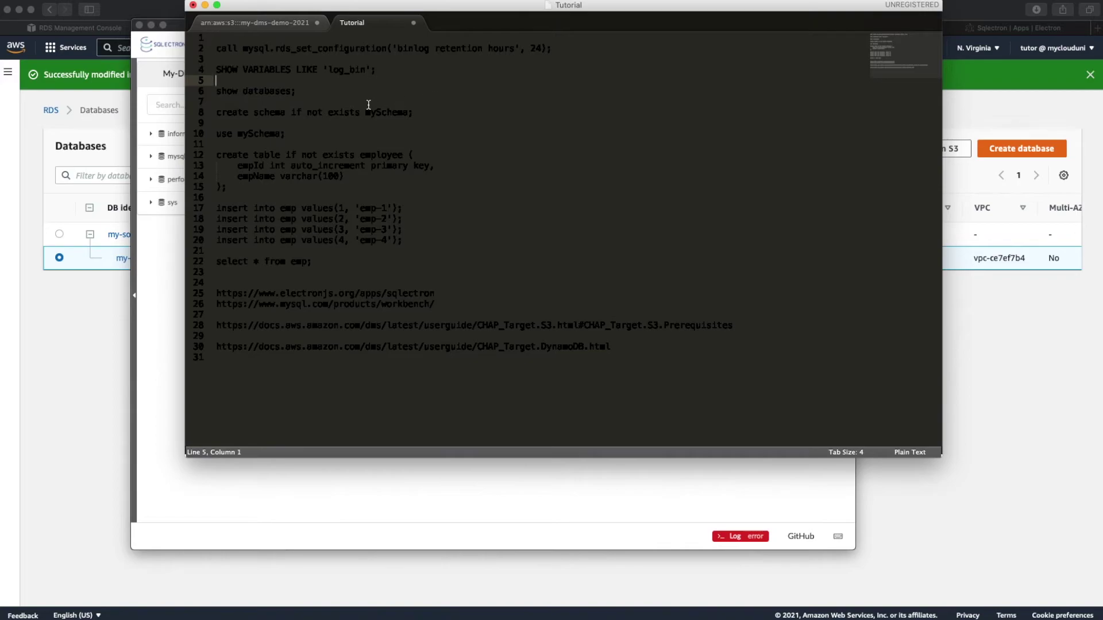
{"action": "triple_click", "coordinate": [390, 113]}
{"action": "left_click", "coordinate": [390, 112]}
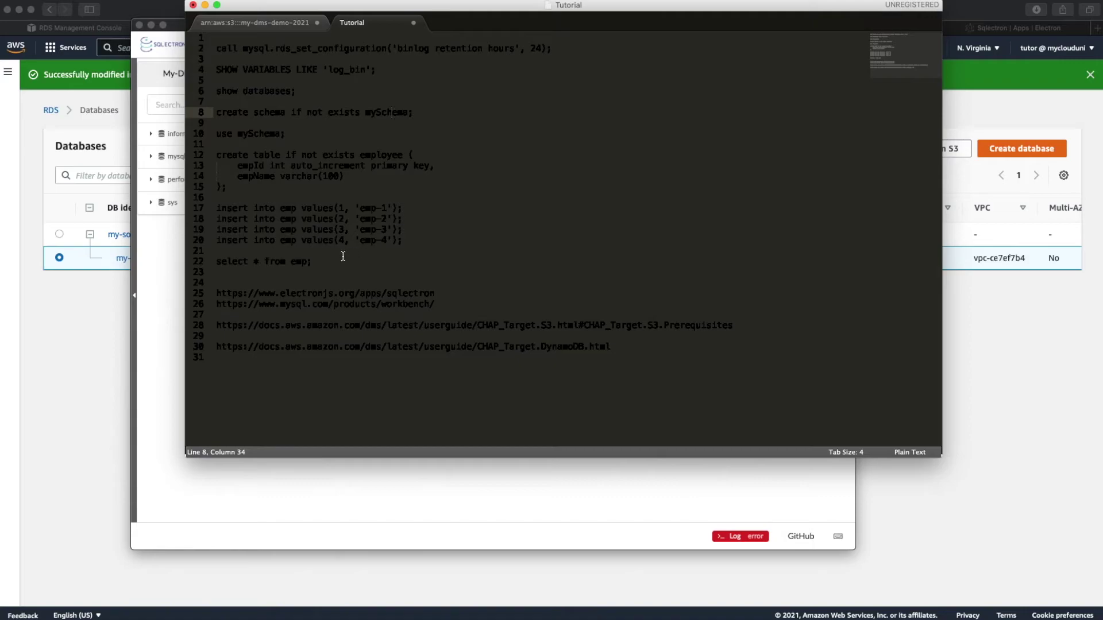
{"action": "left_click_drag", "start_coordinate": [332, 261], "coordinate": [212, 107]}
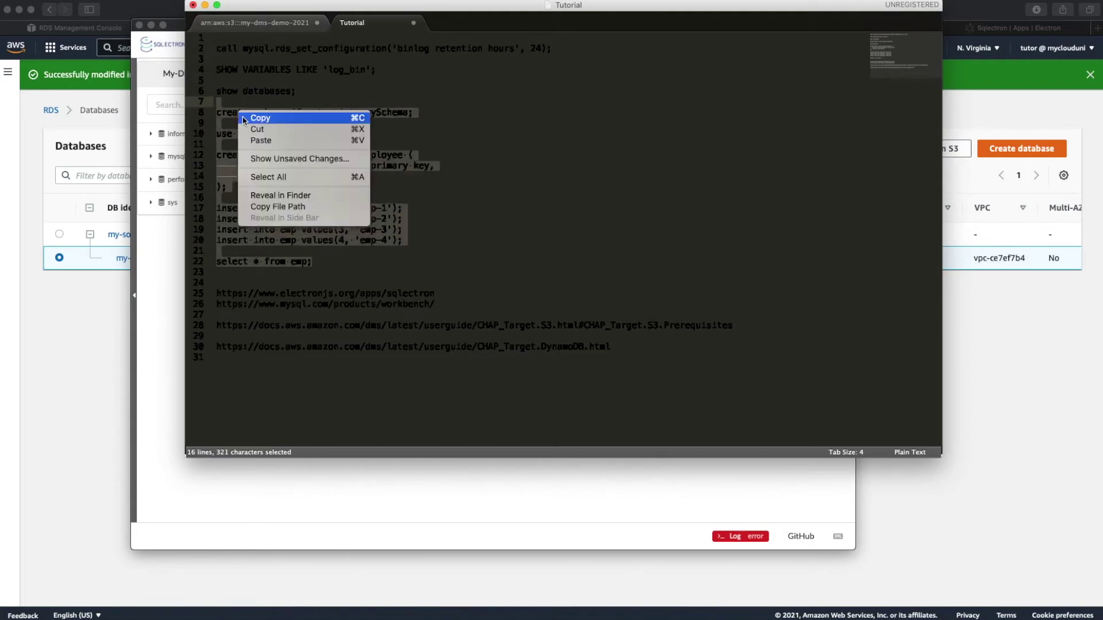
{"action": "left_click", "coordinate": [257, 117]}
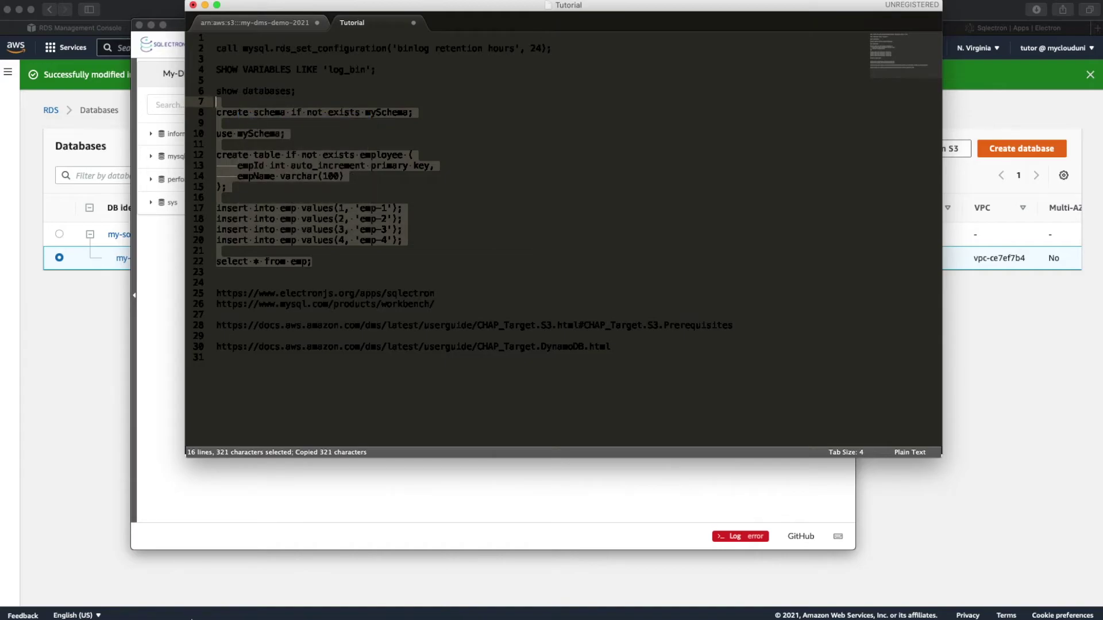
Step: Paste them into Sqlectron after the log_bin query, then refresh the RDS database list
{"action": "left_click", "coordinate": [450, 500]}
{"action": "left_click", "coordinate": [458, 187]}
{"action": "key", "text": "Return"}
{"action": "key", "text": "Return"}
{"action": "key", "text": "super+v"}
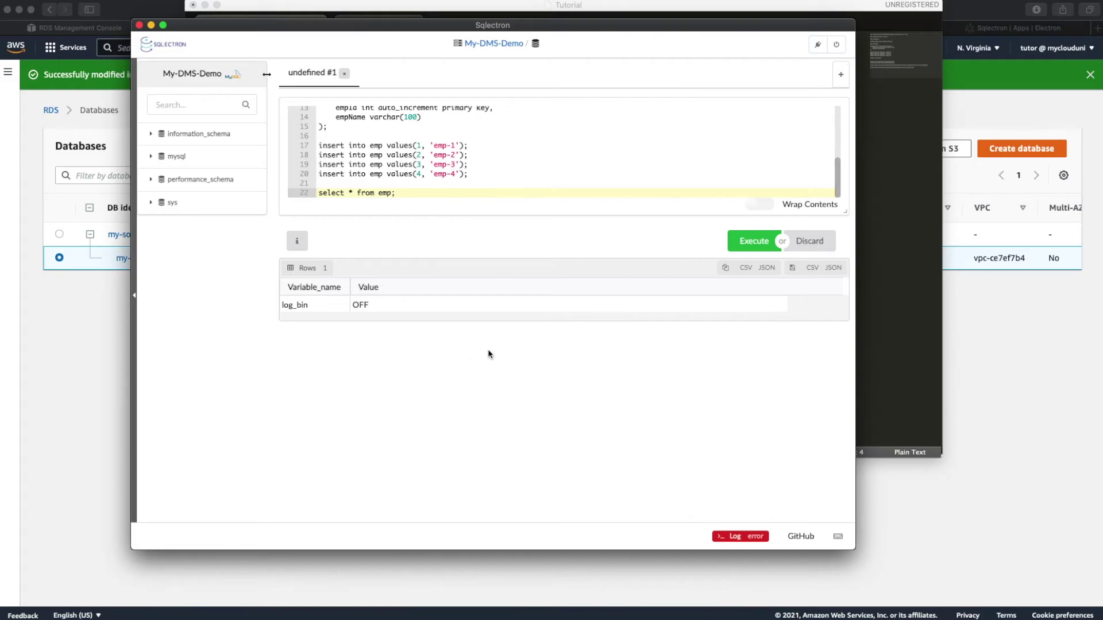
{"action": "left_click", "coordinate": [1026, 361]}
{"action": "left_click", "coordinate": [730, 150]}
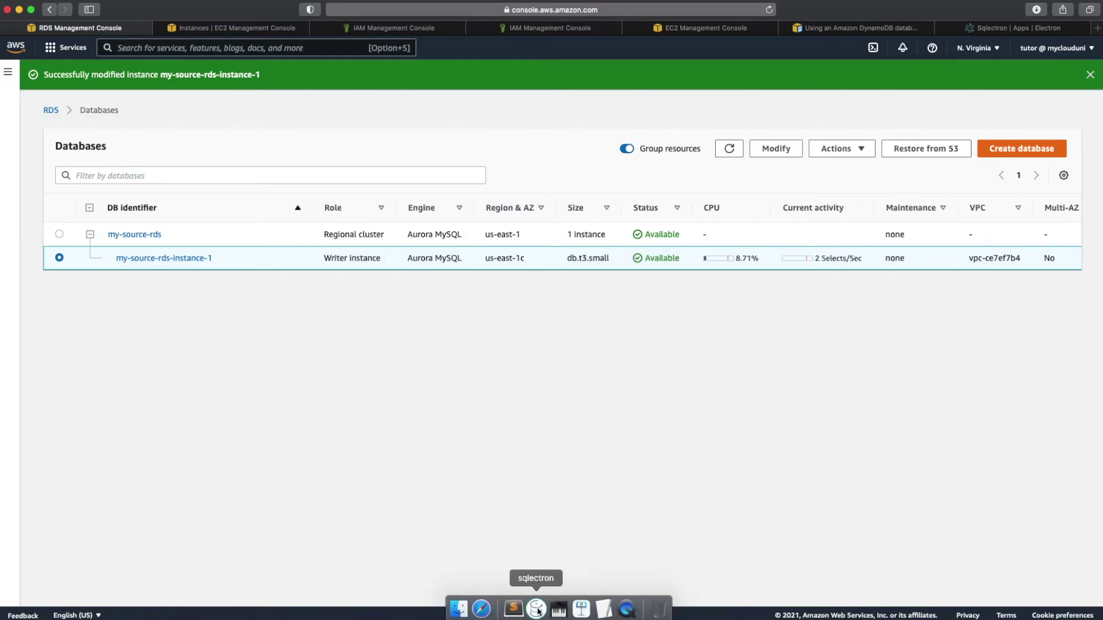
Step: Maximize Sqlectron, confirm log_bin is now ON, and create the mySchema schema
{"action": "left_click", "coordinate": [583, 608]}
{"action": "scroll", "coordinate": [406, 178], "scroll_direction": "up", "scroll_amount": 5}
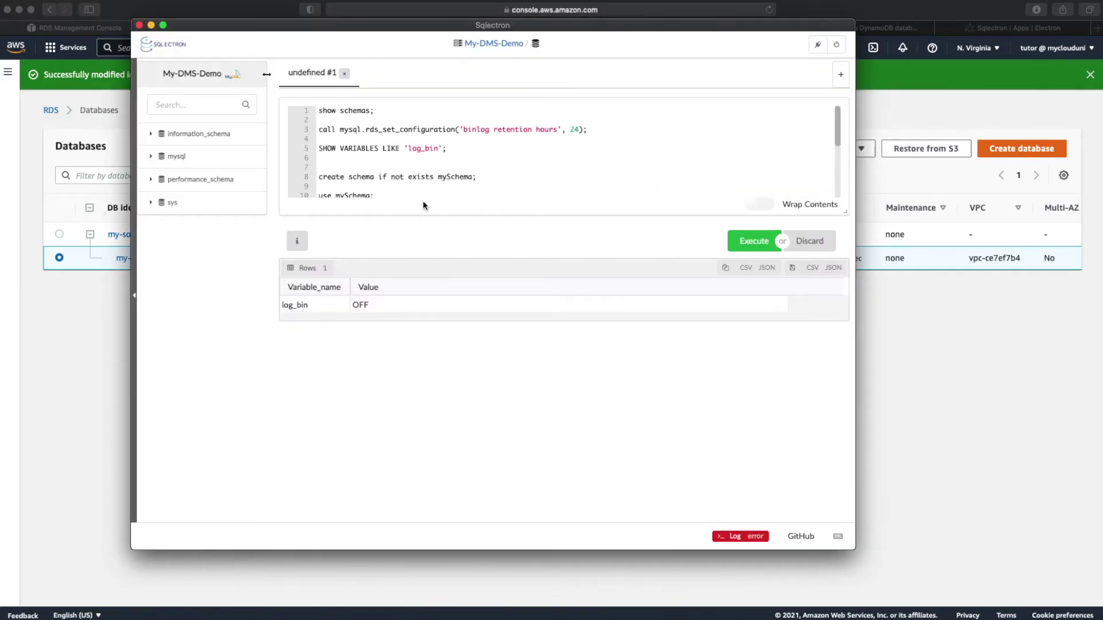
{"action": "double_click", "coordinate": [435, 25]}
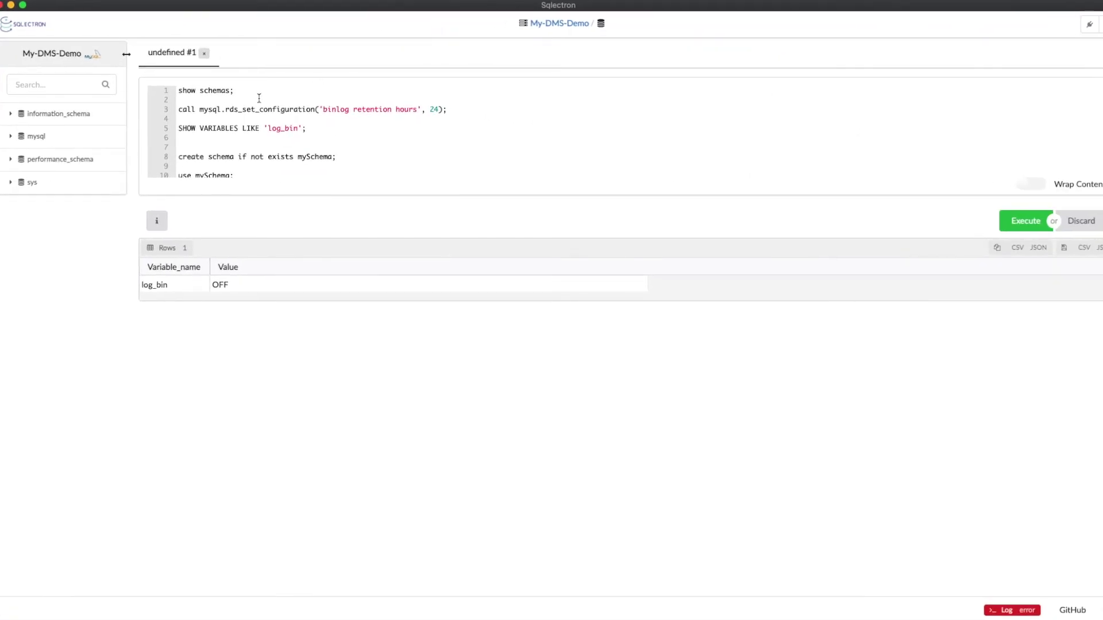
{"action": "left_click_drag", "start_coordinate": [179, 130], "coordinate": [241, 138]}
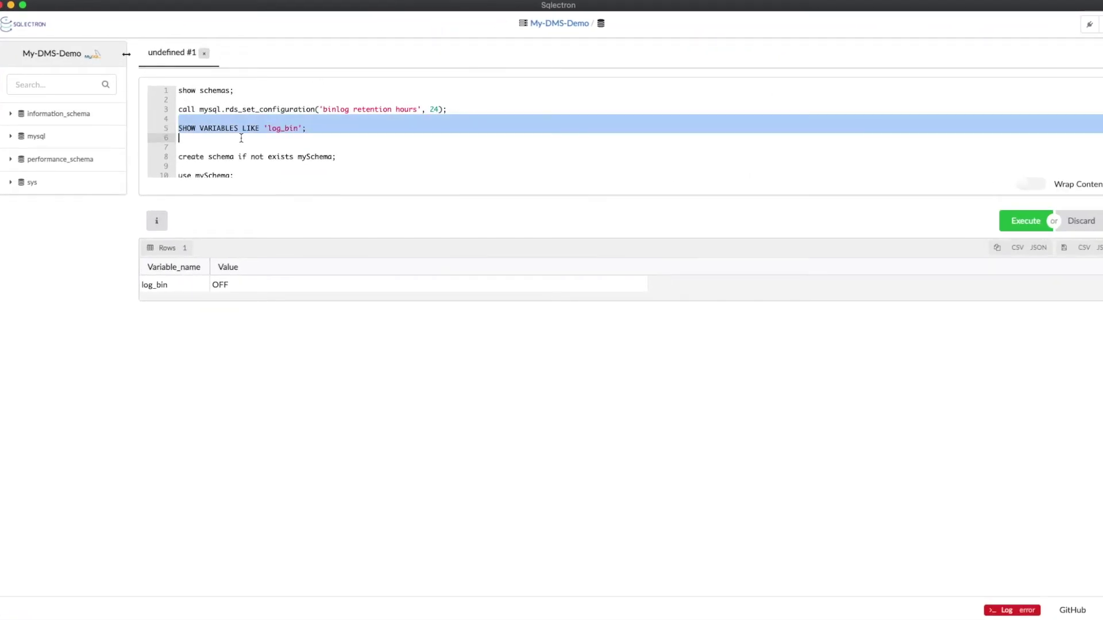
{"action": "left_click", "coordinate": [1026, 227]}
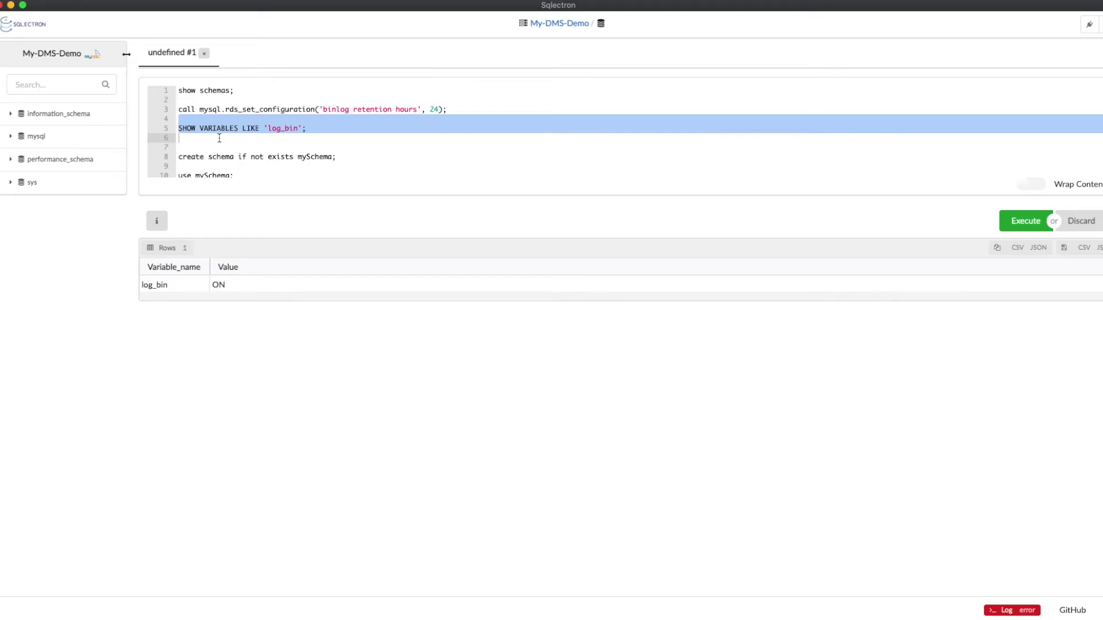
{"action": "key", "text": "Down"}
{"action": "key", "text": "Down"}
{"action": "key", "text": "Down"}
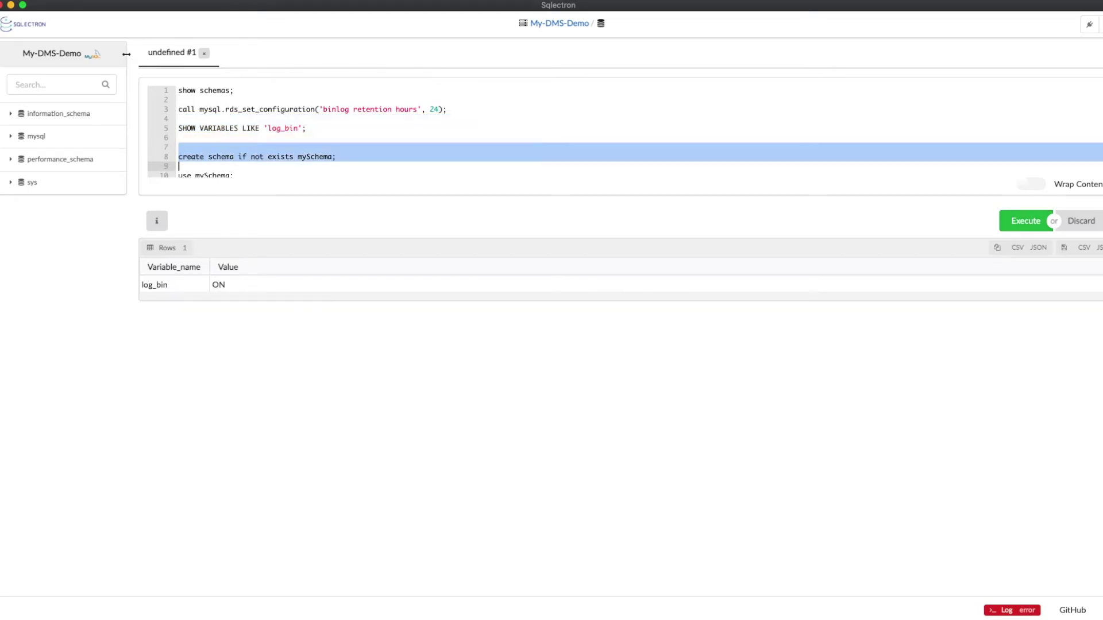
{"action": "left_click", "coordinate": [1015, 224]}
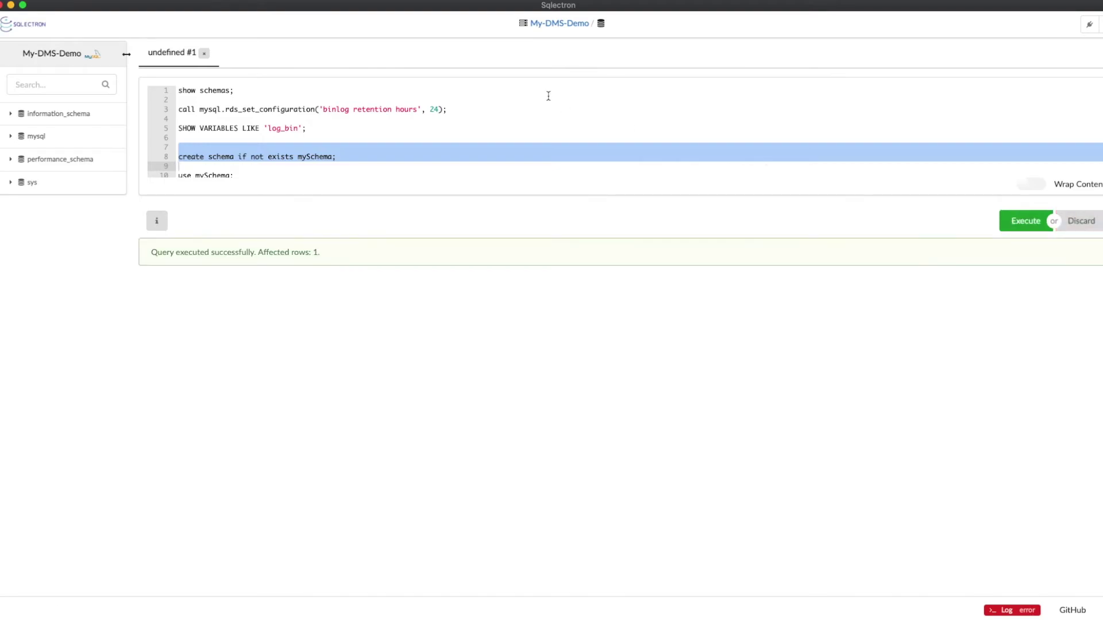
Step: Run the use mySchema, create table and insert statements, which fail: table 'mySchema.emp' doesn't exist
{"action": "scroll", "coordinate": [385, 167], "scroll_direction": "down", "scroll_amount": 4}
{"action": "scroll", "coordinate": [386, 167], "scroll_direction": "up", "scroll_amount": 2}
{"action": "scroll", "coordinate": [386, 167], "scroll_direction": "down", "scroll_amount": 1}
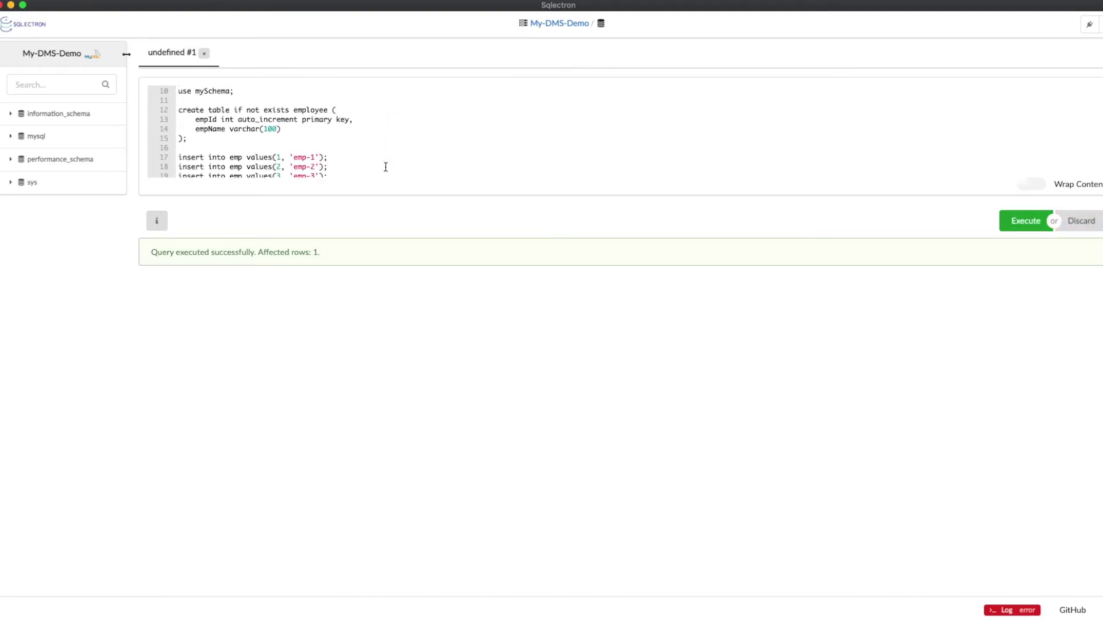
{"action": "left_click", "coordinate": [231, 90]}
{"action": "left_click_drag", "start_coordinate": [178, 91], "coordinate": [178, 173]}
{"action": "left_click_drag", "start_coordinate": [365, 166], "coordinate": [255, 173]}
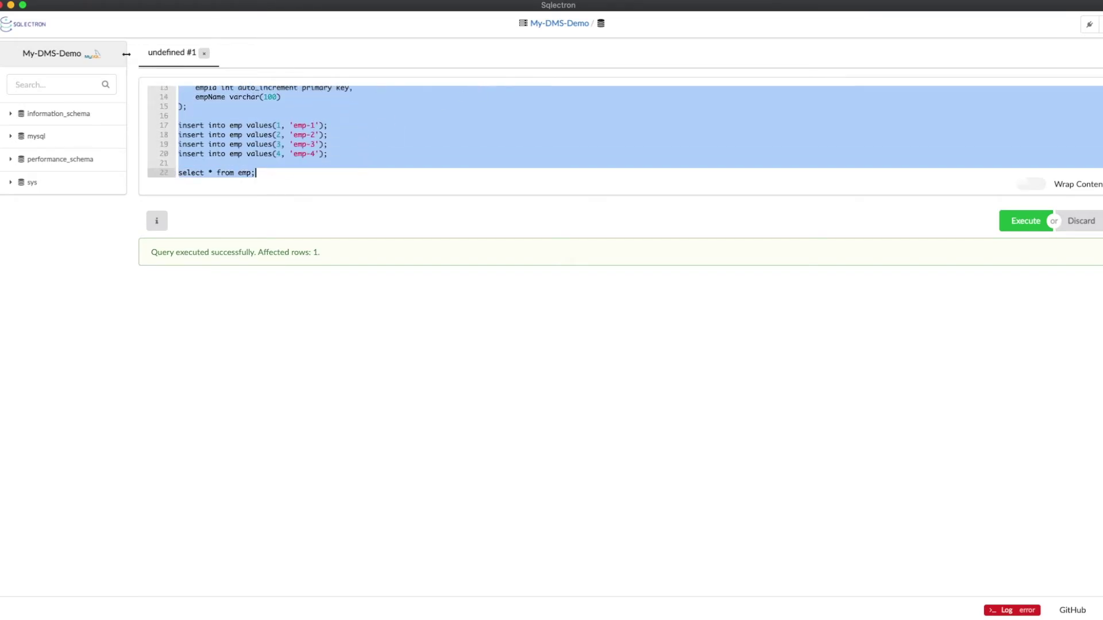
{"action": "key", "text": "ctrl+Return"}
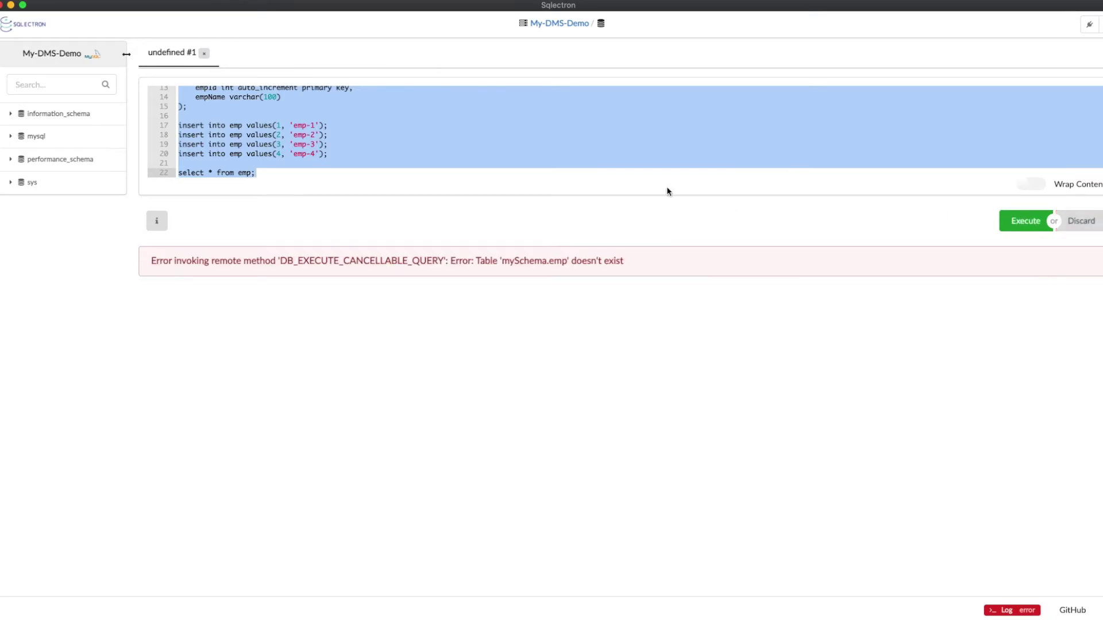
{"action": "left_click", "coordinate": [600, 149]}
{"action": "scroll", "coordinate": [600, 149], "scroll_direction": "up", "scroll_amount": 5}
{"action": "scroll", "coordinate": [600, 148], "scroll_direction": "down", "scroll_amount": 5}
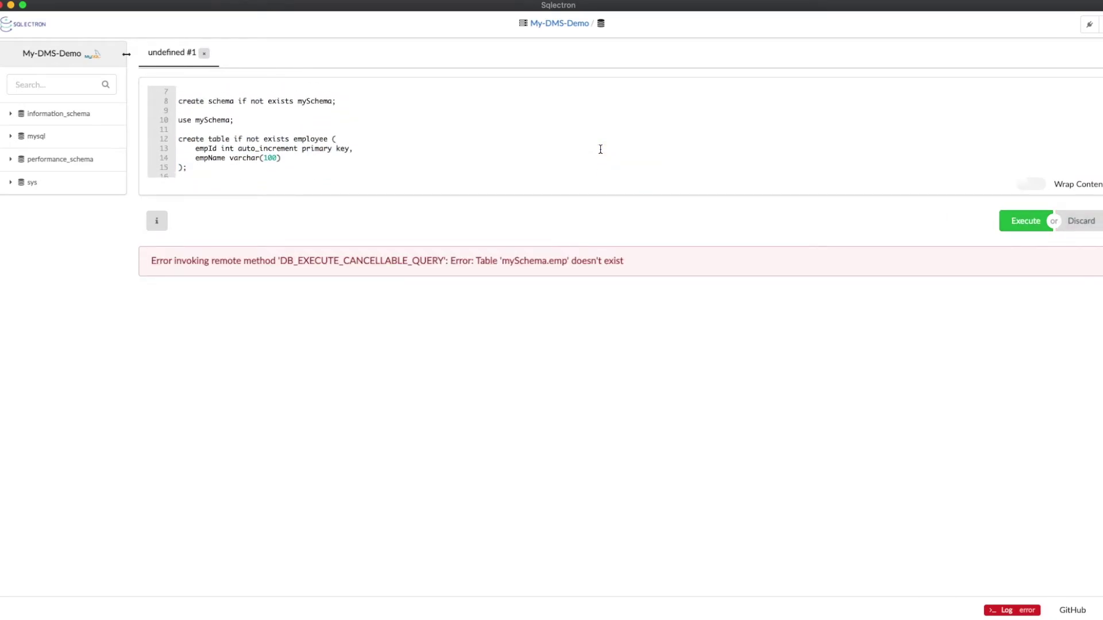
{"action": "scroll", "coordinate": [601, 149], "scroll_direction": "up", "scroll_amount": 1}
Step: Change the table name emp to employee in the four inserts and the select query
{"action": "left_click", "coordinate": [243, 148]}
{"action": "type", "text": "loyee values(1, 'emp-1');"}
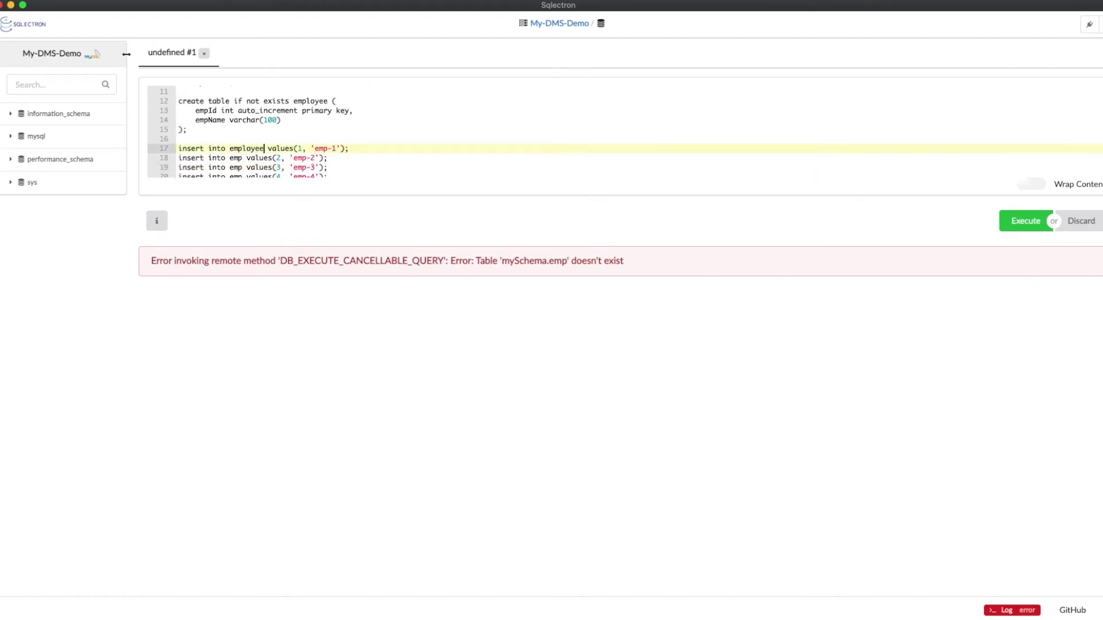
{"action": "left_click", "coordinate": [260, 158]}
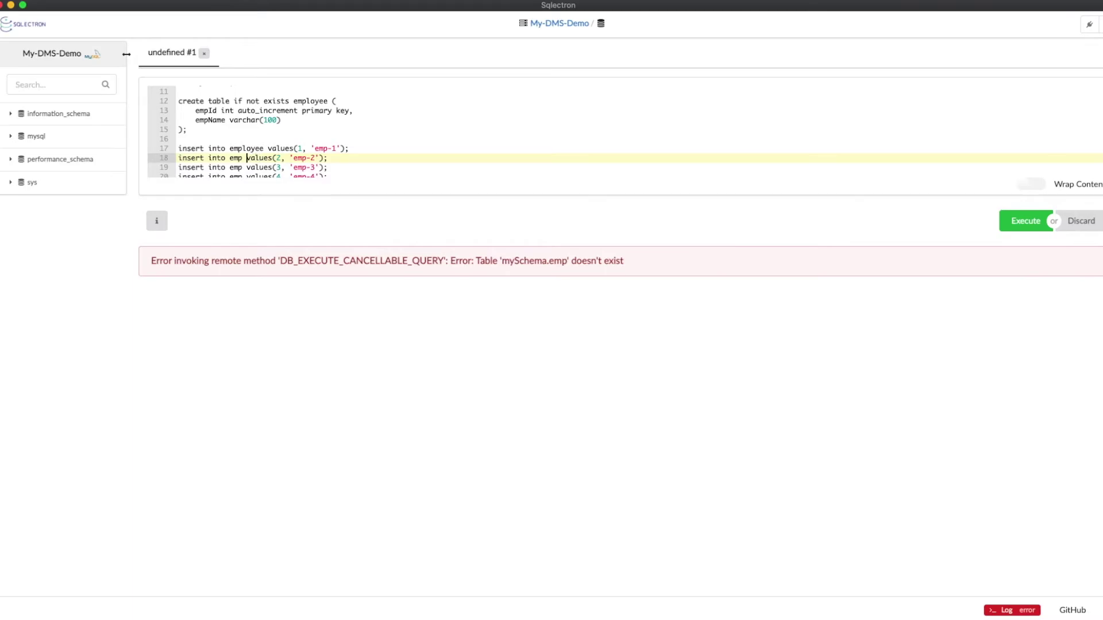
{"action": "type", "text": "loyee"}
{"action": "key", "text": "Down"}
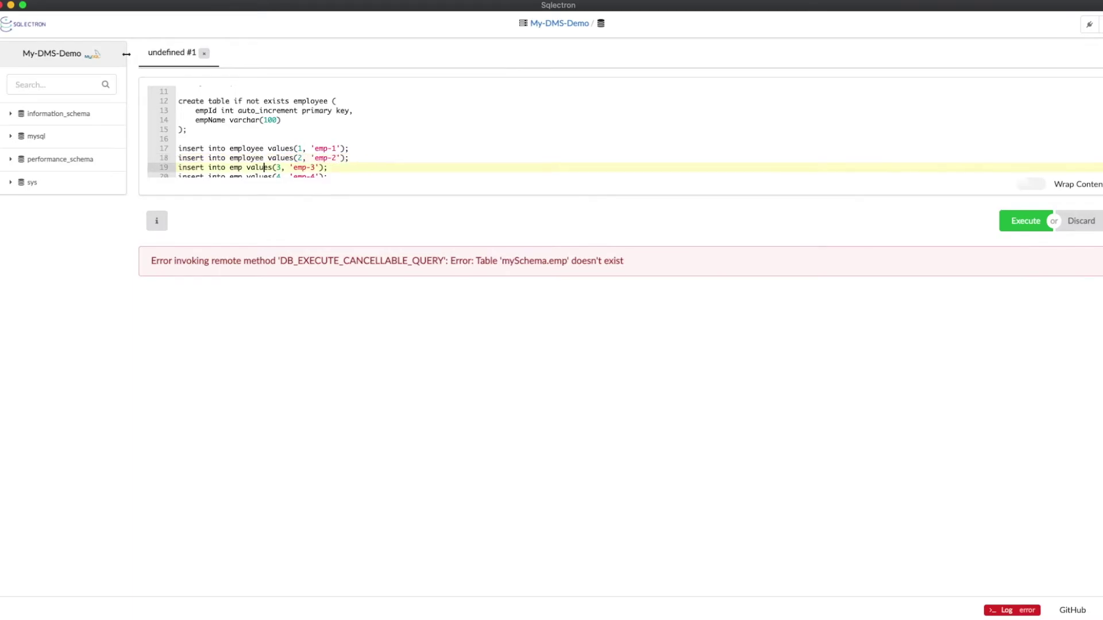
{"action": "type", "text": "loyee"}
{"action": "key", "text": "Down"}
{"action": "type", "text": "loyee"}
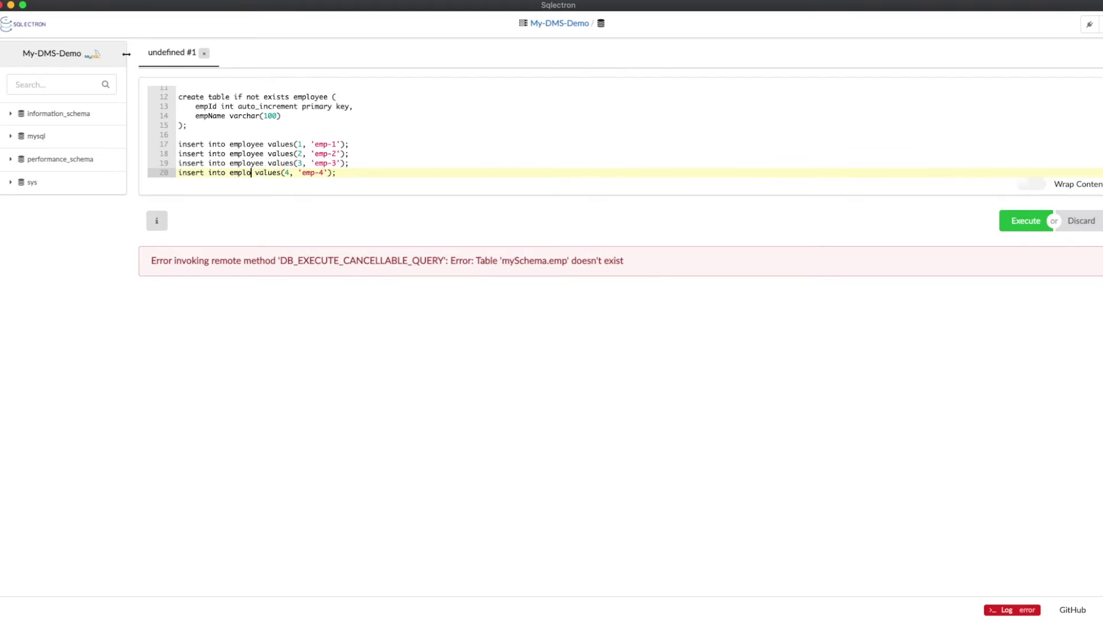
{"action": "key", "text": "Down"}
{"action": "key", "text": "Down"}
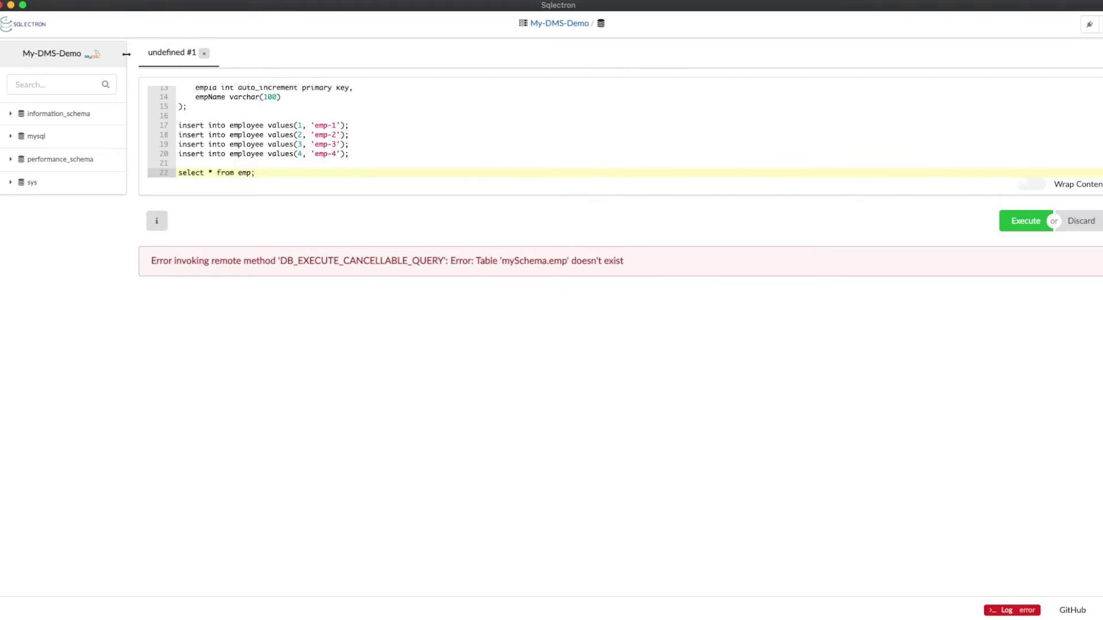
{"action": "type", "text": "loyee"}
Step: Run the corrected inserts and select, returning rows emp-1 through emp-4
{"action": "key", "text": "Up"}
{"action": "key", "text": "Up"}
{"action": "key", "text": "Up"}
{"action": "key", "text": "Up"}
{"action": "key", "text": "Up"}
{"action": "key", "text": "Up"}
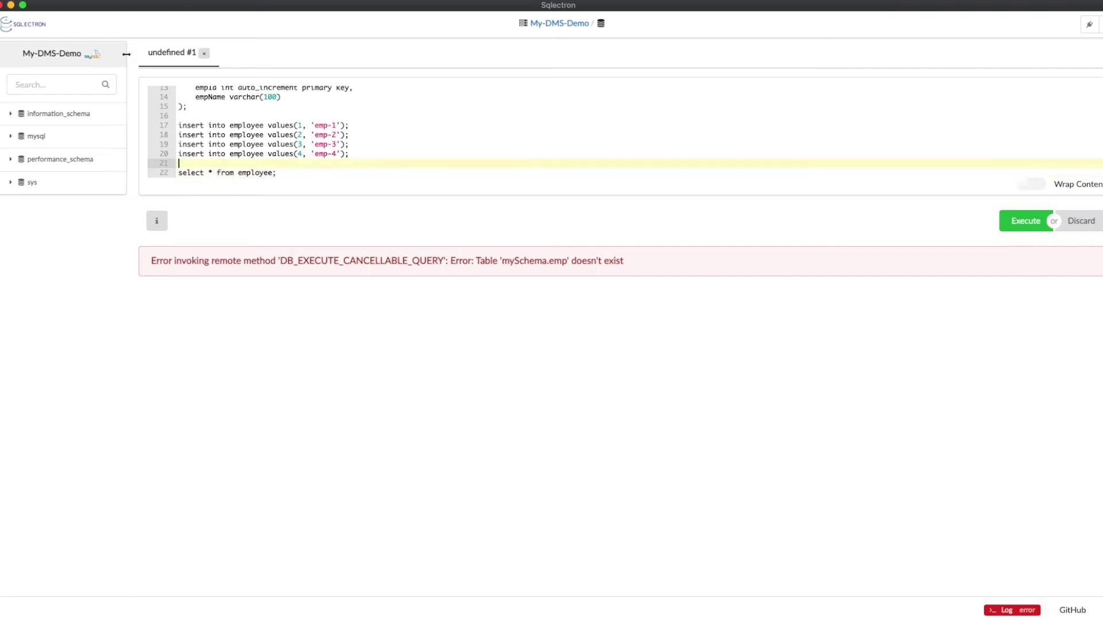
{"action": "key", "text": "shift+Down"}
{"action": "key", "text": "shift+Down"}
{"action": "key", "text": "shift+Down"}
{"action": "key", "text": "shift+Down"}
{"action": "key", "text": "shift+Down"}
{"action": "key", "text": "shift+Down"}
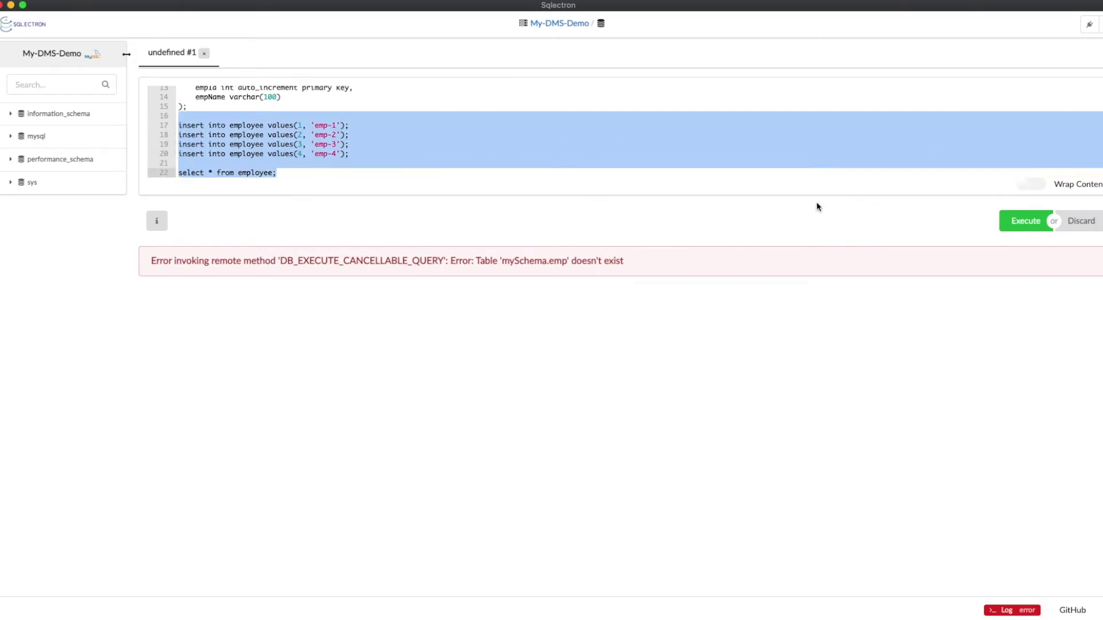
{"action": "left_click", "coordinate": [1033, 221]}
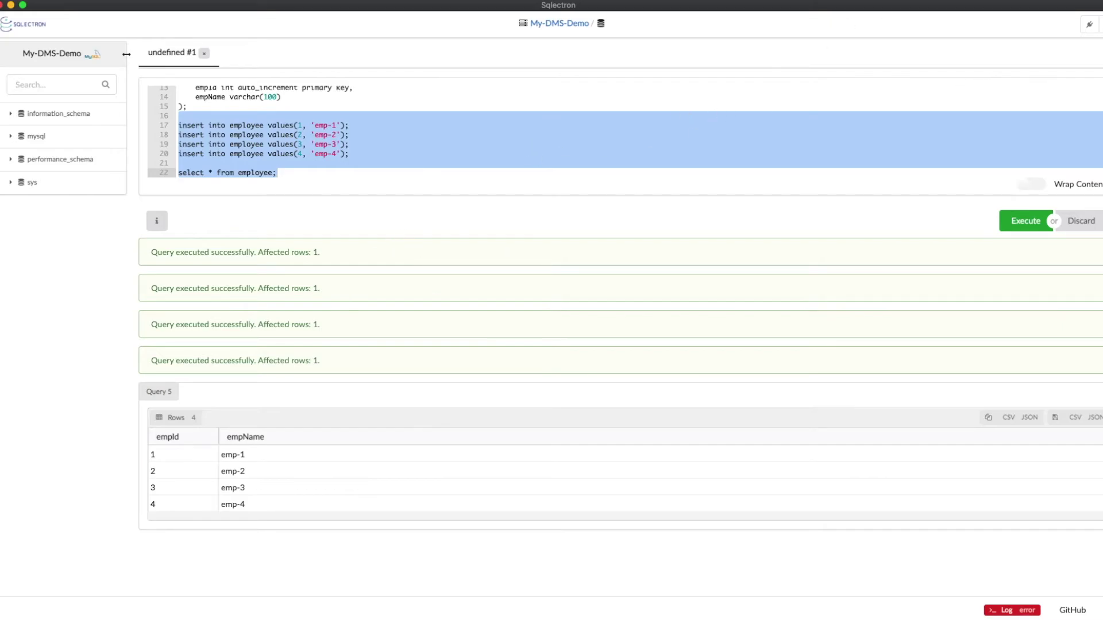
{"action": "left_click_drag", "start_coordinate": [980, 9], "coordinate": [976, 187]}
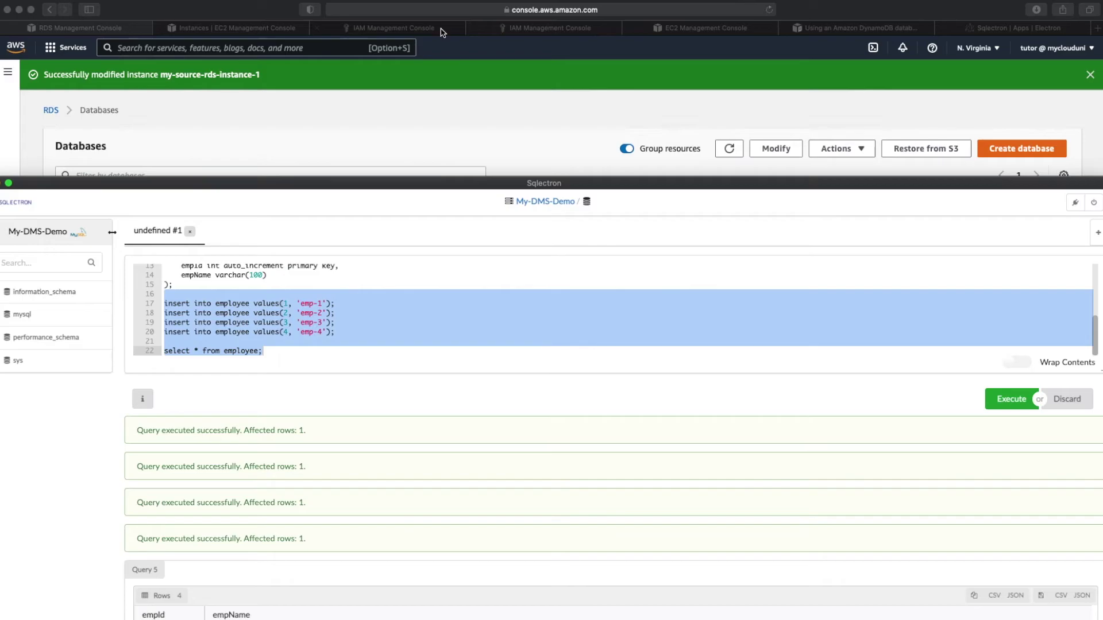
Step: Search 'dms', go to Database migration tasks and start a new migration task
{"action": "left_click", "coordinate": [245, 29]}
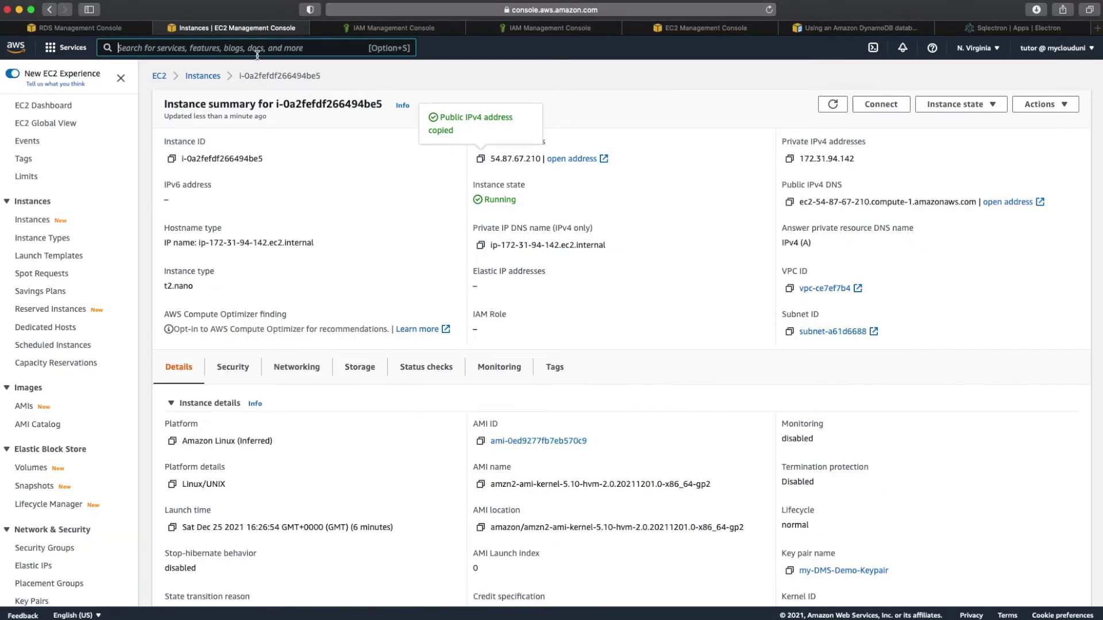
{"action": "type", "text": "dms"}
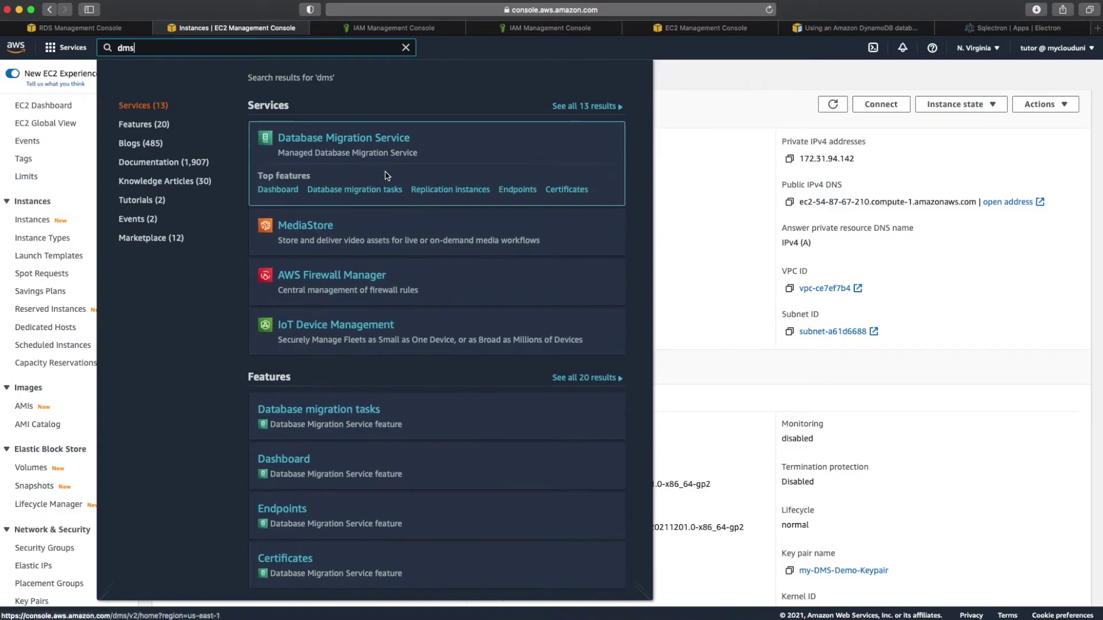
{"action": "left_click", "coordinate": [389, 140]}
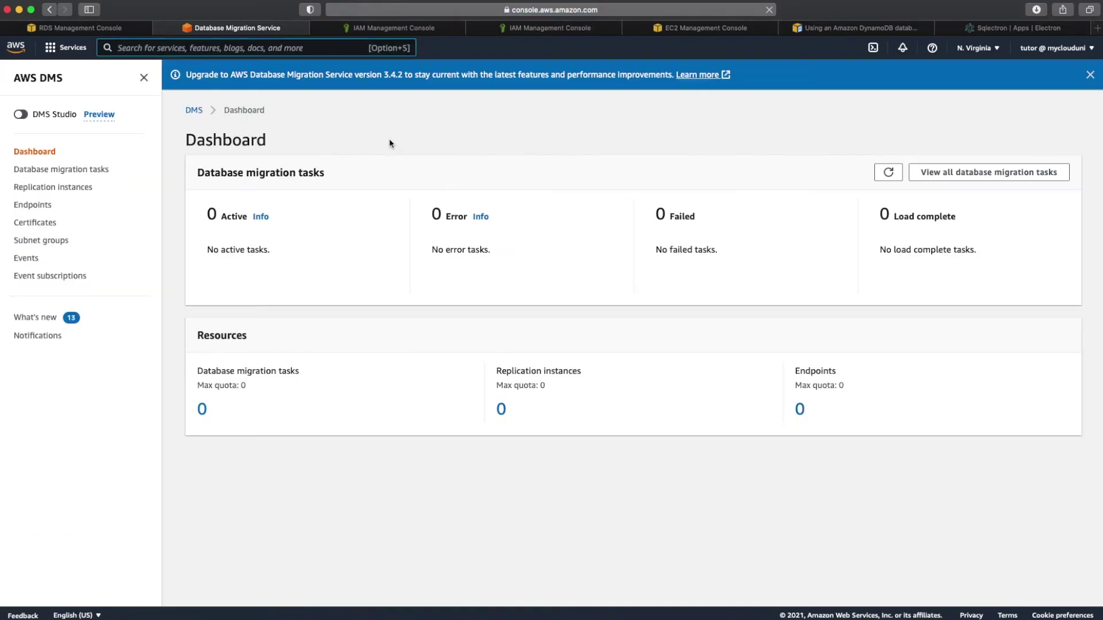
{"action": "left_click", "coordinate": [90, 173]}
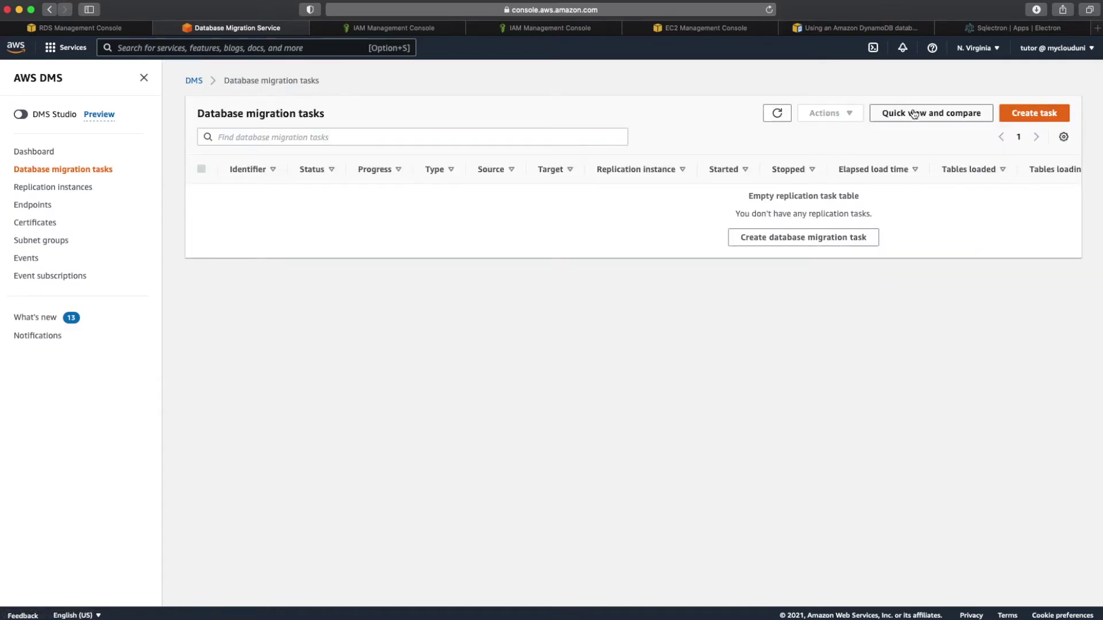
{"action": "left_click", "coordinate": [1049, 112]}
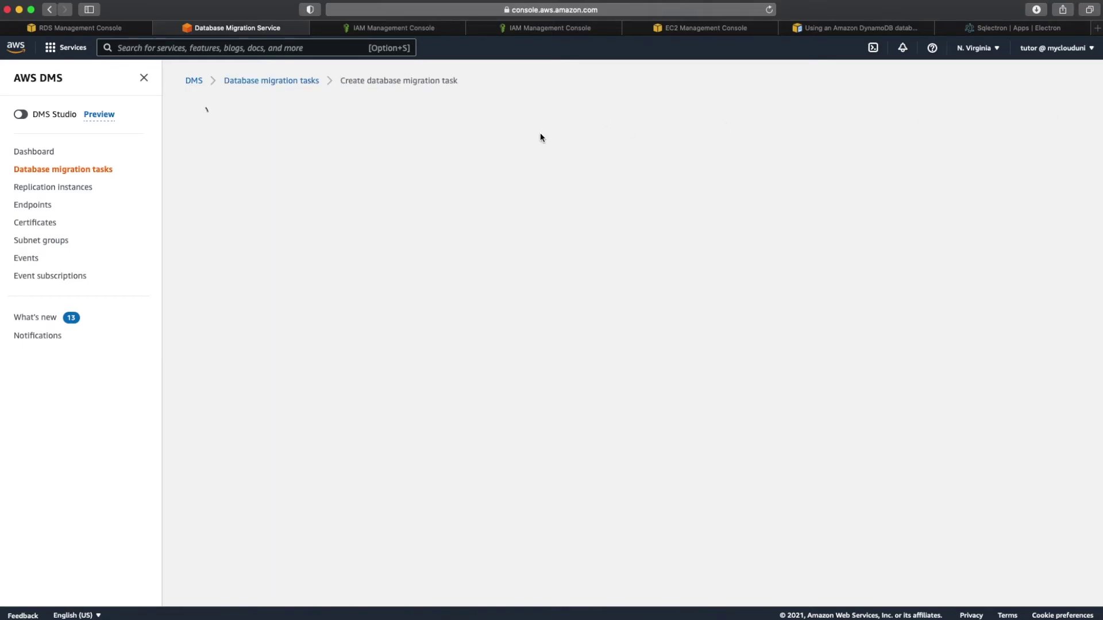
Step: Name the task mysql-s3-tas with my-dms-rep-instance, my-source-rds-instance-1 and my-s3-target-endpoint
{"action": "left_click", "coordinate": [273, 199]}
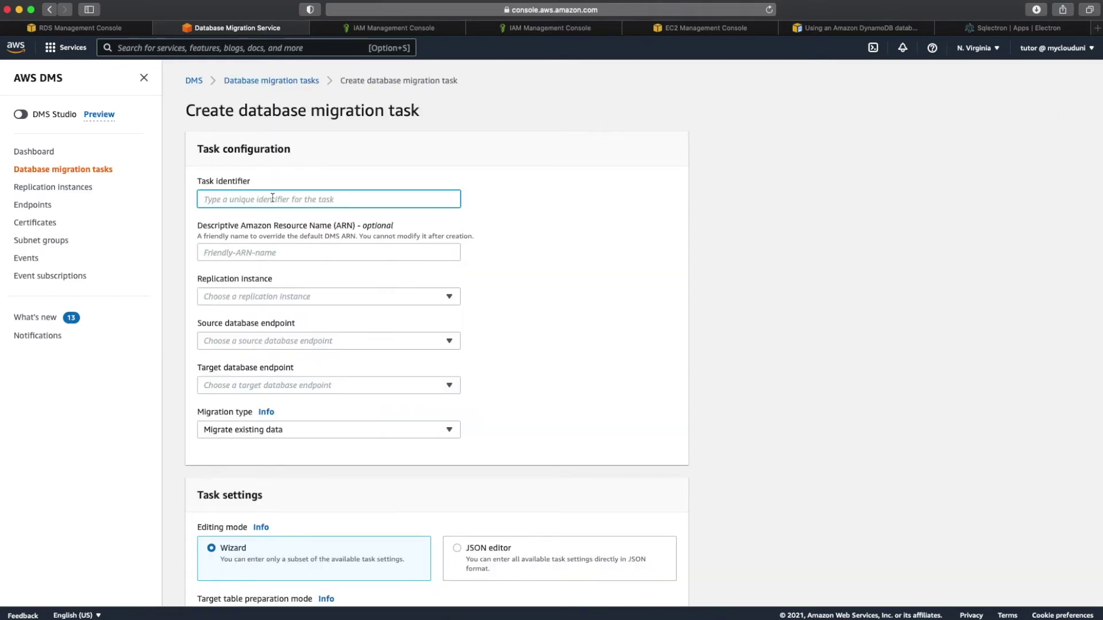
{"action": "type", "text": "mysq"}
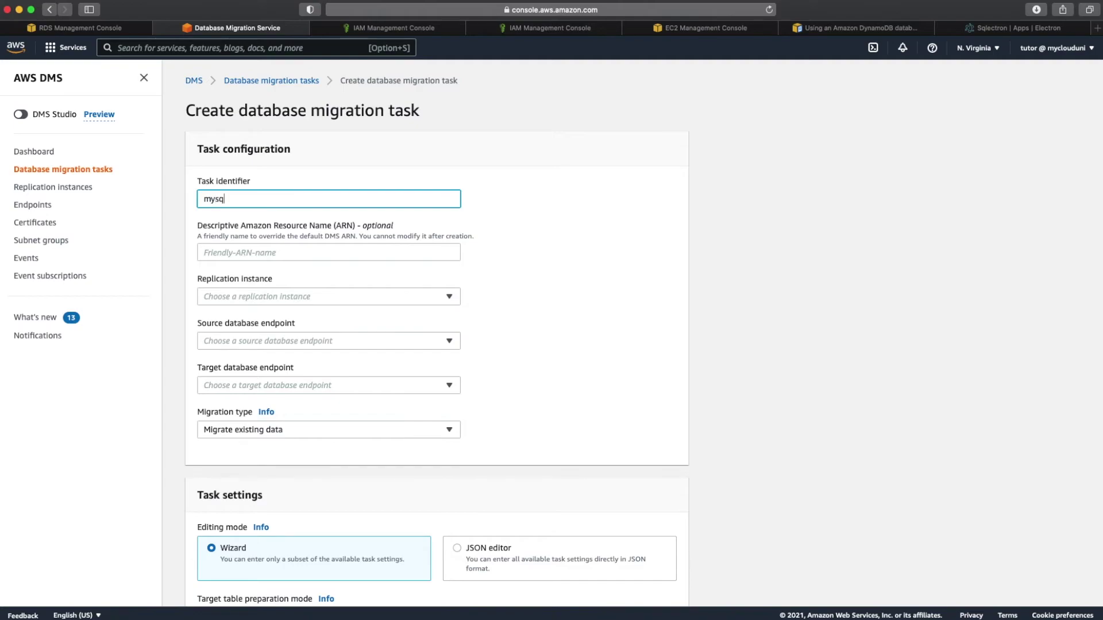
{"action": "type", "text": "l-s3-tas"}
{"action": "left_click", "coordinate": [260, 298]}
{"action": "left_click", "coordinate": [253, 332]}
{"action": "left_click", "coordinate": [253, 342]}
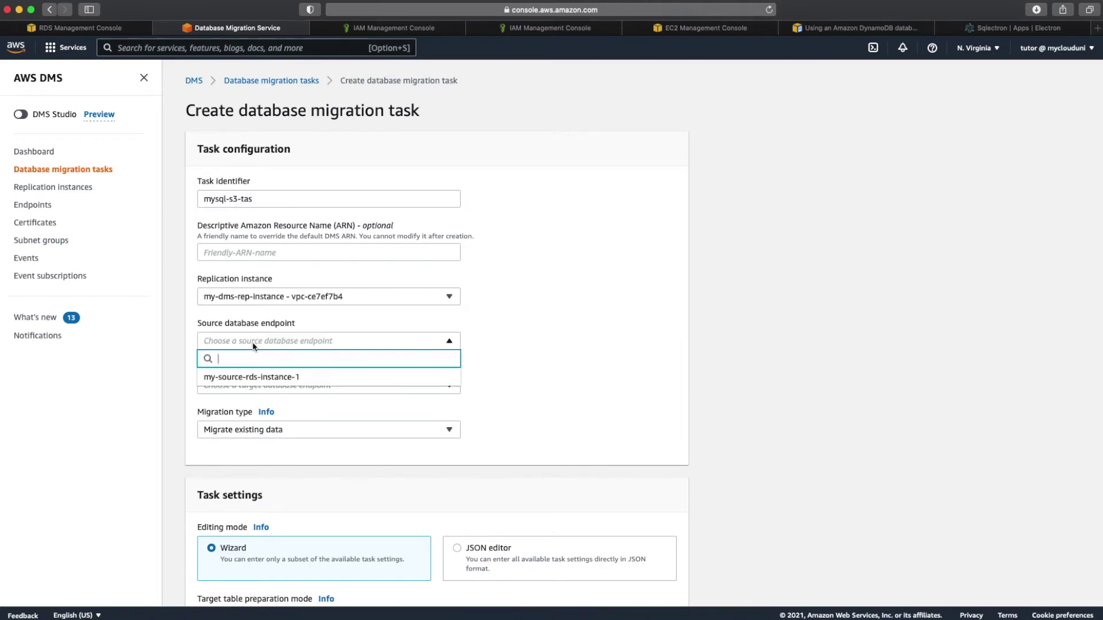
{"action": "left_click", "coordinate": [254, 374]}
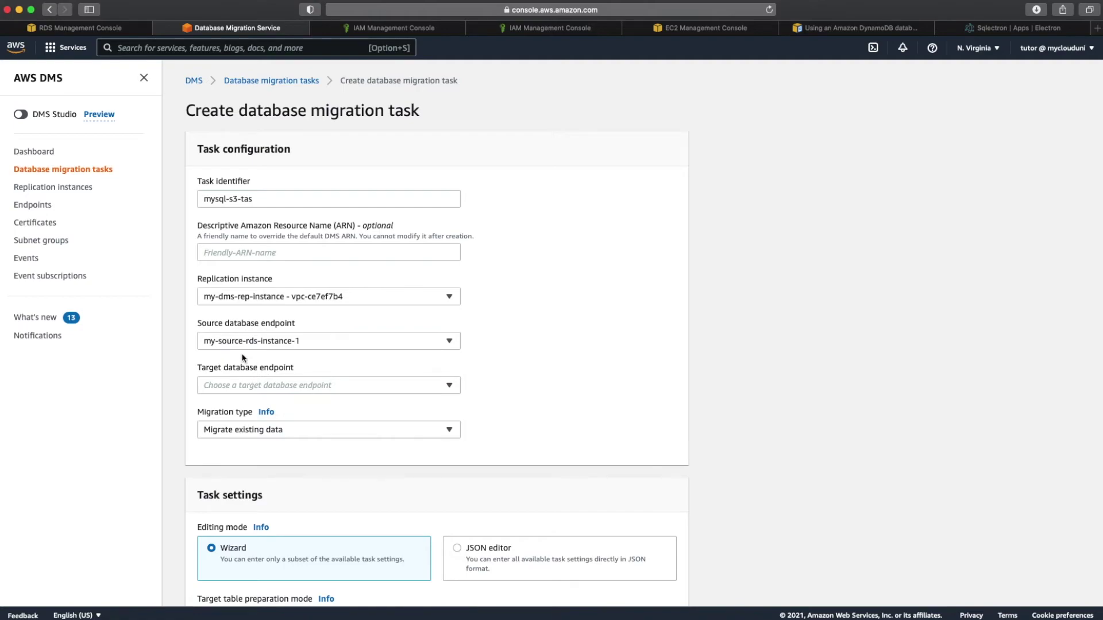
{"action": "left_click", "coordinate": [271, 388]}
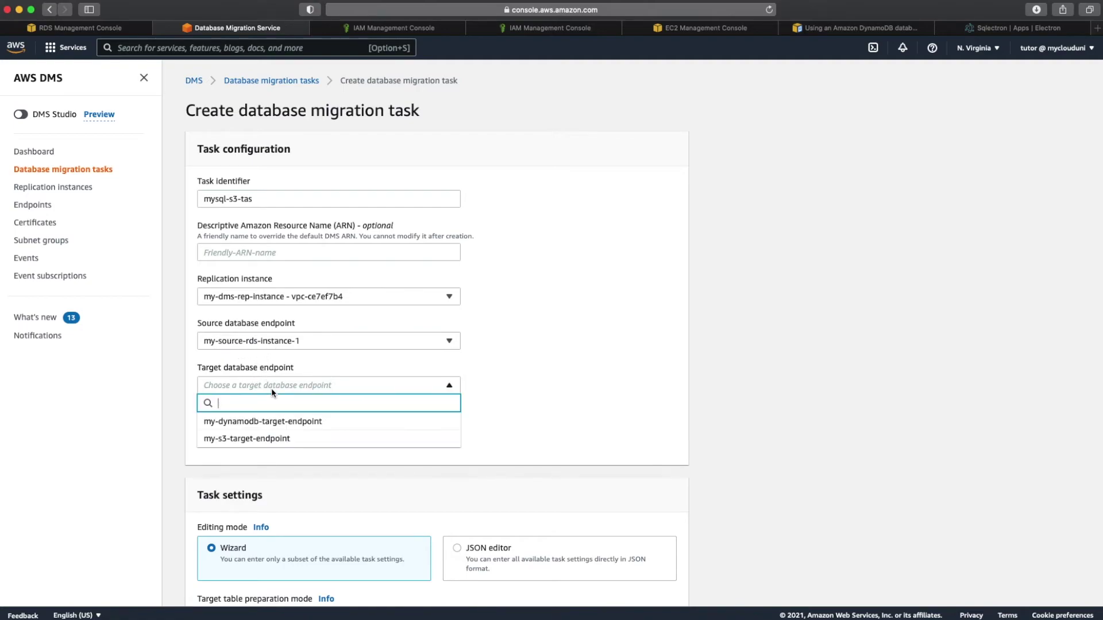
{"action": "left_click", "coordinate": [268, 439]}
Step: Set Migration type to migrate existing data and replicate ongoing changes
{"action": "left_click", "coordinate": [282, 430]}
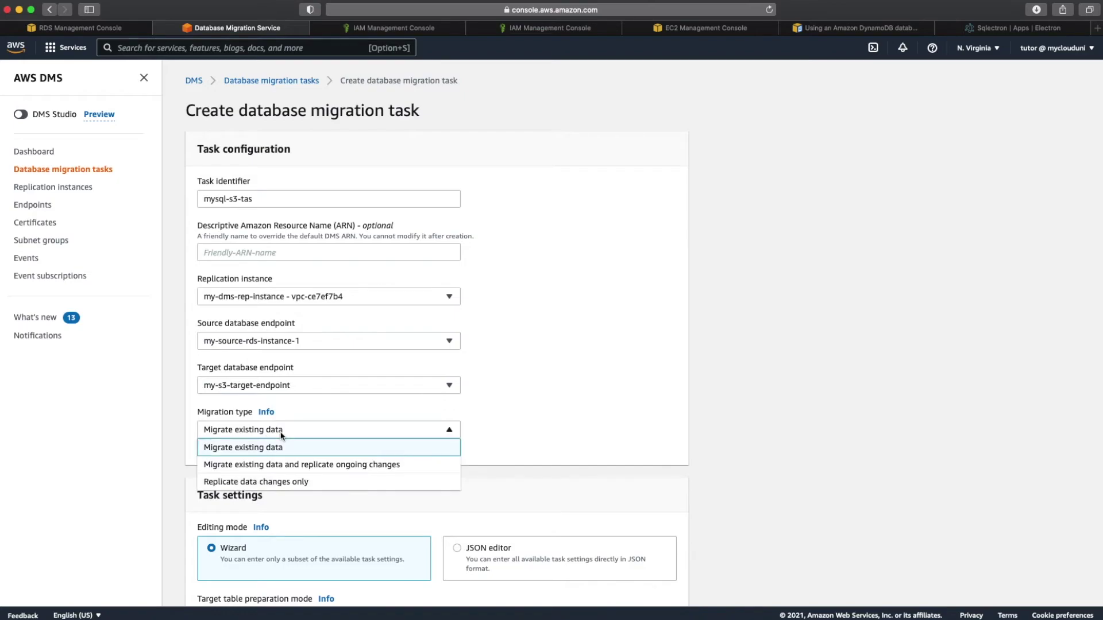
{"action": "scroll", "coordinate": [282, 436], "scroll_direction": "down", "scroll_amount": 3}
{"action": "scroll", "coordinate": [282, 436], "scroll_direction": "down", "scroll_amount": 1}
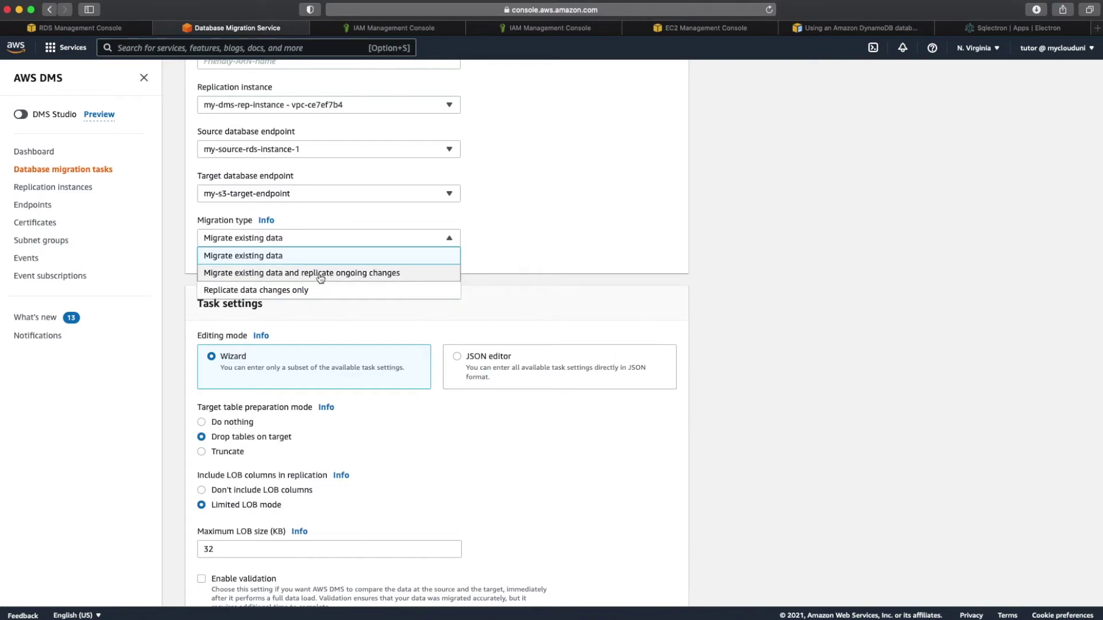
{"action": "left_click", "coordinate": [320, 274]}
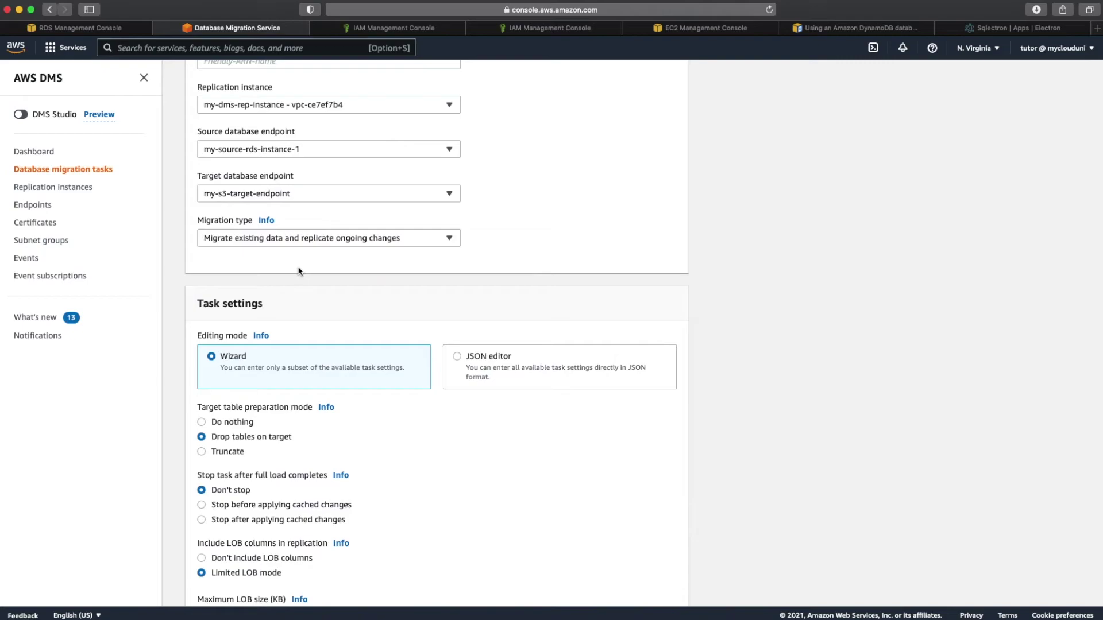
{"action": "scroll", "coordinate": [299, 271], "scroll_direction": "down", "scroll_amount": 5}
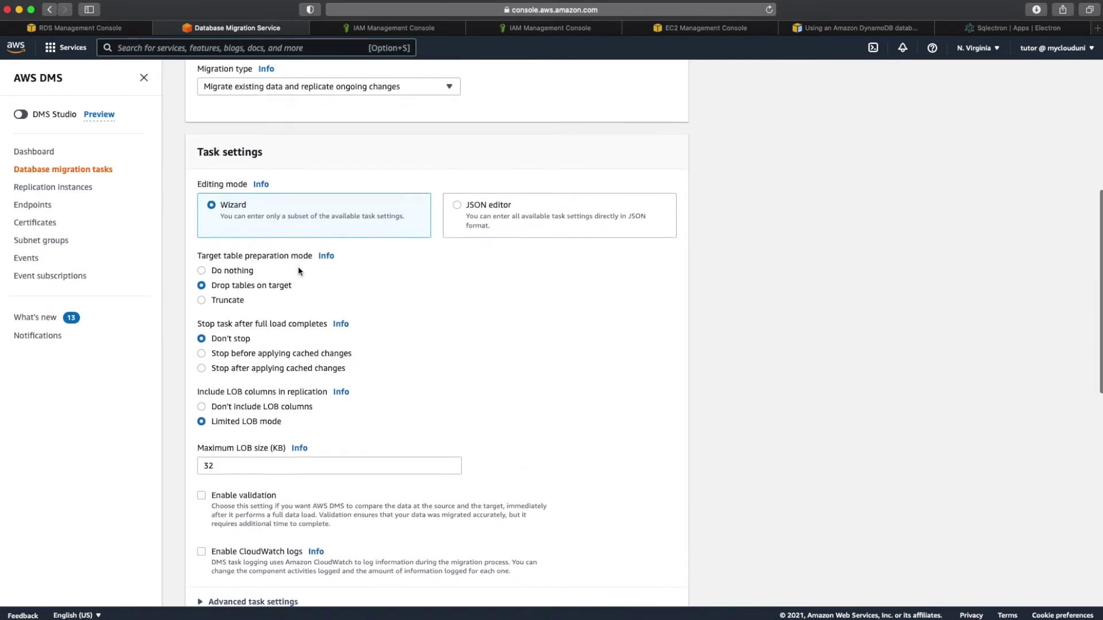
{"action": "scroll", "coordinate": [298, 271], "scroll_direction": "down", "scroll_amount": 1}
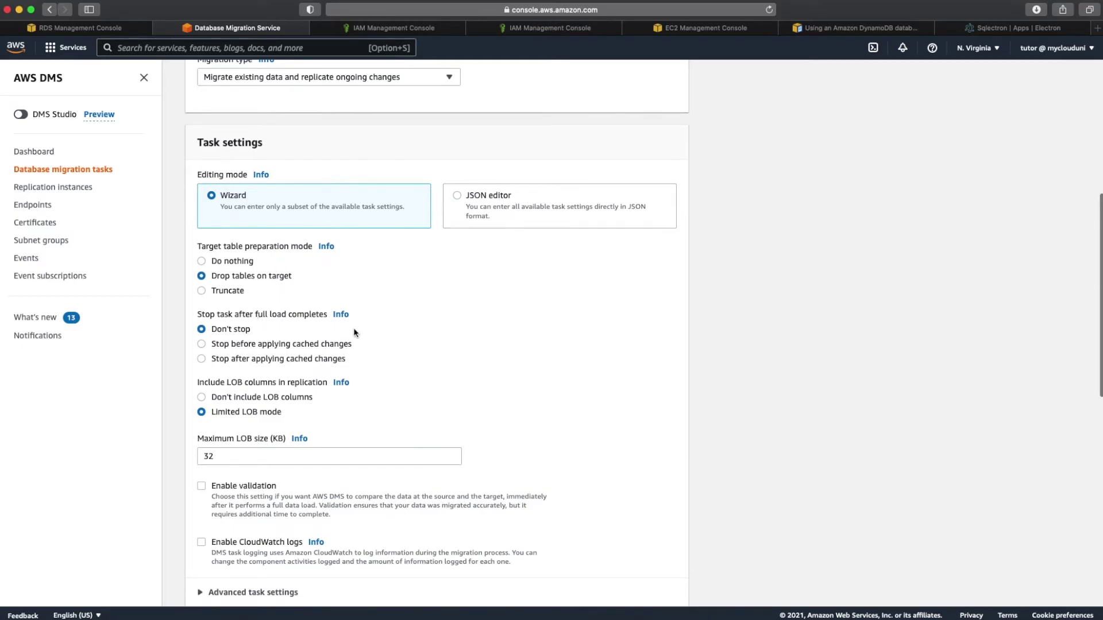
{"action": "scroll", "coordinate": [353, 332], "scroll_direction": "down", "scroll_amount": 6}
{"action": "scroll", "coordinate": [354, 332], "scroll_direction": "down", "scroll_amount": 4}
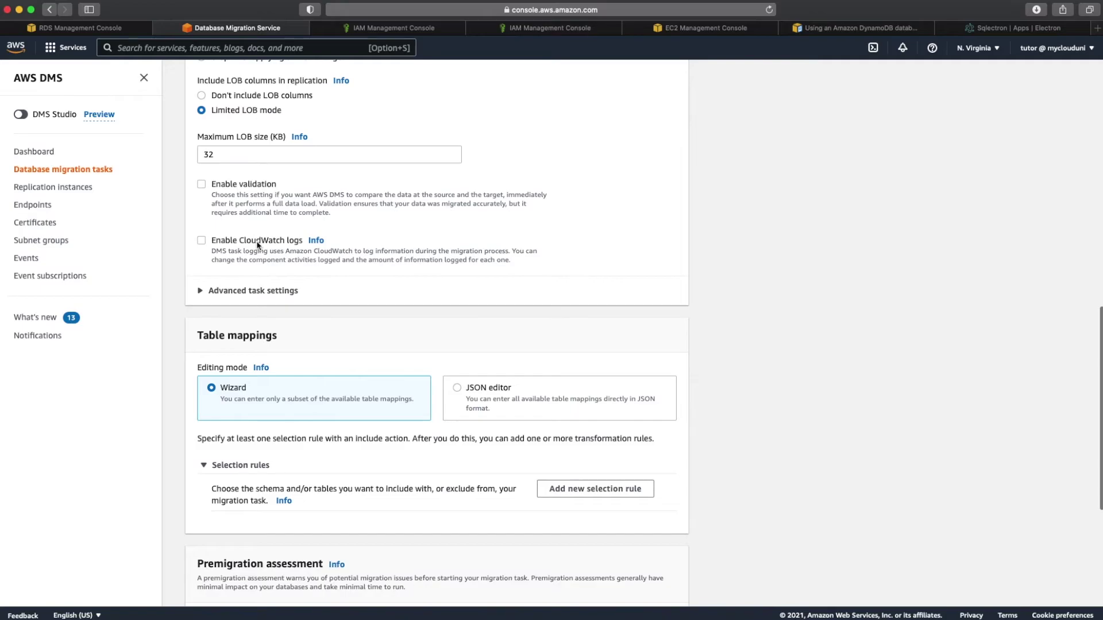
{"action": "scroll", "coordinate": [258, 245], "scroll_direction": "down", "scroll_amount": 4}
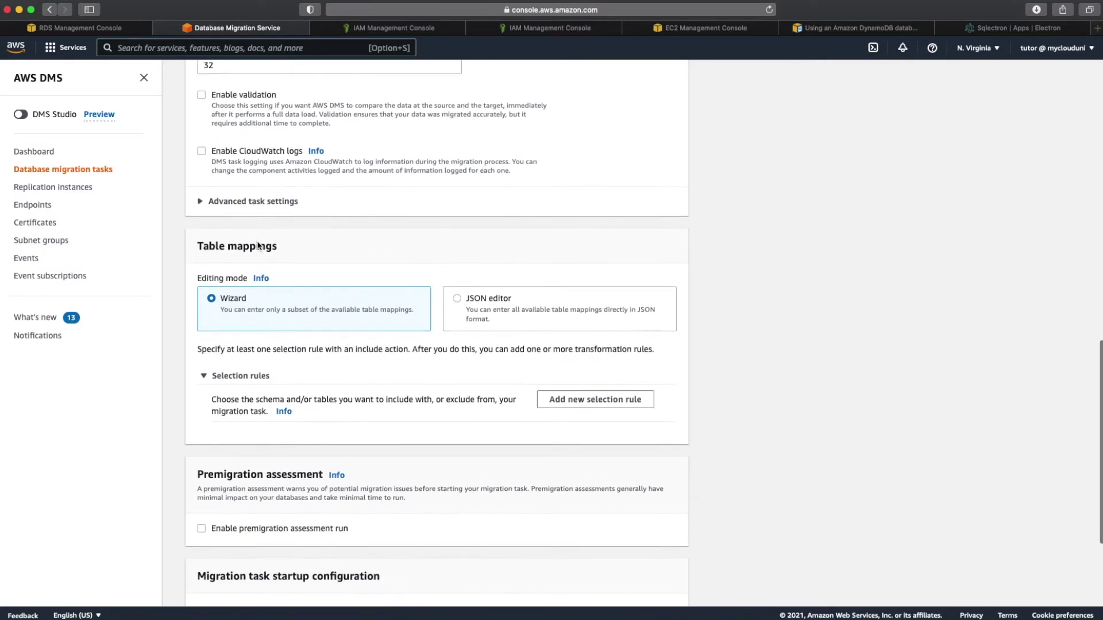
{"action": "scroll", "coordinate": [258, 245], "scroll_direction": "down", "scroll_amount": 2}
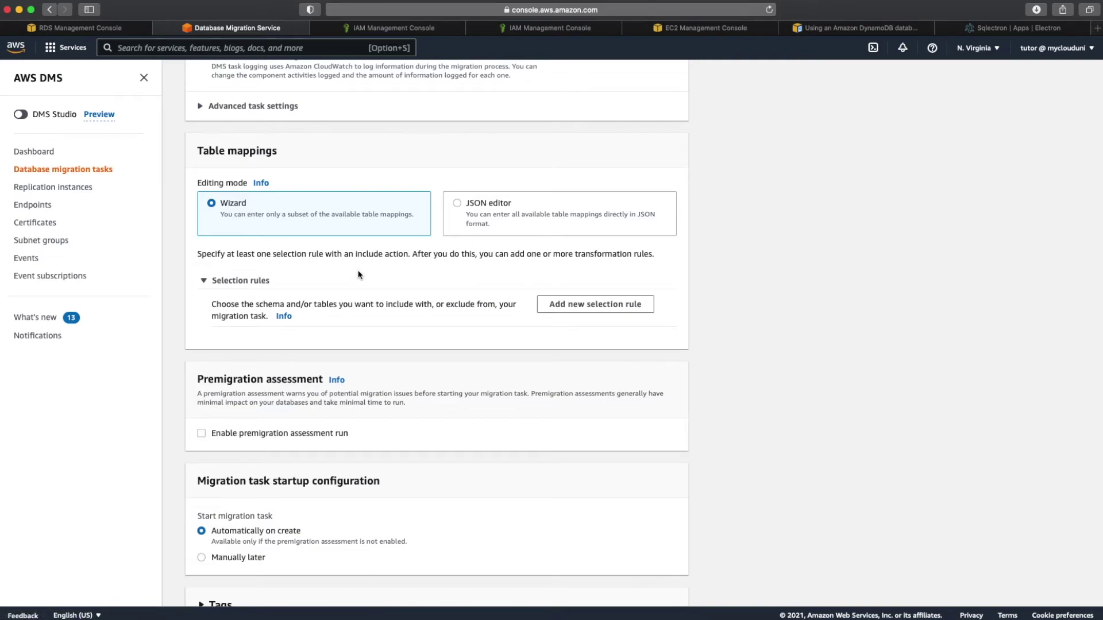
Step: Add a table selection rule with schema name mySchema, checking the demo notes
{"action": "left_click", "coordinate": [568, 311]}
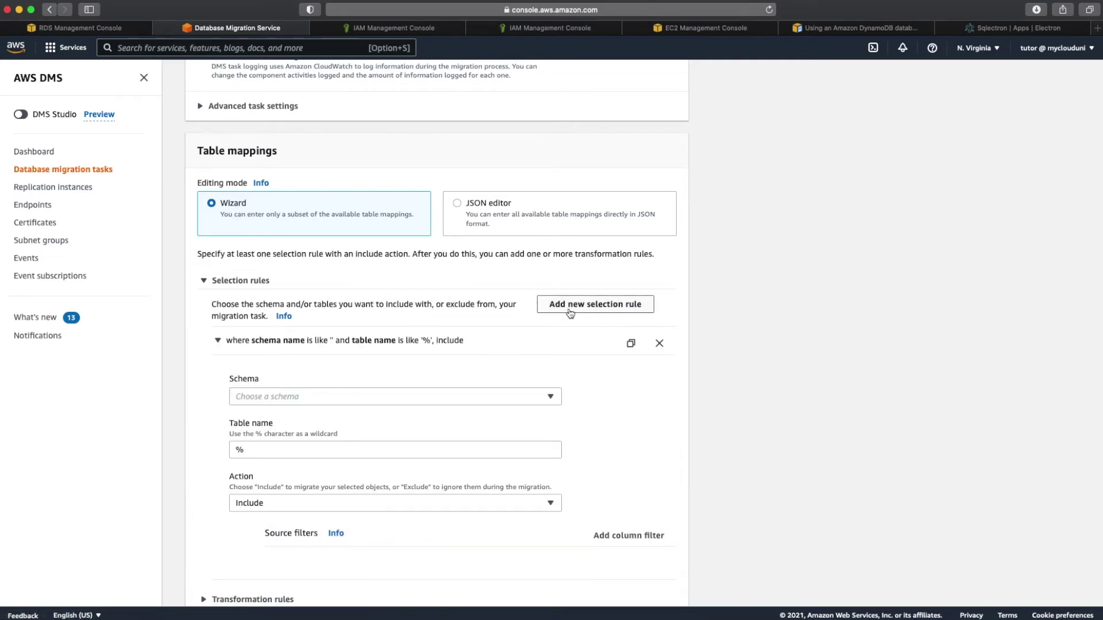
{"action": "scroll", "coordinate": [419, 401], "scroll_direction": "down", "scroll_amount": 4}
{"action": "left_click", "coordinate": [420, 296]}
{"action": "left_click", "coordinate": [397, 311]}
{"action": "left_click", "coordinate": [306, 345]}
{"action": "type", "text": "mySchem"}
{"action": "mouse_move", "coordinate": [513, 615]}
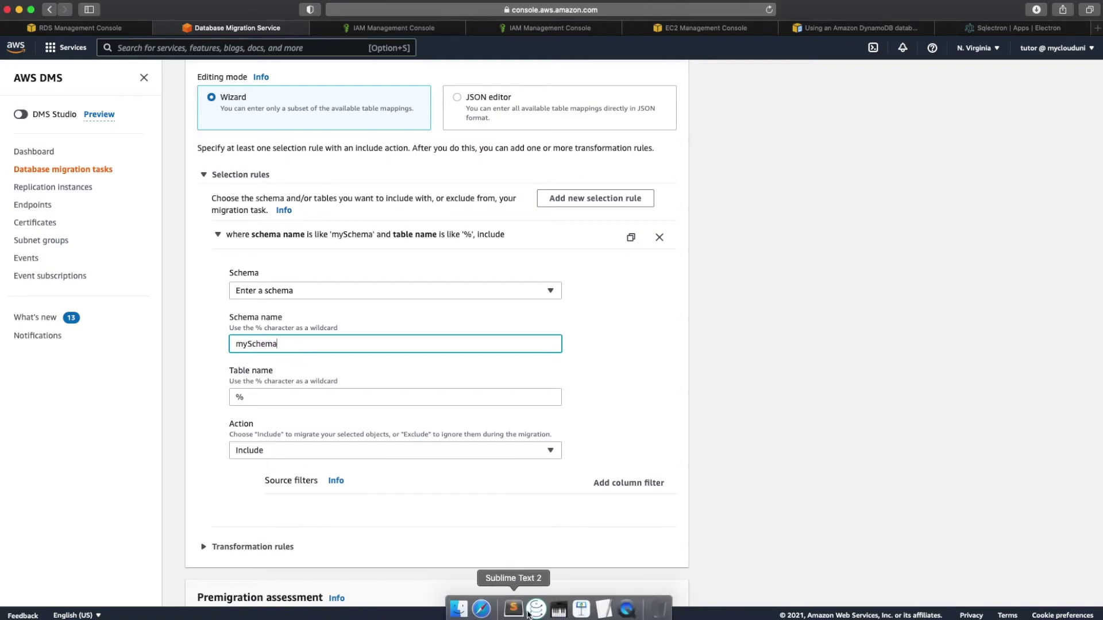
{"action": "left_click", "coordinate": [604, 611]}
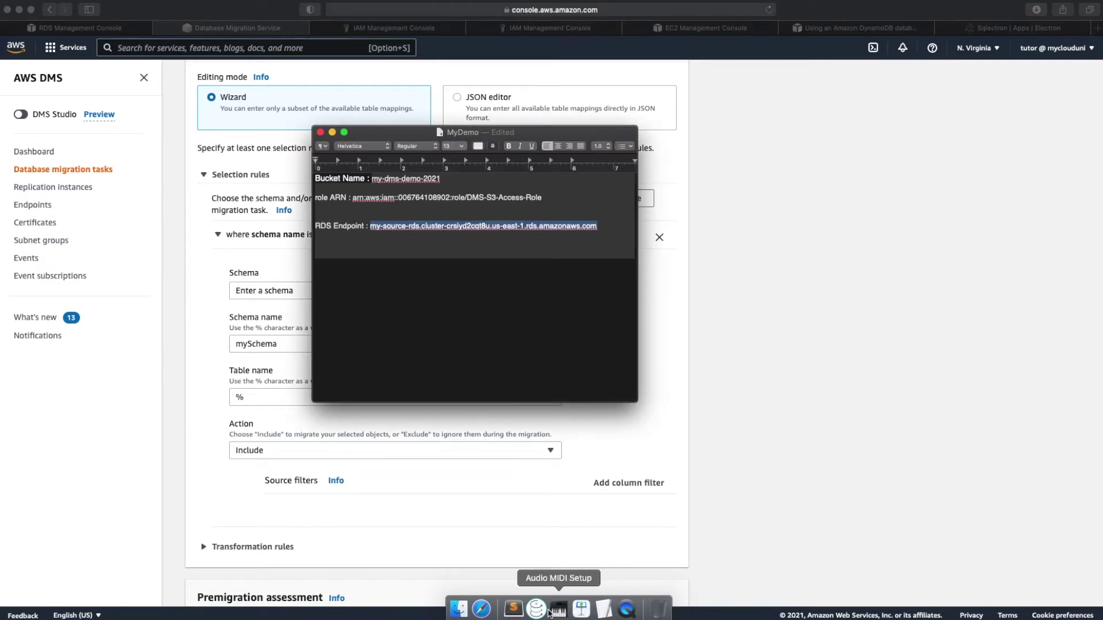
{"action": "left_click", "coordinate": [513, 612]}
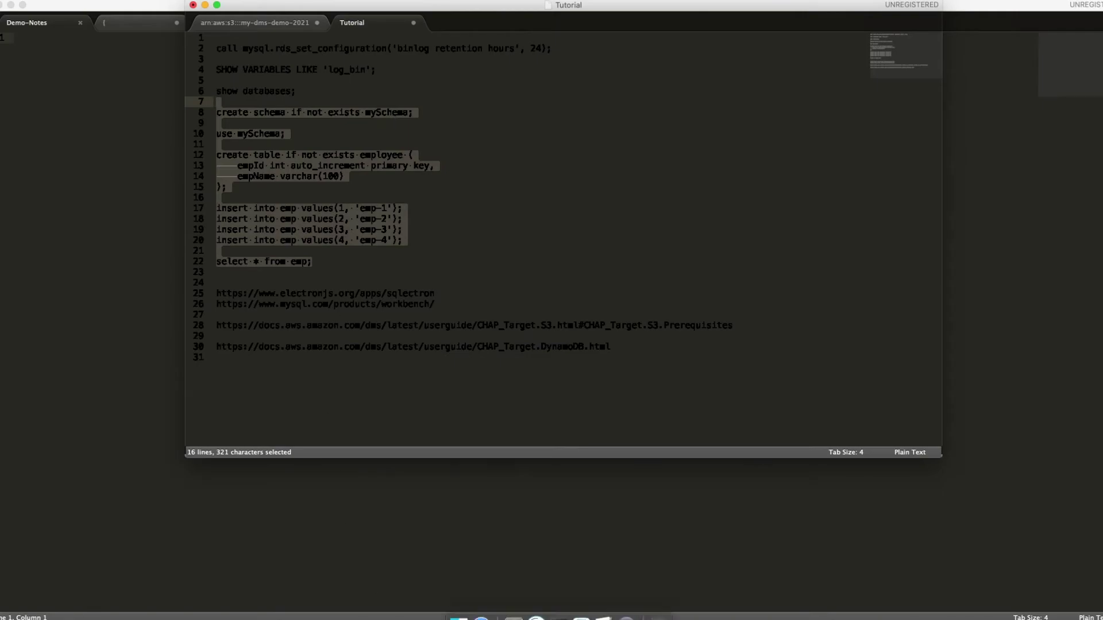
{"action": "left_click", "coordinate": [475, 542]}
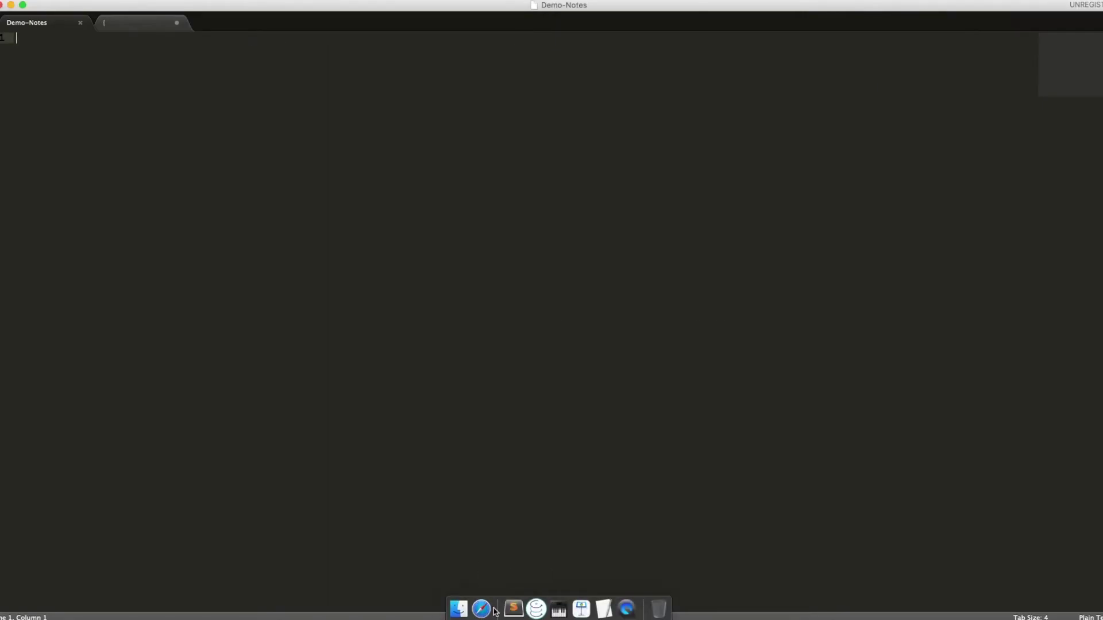
{"action": "left_click", "coordinate": [482, 609]}
Step: Set the rule's table name to employee with action Include, and create the task
{"action": "double_click", "coordinate": [353, 397]}
{"action": "type", "text": "employee"}
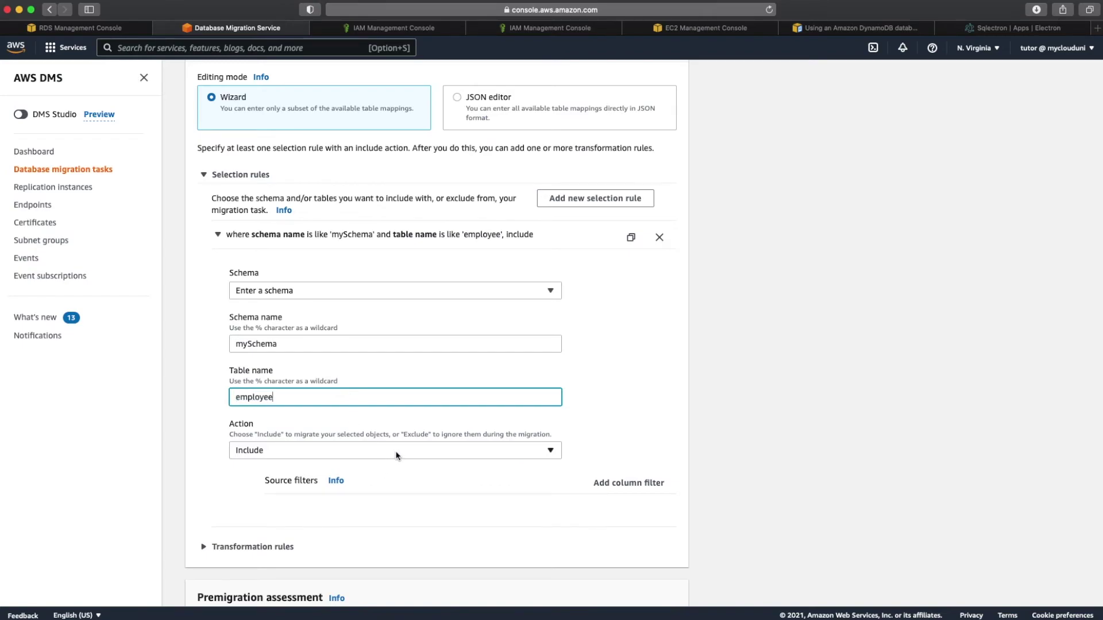
{"action": "scroll", "coordinate": [397, 455], "scroll_direction": "down", "scroll_amount": 3}
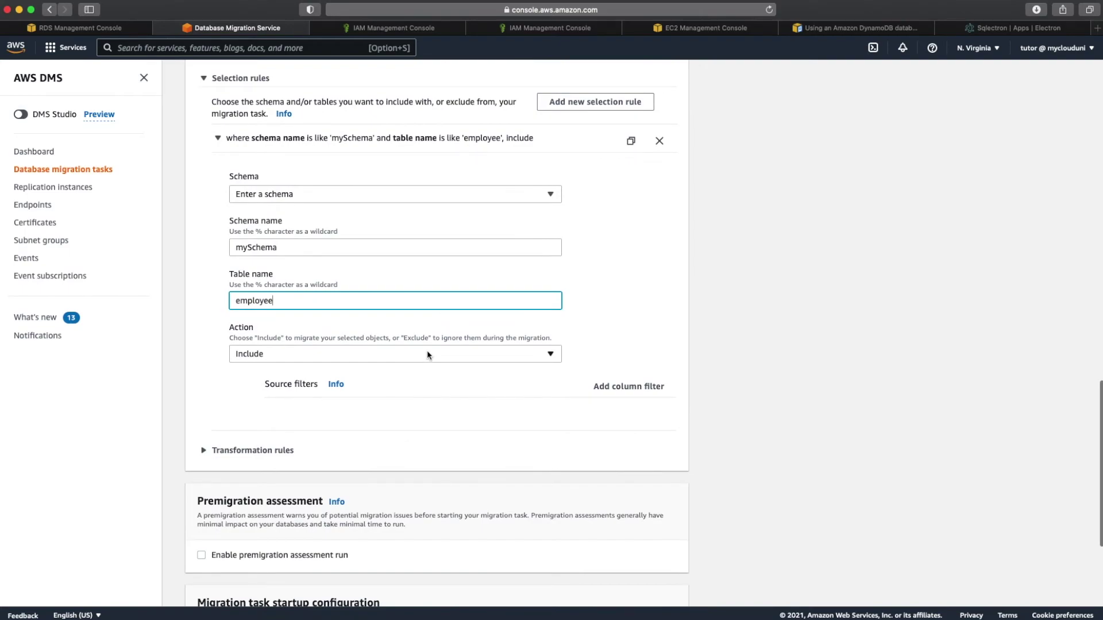
{"action": "left_click", "coordinate": [426, 354]}
{"action": "left_click", "coordinate": [448, 328]}
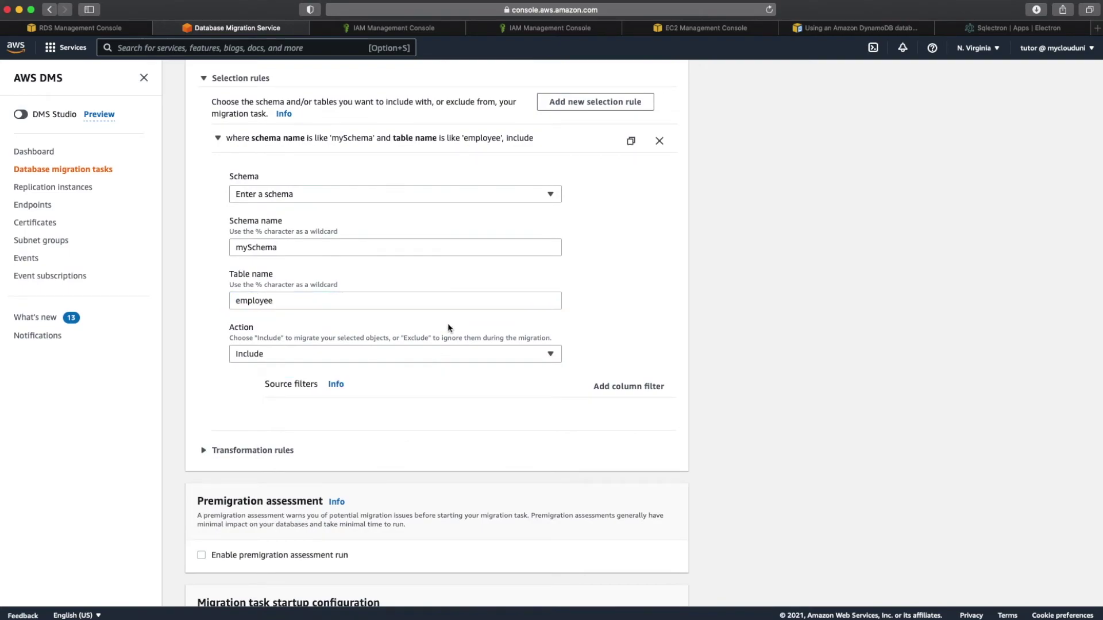
{"action": "scroll", "coordinate": [448, 327], "scroll_direction": "down", "scroll_amount": 2}
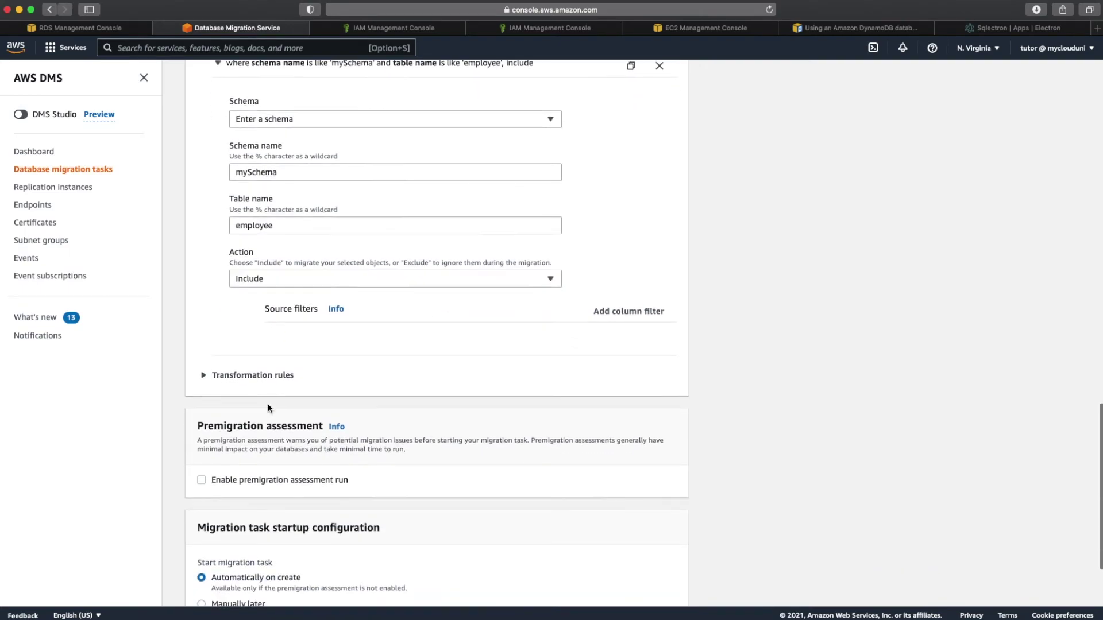
{"action": "scroll", "coordinate": [268, 408], "scroll_direction": "down", "scroll_amount": 4}
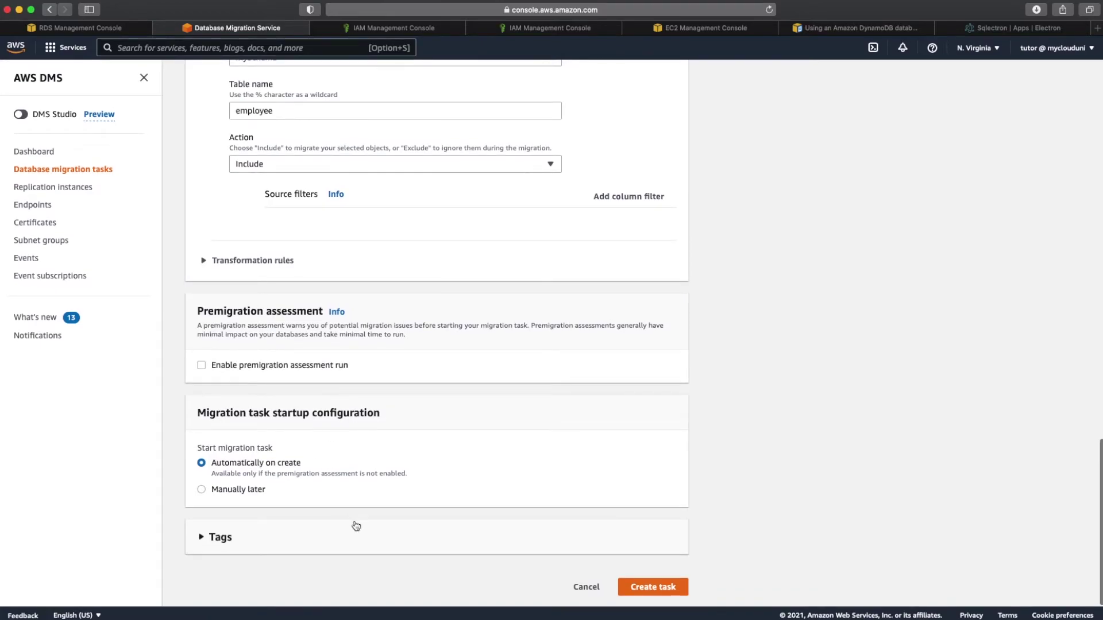
{"action": "left_click", "coordinate": [658, 589]}
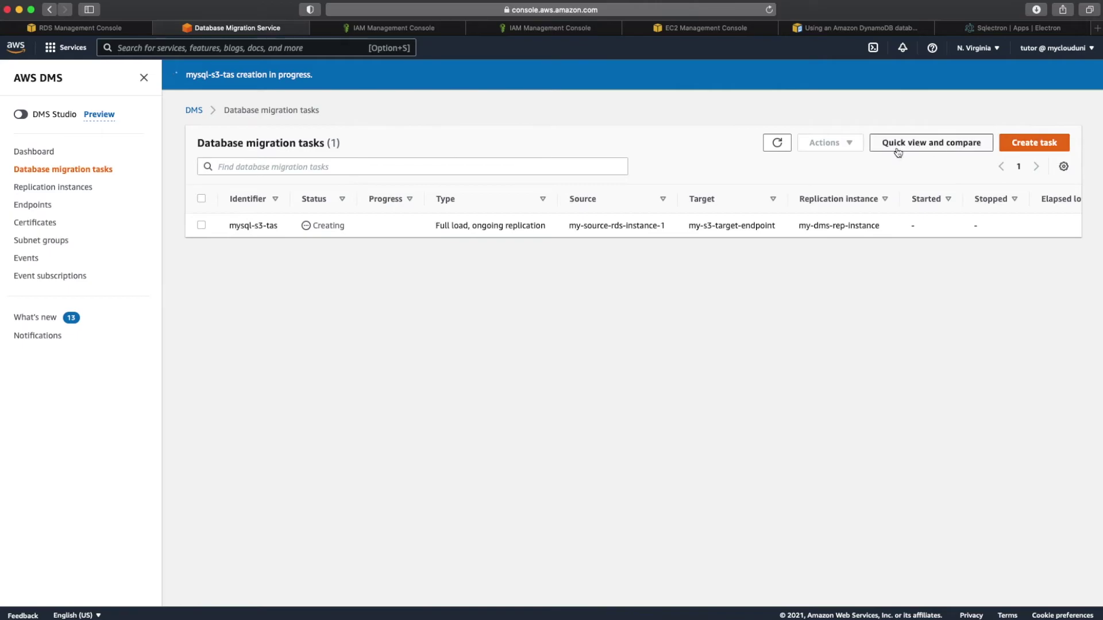
Step: Go back to Database migration tasks via the Dashboard and start another new task
{"action": "left_click", "coordinate": [53, 152]}
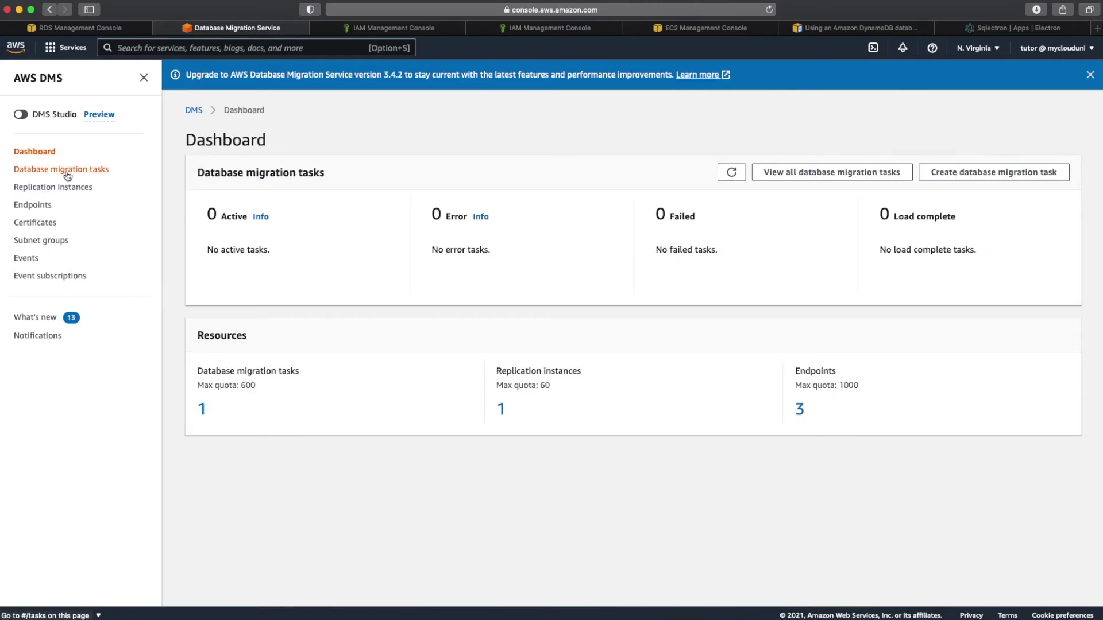
{"action": "left_click", "coordinate": [66, 171]}
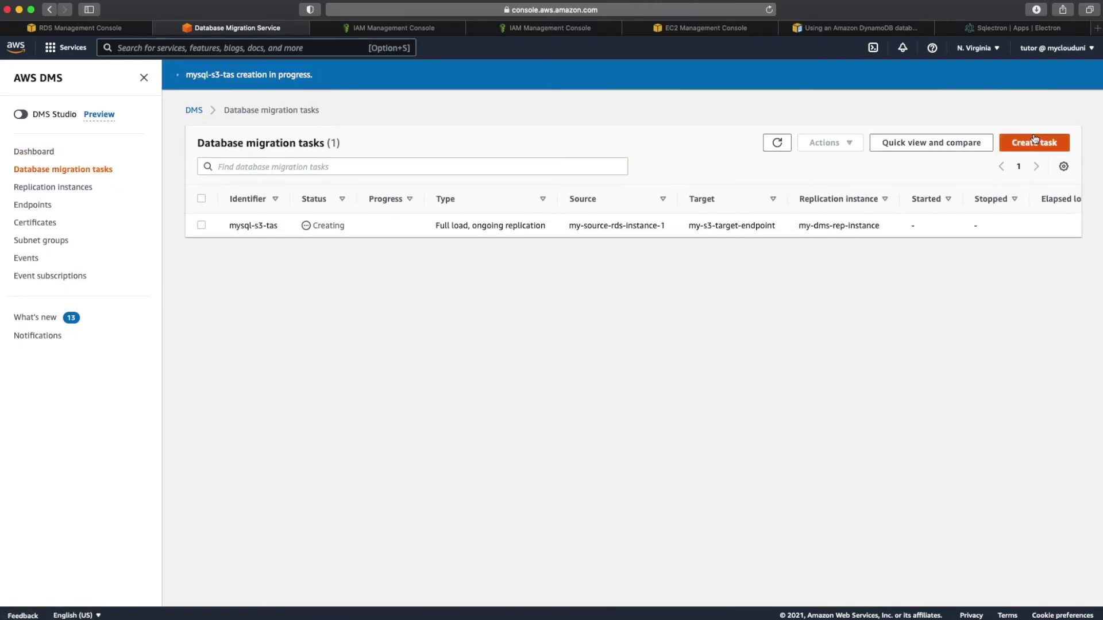
{"action": "left_click", "coordinate": [1035, 140]}
Step: Name the task mysql-dynamodb-task with my-dms-rep-instance, my-source-rds-instance-1, my-dynamodb-target-endpoint, and ongoing replication
{"action": "left_click", "coordinate": [349, 199]}
{"action": "type", "text": "mysql-"}
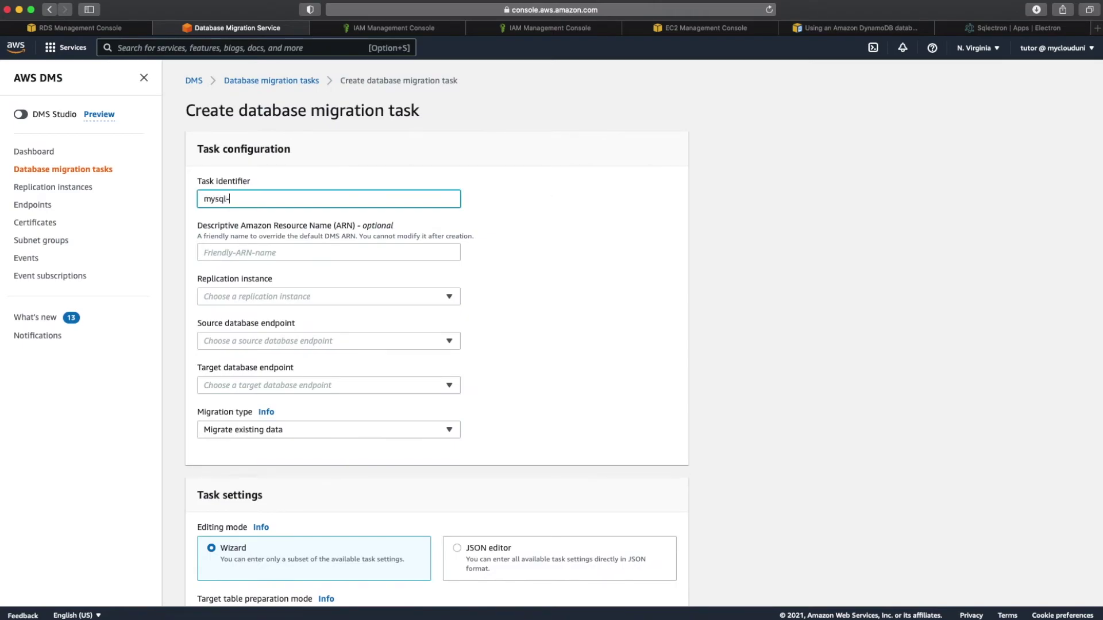
{"action": "type", "text": "dynamodb-task"}
{"action": "left_click", "coordinate": [330, 297]}
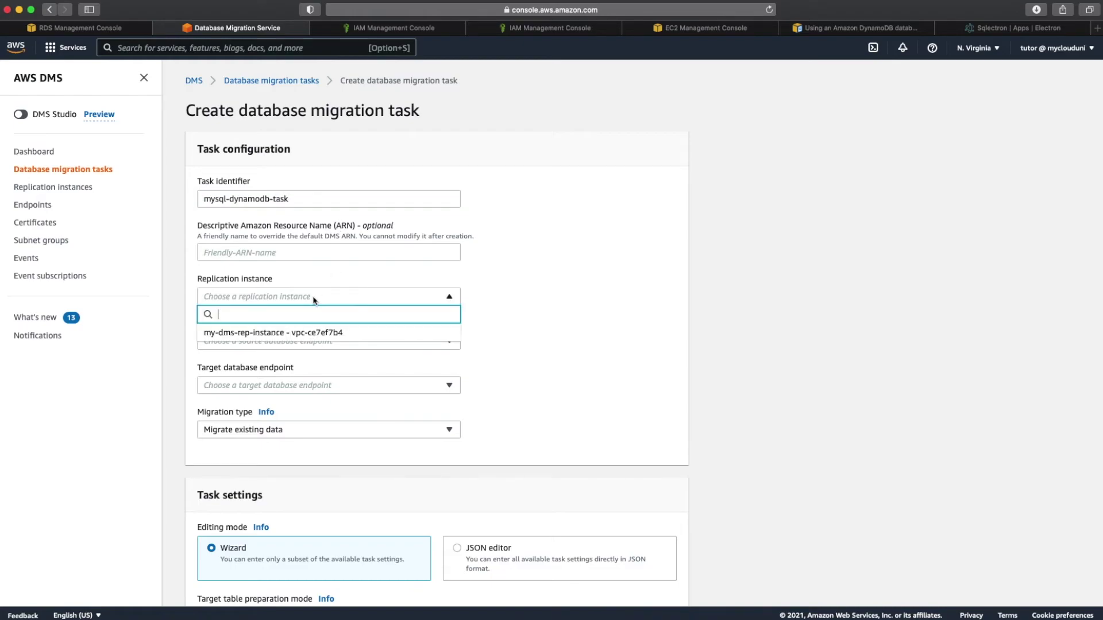
{"action": "left_click", "coordinate": [299, 329]}
{"action": "left_click", "coordinate": [286, 342]}
{"action": "left_click", "coordinate": [275, 377]}
{"action": "left_click", "coordinate": [274, 387]}
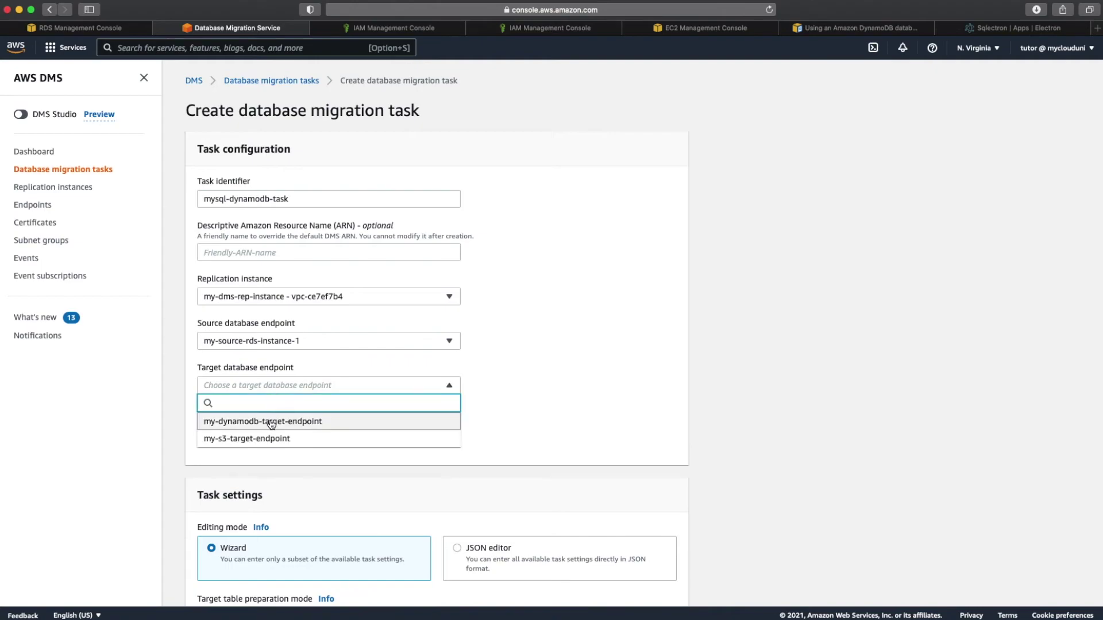
{"action": "left_click", "coordinate": [270, 420]}
{"action": "scroll", "coordinate": [270, 419], "scroll_direction": "down", "scroll_amount": 1}
{"action": "left_click", "coordinate": [266, 392]}
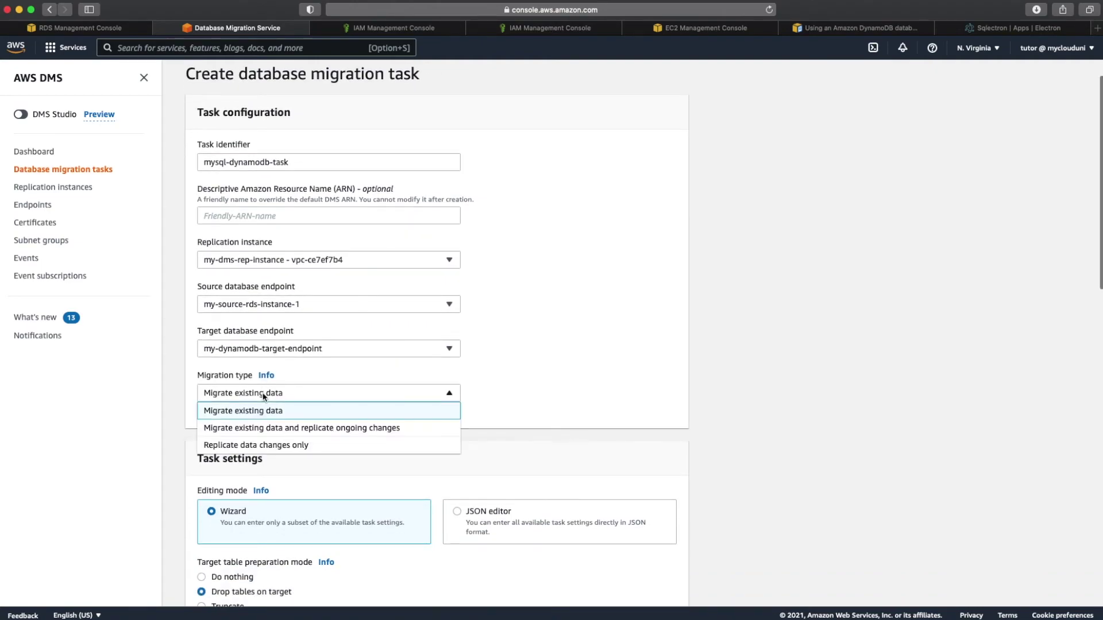
{"action": "left_click", "coordinate": [263, 426]}
Step: Add a selection rule for mySchema's employee table and create the DynamoDB task
{"action": "scroll", "coordinate": [262, 428], "scroll_direction": "down", "scroll_amount": 6}
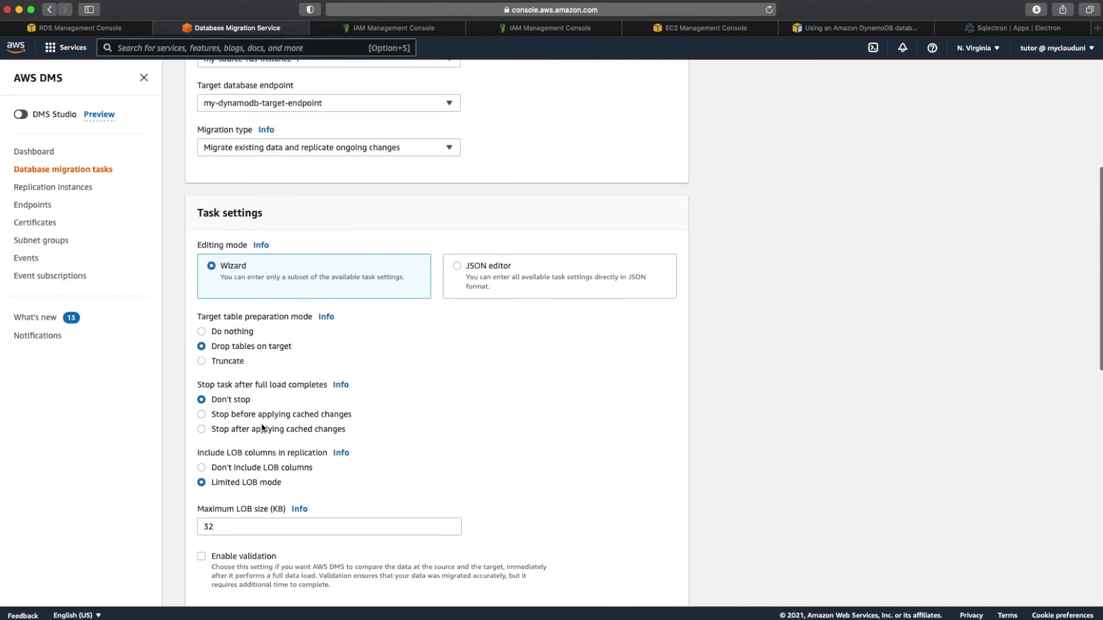
{"action": "scroll", "coordinate": [363, 163], "scroll_direction": "down", "scroll_amount": 3}
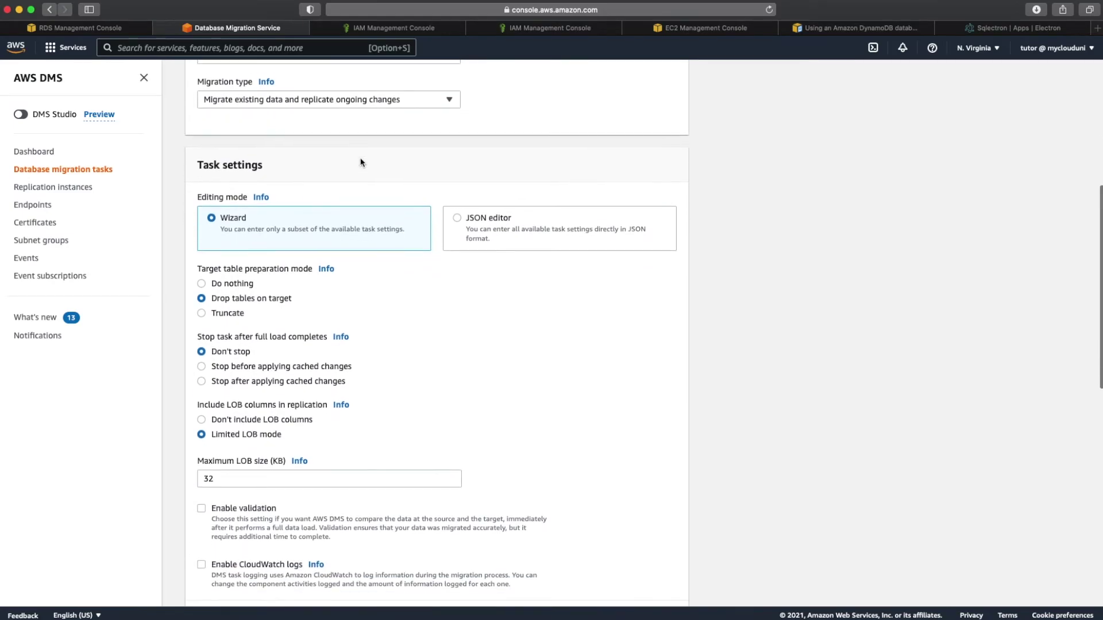
{"action": "scroll", "coordinate": [361, 163], "scroll_direction": "down", "scroll_amount": 12}
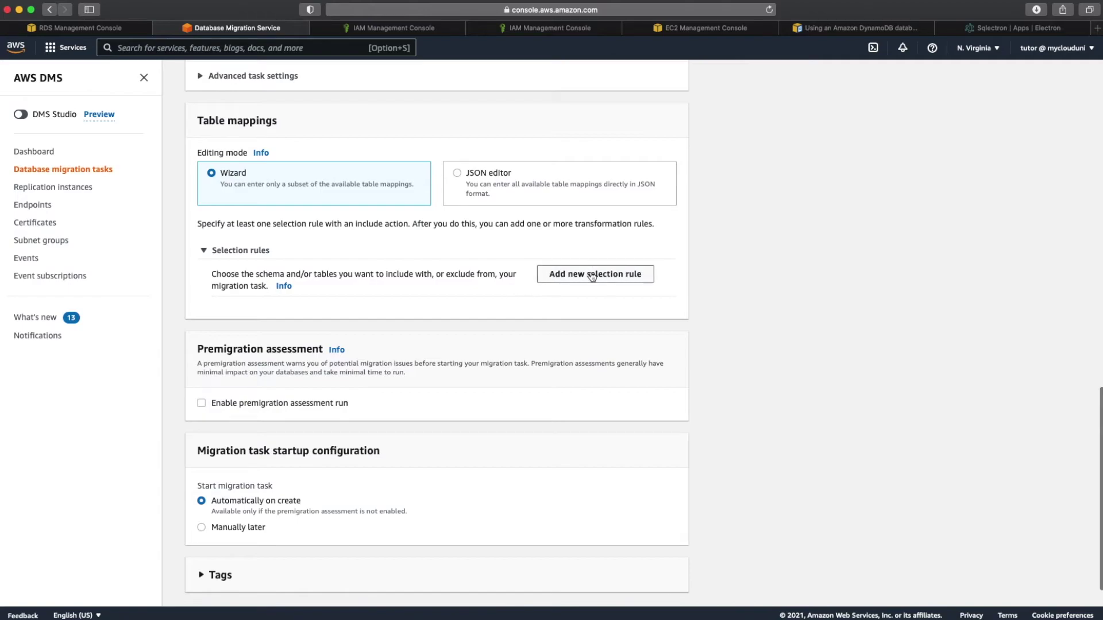
{"action": "left_click", "coordinate": [597, 274]}
{"action": "left_click", "coordinate": [322, 366]}
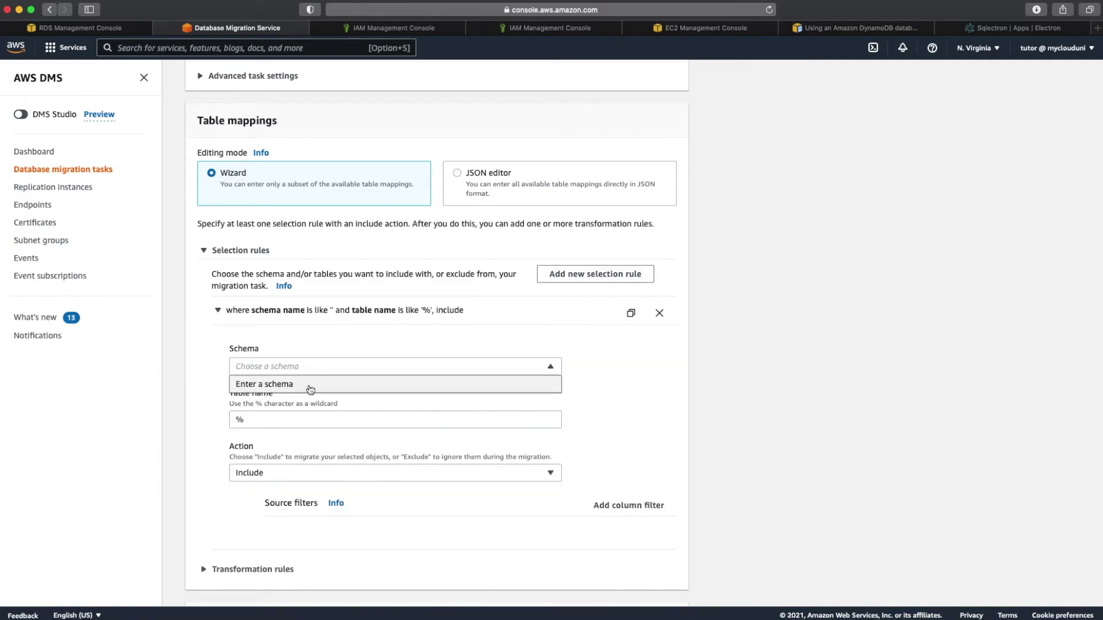
{"action": "left_click", "coordinate": [310, 389]}
{"action": "left_click", "coordinate": [270, 420]}
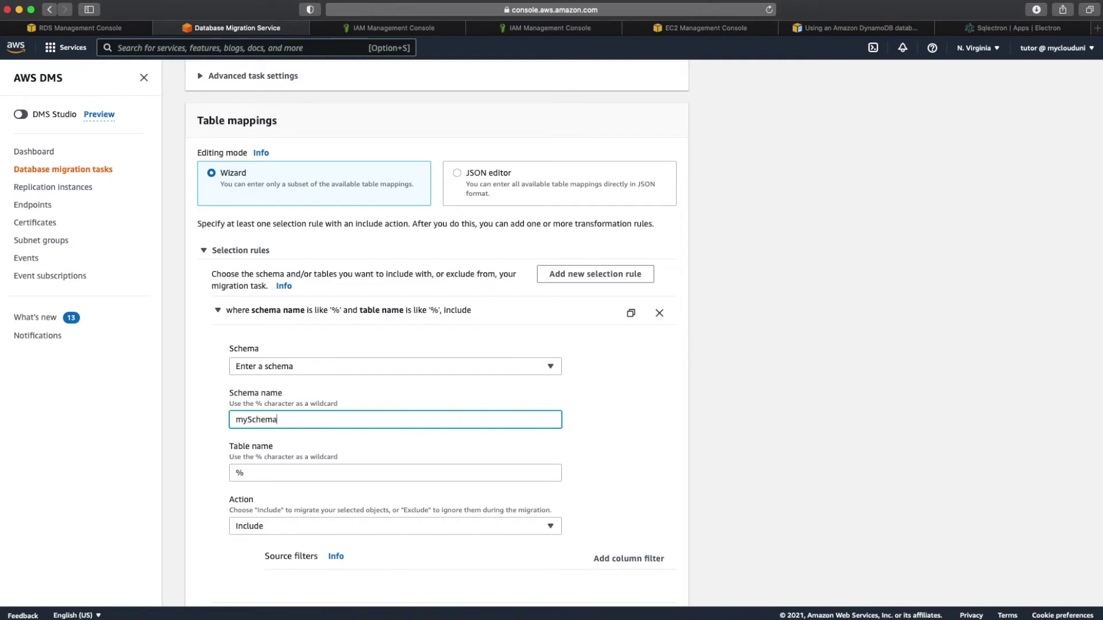
{"action": "left_click", "coordinate": [276, 475]}
{"action": "type", "text": "emplo"}
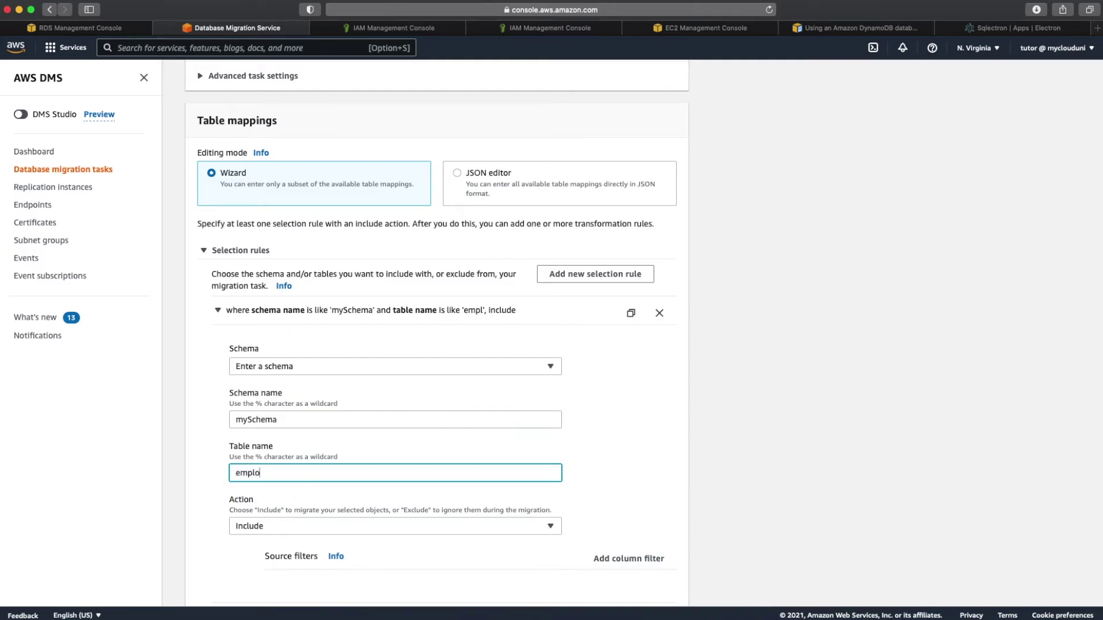
{"action": "type", "text": "yee"}
{"action": "scroll", "coordinate": [343, 493], "scroll_direction": "down", "scroll_amount": 10}
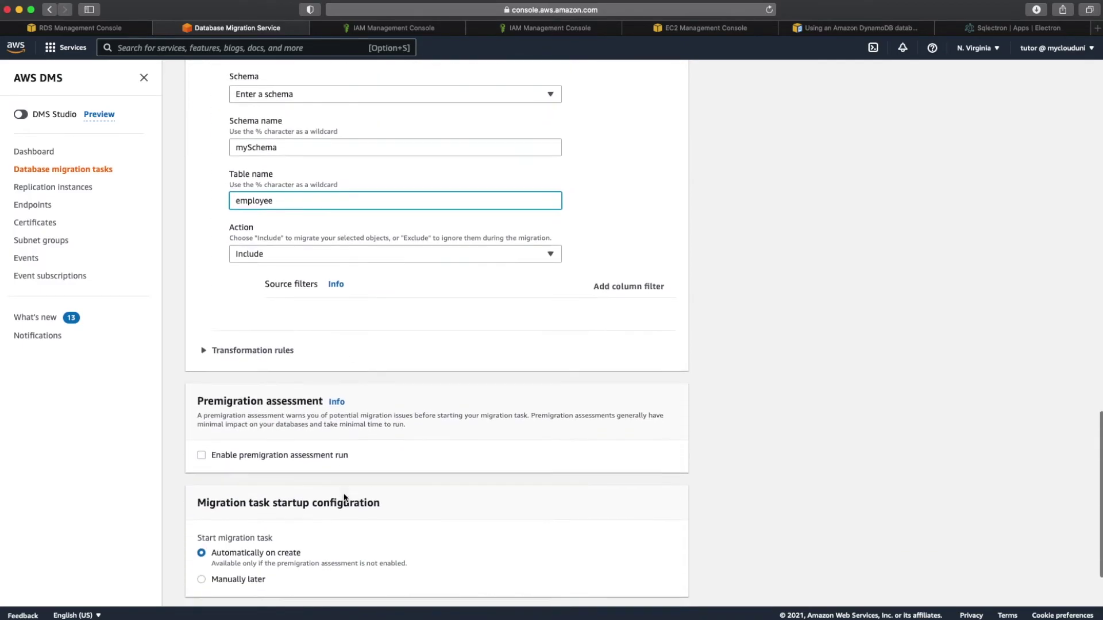
{"action": "left_click", "coordinate": [273, 259]}
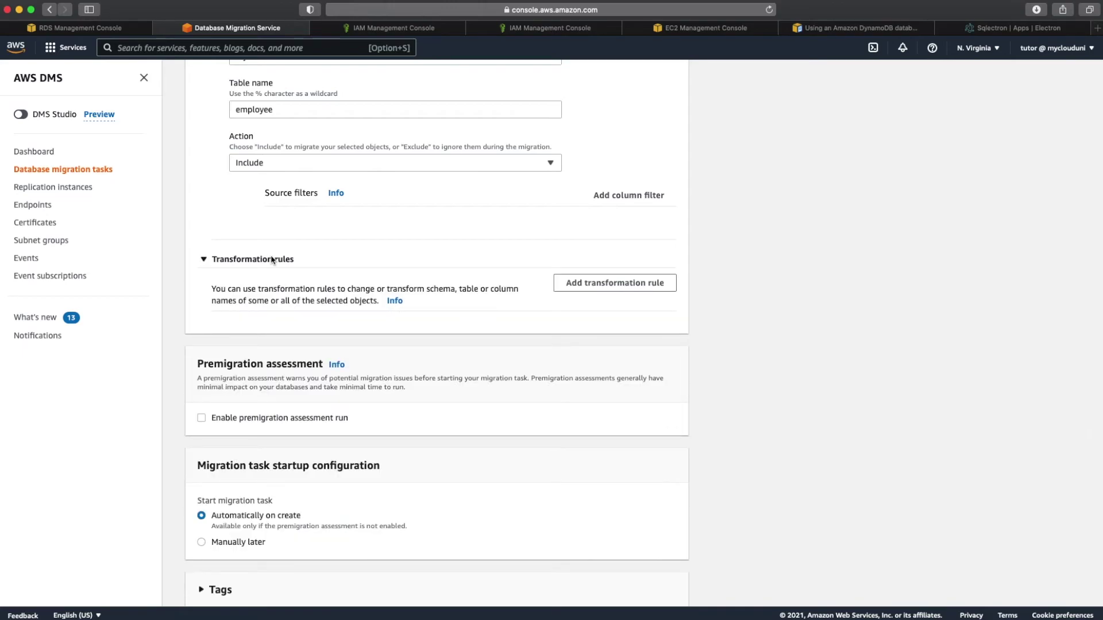
{"action": "left_click", "coordinate": [272, 260]}
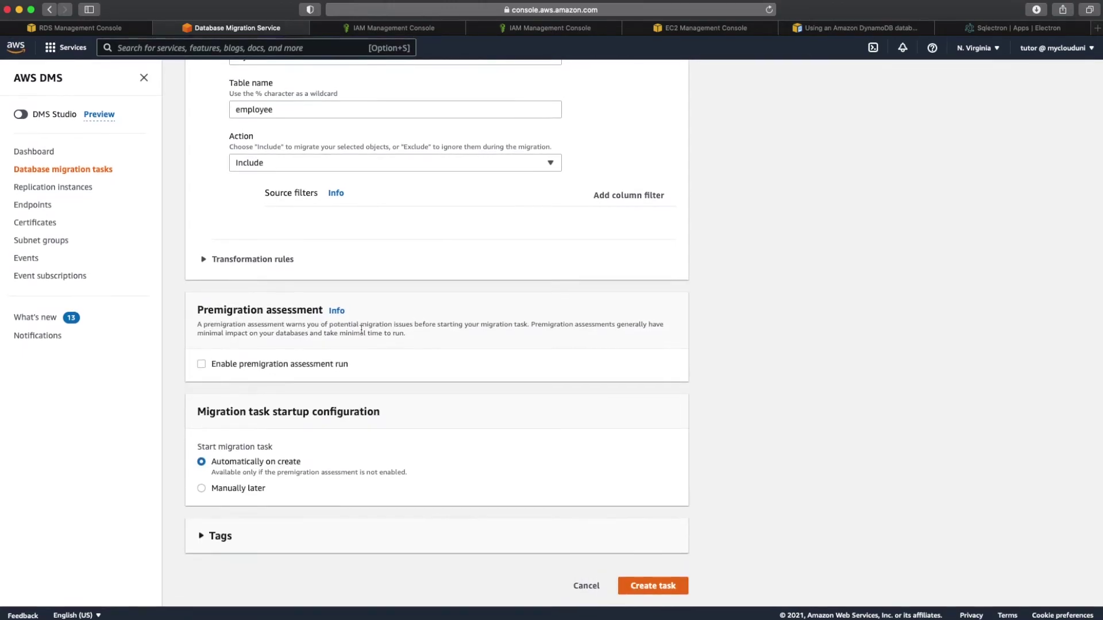
{"action": "scroll", "coordinate": [637, 582], "scroll_direction": "up", "scroll_amount": 1}
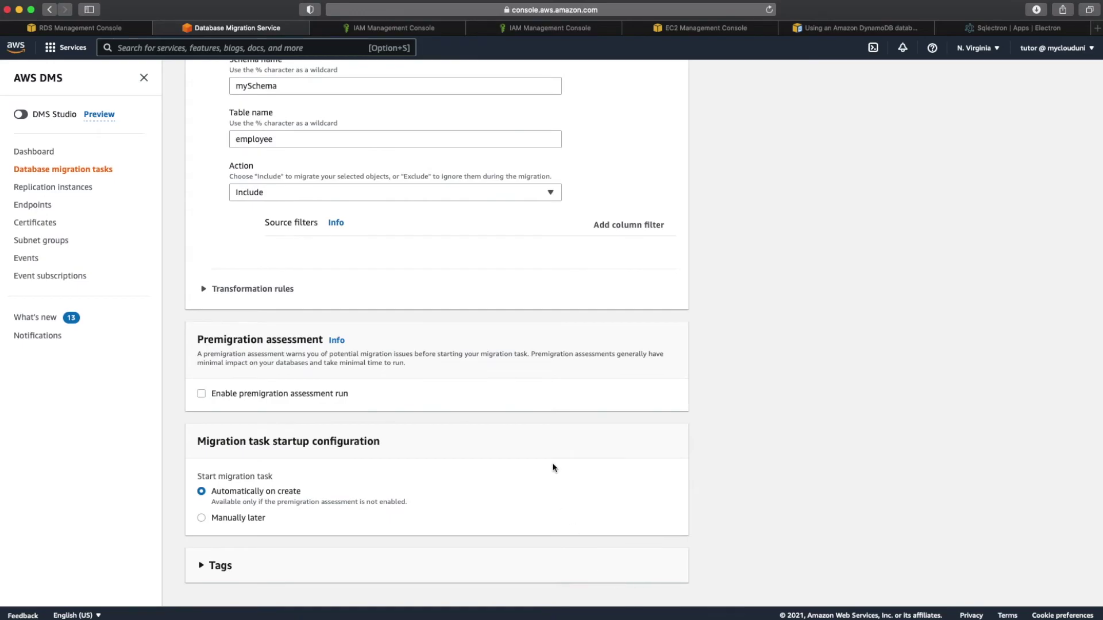
{"action": "scroll", "coordinate": [553, 466], "scroll_direction": "down", "scroll_amount": 1}
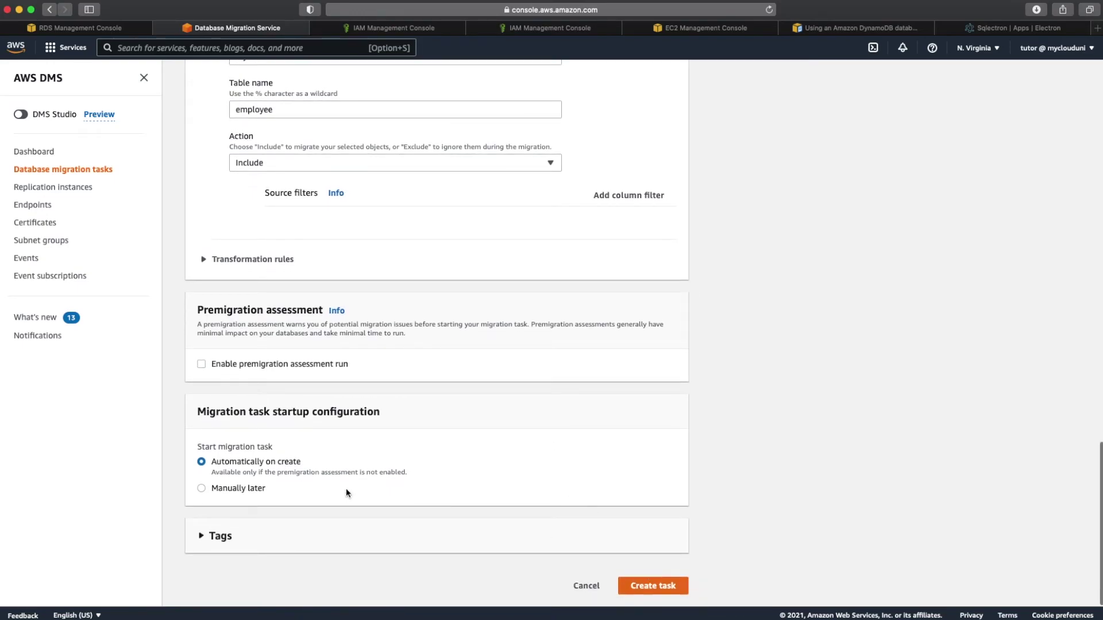
{"action": "left_click", "coordinate": [658, 588]}
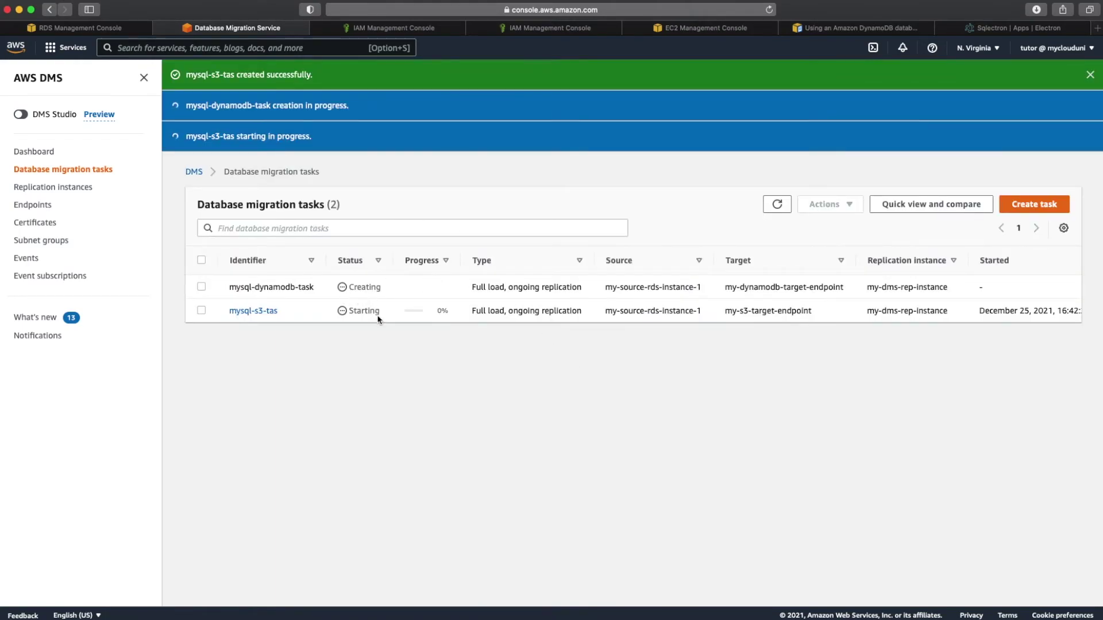
Step: Check and refresh mysql-s3-tas table statistics, which show no records yet
{"action": "left_click", "coordinate": [264, 312]}
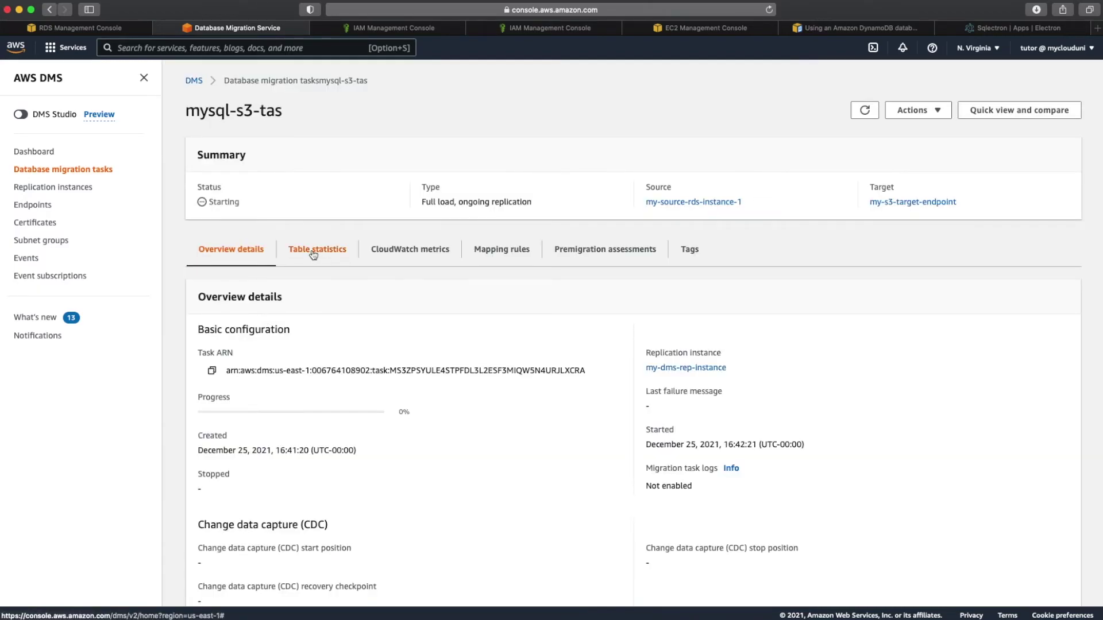
{"action": "left_click", "coordinate": [313, 252]}
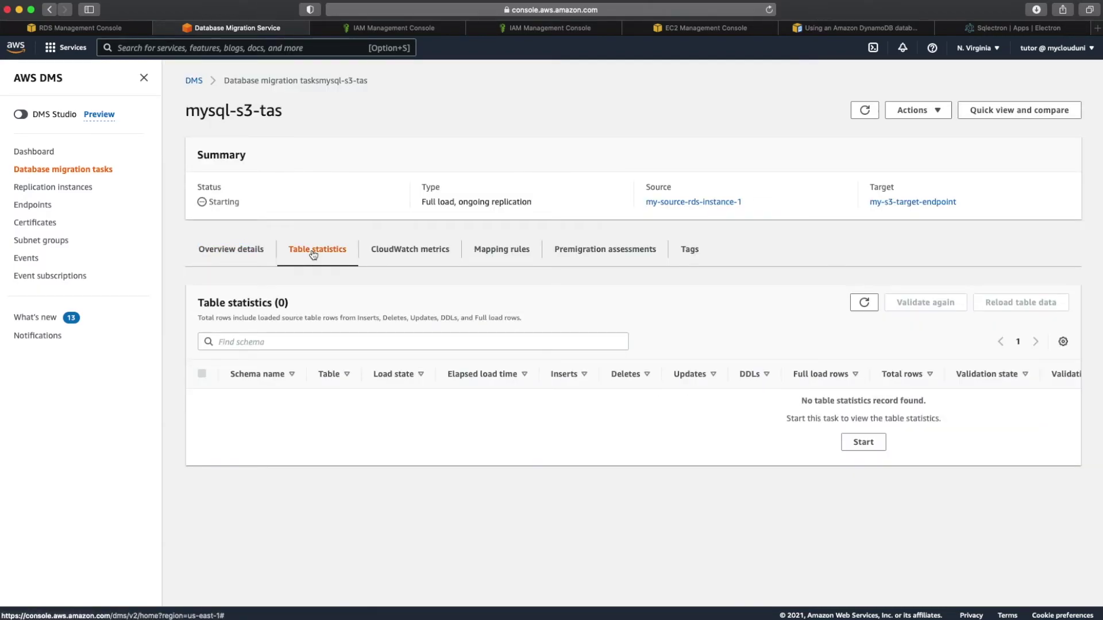
{"action": "left_click", "coordinate": [857, 302]}
{"action": "left_click", "coordinate": [370, 30]}
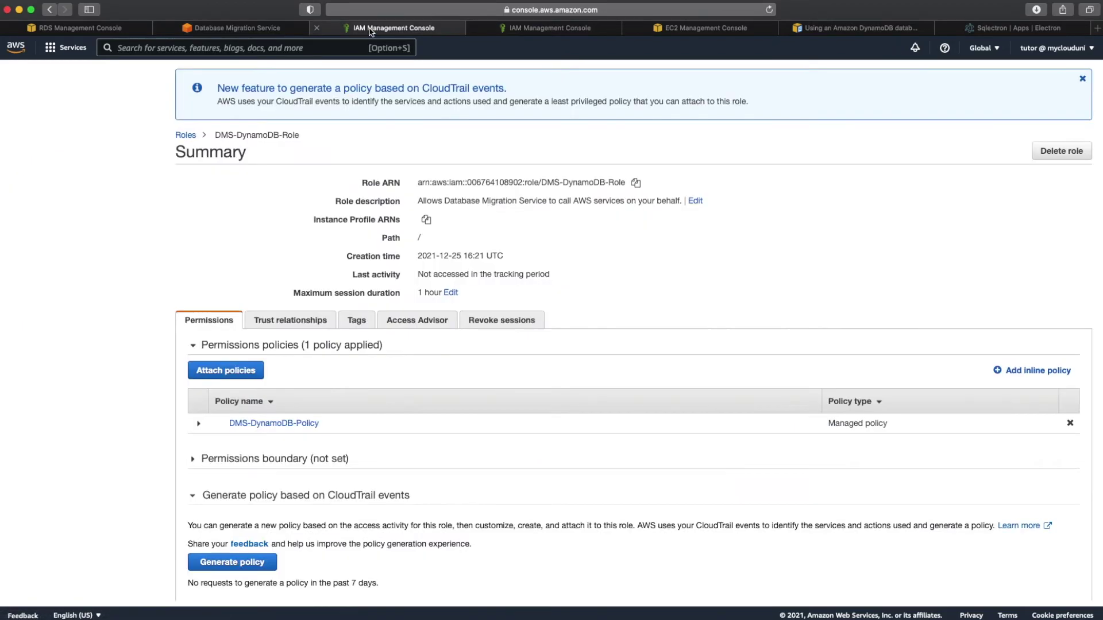
Step: Browse bucket my-dms-demo-2021 to dms/mySchema/employee and select LOAD00000001.csv's Actions
{"action": "left_click", "coordinate": [251, 47]}
{"action": "type", "text": "s3"}
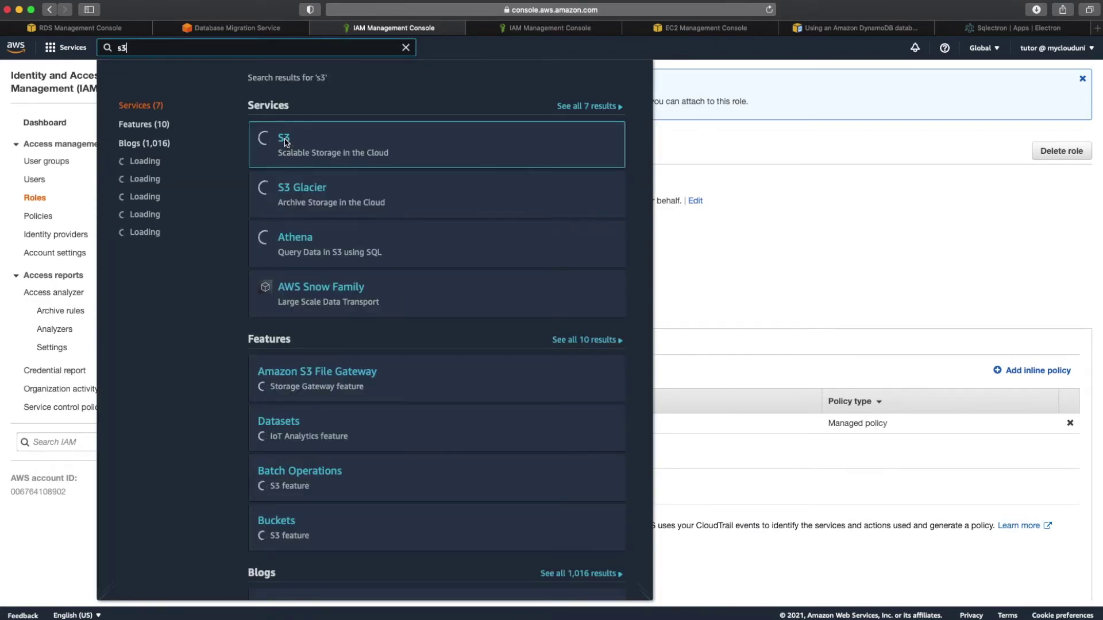
{"action": "mouse_move", "coordinate": [285, 142]}
{"action": "left_click", "coordinate": [278, 191]}
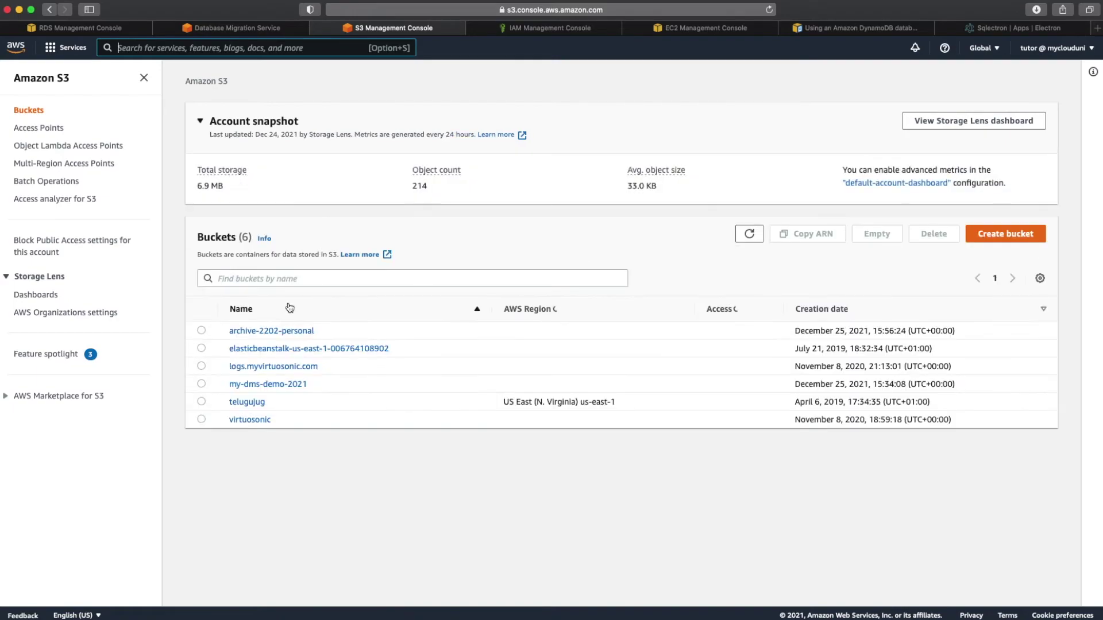
{"action": "left_click", "coordinate": [271, 384]}
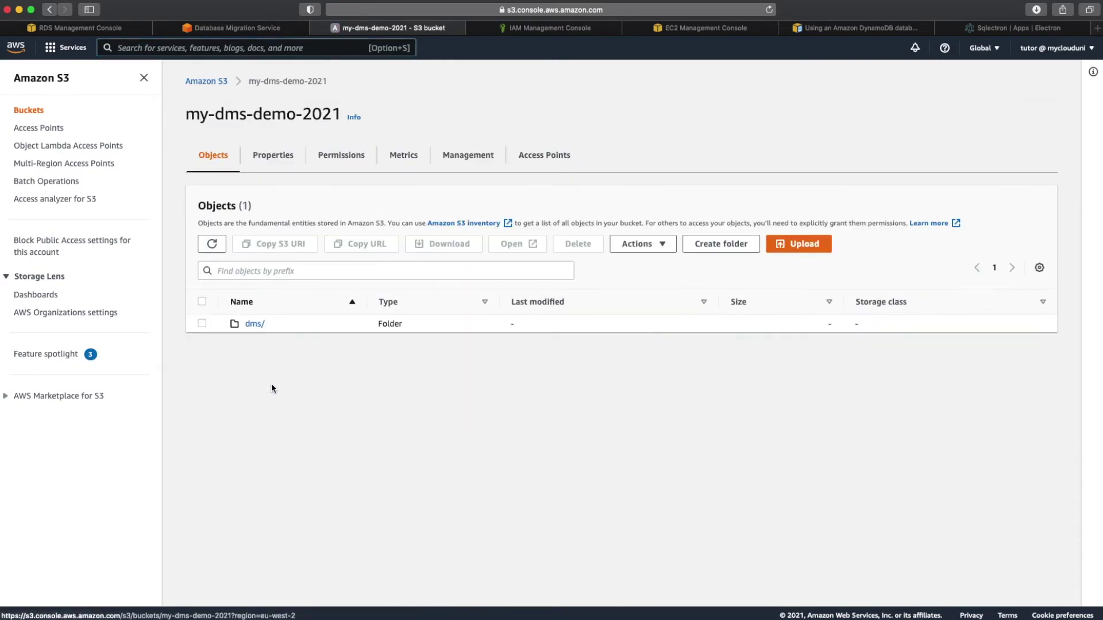
{"action": "left_click", "coordinate": [255, 324]}
{"action": "left_click", "coordinate": [266, 319]}
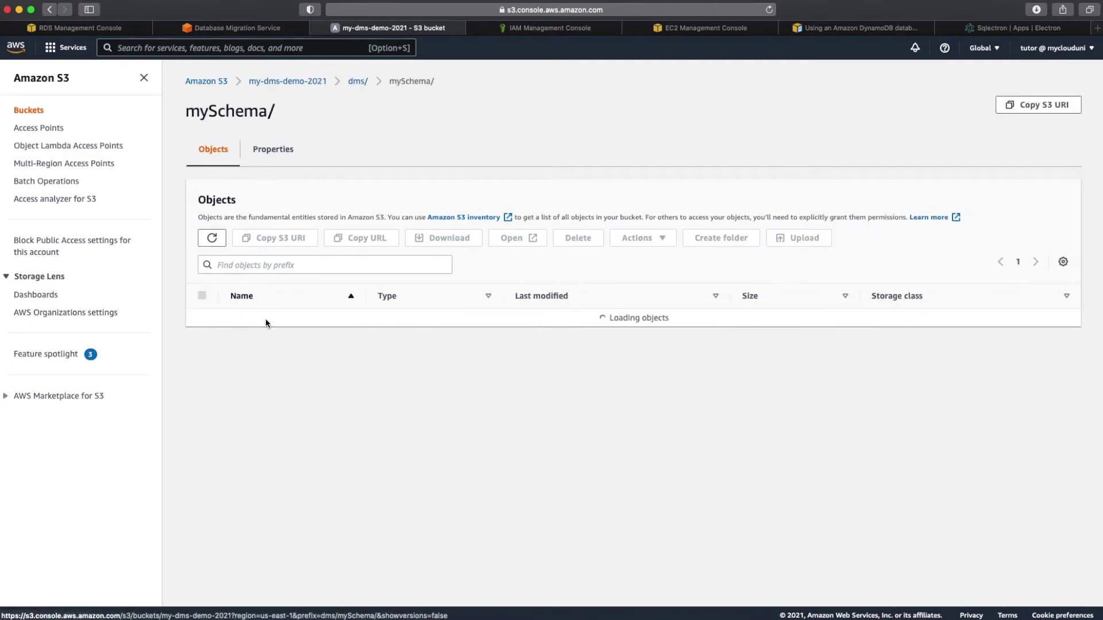
{"action": "left_click", "coordinate": [265, 319]}
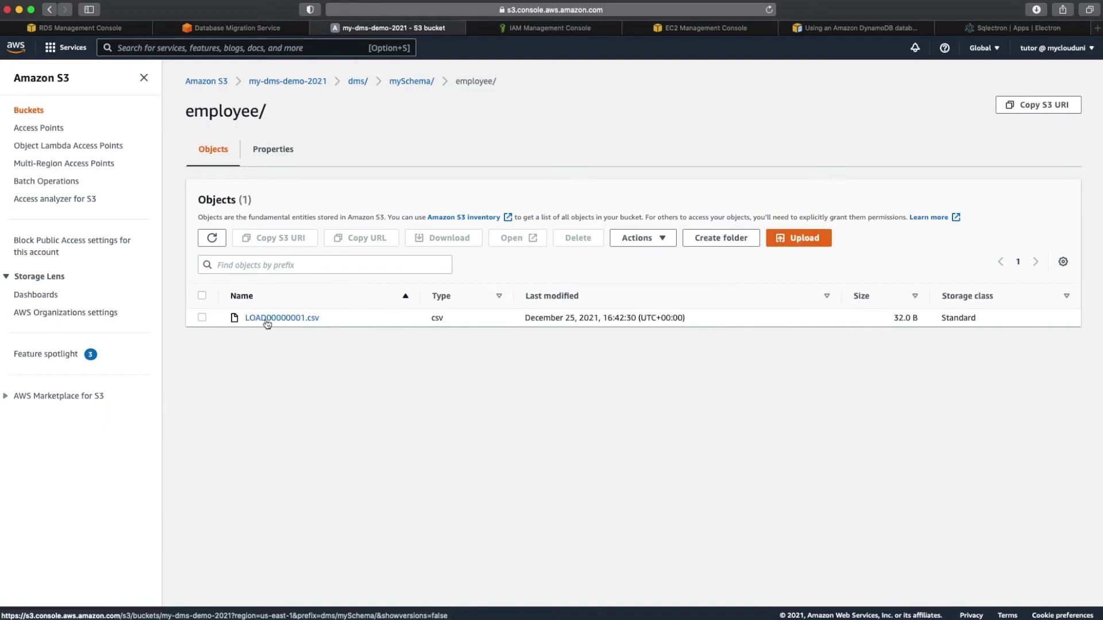
{"action": "left_click", "coordinate": [202, 318]}
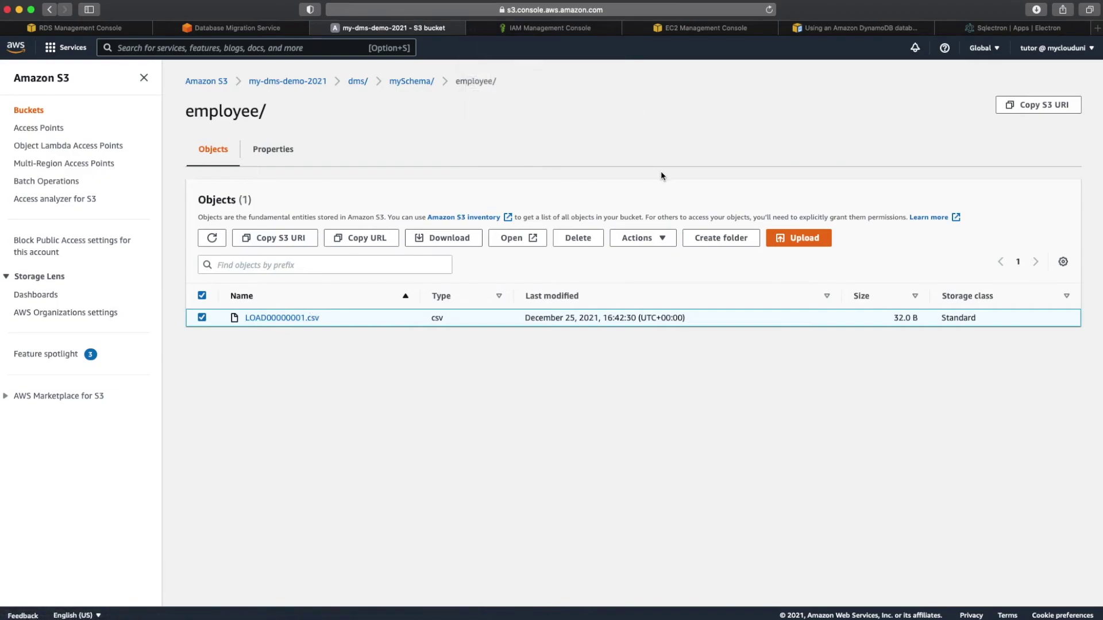
{"action": "left_click", "coordinate": [664, 240]}
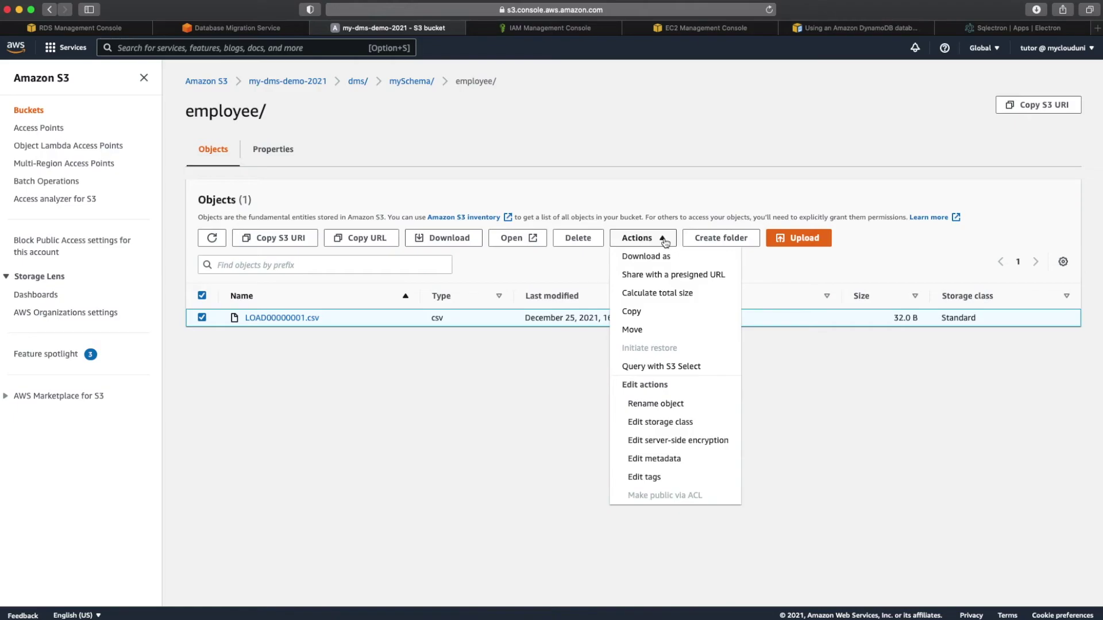
Step: Query LOAD00000001.csv with S3 Select, returning four records emp-1 through emp-4
{"action": "left_click", "coordinate": [674, 365]}
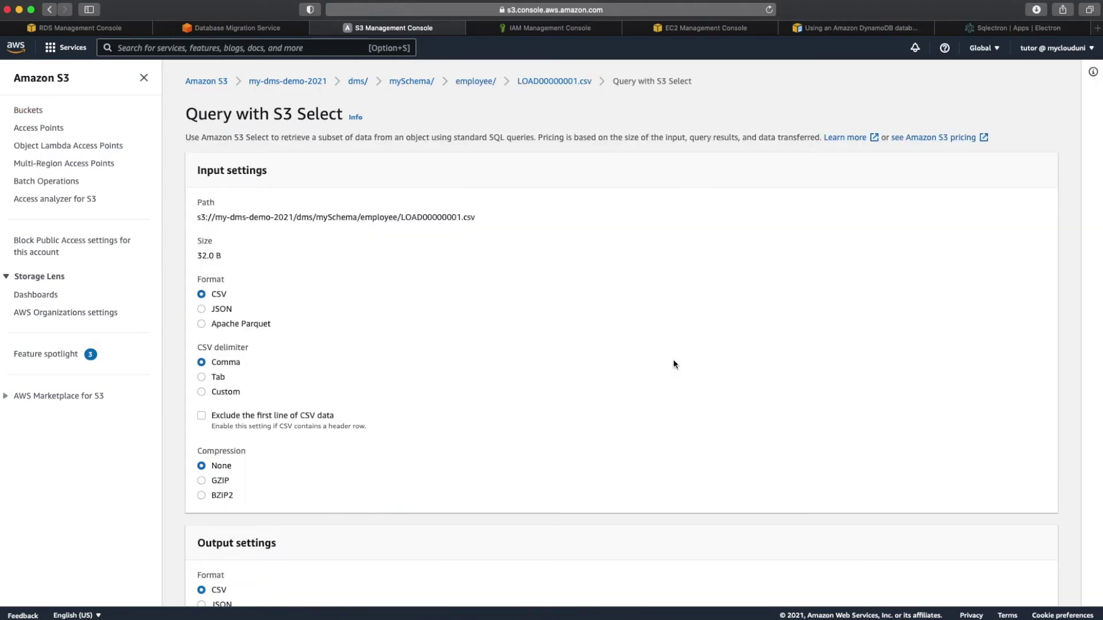
{"action": "scroll", "coordinate": [674, 365], "scroll_direction": "down", "scroll_amount": 3}
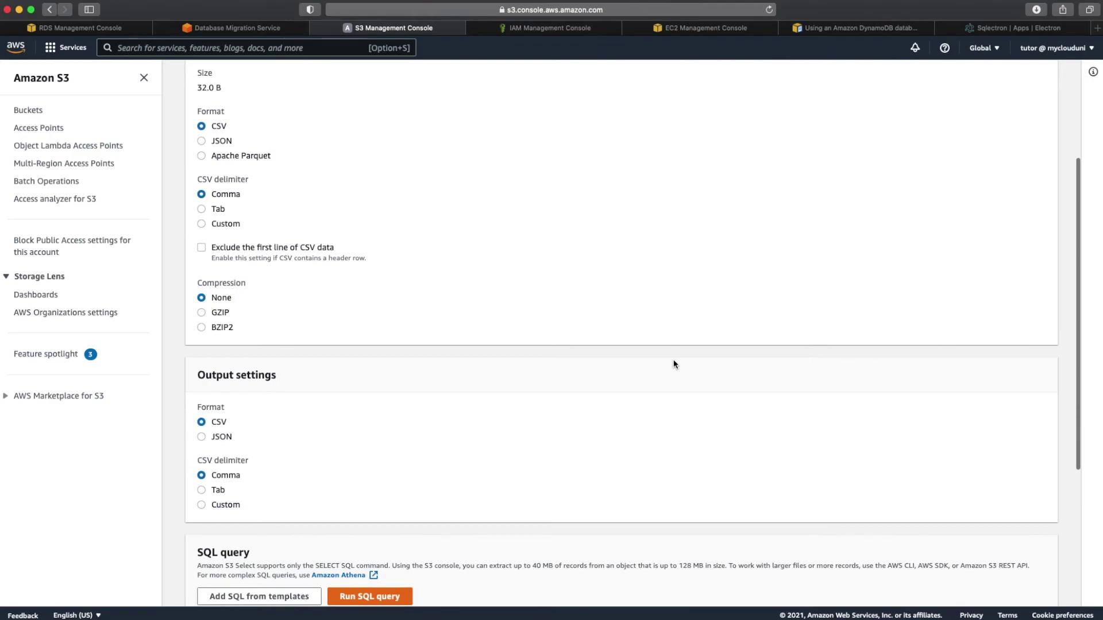
{"action": "scroll", "coordinate": [674, 365], "scroll_direction": "down", "scroll_amount": 4}
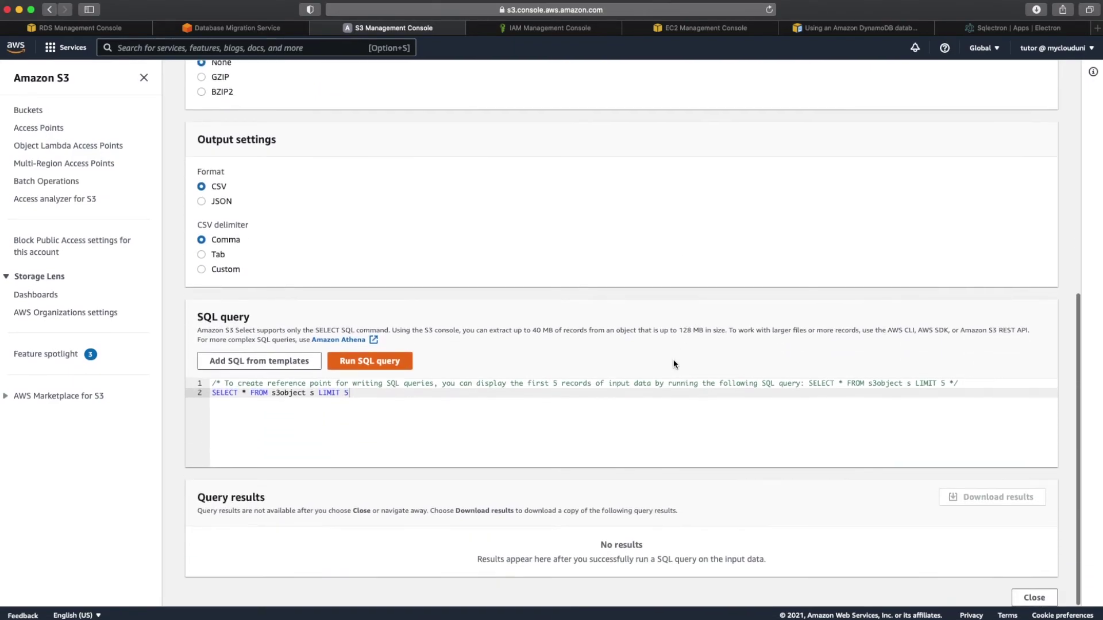
{"action": "left_click", "coordinate": [401, 363]}
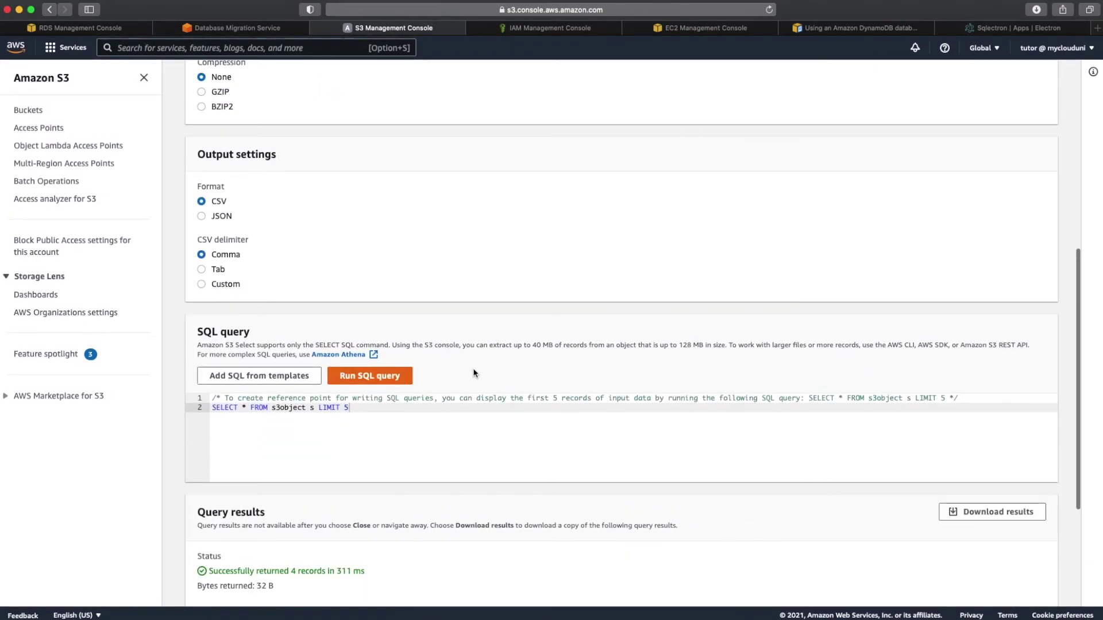
{"action": "scroll", "coordinate": [474, 373], "scroll_direction": "down", "scroll_amount": 2}
{"action": "scroll", "coordinate": [475, 373], "scroll_direction": "down", "scroll_amount": 1}
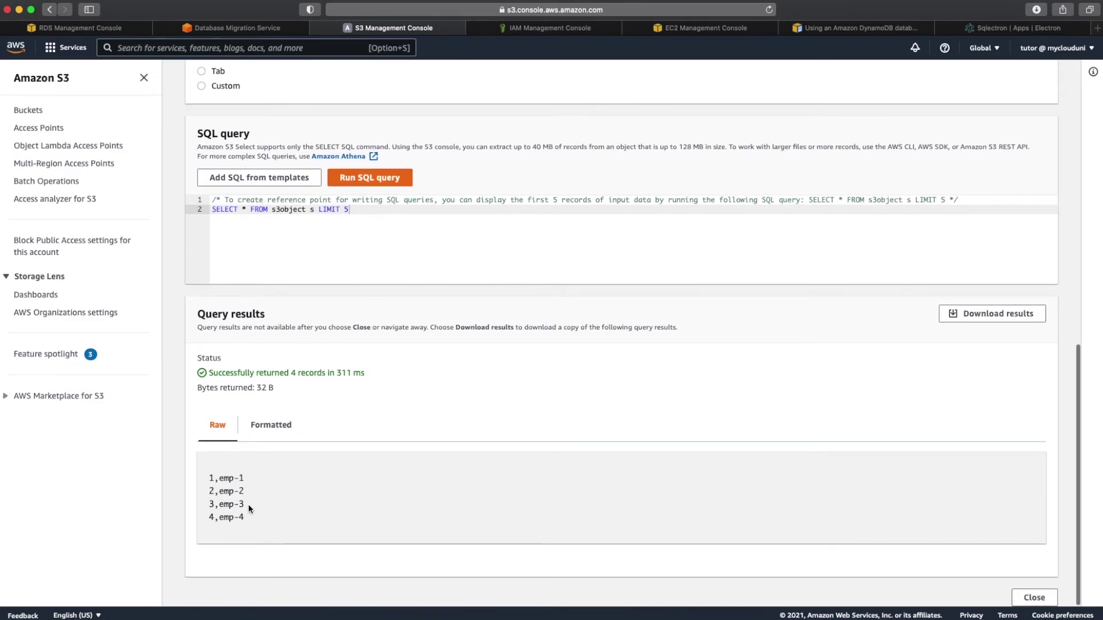
{"action": "scroll", "coordinate": [249, 505], "scroll_direction": "up", "scroll_amount": 11}
{"action": "scroll", "coordinate": [249, 505], "scroll_direction": "down", "scroll_amount": 9}
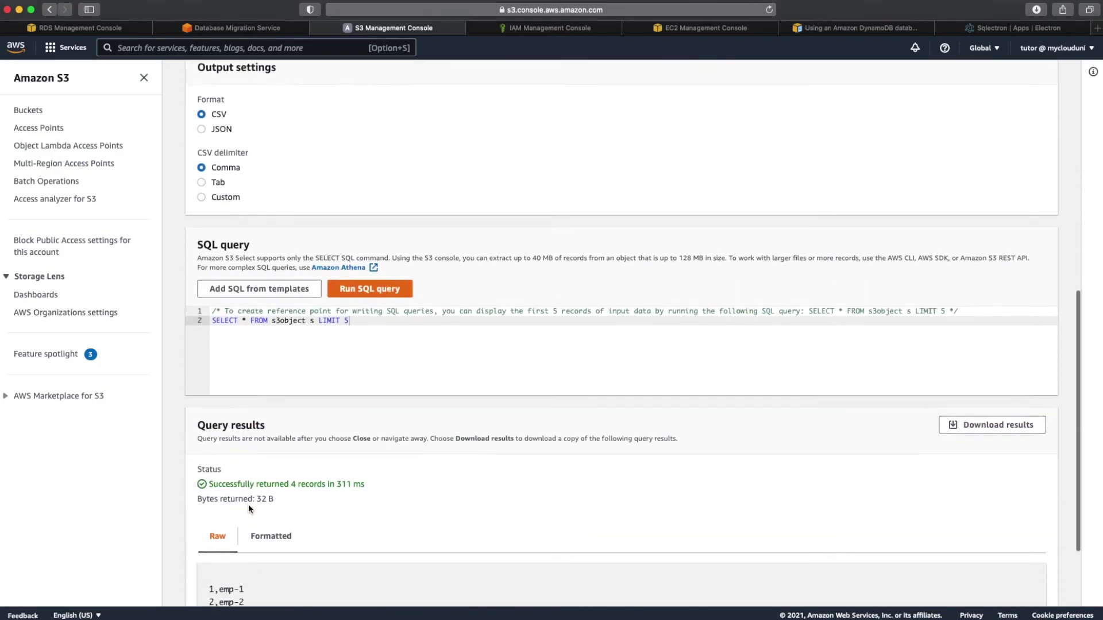
{"action": "scroll", "coordinate": [256, 560], "scroll_direction": "down", "scroll_amount": 1}
{"action": "scroll", "coordinate": [255, 560], "scroll_direction": "up", "scroll_amount": 10}
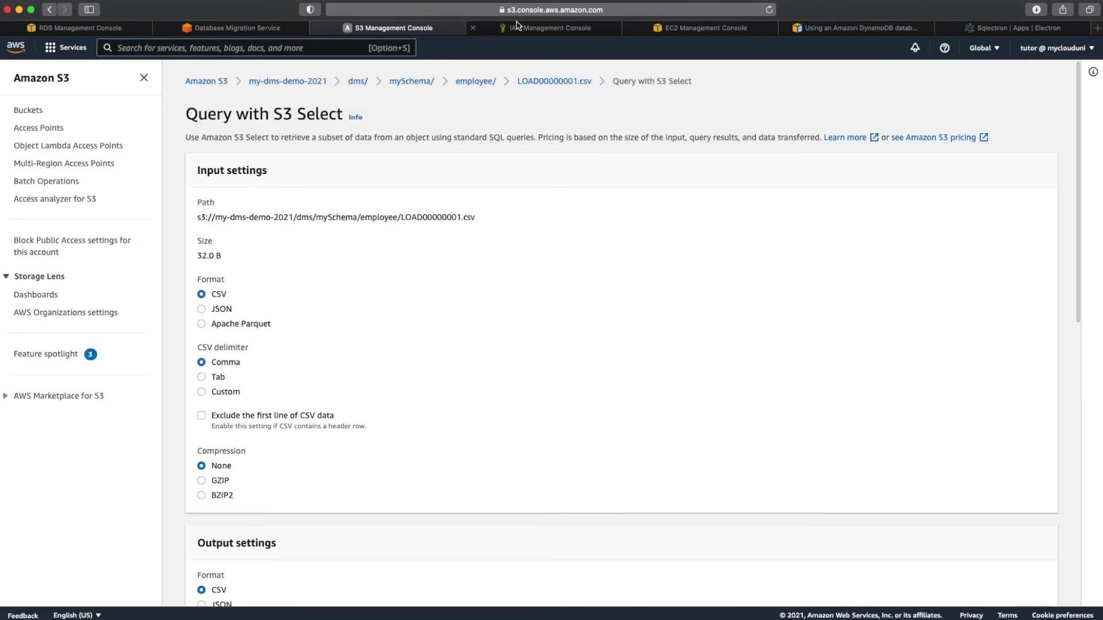
Step: Open DynamoDB through the 'dynamodb' service search and confirm its refreshed tables list is empty
{"action": "left_click", "coordinate": [517, 27]}
{"action": "left_click", "coordinate": [313, 46]}
{"action": "type", "text": "dynamodb"}
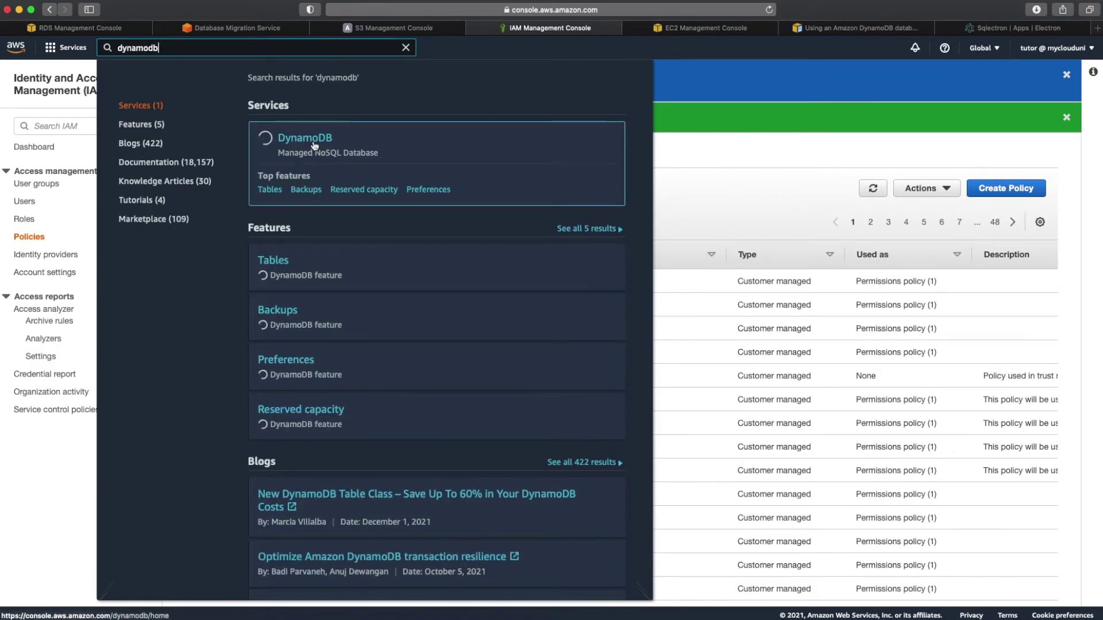
{"action": "left_click", "coordinate": [314, 144]}
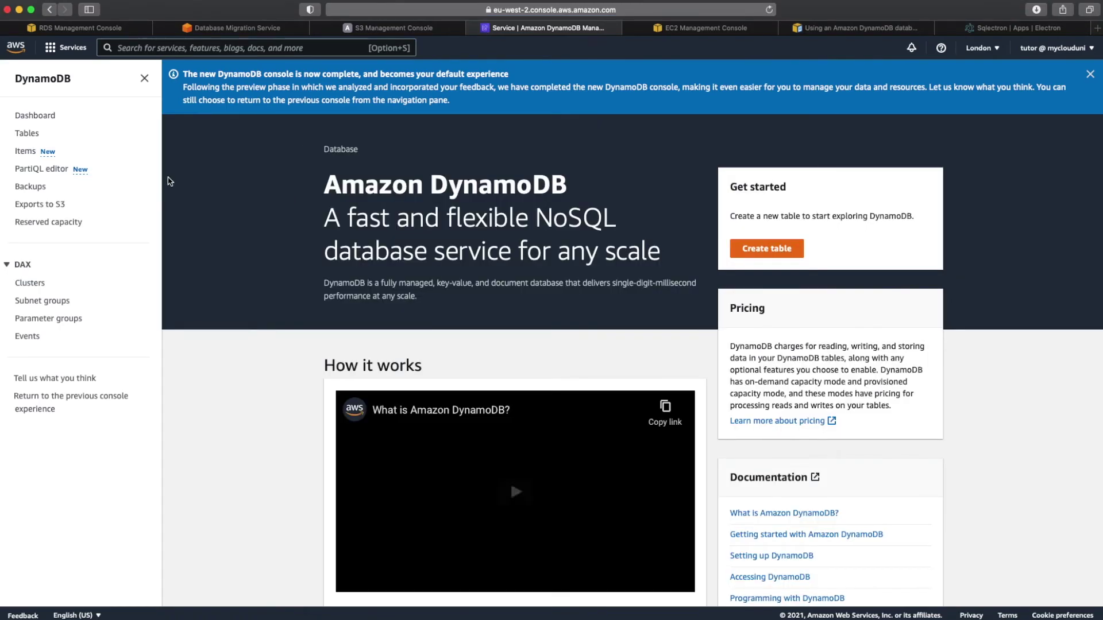
{"action": "left_click", "coordinate": [27, 134]}
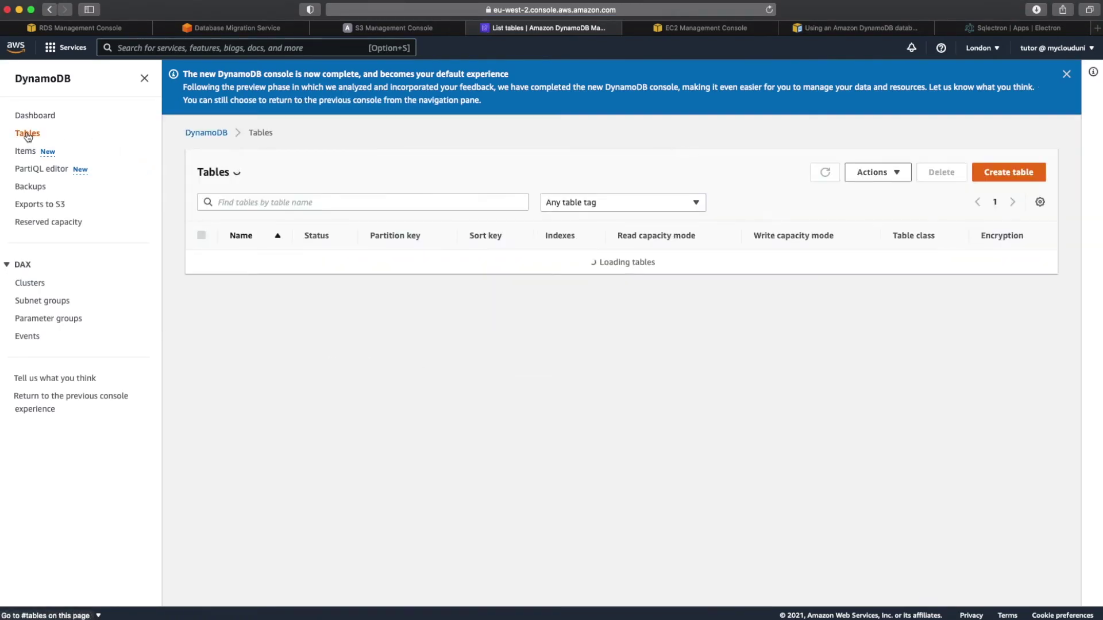
{"action": "left_click", "coordinate": [824, 171]}
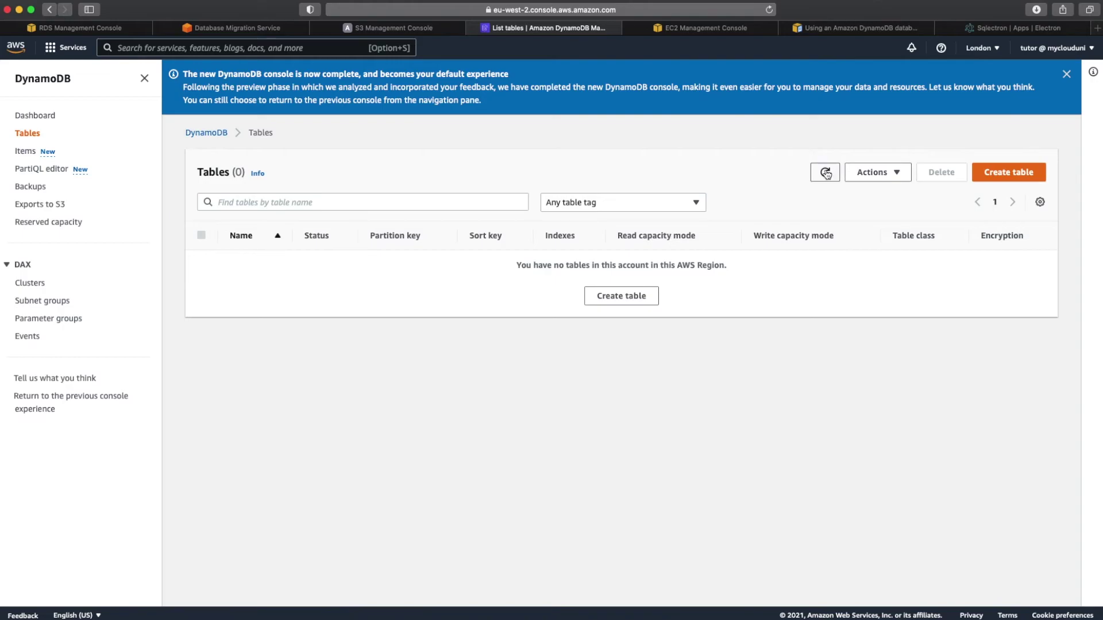
{"action": "left_click", "coordinate": [263, 28]}
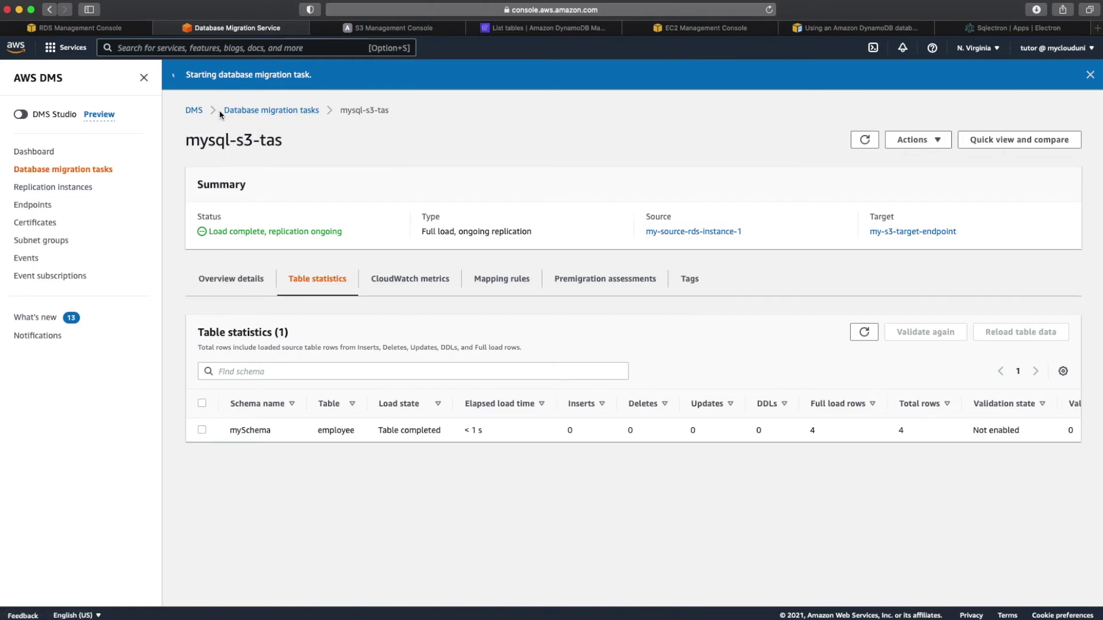
Step: Check mysql-dynamodb-task's table statistics, showing the employee table loaded with 4 rows
{"action": "left_click", "coordinate": [235, 110]}
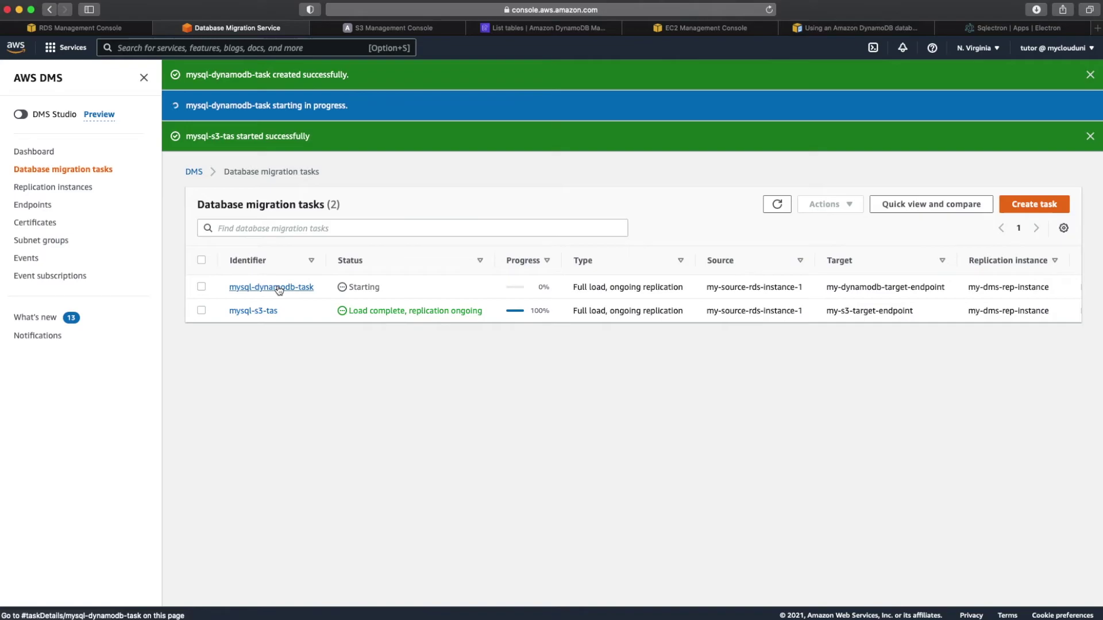
{"action": "left_click", "coordinate": [281, 287]}
{"action": "left_click", "coordinate": [48, 10]}
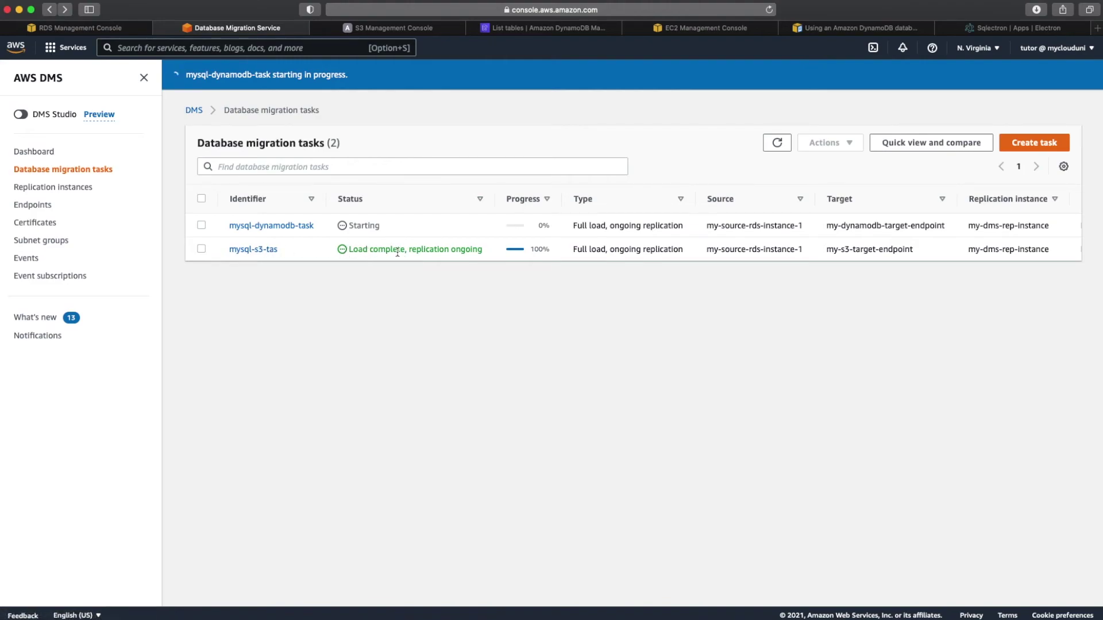
{"action": "left_click", "coordinate": [275, 227]}
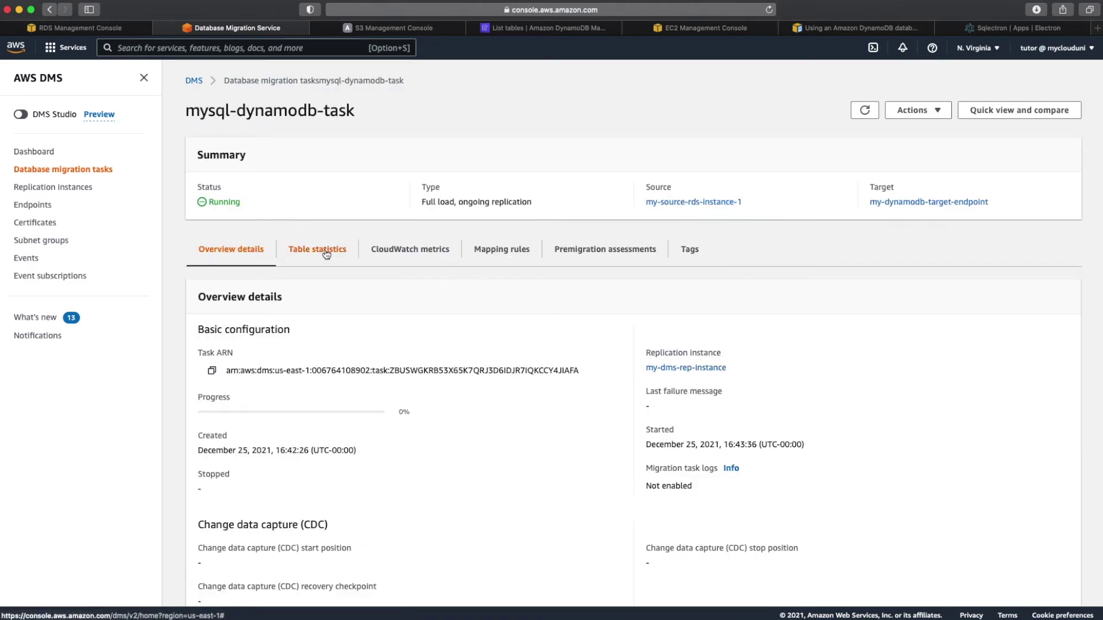
{"action": "left_click", "coordinate": [325, 251]}
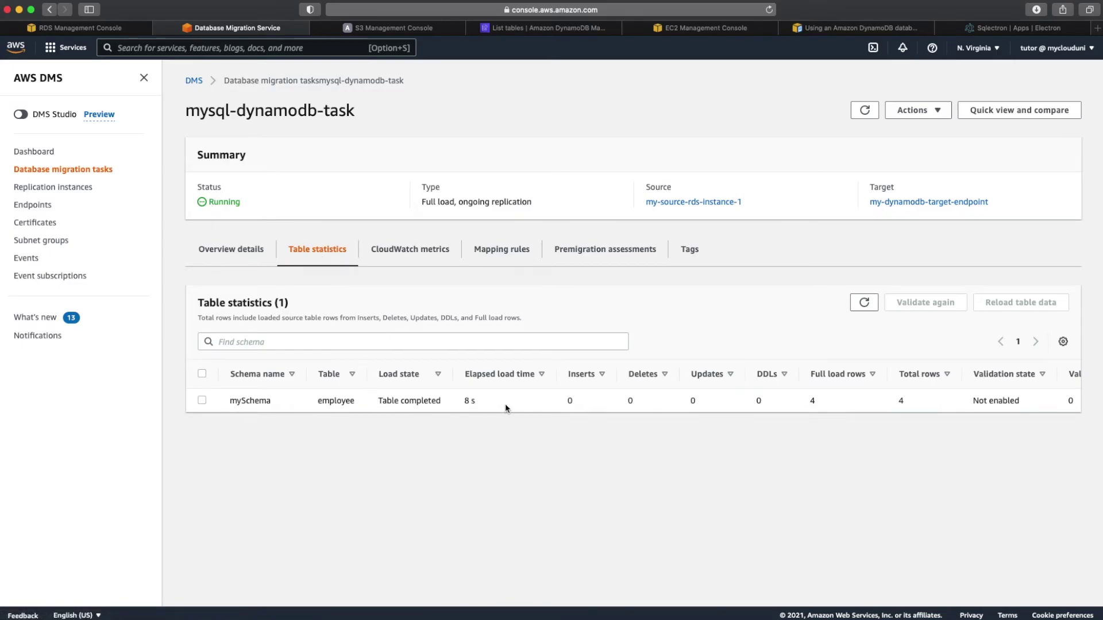
{"action": "left_click", "coordinate": [542, 29]}
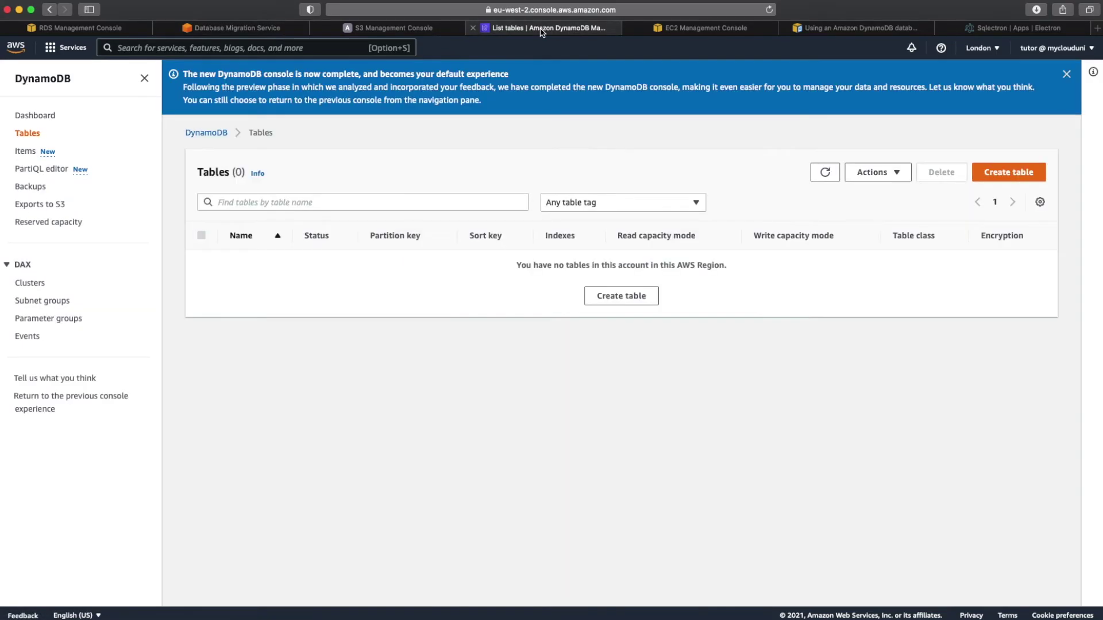
Step: Switch DynamoDB to US East (N. Virginia) to list five tables, including employee, and widen Name
{"action": "left_click", "coordinate": [824, 173]}
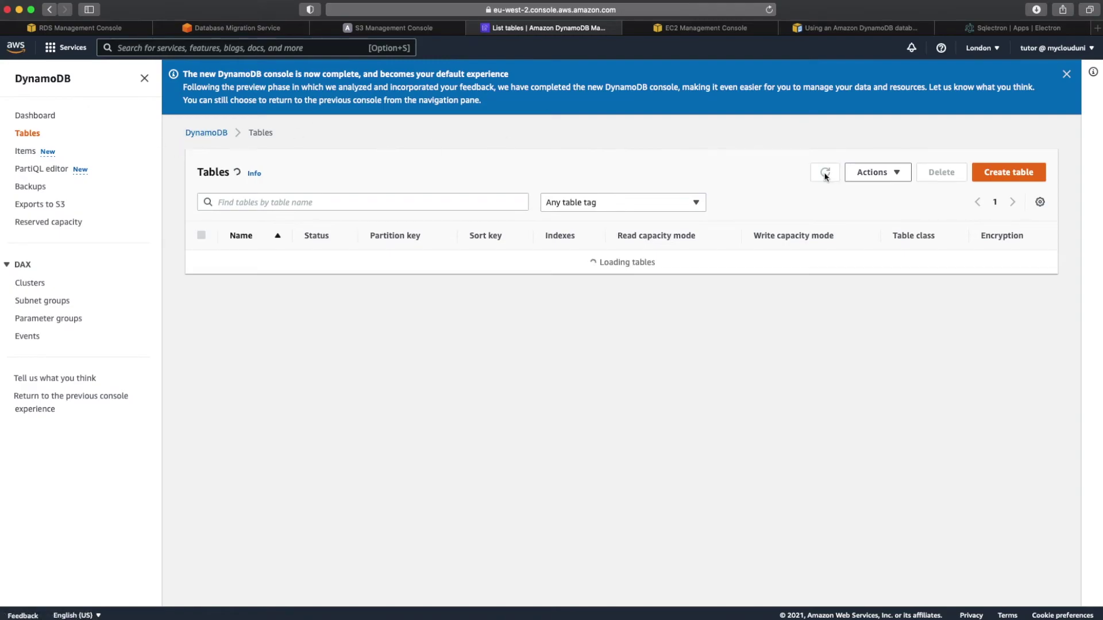
{"action": "left_click", "coordinate": [993, 51]}
{"action": "left_click", "coordinate": [928, 78]}
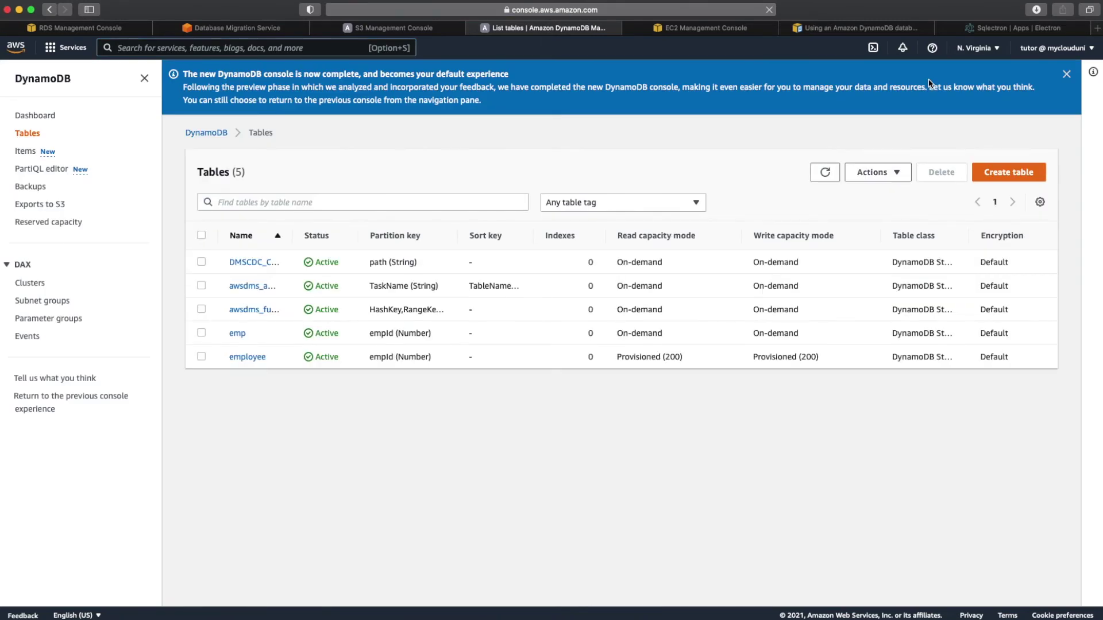
{"action": "left_click_drag", "start_coordinate": [290, 237], "coordinate": [392, 239]}
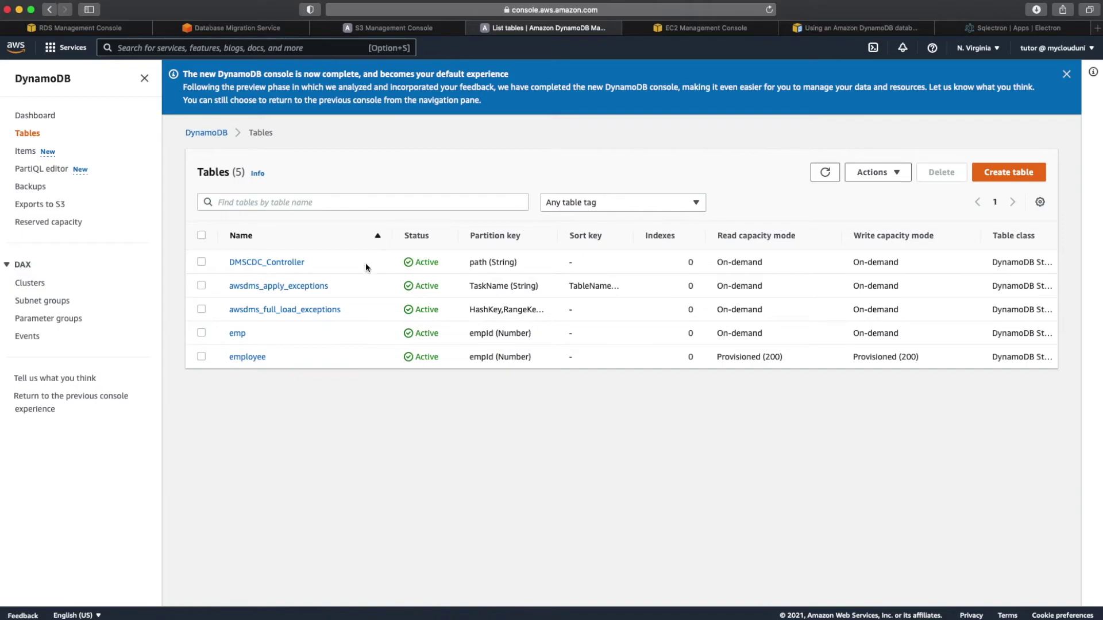
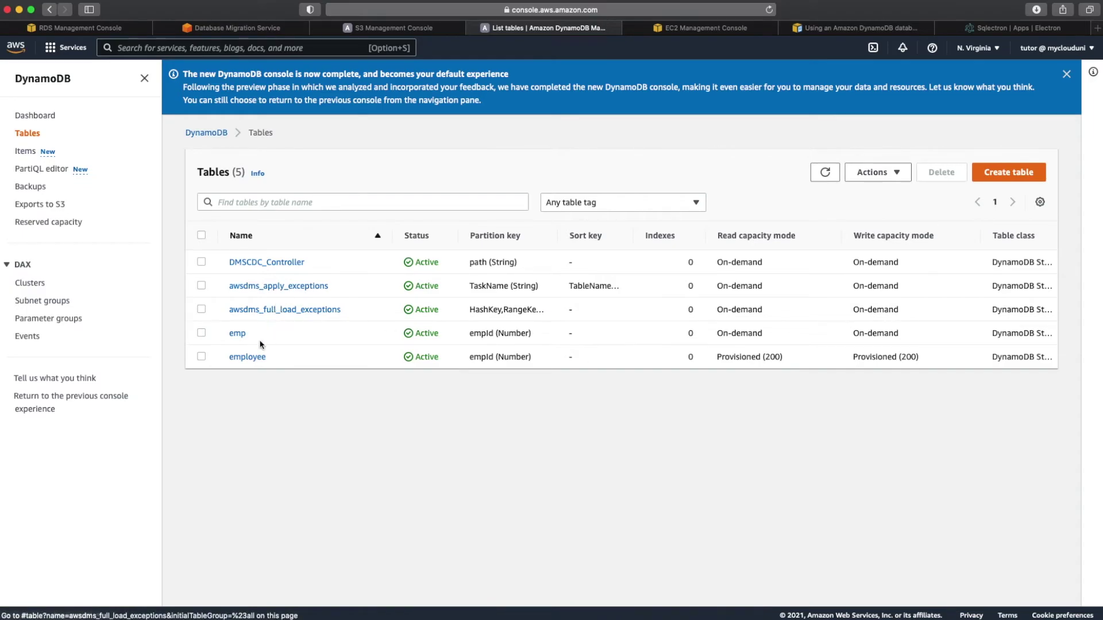
Step: Scan the DynamoDB employee table's items, returning four items emp-1 through emp-4
{"action": "left_click", "coordinate": [251, 356]}
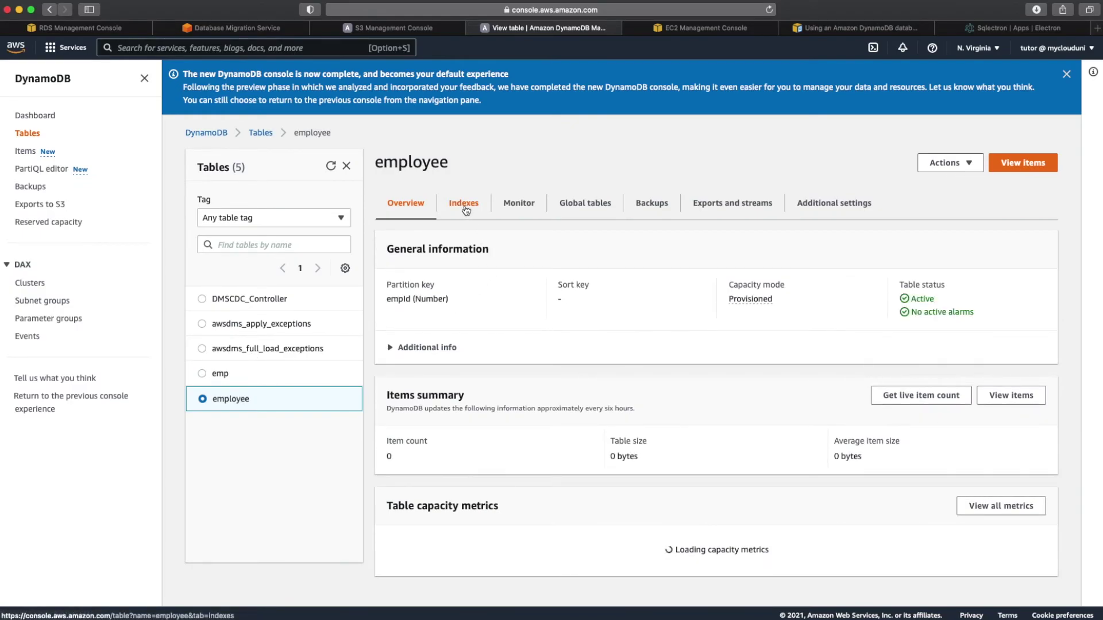
{"action": "left_click", "coordinate": [1006, 165]}
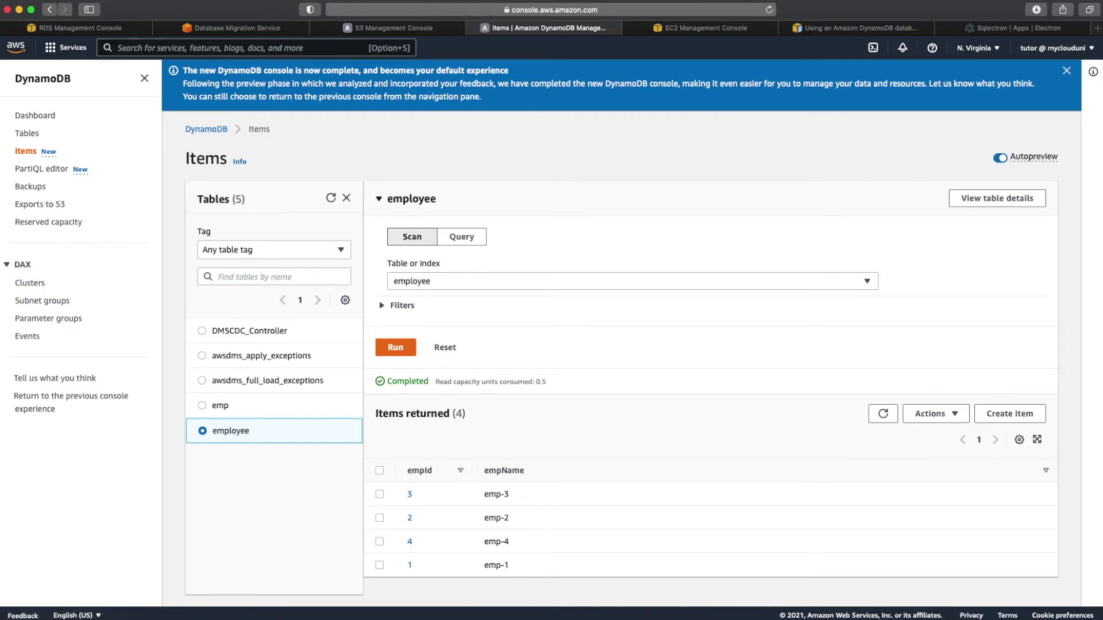
{"action": "key", "text": "super+Tab"}
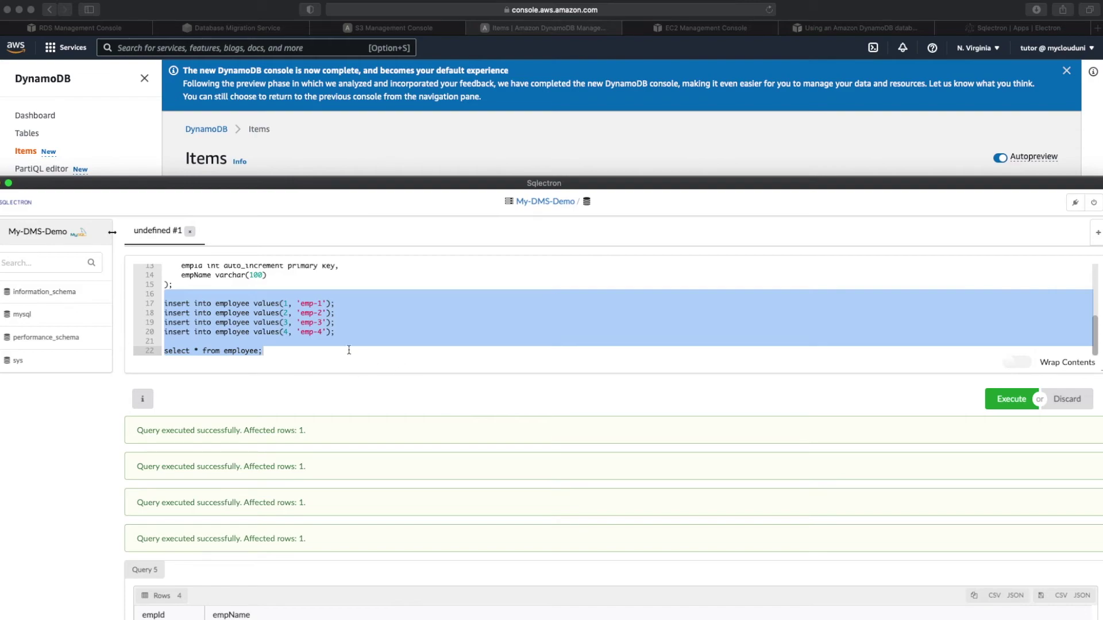
Step: Change the four INSERT statements' ids from 1–4 to 10, 20, 30 and 40
{"action": "left_click", "coordinate": [292, 304]}
{"action": "key", "text": "Left"}
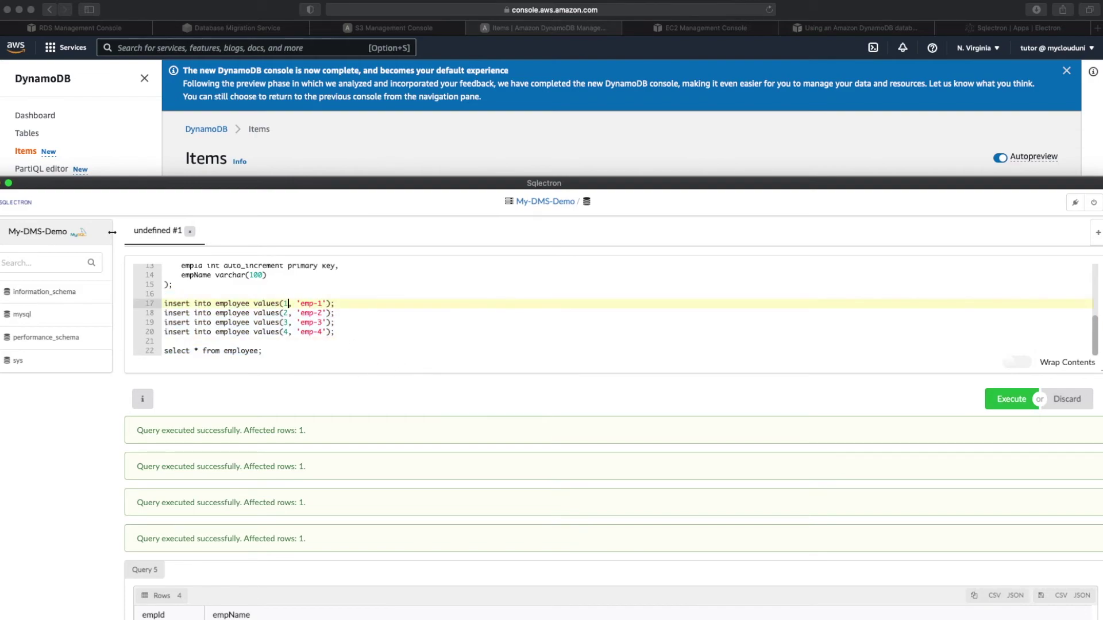
{"action": "key", "text": "BackSpace"}
{"action": "type", "text": "10"}
{"action": "key", "text": "Down"}
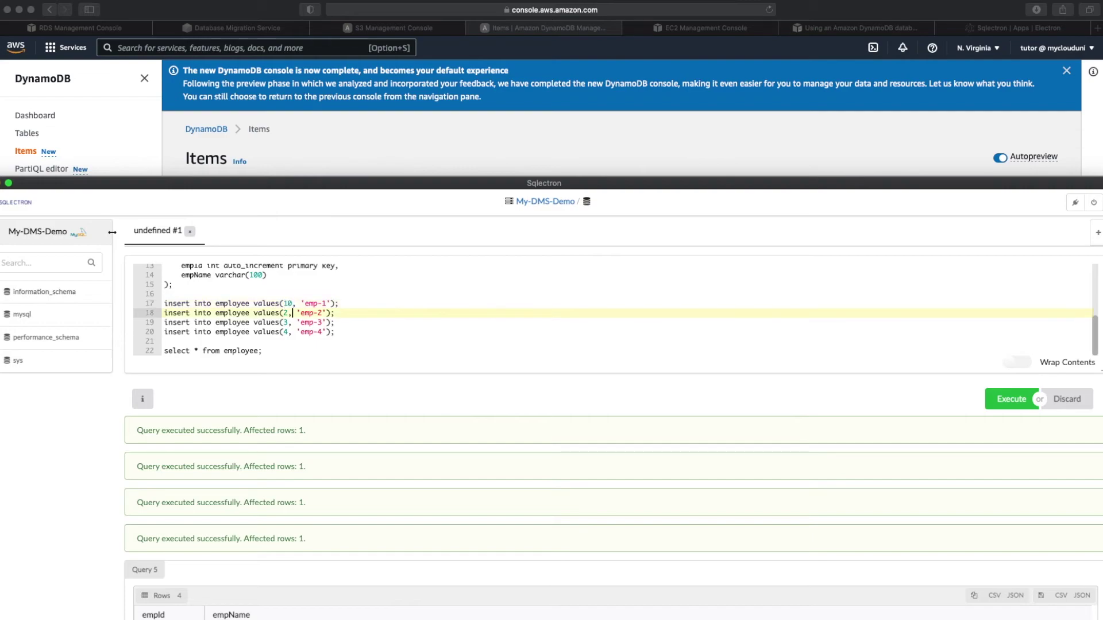
{"action": "key", "text": "Left"}
{"action": "type", "text": "0"}
{"action": "key", "text": "Down"}
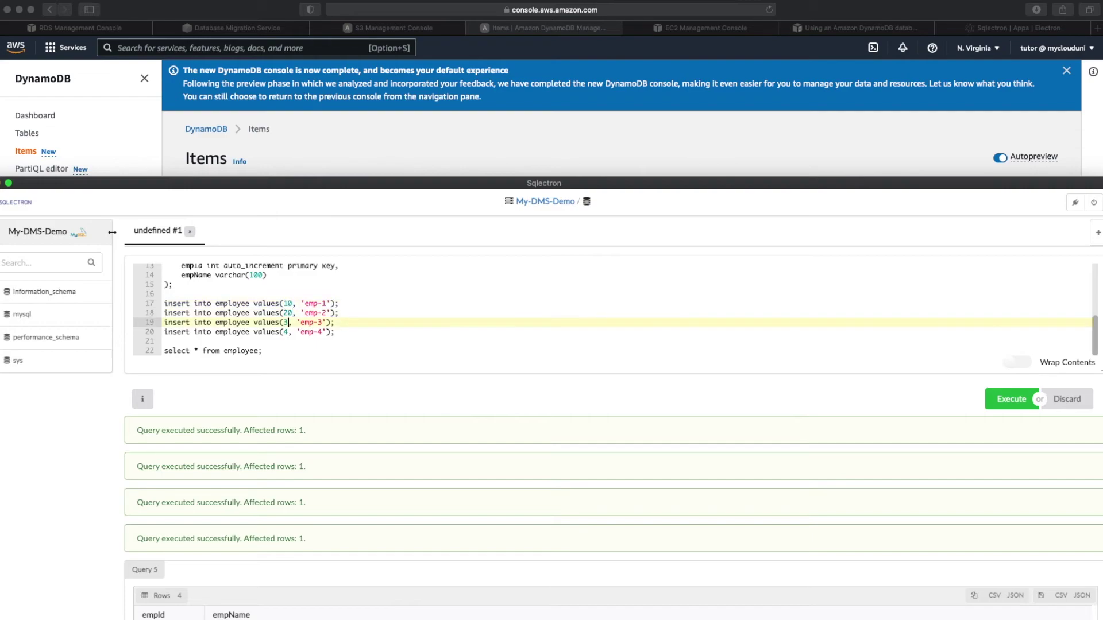
{"action": "key", "text": "Left"}
{"action": "type", "text": "0"}
{"action": "key", "text": "Down"}
{"action": "key", "text": "Left"}
{"action": "type", "text": "0"}
Step: Rename the inserted employees to emp-10, emp-20, emp-30 and emp-40
{"action": "key", "text": "Right"}
{"action": "key", "text": "Right"}
{"action": "key", "text": "Right"}
{"action": "key", "text": "Right"}
{"action": "key", "text": "Right"}
{"action": "key", "text": "Right"}
{"action": "key", "text": "Right"}
{"action": "key", "text": "Right"}
{"action": "type", "text": "0"}
{"action": "key", "text": "Up"}
{"action": "type", "text": "0"}
{"action": "key", "text": "Up"}
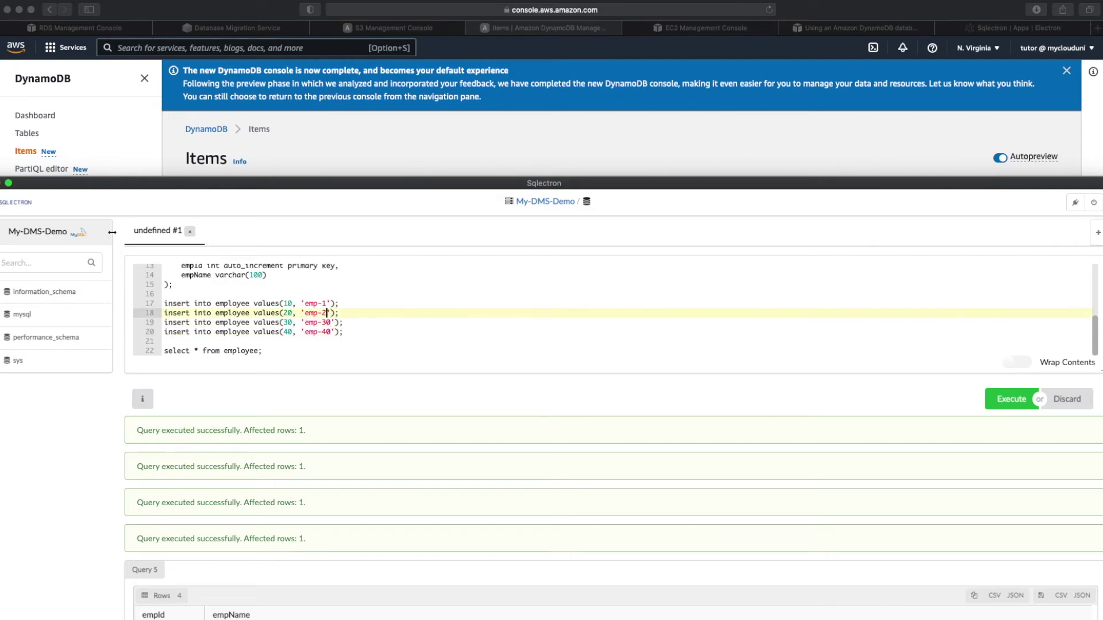
{"action": "type", "text": "0"}
{"action": "key", "text": "Up"}
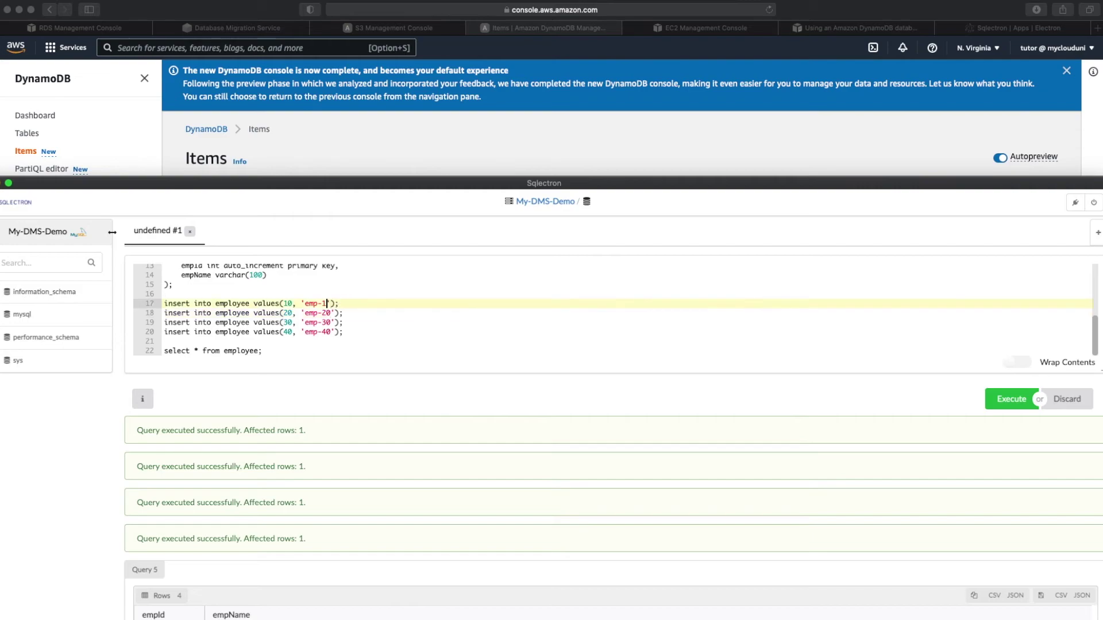
{"action": "type", "text": "0"}
Step: Replace the old SELECT line with 'delete from employee where empId < 10;'
{"action": "key", "text": "Down"}
{"action": "key", "text": "Down"}
{"action": "key", "text": "Down"}
{"action": "key", "text": "Down"}
{"action": "key", "text": "Down"}
{"action": "key", "text": "super+BackSpace"}
{"action": "type", "text": "del"}
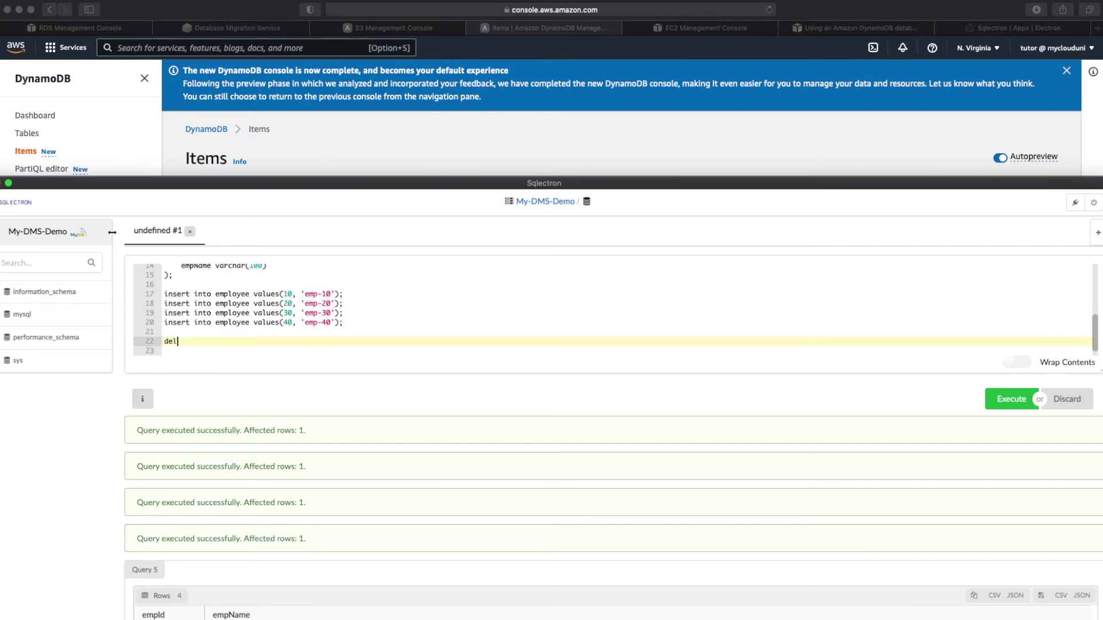
{"action": "type", "text": "ete from employee where"}
{"action": "scroll", "coordinate": [364, 285], "scroll_direction": "up", "scroll_amount": 3}
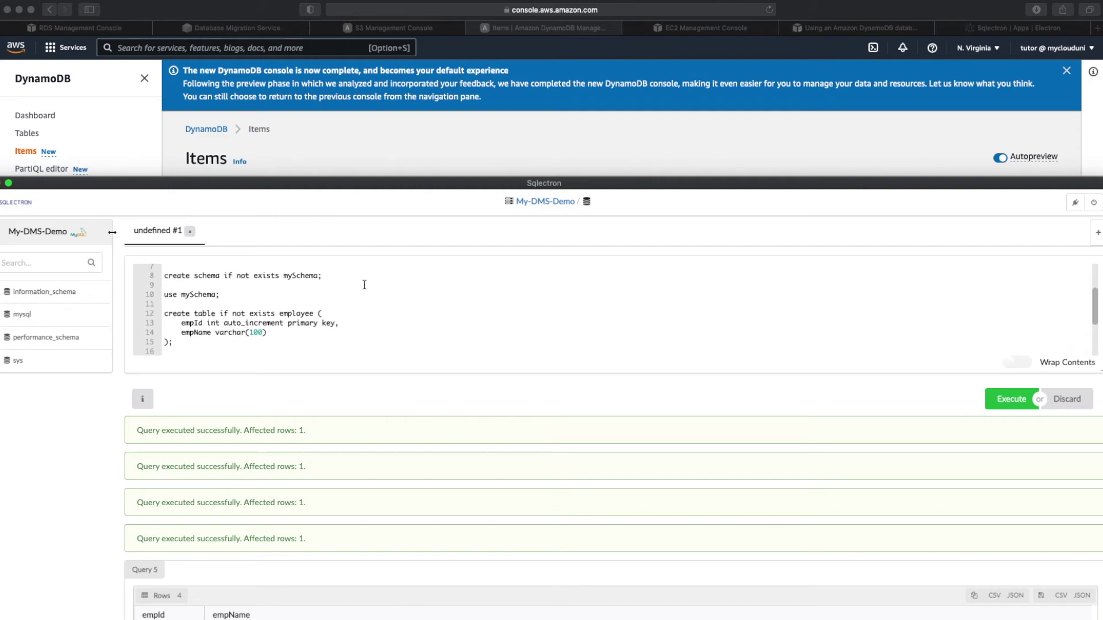
{"action": "double_click", "coordinate": [195, 324]}
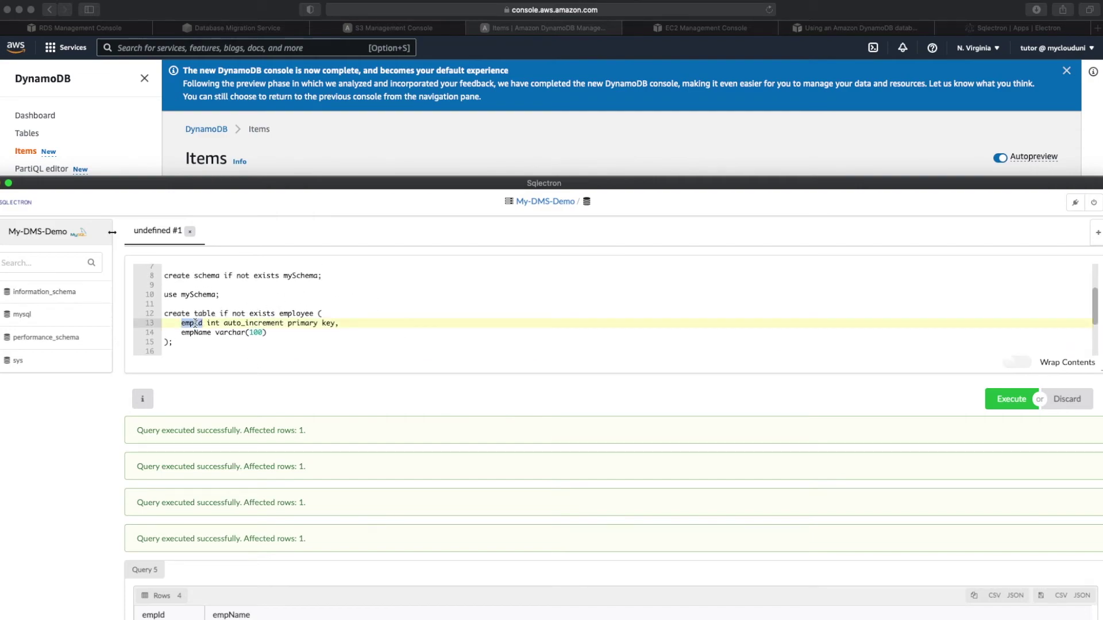
{"action": "scroll", "coordinate": [325, 342], "scroll_direction": "down", "scroll_amount": 3}
{"action": "left_click", "coordinate": [291, 334]}
{"action": "type", "text": "empI"}
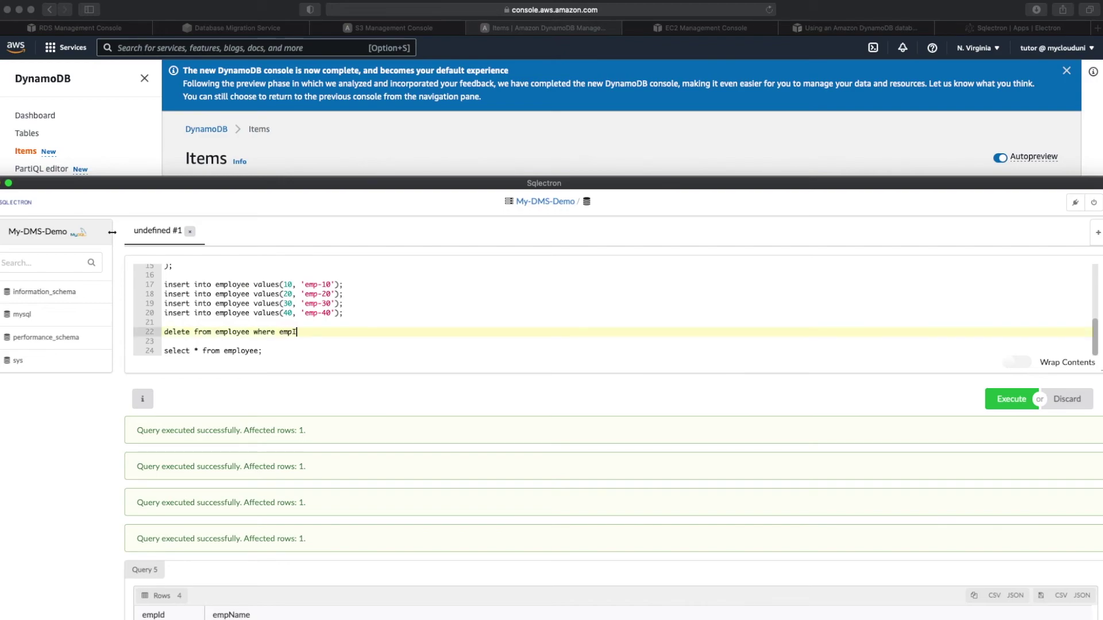
{"action": "type", "text": "d <"}
{"action": "key", "text": "BackSpace"}
{"action": "type", "text": "10;"}
Step: Run the new inserts and the delete, then run SELECT * FROM employee to list four rows
{"action": "key", "text": "shift+Up"}
{"action": "key", "text": "shift+Up"}
{"action": "key", "text": "shift+Up"}
{"action": "key", "text": "shift+Up"}
{"action": "key", "text": "shift+Up"}
{"action": "key", "text": "shift+Up"}
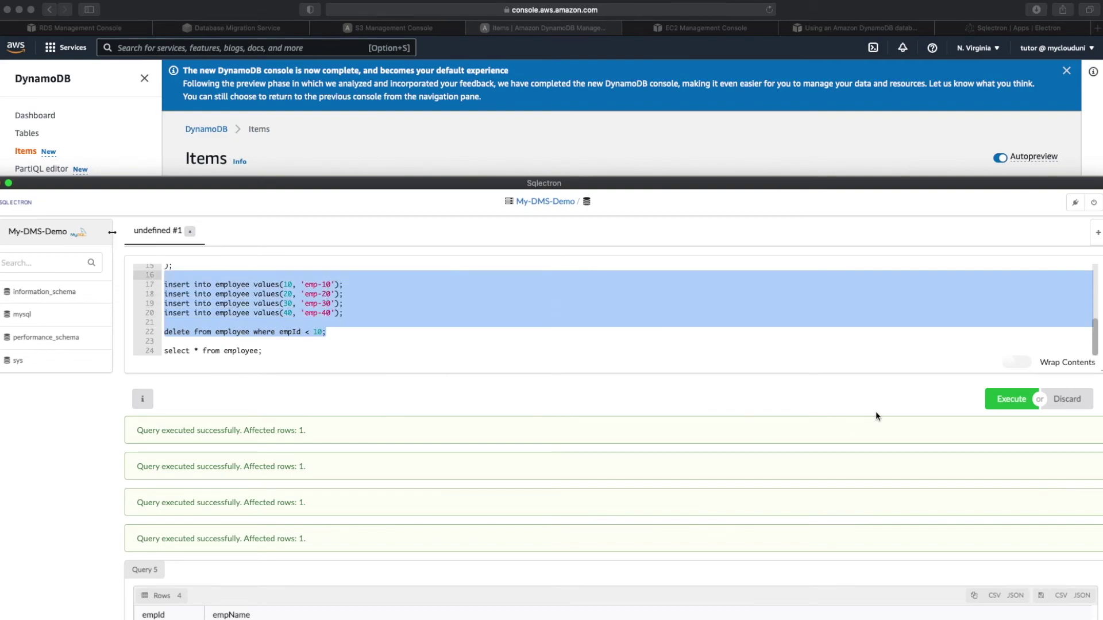
{"action": "left_click", "coordinate": [1011, 398]}
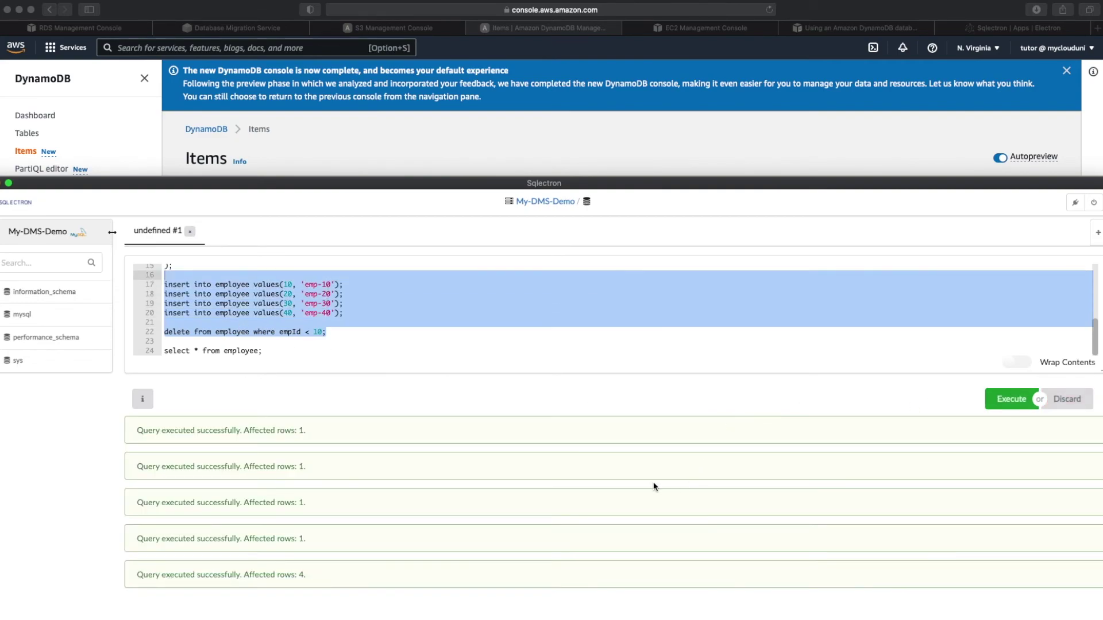
{"action": "triple_click", "coordinate": [255, 348]}
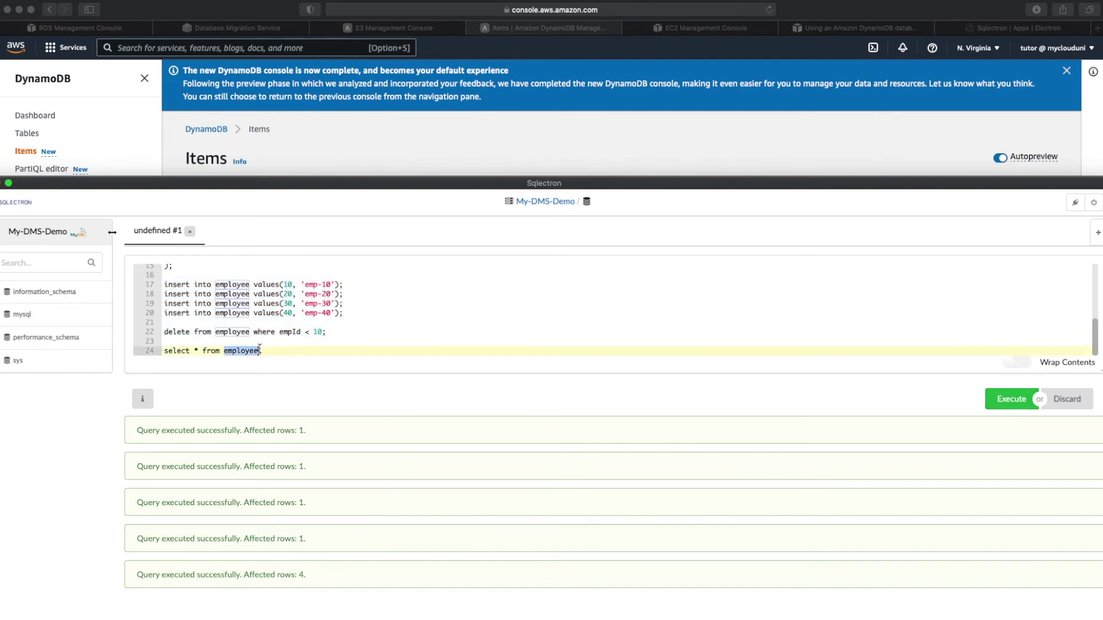
{"action": "left_click", "coordinate": [992, 408]}
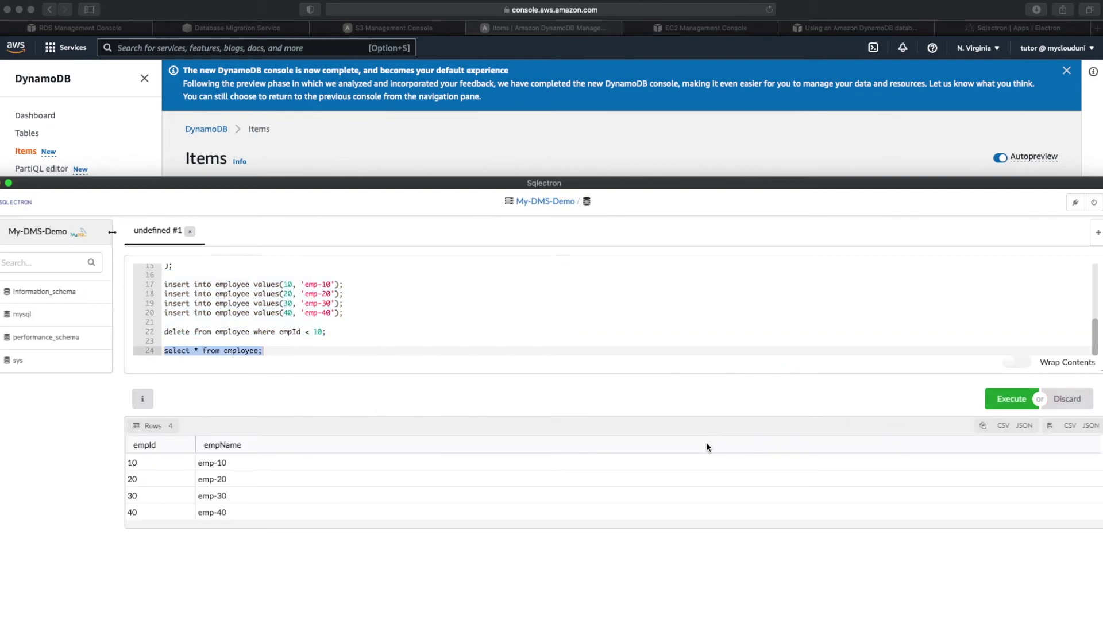
Step: Re-run the S3 Select query on the employee load file
{"action": "left_click", "coordinate": [395, 29]}
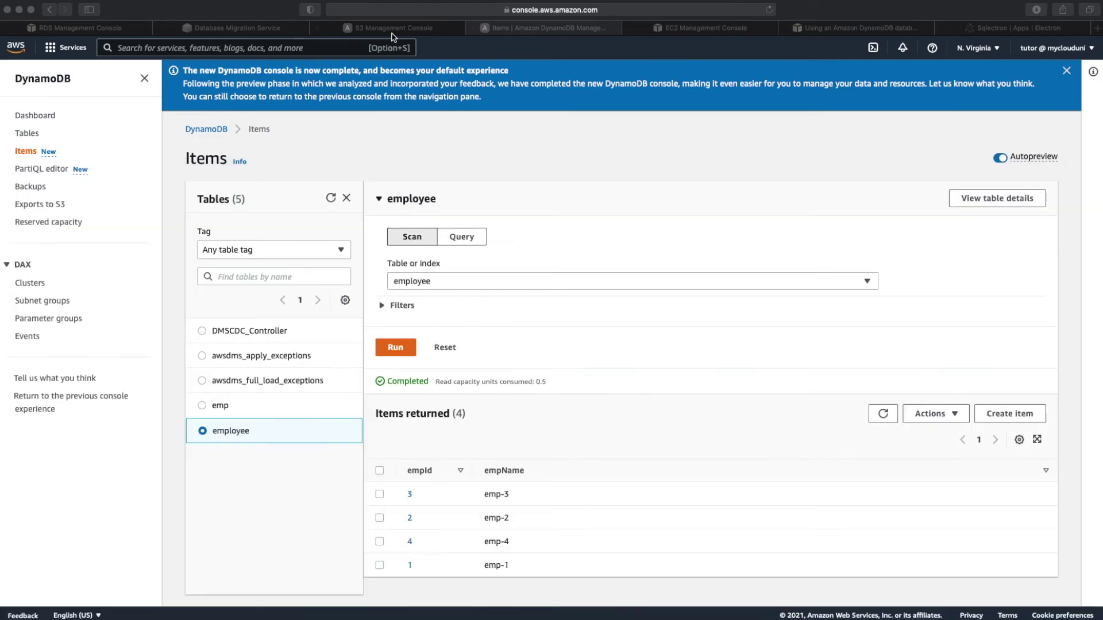
{"action": "scroll", "coordinate": [517, 121], "scroll_direction": "down", "scroll_amount": 10}
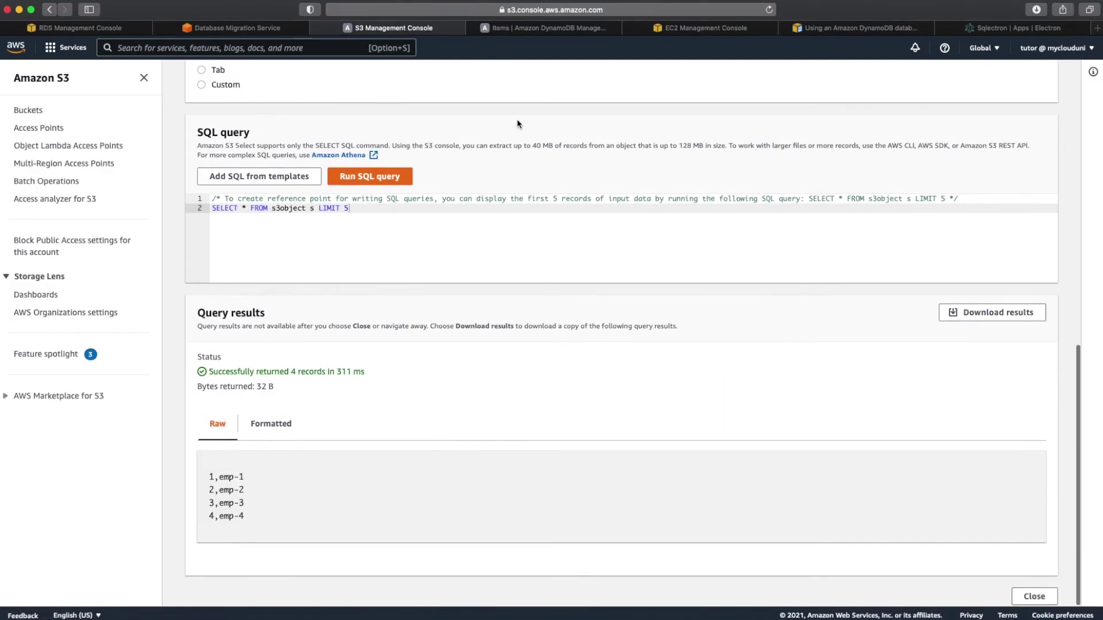
{"action": "left_click", "coordinate": [393, 180]}
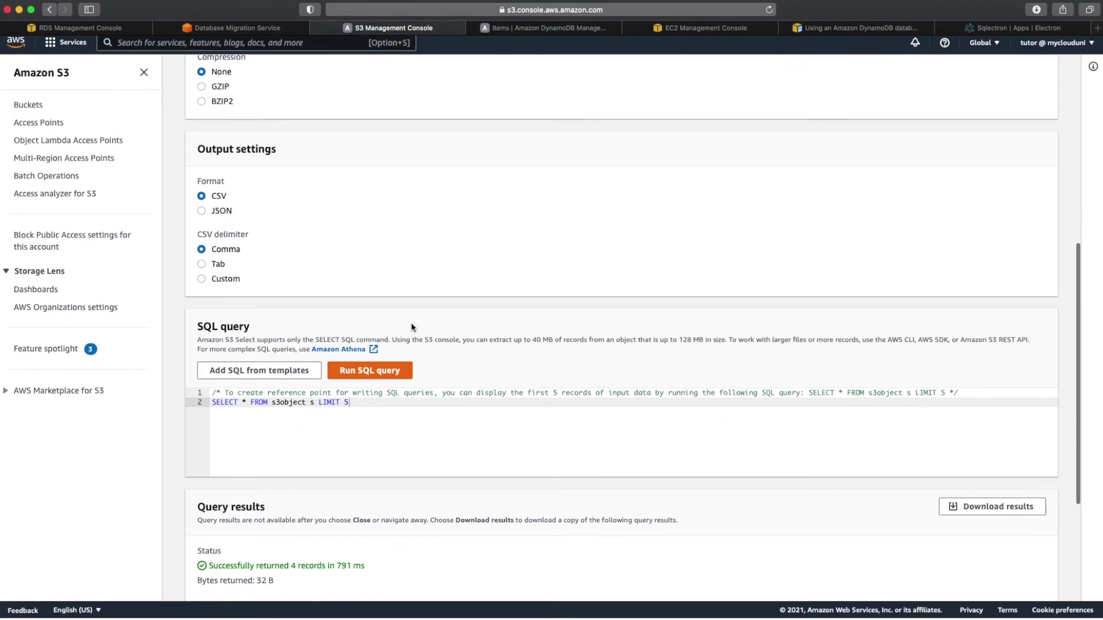
{"action": "scroll", "coordinate": [411, 322], "scroll_direction": "down", "scroll_amount": 4}
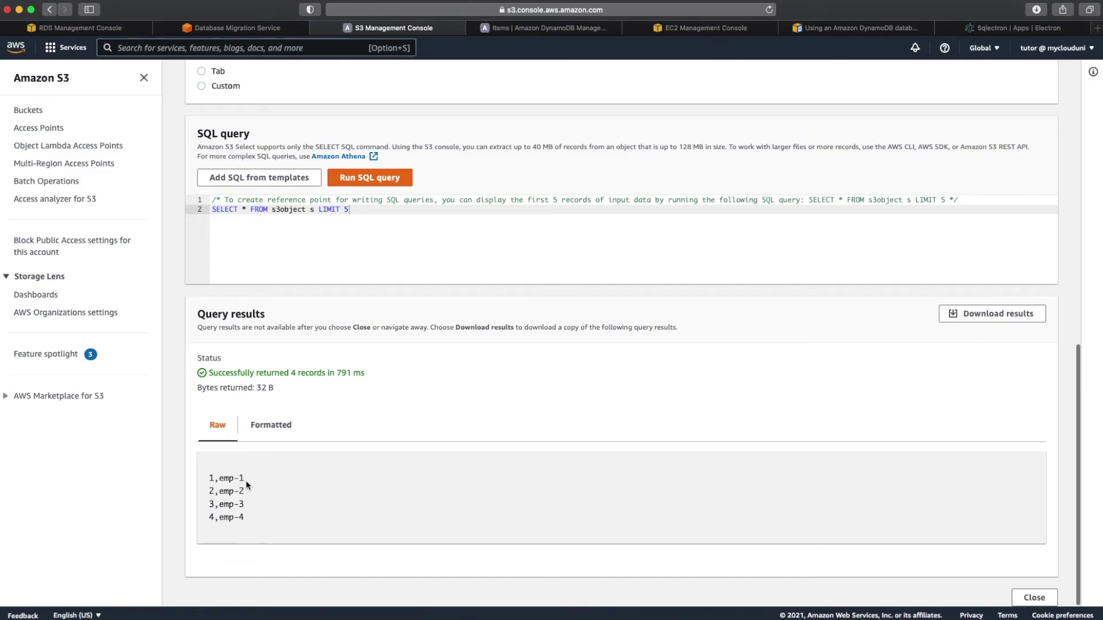
{"action": "scroll", "coordinate": [247, 480], "scroll_direction": "up", "scroll_amount": 15}
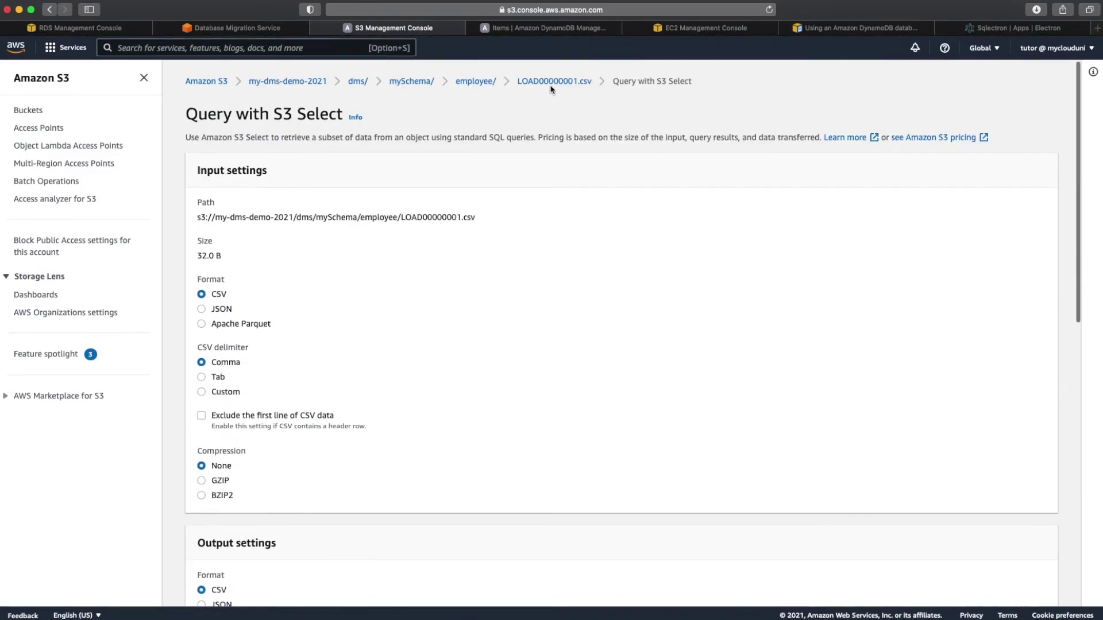
Step: Reload the S3 employee folder, then refresh DynamoDB items to show emp-10 to emp-40
{"action": "left_click", "coordinate": [487, 80]}
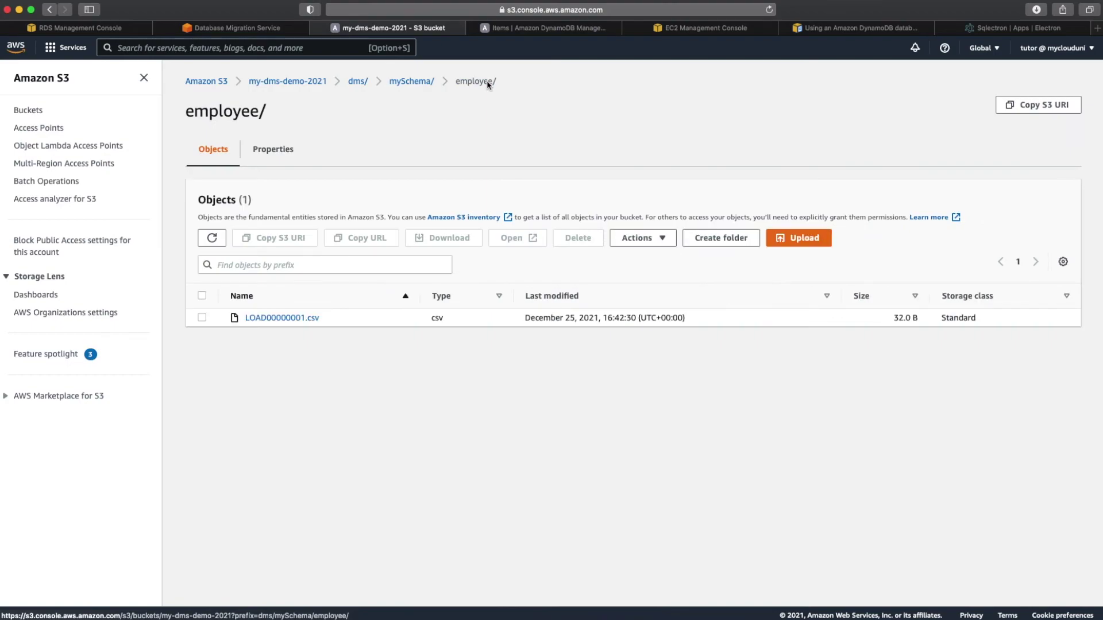
{"action": "left_click", "coordinate": [212, 238]}
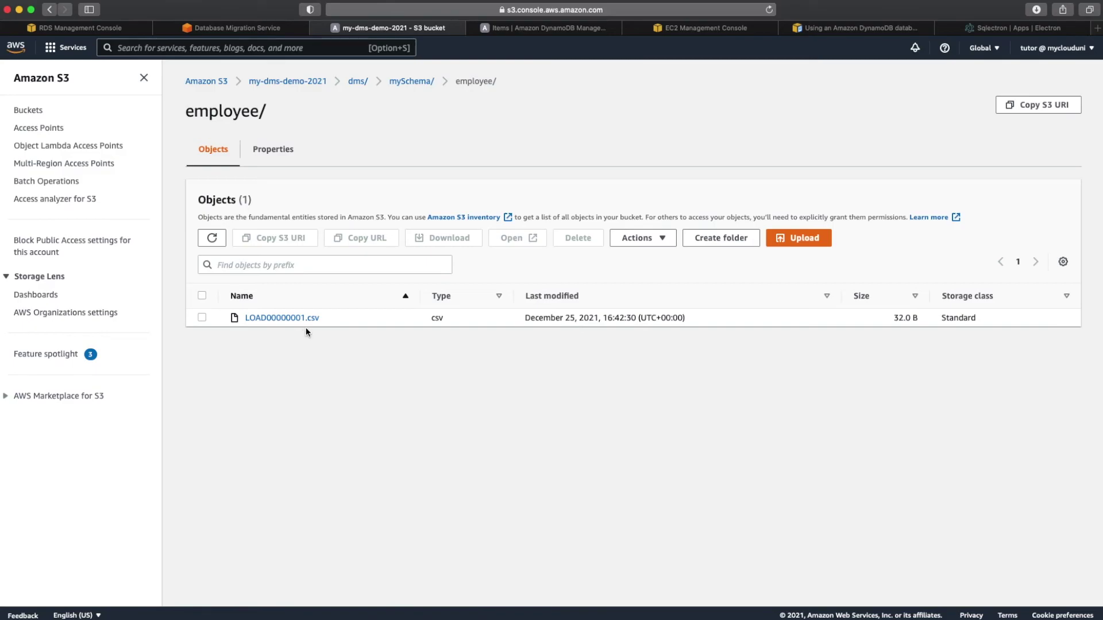
{"action": "left_click", "coordinate": [603, 30]}
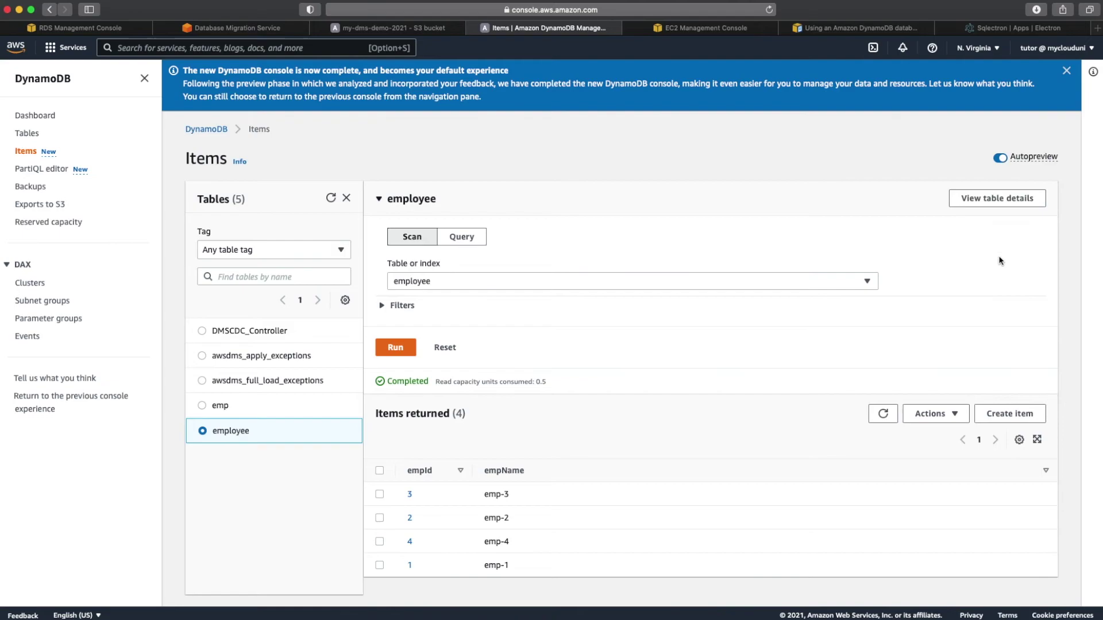
{"action": "left_click", "coordinate": [885, 413]}
Step: Check mysql-dynamodb-task statistics (4 inserts, 4 deletes), then return to S3 employee/ with only LOAD00000001.csv
{"action": "left_click", "coordinate": [270, 33]}
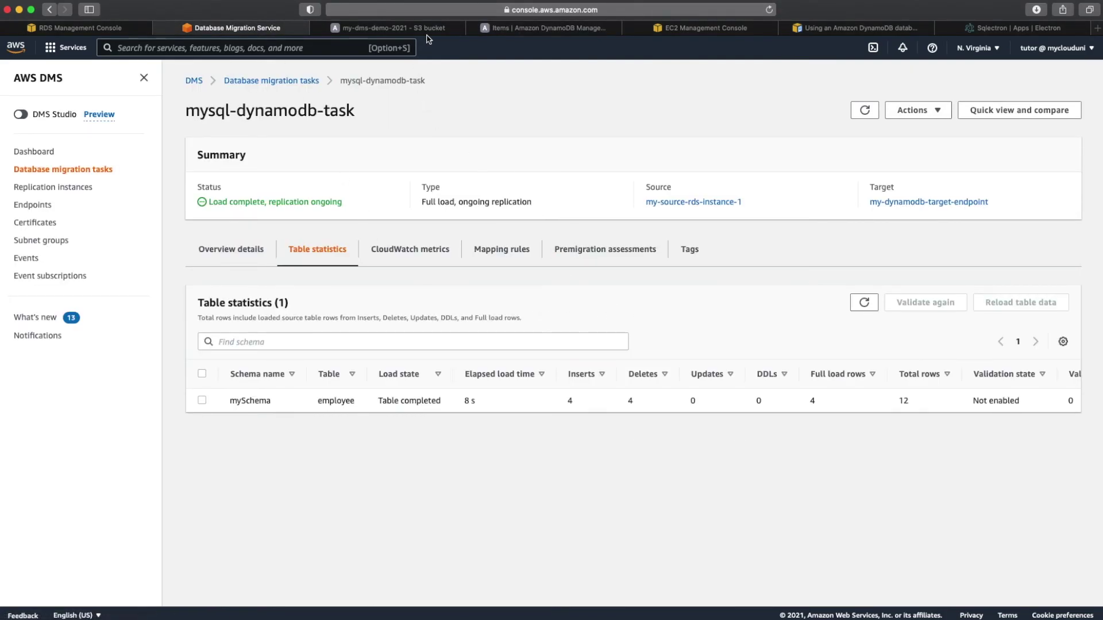
{"action": "left_click", "coordinate": [422, 28]}
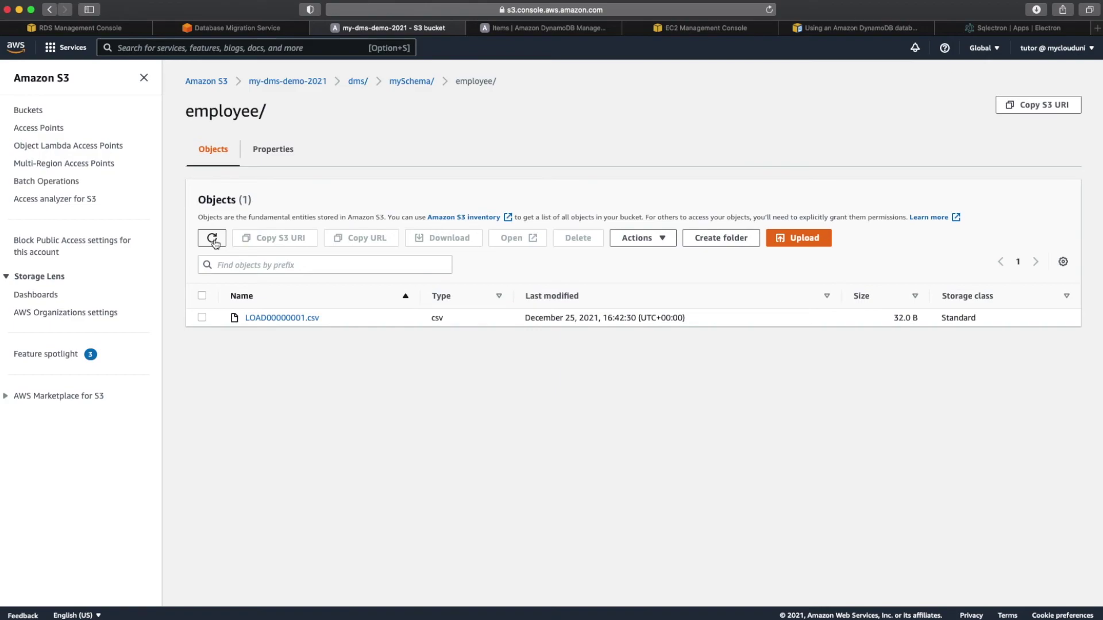
Step: Reload the S3 employee folder and select the new file 20211225-164705701.csv
{"action": "left_click", "coordinate": [218, 246]}
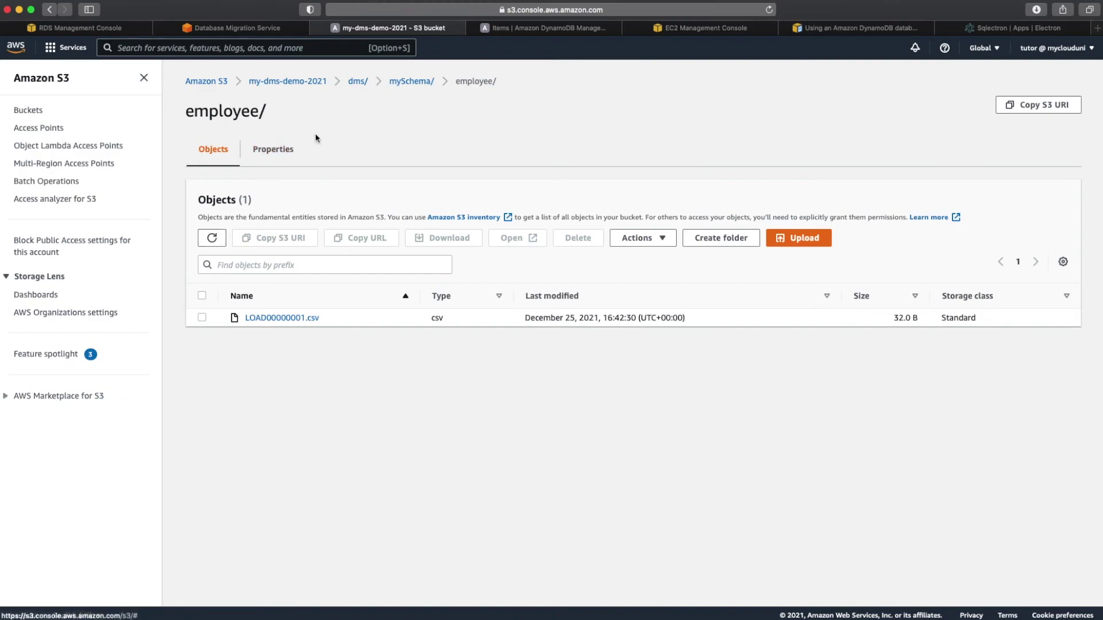
{"action": "left_click", "coordinate": [421, 86]}
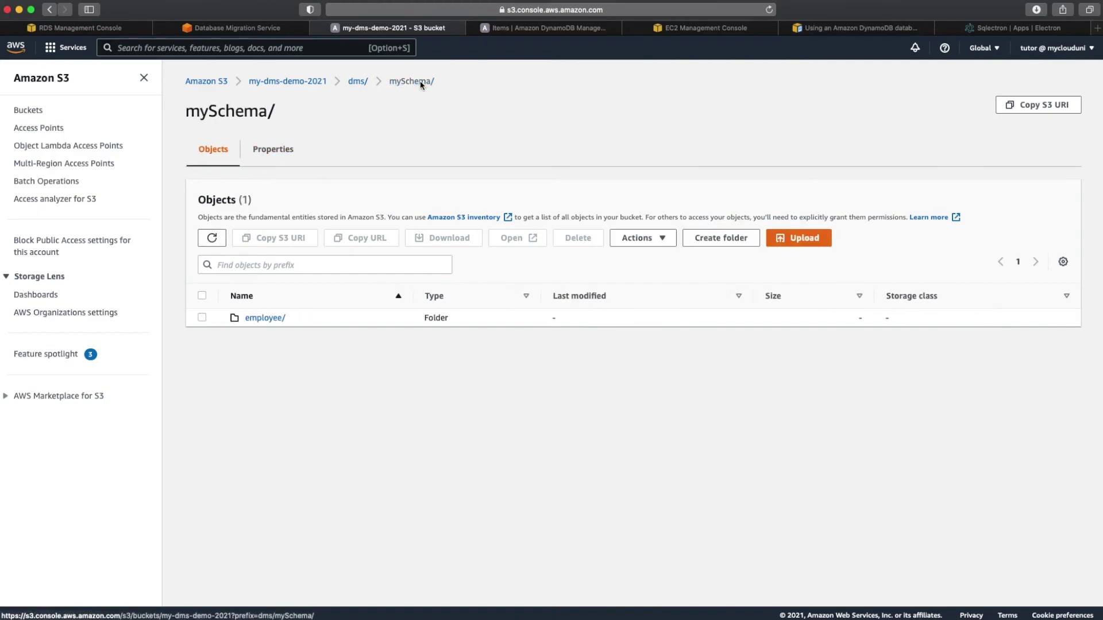
{"action": "left_click", "coordinate": [212, 238]}
{"action": "left_click", "coordinate": [266, 318]}
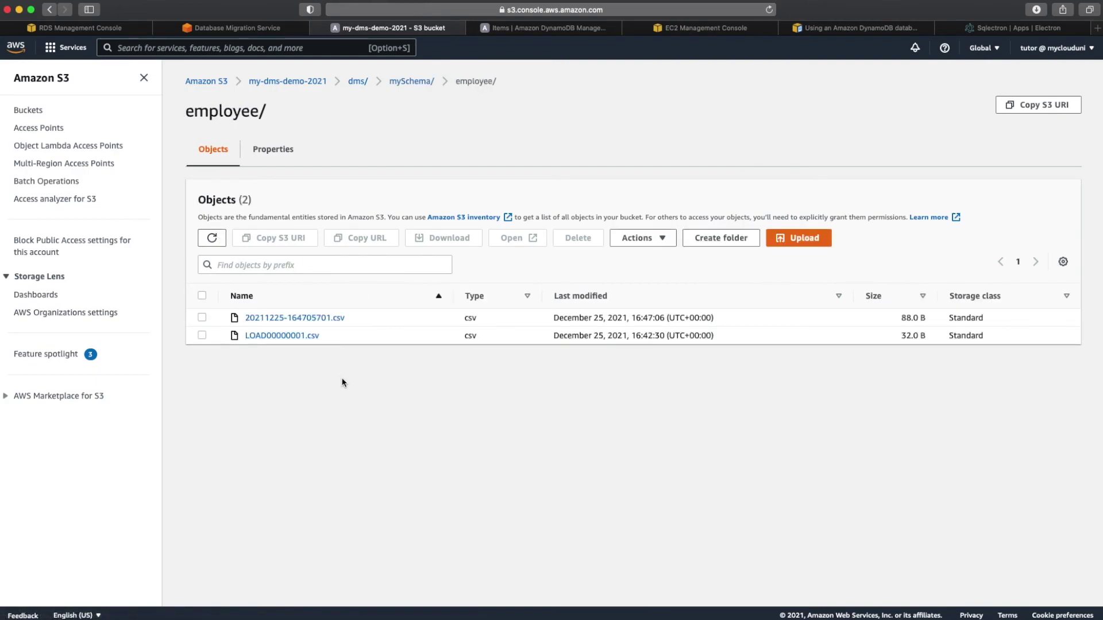
{"action": "left_click", "coordinate": [202, 318]}
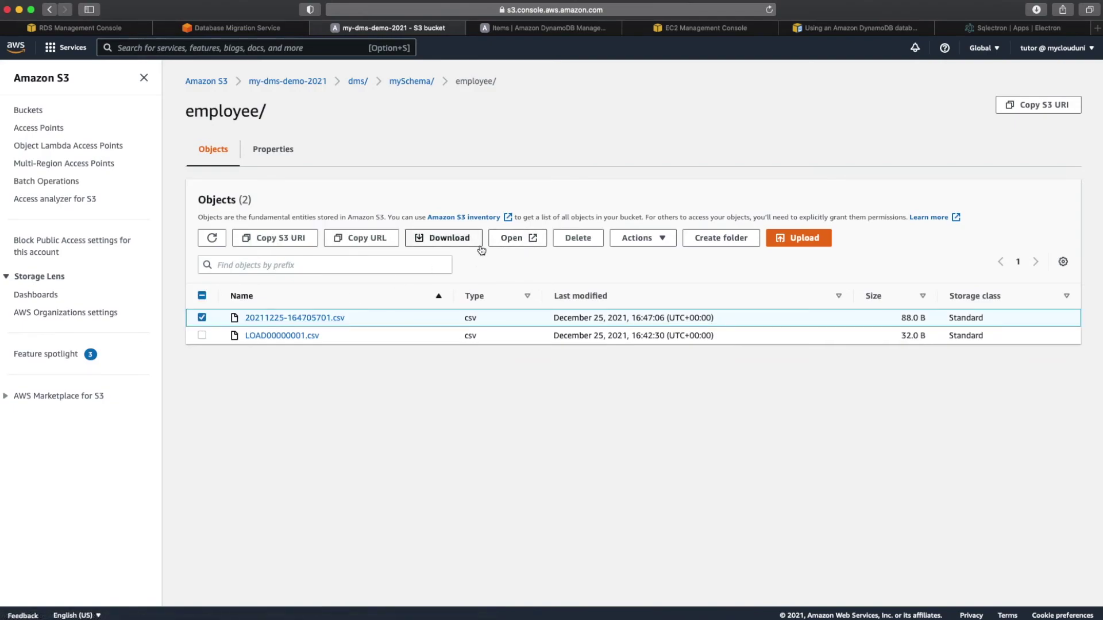
Step: Query the CSV with S3 Select, showing I insert and D delete flags
{"action": "left_click", "coordinate": [647, 240]}
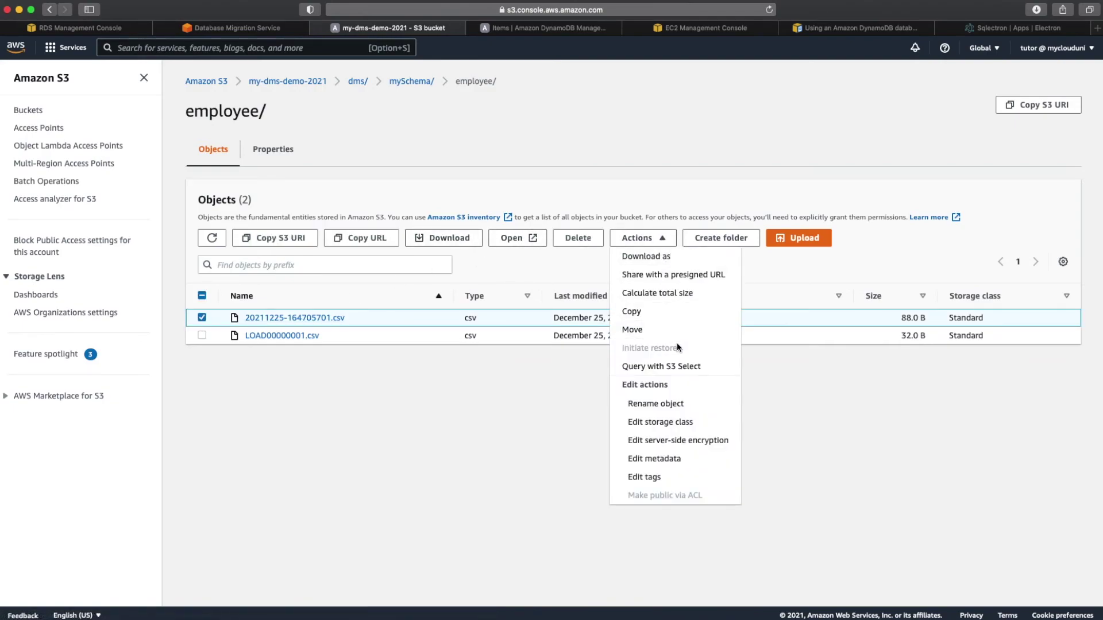
{"action": "left_click", "coordinate": [679, 368]}
{"action": "scroll", "coordinate": [536, 460], "scroll_direction": "down", "scroll_amount": 7}
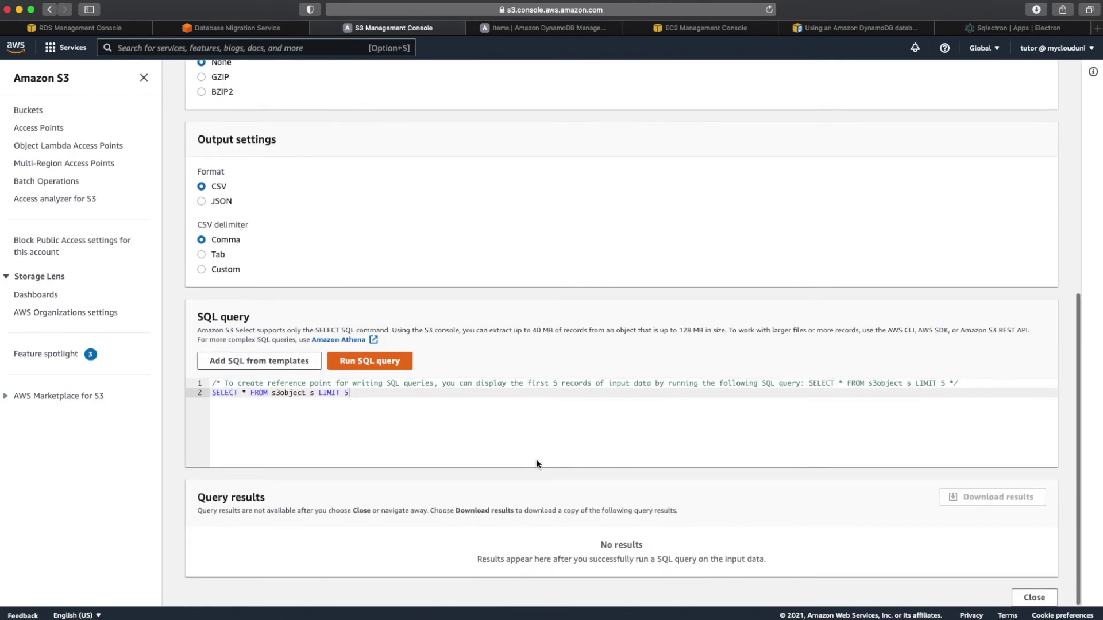
{"action": "left_click", "coordinate": [391, 373]}
{"action": "scroll", "coordinate": [427, 470], "scroll_direction": "down", "scroll_amount": 4}
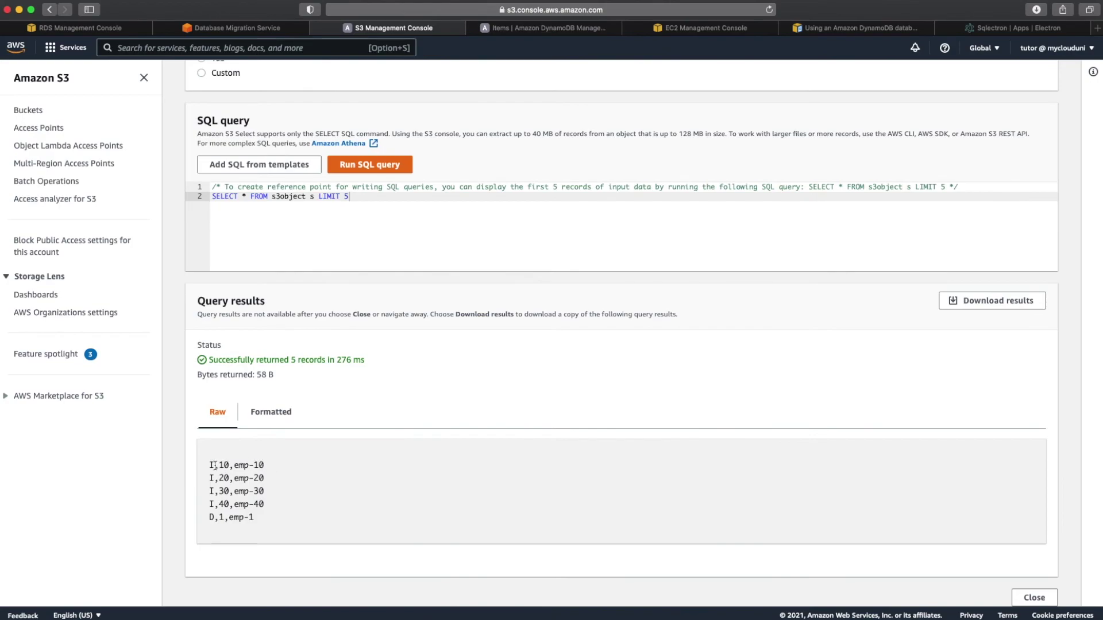
{"action": "left_click_drag", "start_coordinate": [215, 466], "coordinate": [207, 467]}
{"action": "left_click", "coordinate": [258, 465]}
{"action": "left_click_drag", "start_coordinate": [216, 517], "coordinate": [207, 517]}
Step: Raise the query LIMIT from 5 to 10 and rerun it, then return to the employee folder
{"action": "left_click", "coordinate": [377, 195]}
{"action": "key", "text": "BackSpace"}
{"action": "type", "text": "10"}
{"action": "left_click", "coordinate": [351, 165]}
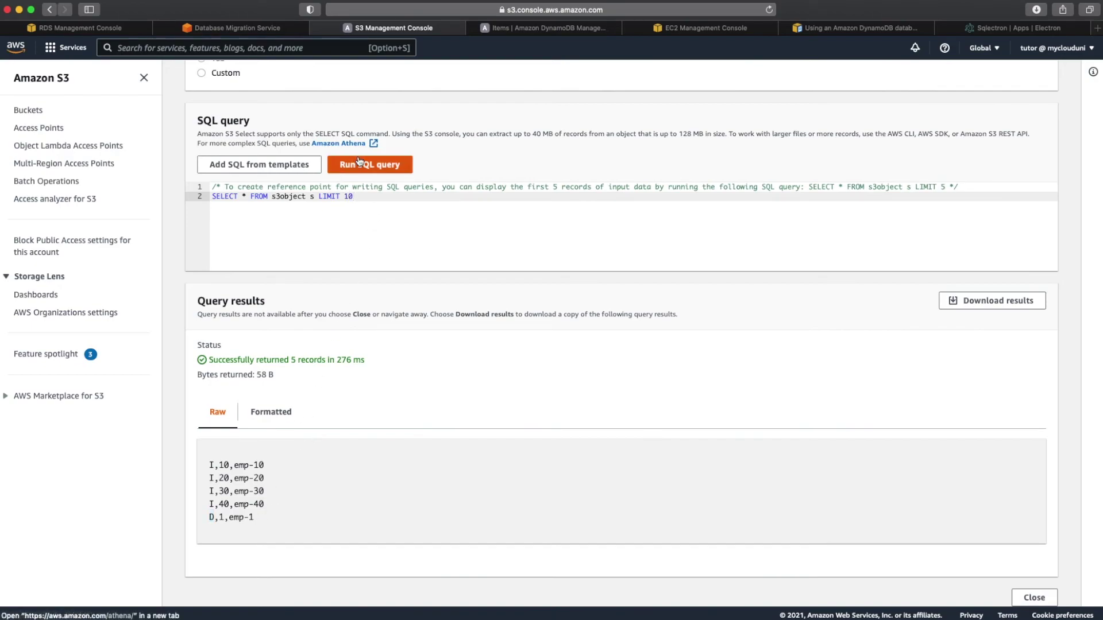
{"action": "scroll", "coordinate": [342, 488], "scroll_direction": "down", "scroll_amount": 5}
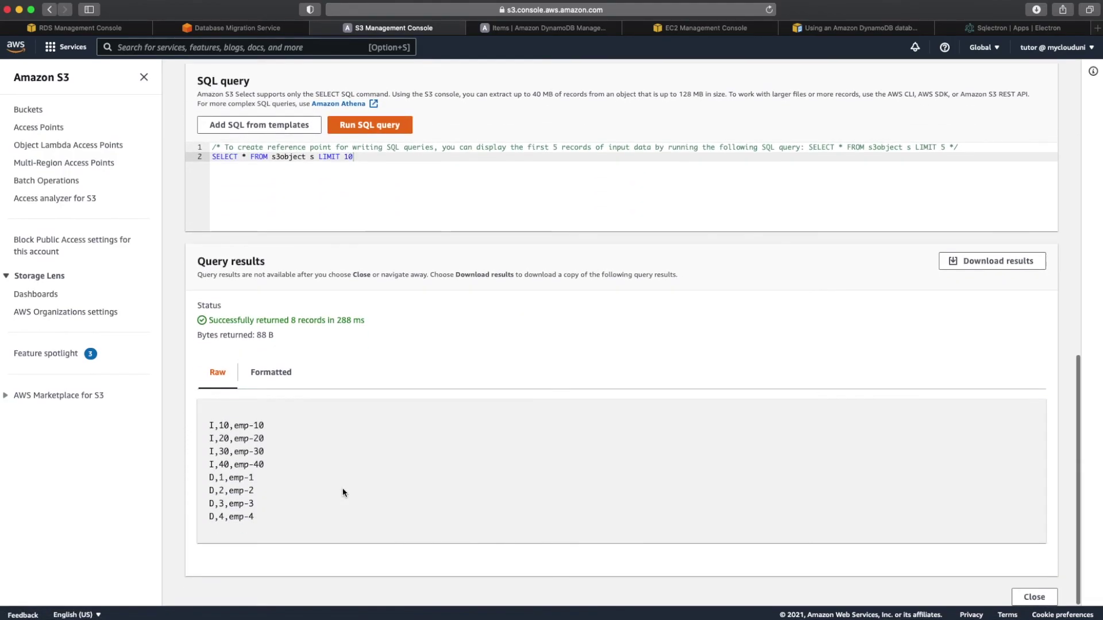
{"action": "left_click_drag", "start_coordinate": [264, 519], "coordinate": [200, 479]}
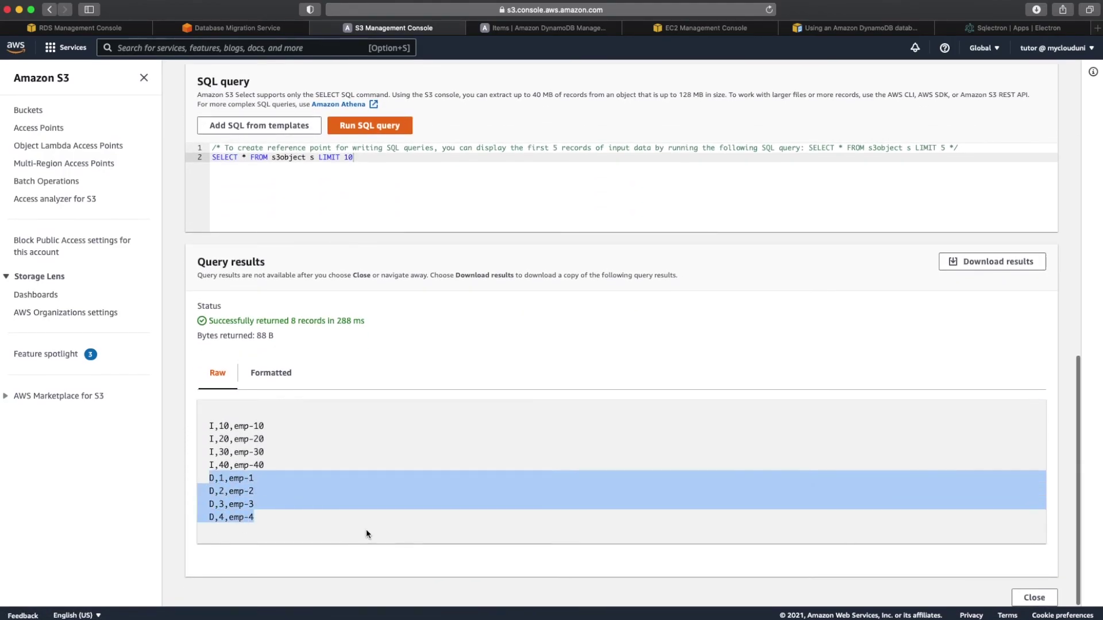
{"action": "left_click", "coordinate": [361, 504]}
{"action": "scroll", "coordinate": [361, 505], "scroll_direction": "up", "scroll_amount": 10}
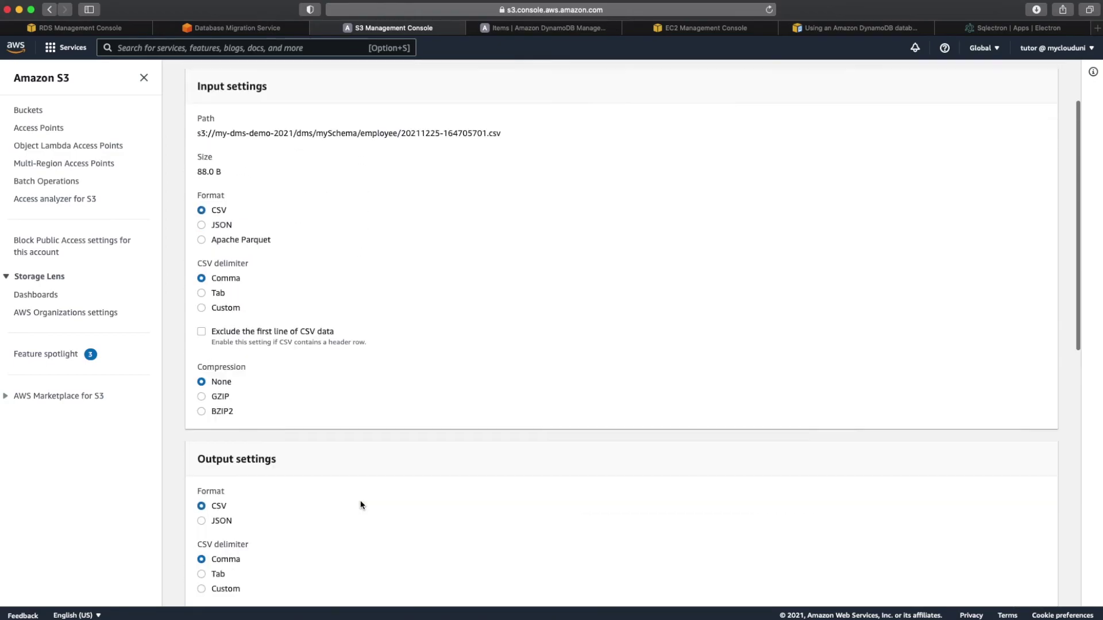
{"action": "scroll", "coordinate": [360, 503], "scroll_direction": "up", "scroll_amount": 3}
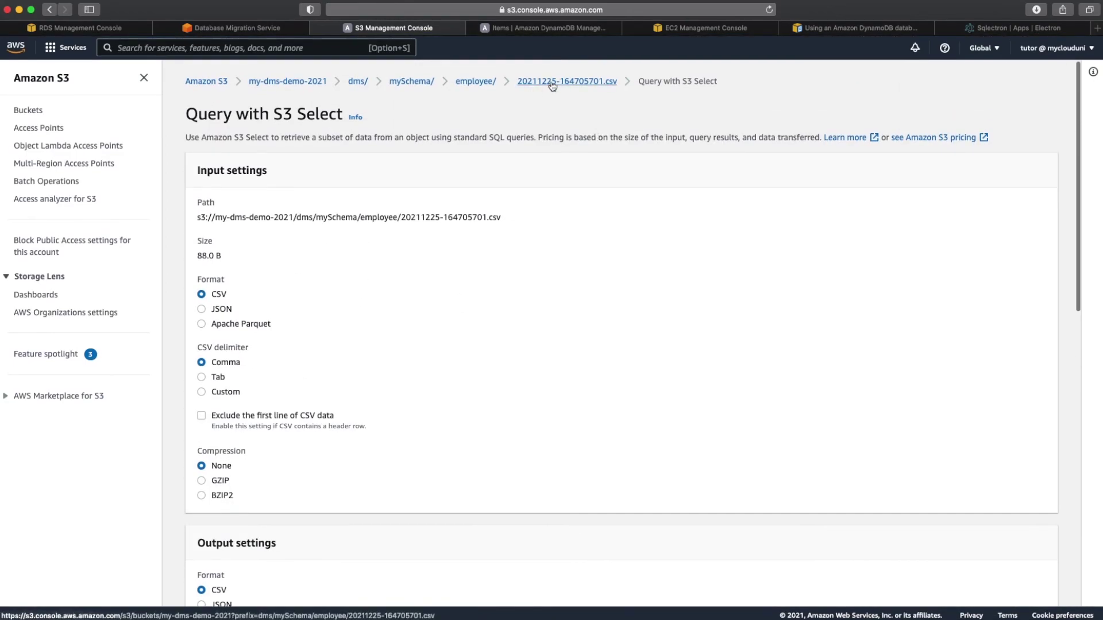
{"action": "left_click", "coordinate": [478, 81]}
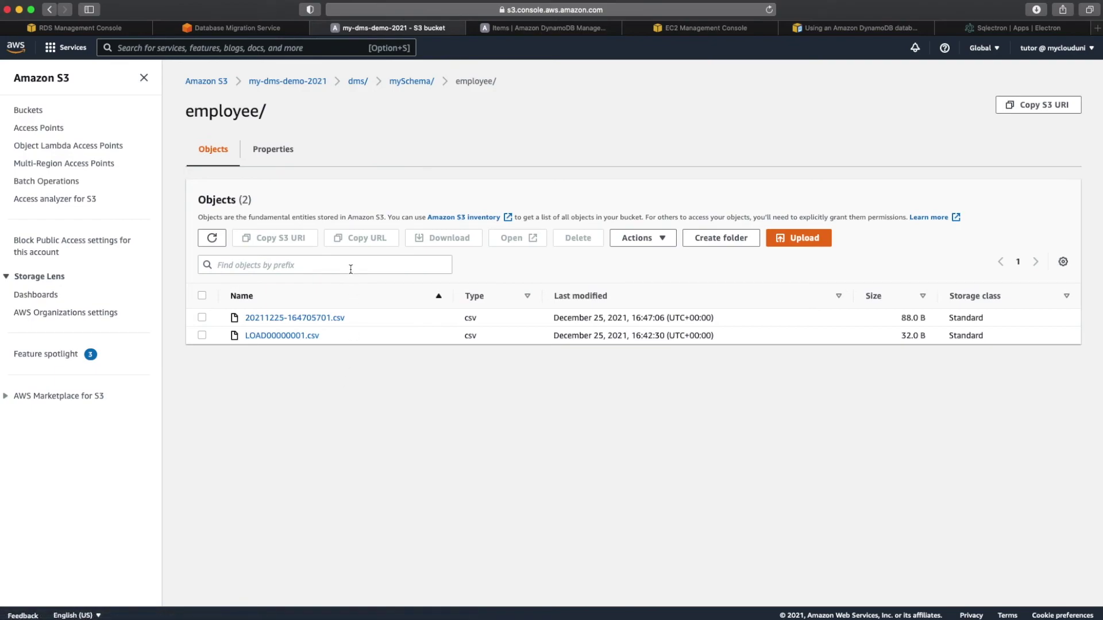
Step: Return to the DynamoDB employee items listing emp-10, emp-20, emp-30 and emp-40
{"action": "left_click", "coordinate": [566, 28]}
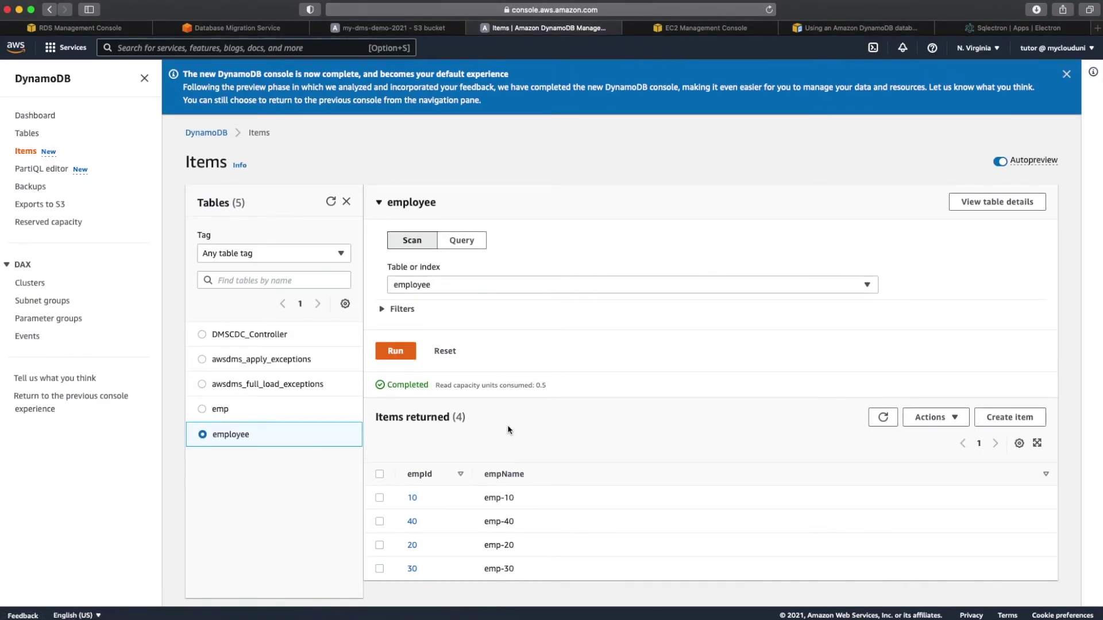
{"action": "mouse_move", "coordinate": [581, 617]}
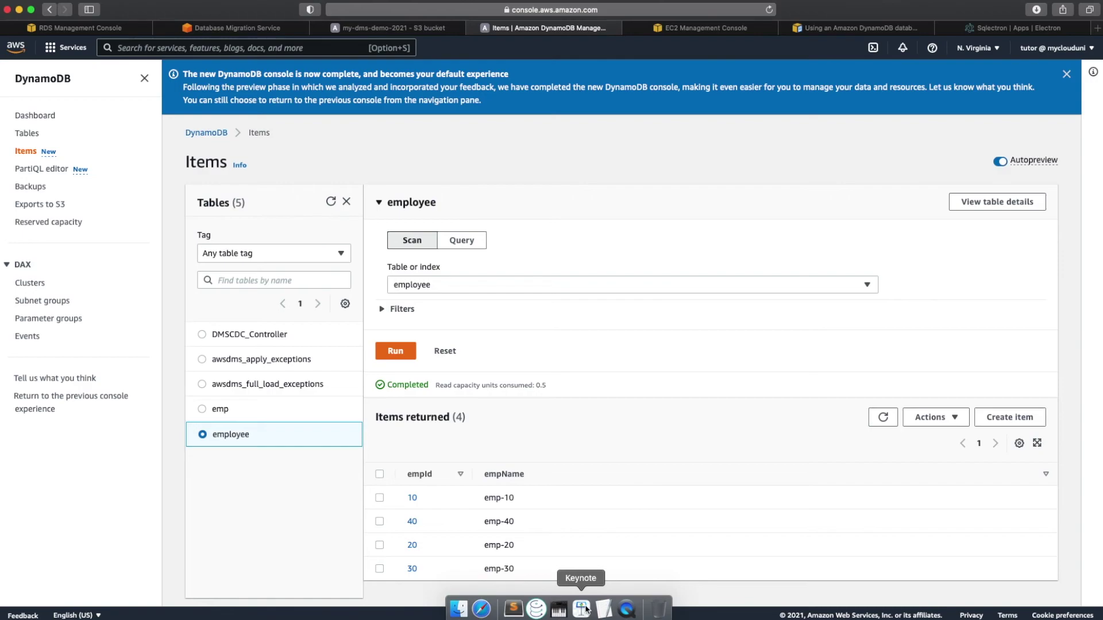
Step: Bring Keynote forward and advance to the Recap slide showing the DMS pipeline diagram
{"action": "left_click", "coordinate": [582, 608]}
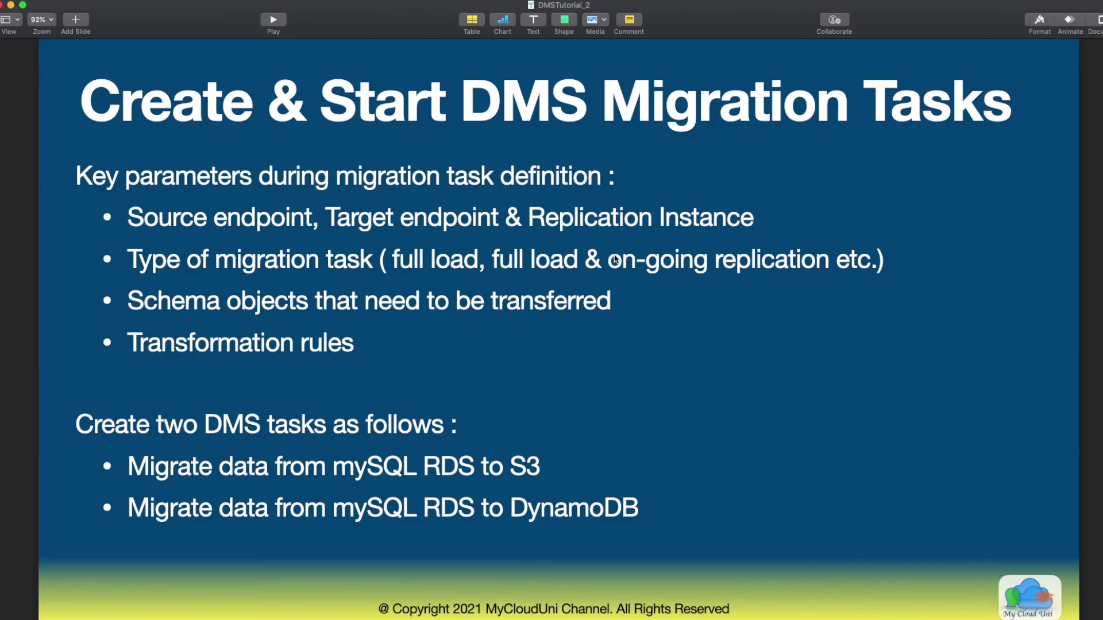
{"action": "key", "text": "Down"}
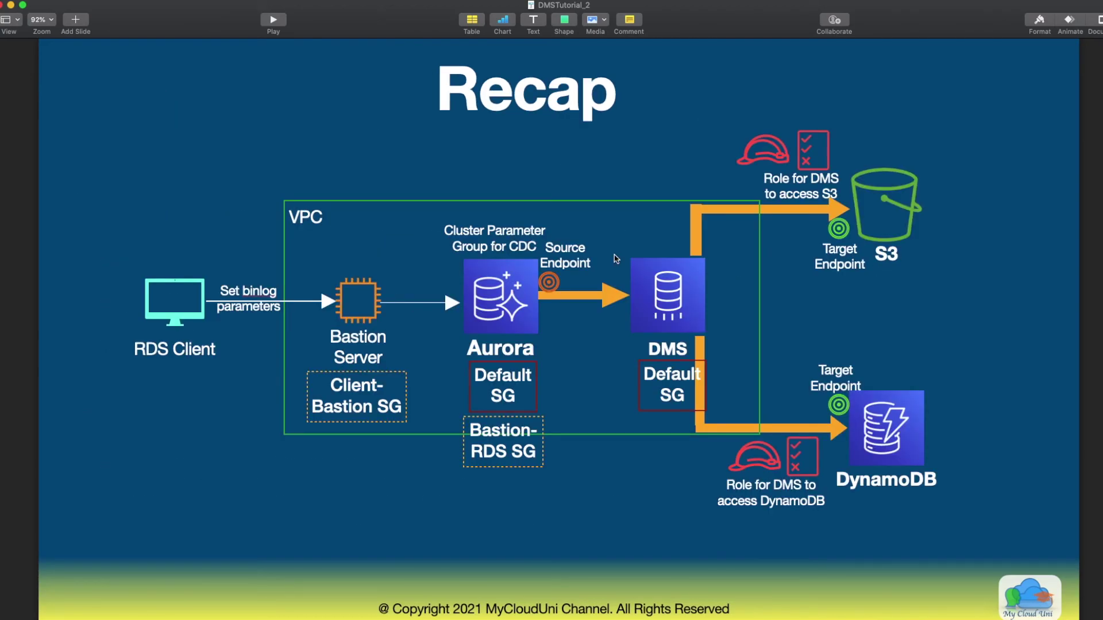
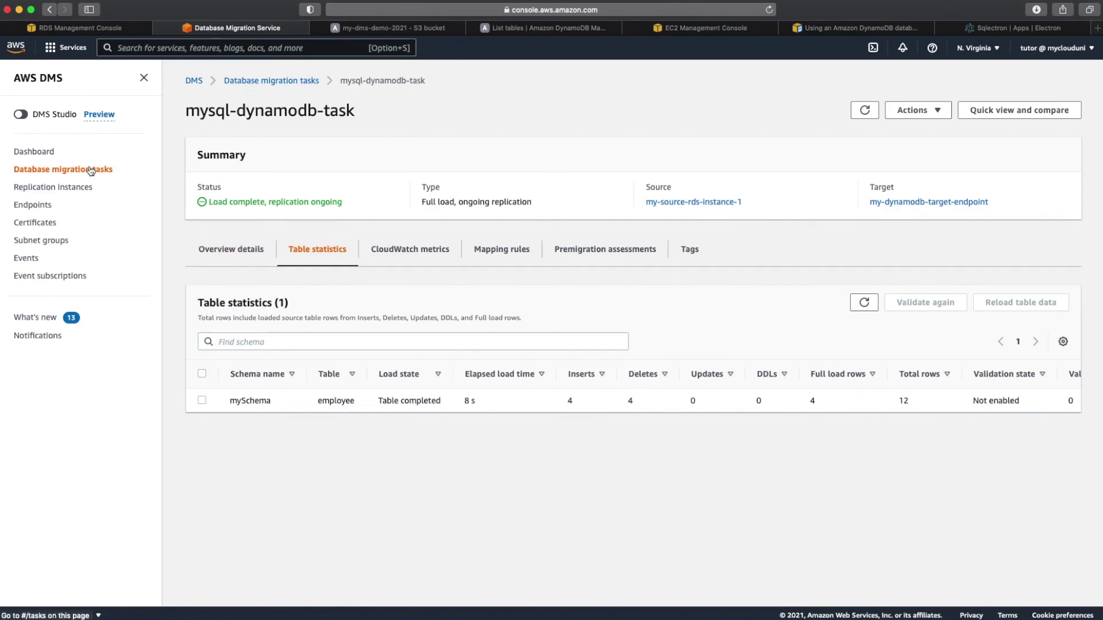
Step: Select all migration tasks and stop mysql-dynamodb-task and mysql-s3-tas together
{"action": "left_click", "coordinate": [202, 169]}
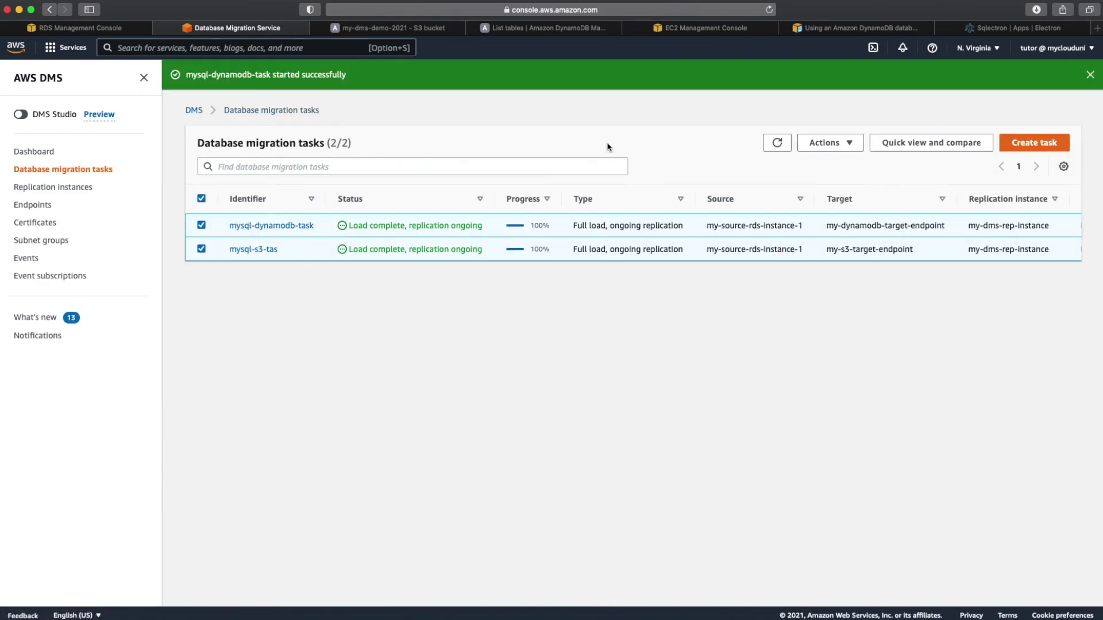
{"action": "left_click", "coordinate": [847, 144]}
{"action": "left_click", "coordinate": [833, 236]}
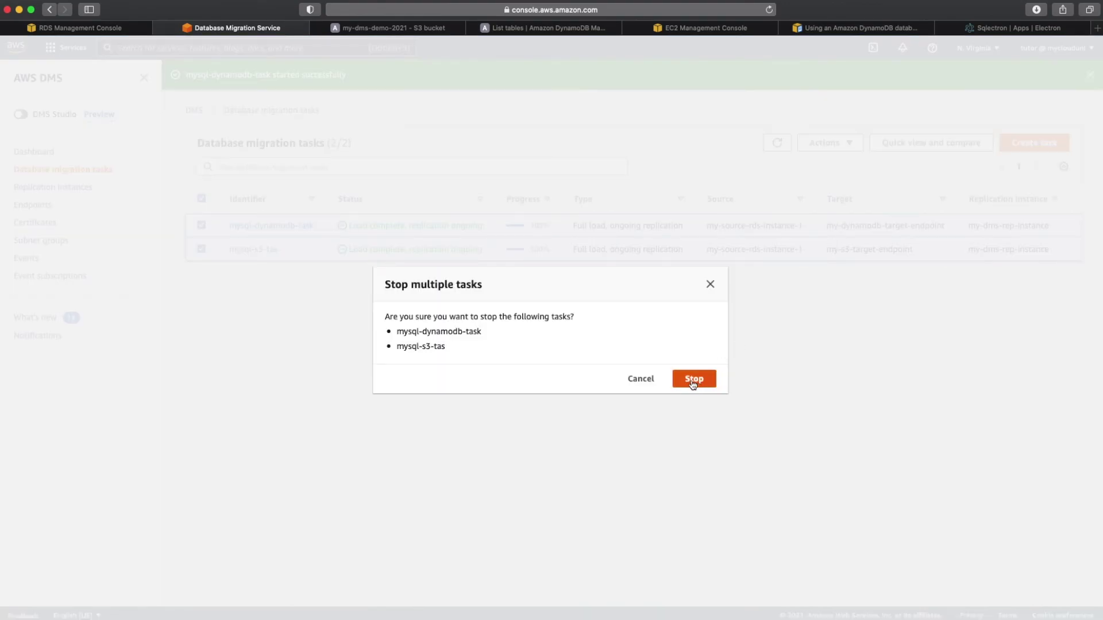
{"action": "left_click", "coordinate": [692, 384]}
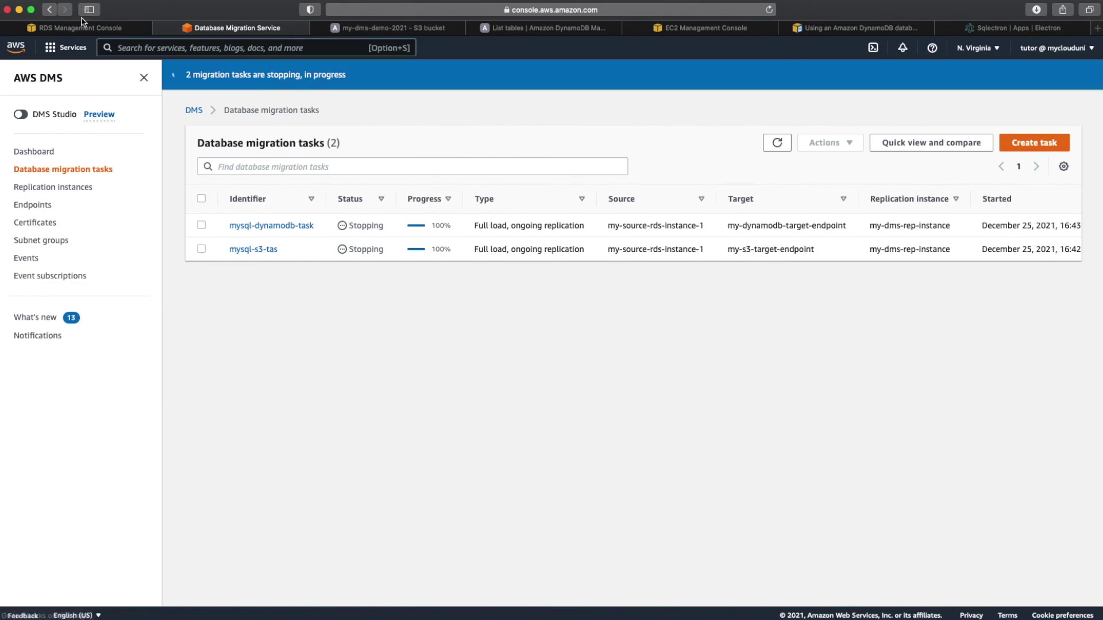
{"action": "left_click", "coordinate": [82, 29]}
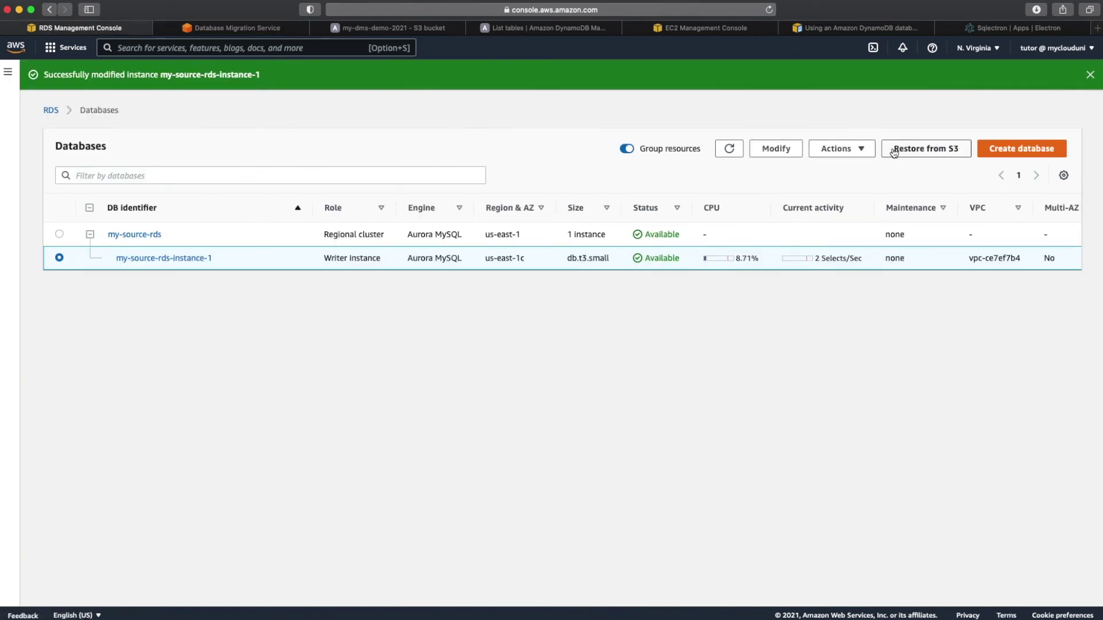
Step: Delete my-source-rds-instance-1 with no final snapshot, confirming with 'delete me' and the backup acknowledgement
{"action": "left_click", "coordinate": [858, 150]}
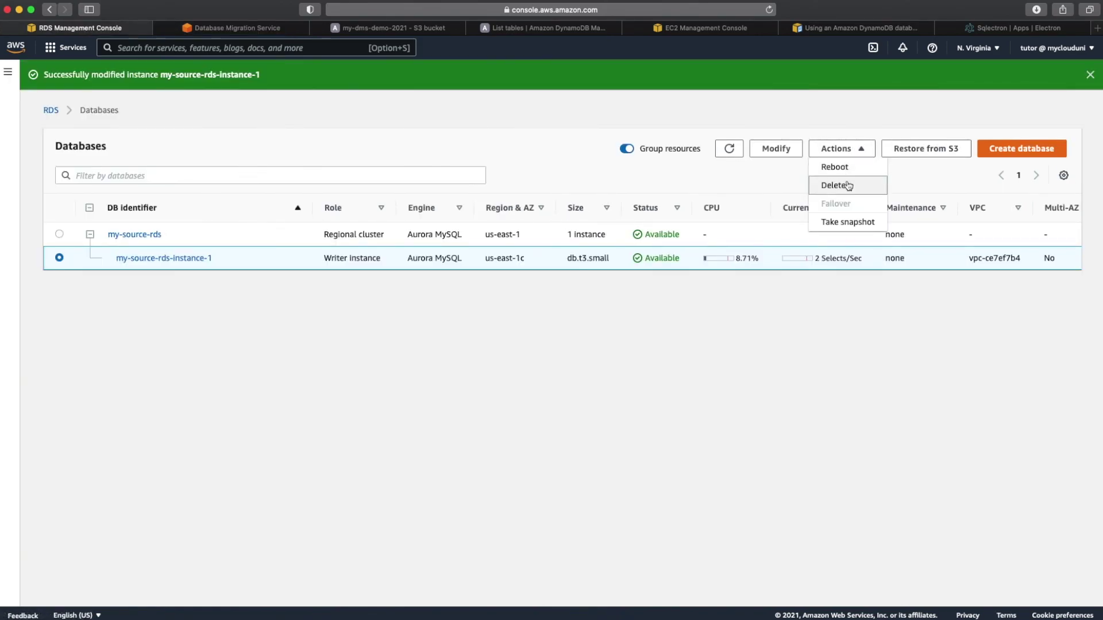
{"action": "left_click", "coordinate": [833, 185]}
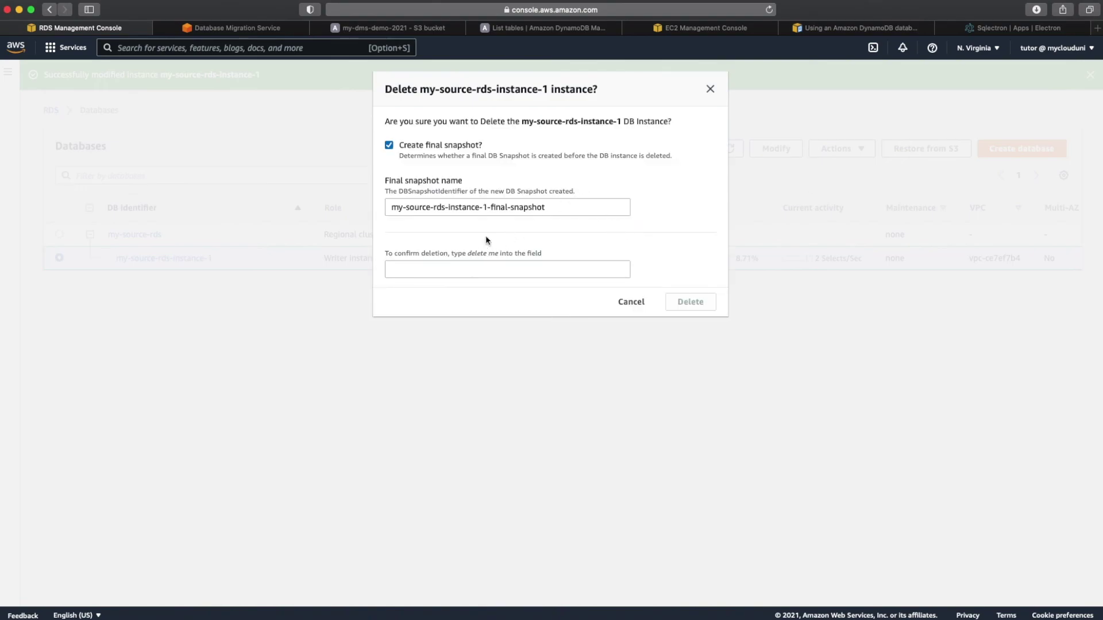
{"action": "left_click", "coordinate": [421, 148]}
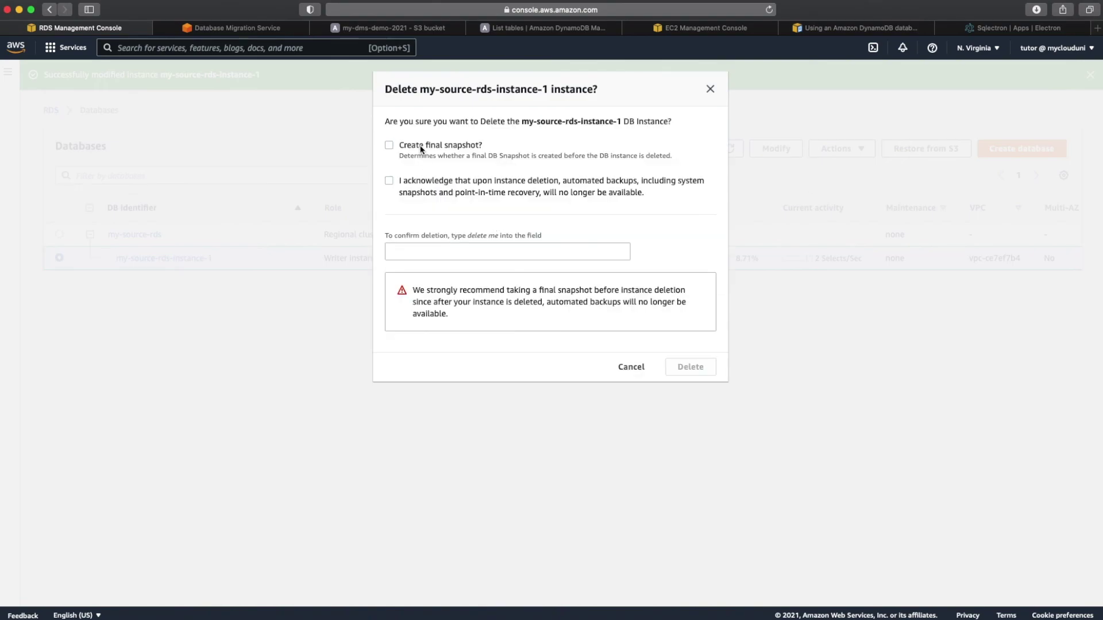
{"action": "left_click", "coordinate": [445, 255]}
{"action": "type", "text": "delete me"}
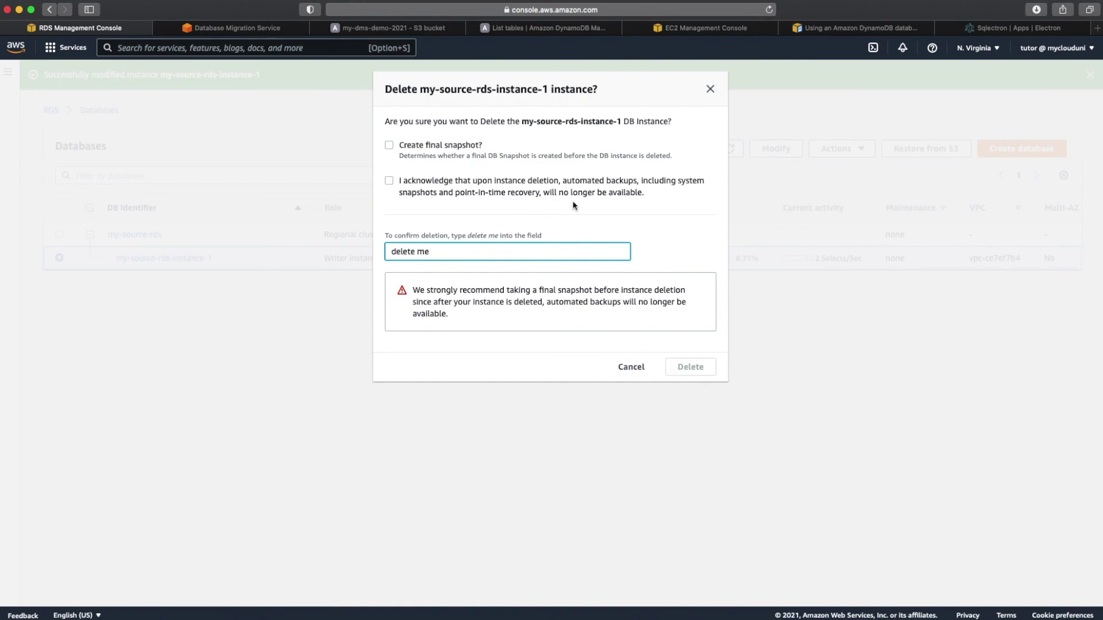
{"action": "left_click", "coordinate": [510, 183]}
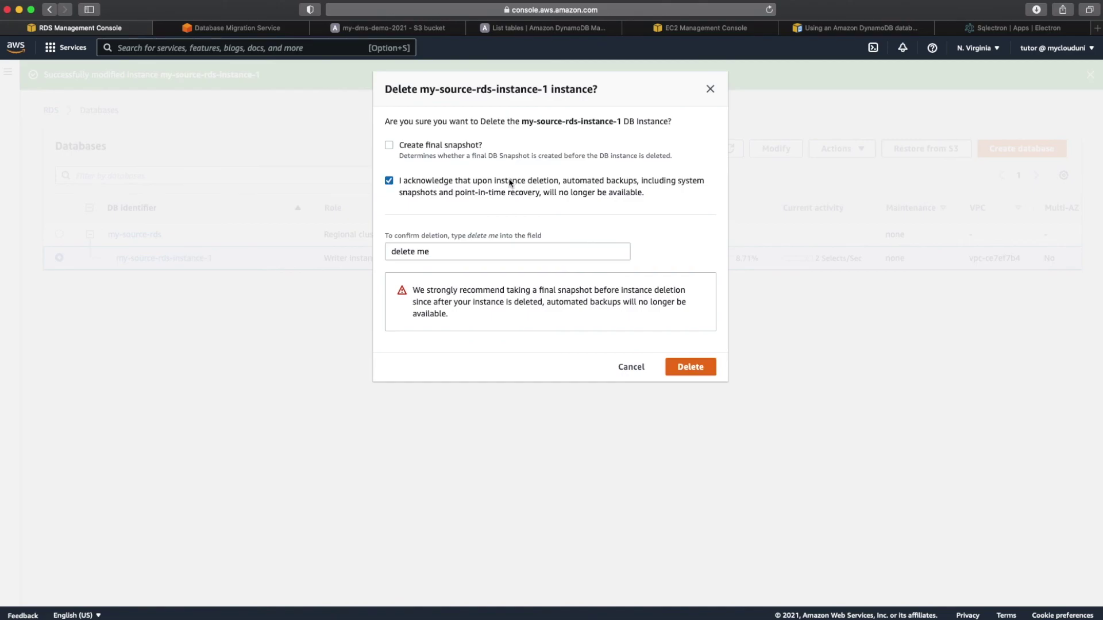
{"action": "left_click", "coordinate": [692, 369]}
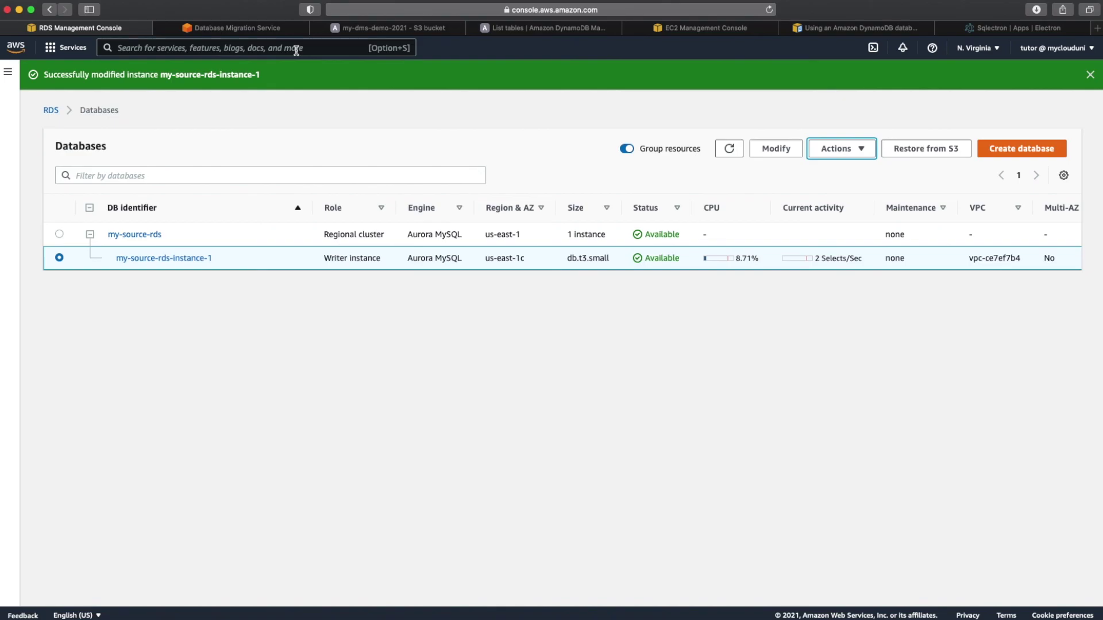
{"action": "left_click", "coordinate": [247, 34]}
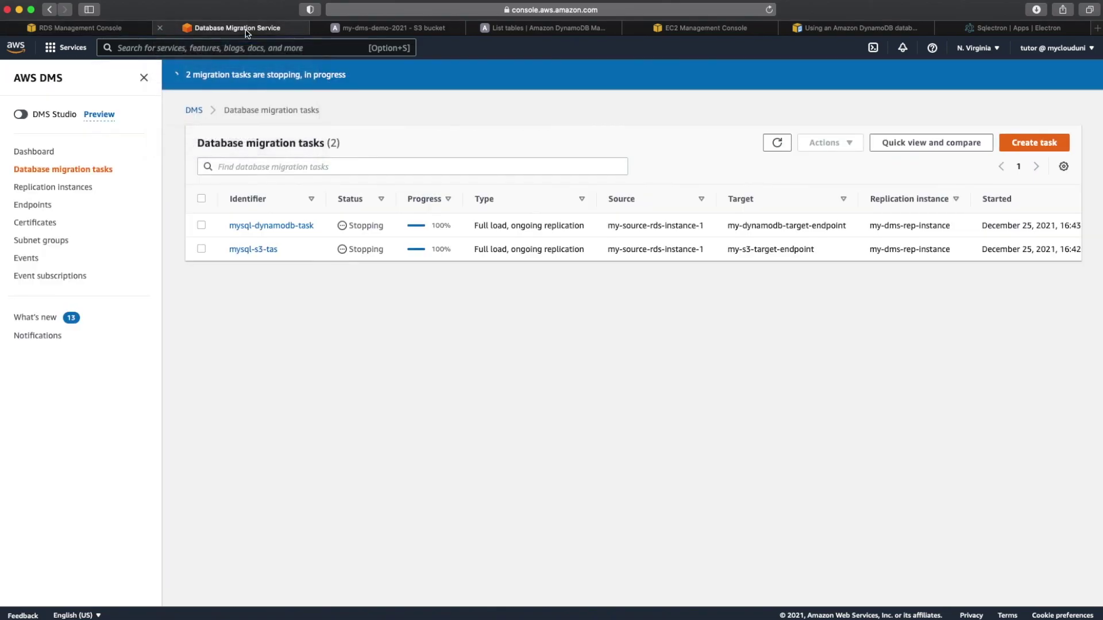
Step: Refresh the task list and delete both stopped migration tasks
{"action": "left_click", "coordinate": [776, 142]}
{"action": "left_click", "coordinate": [210, 203]}
{"action": "left_click", "coordinate": [827, 143]}
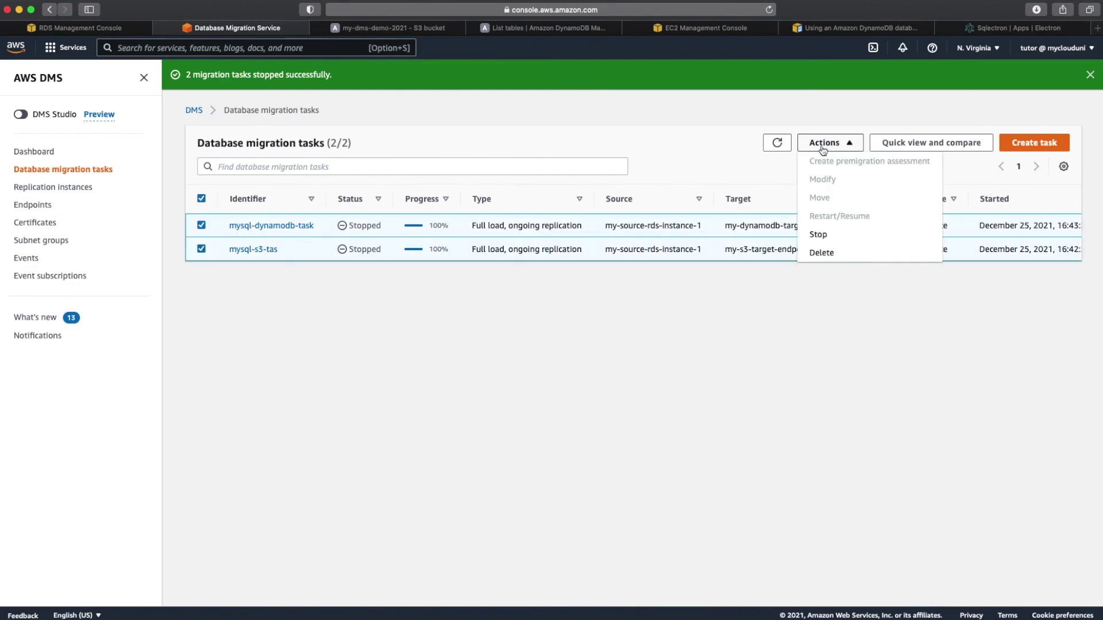
{"action": "left_click", "coordinate": [834, 254]}
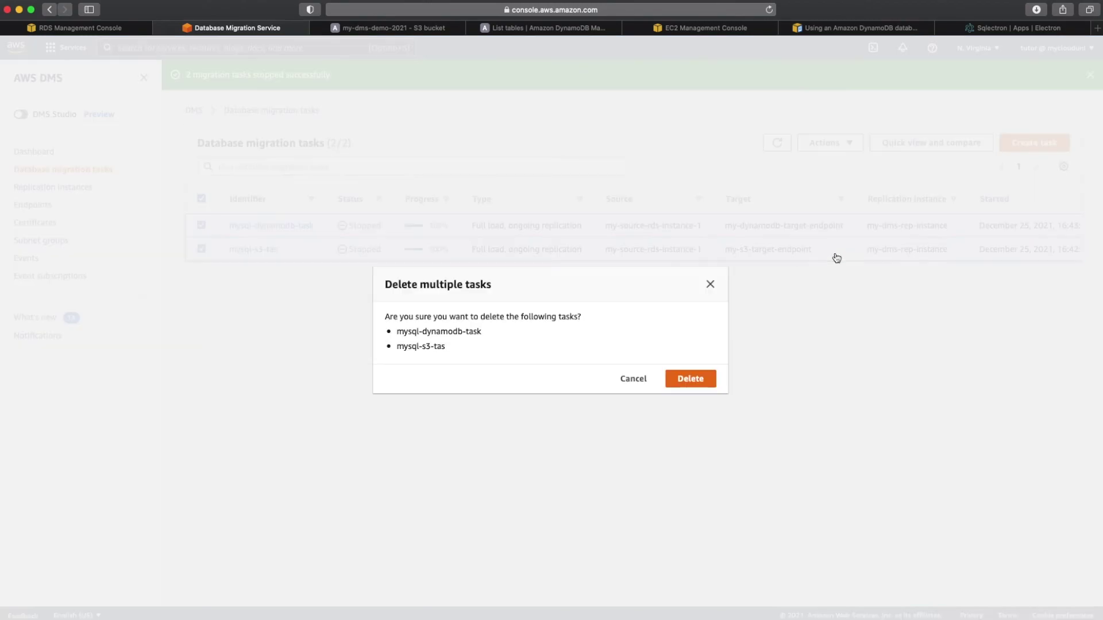
{"action": "left_click", "coordinate": [692, 381]}
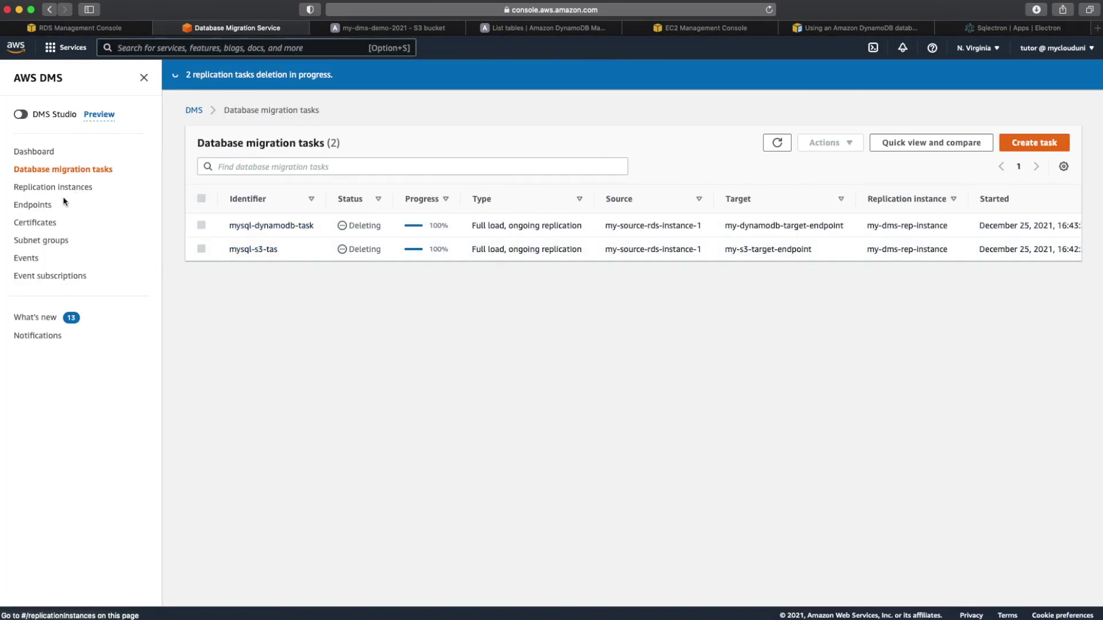
Step: Try deleting all three DMS endpoints and dismiss the failed-deletion error
{"action": "left_click", "coordinate": [34, 205]}
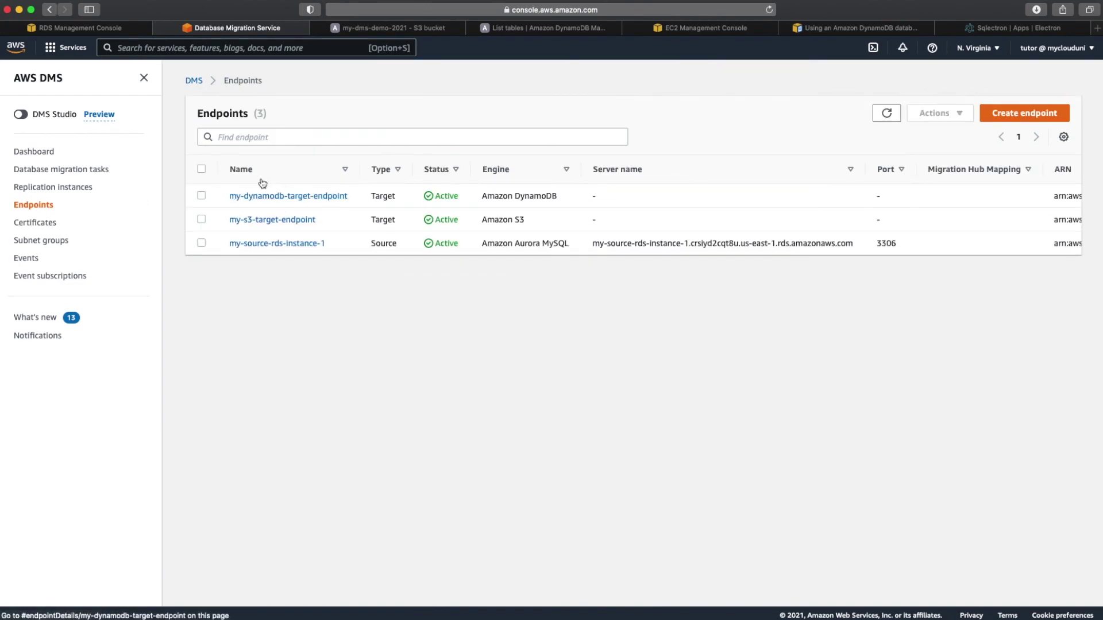
{"action": "left_click", "coordinate": [201, 169]}
{"action": "left_click", "coordinate": [961, 114]}
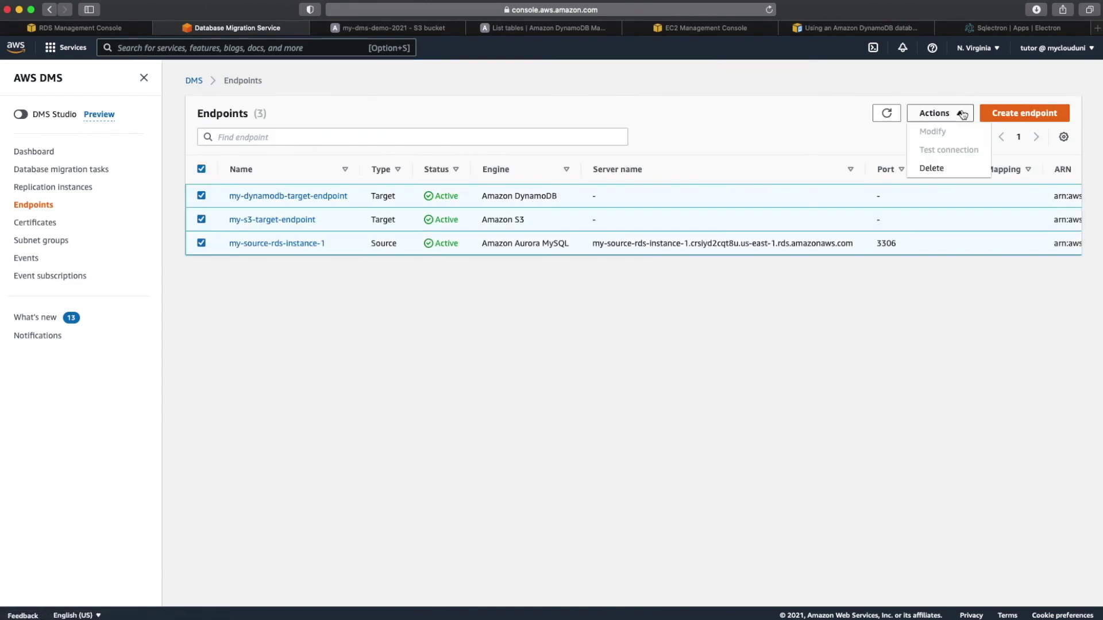
{"action": "left_click", "coordinate": [932, 168]}
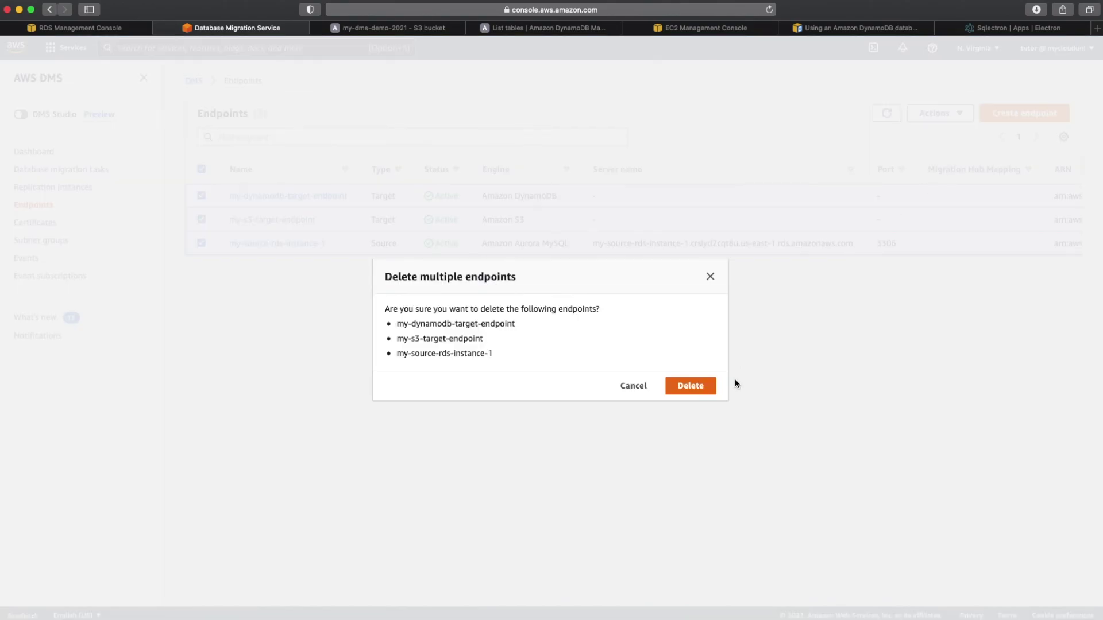
{"action": "left_click", "coordinate": [698, 387]}
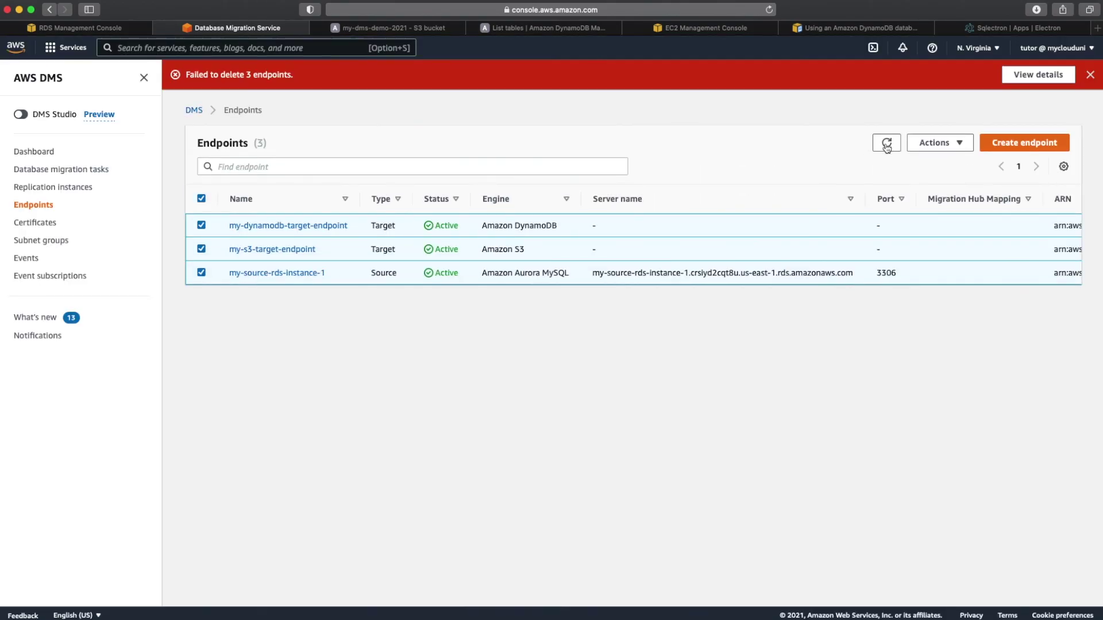
{"action": "left_click", "coordinate": [1090, 74]}
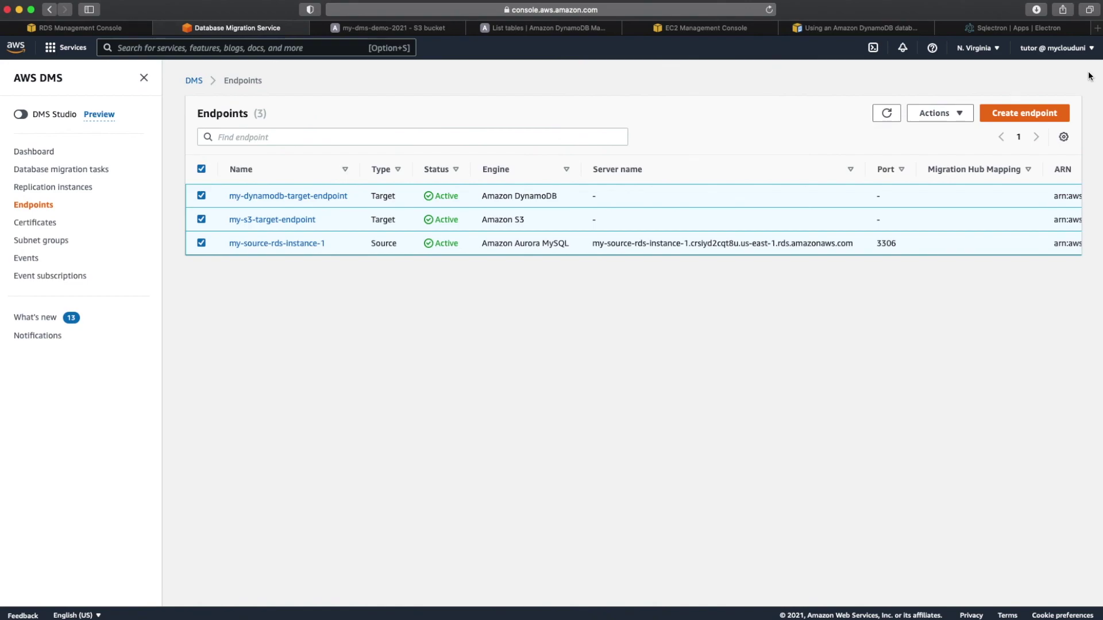
{"action": "left_click", "coordinate": [411, 31]}
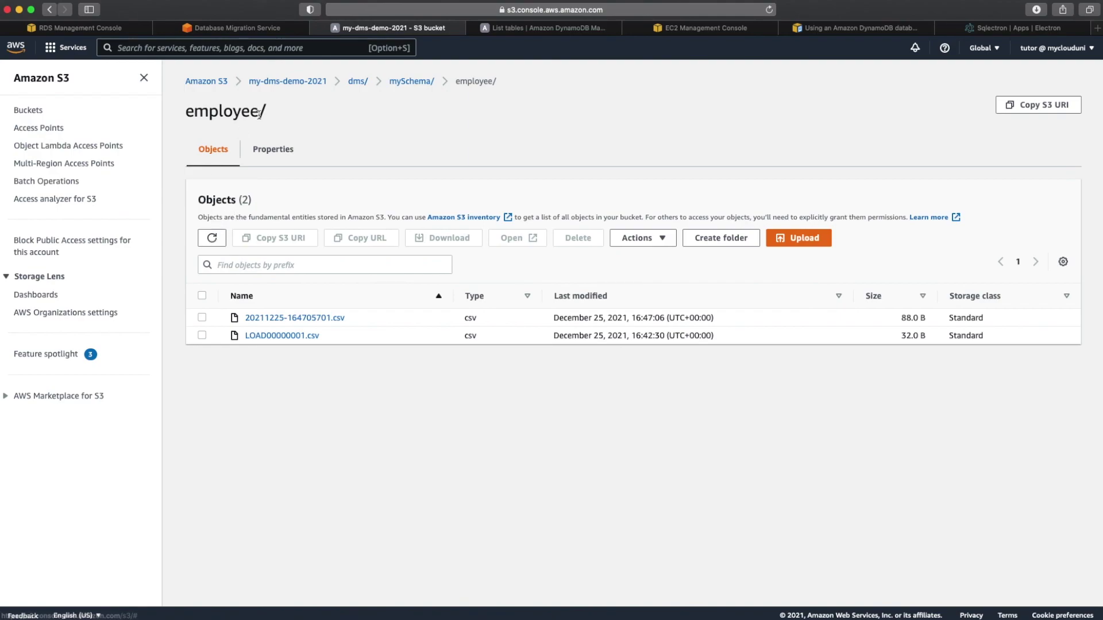
Step: Permanently delete the dms/ folder from my-dms-demo-2021, confirming with 'permanently delete'
{"action": "left_click", "coordinate": [253, 84]}
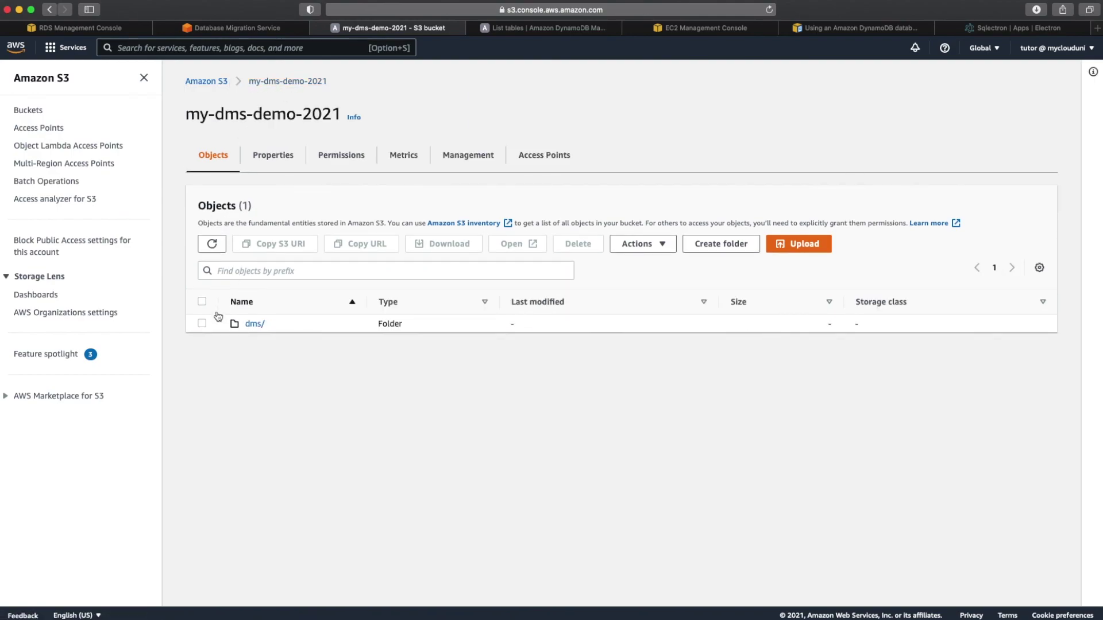
{"action": "left_click", "coordinate": [202, 324]}
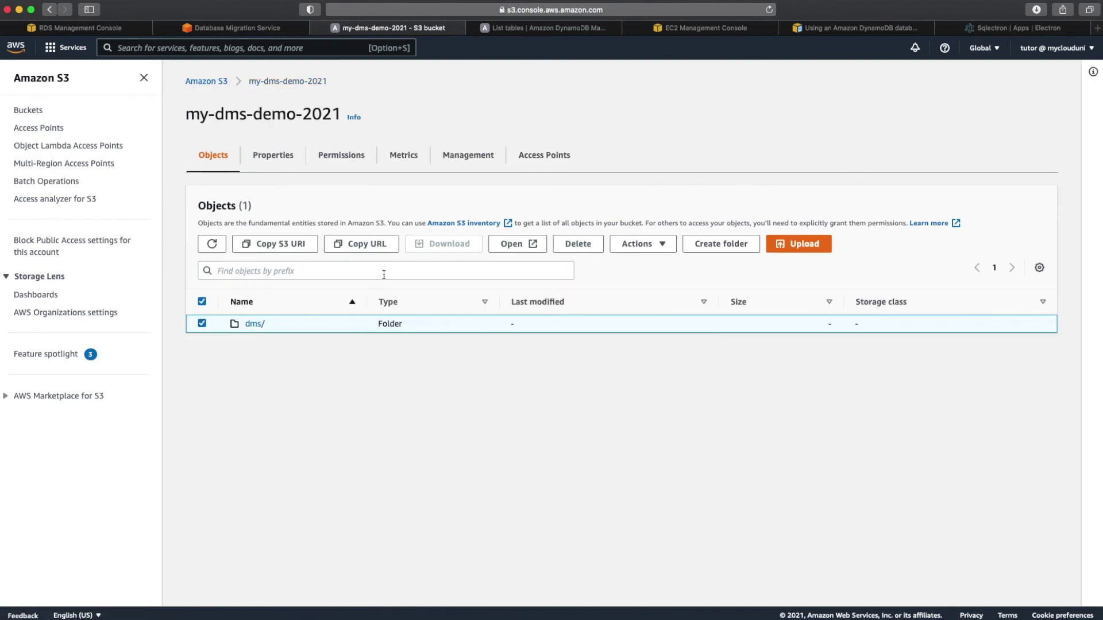
{"action": "left_click", "coordinate": [578, 244]}
{"action": "left_click", "coordinate": [157, 404]}
{"action": "type", "text": "perman"}
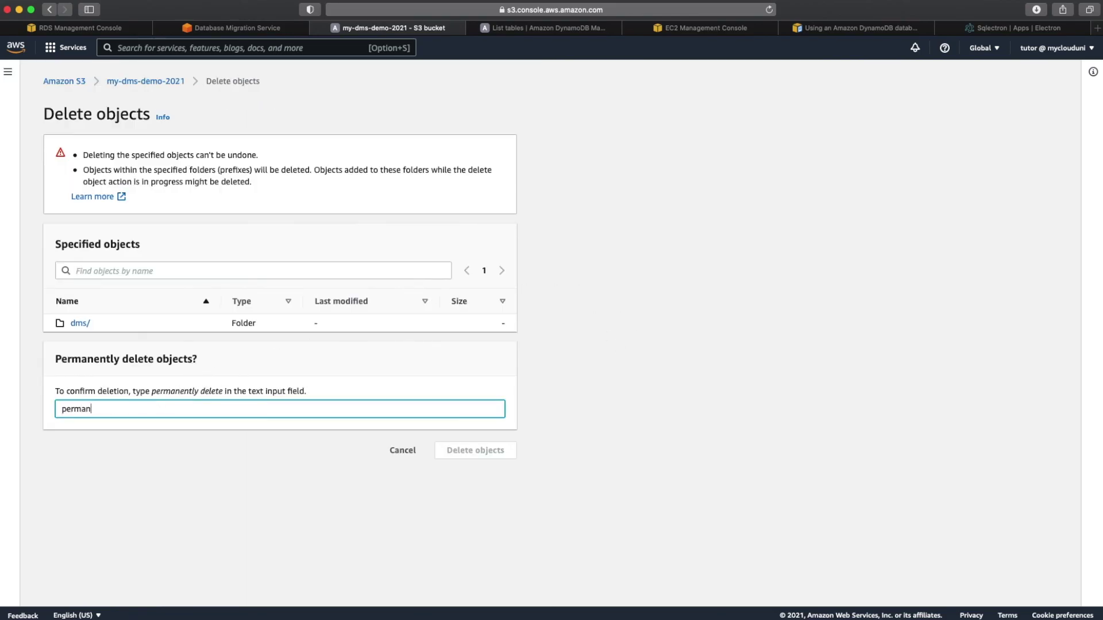
{"action": "type", "text": "ently delete"}
{"action": "left_click", "coordinate": [489, 459]}
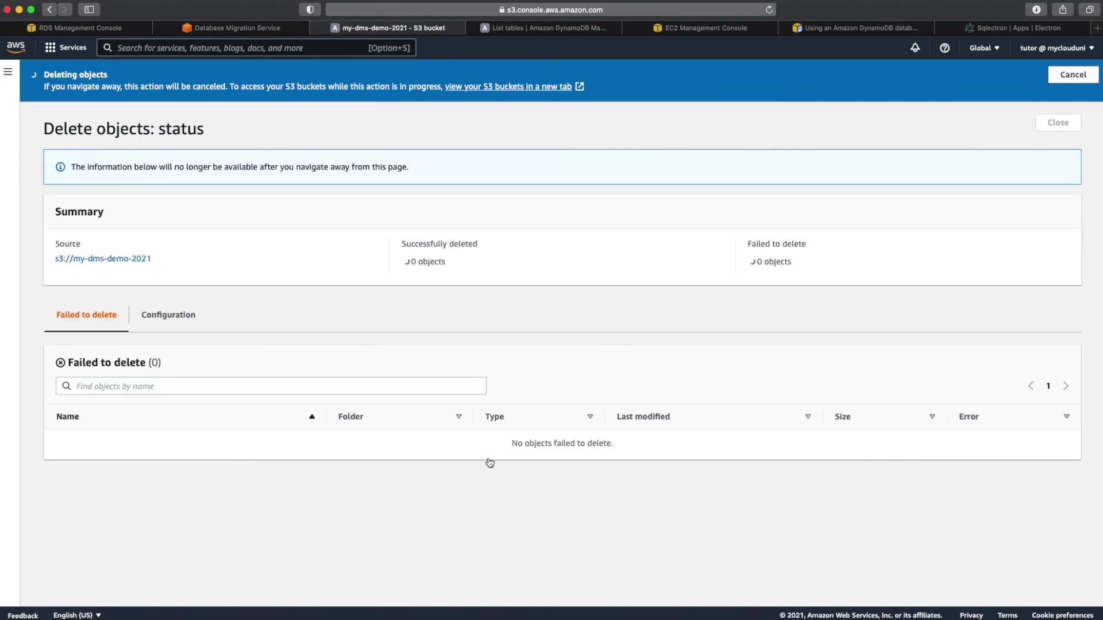
{"action": "left_click", "coordinate": [264, 32]}
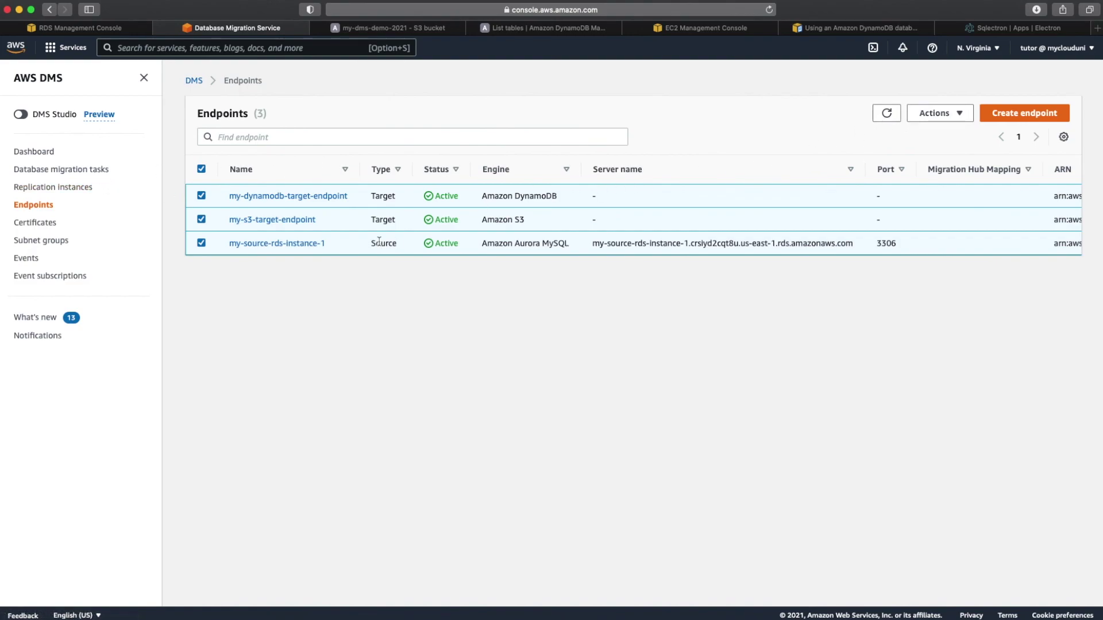
{"action": "left_click", "coordinate": [105, 172]}
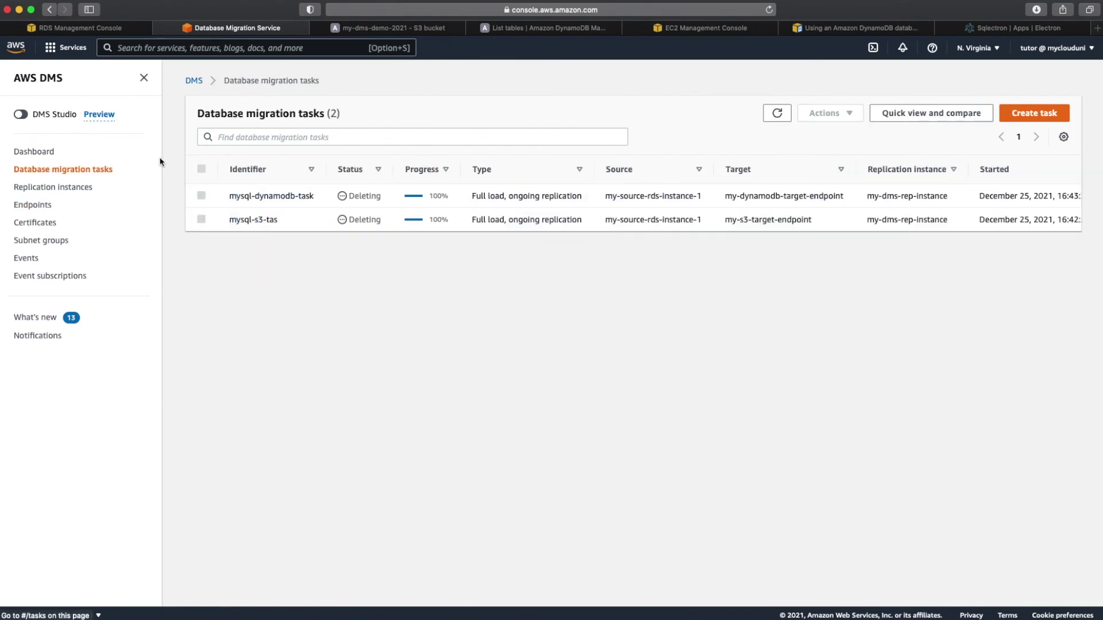
Step: Verify the migration tasks are gone, then delete all three DMS endpoints
{"action": "left_click", "coordinate": [777, 143]}
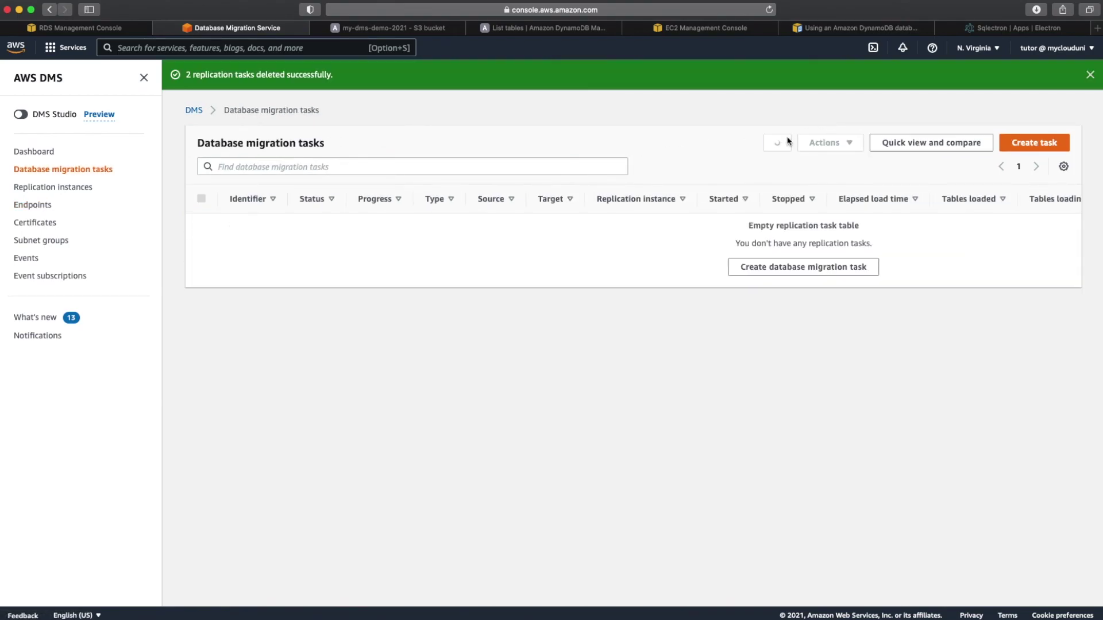
{"action": "left_click", "coordinate": [40, 206]}
{"action": "left_click", "coordinate": [201, 169]}
{"action": "left_click", "coordinate": [965, 121]}
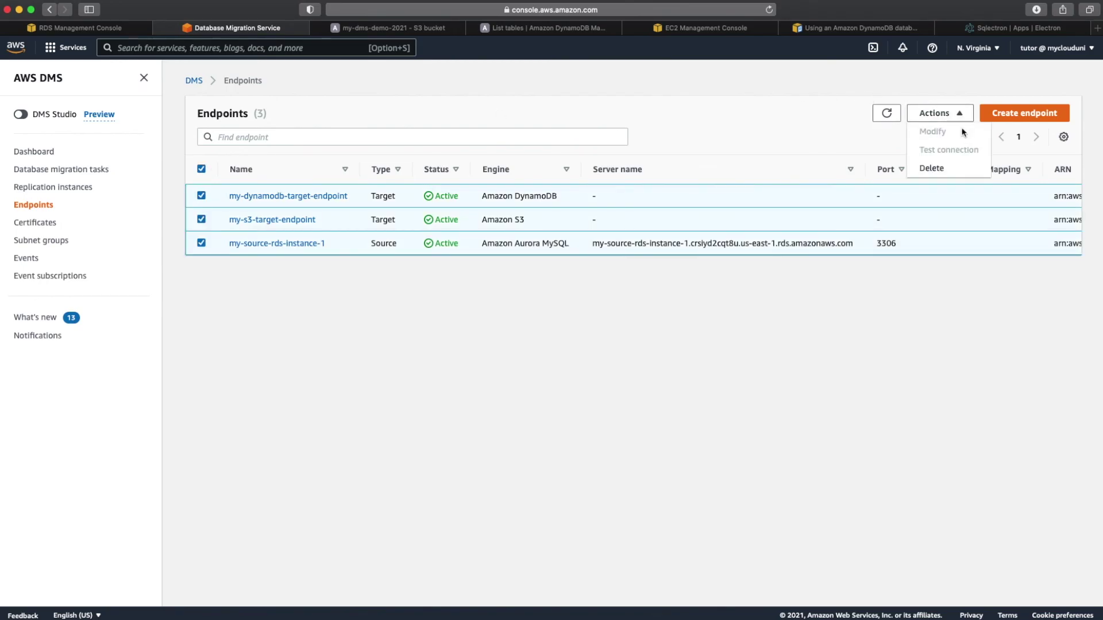
{"action": "left_click", "coordinate": [948, 170]}
{"action": "left_click", "coordinate": [690, 386]}
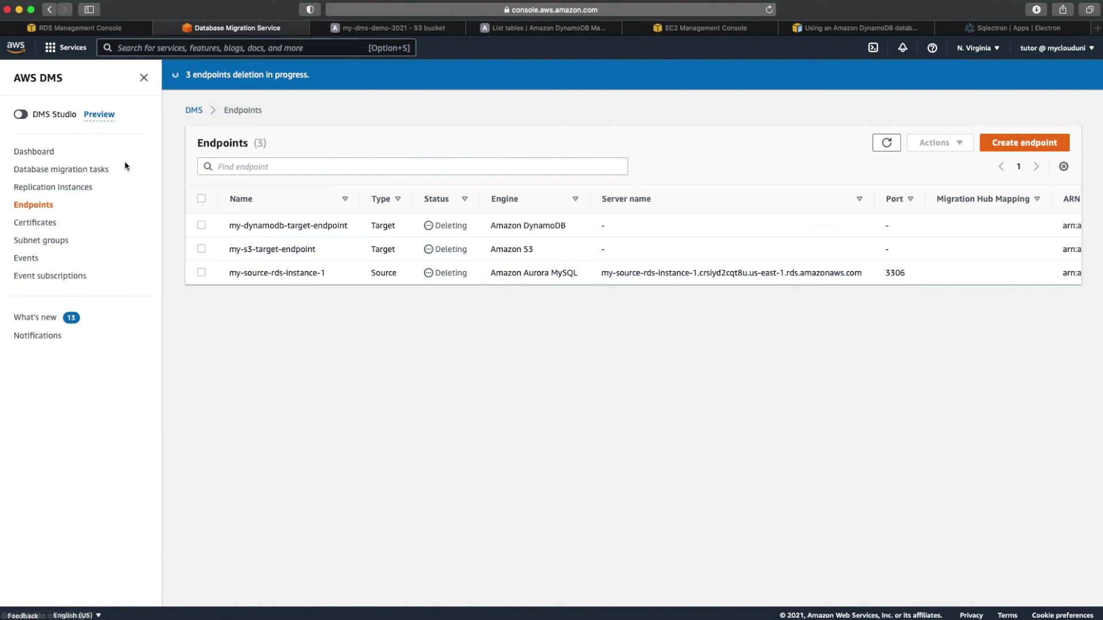
{"action": "left_click", "coordinate": [384, 30]}
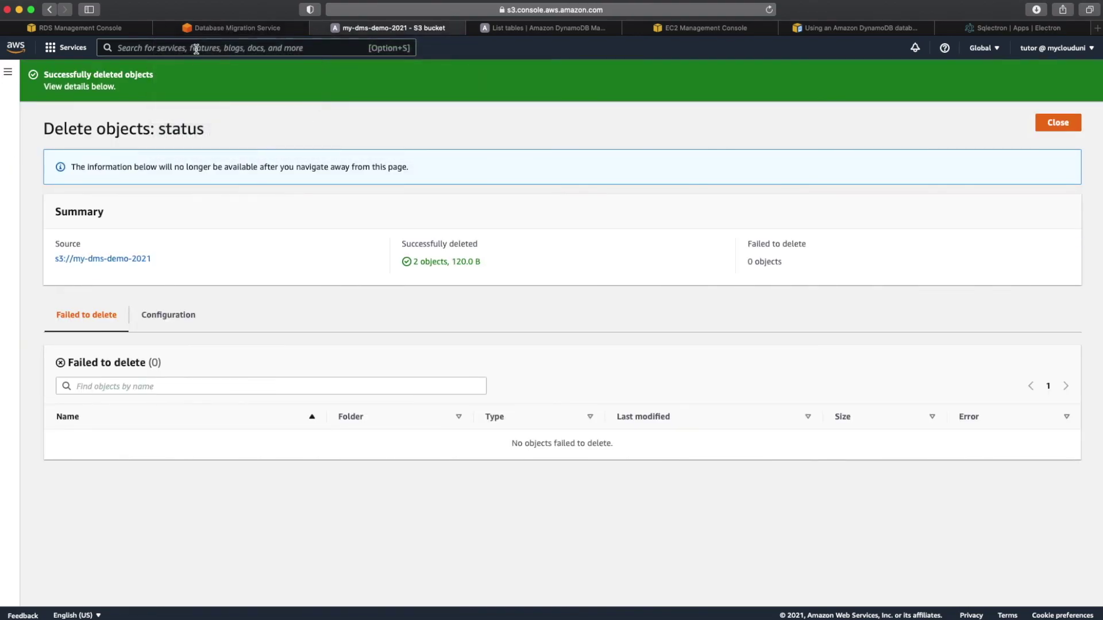
Step: Go to the IAM Roles list via console search and filter roles by 'dms-'
{"action": "type", "text": "iam"}
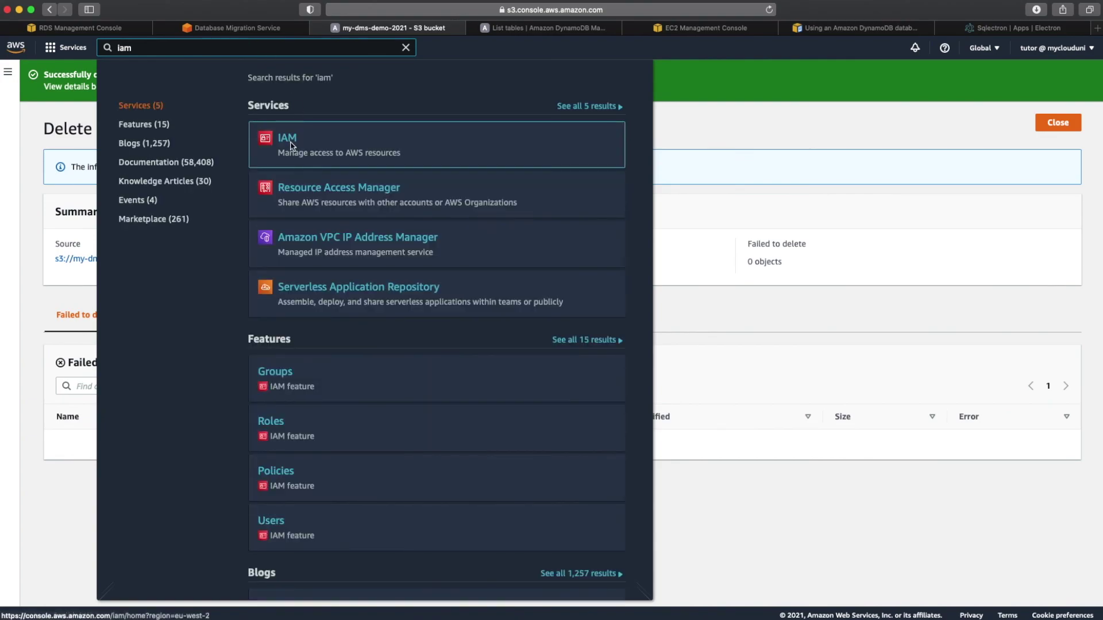
{"action": "mouse_move", "coordinate": [298, 152]}
{"action": "left_click", "coordinate": [332, 192]}
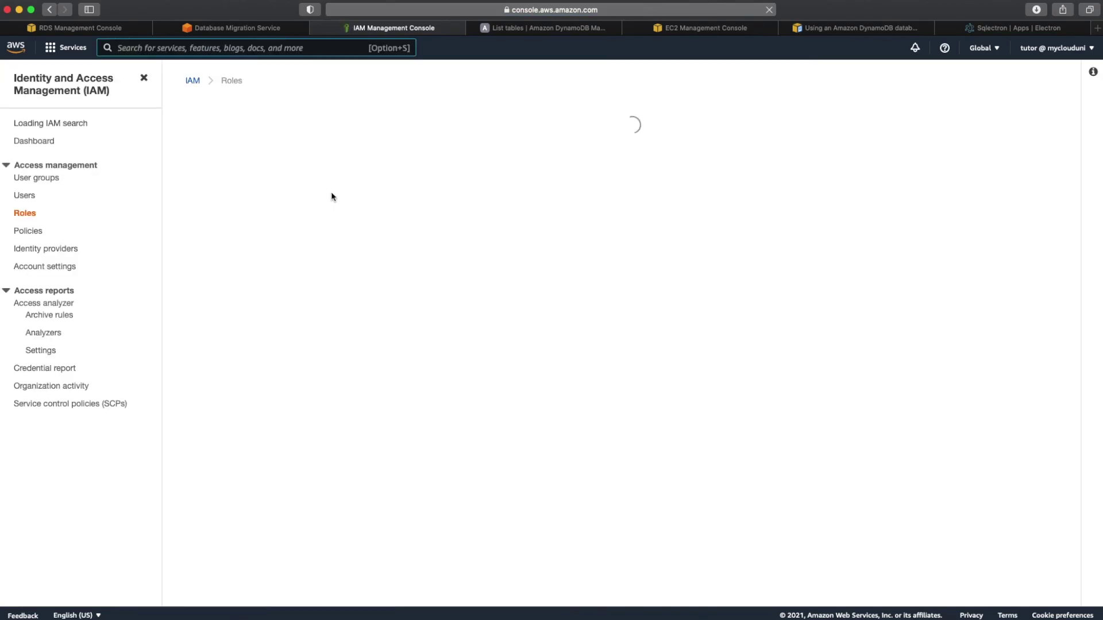
{"action": "left_click", "coordinate": [288, 197]}
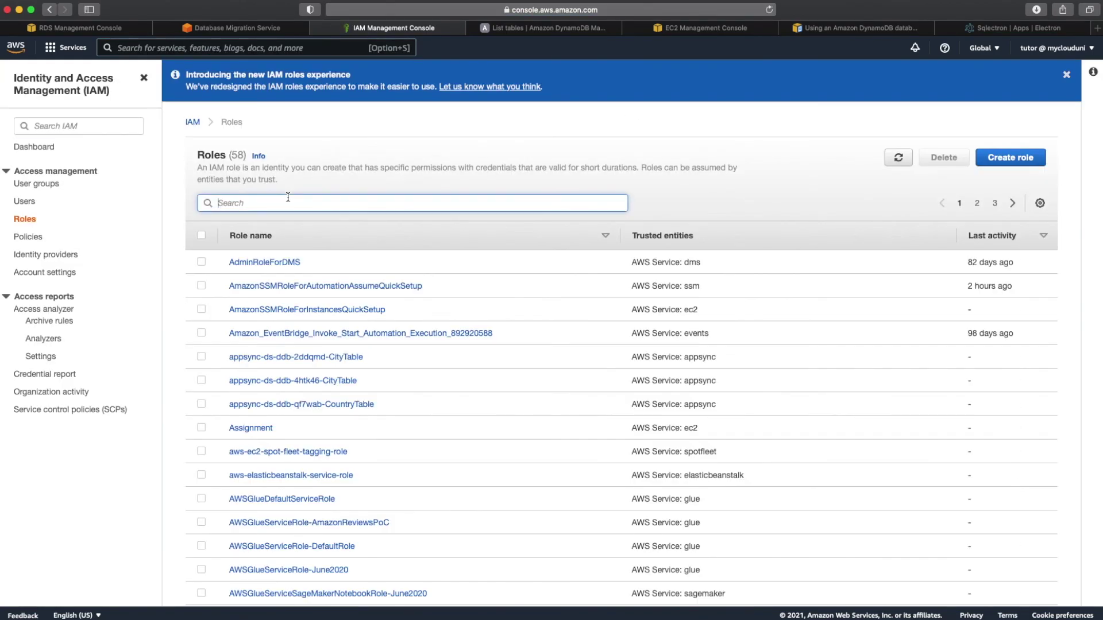
{"action": "type", "text": "dms-"}
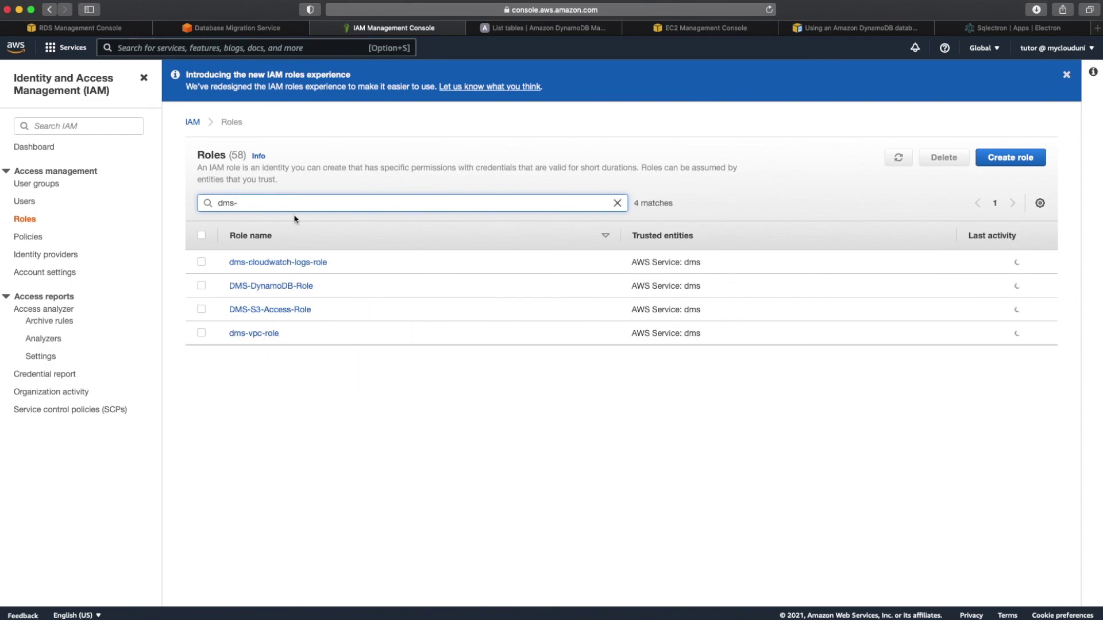
Step: Delete DMS-DynamoDB-Role and DMS-S3-Access-Role, entering the delete confirmation
{"action": "left_click", "coordinate": [201, 285]}
{"action": "left_click", "coordinate": [202, 310]}
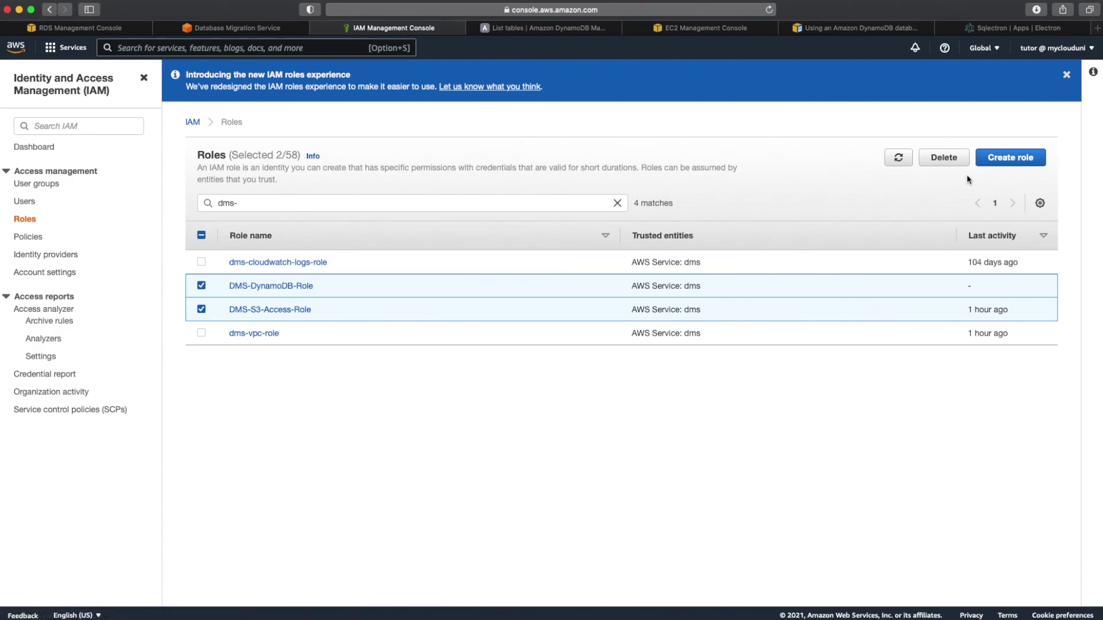
{"action": "left_click", "coordinate": [944, 158]}
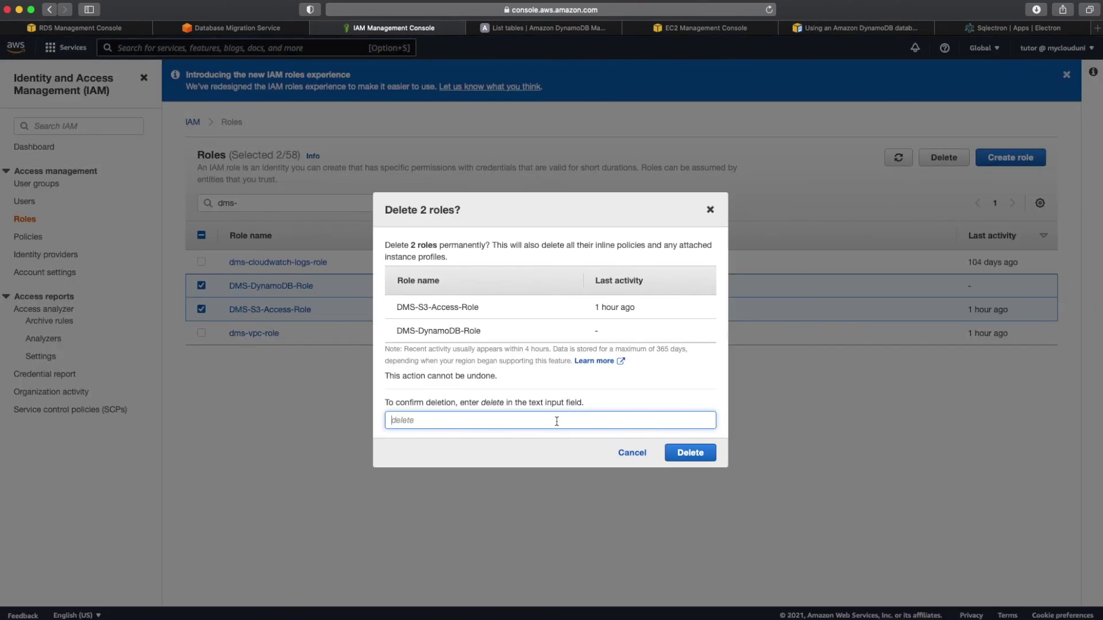
{"action": "type", "text": "delete"}
{"action": "left_click", "coordinate": [702, 457]}
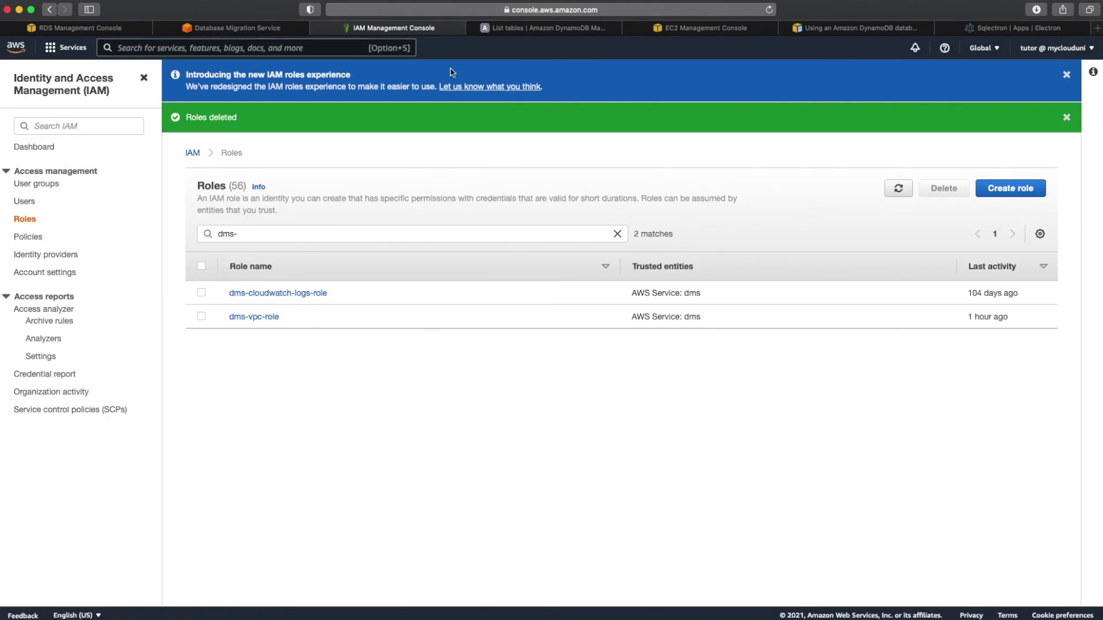
{"action": "left_click", "coordinate": [506, 28]}
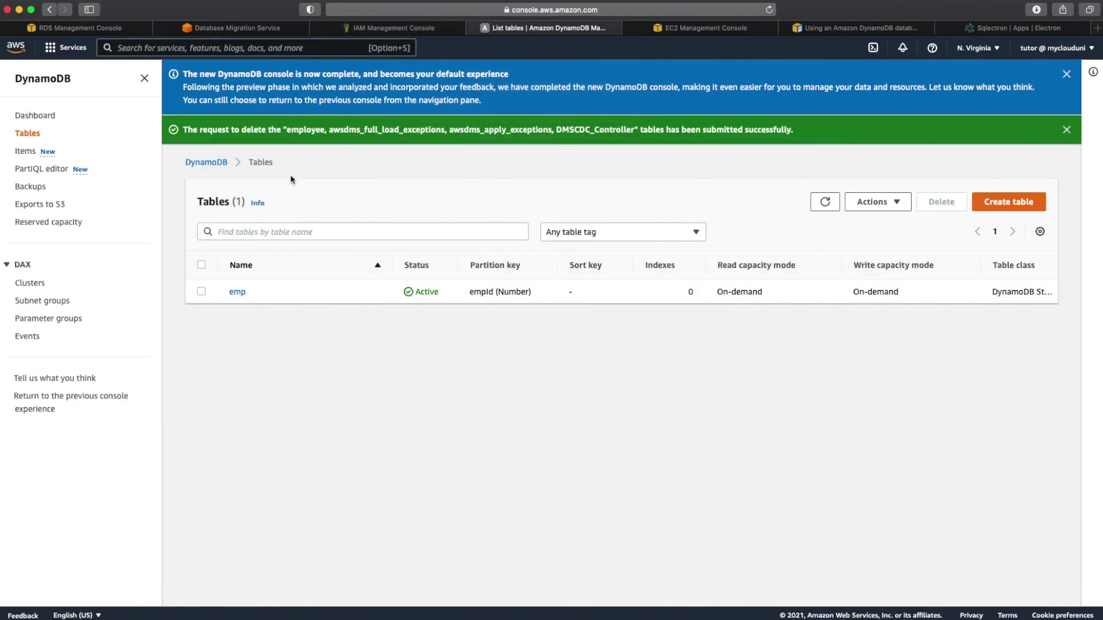
Step: Refresh Endpoints to verify they're deleted, then delete replication instance my-dms-rep-instance
{"action": "left_click", "coordinate": [253, 33]}
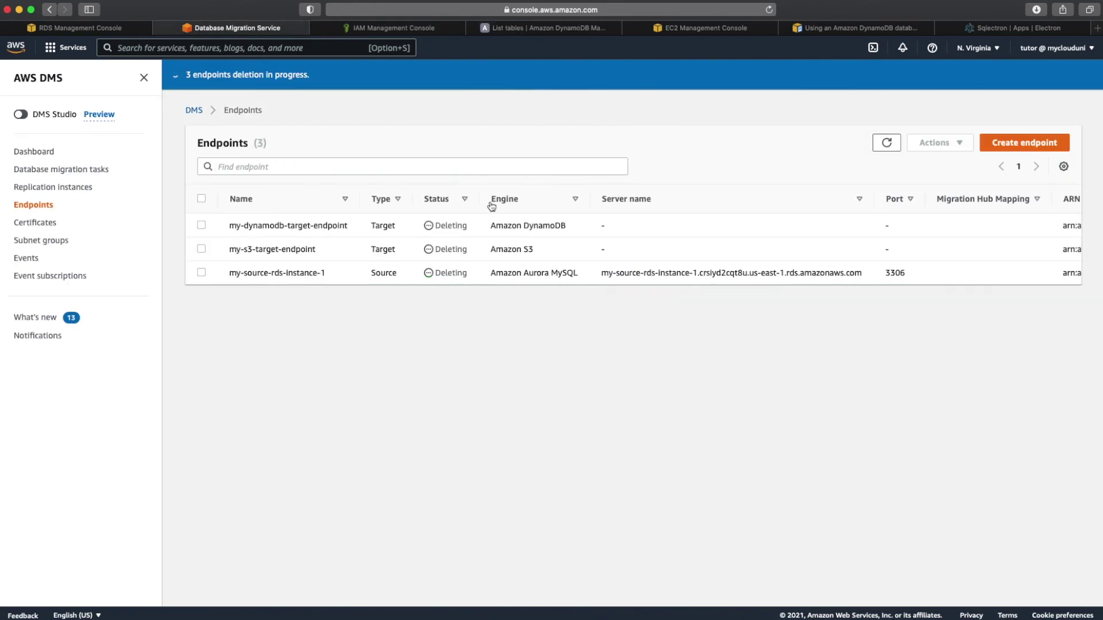
{"action": "left_click", "coordinate": [887, 144]}
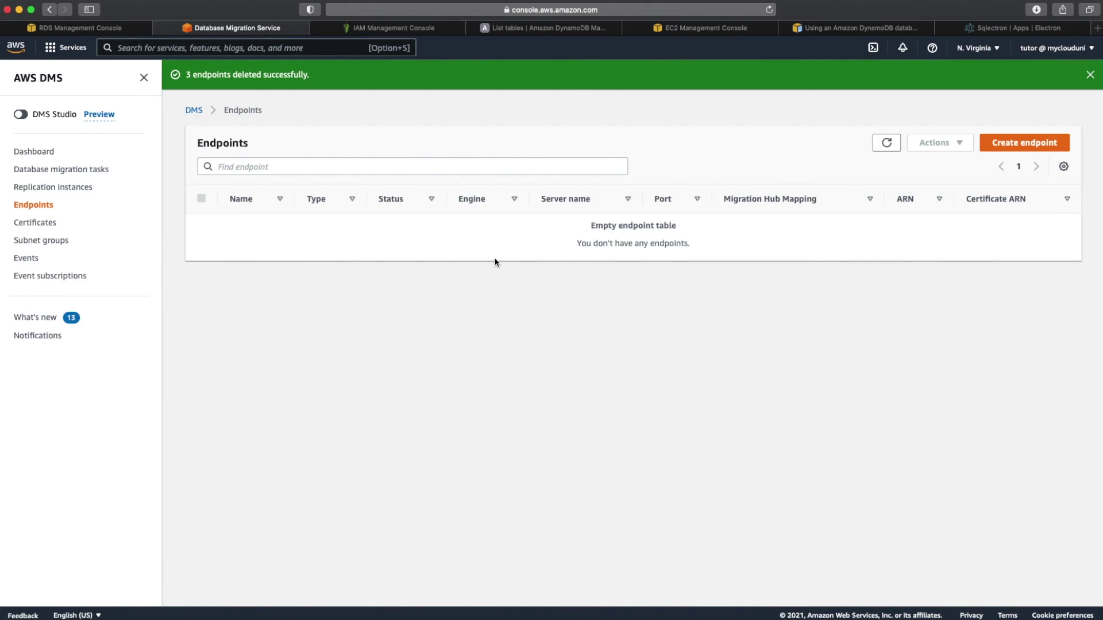
{"action": "left_click", "coordinate": [80, 189]}
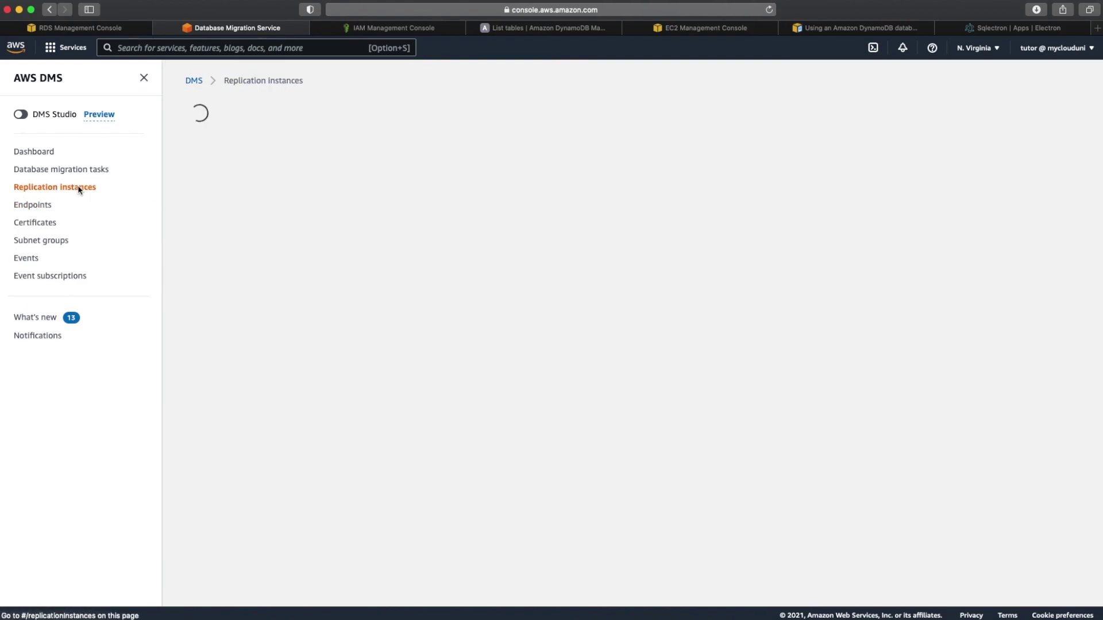
{"action": "left_click", "coordinate": [201, 196]}
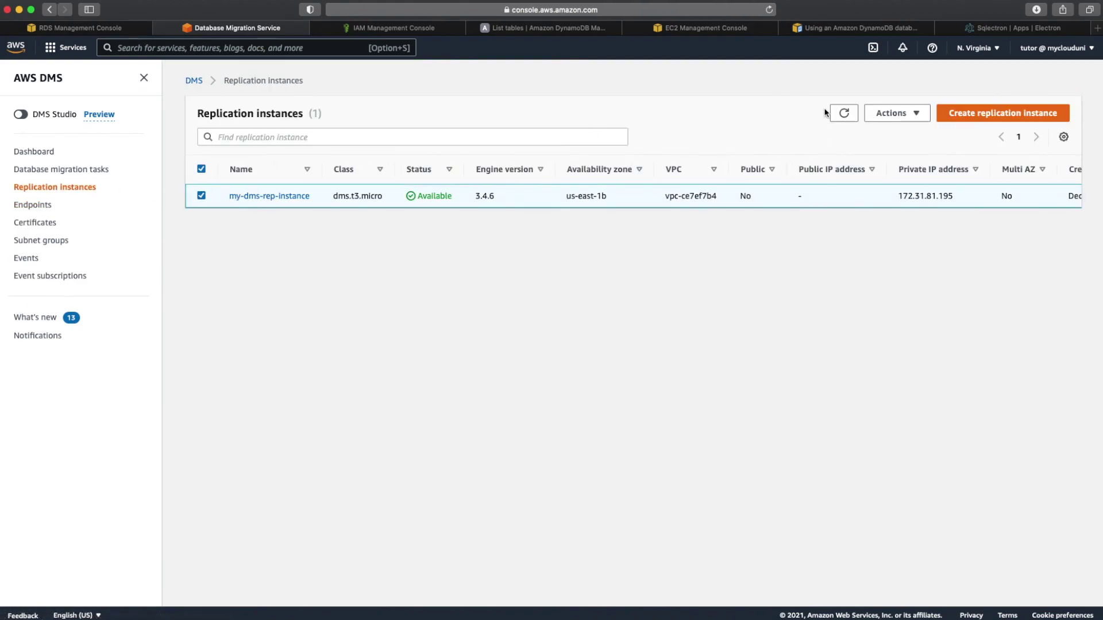
{"action": "left_click", "coordinate": [892, 122]}
{"action": "left_click", "coordinate": [899, 169]}
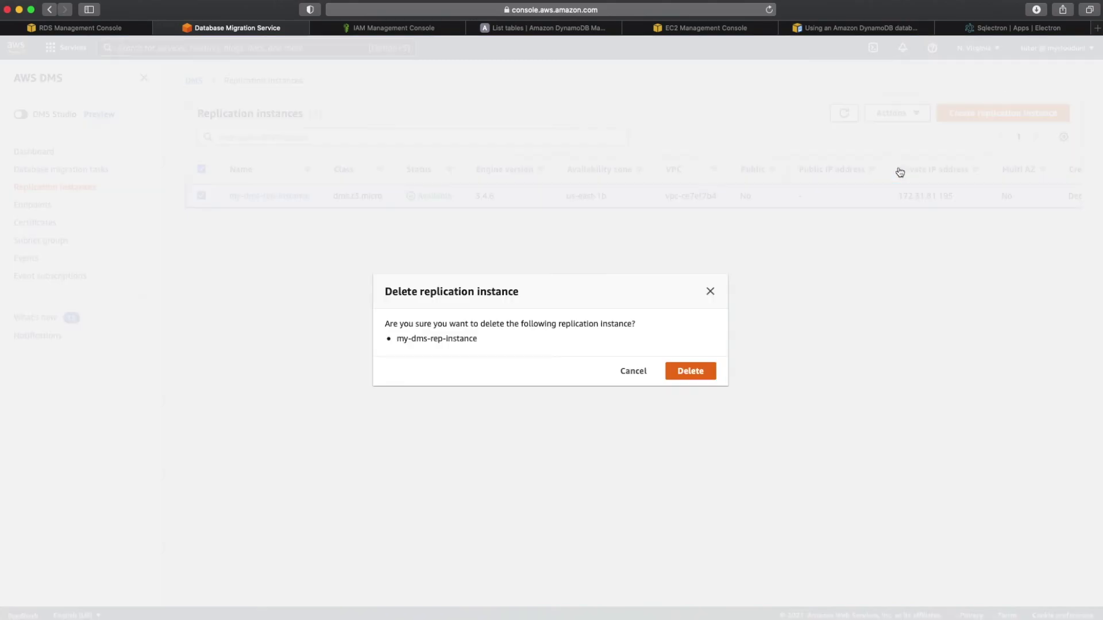
{"action": "left_click", "coordinate": [698, 371]}
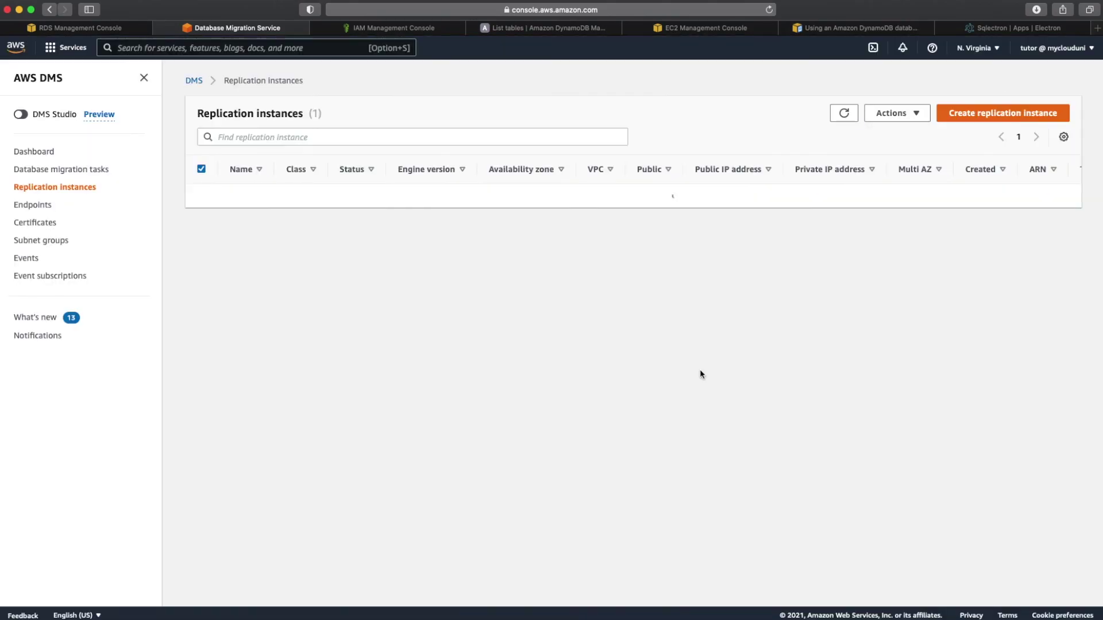